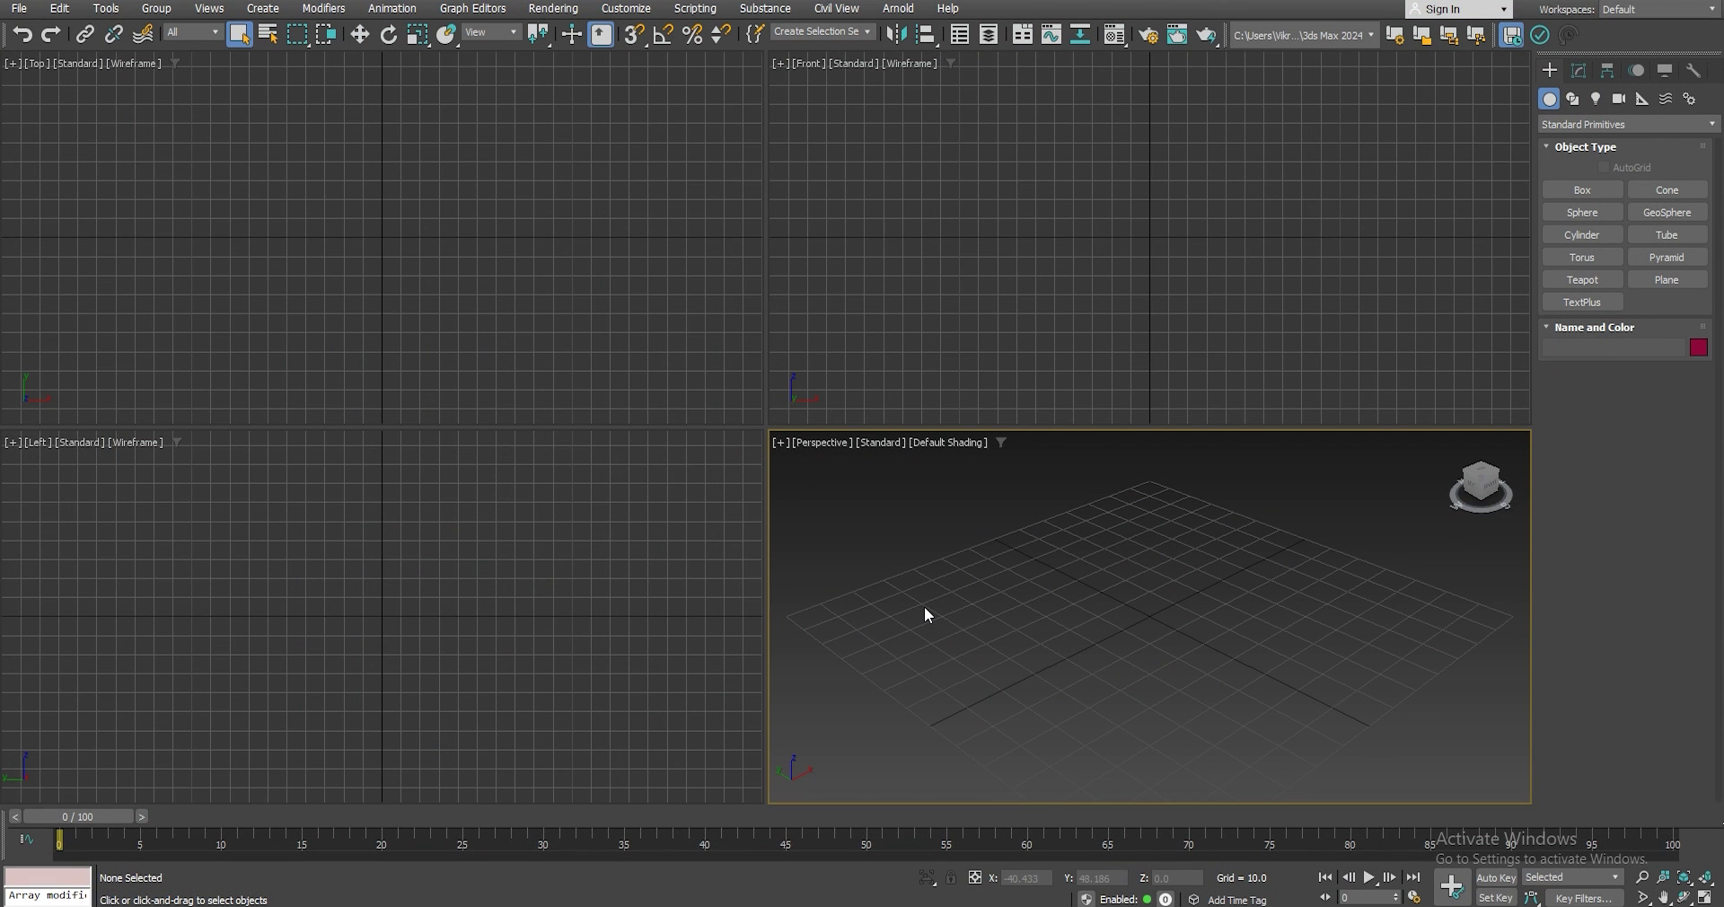
Draw a rectangle spline about 75 long and 79 wide around the middle of the Front view.
left_click(1573, 98)
left_click(1659, 212)
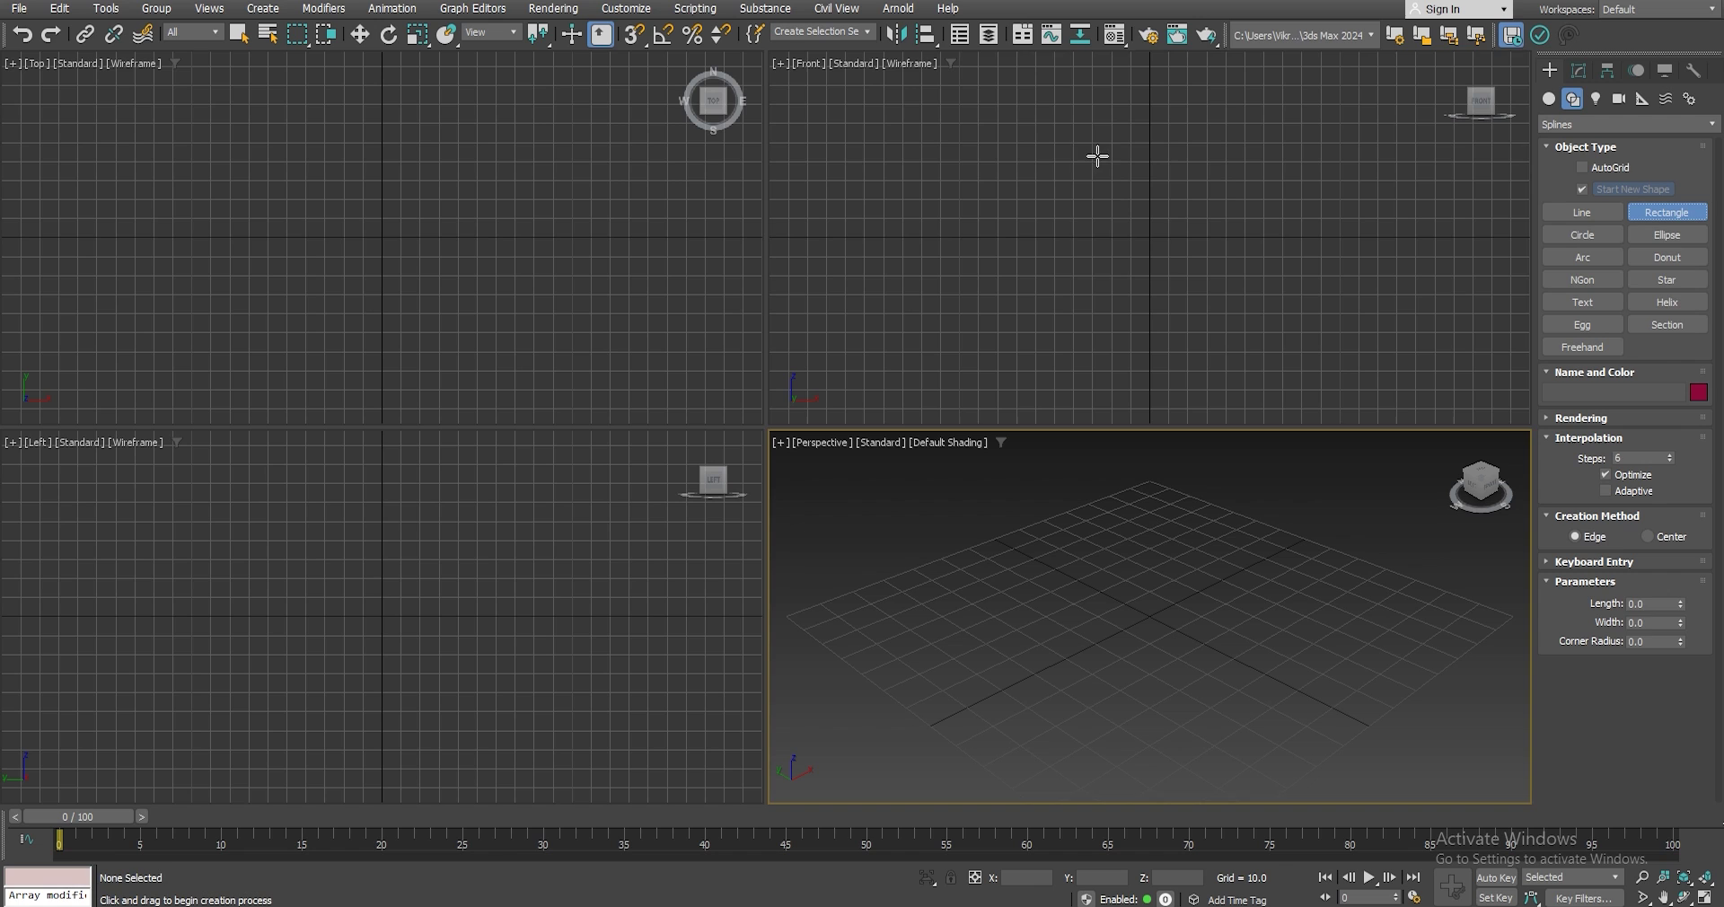
left_click_drag(1075, 144, 1224, 286)
right_click(1178, 218)
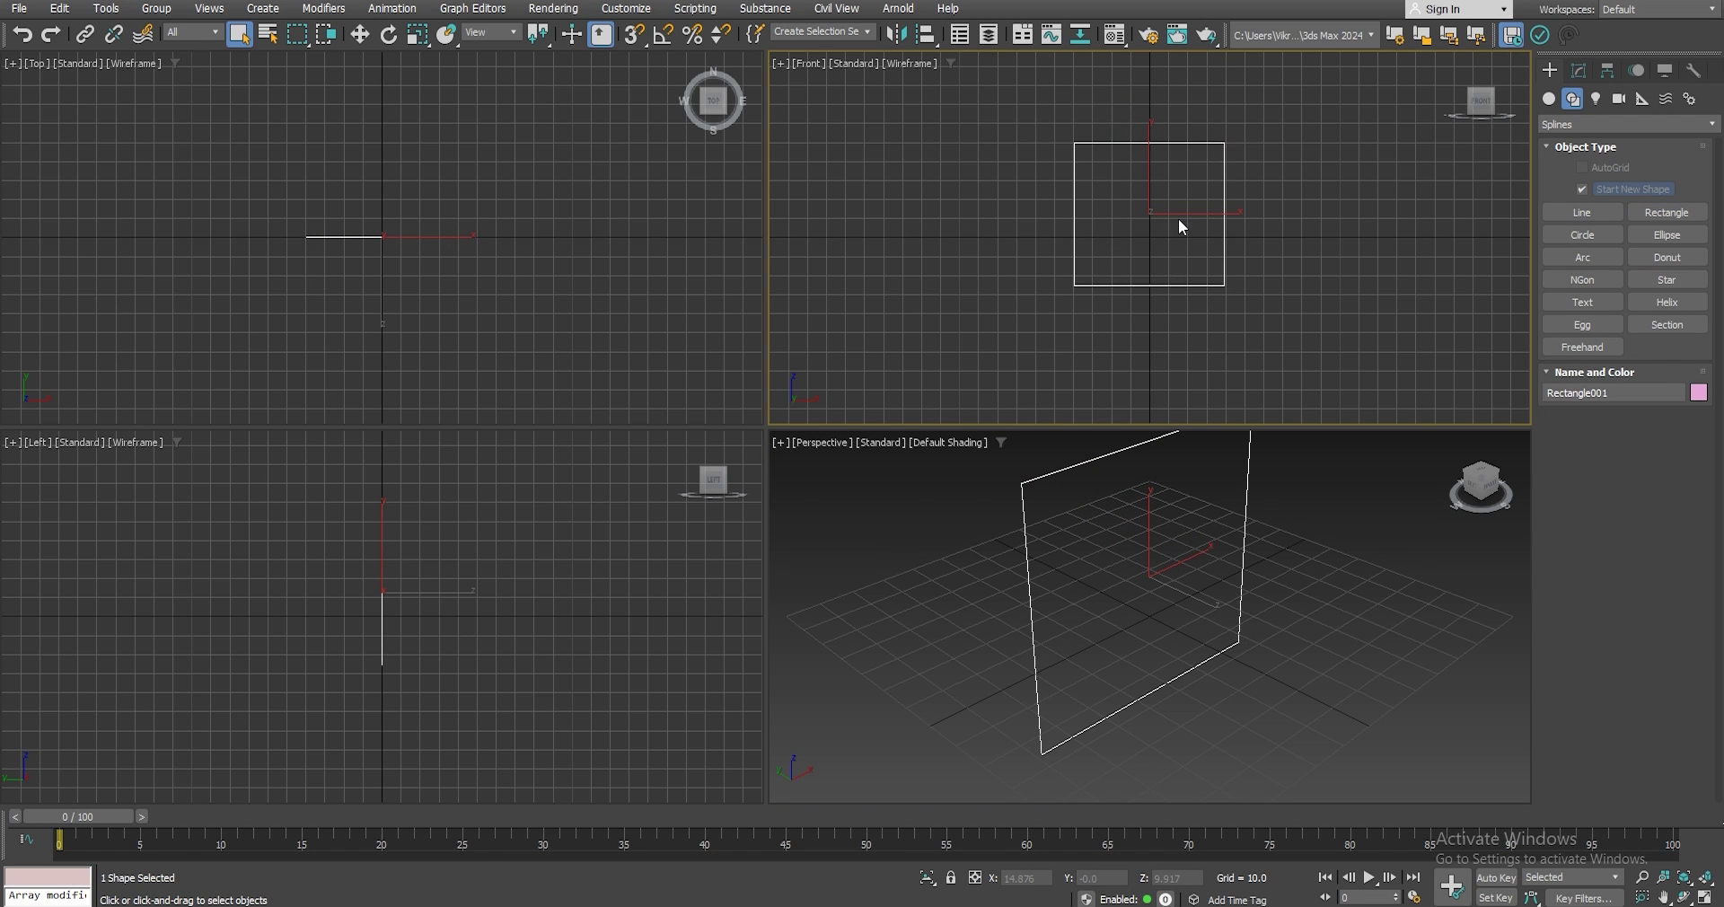
Move the rectangle to the origin by setting its X and Z positions to 0.
scroll(1162, 169, "up", 5)
key("w")
left_click(1034, 880)
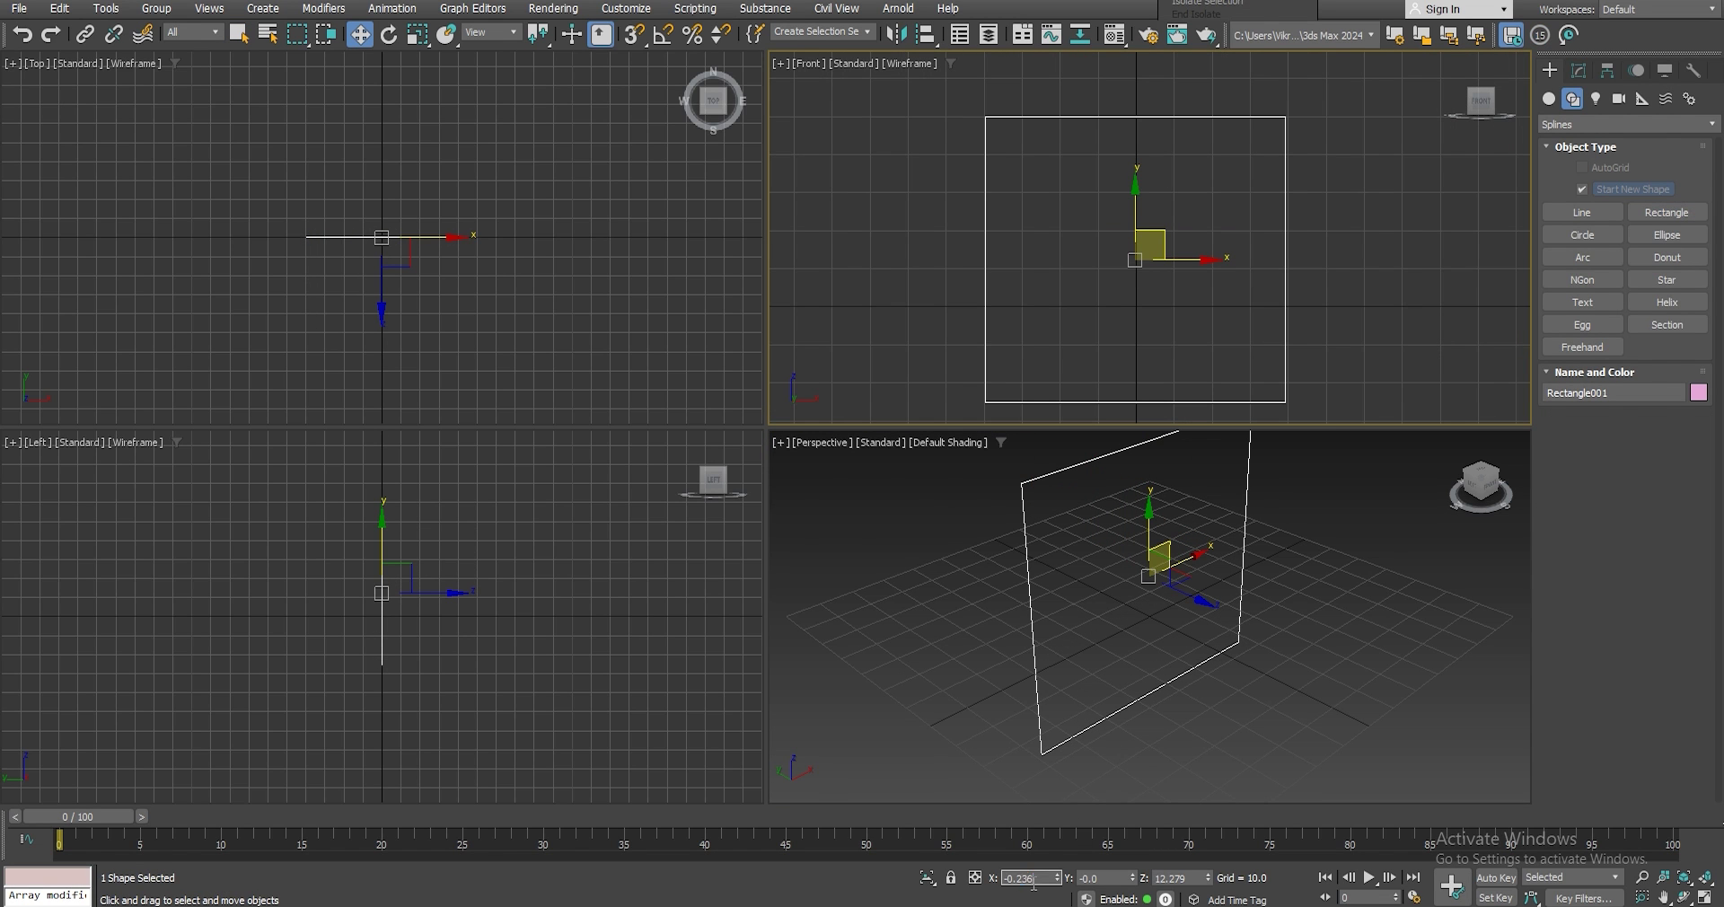
type("0")
left_click_drag(1194, 878, 1152, 883)
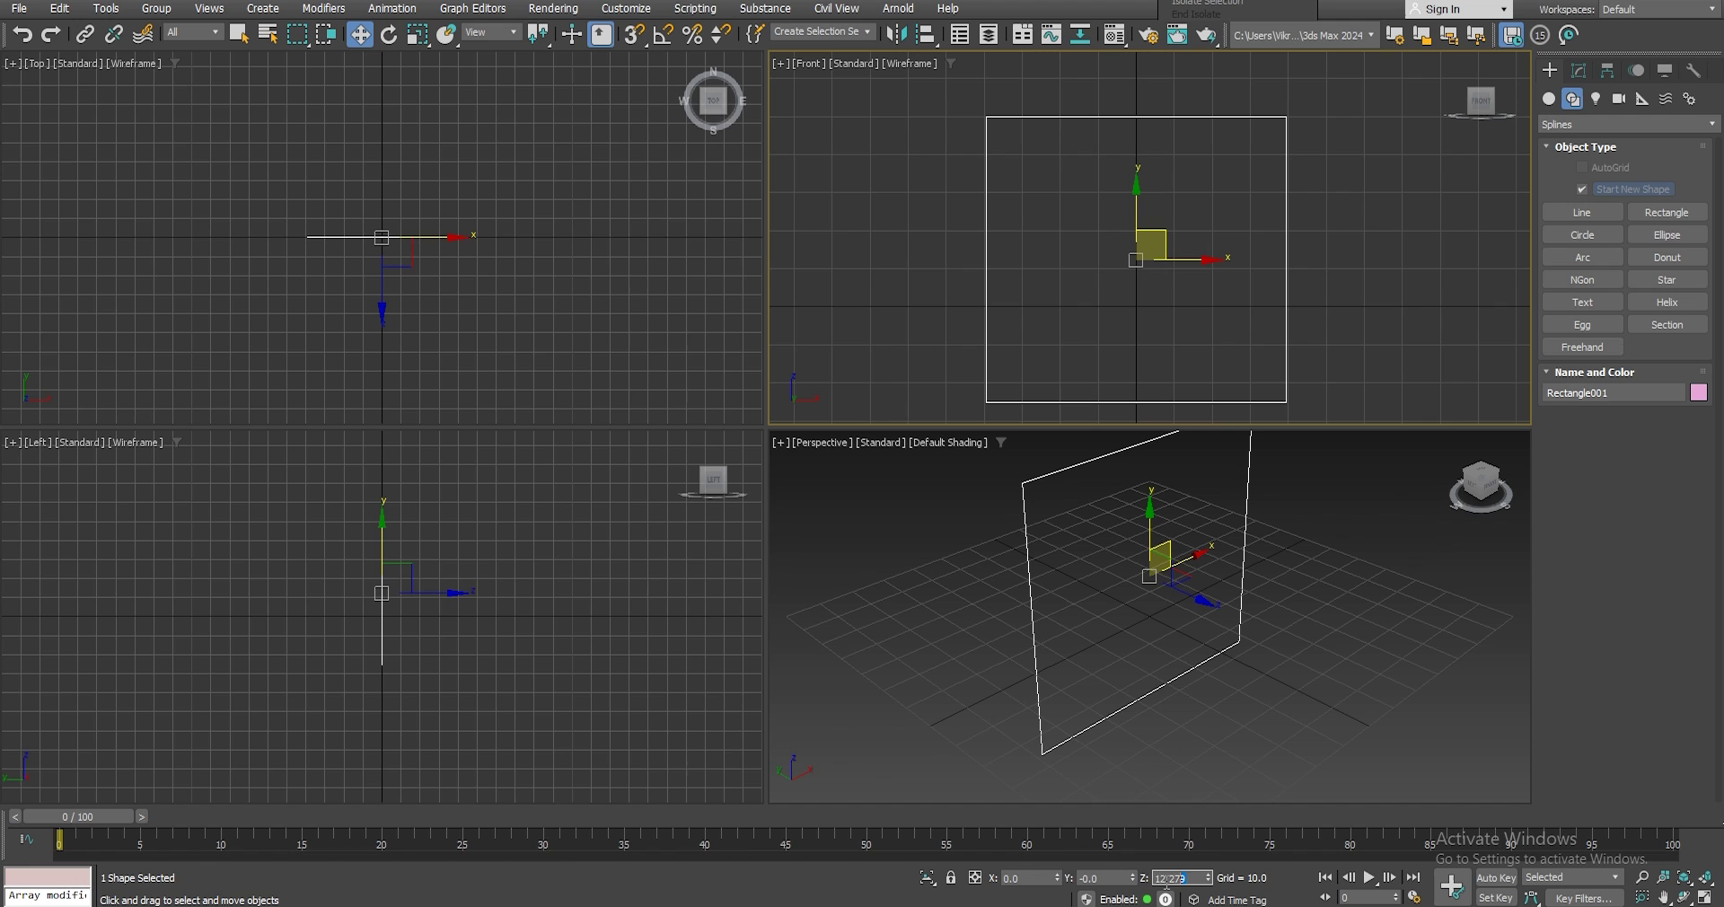
type("0")
left_click(1110, 876)
middle_click_drag(1266, 337, 1257, 294)
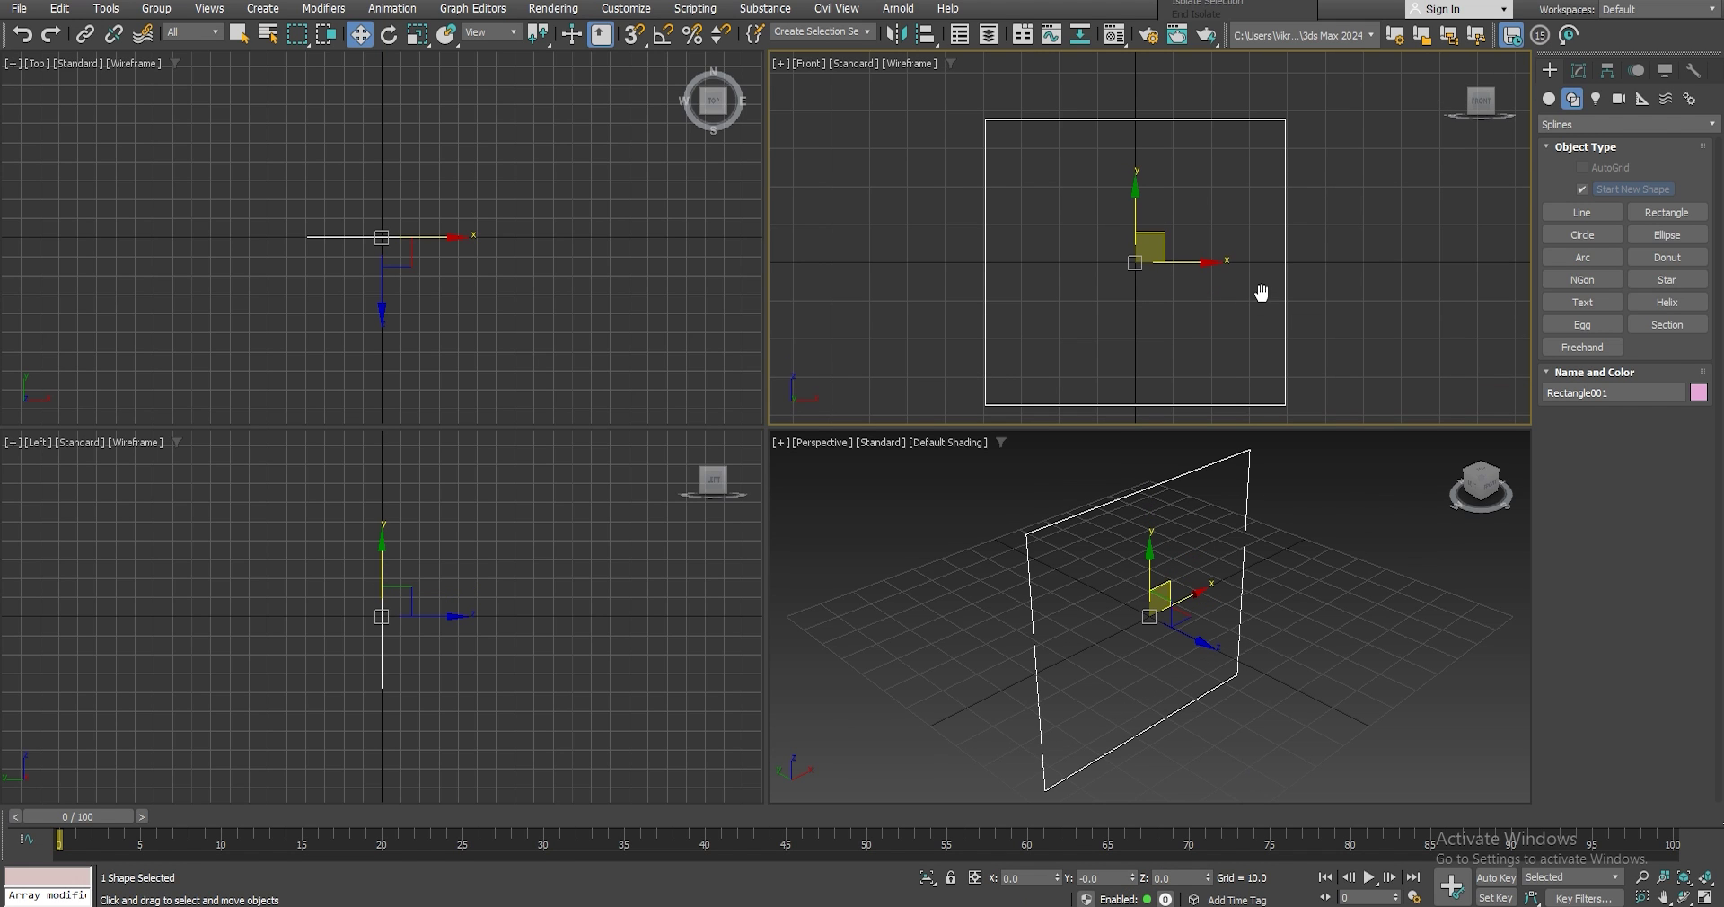
Turn on adaptive interpolation for the rectangle and set its length and width to 30.
left_click(1578, 70)
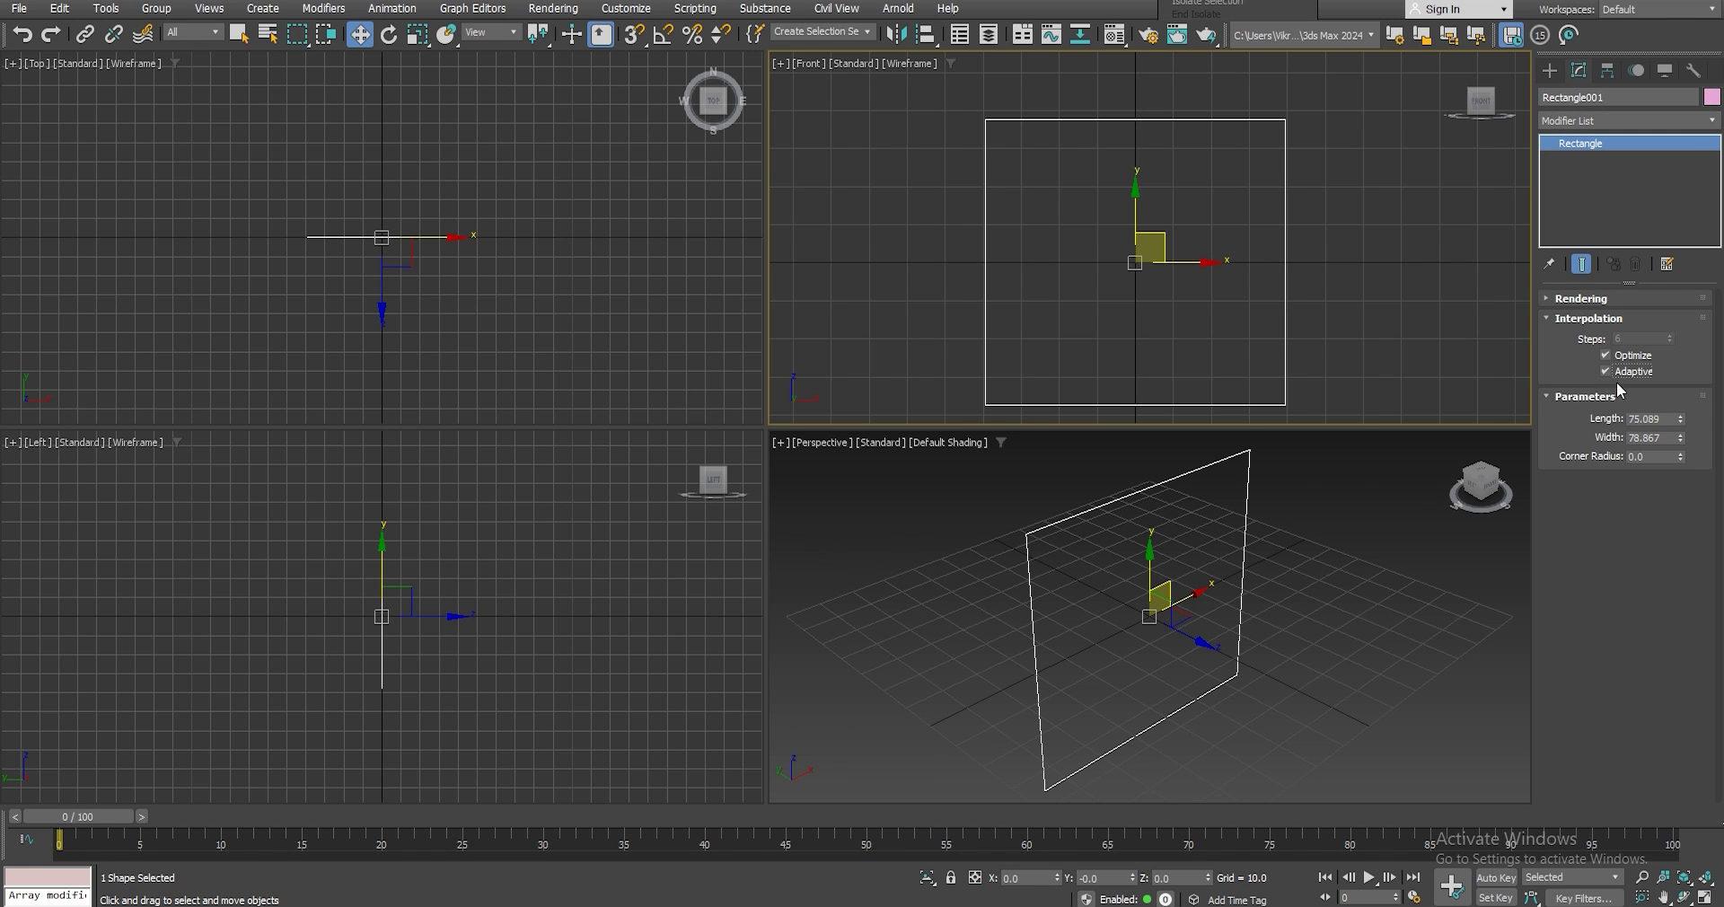
double_click(1669, 419)
type("30")
key("Tab")
type("30")
key("Tab")
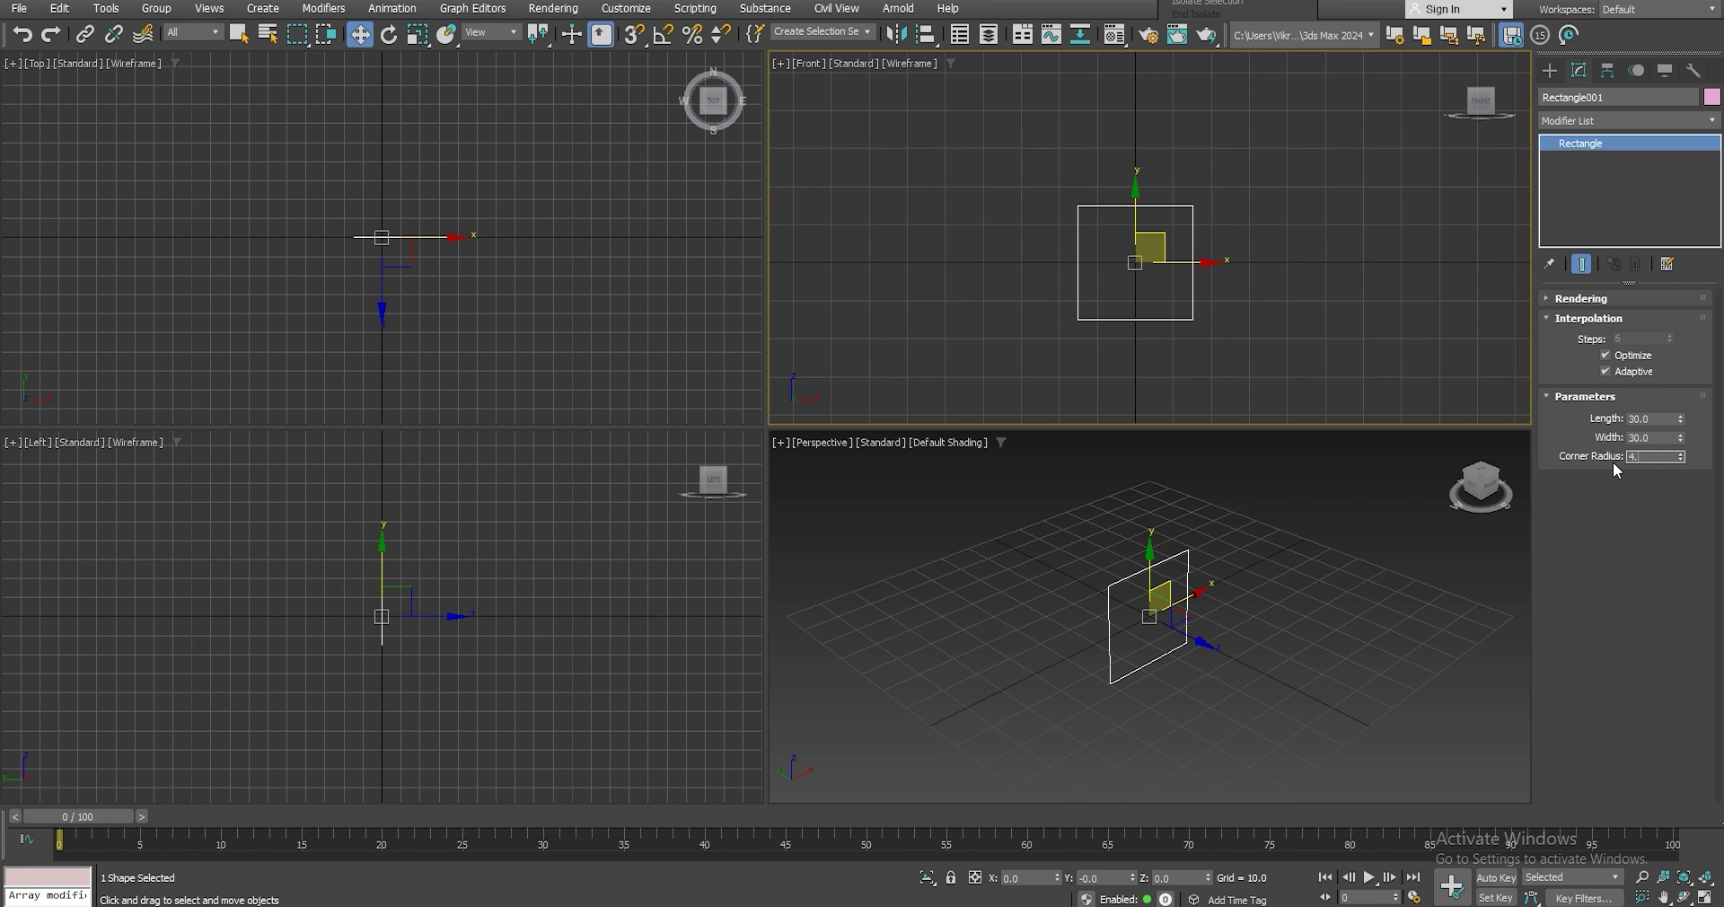
Round the rectangle's corners with a corner radius of 4.25.
type("4.5")
key("Return")
scroll(1116, 199, "up", 4)
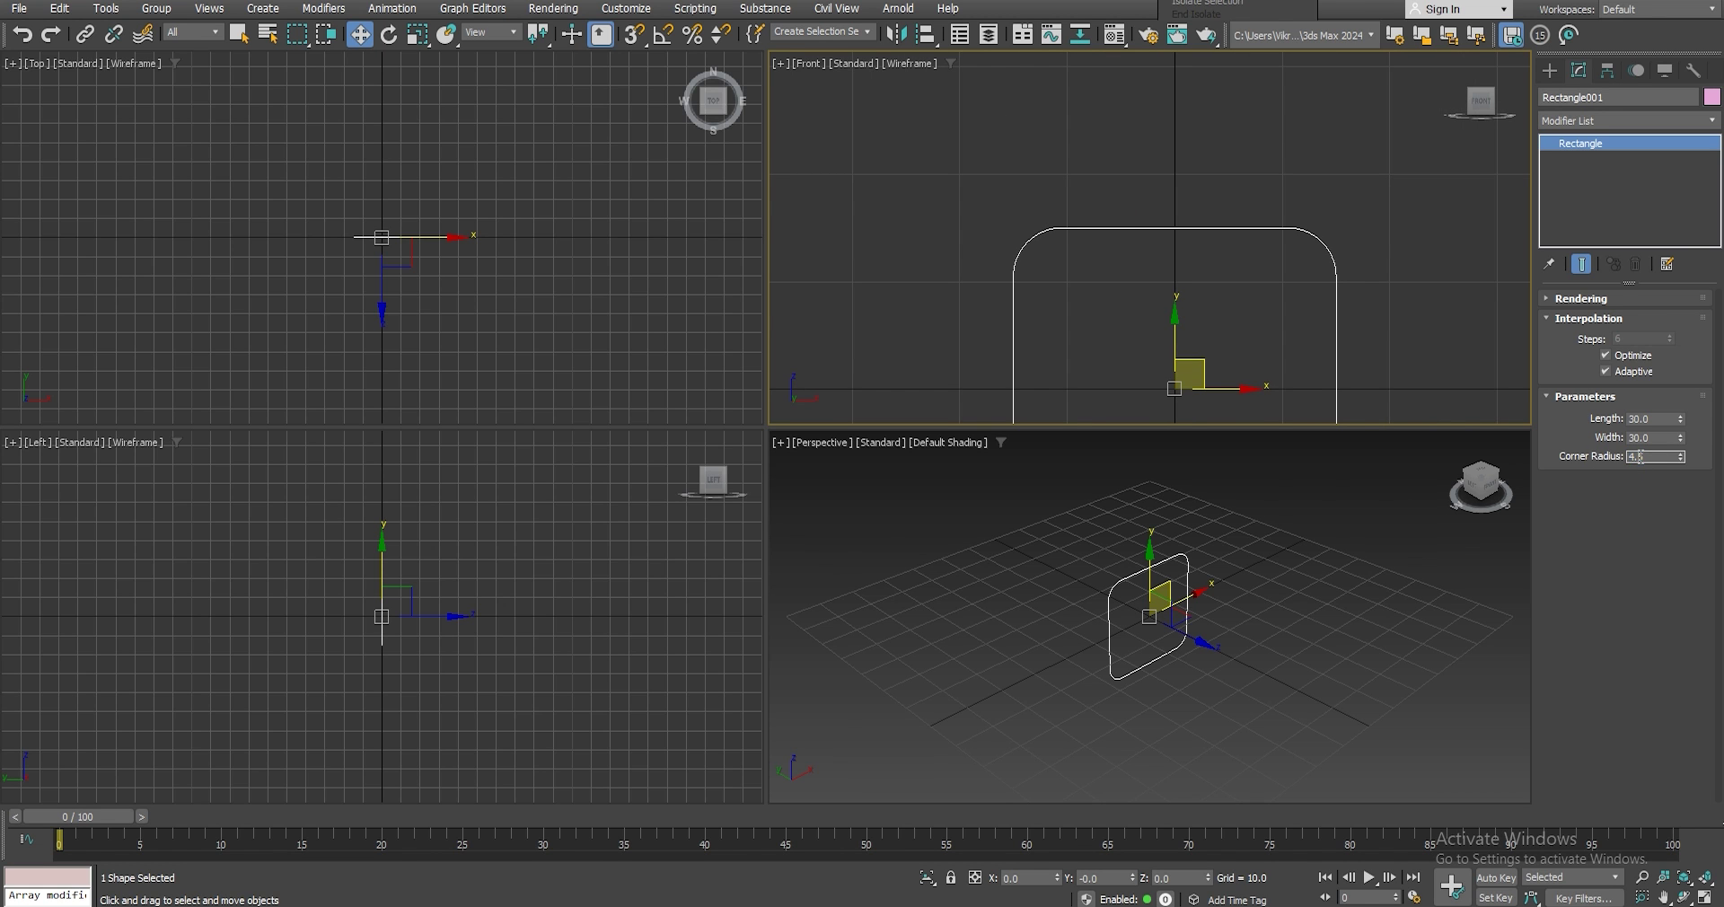
type("4.25")
key("Return")
middle_click_drag(1228, 300, 1209, 219)
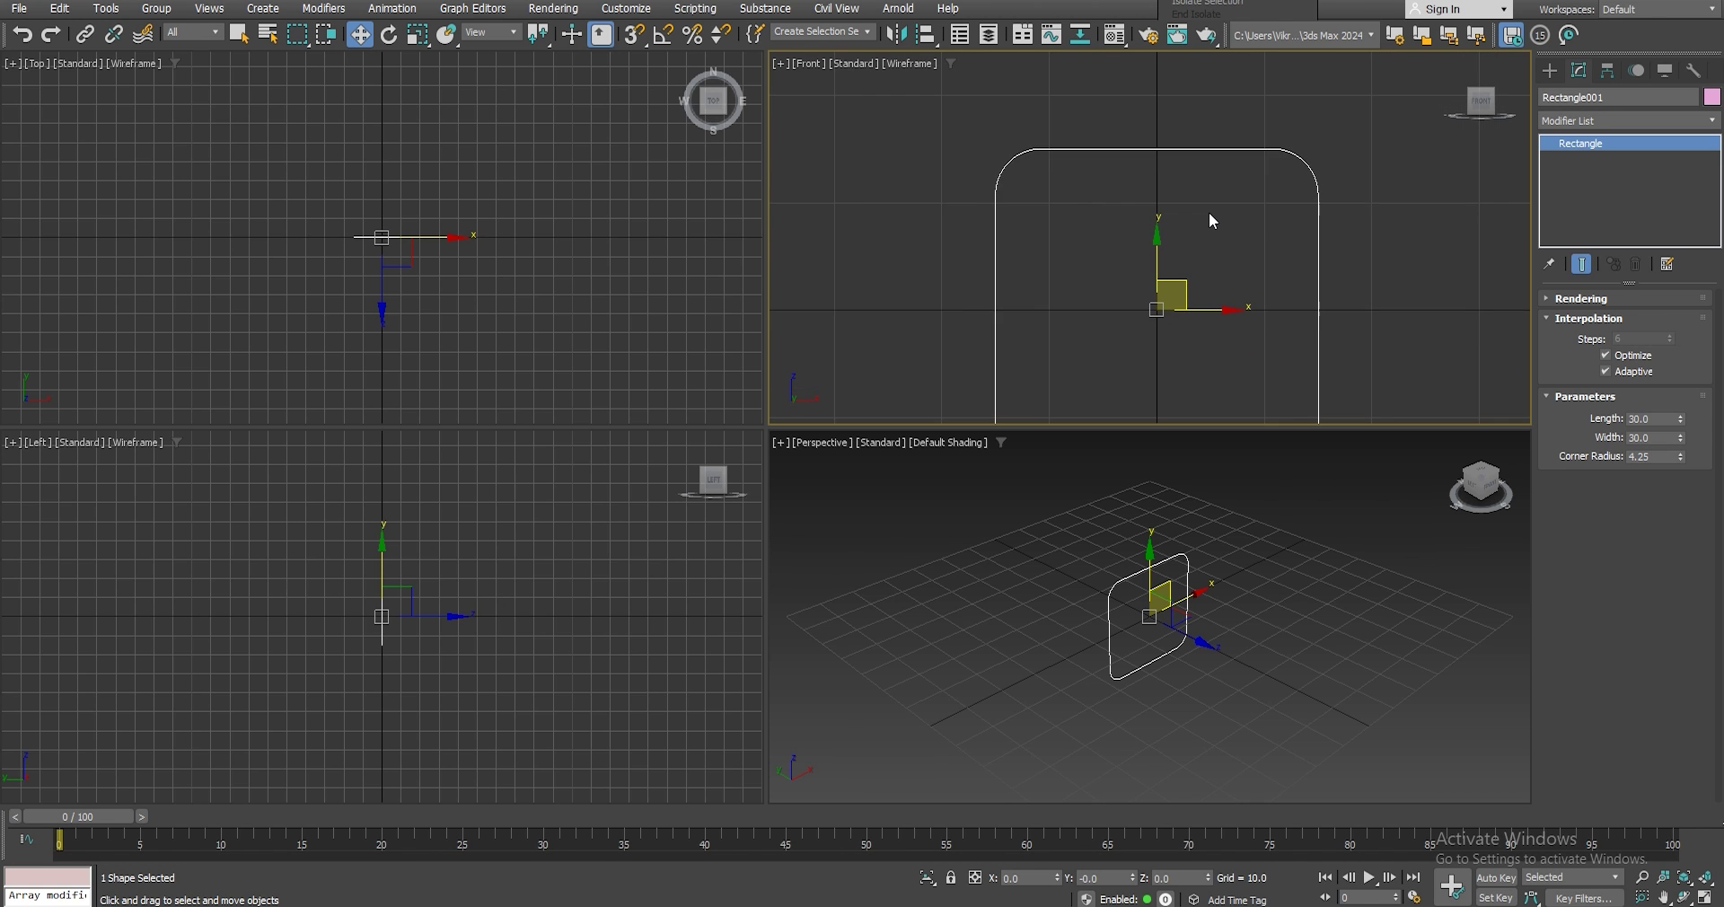
Apply a Shell modifier to the rectangle with an inner amount of 2 and an outer amount of 2.
middle_click_drag(853, 420, 826, 418, "alt")
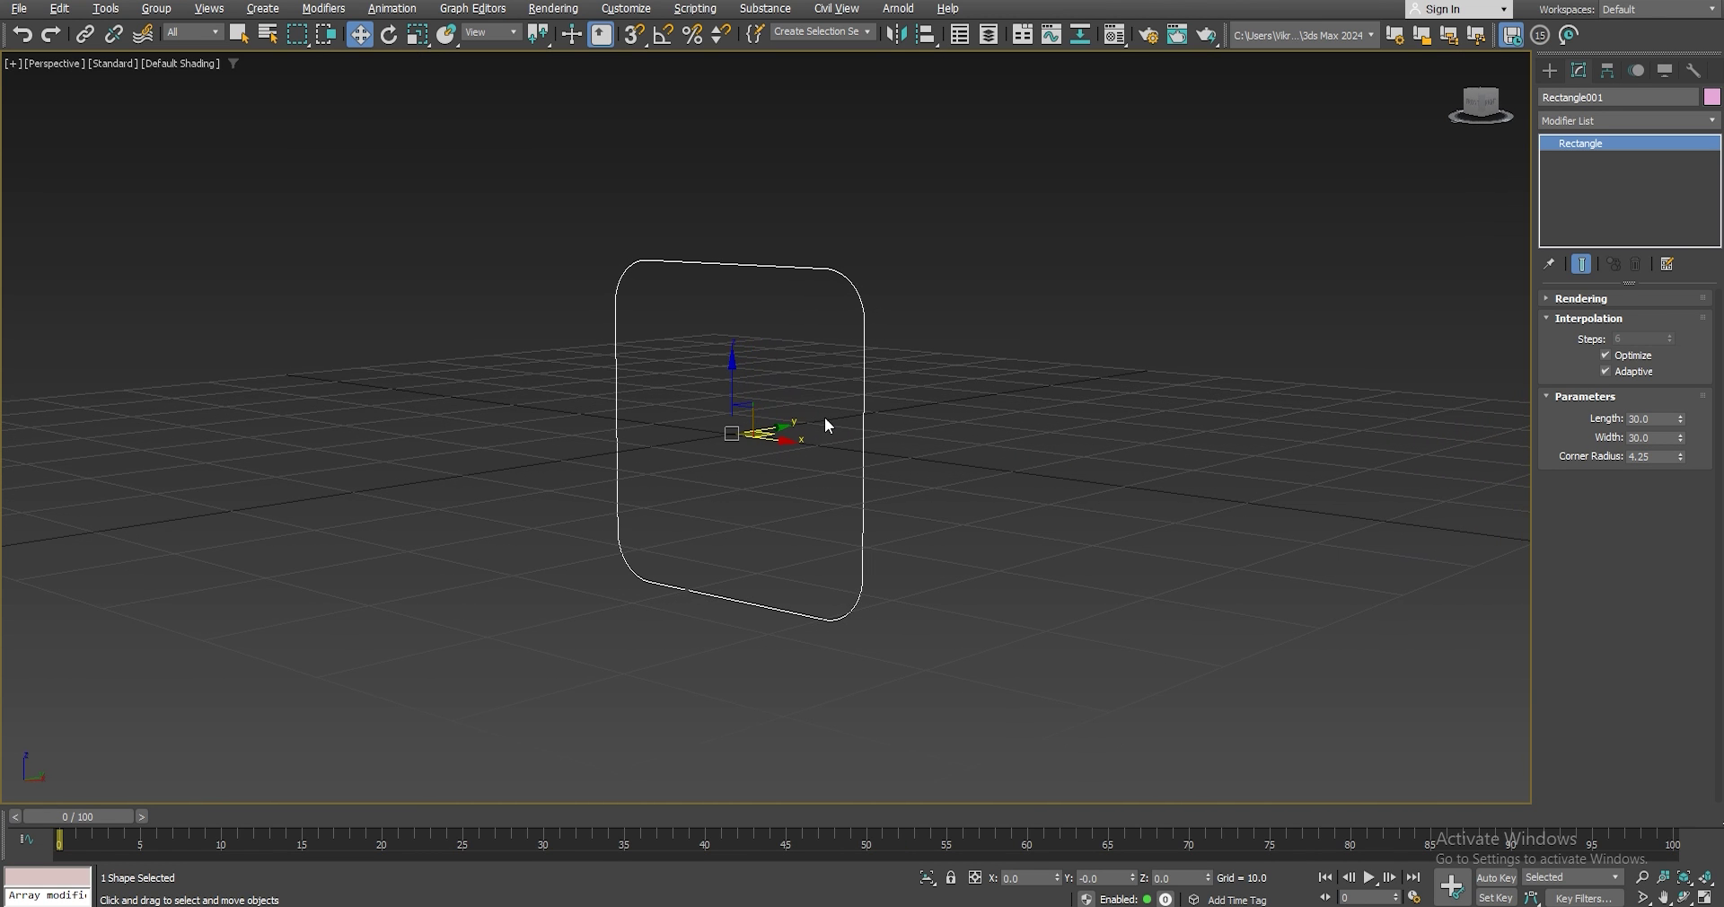
left_click(1592, 126)
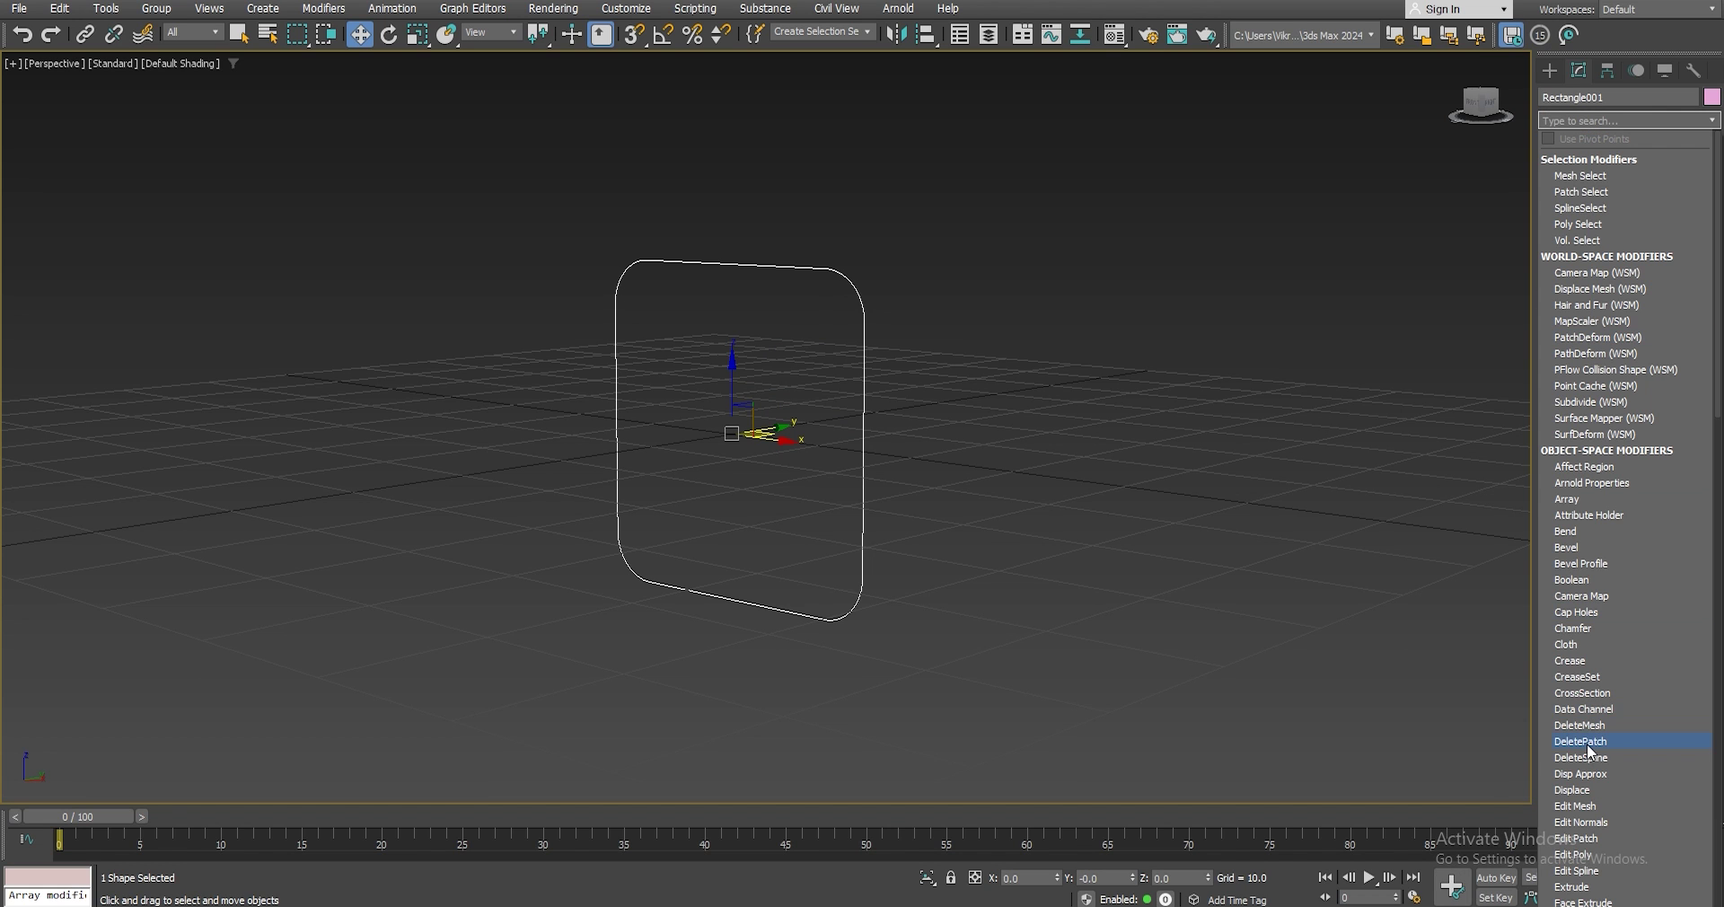
type("s")
left_click(1557, 162)
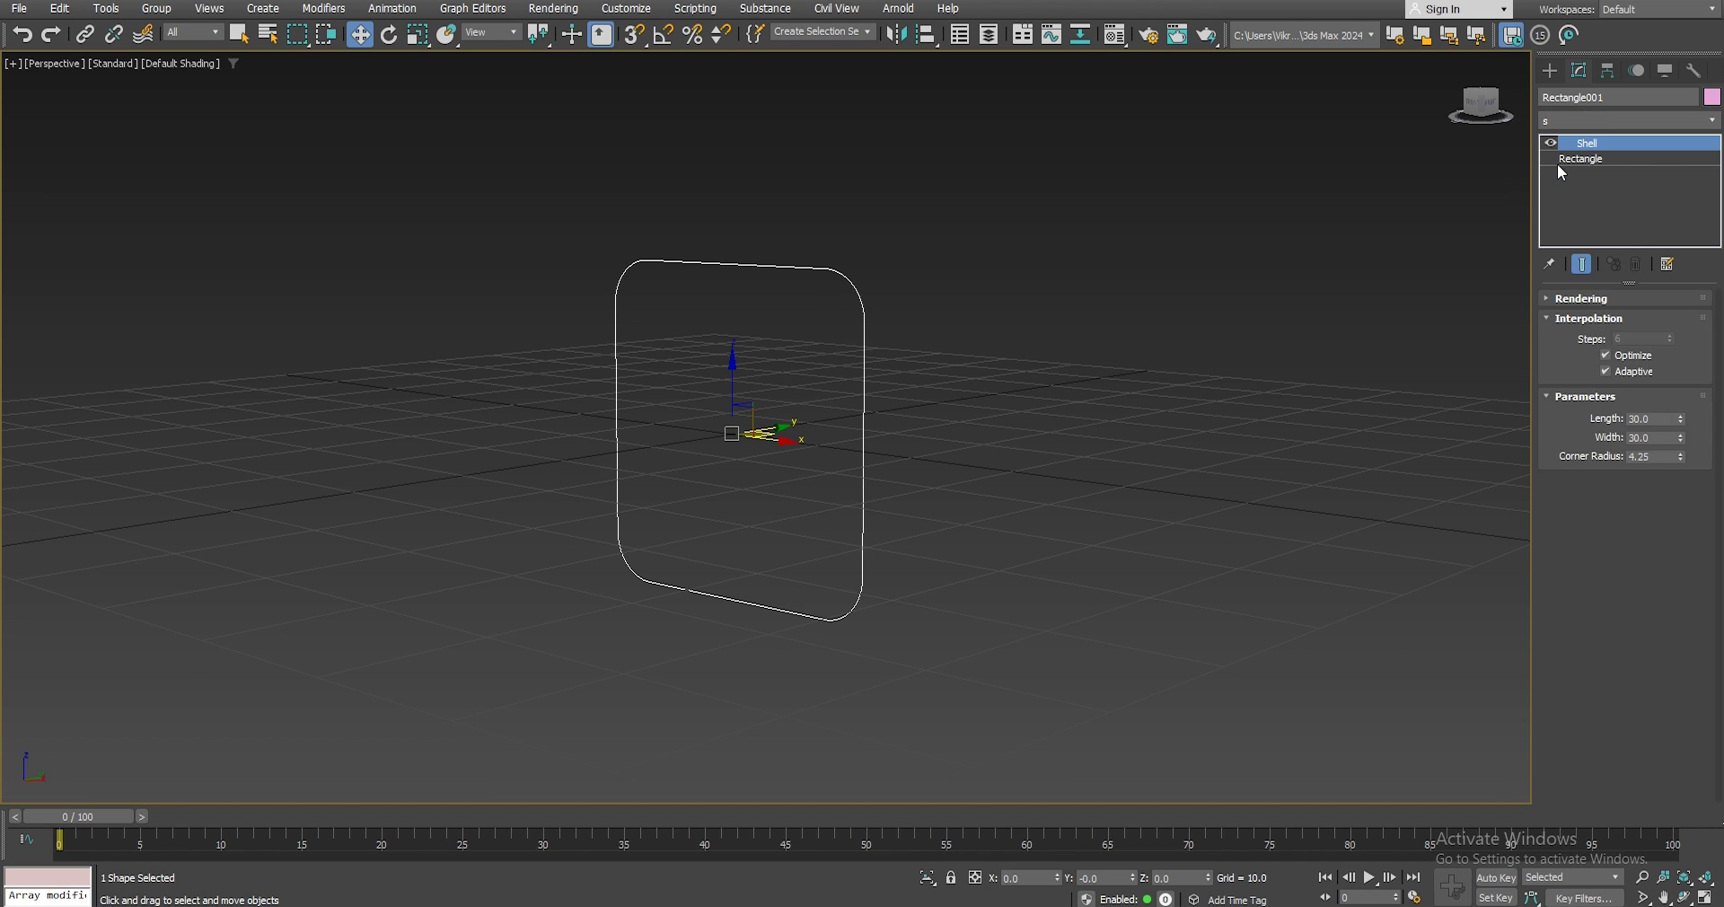
double_click(1657, 324)
type("2")
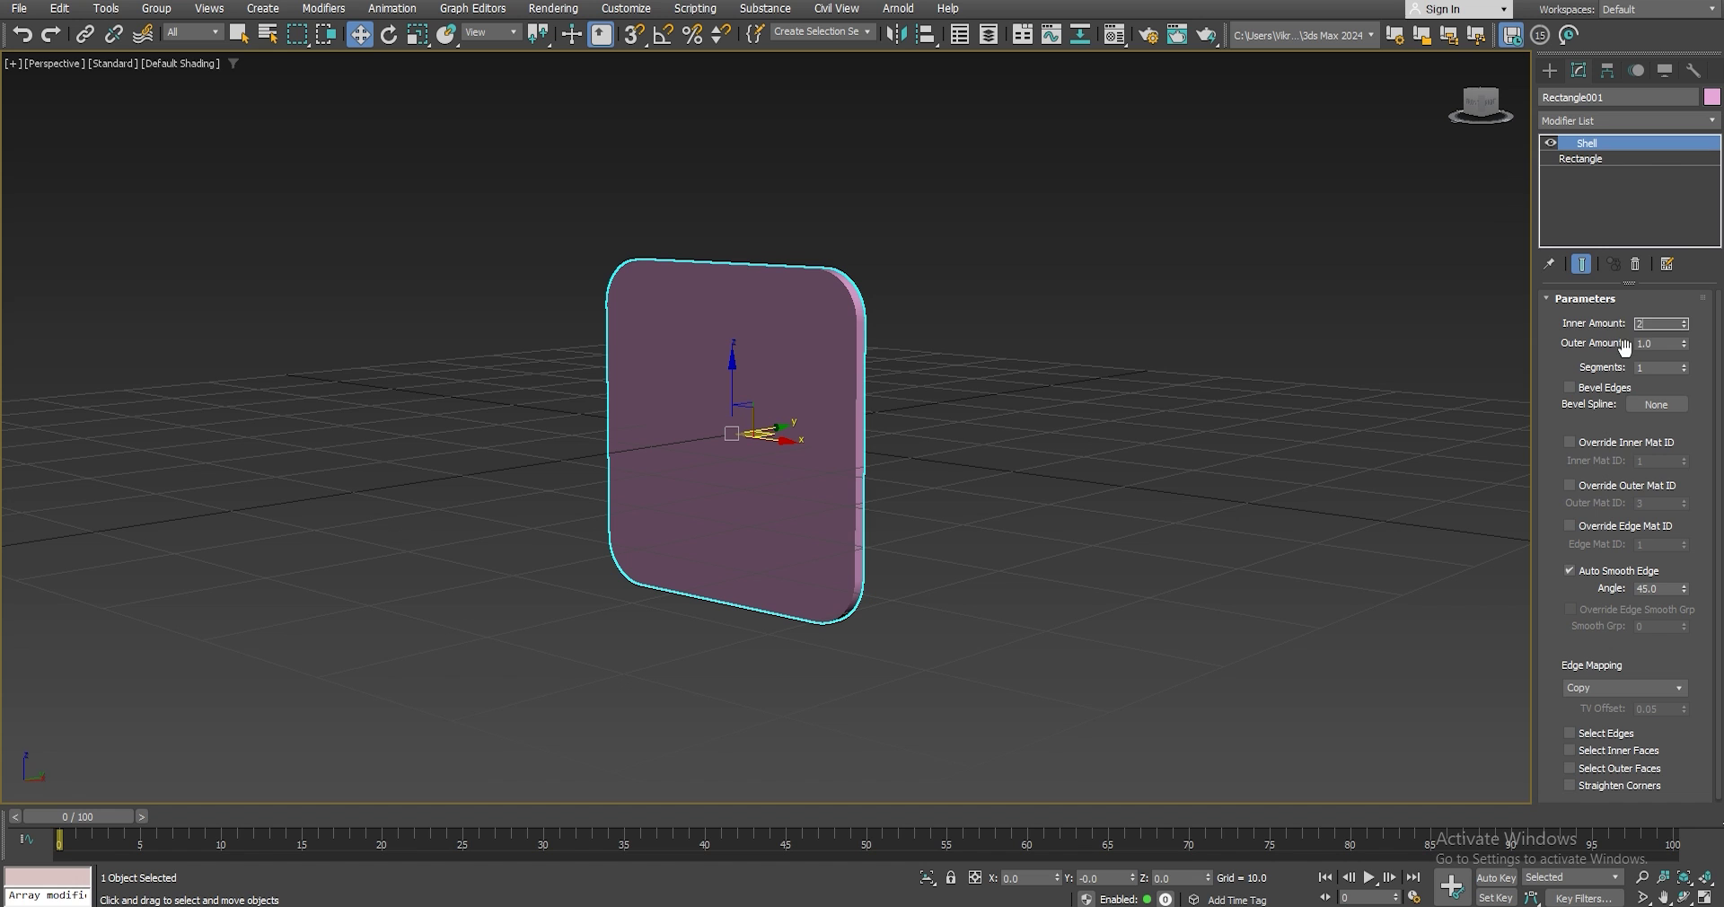
key("Tab")
type("2")
key("Return")
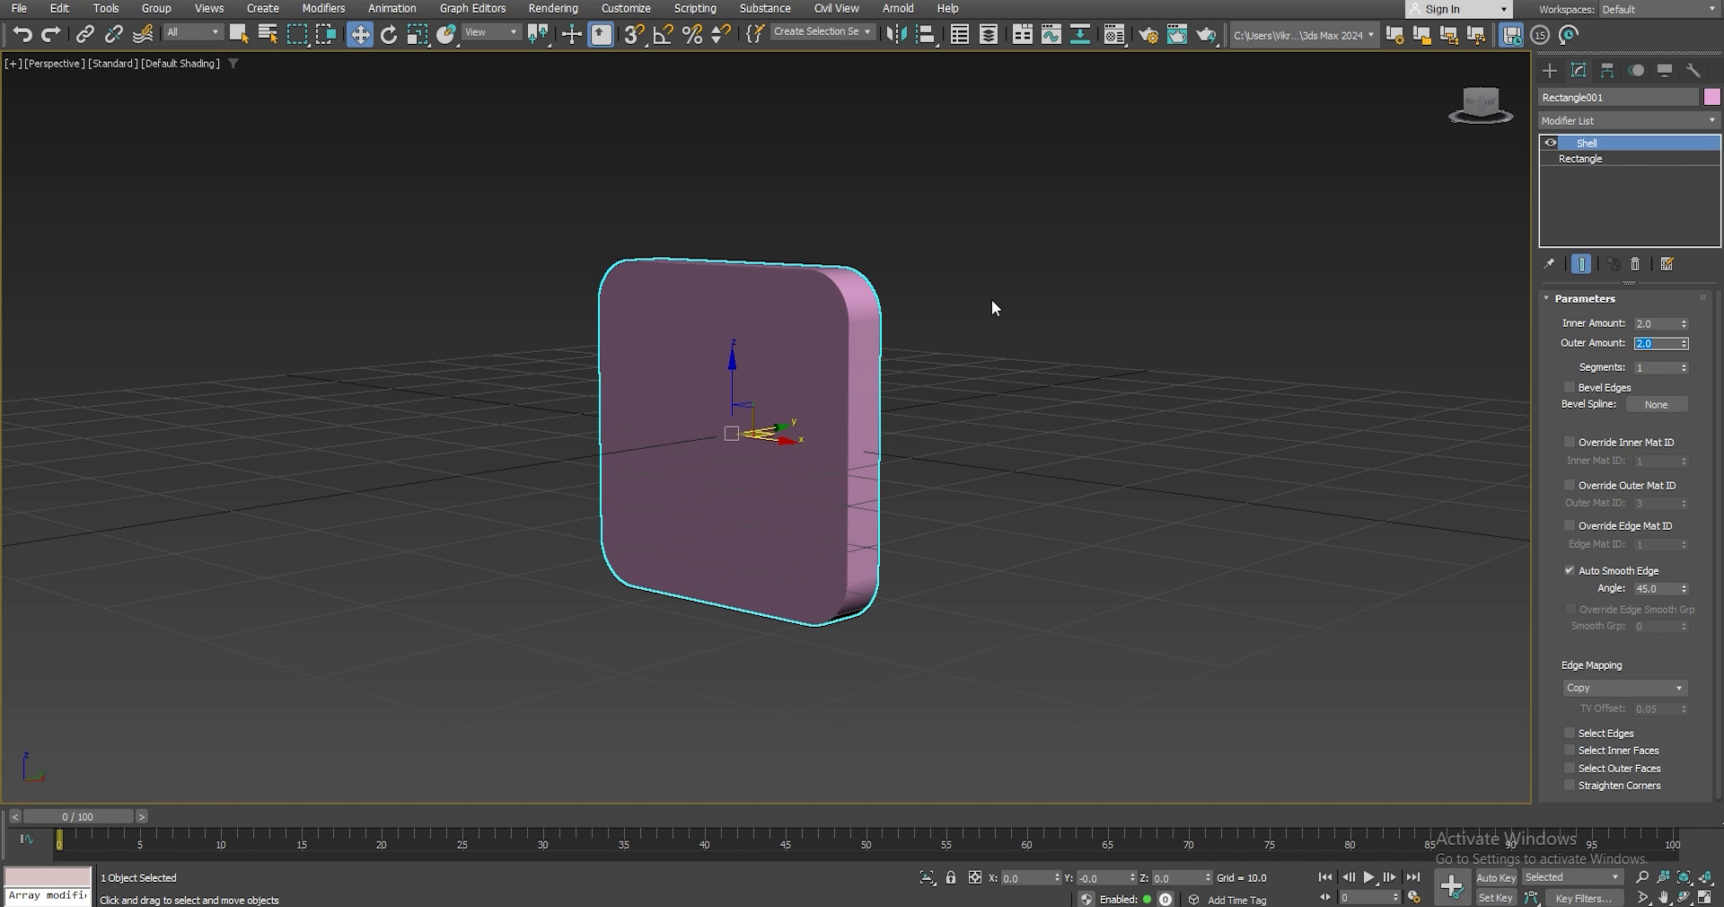
Show edged faces and add an Edit Poly modifier above Shell, working at edge level.
middle_click_drag(869, 309, 951, 327, "alt")
scroll(848, 325, "up", 3)
key("F4")
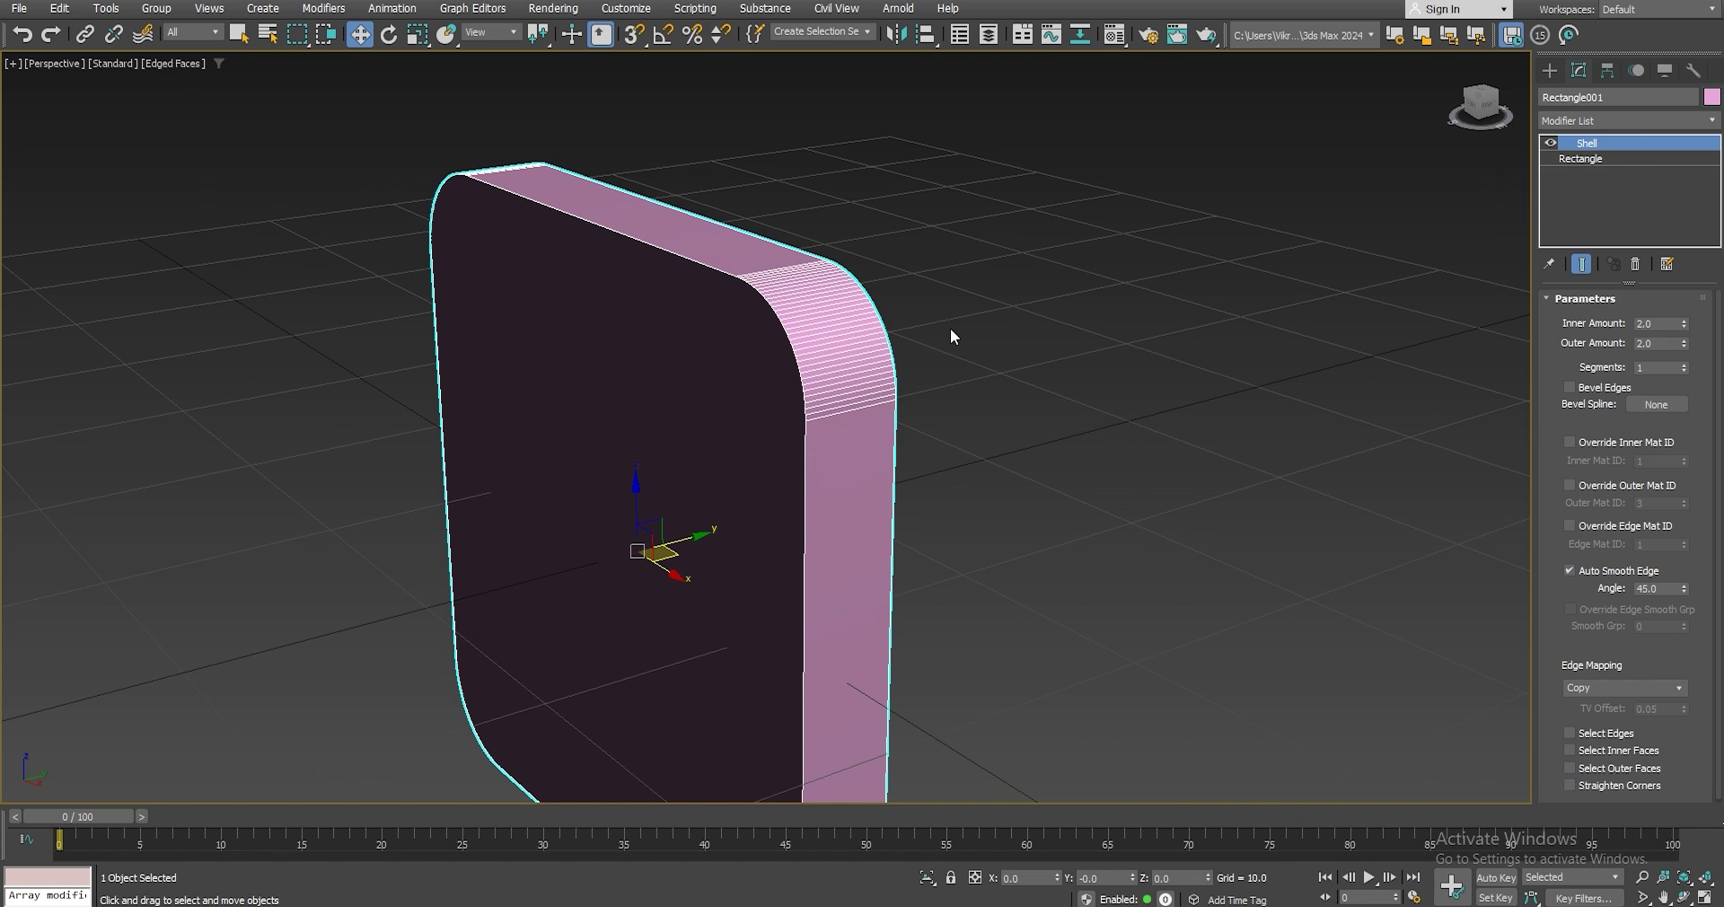
left_click(1625, 119)
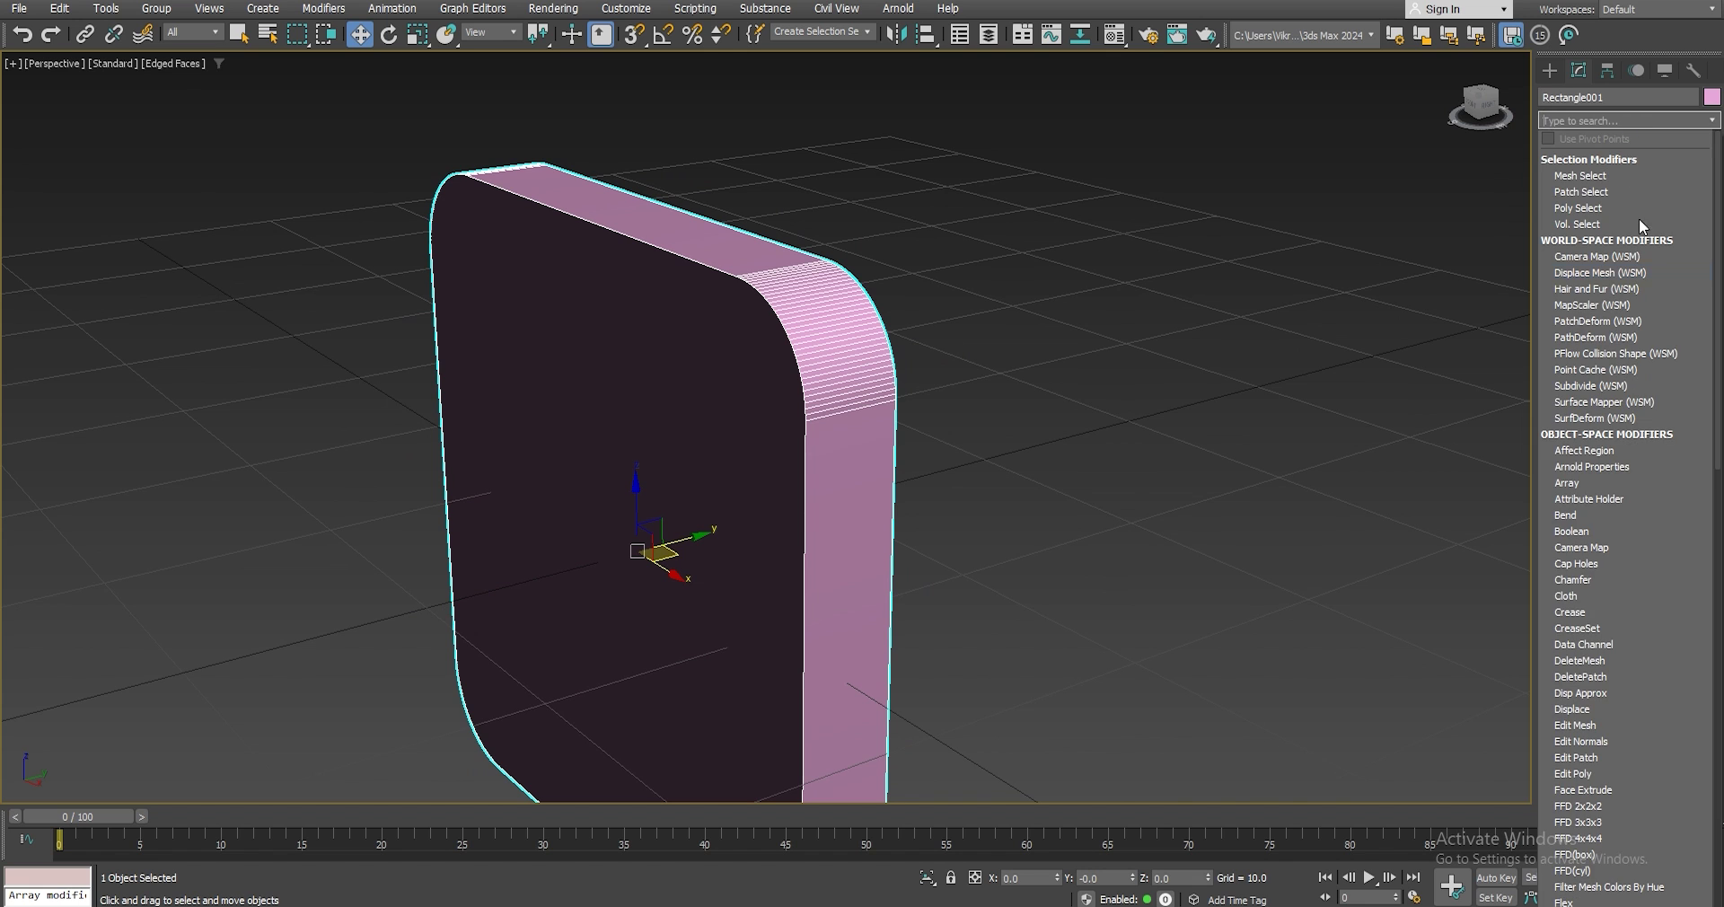
left_click(1597, 774)
left_click(1602, 439)
Select all edges of the plate, then deselect the short side edges so only the front and back outlines stay selected.
scroll(1094, 443, "down", 3)
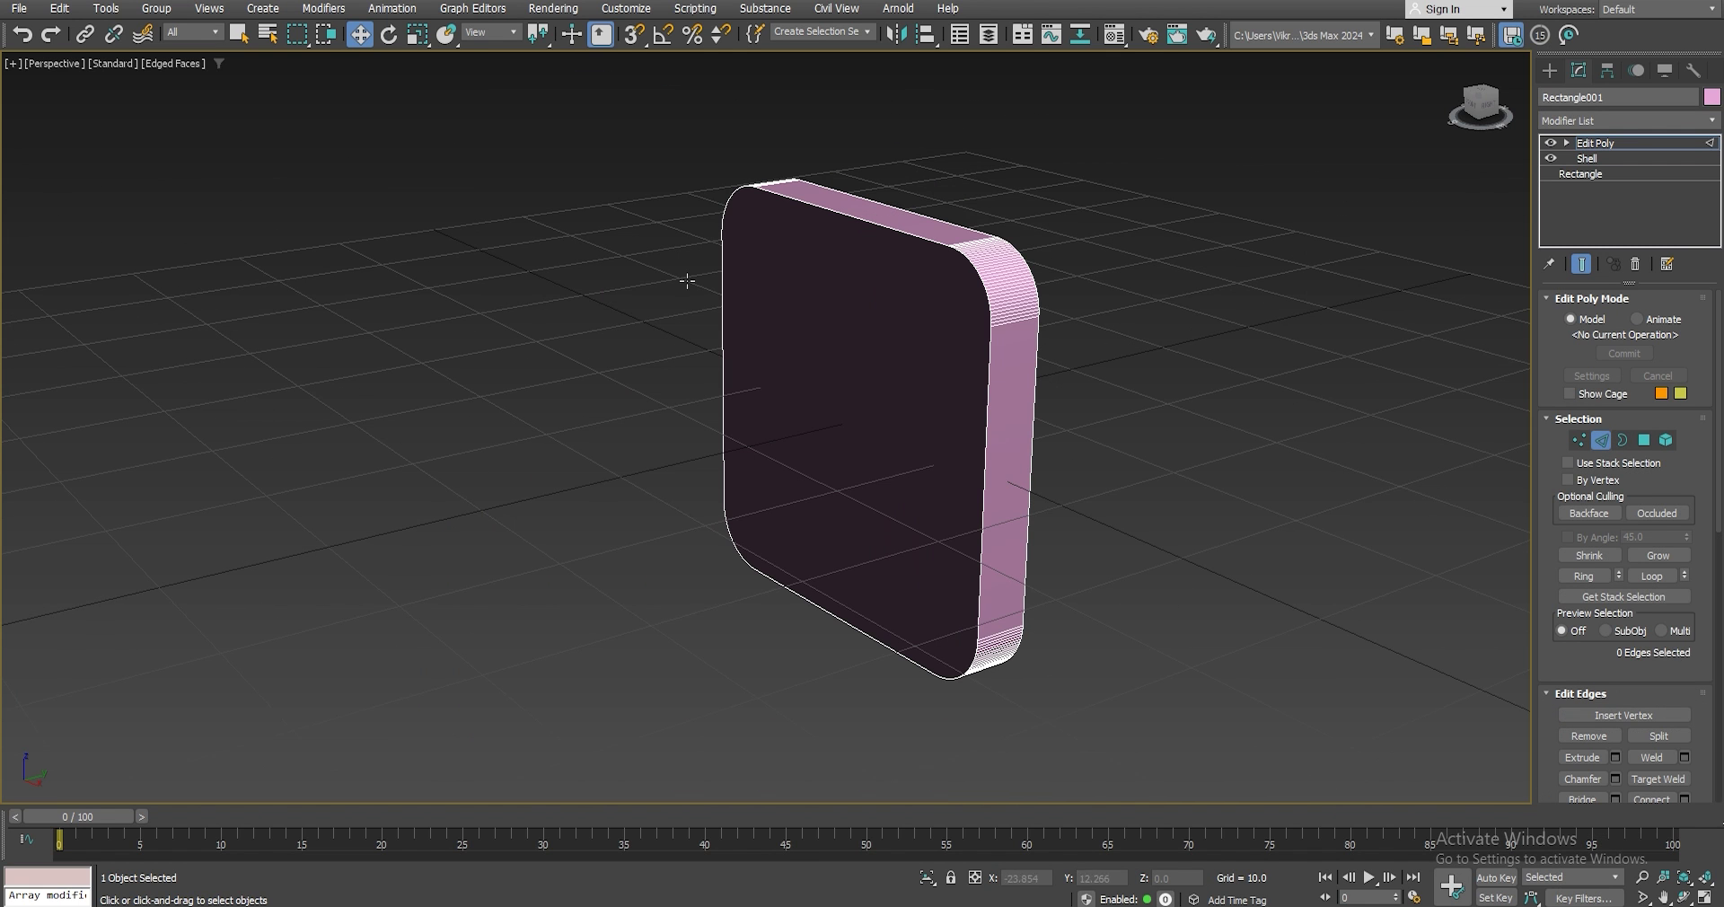
left_click_drag(688, 309, 1133, 704)
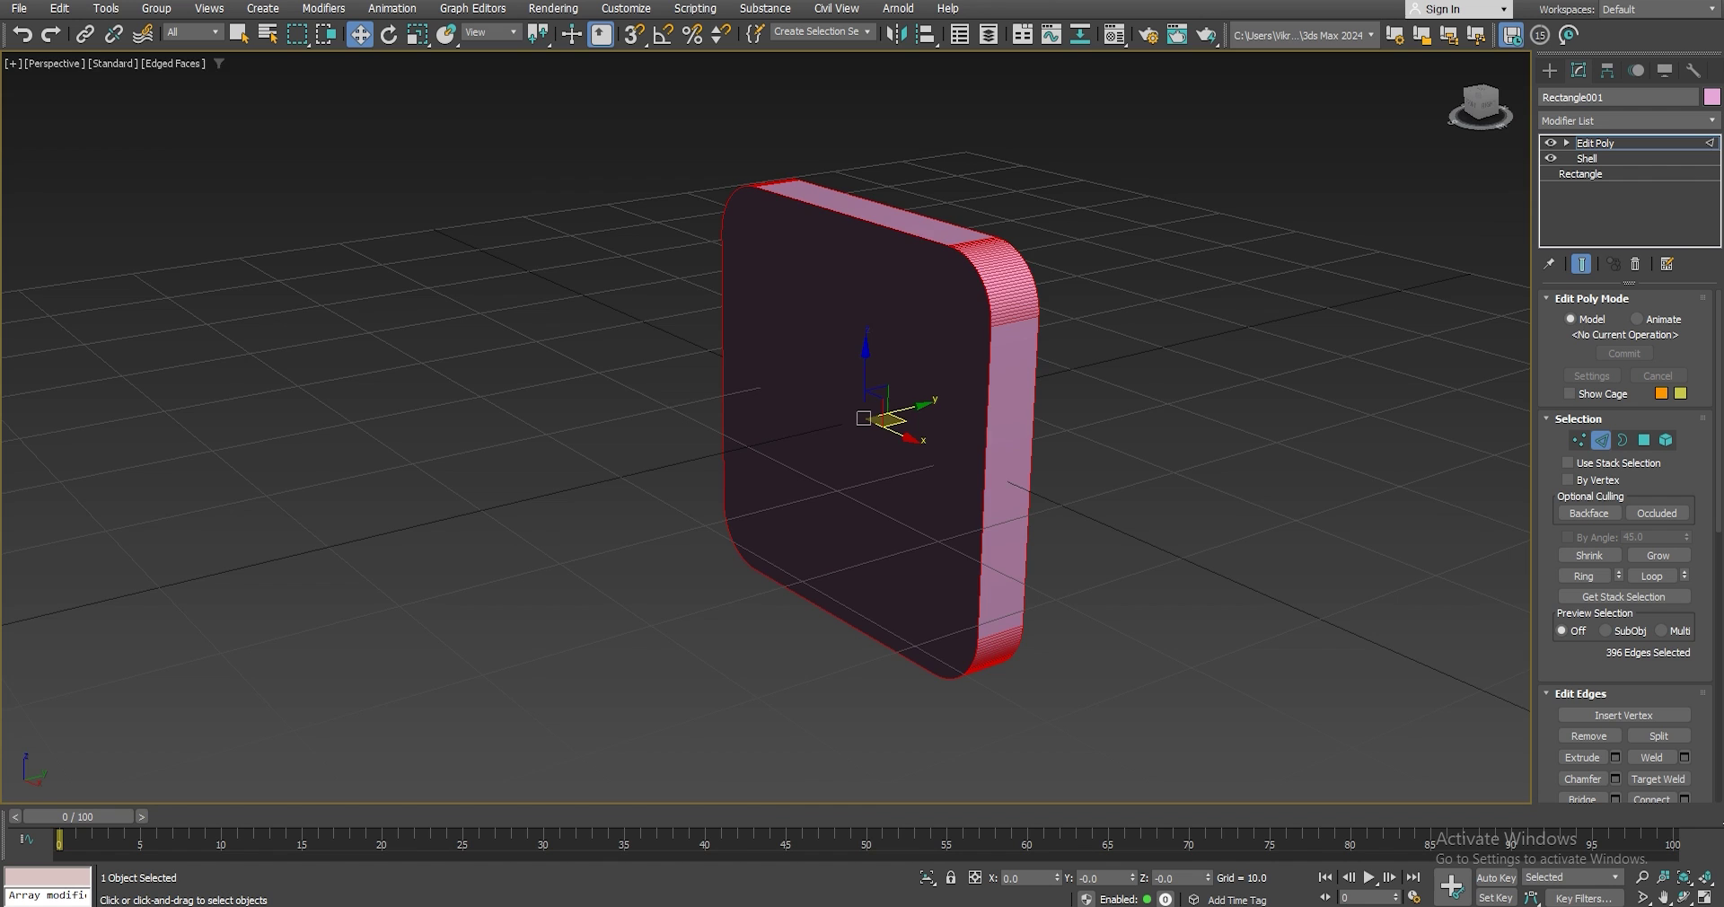
left_click(1704, 898)
scroll(413, 243, "up", 5)
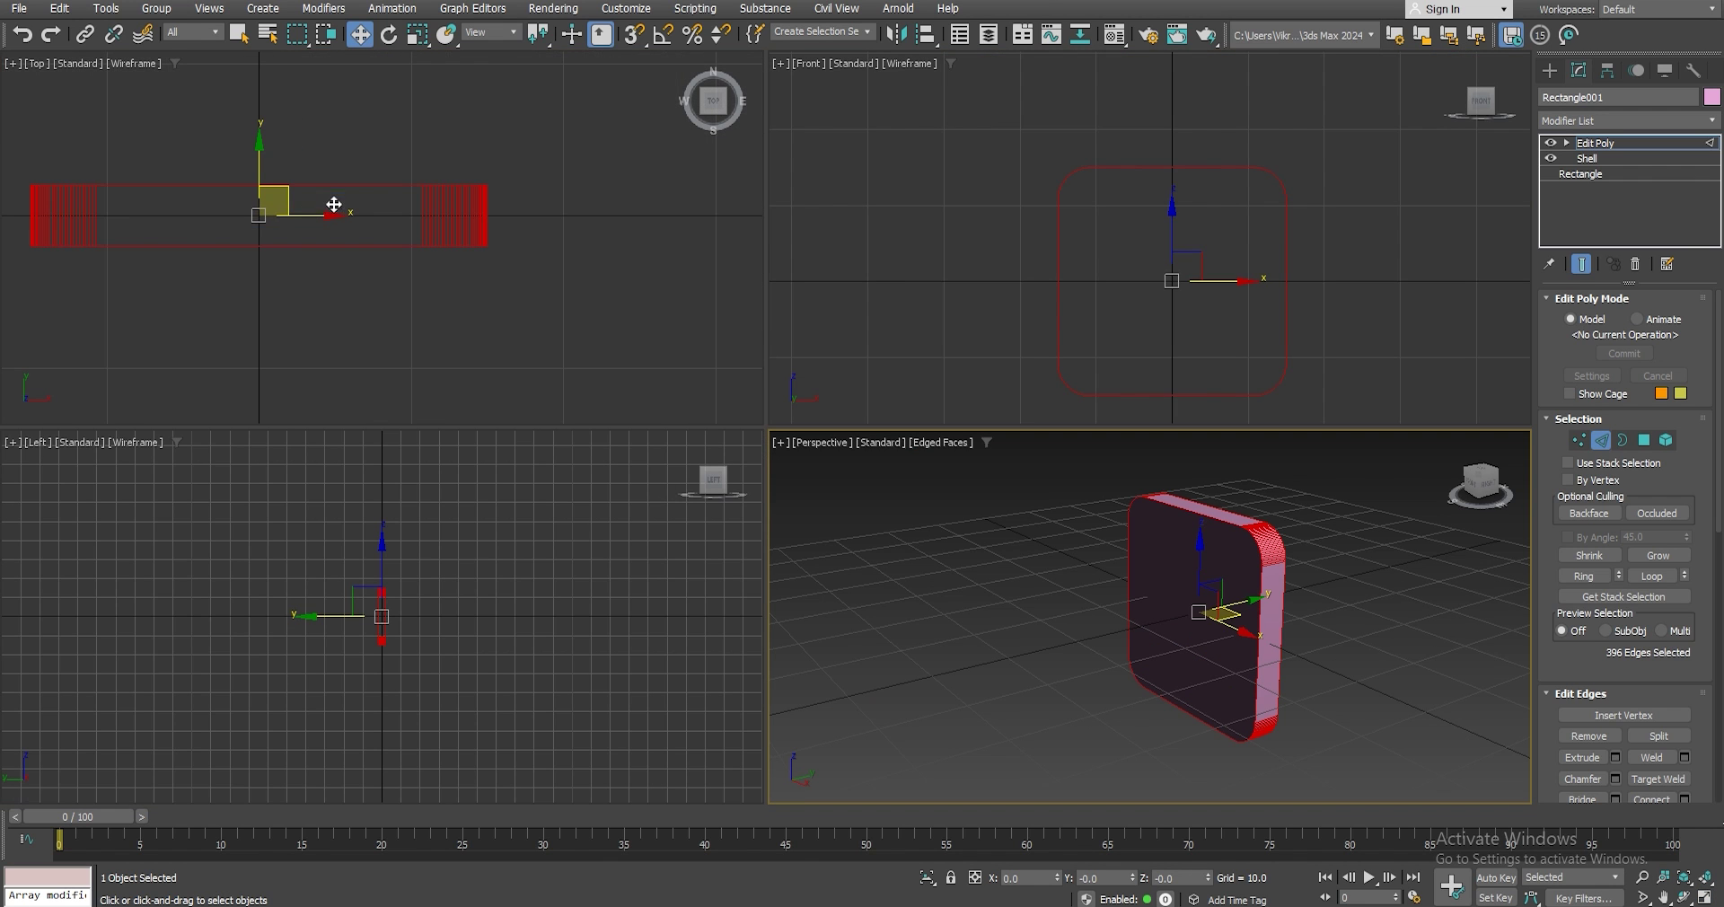
left_click_drag(14, 223, 498, 234, "alt")
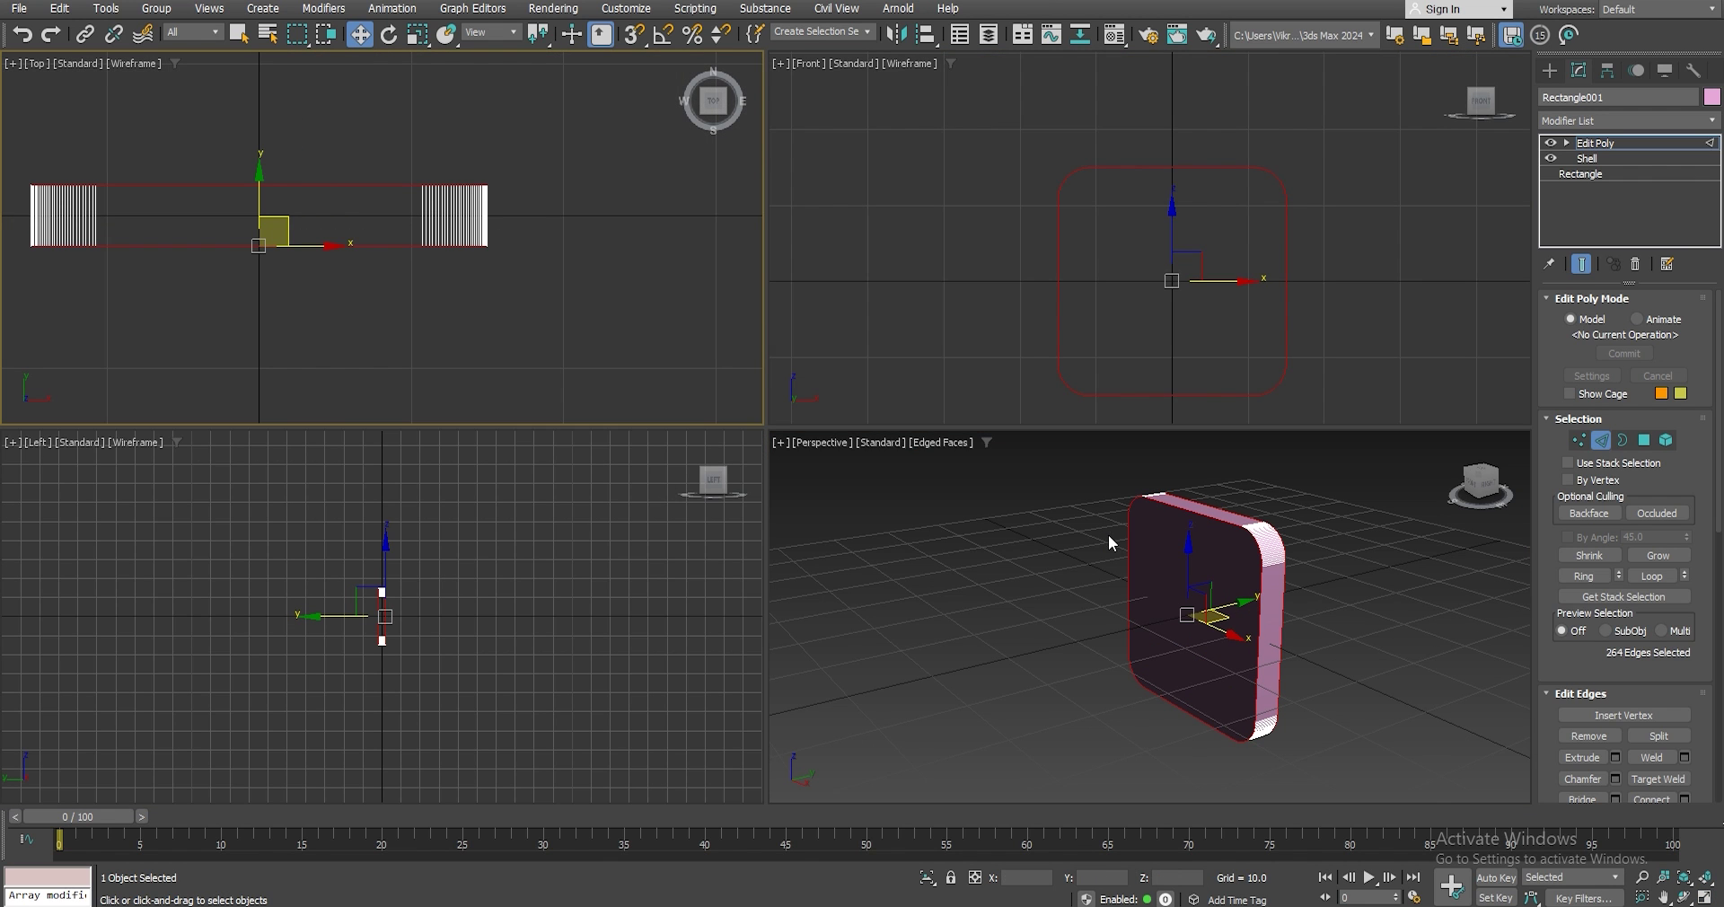
left_click(1703, 898)
left_click(1703, 898)
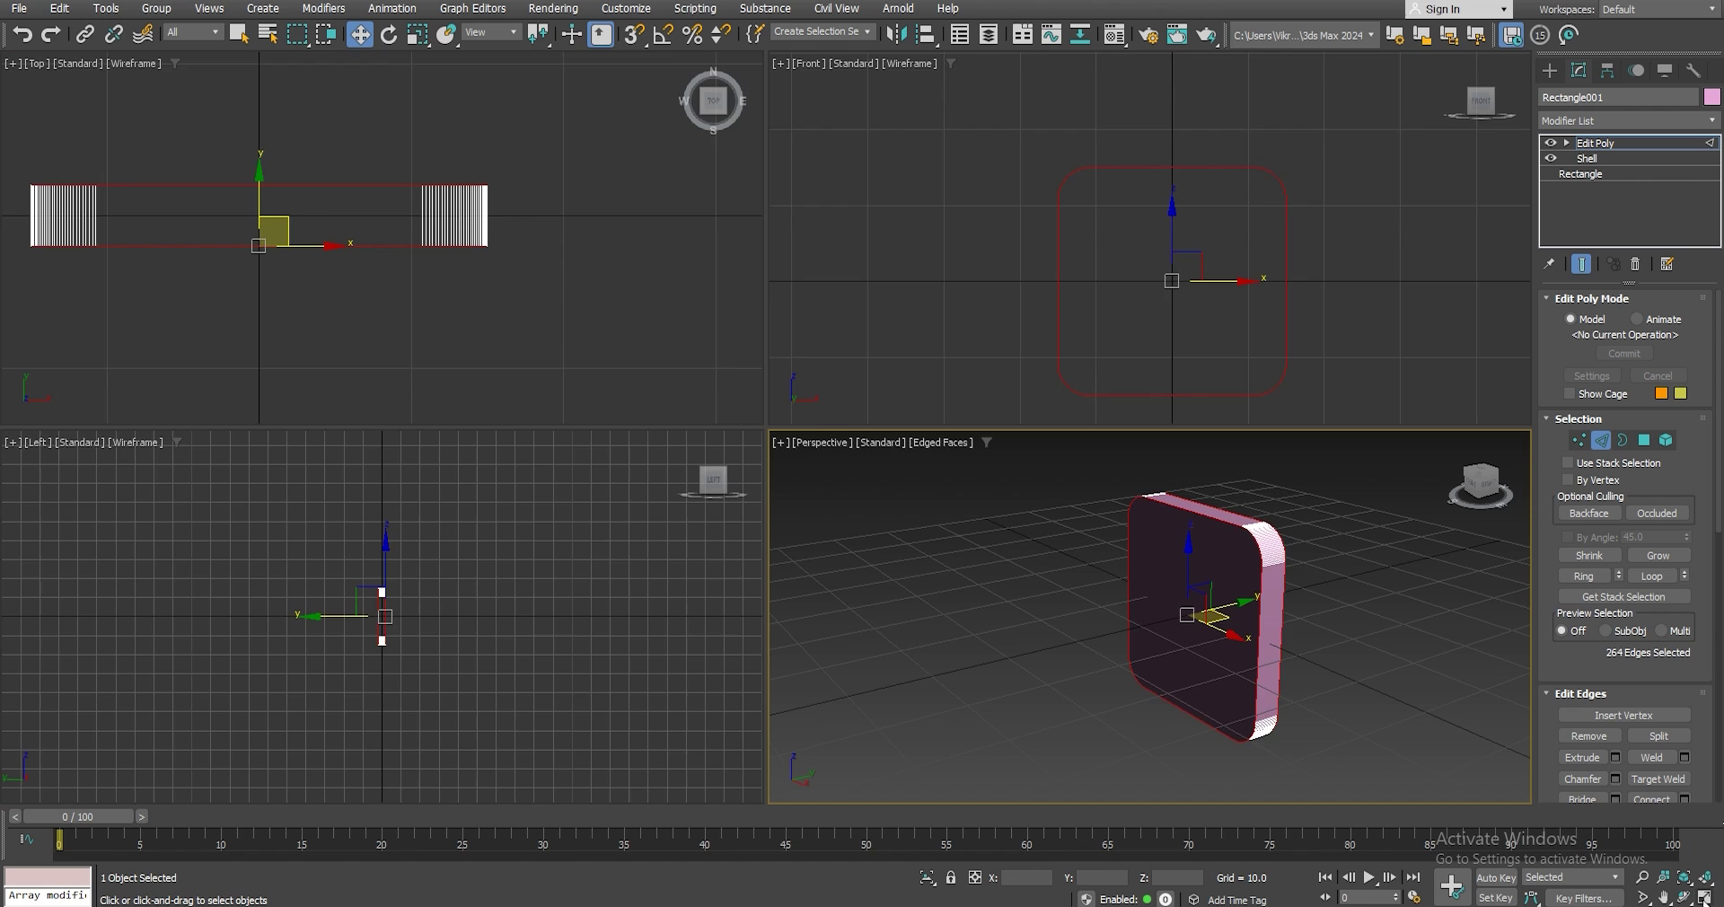
left_click(1704, 898)
scroll(970, 261, "up", 6)
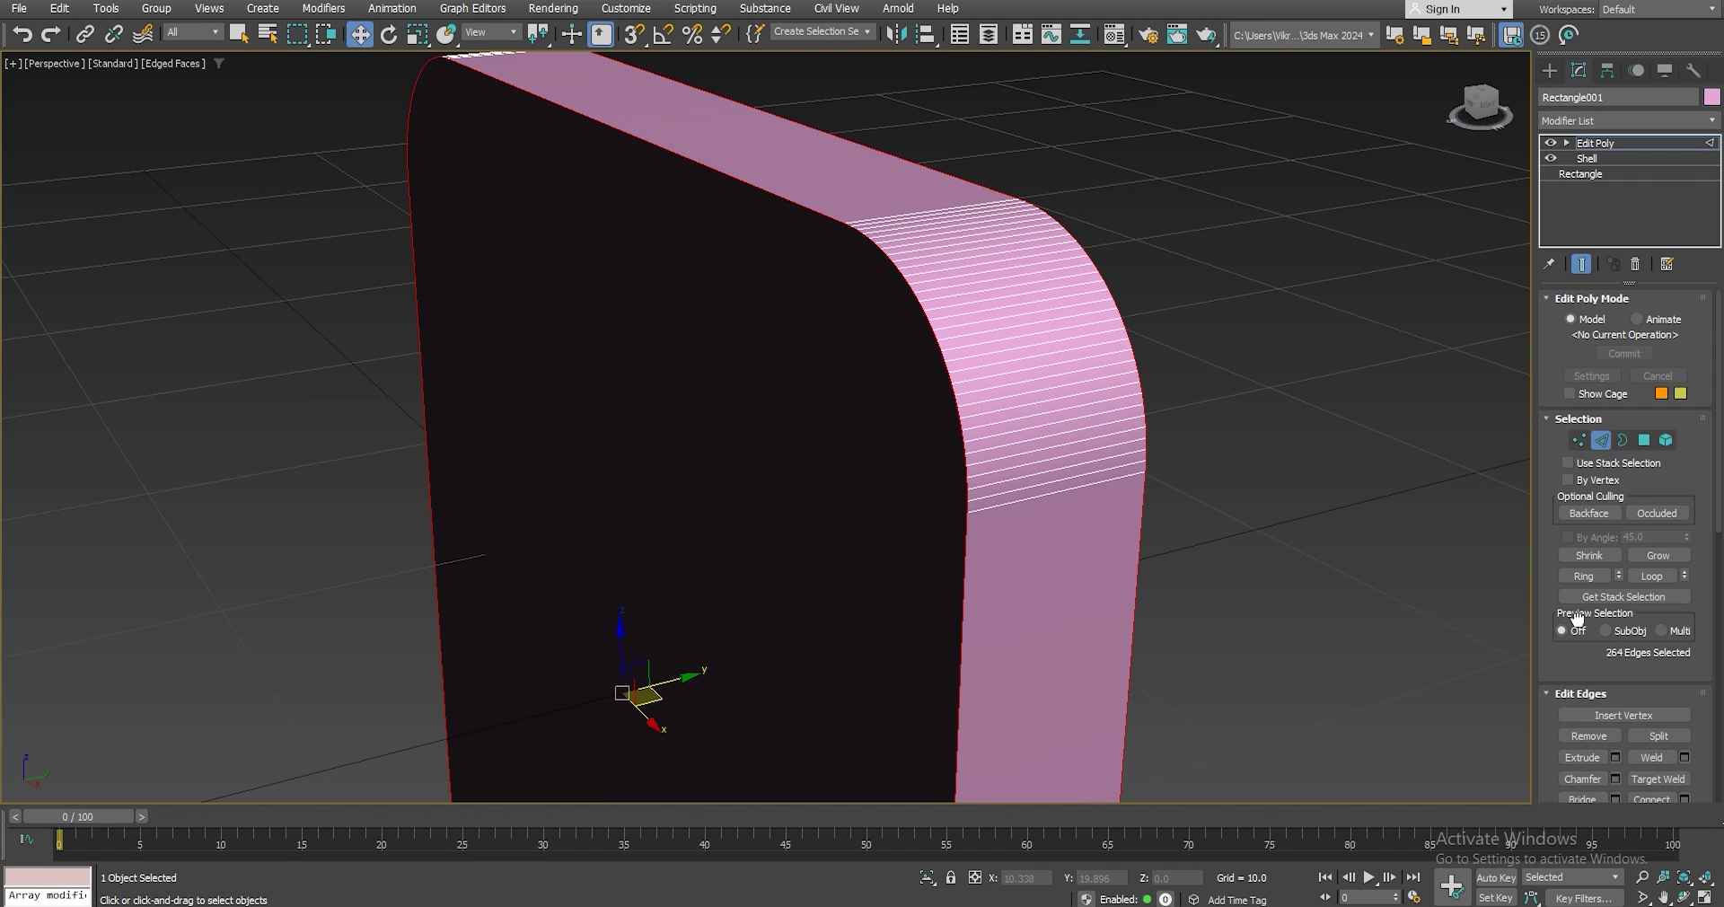
Chamfer the selected outline edges with an amount of 0.45 and 6 segments.
scroll(1594, 629, "down", 2)
left_click(1615, 658)
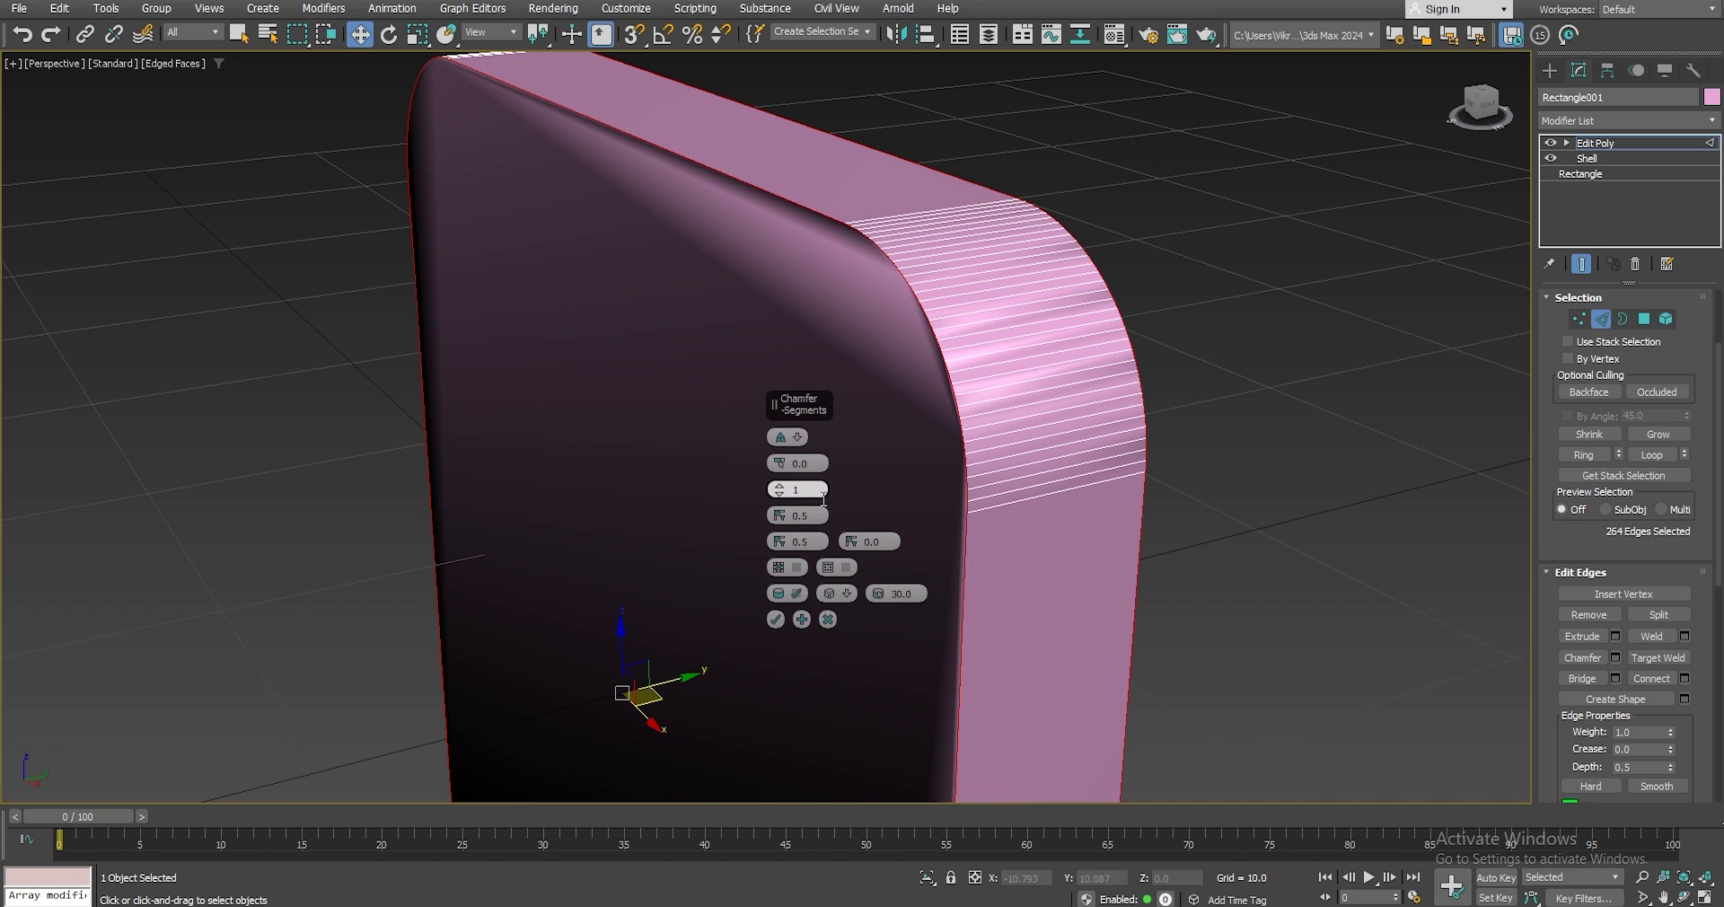
left_click_drag(777, 401, 1108, 364)
left_click_drag(1227, 337, 1245, 385)
double_click(1286, 396)
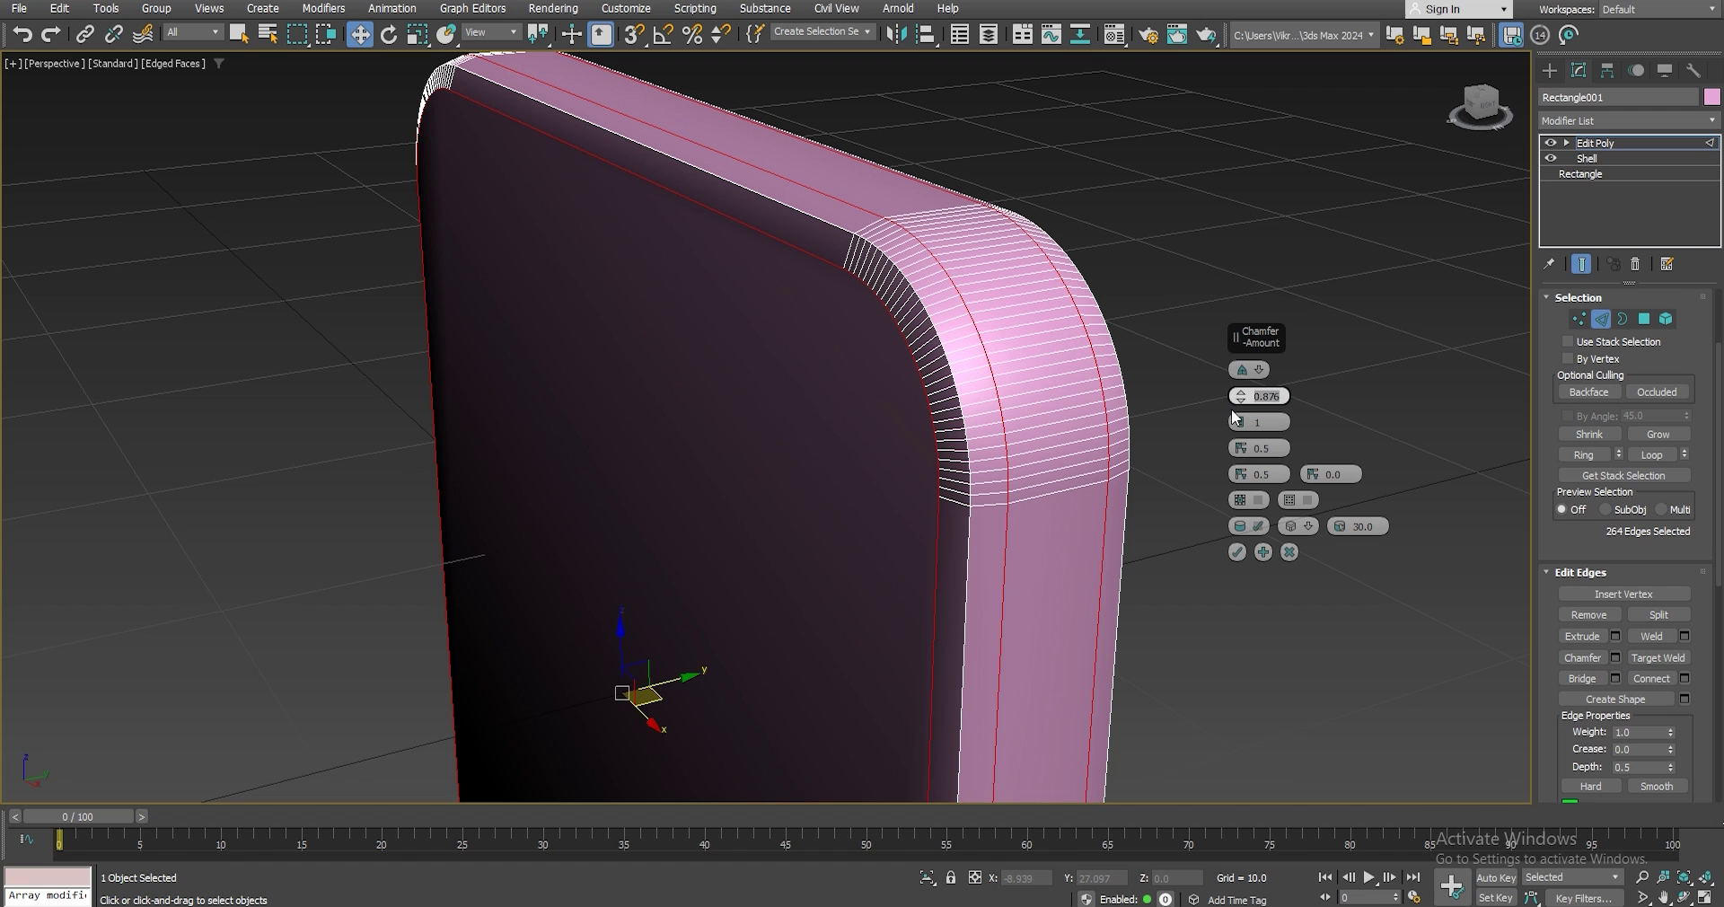
type("0.45")
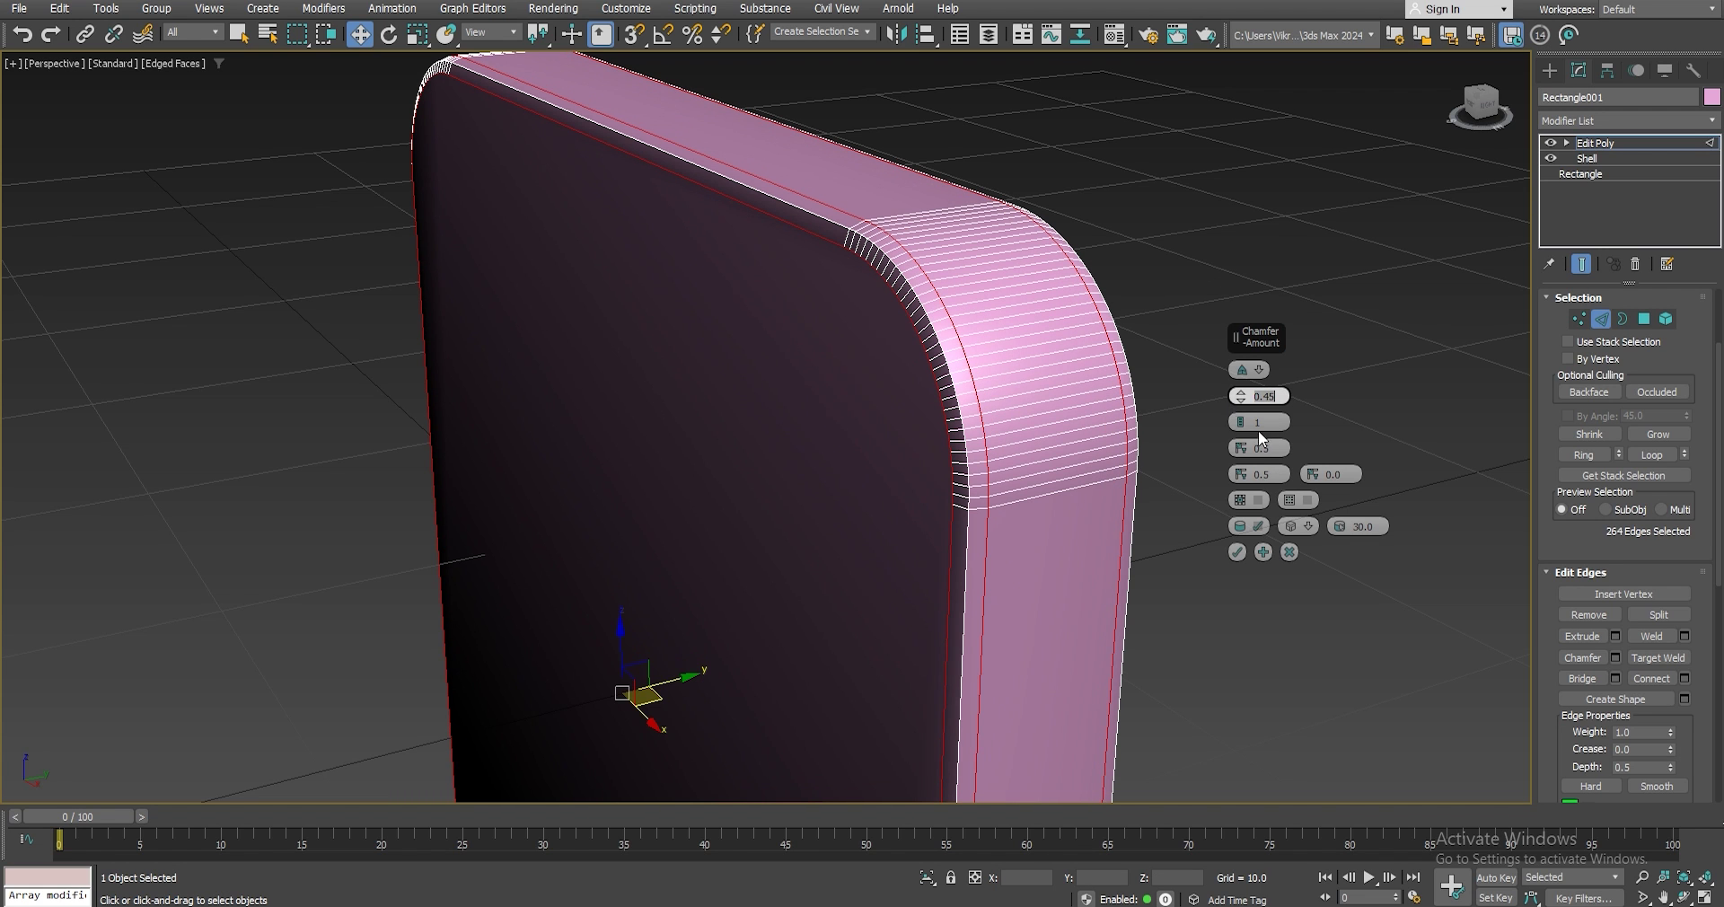
left_click(1241, 419)
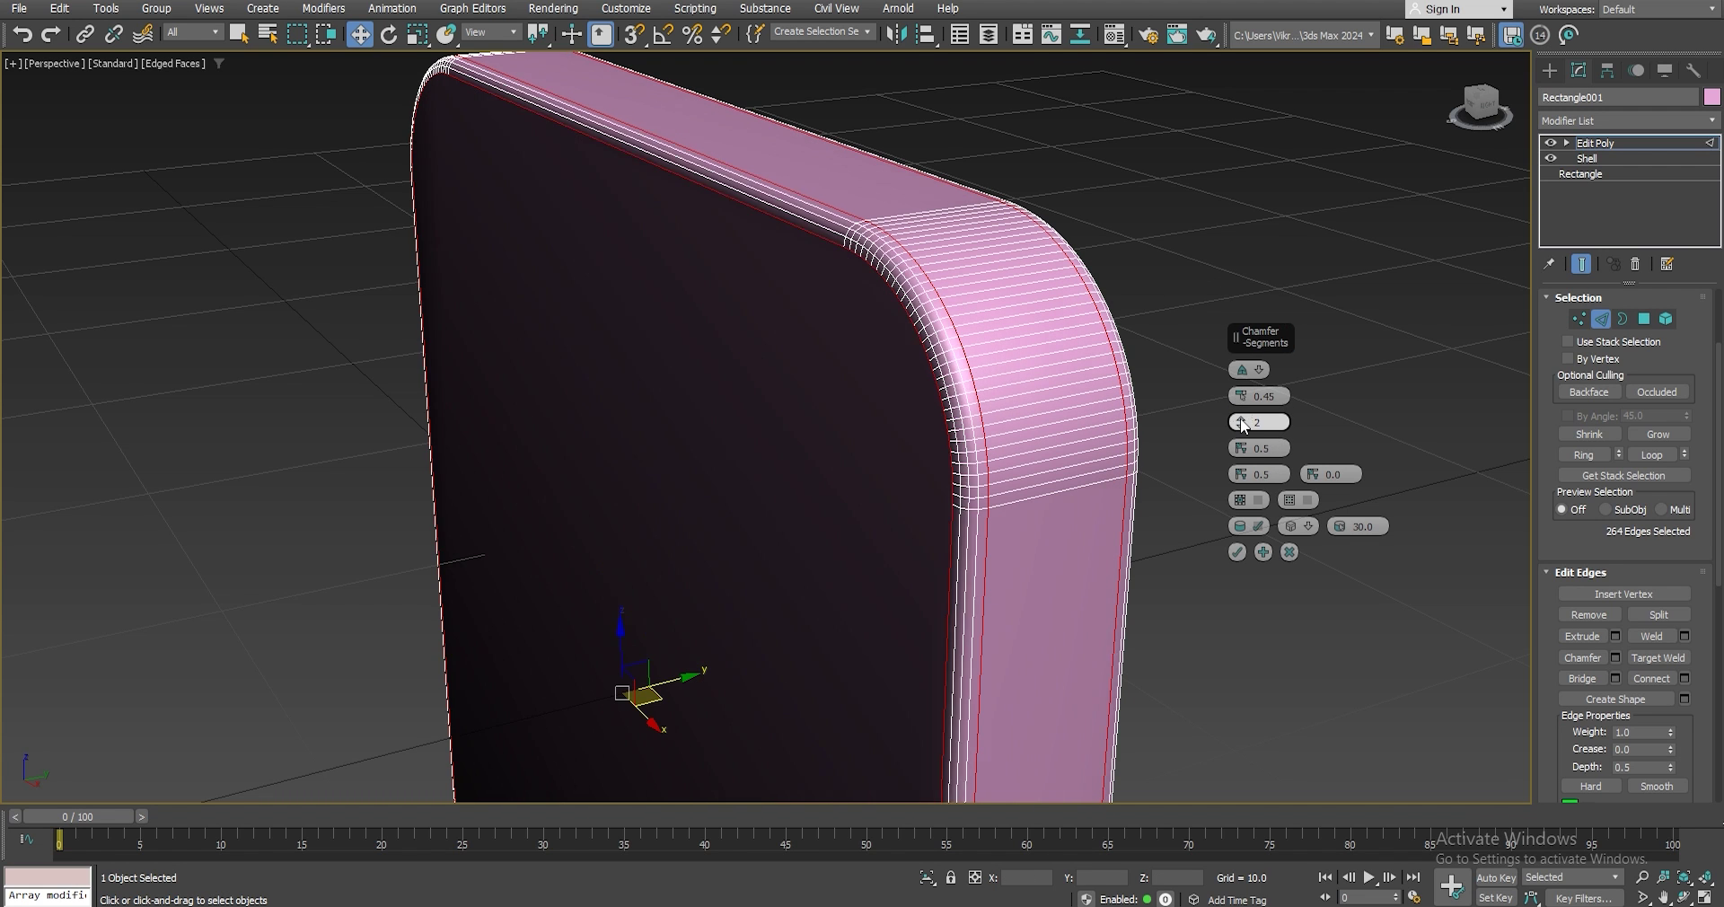
left_click(1241, 418)
left_click(1241, 419)
left_click(1241, 419)
left_click(1241, 418)
left_click(1242, 418)
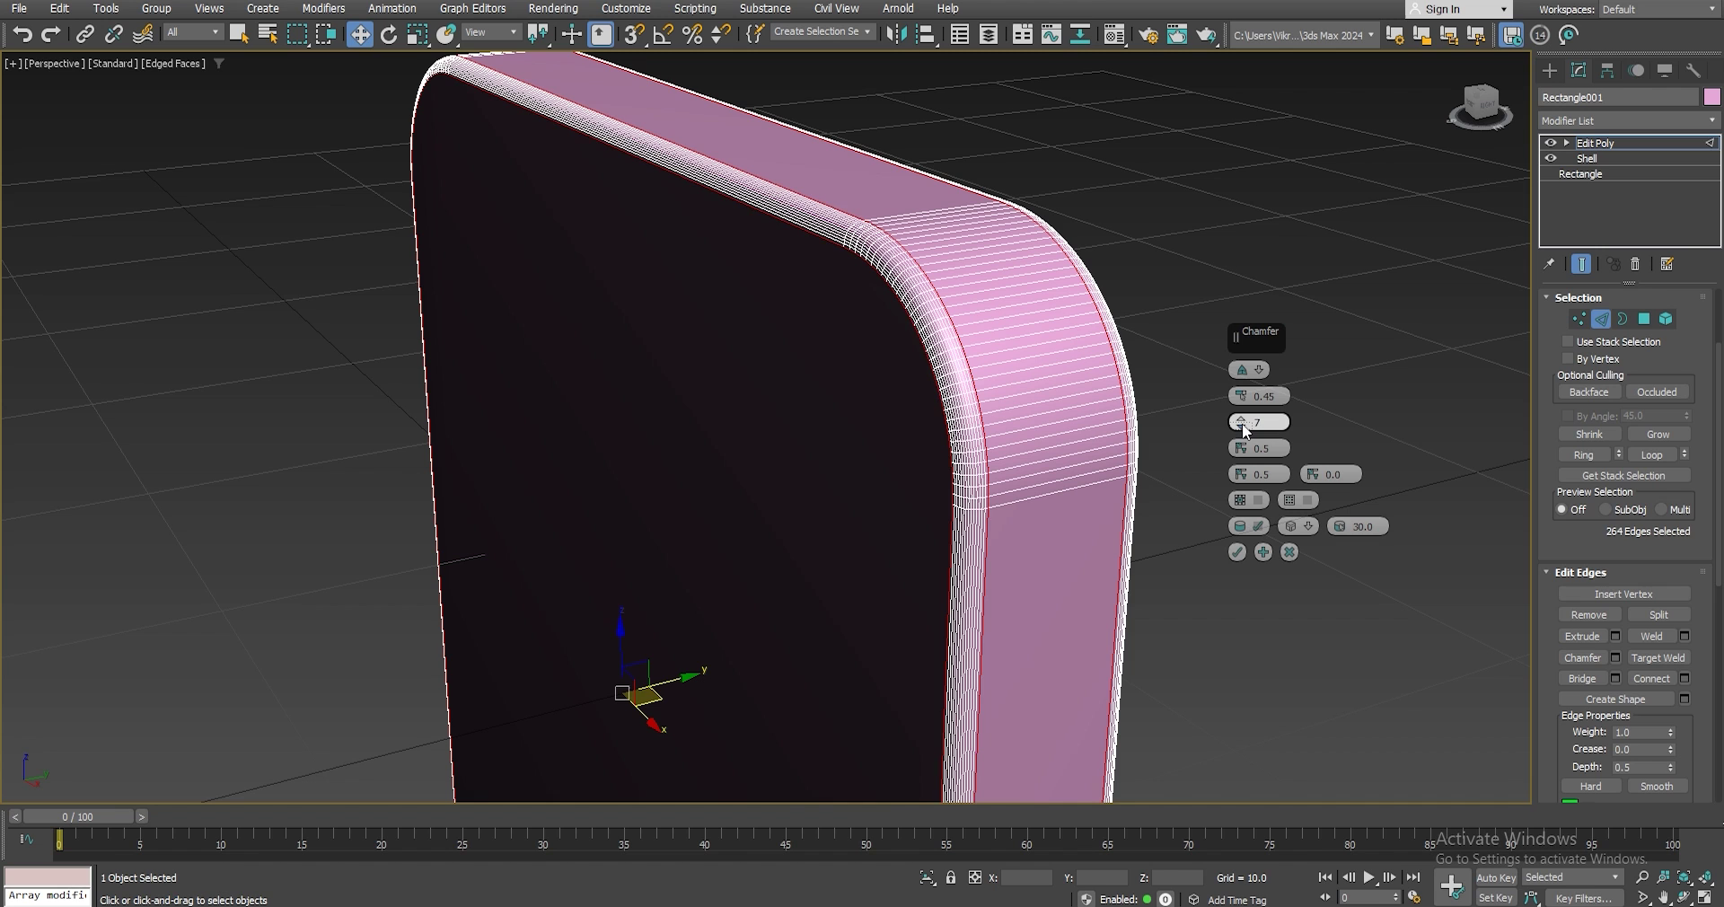
left_click(1242, 425)
Set the chamfer's depth to -0.35, apply the chamfer and leave edge editing.
left_click_drag(1272, 448, 1256, 521)
left_click(1243, 455)
type("0")
key("Return")
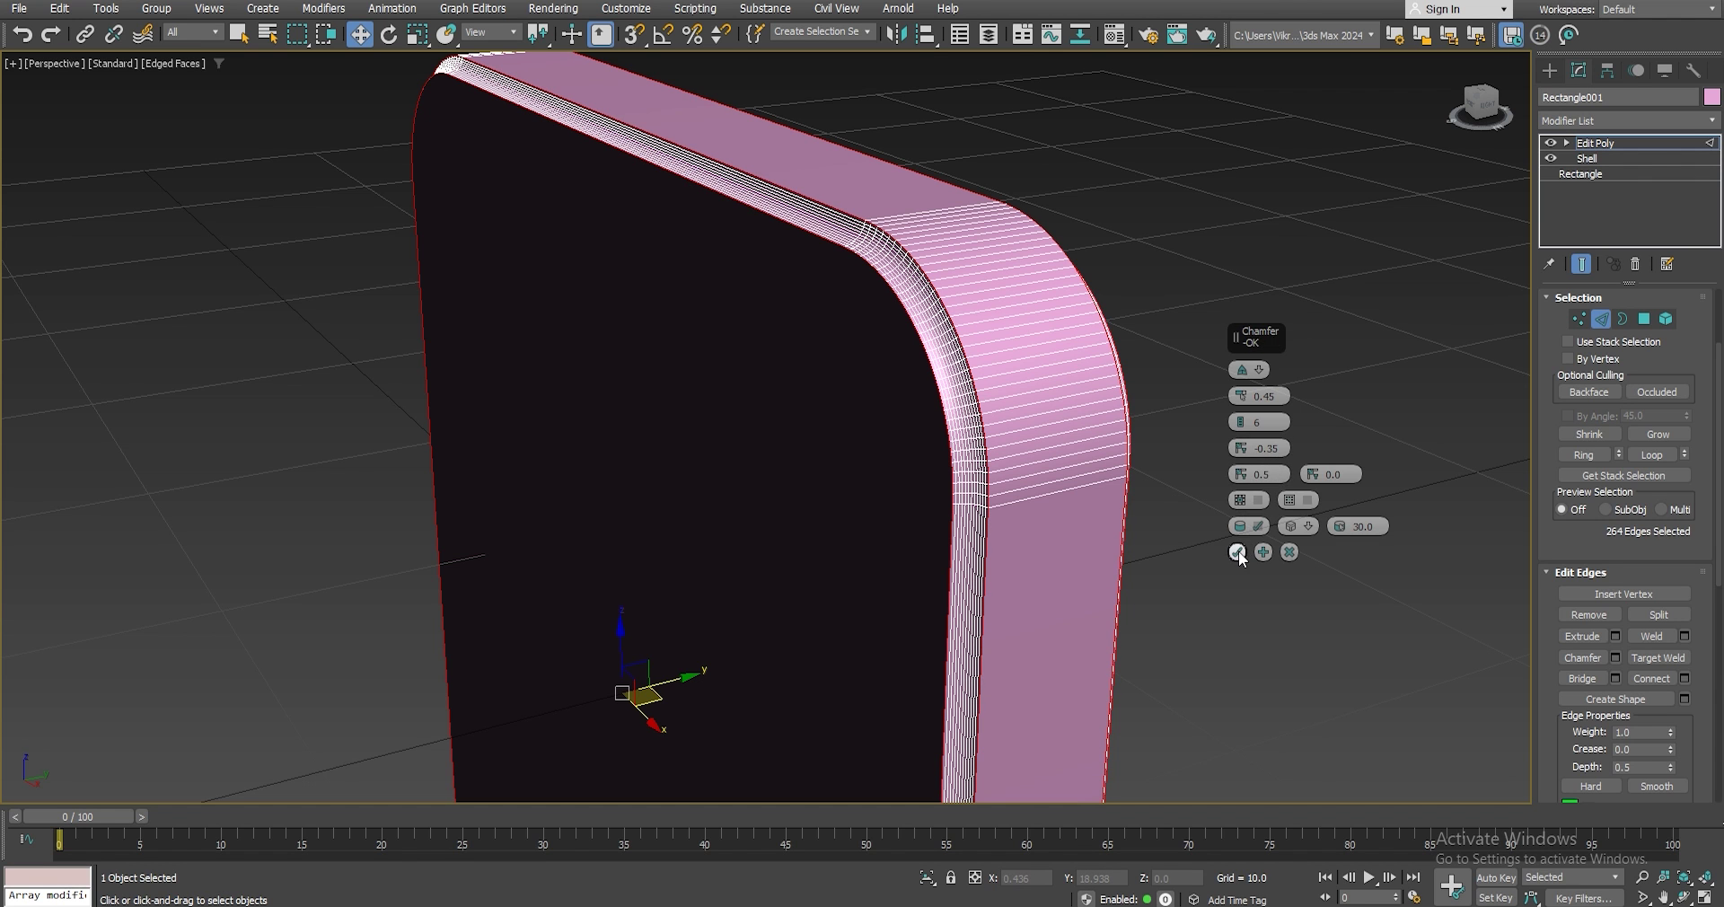
left_click(1238, 552)
key("6")
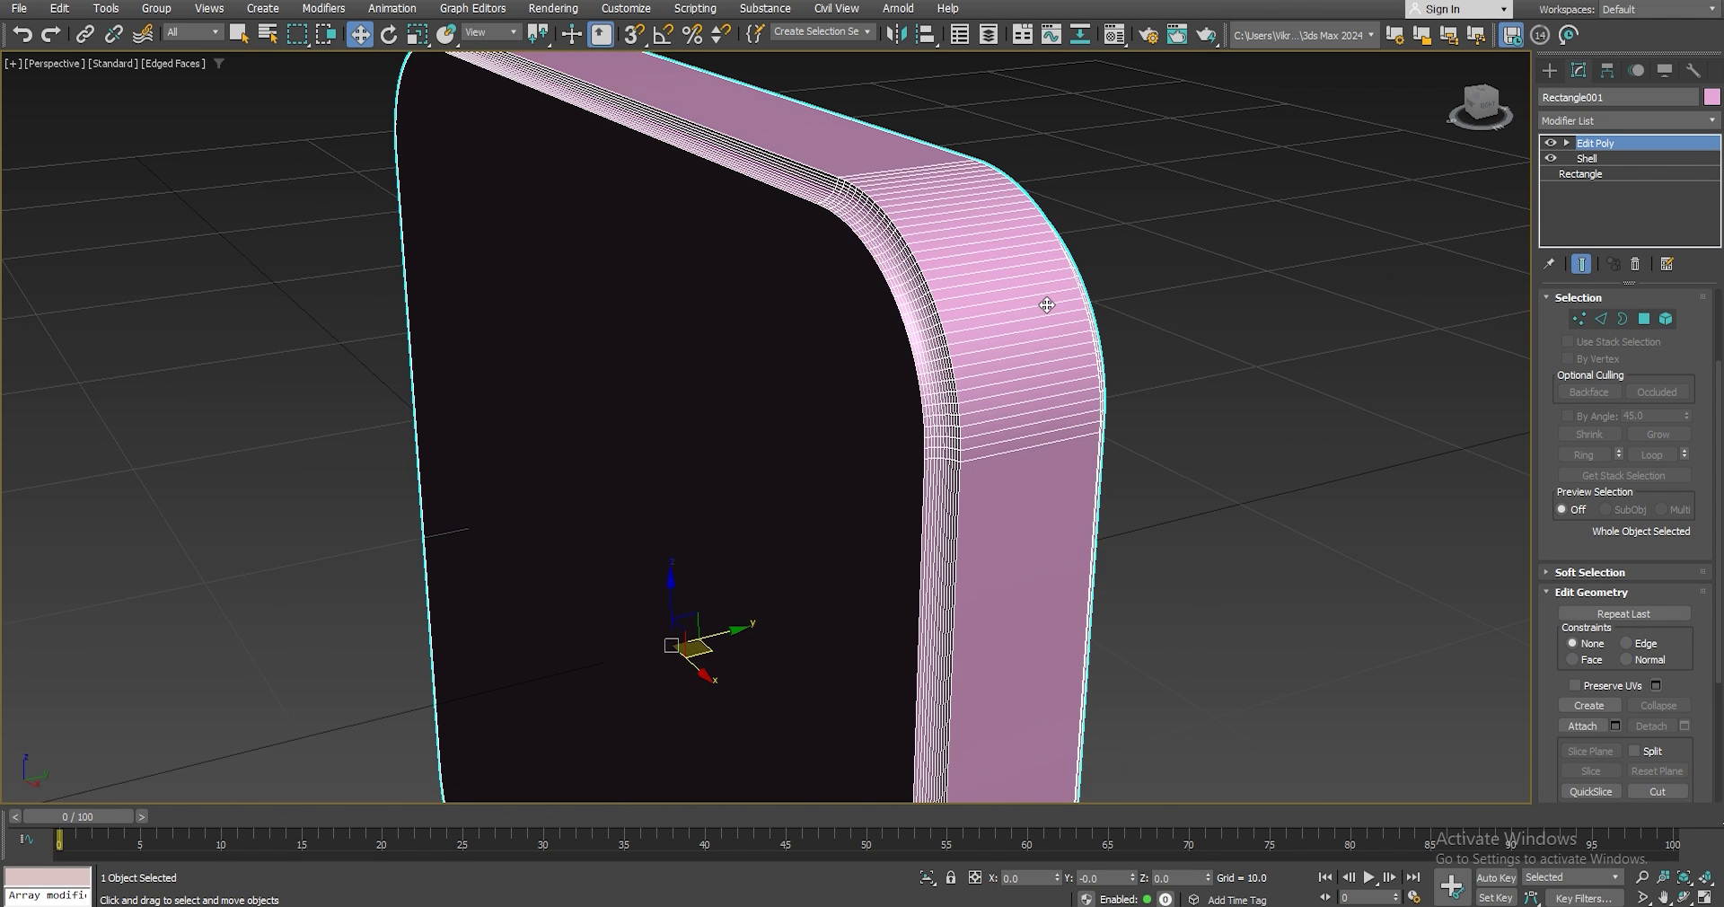
Turn off the edged-faces display and hide the grid in the Perspective view.
scroll(1047, 306, "down", 3)
scroll(1047, 305, "down", 2)
key("F4")
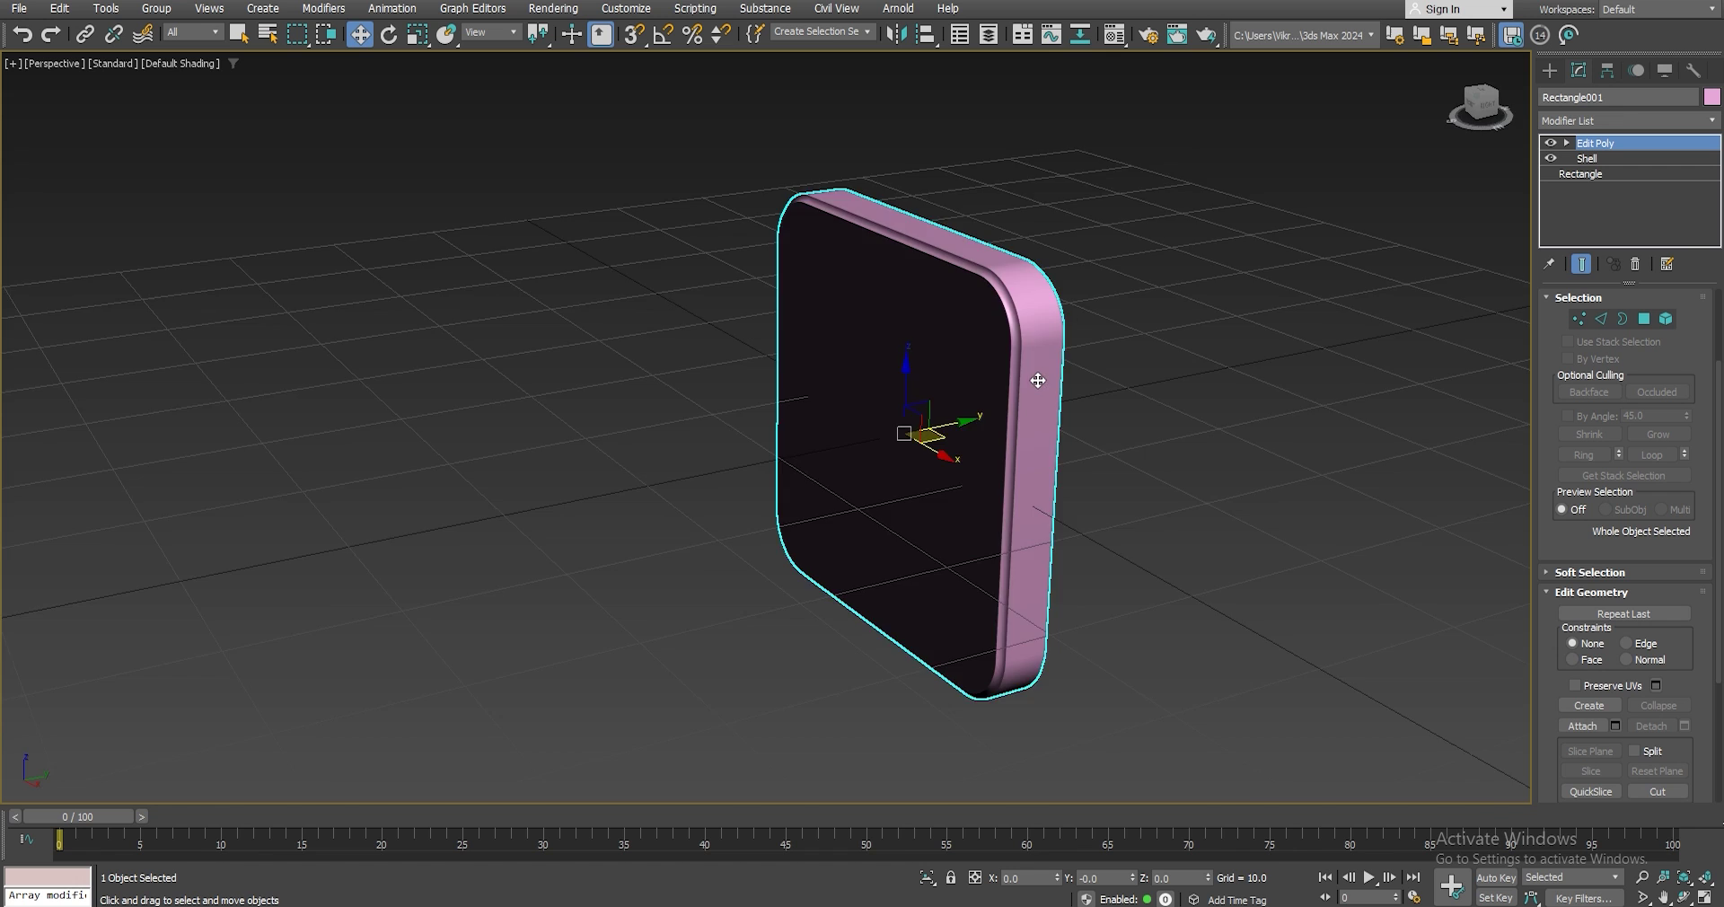
mouse_move(1035, 379)
middle_mouse_down("alt")
mouse_move(904, 352)
mouse_move(1029, 374)
mouse_move(1043, 358)
middle_mouse_up("alt")
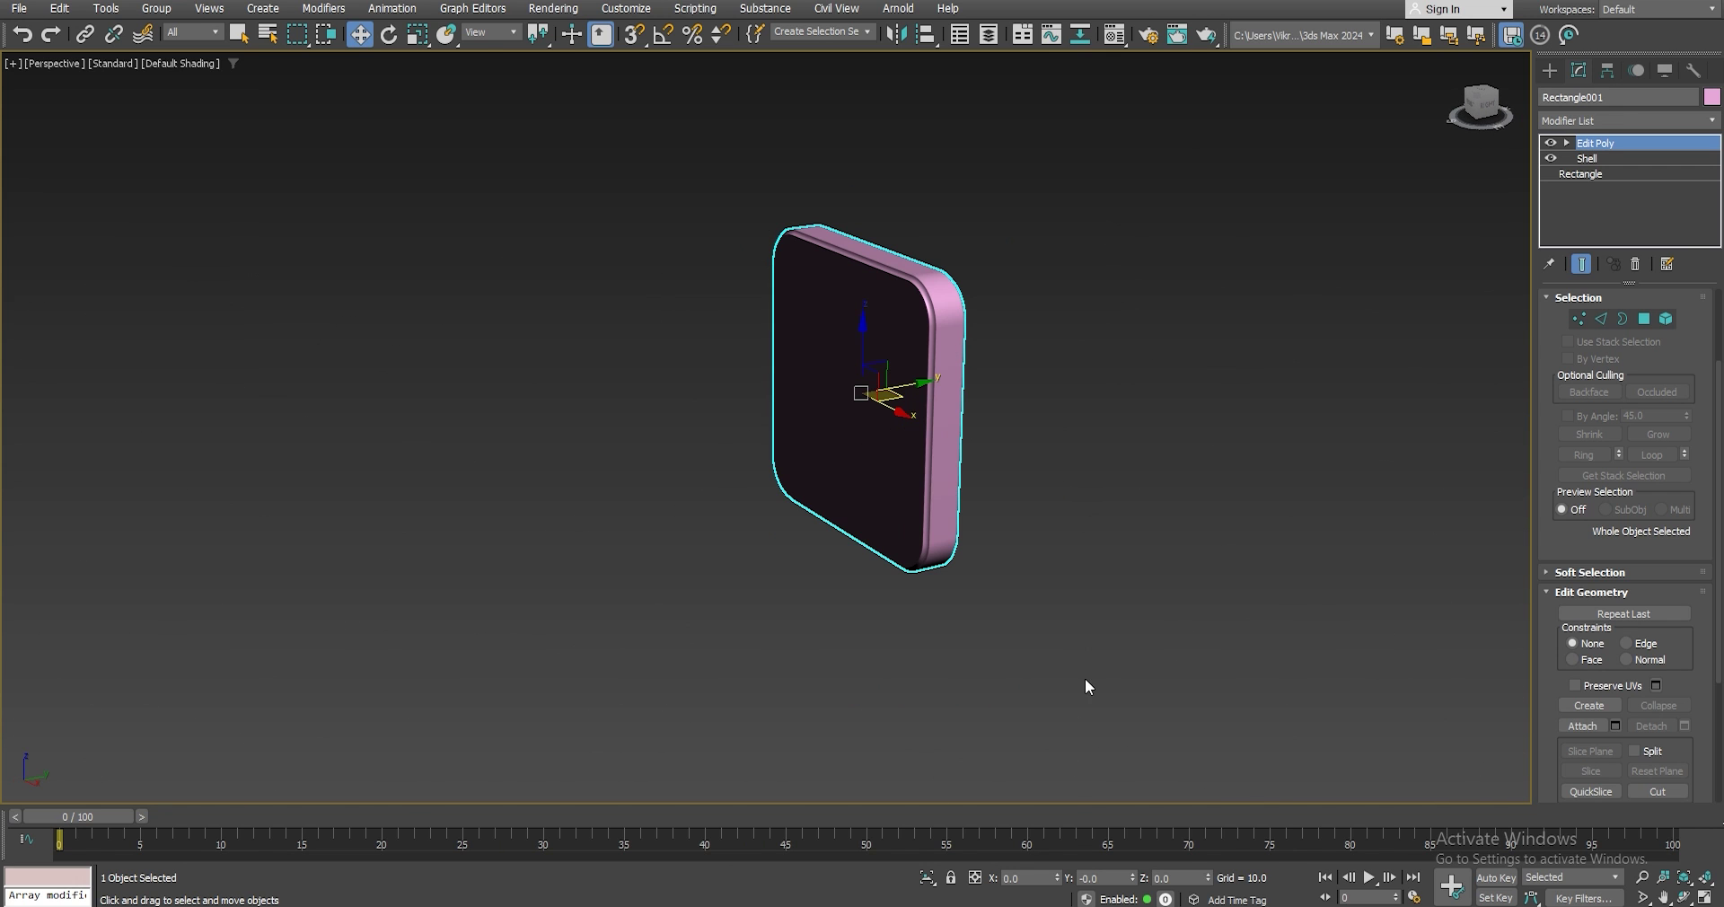
Configure the animation range to start at frame -100 and end at frame 500.
left_click(1414, 896)
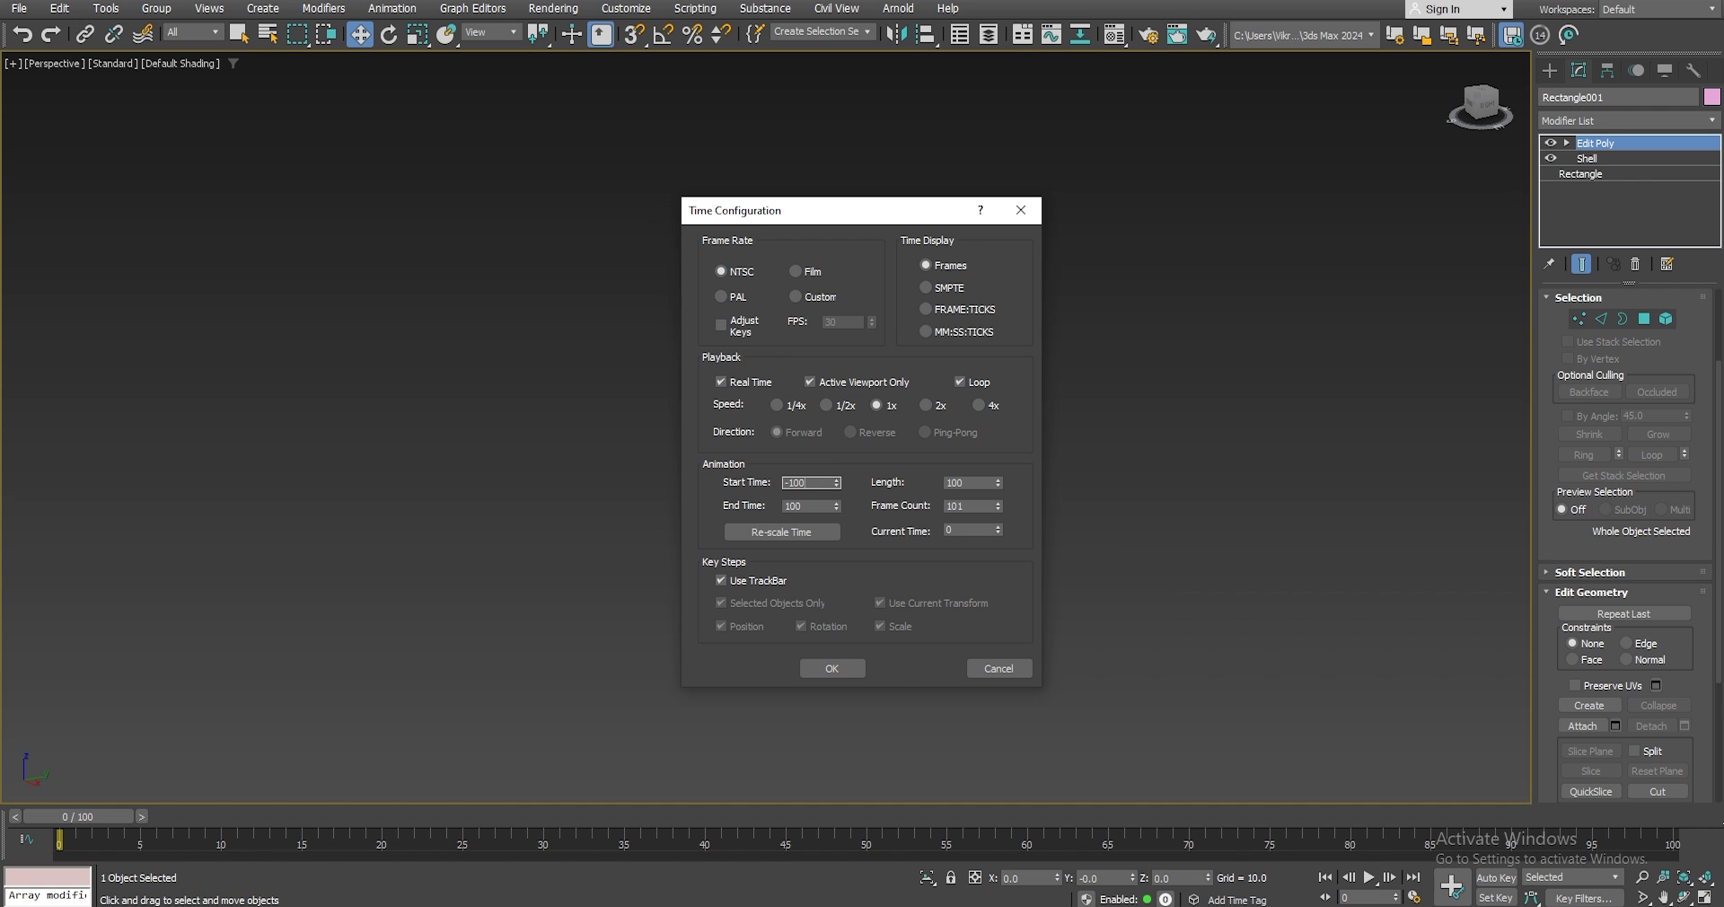
key("Tab")
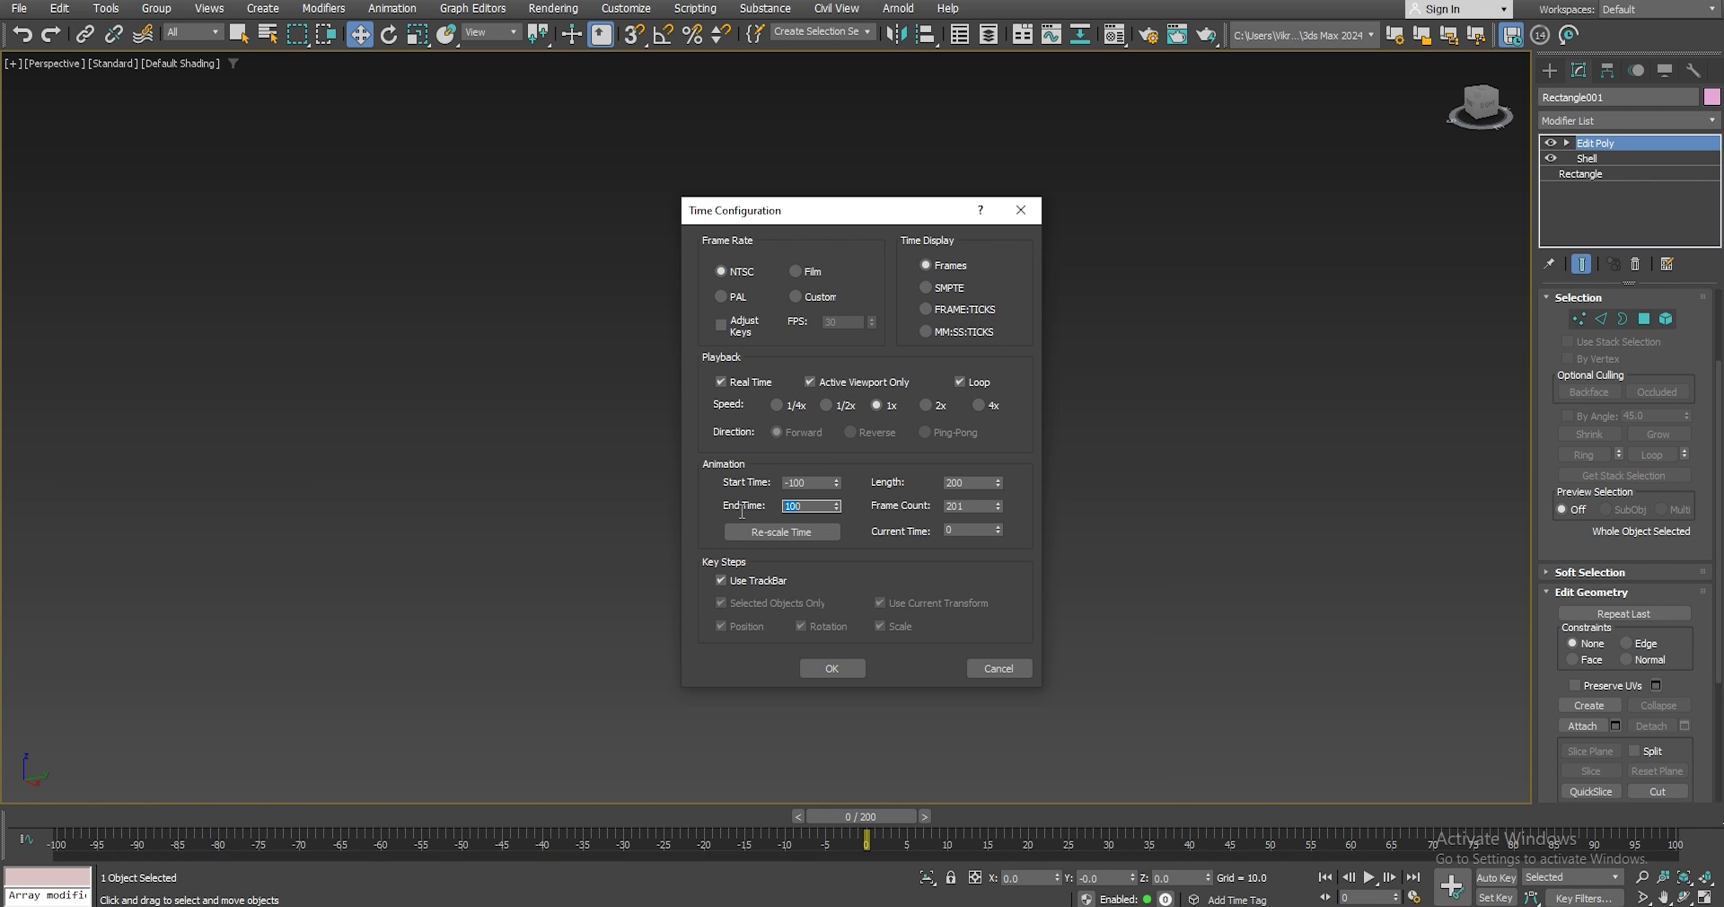
type("500")
key("Return")
left_click(833, 668)
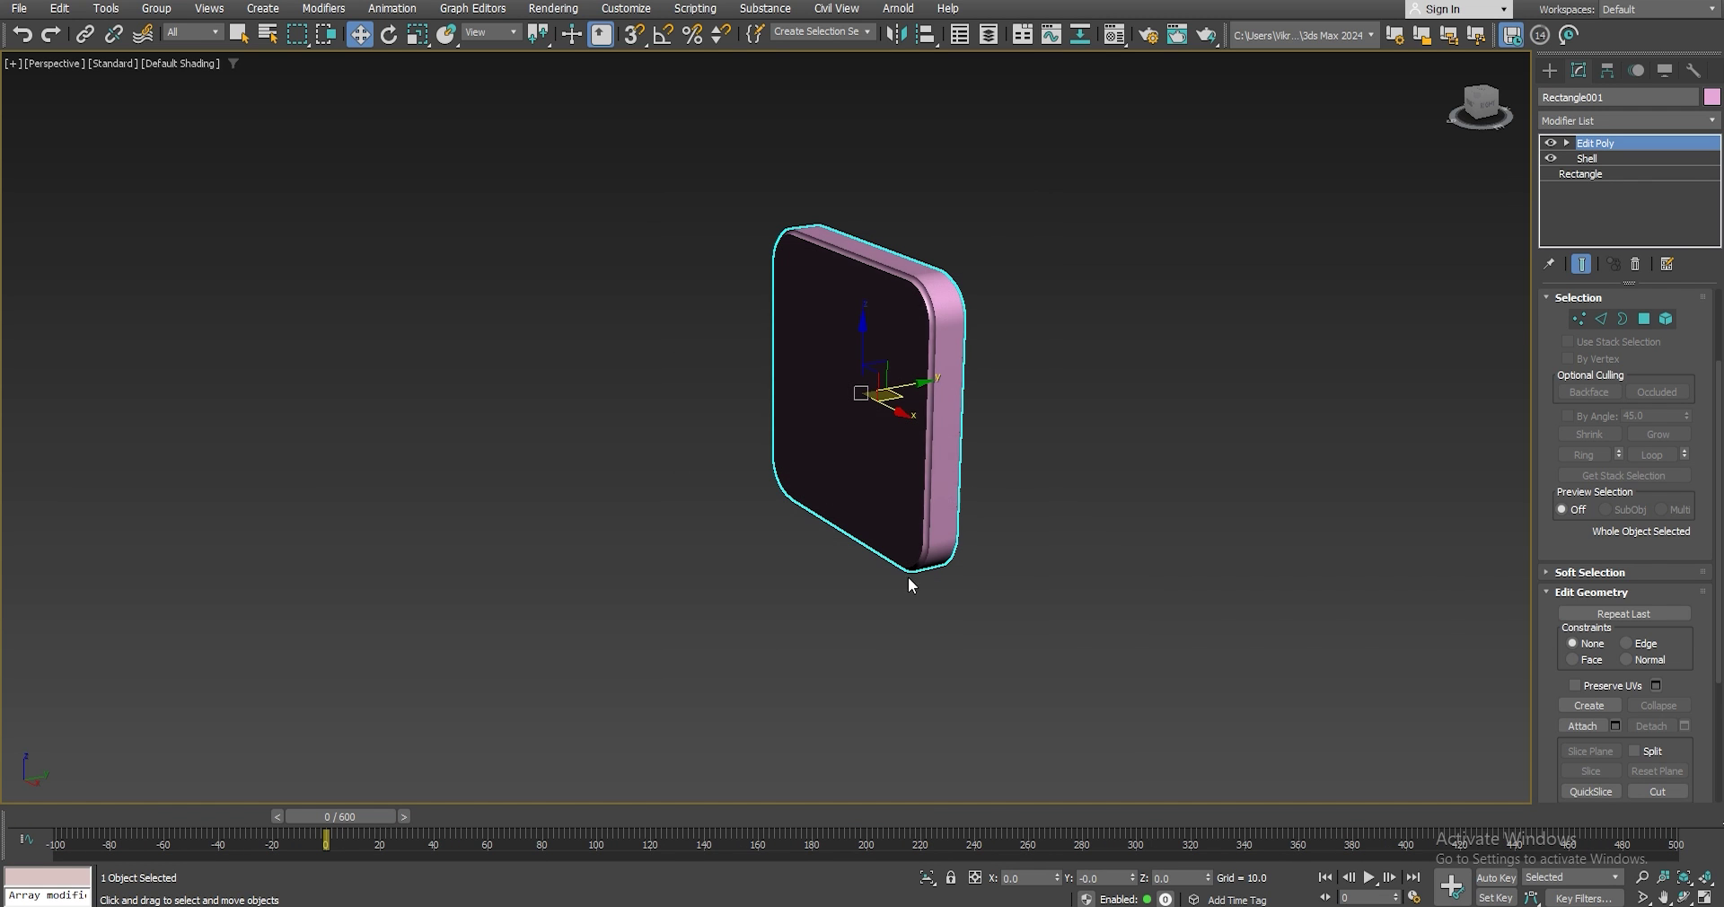
middle_click_drag(930, 300, 796, 315)
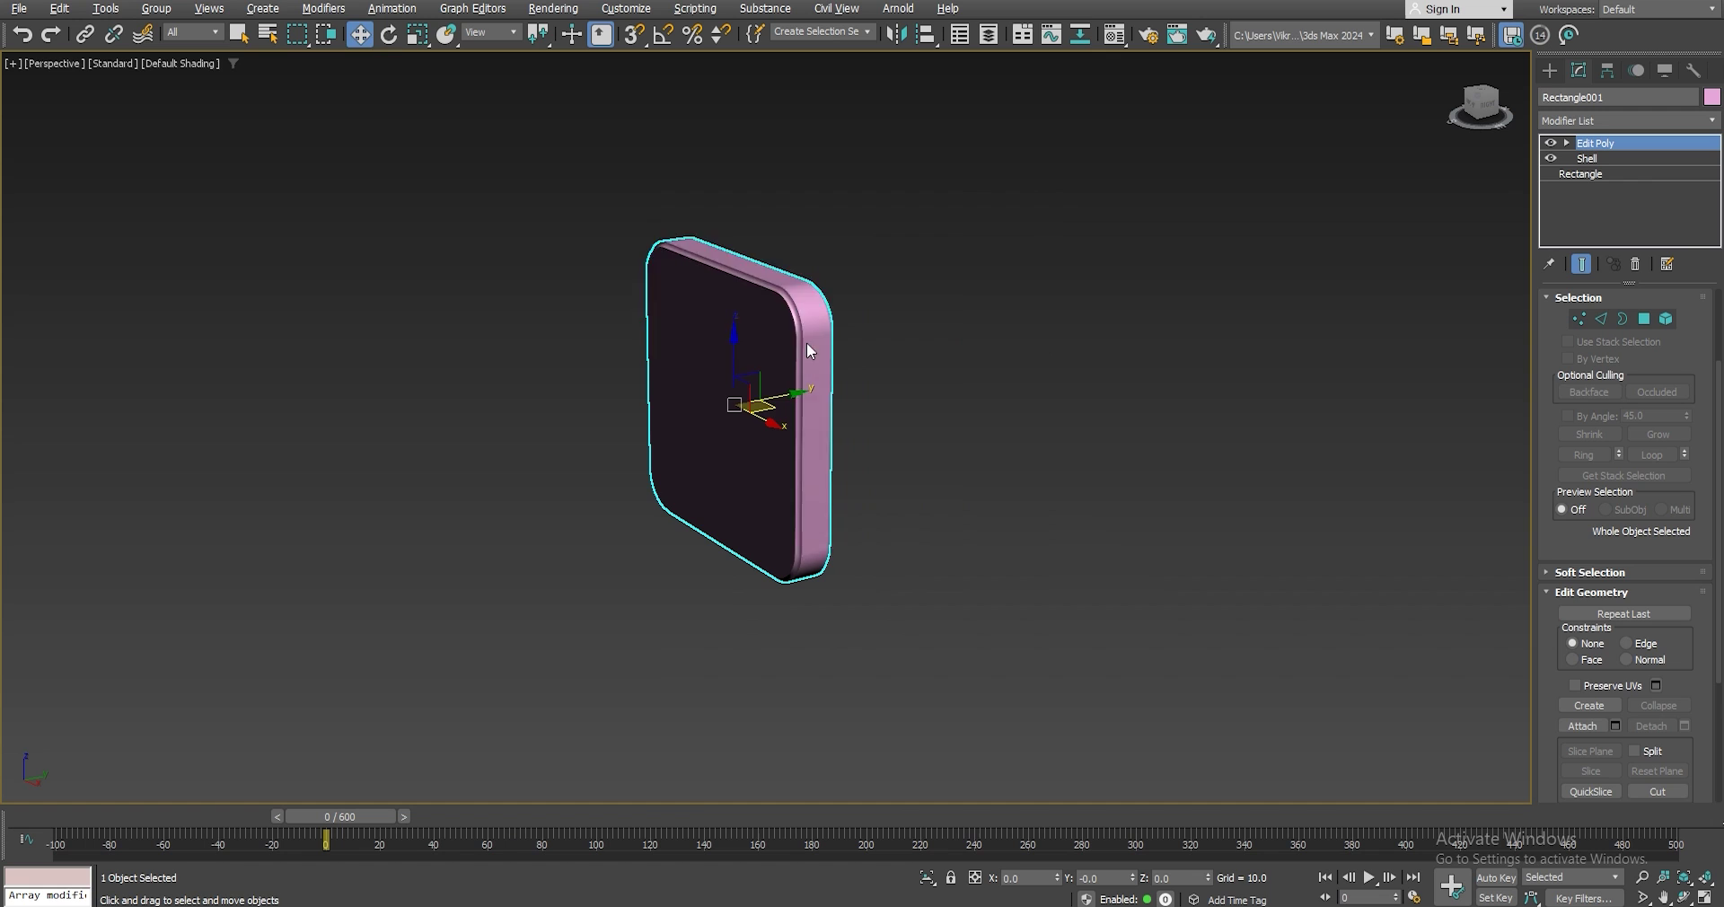
Animate the plate with Auto Key and angle snap by rotating it about its Y axis at frame 200, then return to frame 0.
key("e")
key("q")
left_click_drag(373, 820, 887, 837)
key("e")
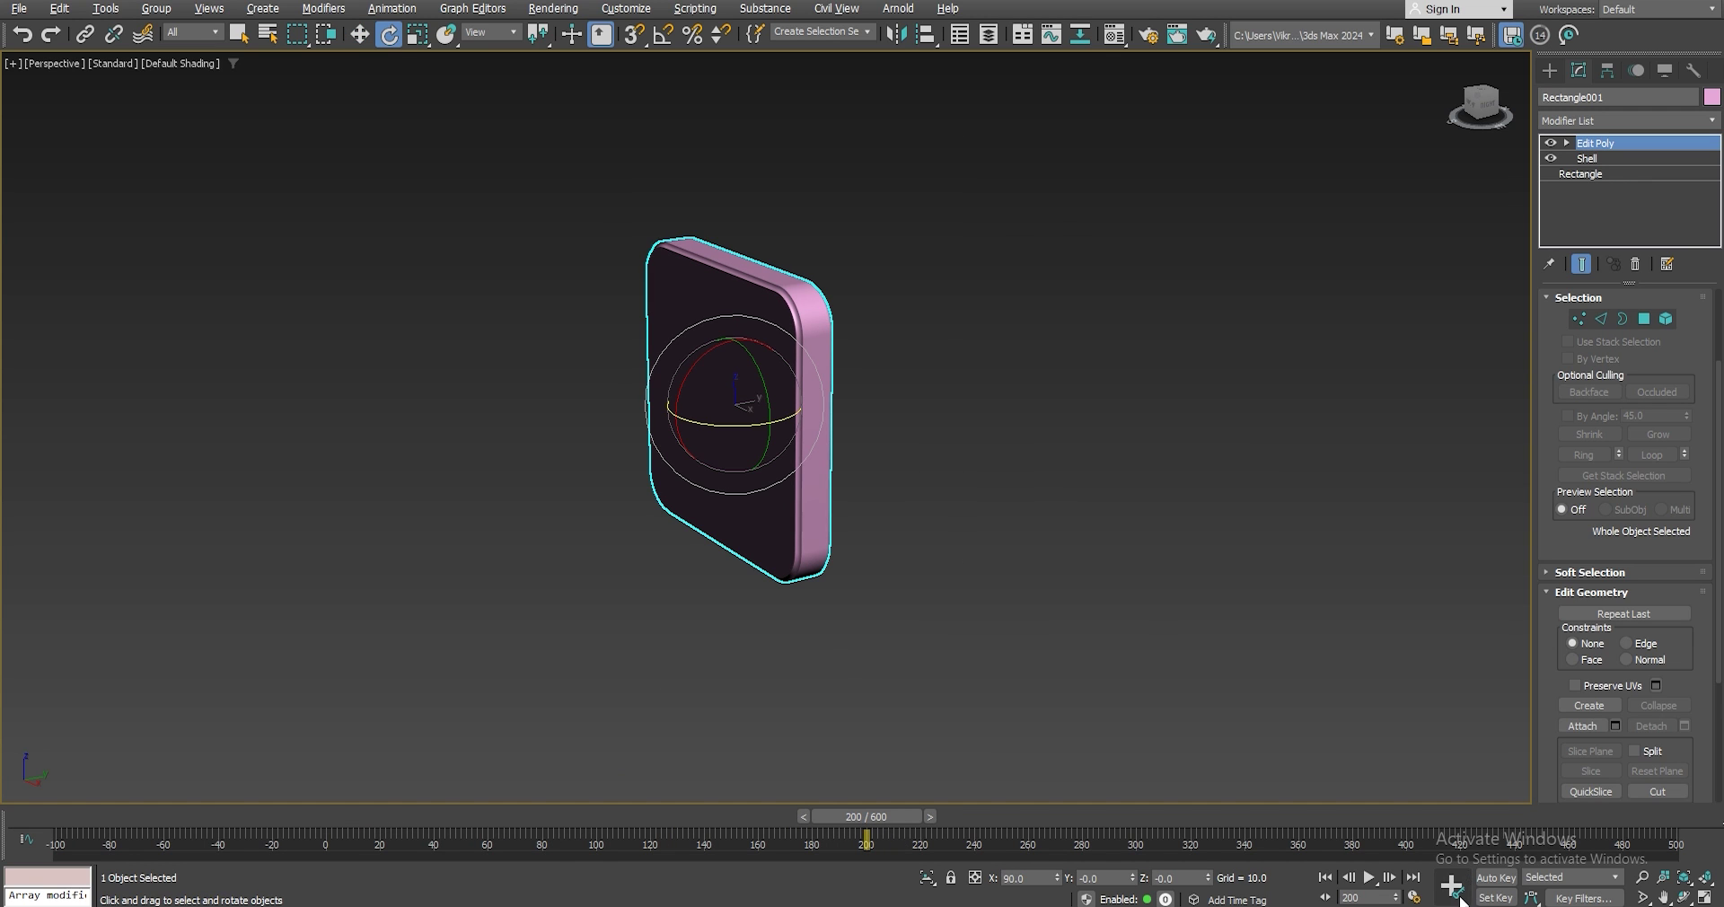
left_click(1495, 877)
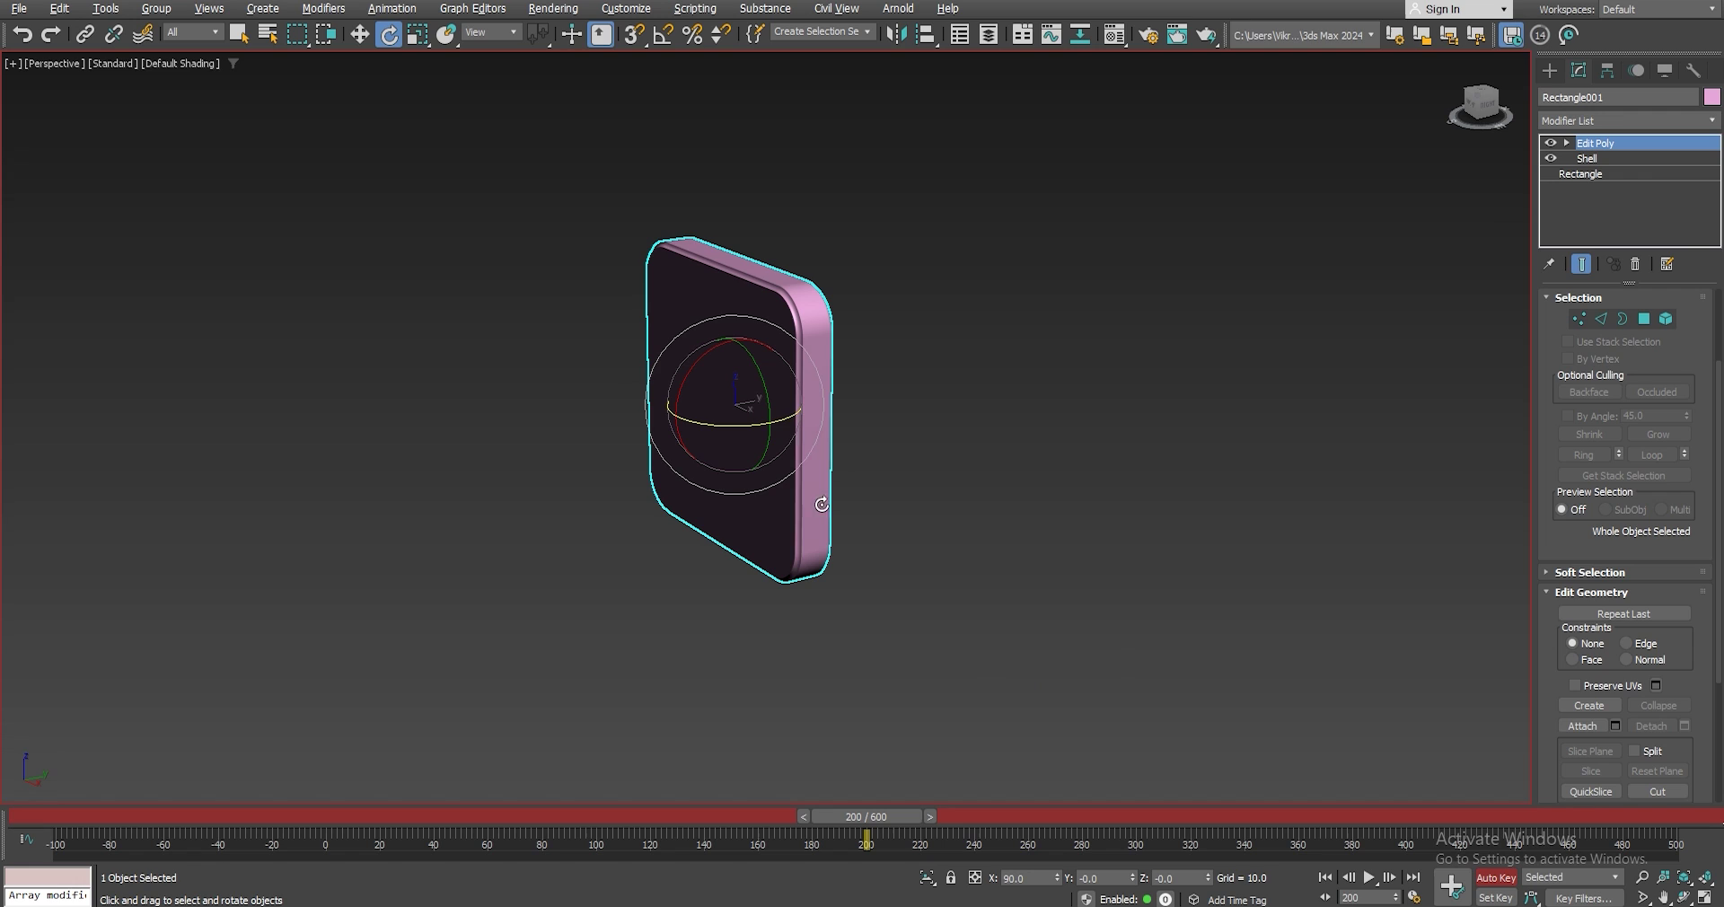
left_click(662, 38)
left_click_drag(751, 355, 649, 230)
left_click_drag(876, 822, 344, 810)
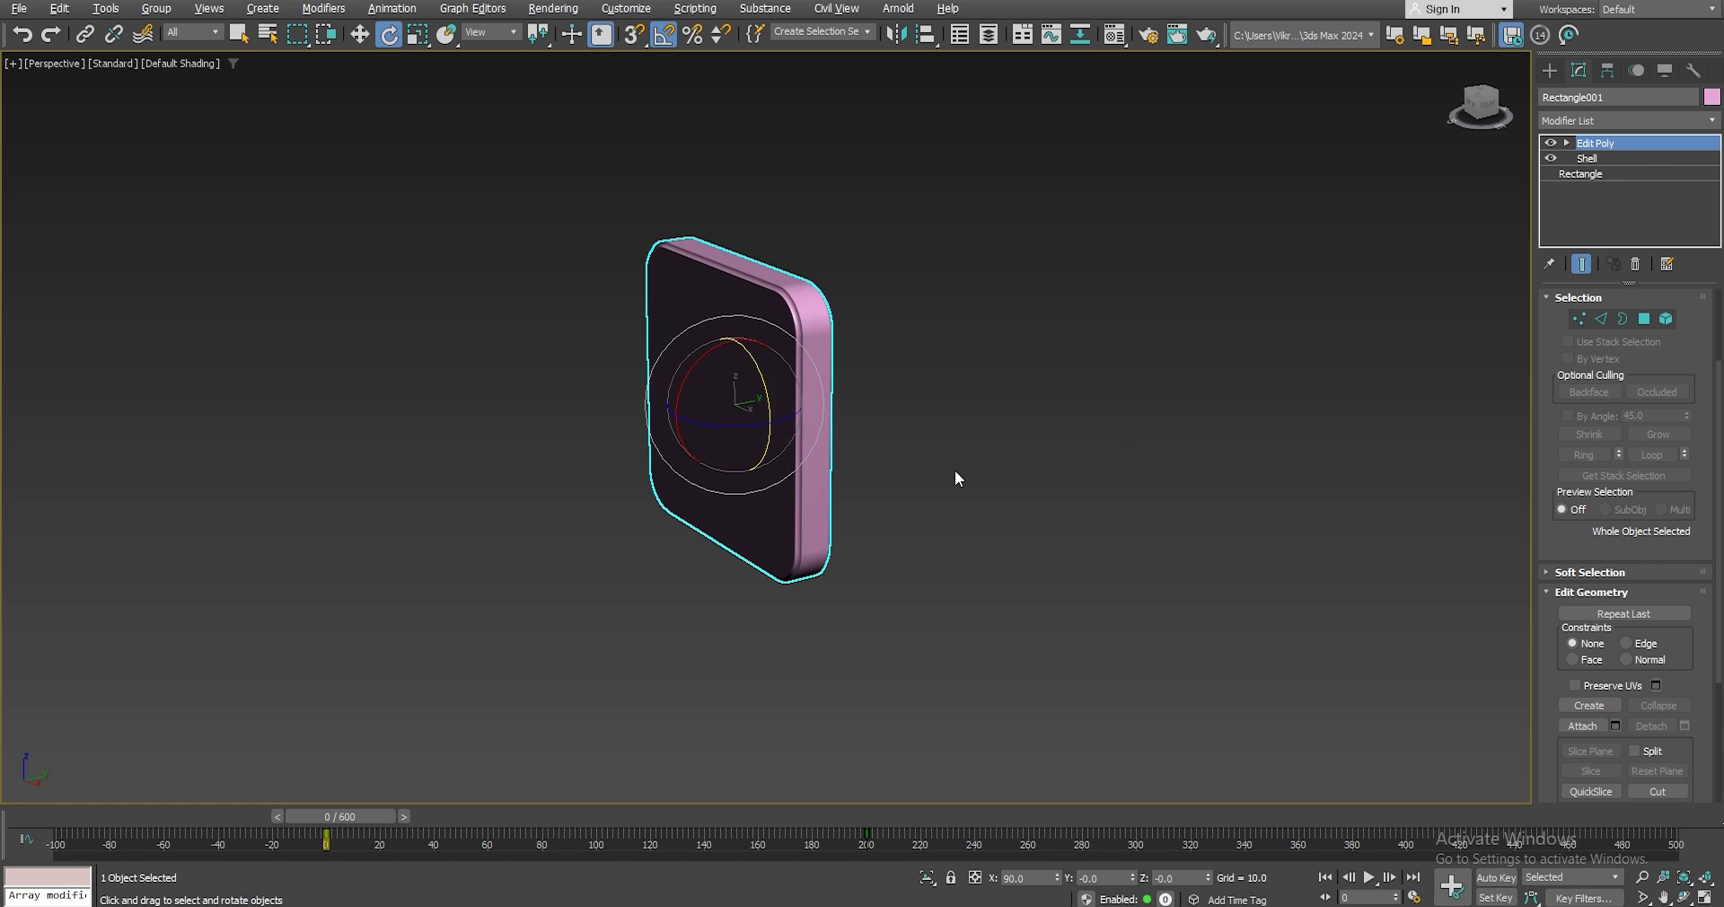
Array the plate as 50 copies with an incremental Y move of 4 units.
middle_click_drag(972, 488, 667, 534)
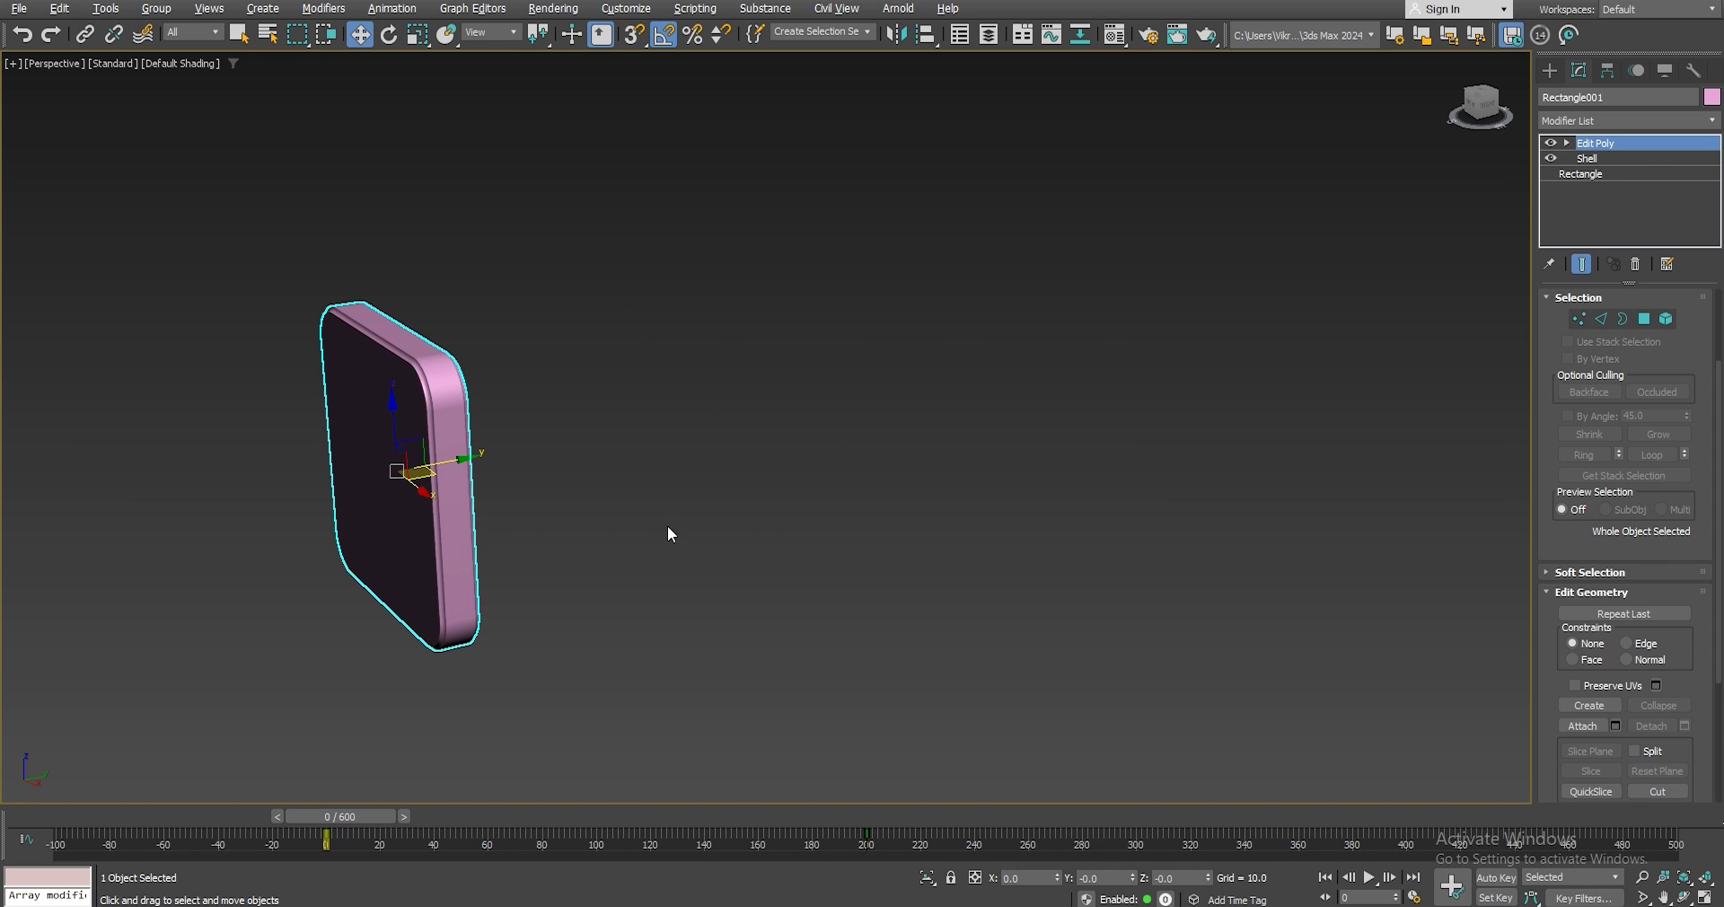
left_click(107, 9)
left_click(147, 368)
double_click(744, 494)
type("50")
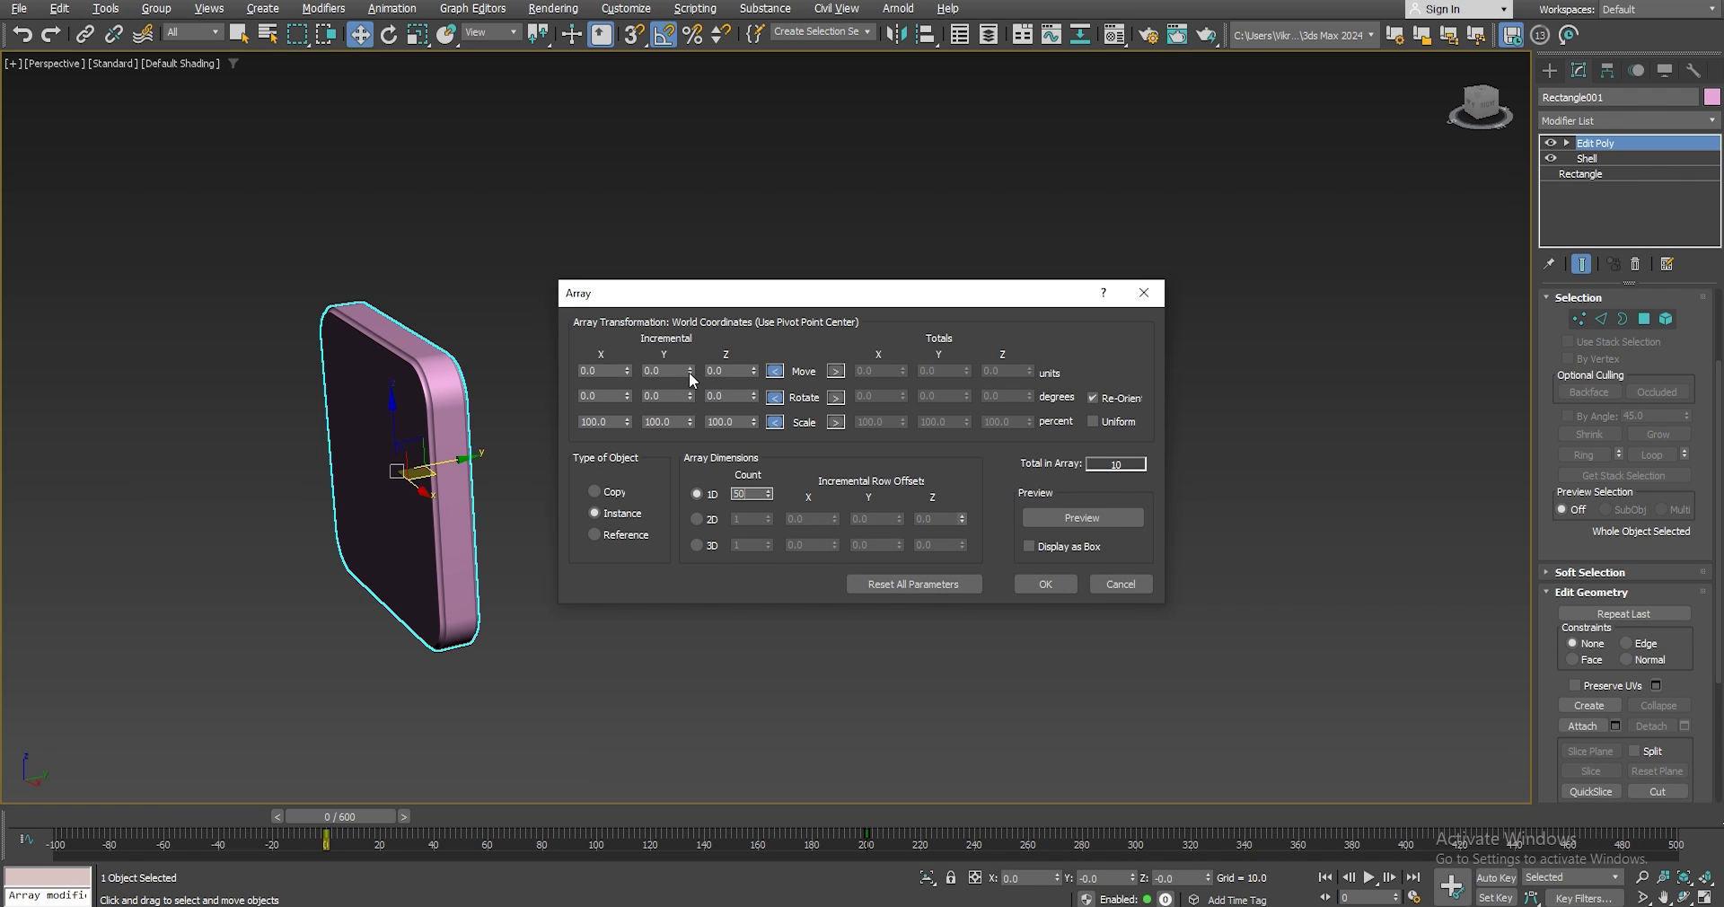
left_click(690, 372)
left_click(688, 368)
left_click(1078, 518)
left_click(596, 492)
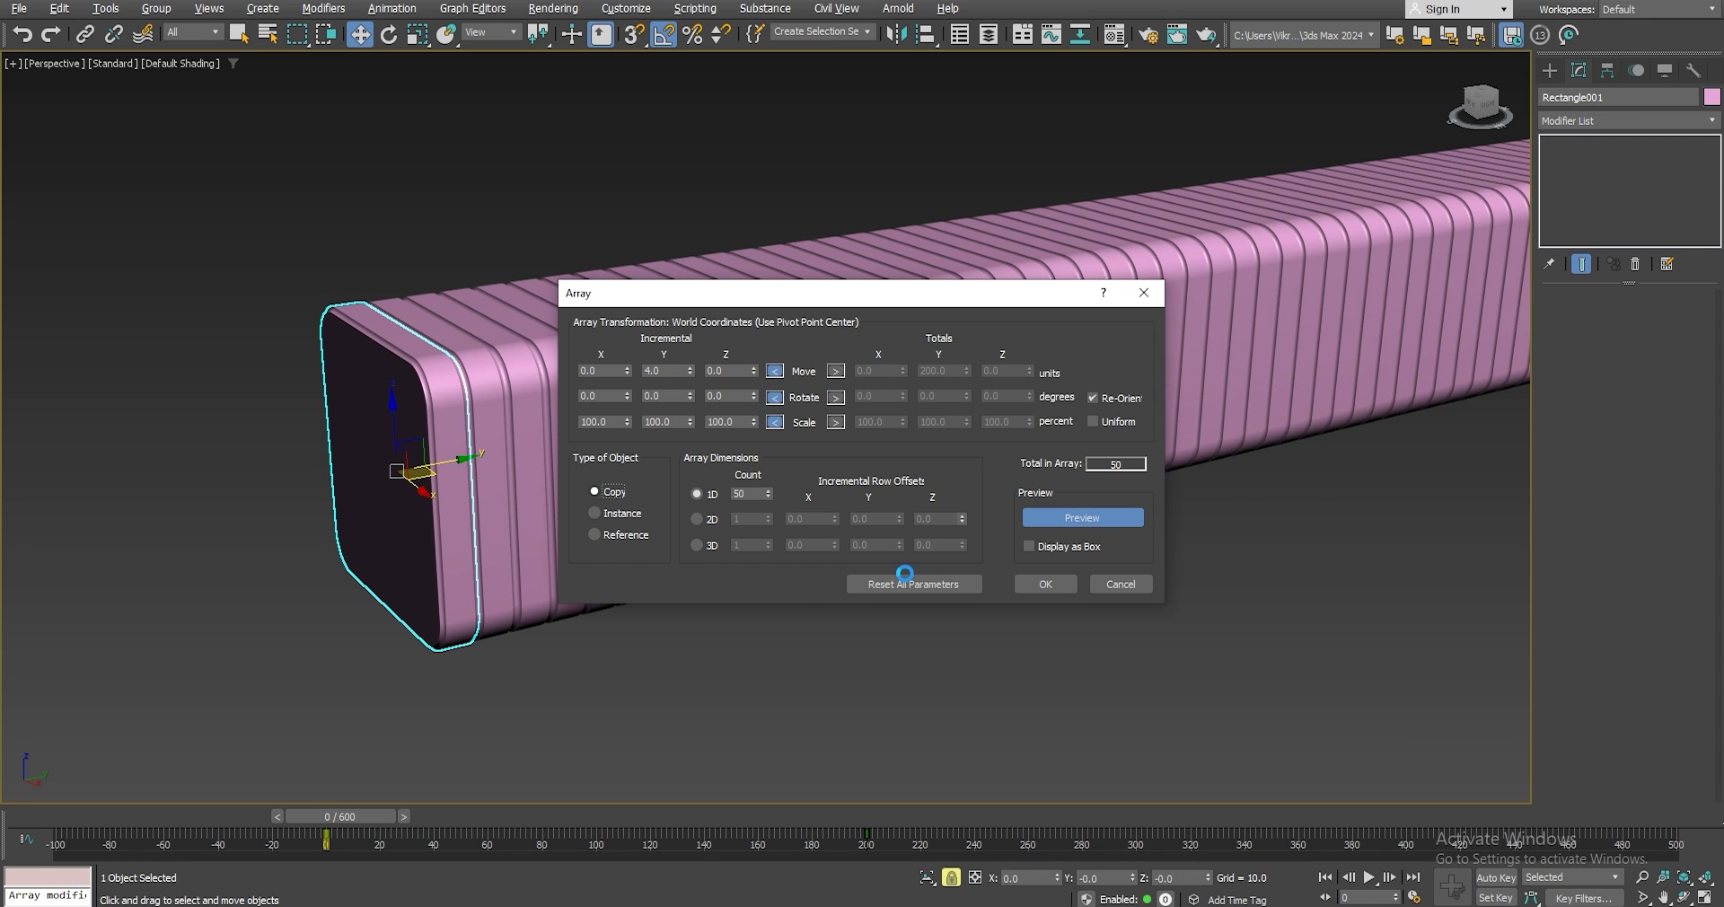
left_click(1058, 586)
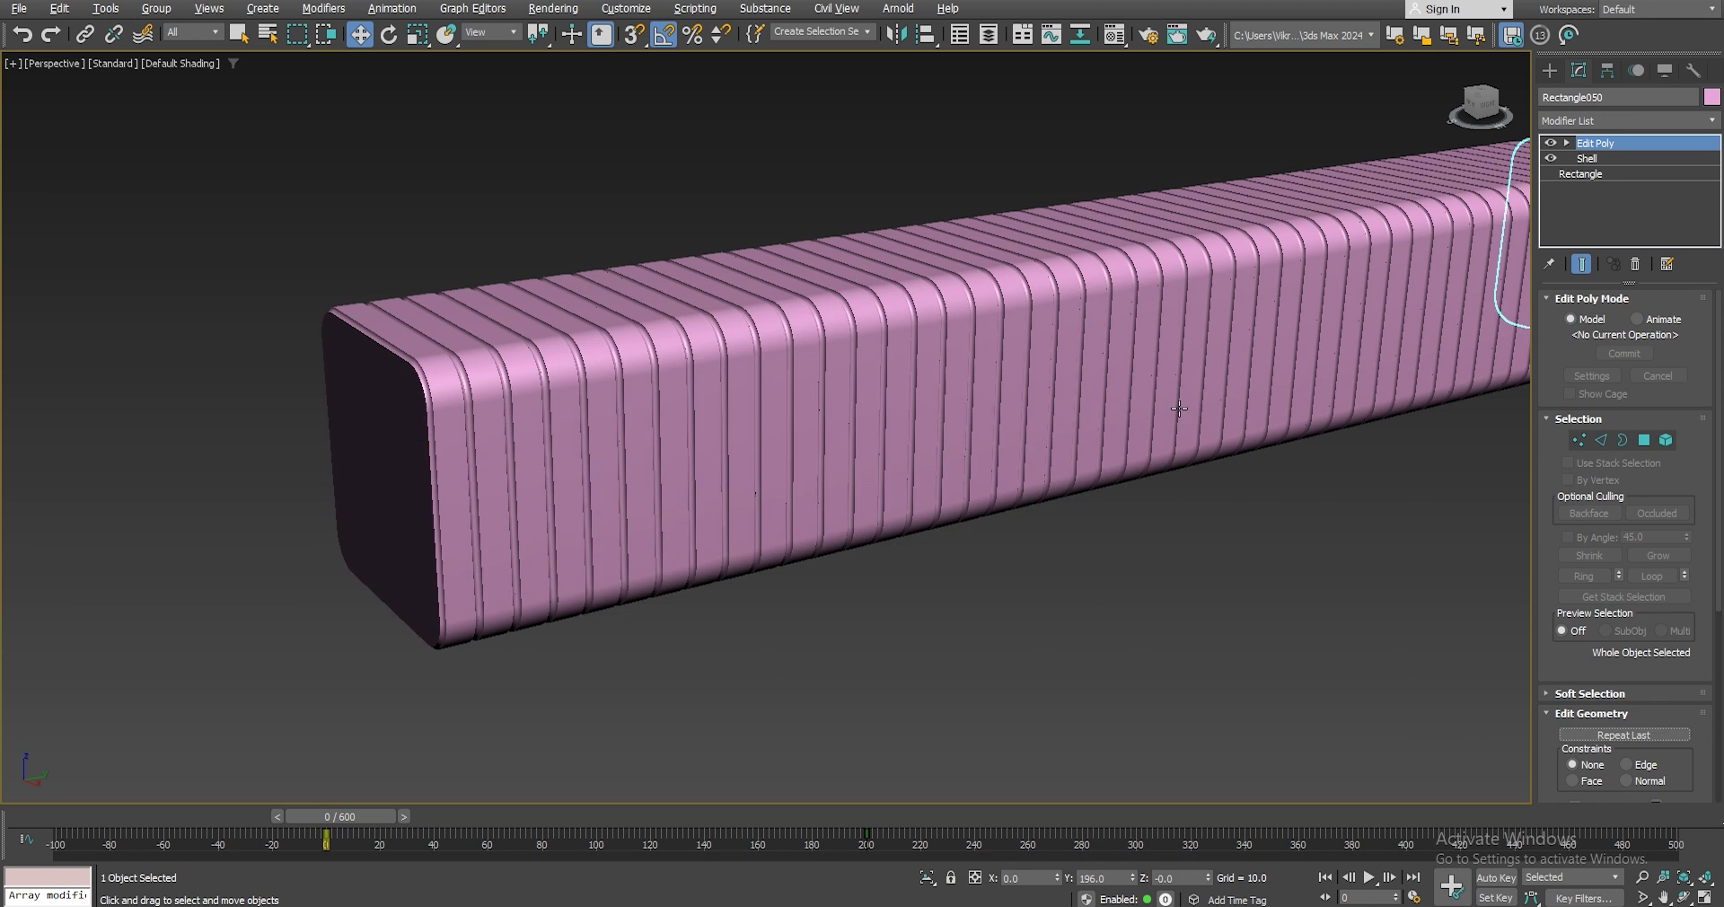
Deselect the array and scrub the timeline to check how the plates rotate.
scroll(791, 539, "down", 5)
left_click(769, 625)
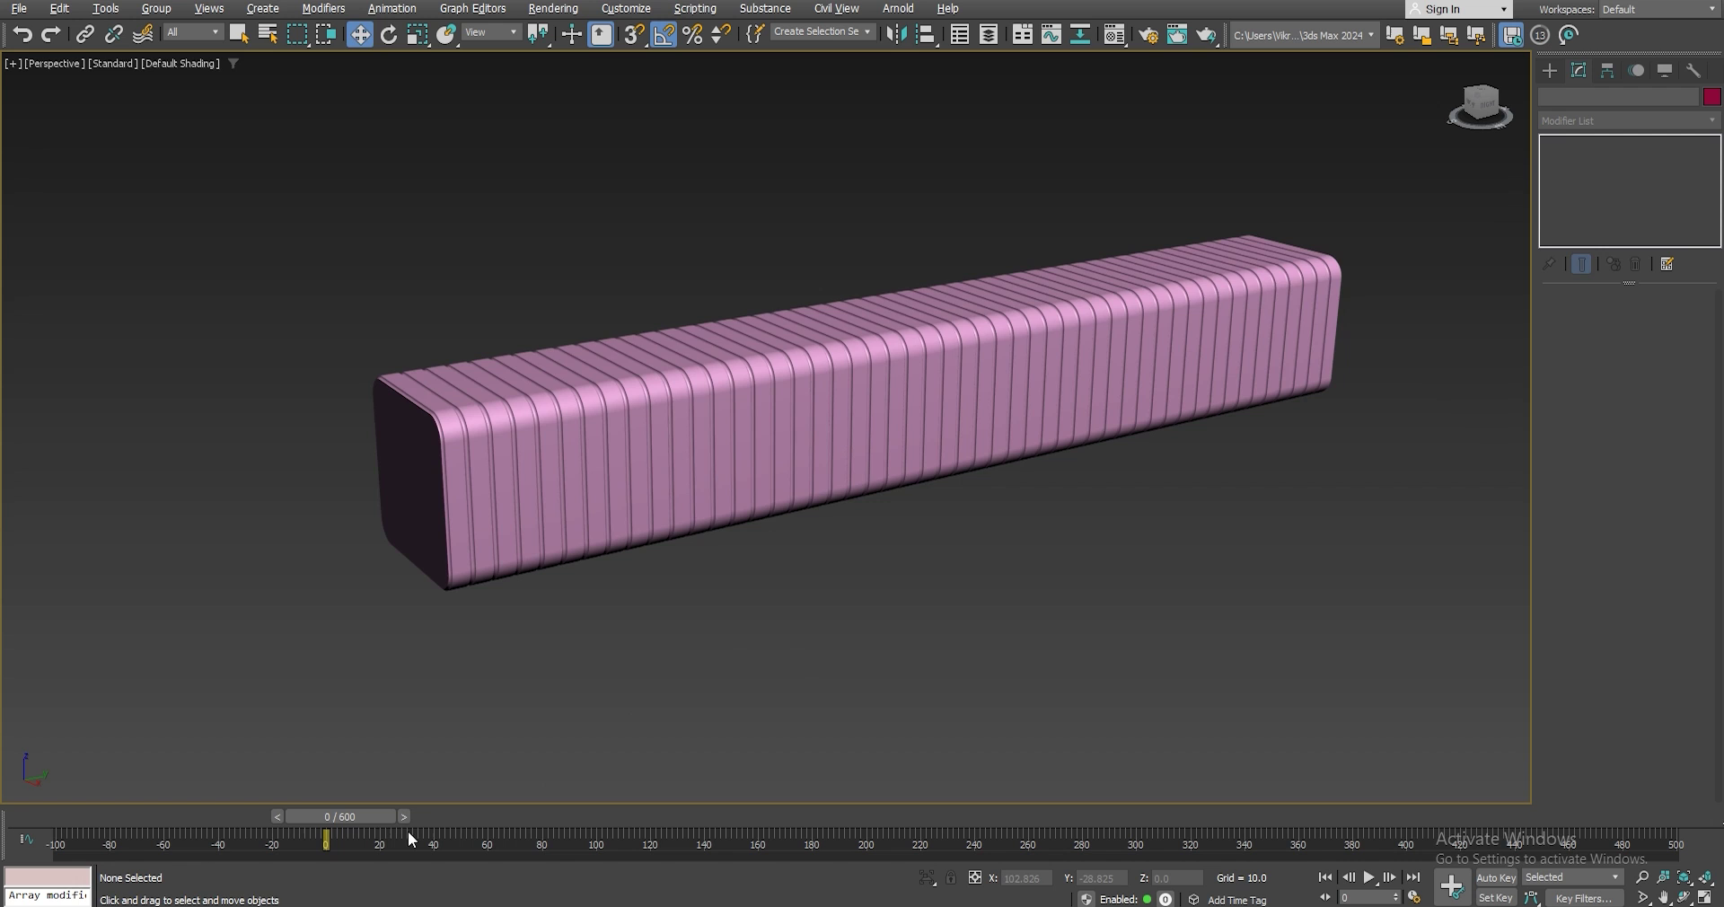
mouse_move(368, 819)
left_mouse_down()
mouse_move(732, 845)
mouse_move(371, 842)
left_mouse_up()
key("w")
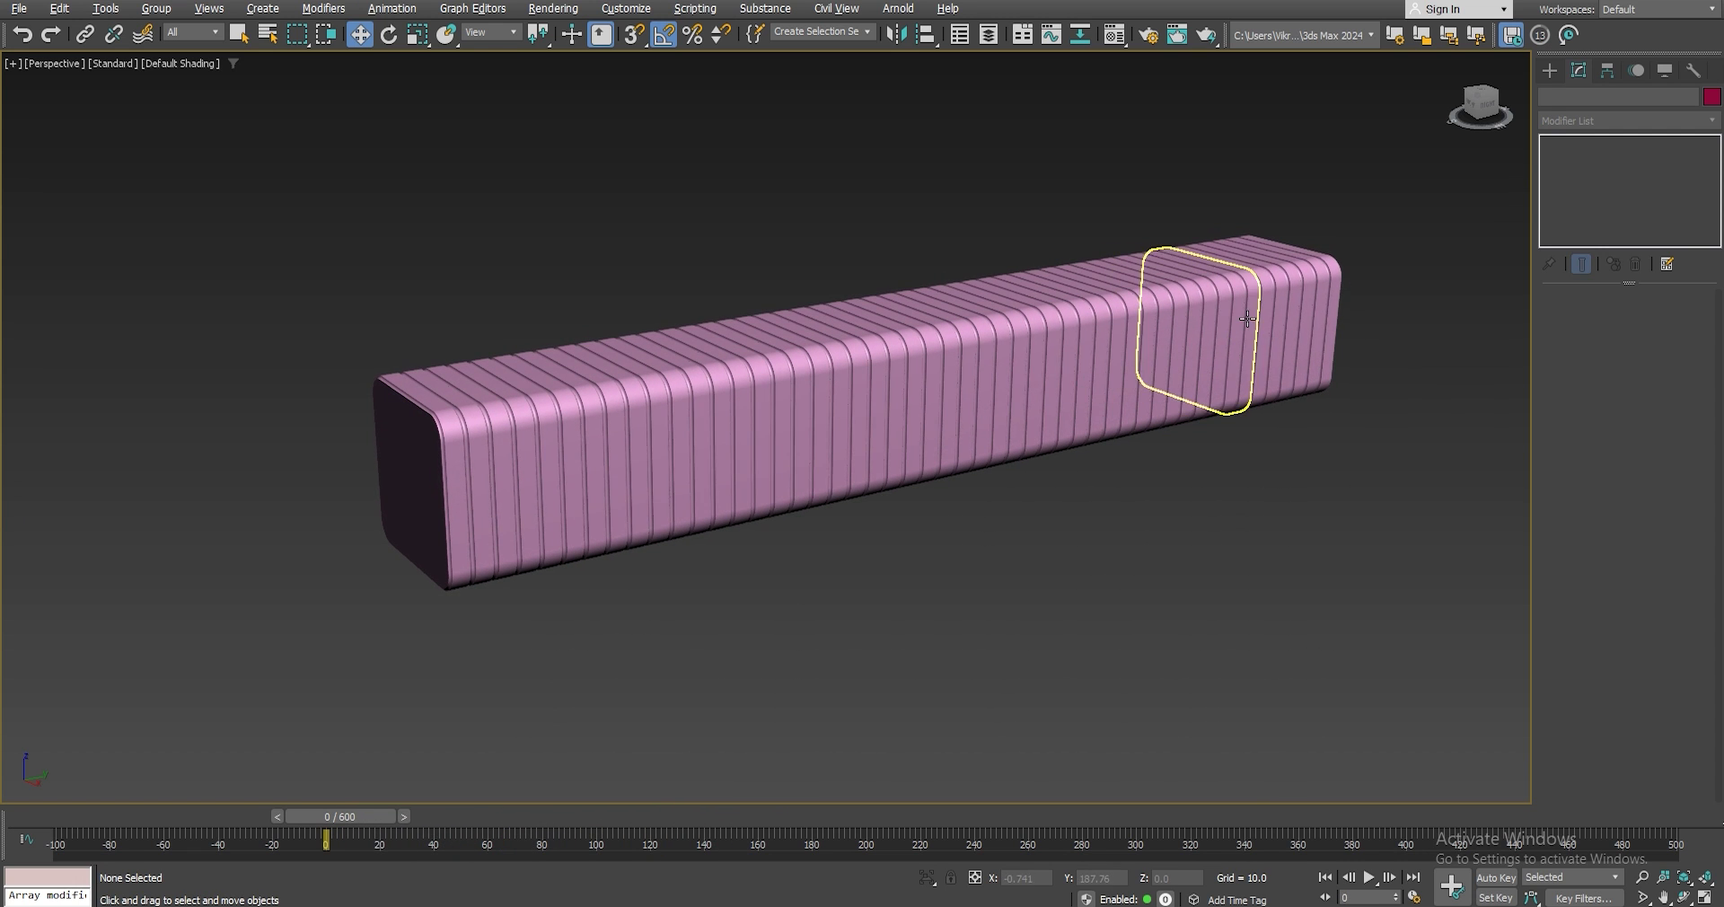
Select all the plates and add offset controllers for all of their animated transform rotation tracks.
left_click_drag(1388, 291, 419, 524)
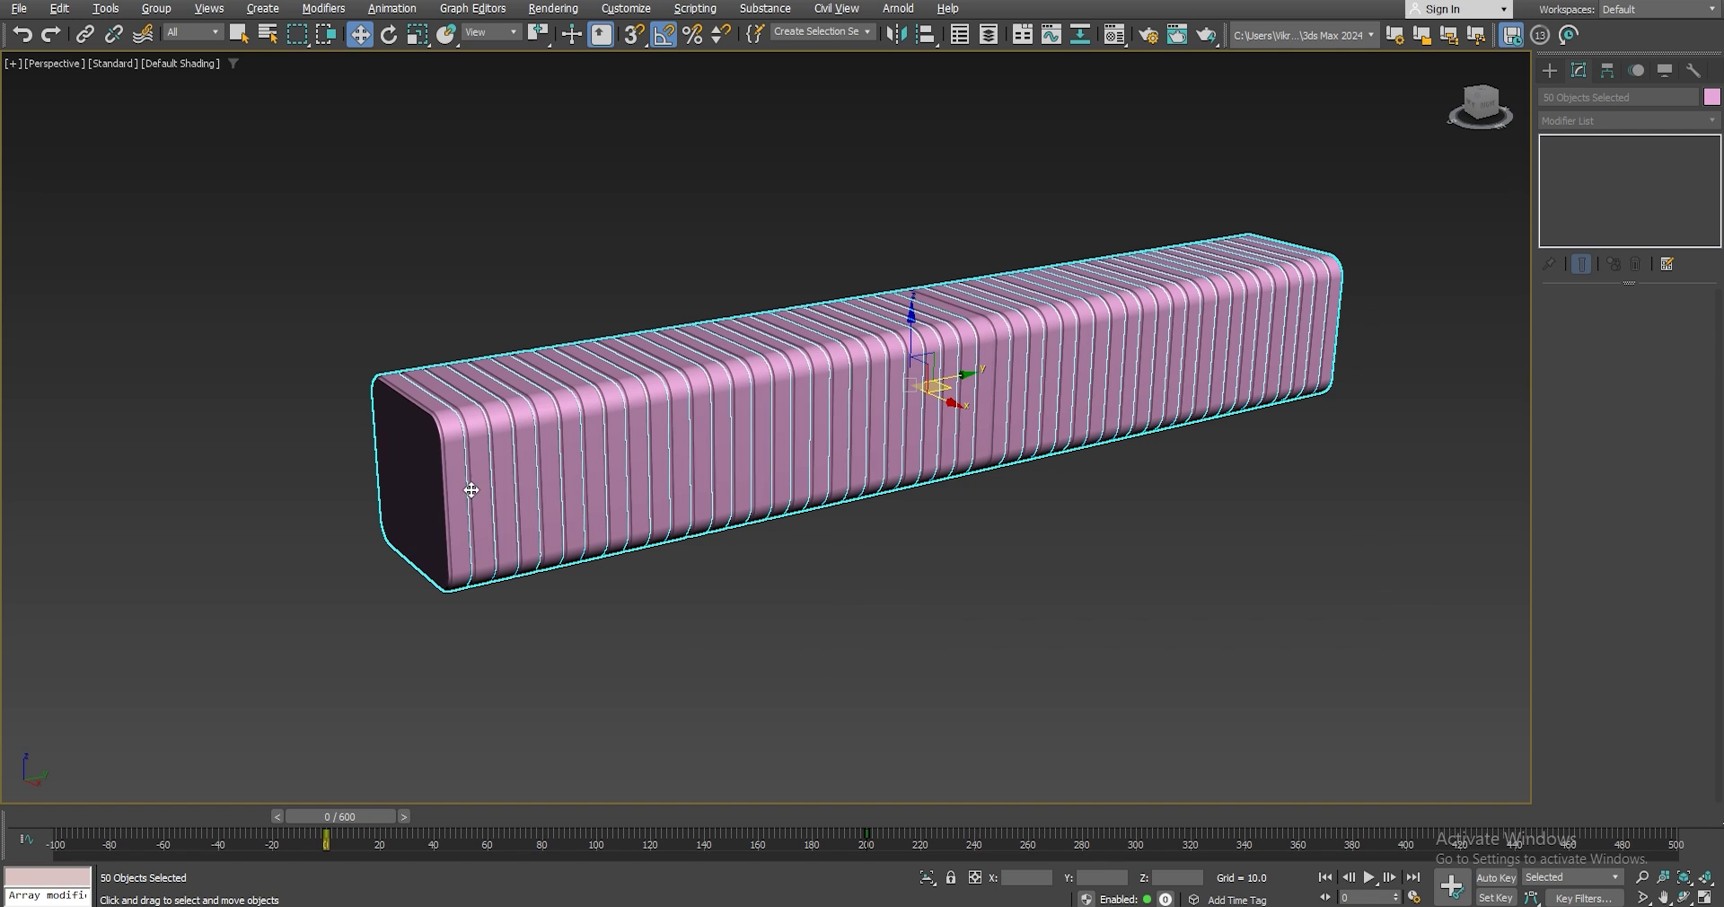
left_click(376, 9)
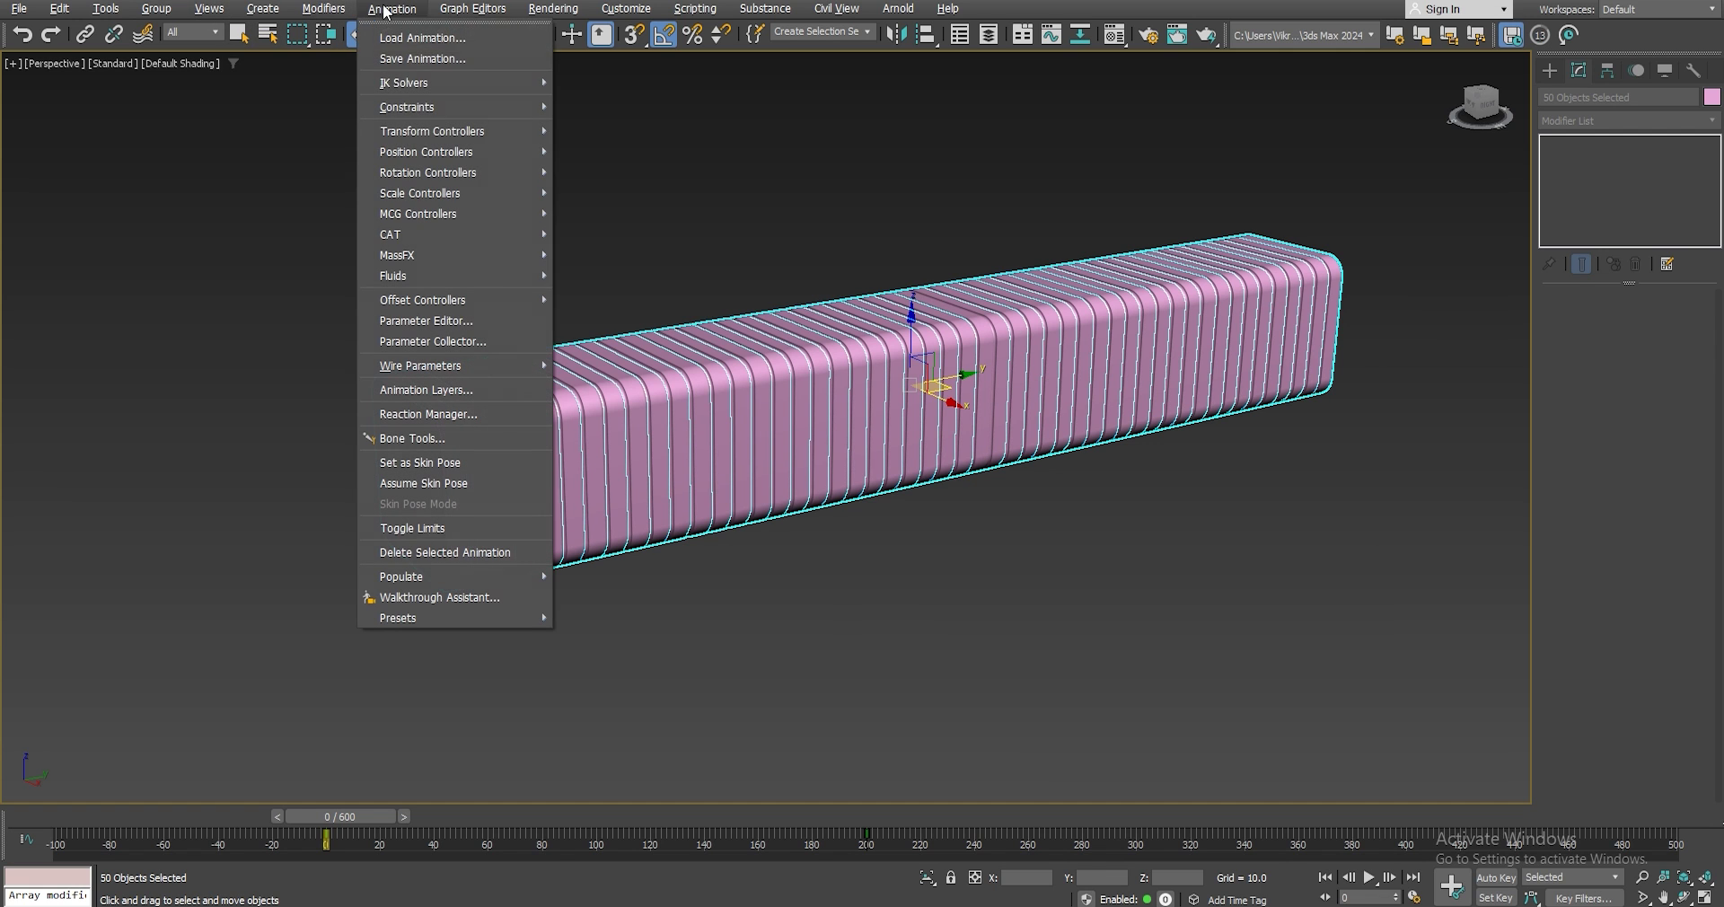
mouse_move(436, 302)
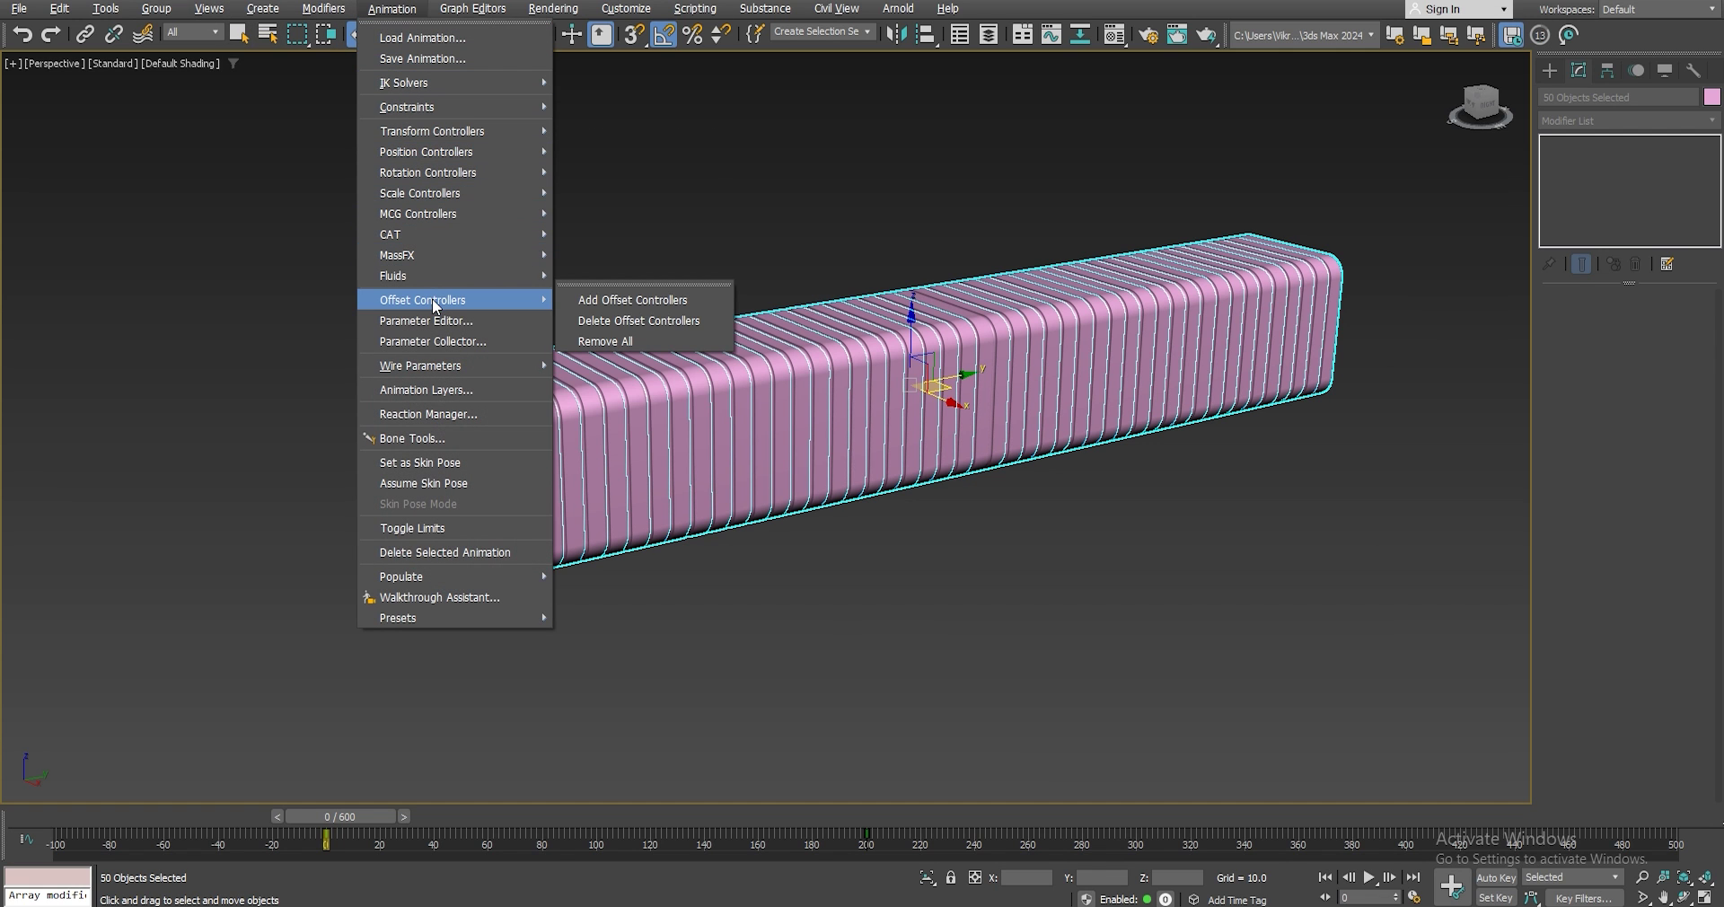
left_click(589, 301)
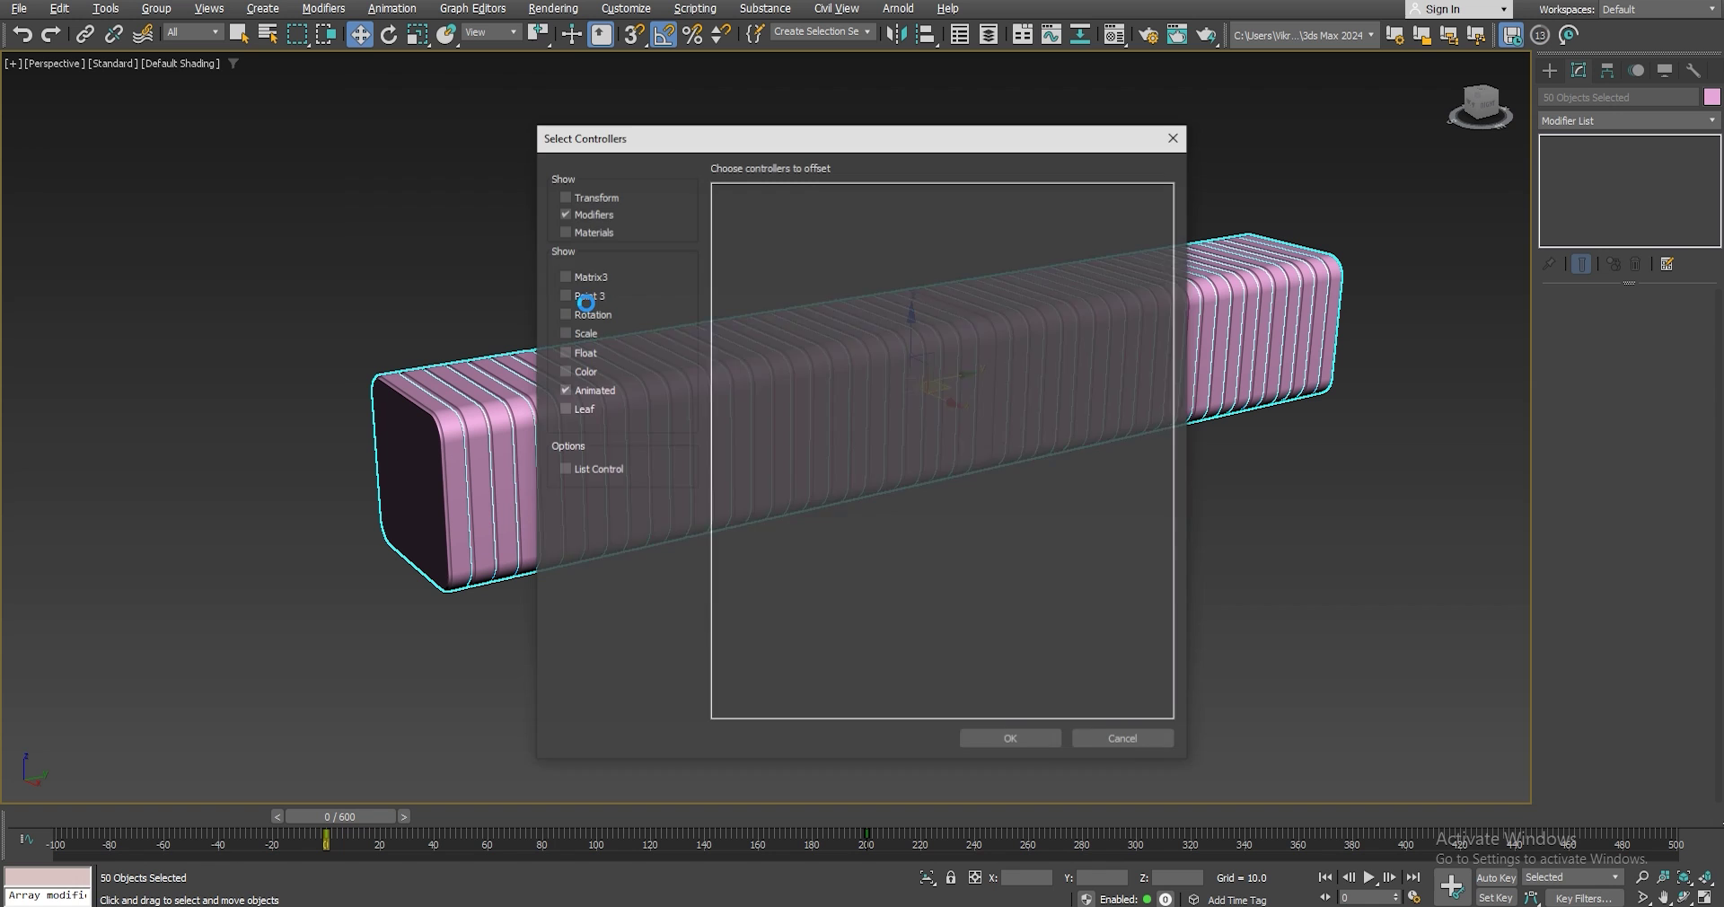
left_click(597, 198)
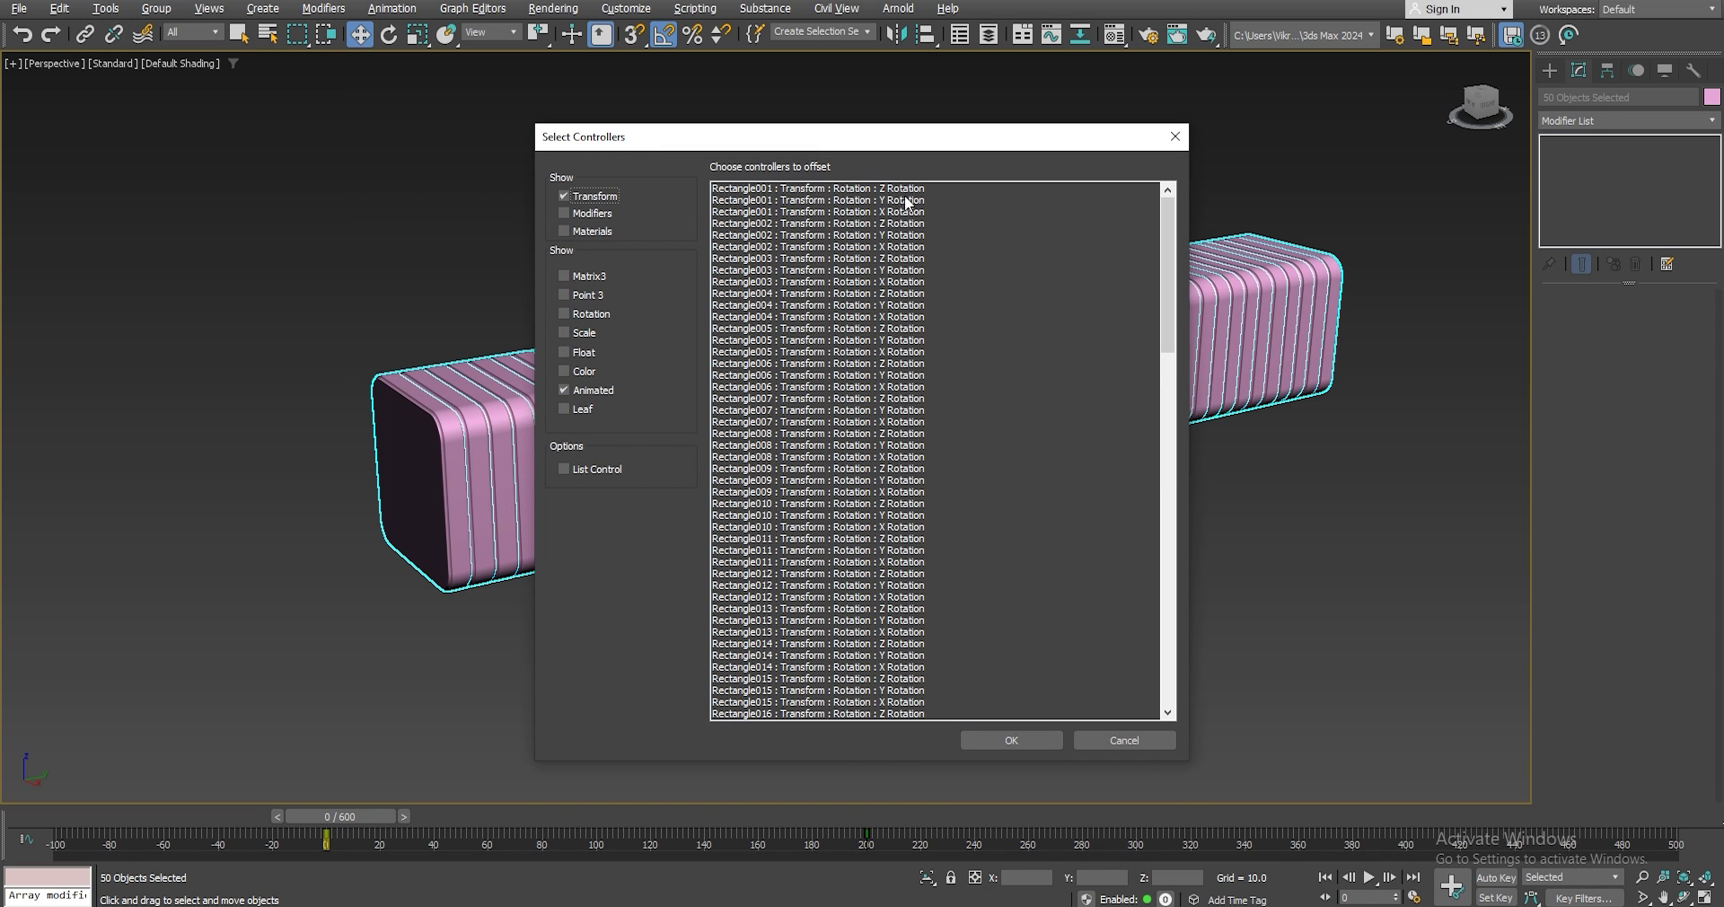
left_click(970, 190)
left_click_drag(1165, 243, 1205, 632)
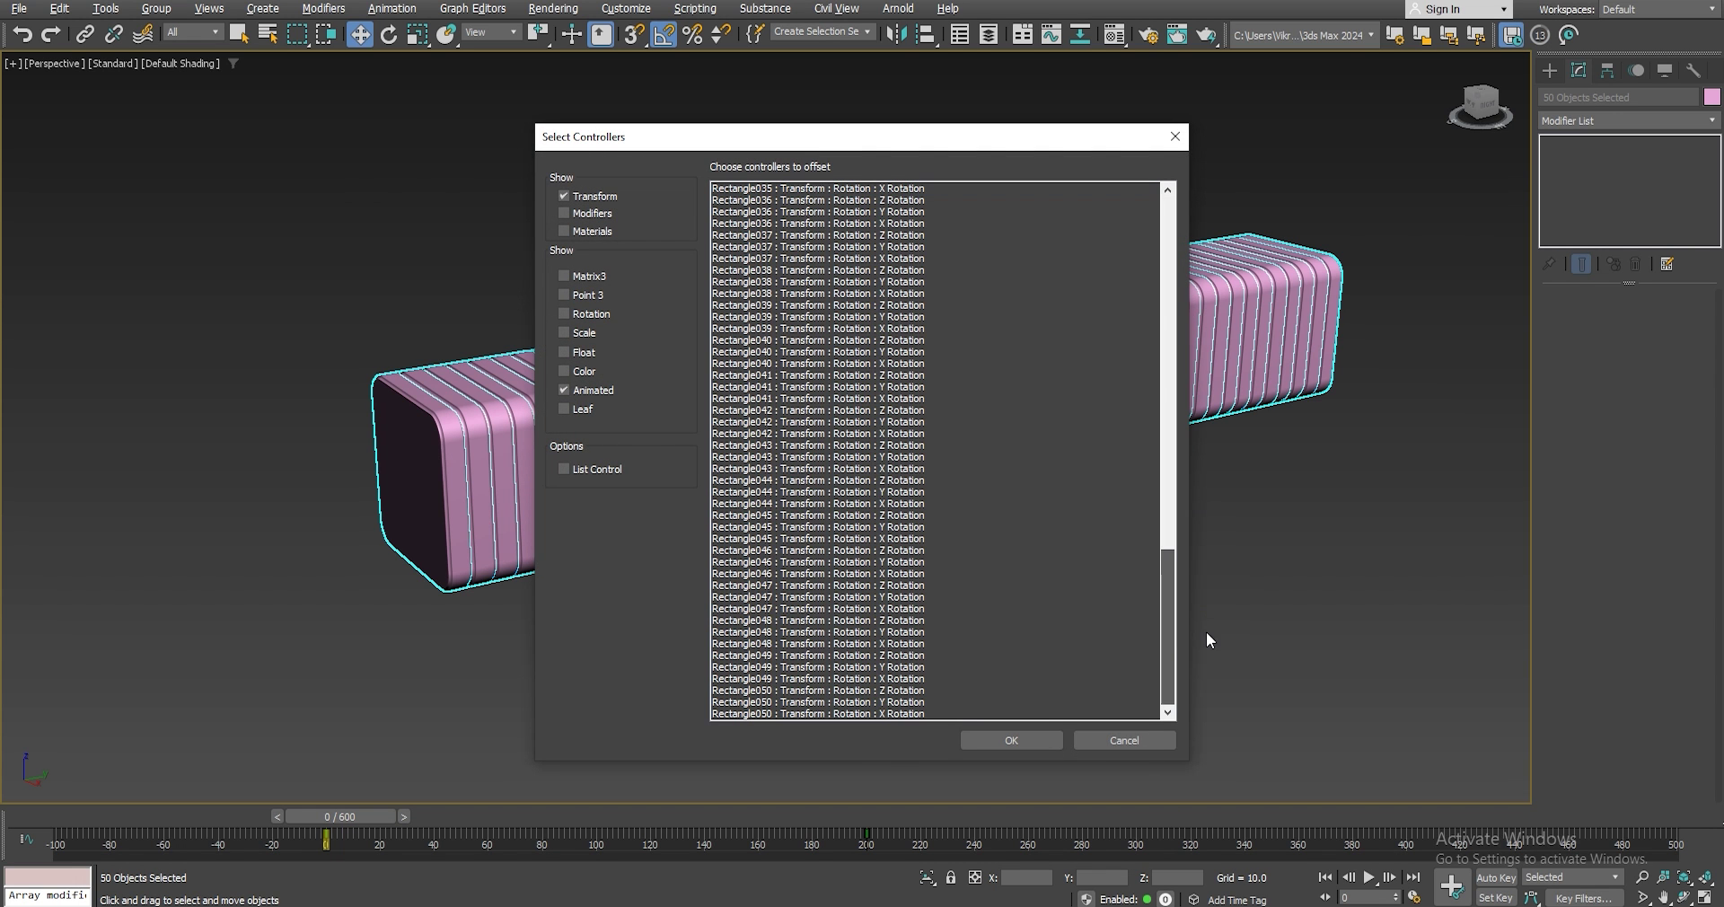
left_click(918, 709, "shift")
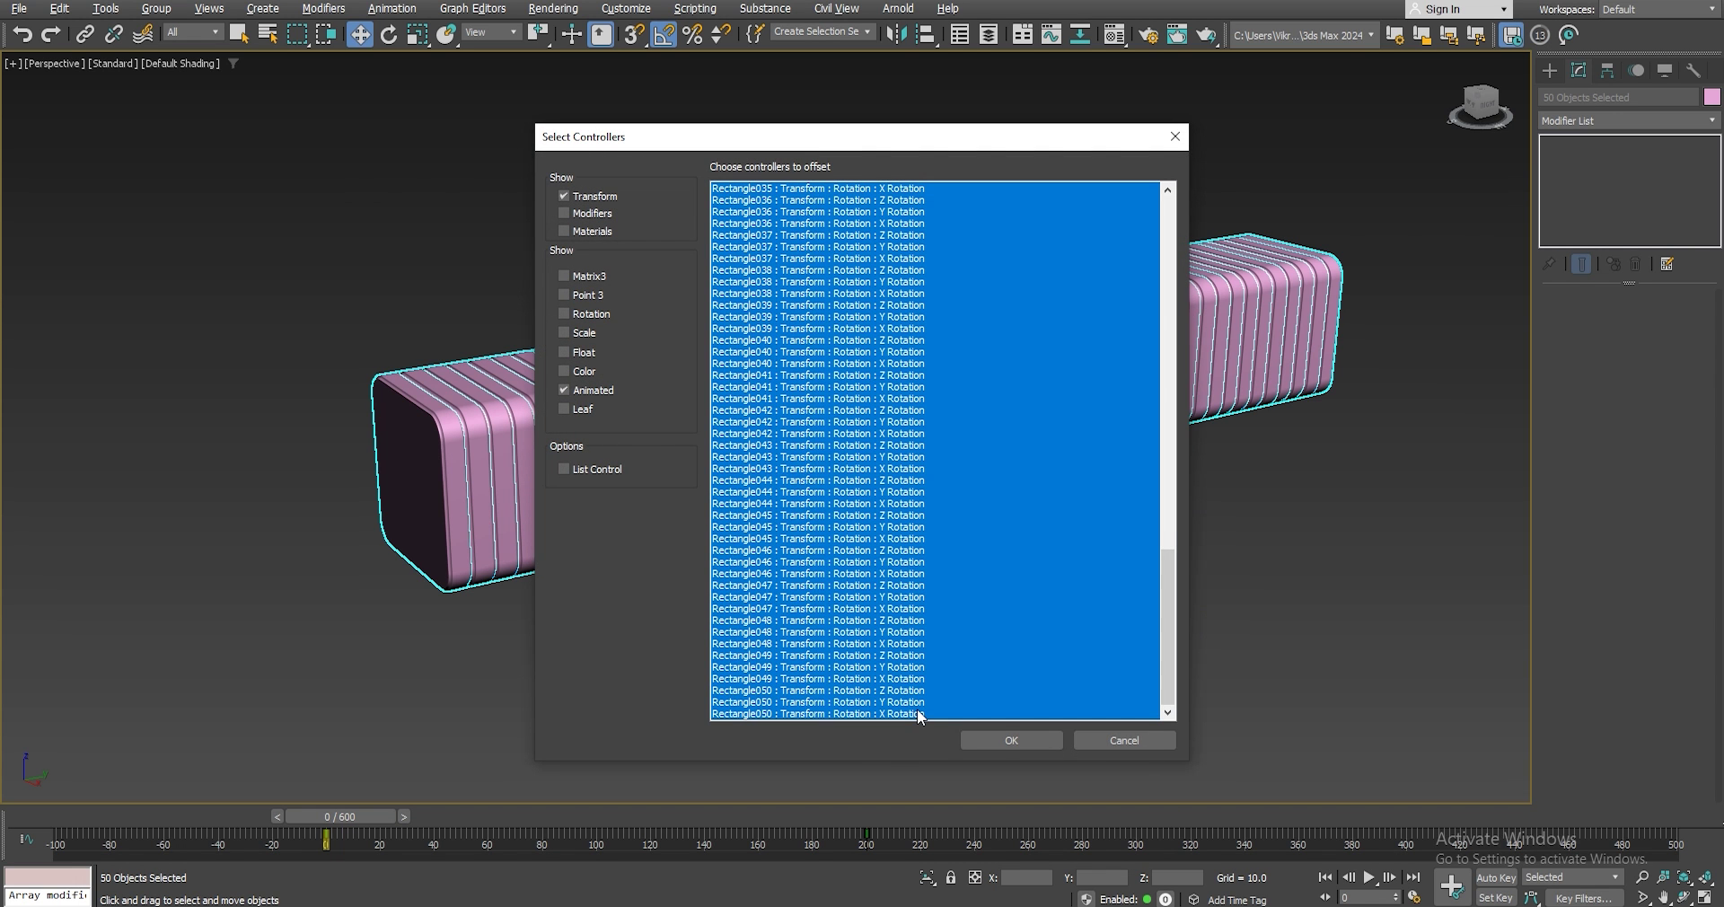
left_click(1004, 737)
Clear the selection and scrub the timeline to preview the offset rotation.
left_click(590, 697)
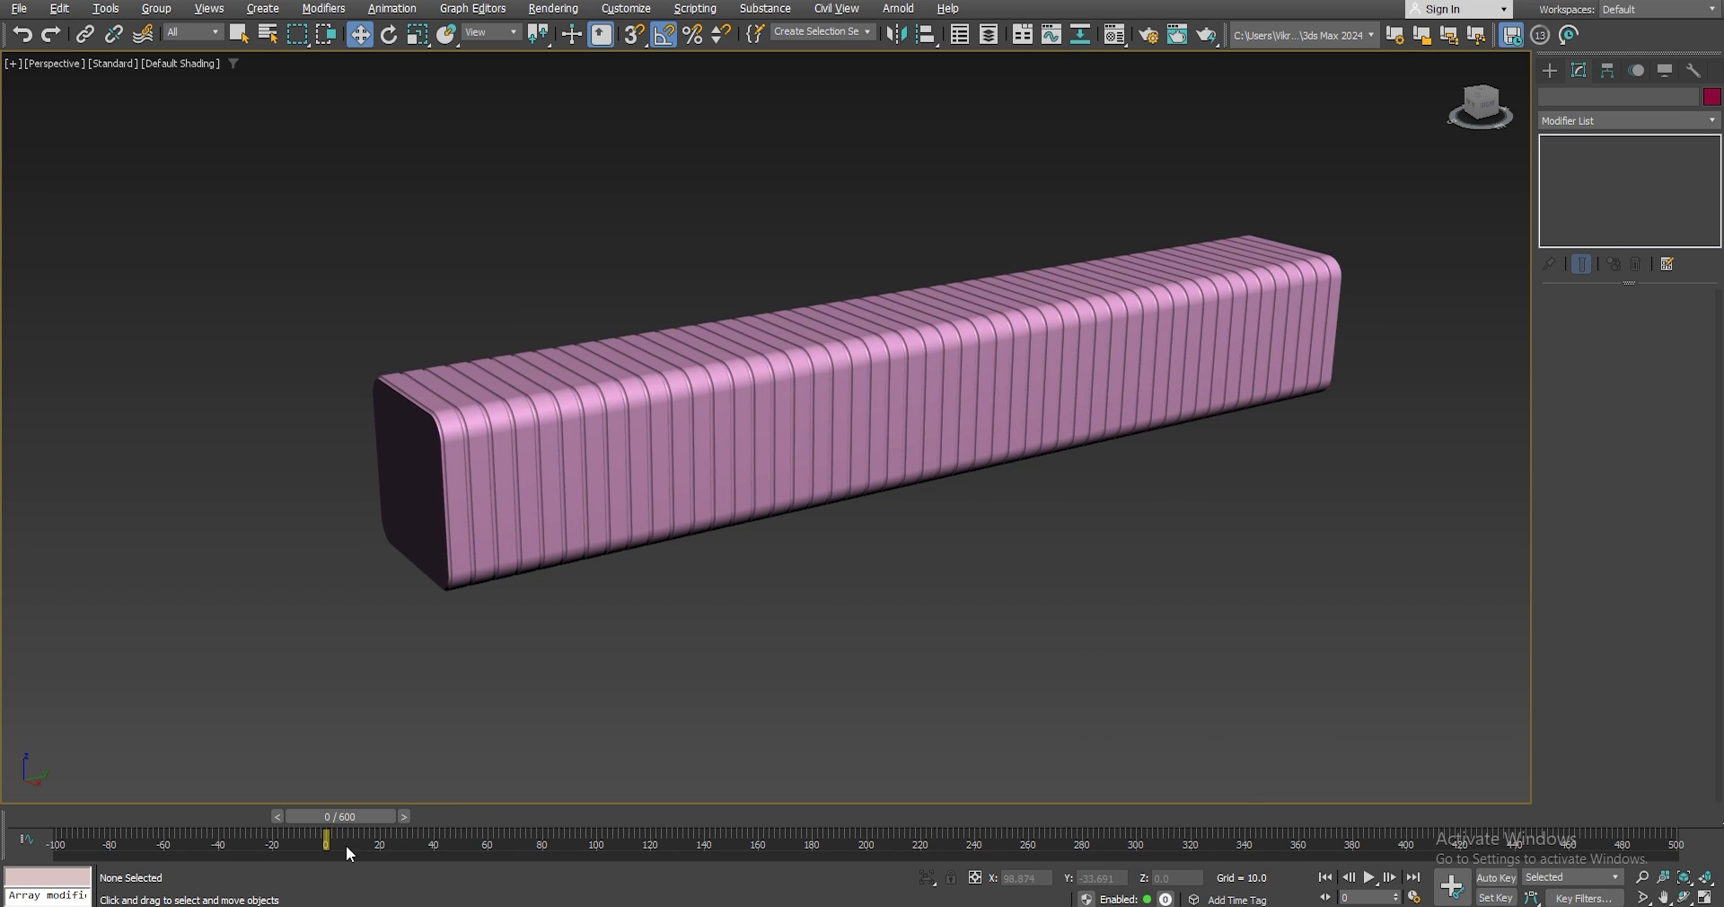
left_click_drag(347, 817, 347, 859)
key("w")
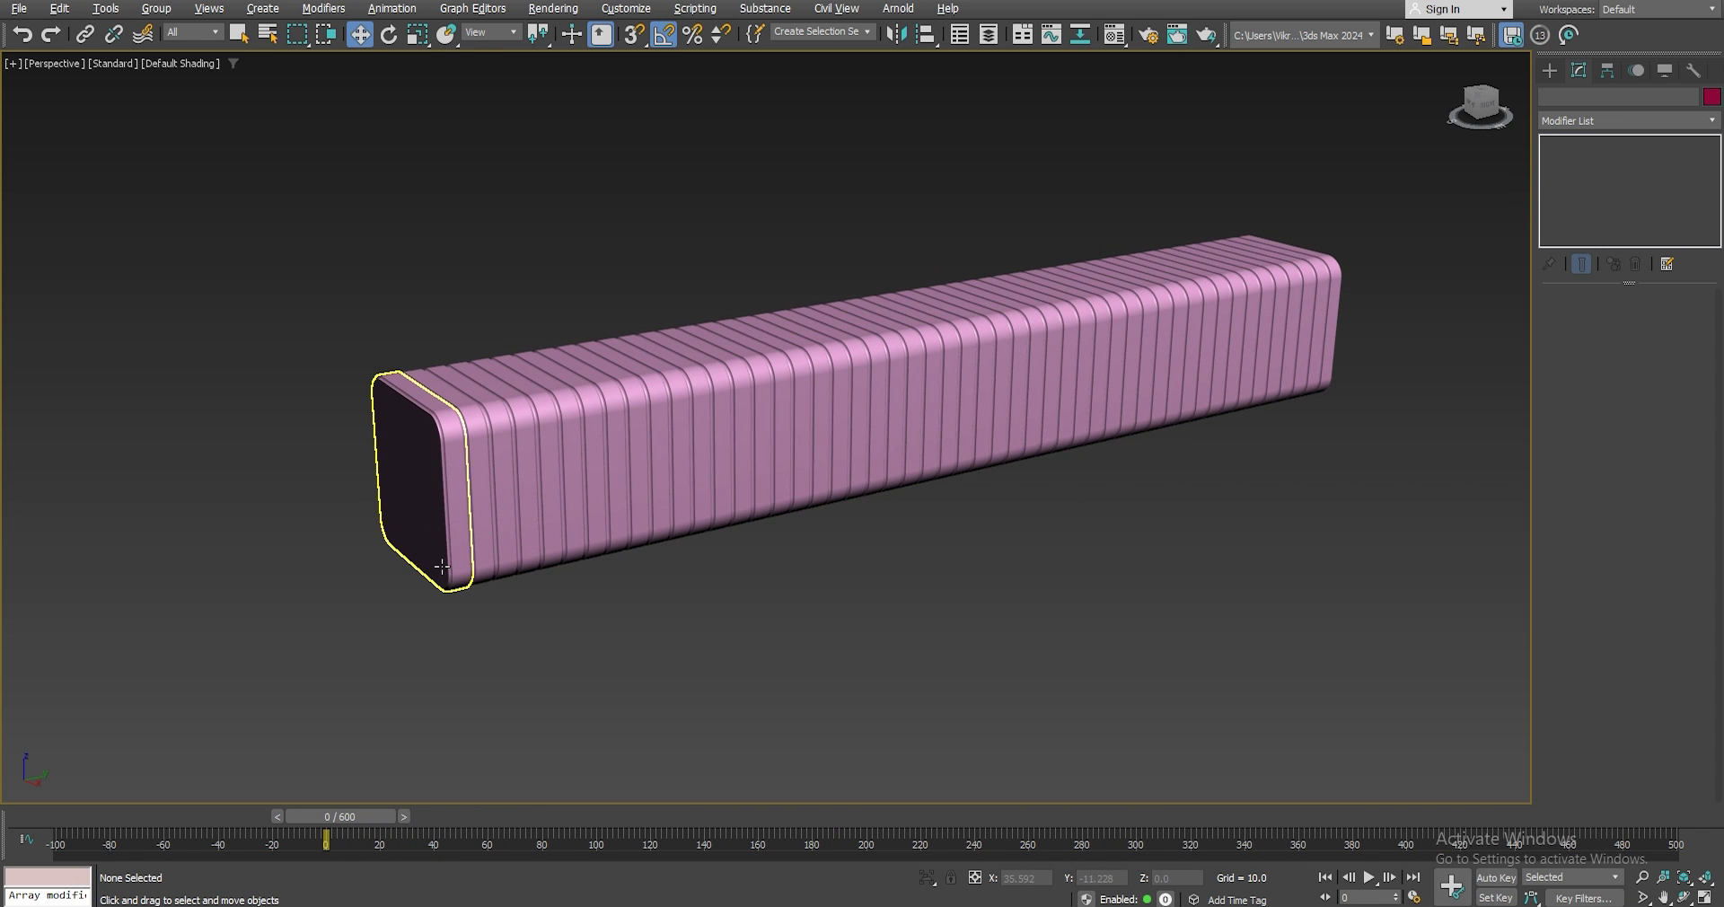
On the first plate, set the offset animation length to 100, the per-node delay to 16 and the random delay to 0.
left_click(442, 566)
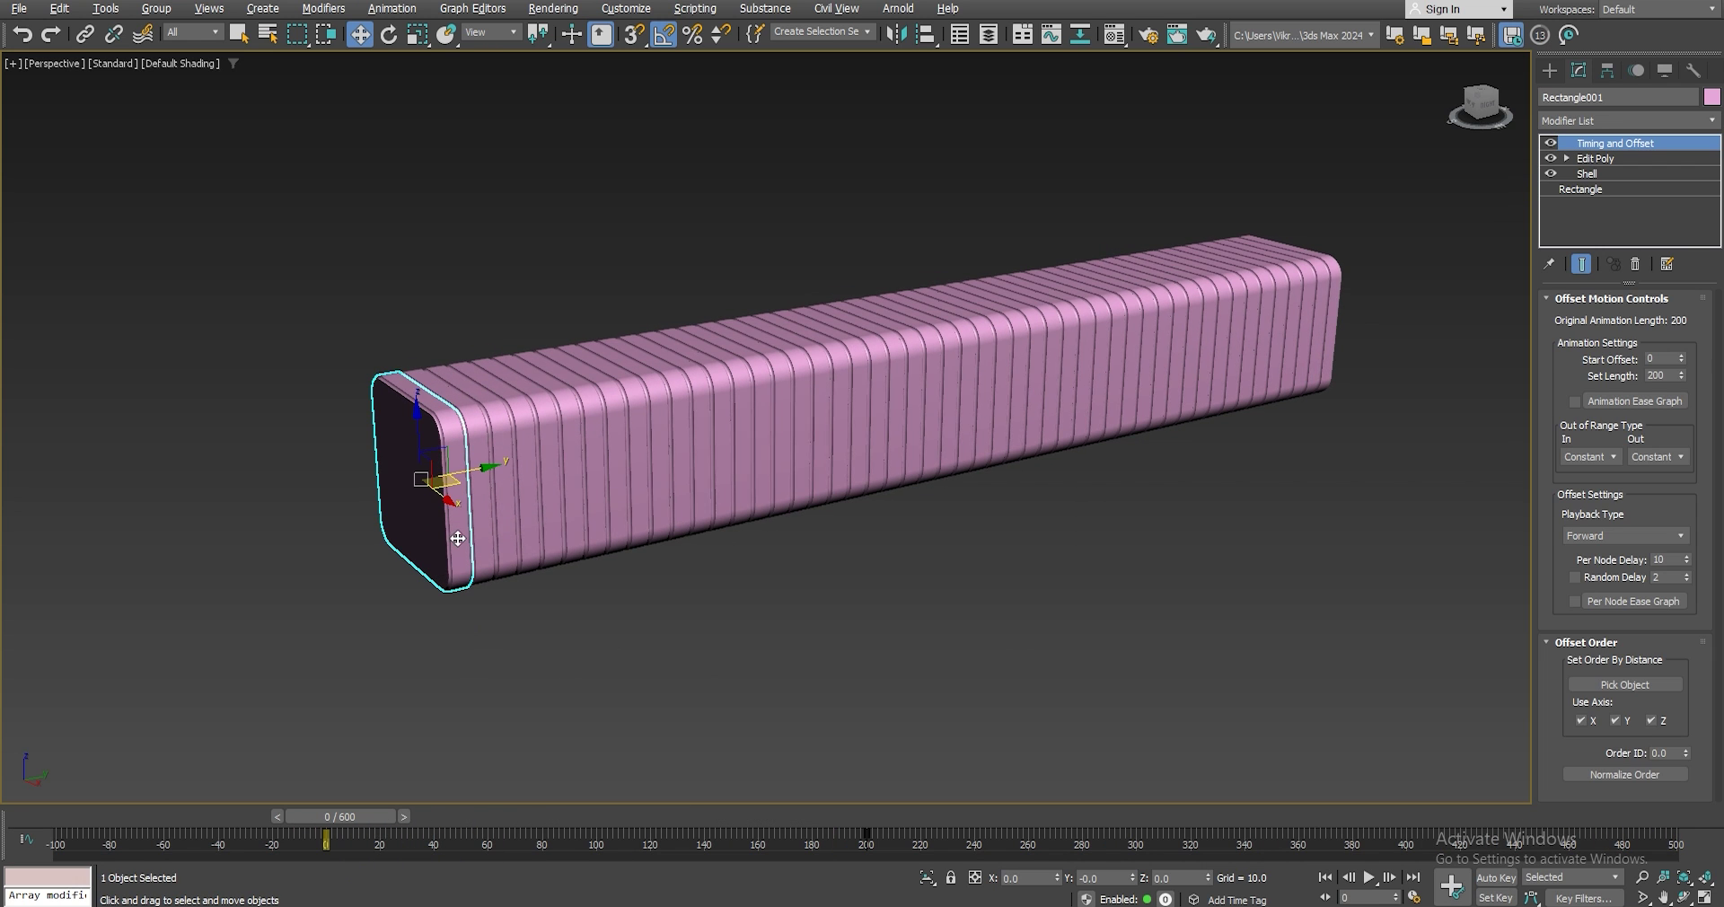
double_click(1666, 375)
type("100")
right_click(1688, 578)
left_click(1688, 556)
left_click(1687, 556)
Play back the twisting plate animation, stop it and return the timeline to frame 0.
left_click(1370, 879)
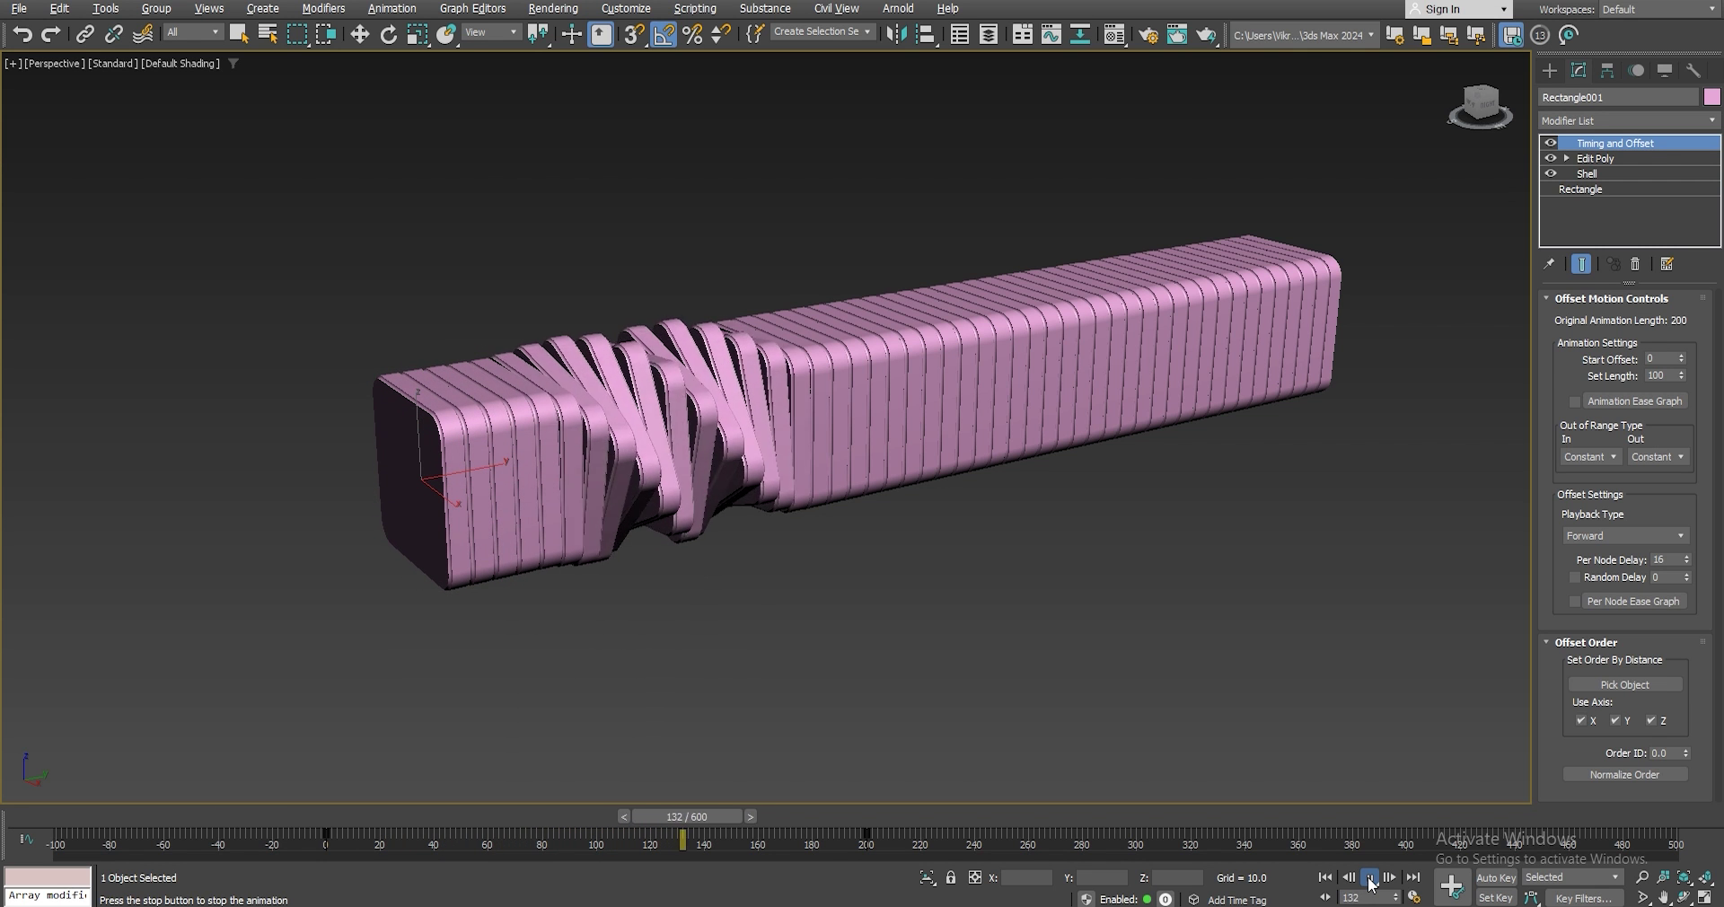
left_click(1367, 878)
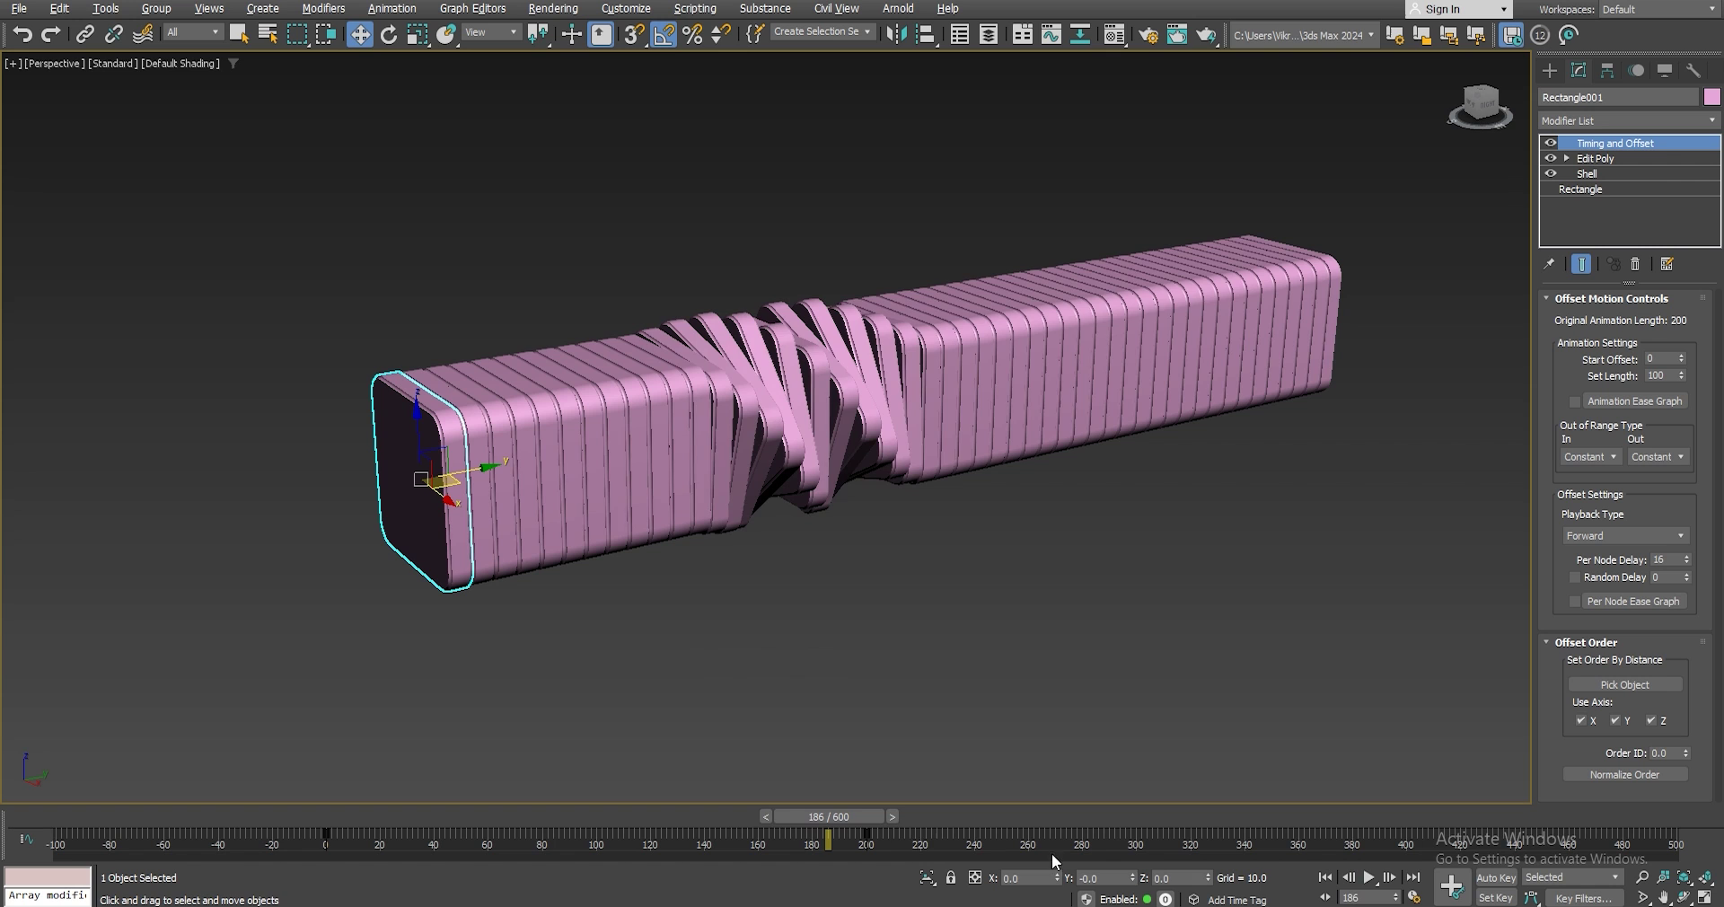
left_click_drag(860, 818, 374, 862)
key("w")
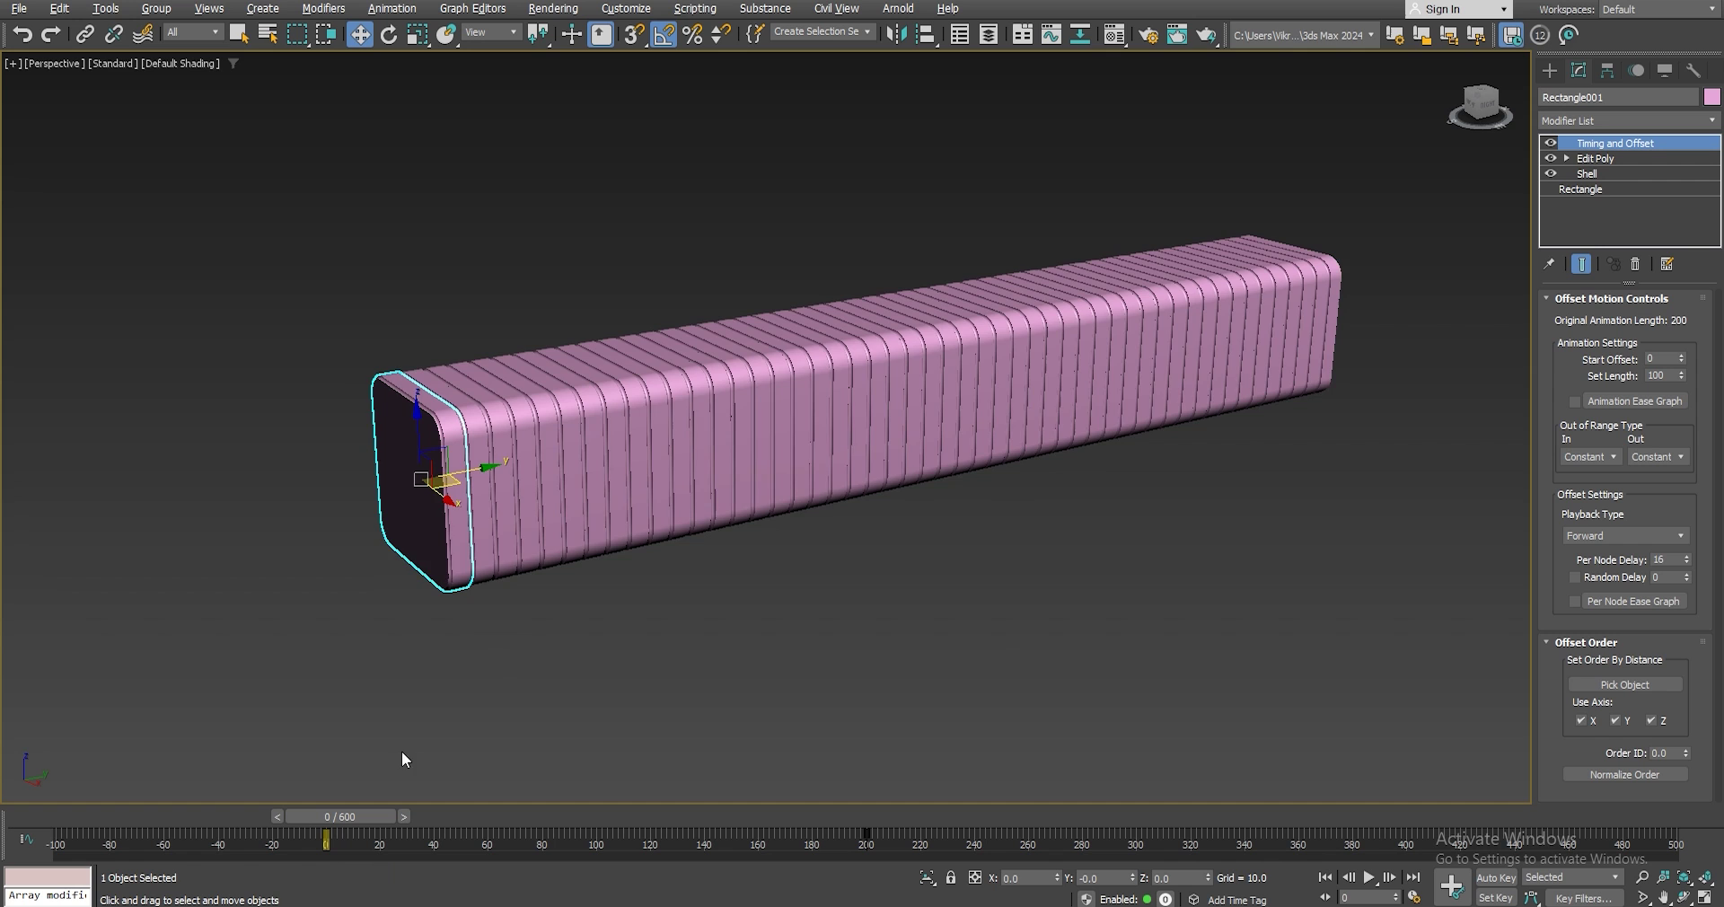
Select all the plates in the array and hide them.
scroll(453, 471, "up", 4)
scroll(367, 462, "down", 3)
left_click(1338, 296)
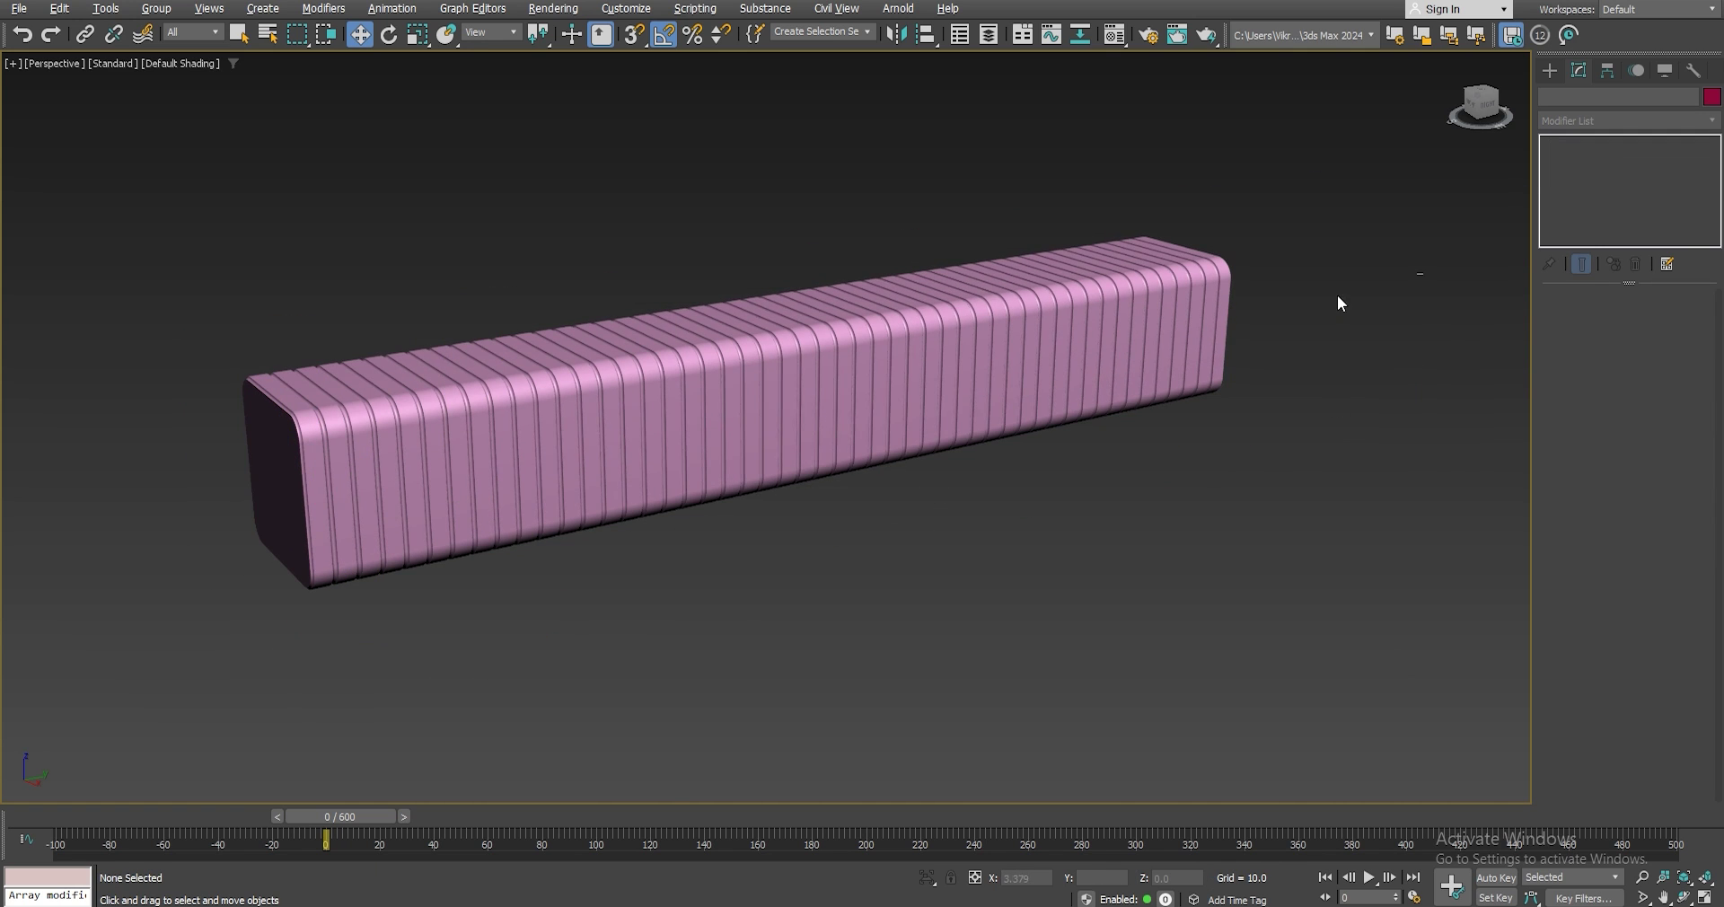
left_click_drag(1425, 277, 250, 495)
right_click(393, 457)
left_click(428, 407)
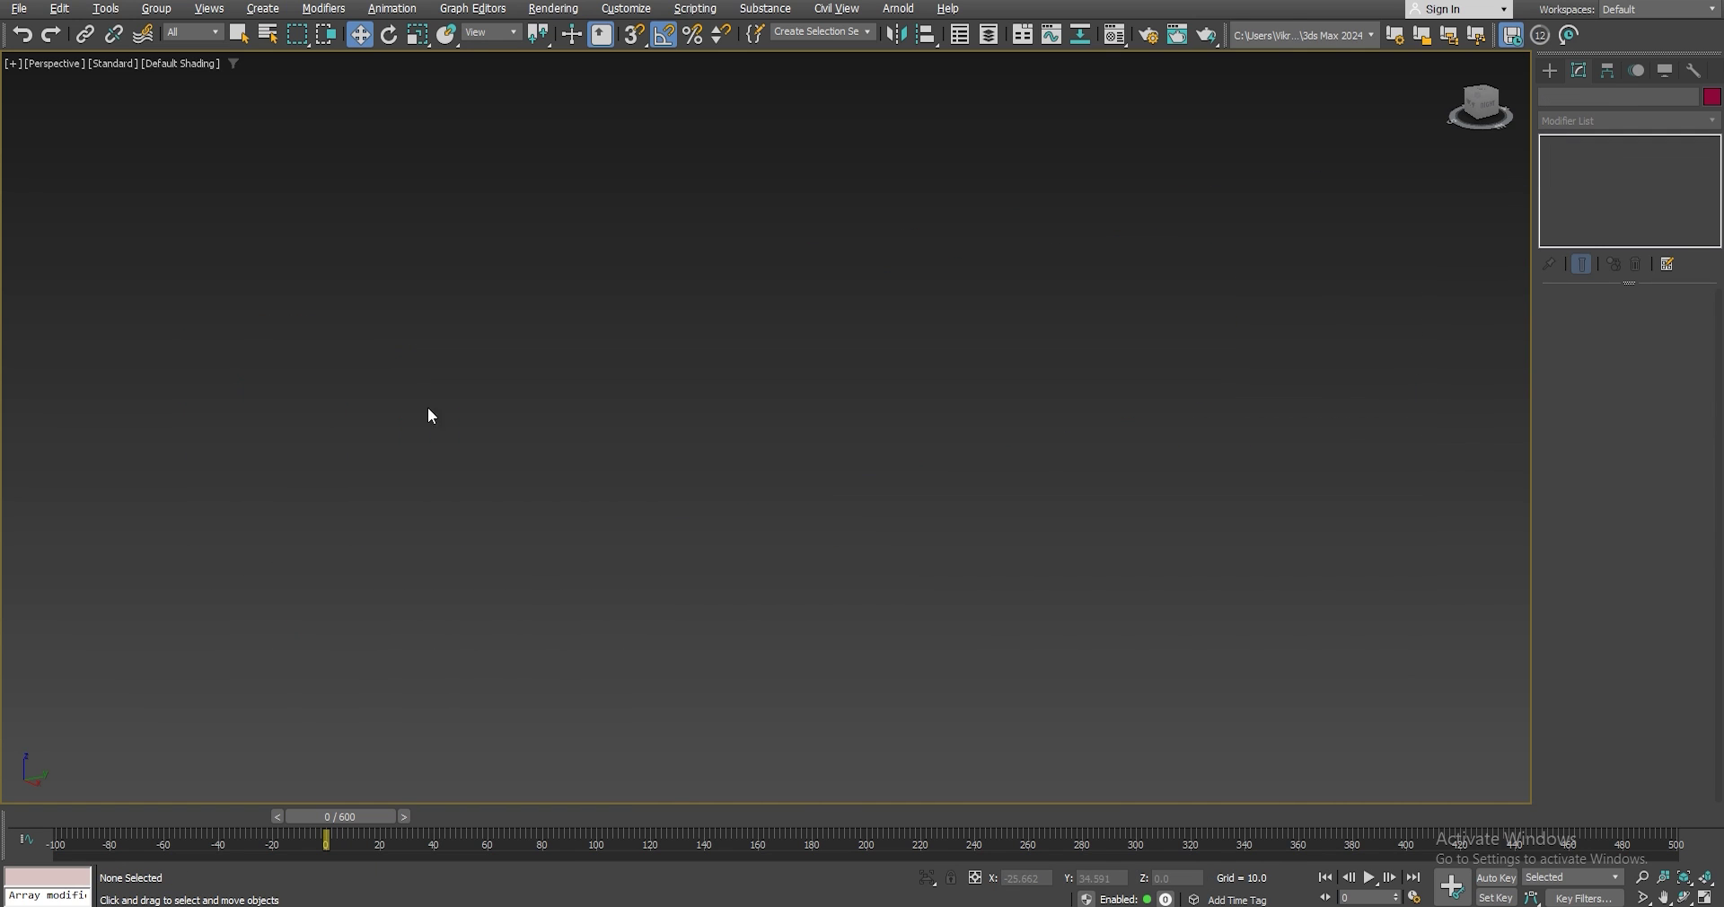
Create a sphere with a radius of about 8.9 near the center of the grid.
left_click(1552, 68)
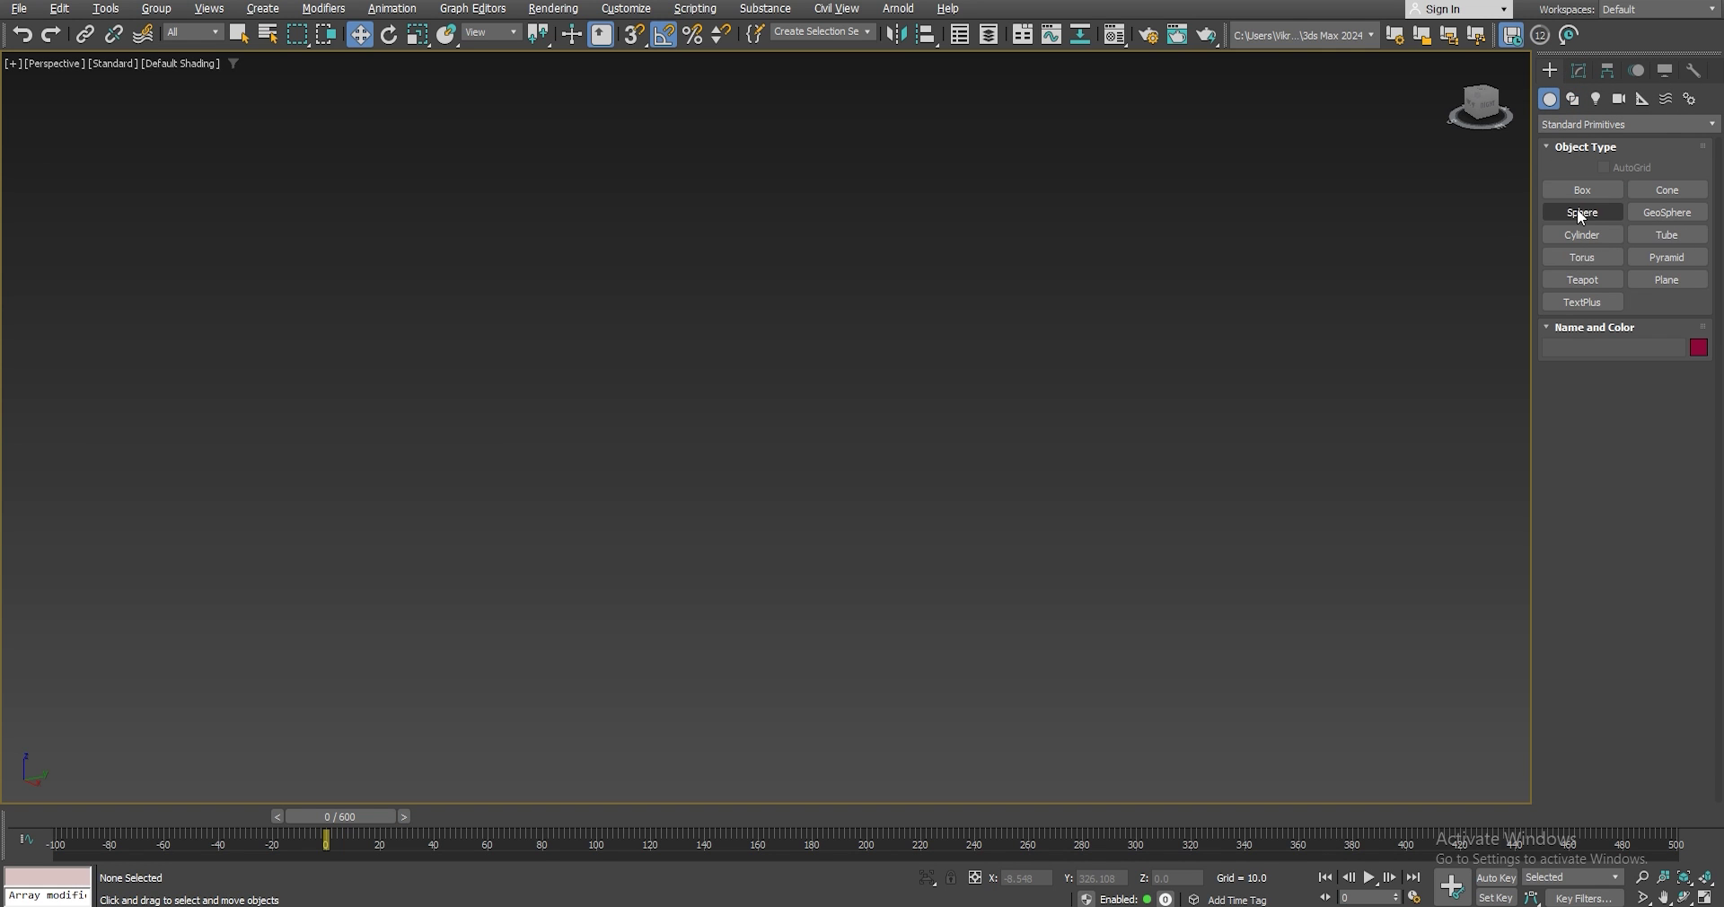
left_click(1582, 212)
left_click_drag(645, 484, 701, 486)
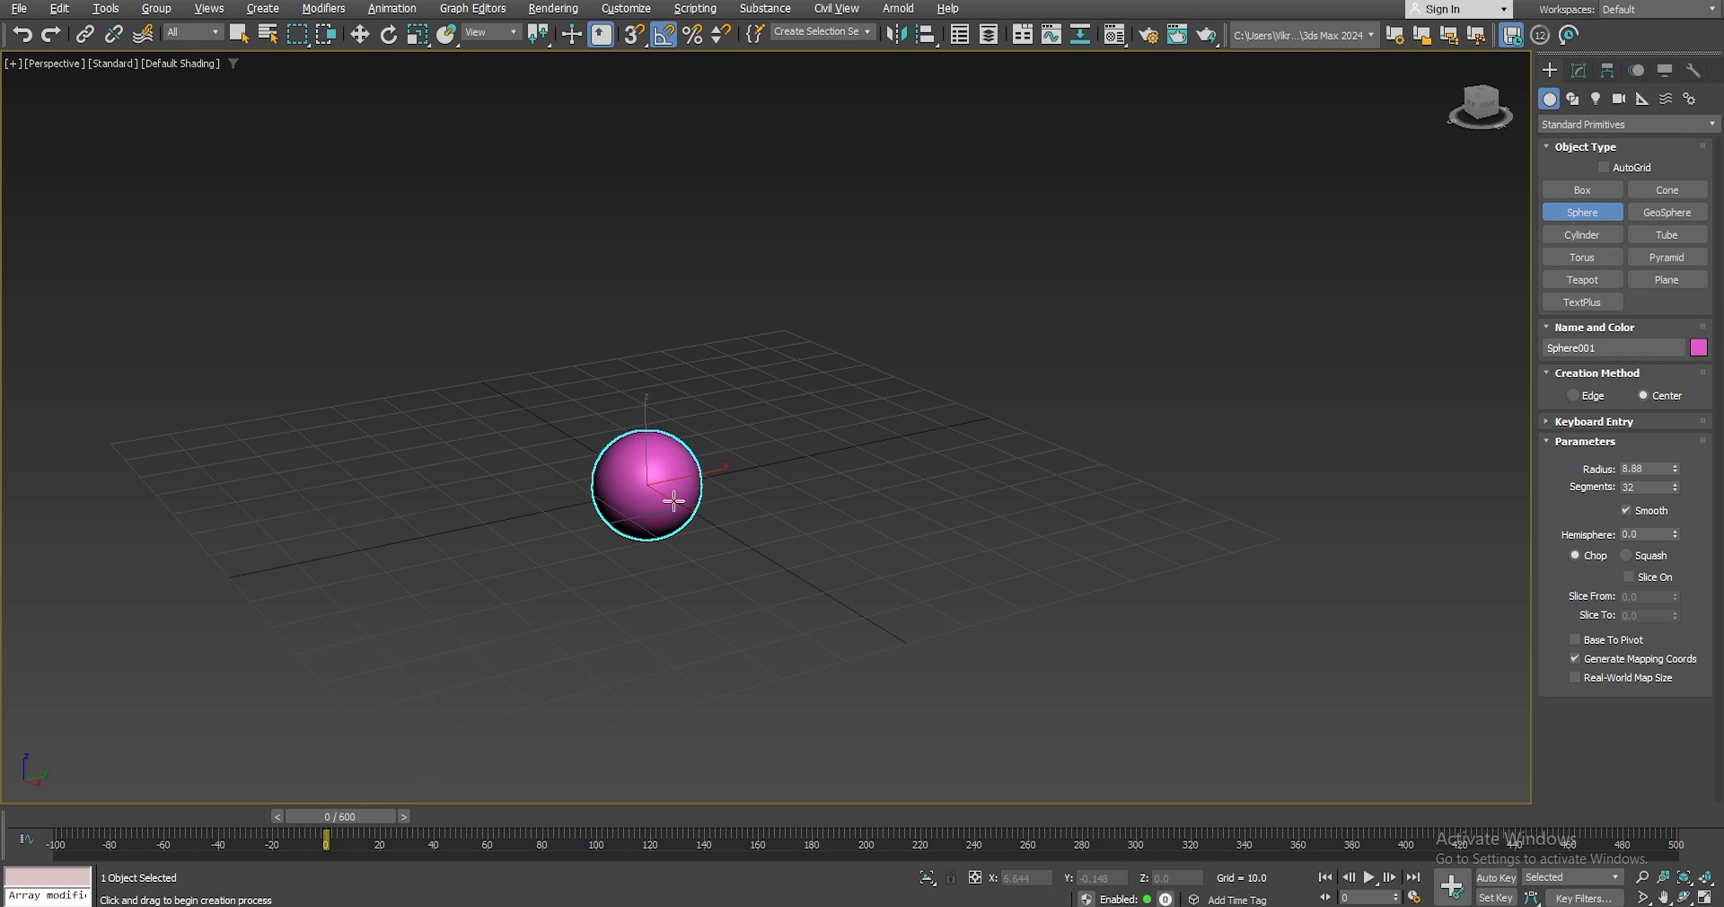
key("w")
Set the sphere's radius to 5 and its segments to 64, and frame it in the view.
left_click(1578, 71)
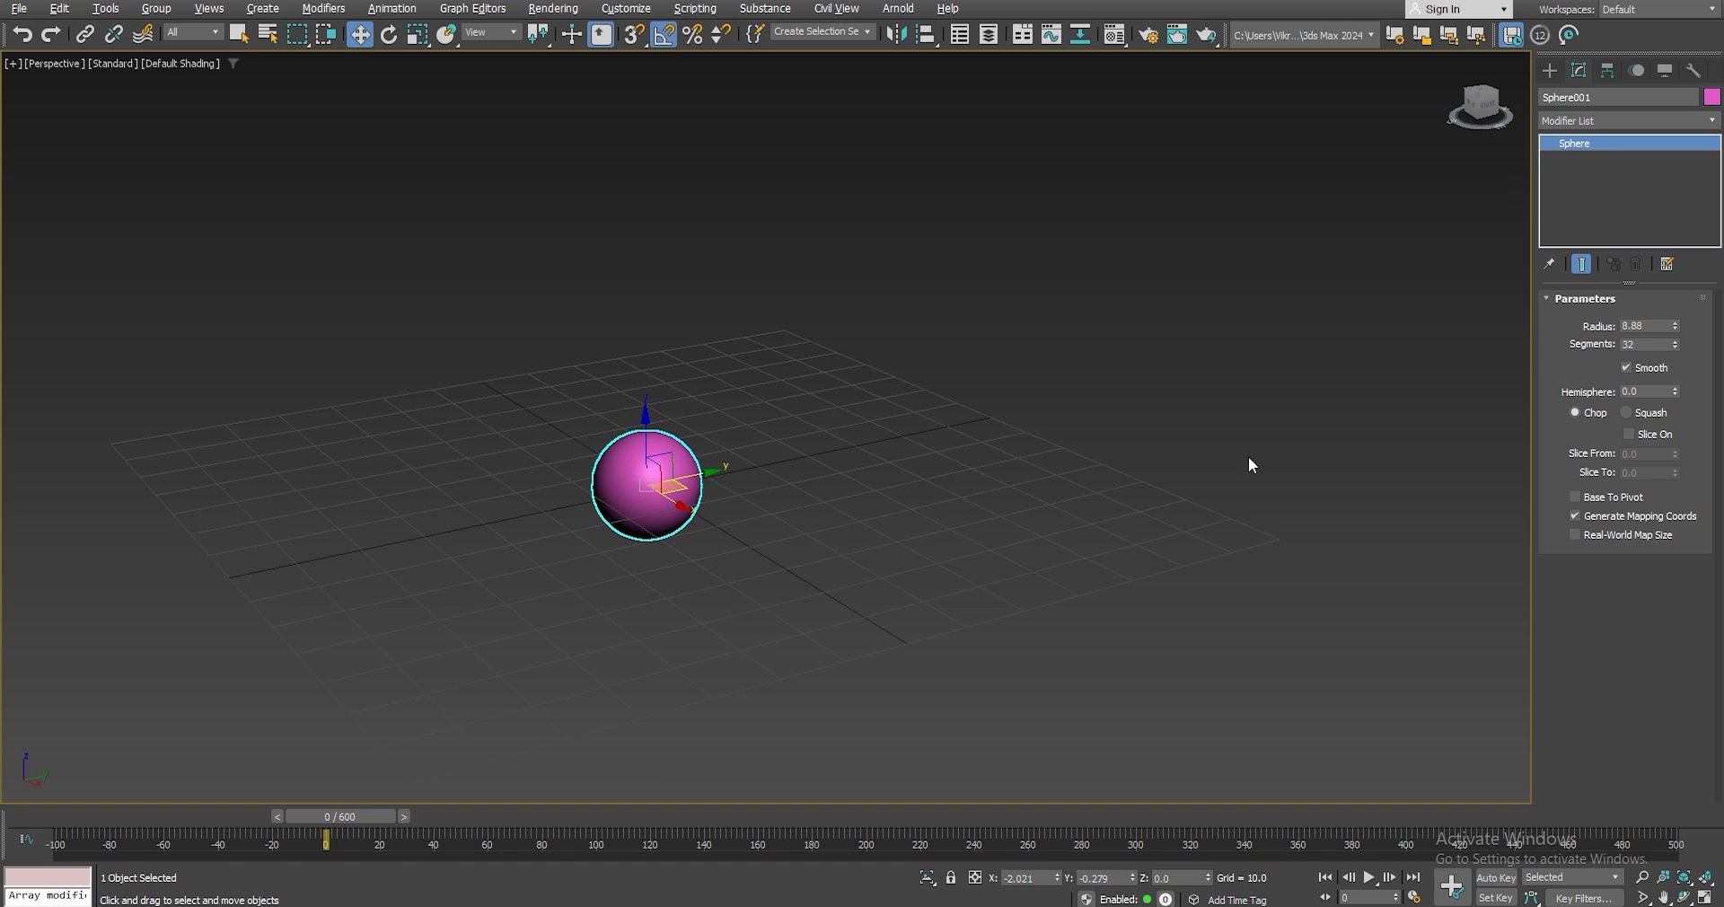
double_click(1647, 327)
key("Return")
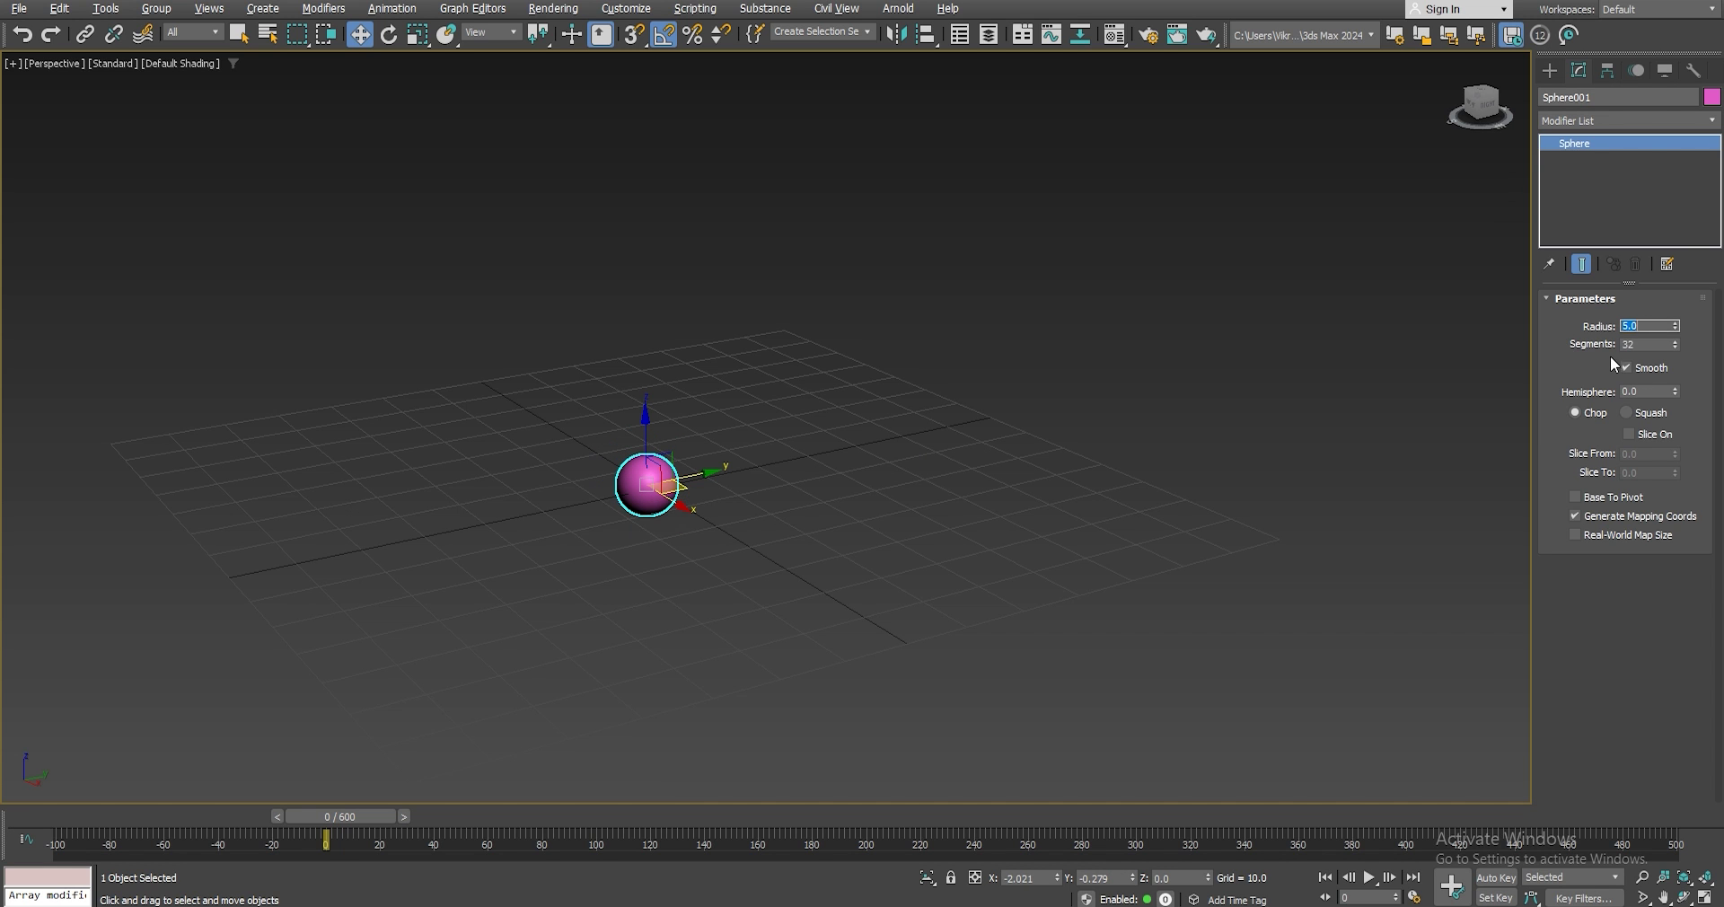
key("Tab")
type("64z")
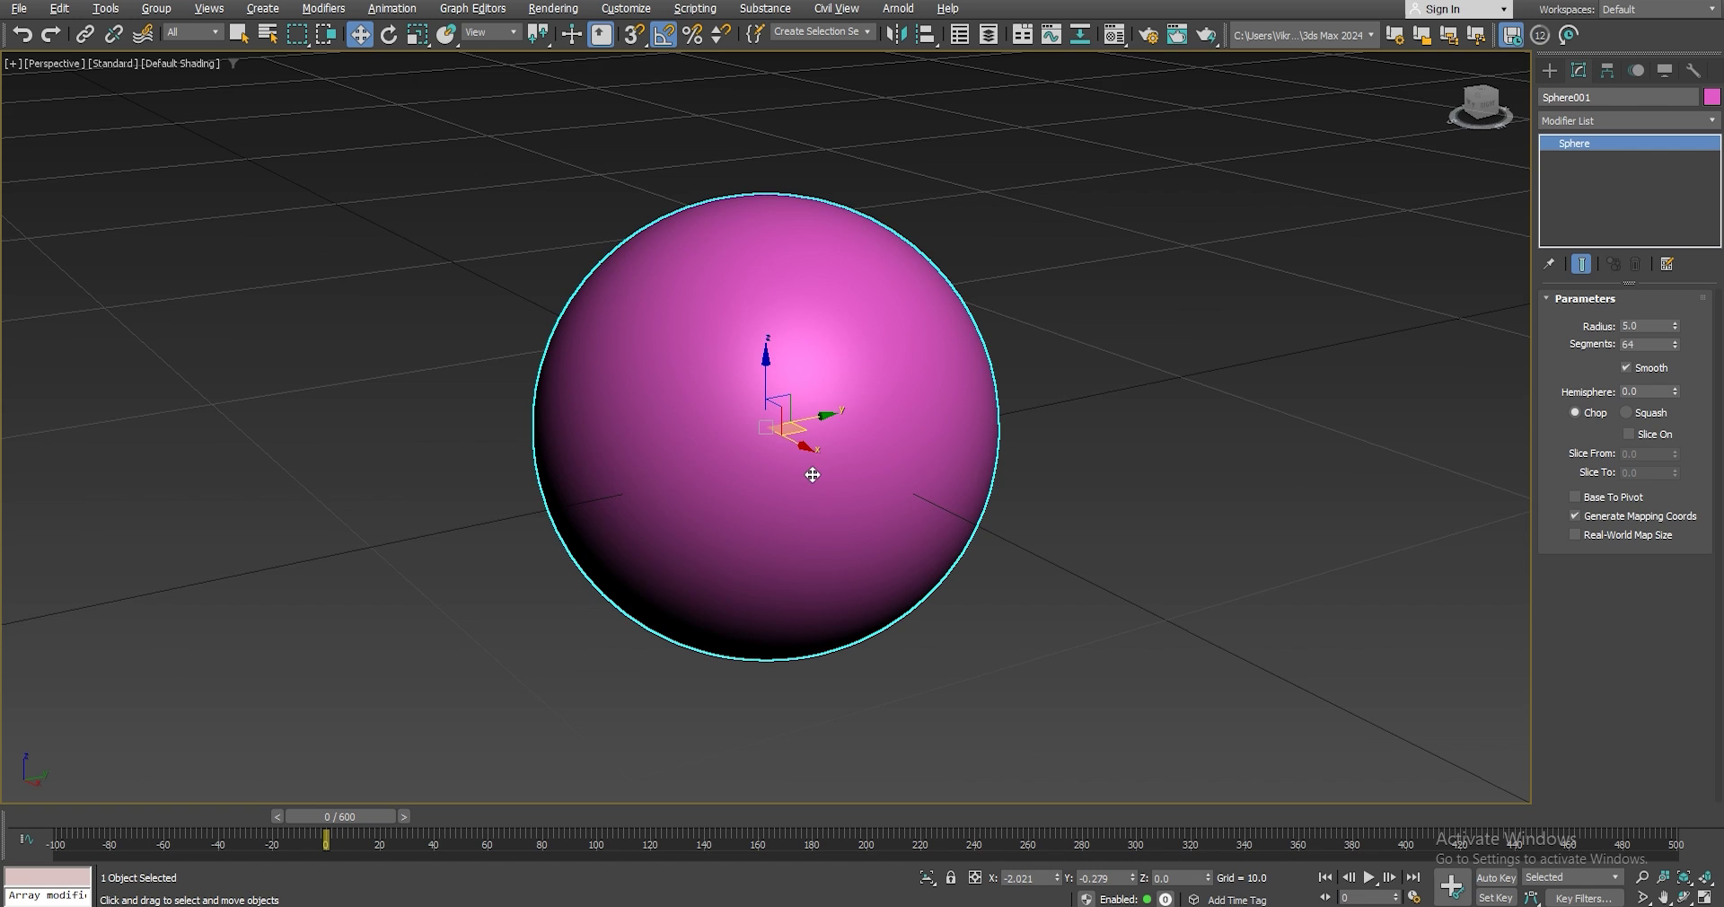
Center the sphere on the world origin by setting its X and Y positions to 0.
middle_click_drag(813, 474, 818, 456, "alt")
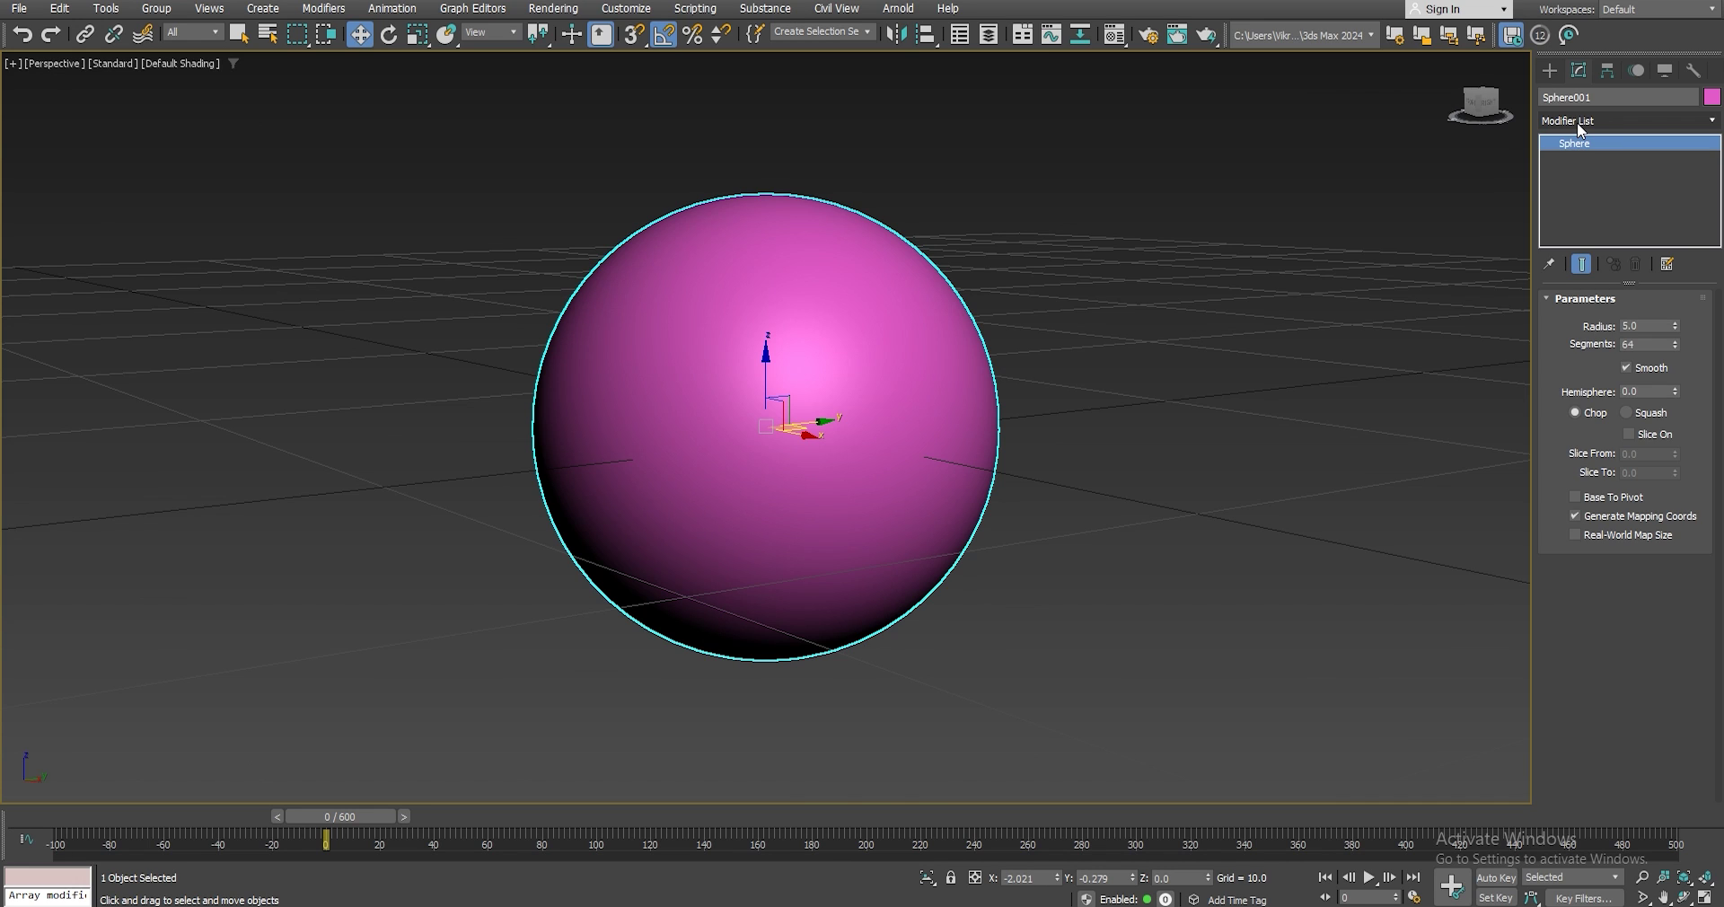
double_click(1032, 878)
type("0")
key("Tab")
type("0")
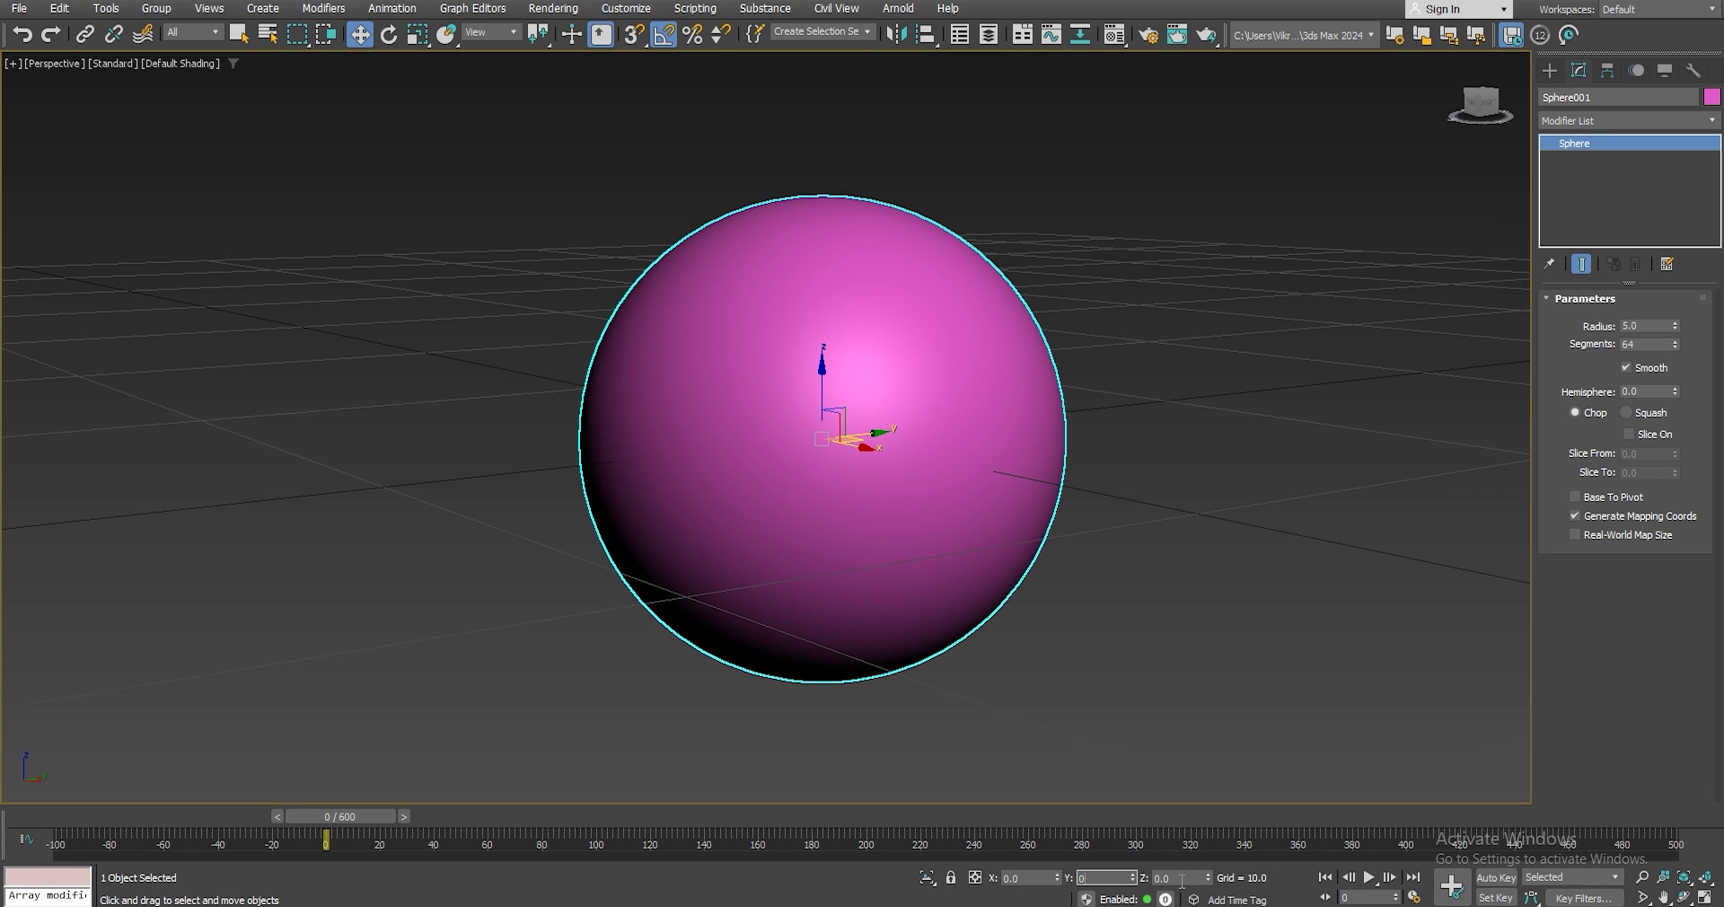
key("Tab")
Turn on the edged-faces display and add an Edit Poly modifier to the sphere.
key("F4")
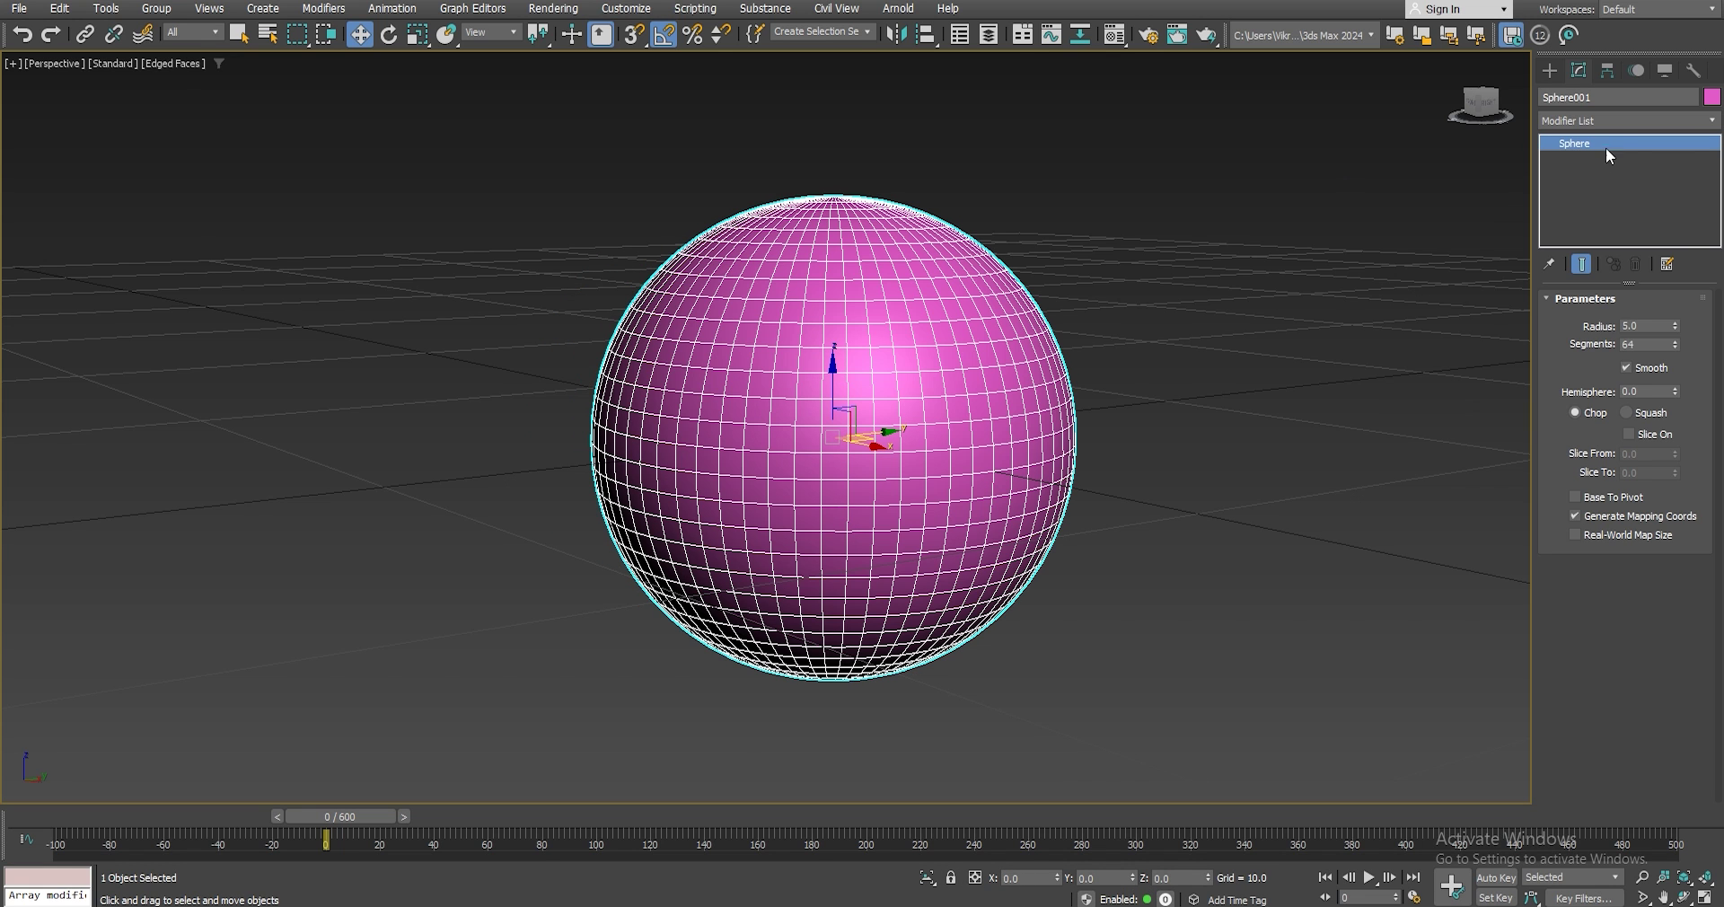
left_click(1609, 120)
left_click(1592, 772)
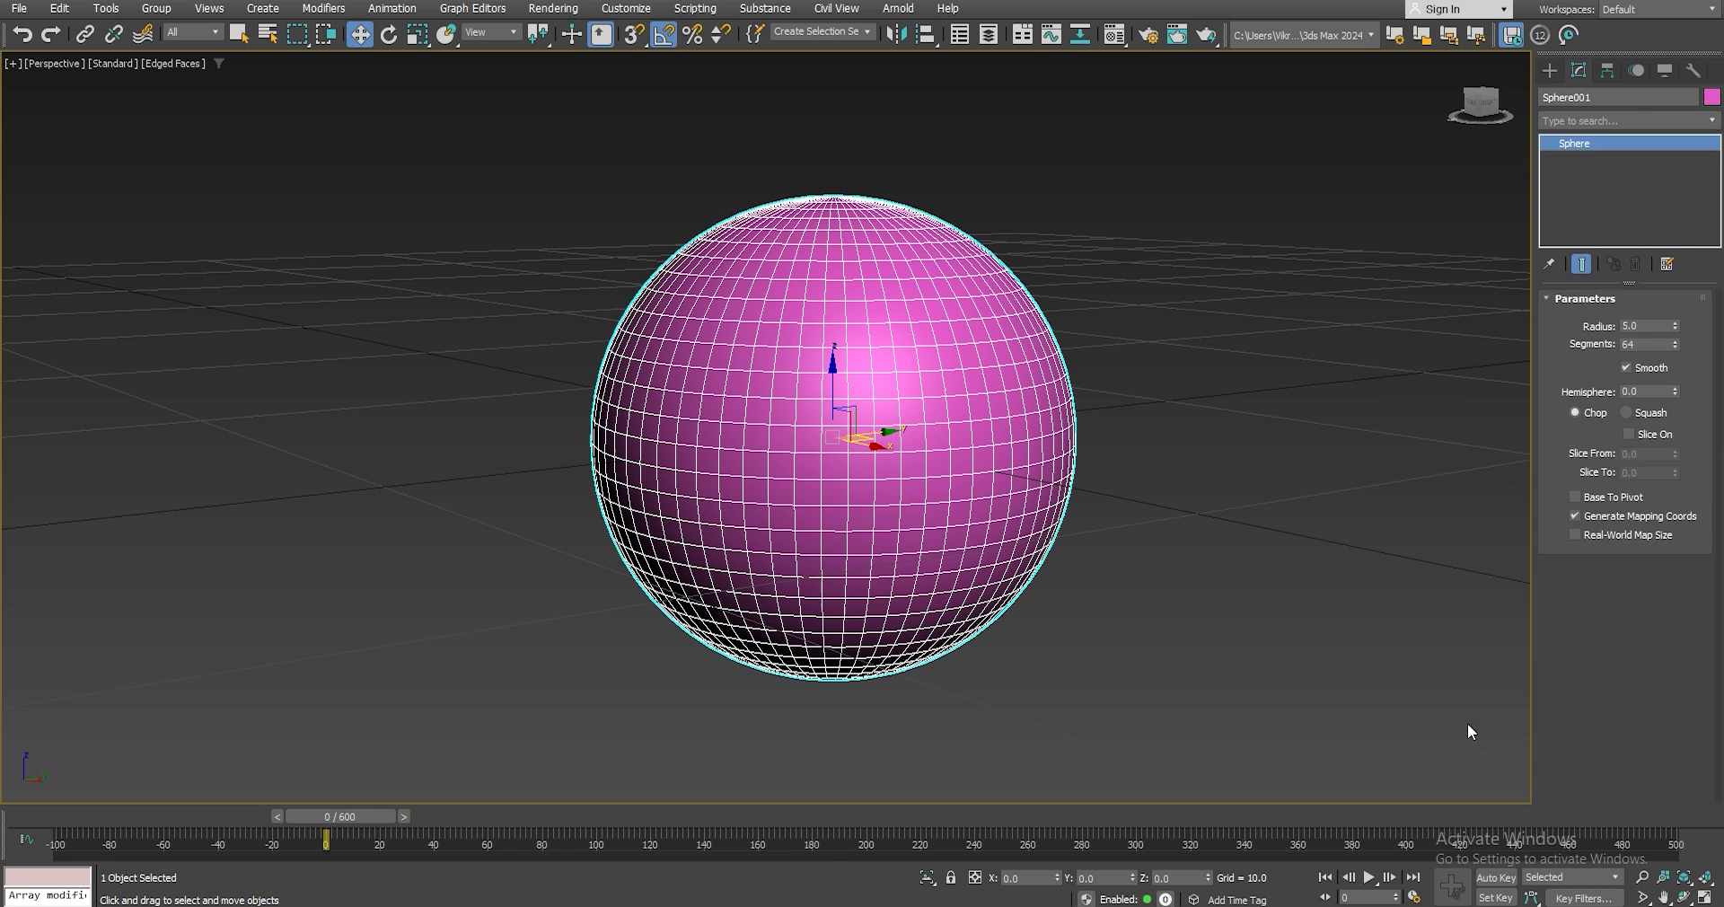
middle_click_drag(1016, 520, 1001, 492, "alt")
middle_click_drag(789, 415, 743, 462, "alt")
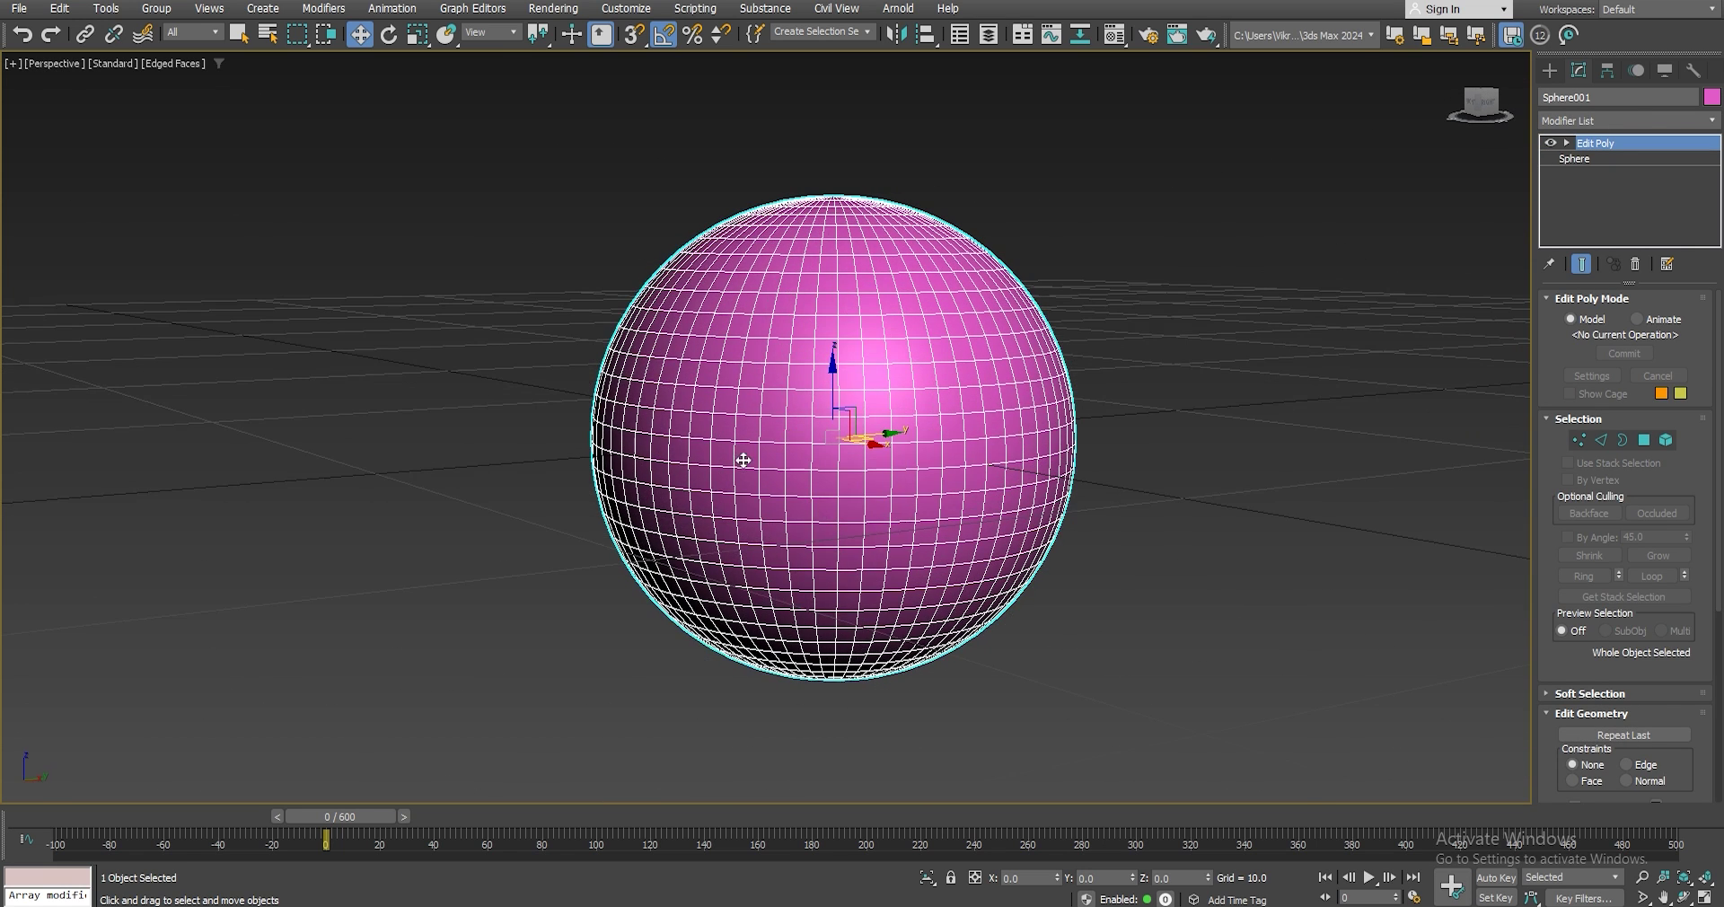
Select the sphere's equator edge loop and chamfer it by 0.05 with 0 segments.
scroll(670, 469, "up", 3)
left_click(1602, 441)
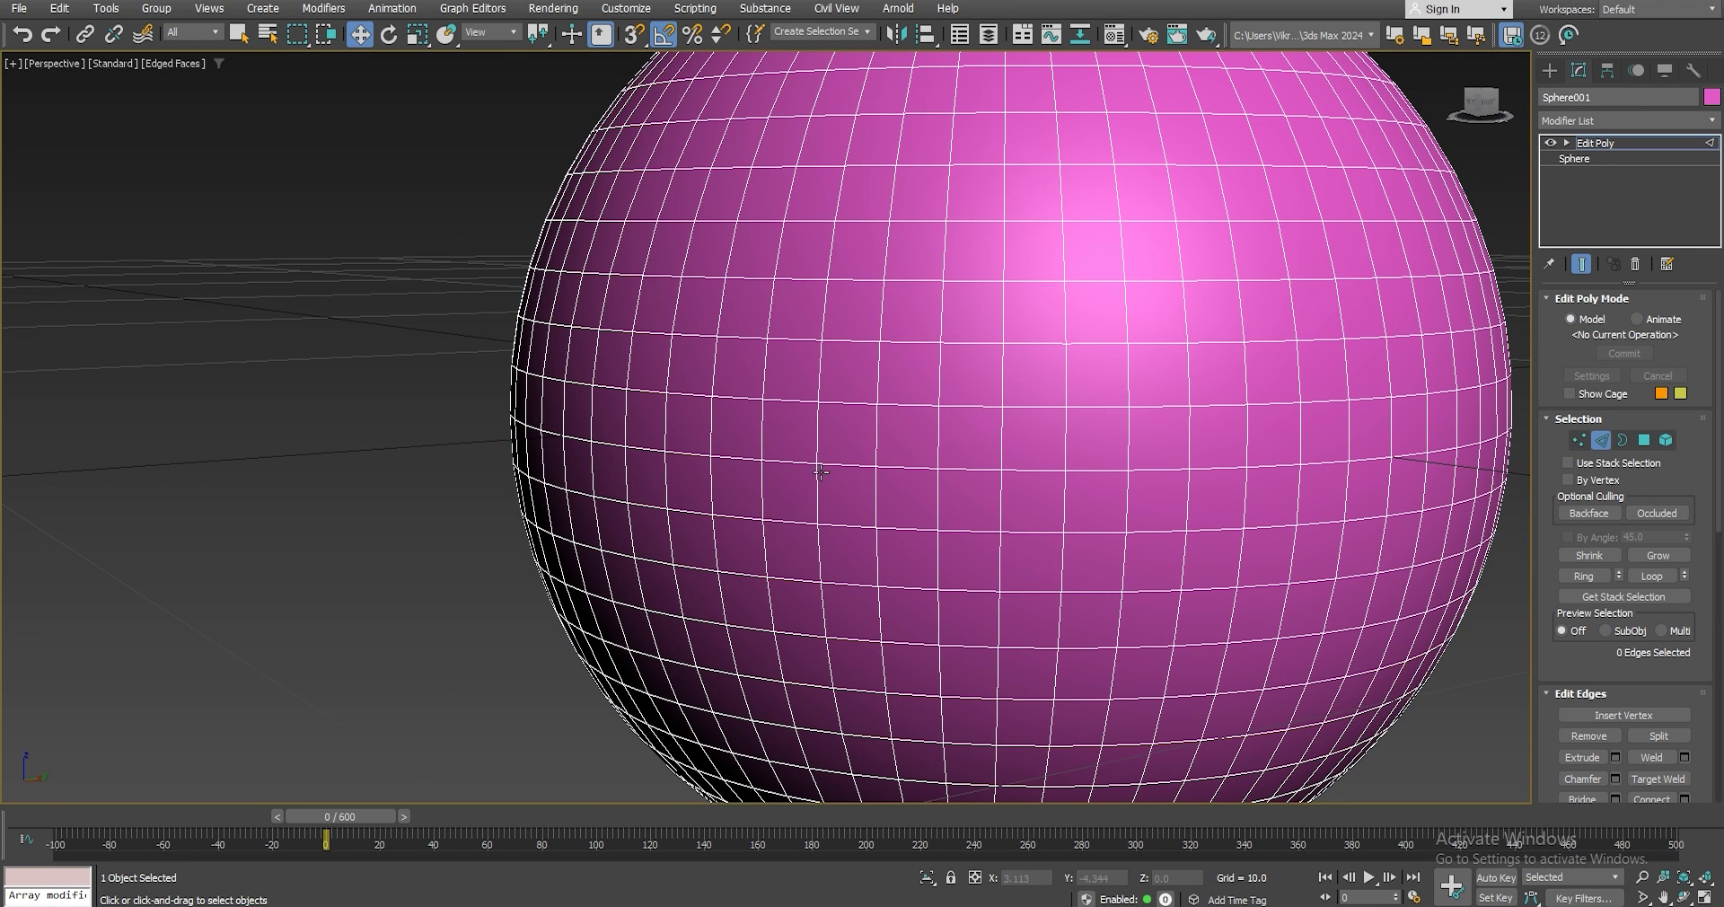
double_click(640, 447)
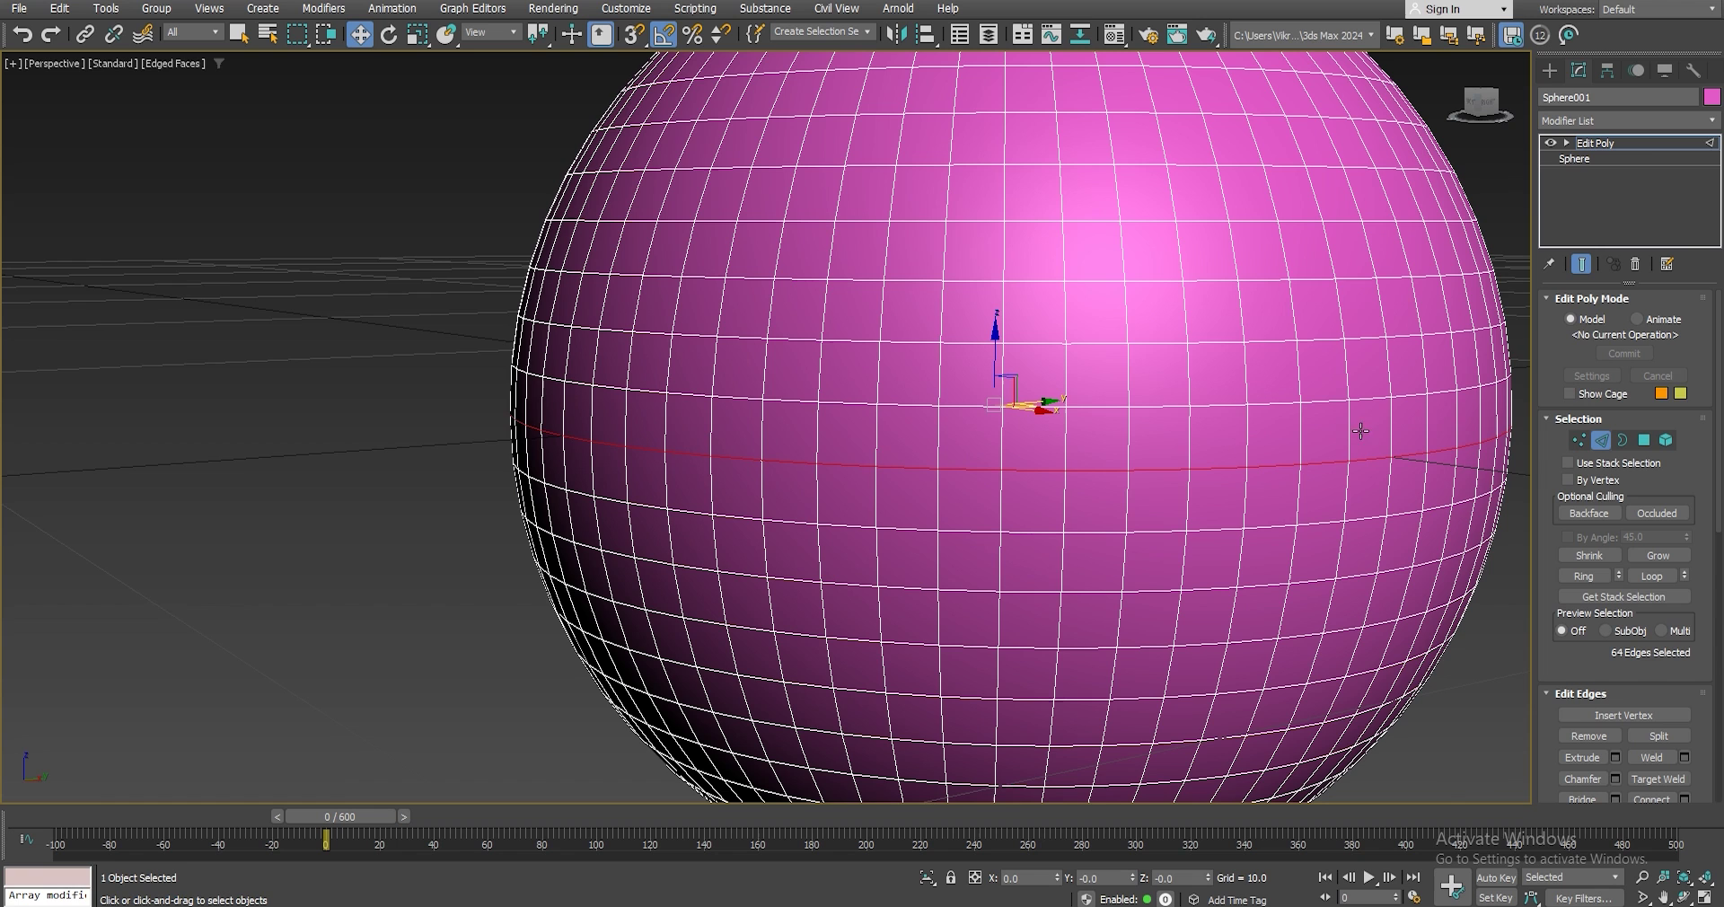
middle_click_drag(1311, 532, 1223, 524)
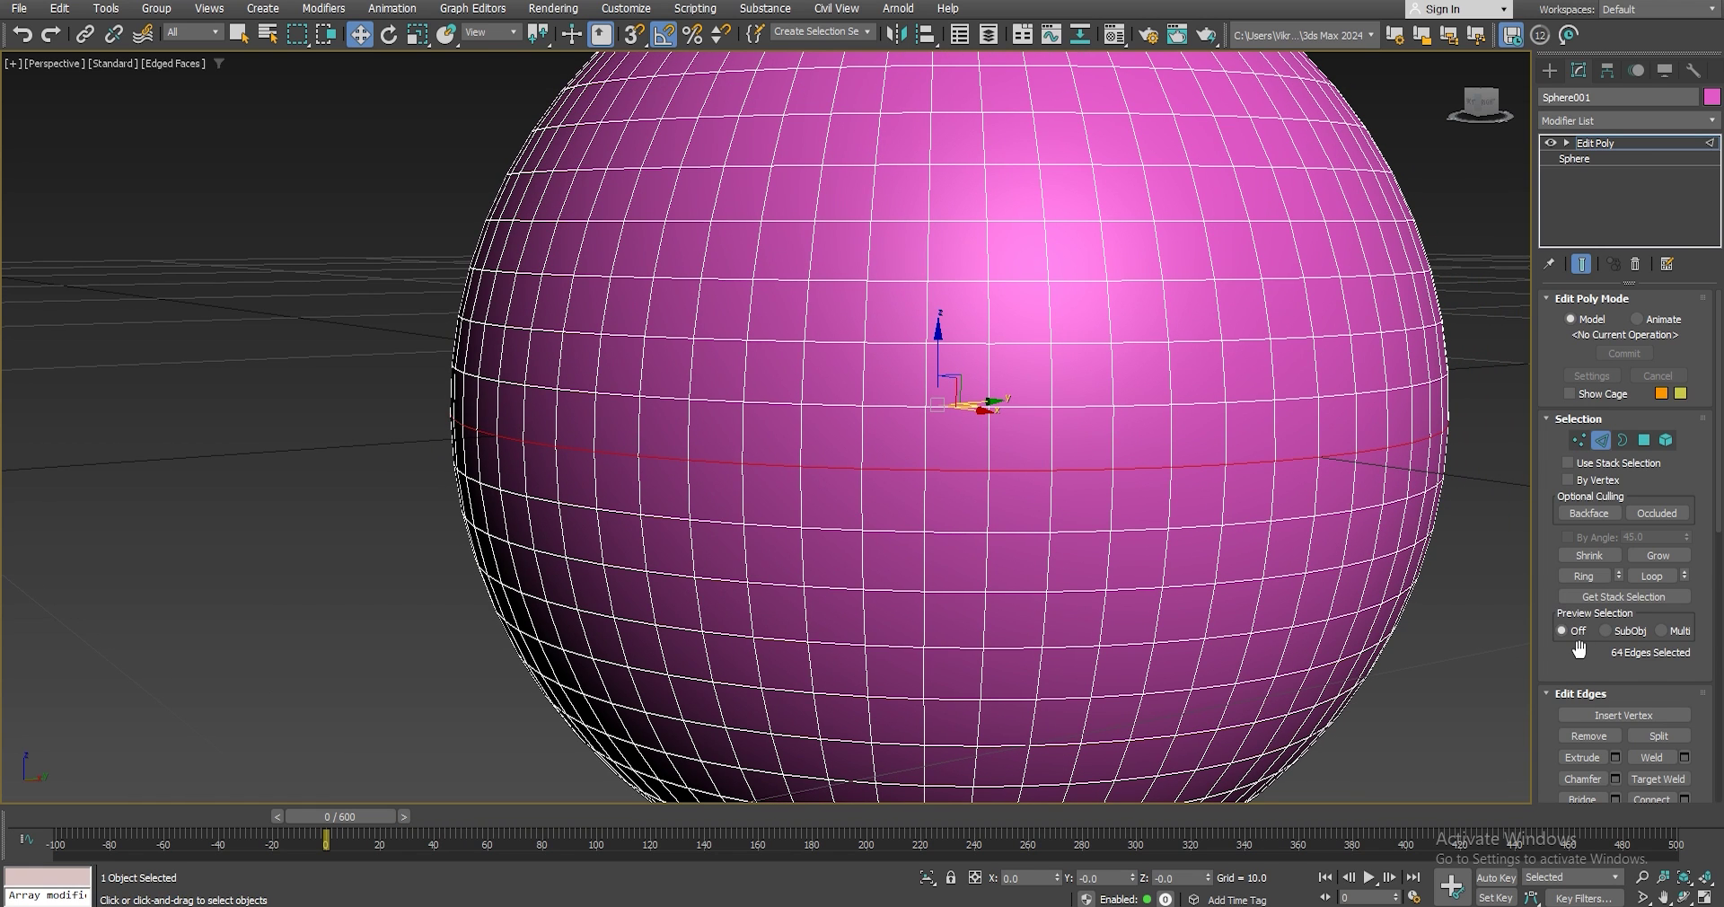
scroll(1578, 652, "down", 2)
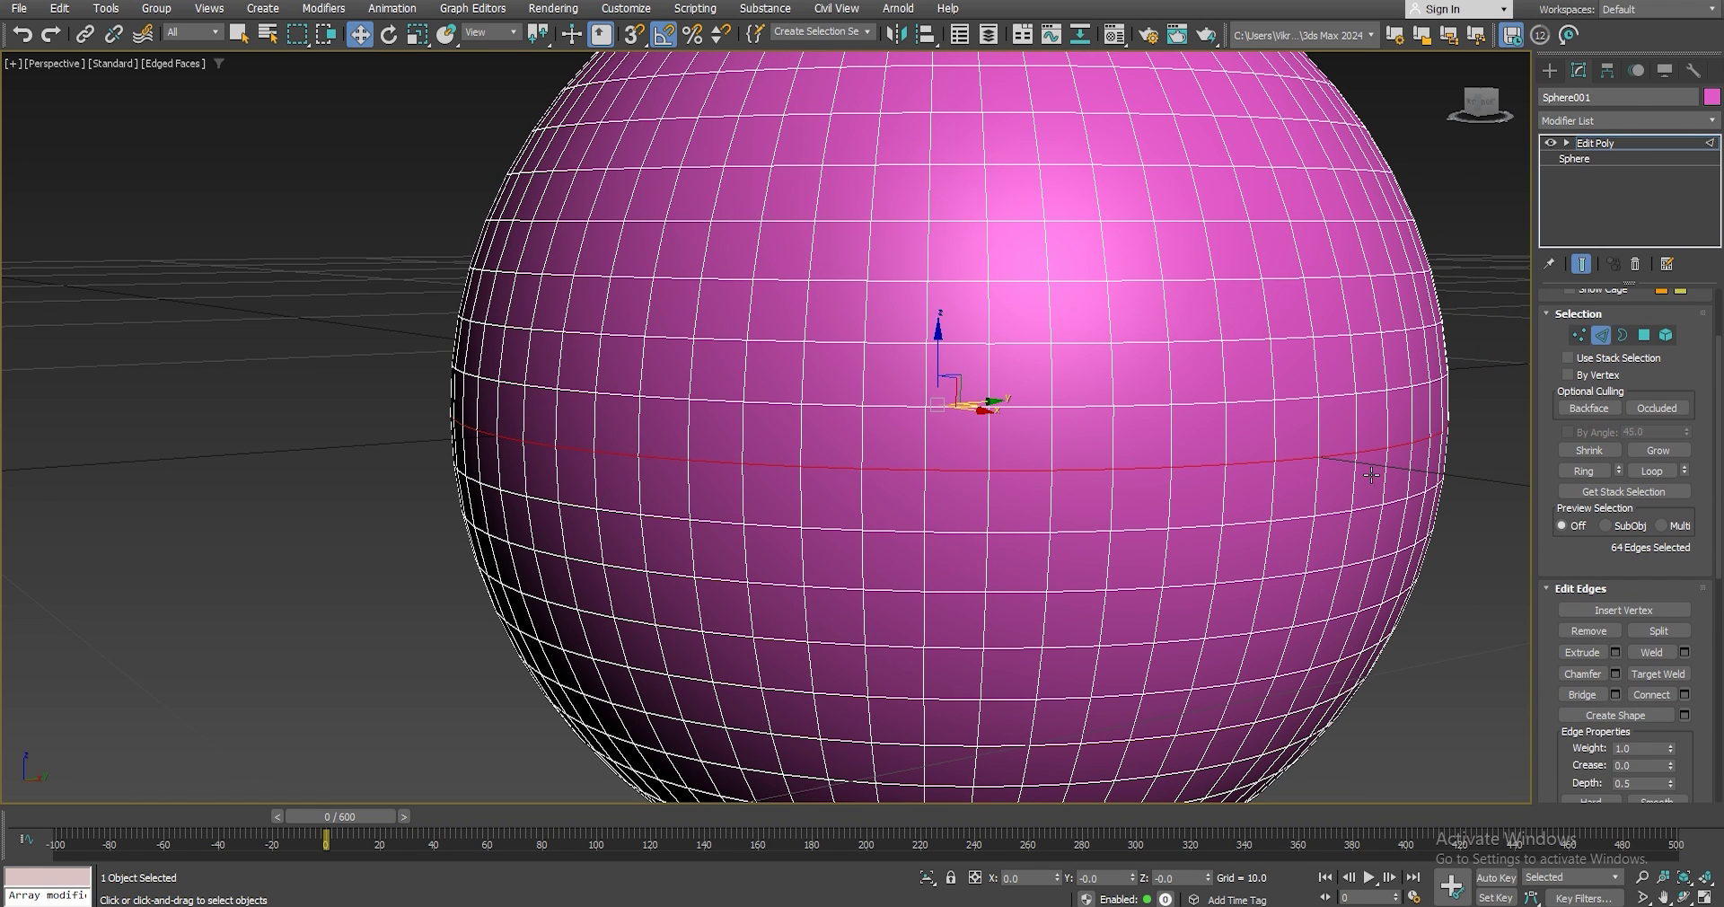
left_click(1615, 674)
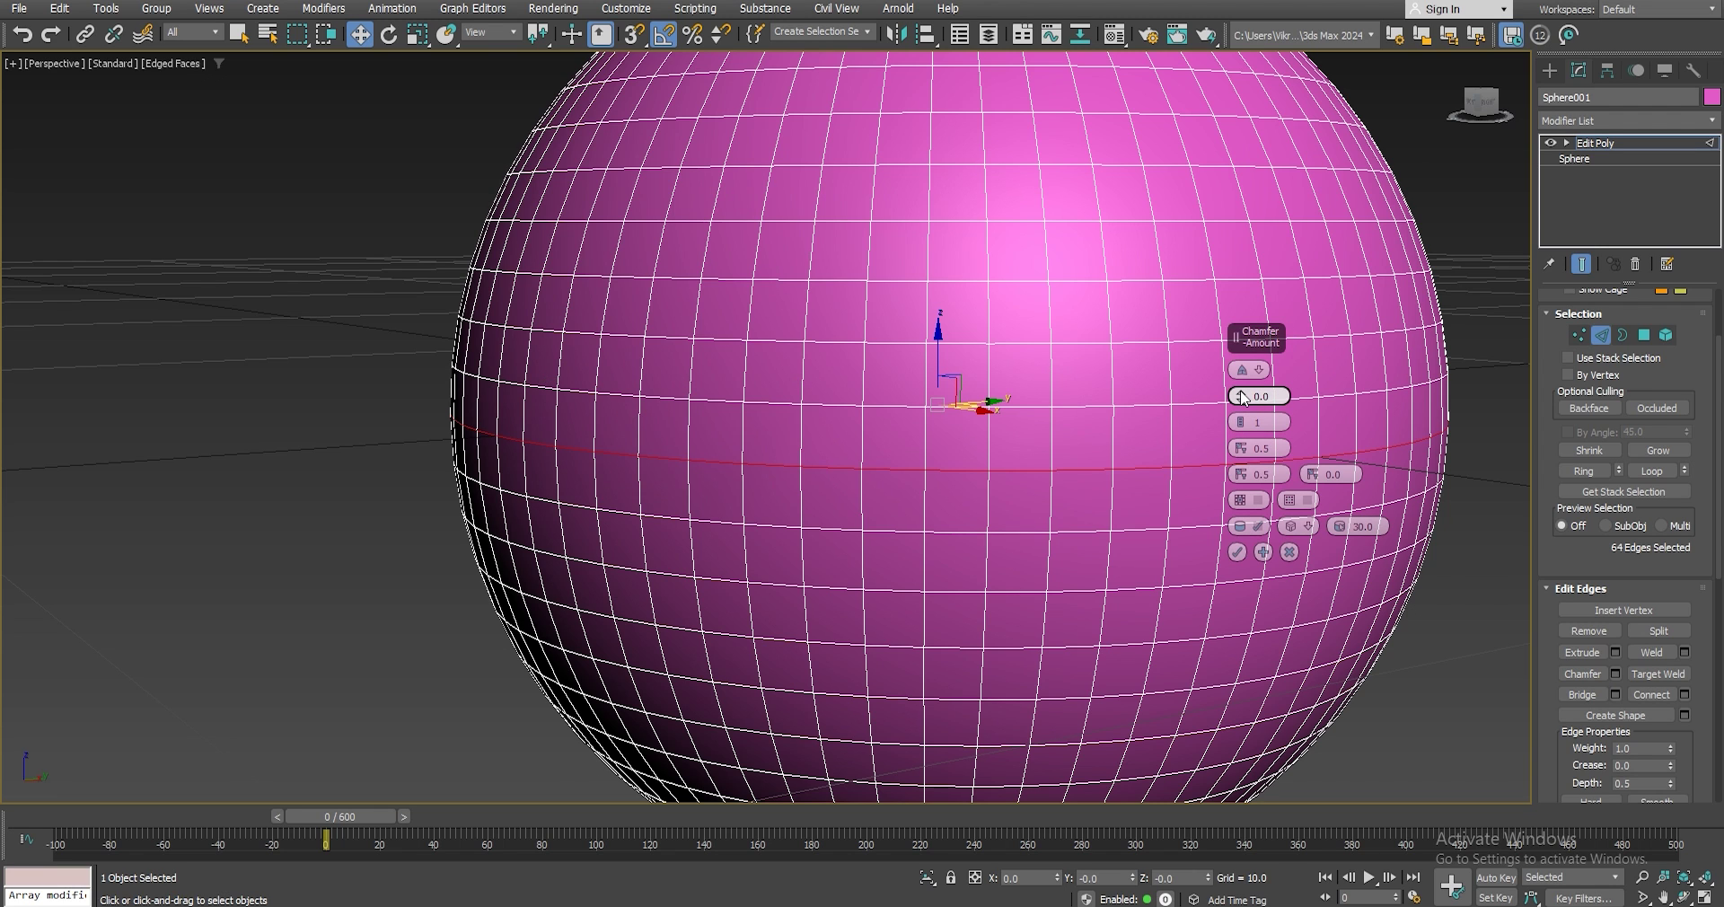
left_click_drag(1243, 398, 1243, 440)
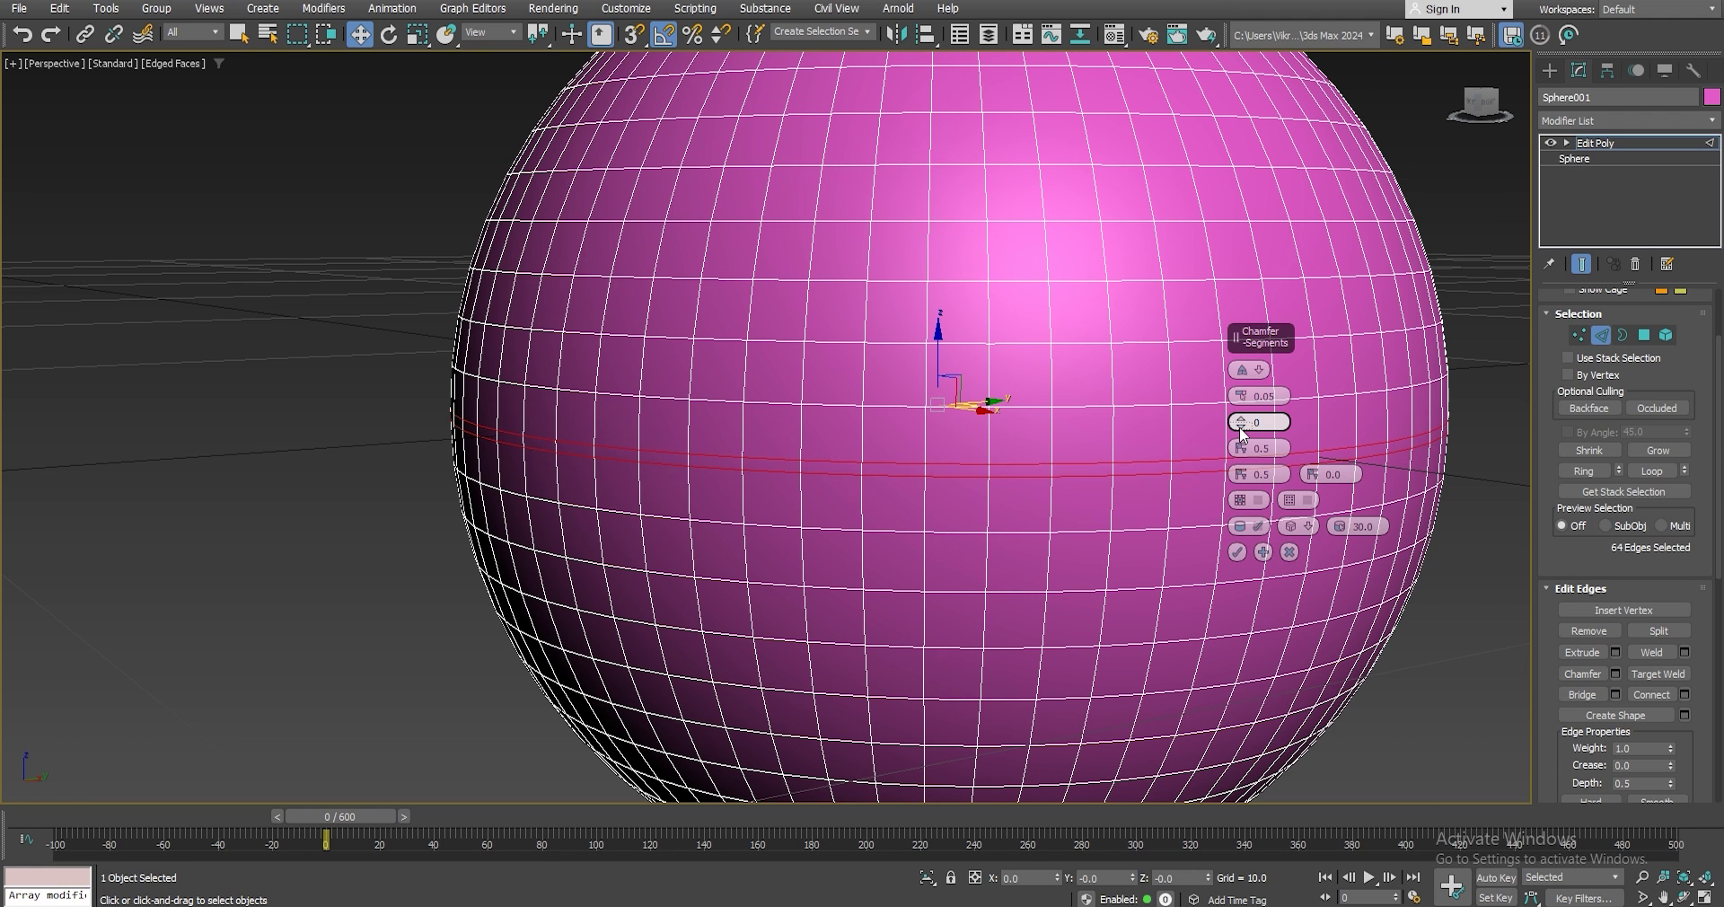
left_click(1237, 552)
Select the ring of short edges between the two equator loops and convert the selection to faces.
scroll(1178, 471, "up", 6)
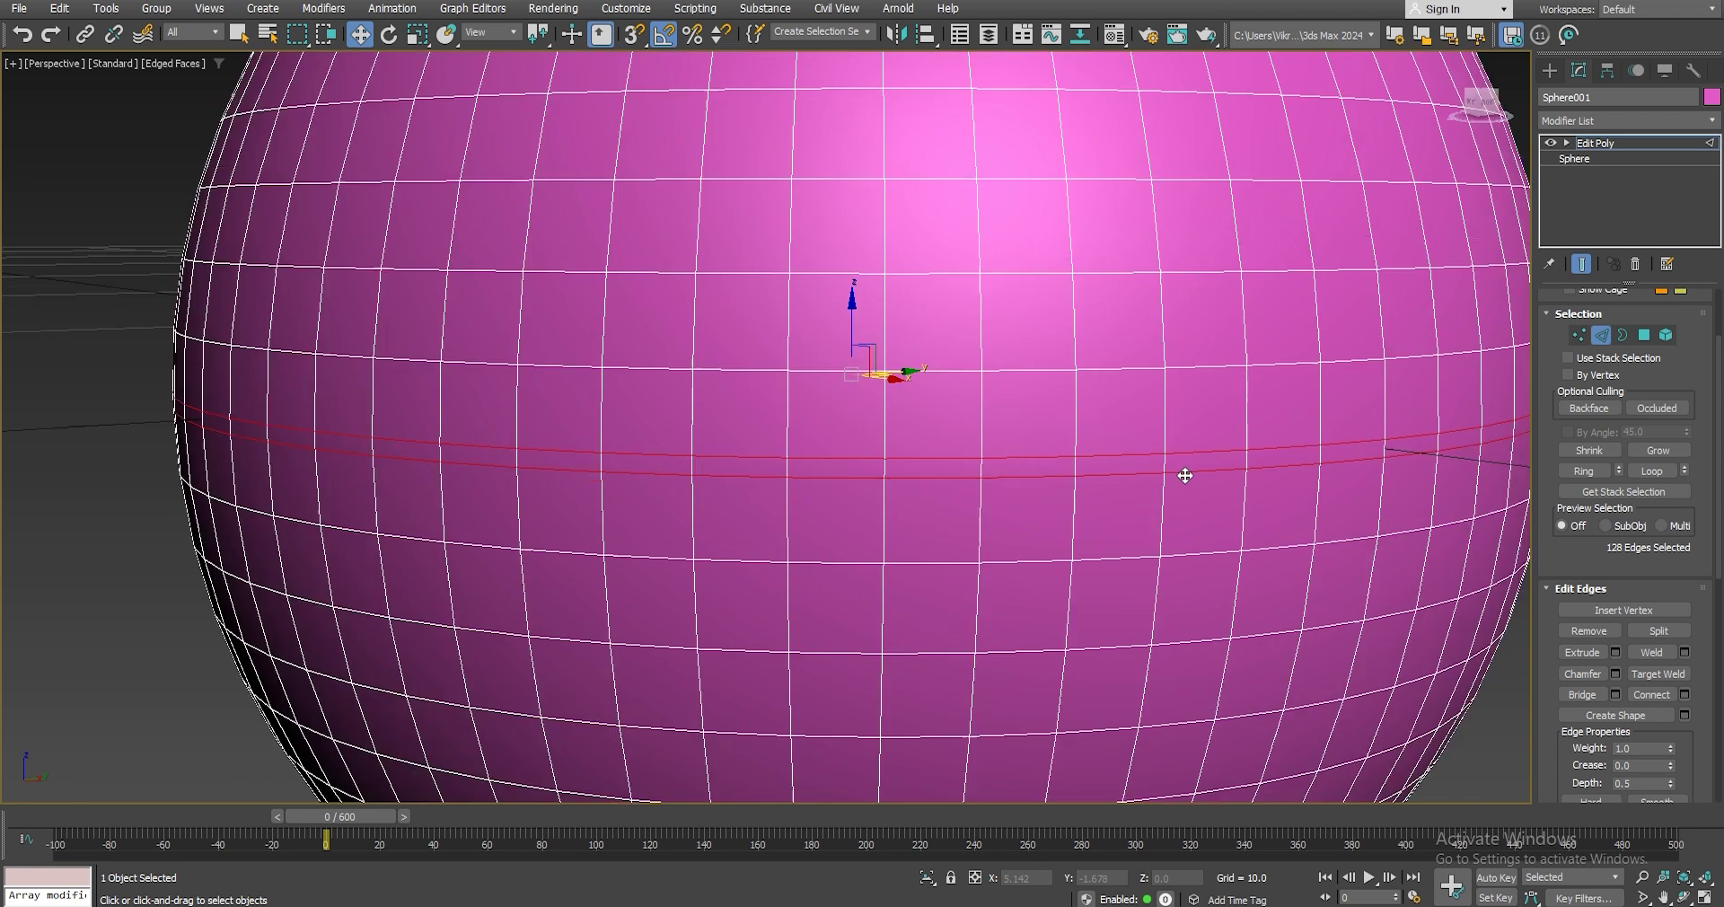
left_click(1156, 458)
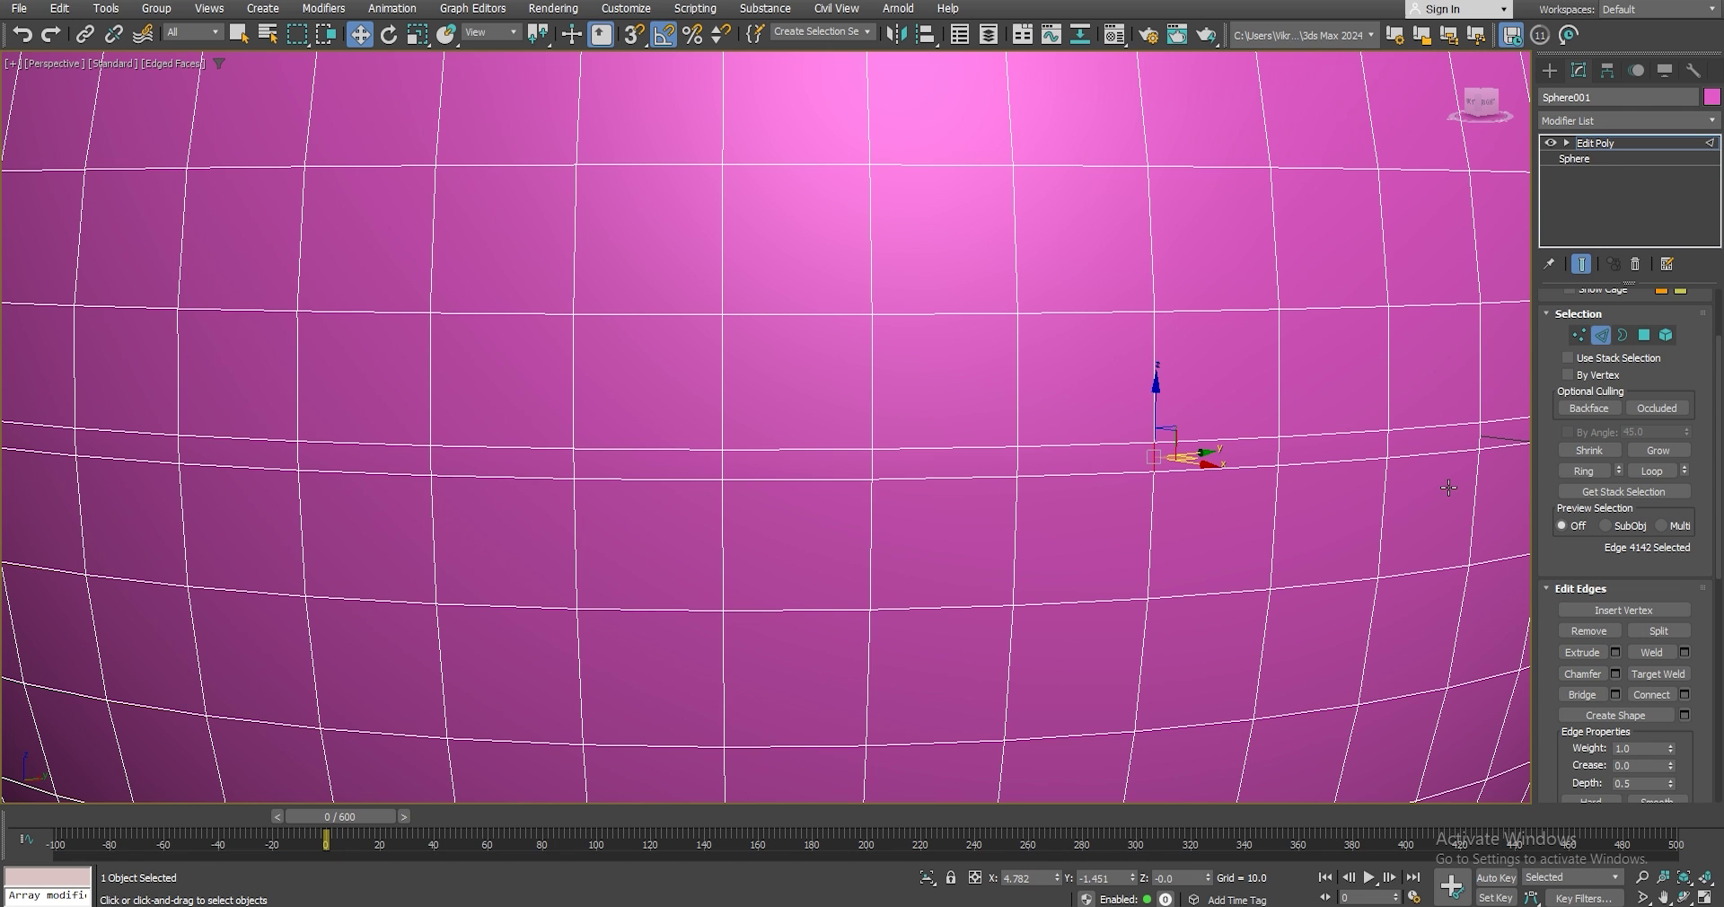
left_click(1583, 470)
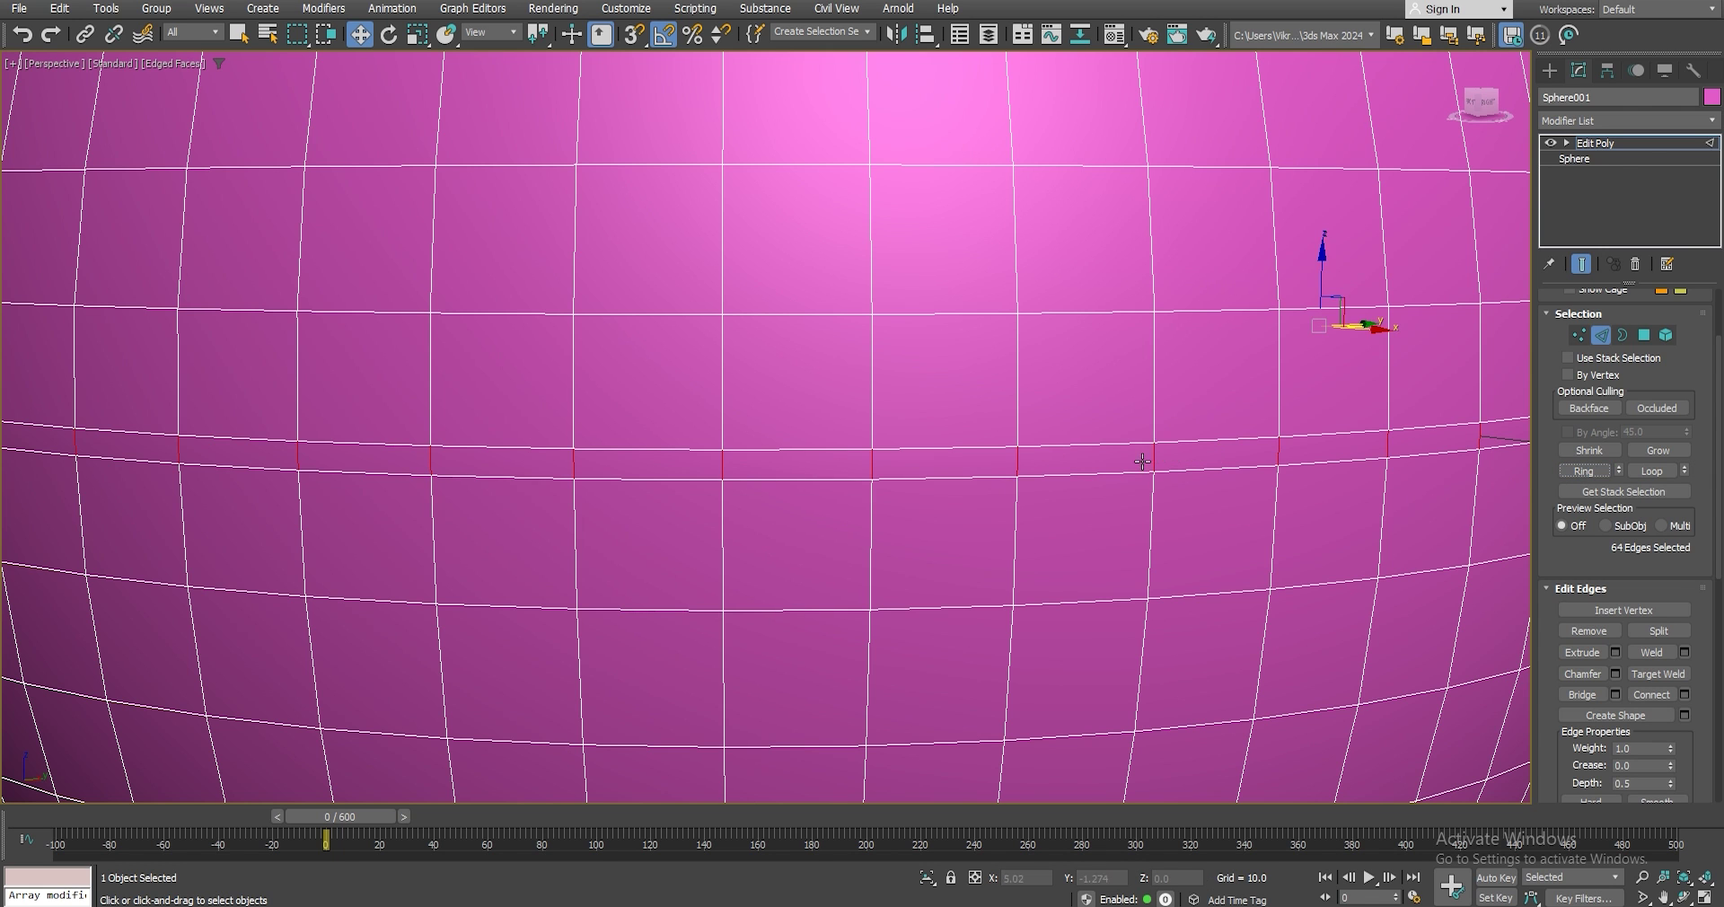
scroll(1156, 422, "down", 3)
right_click(1157, 422)
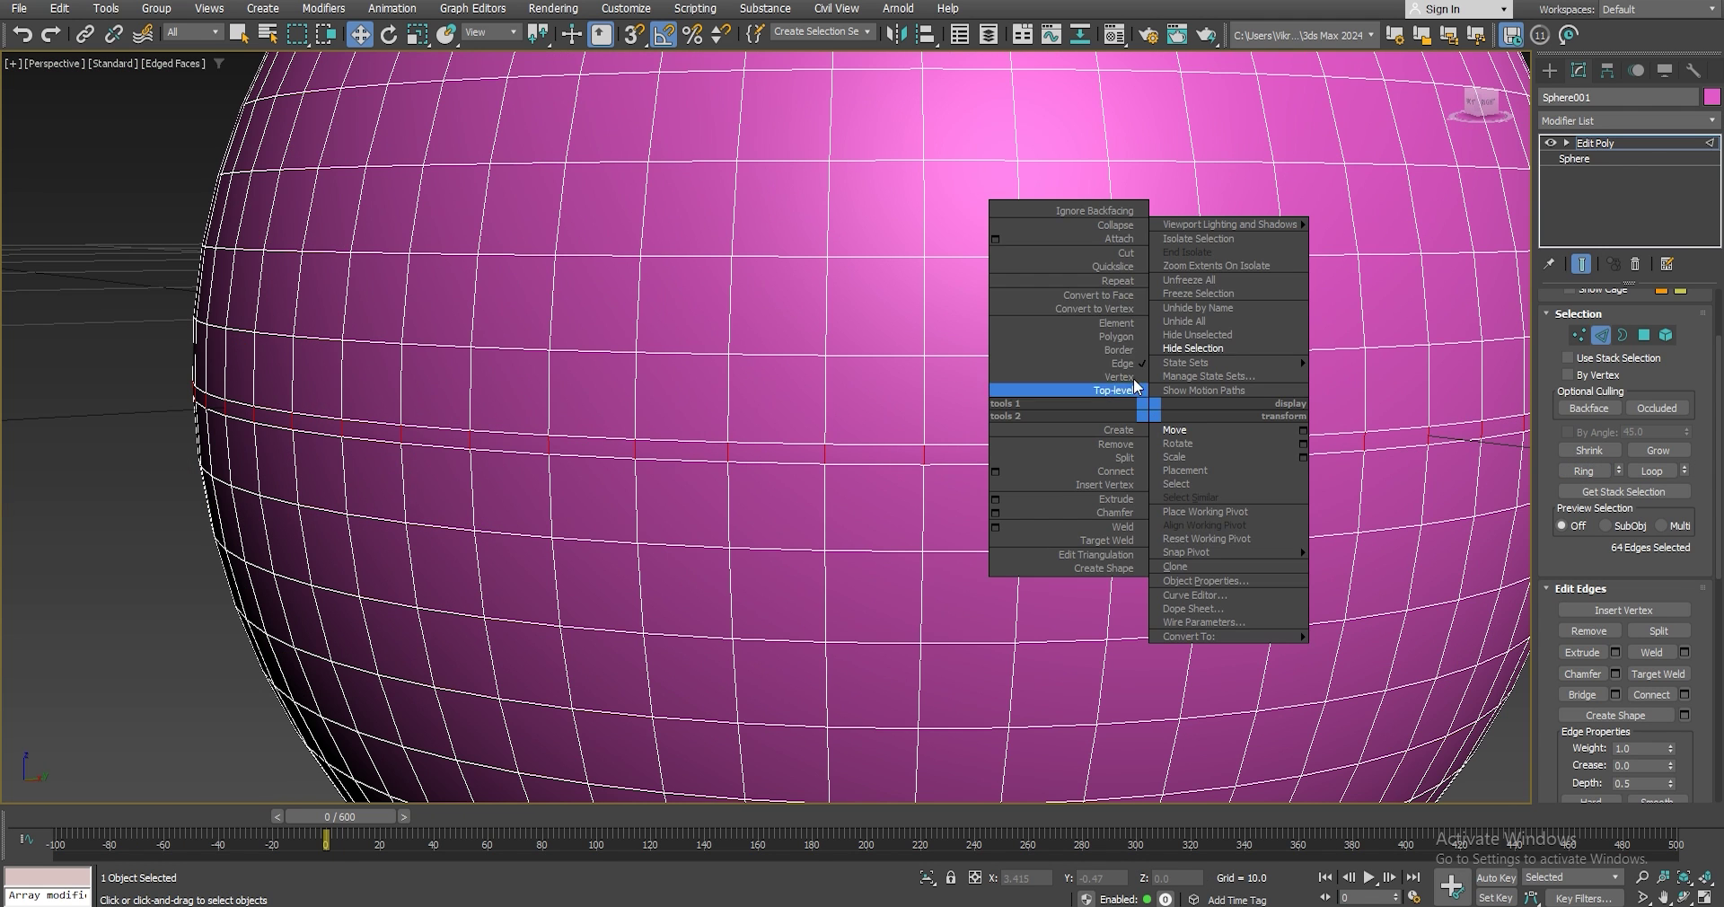
left_click(1078, 300)
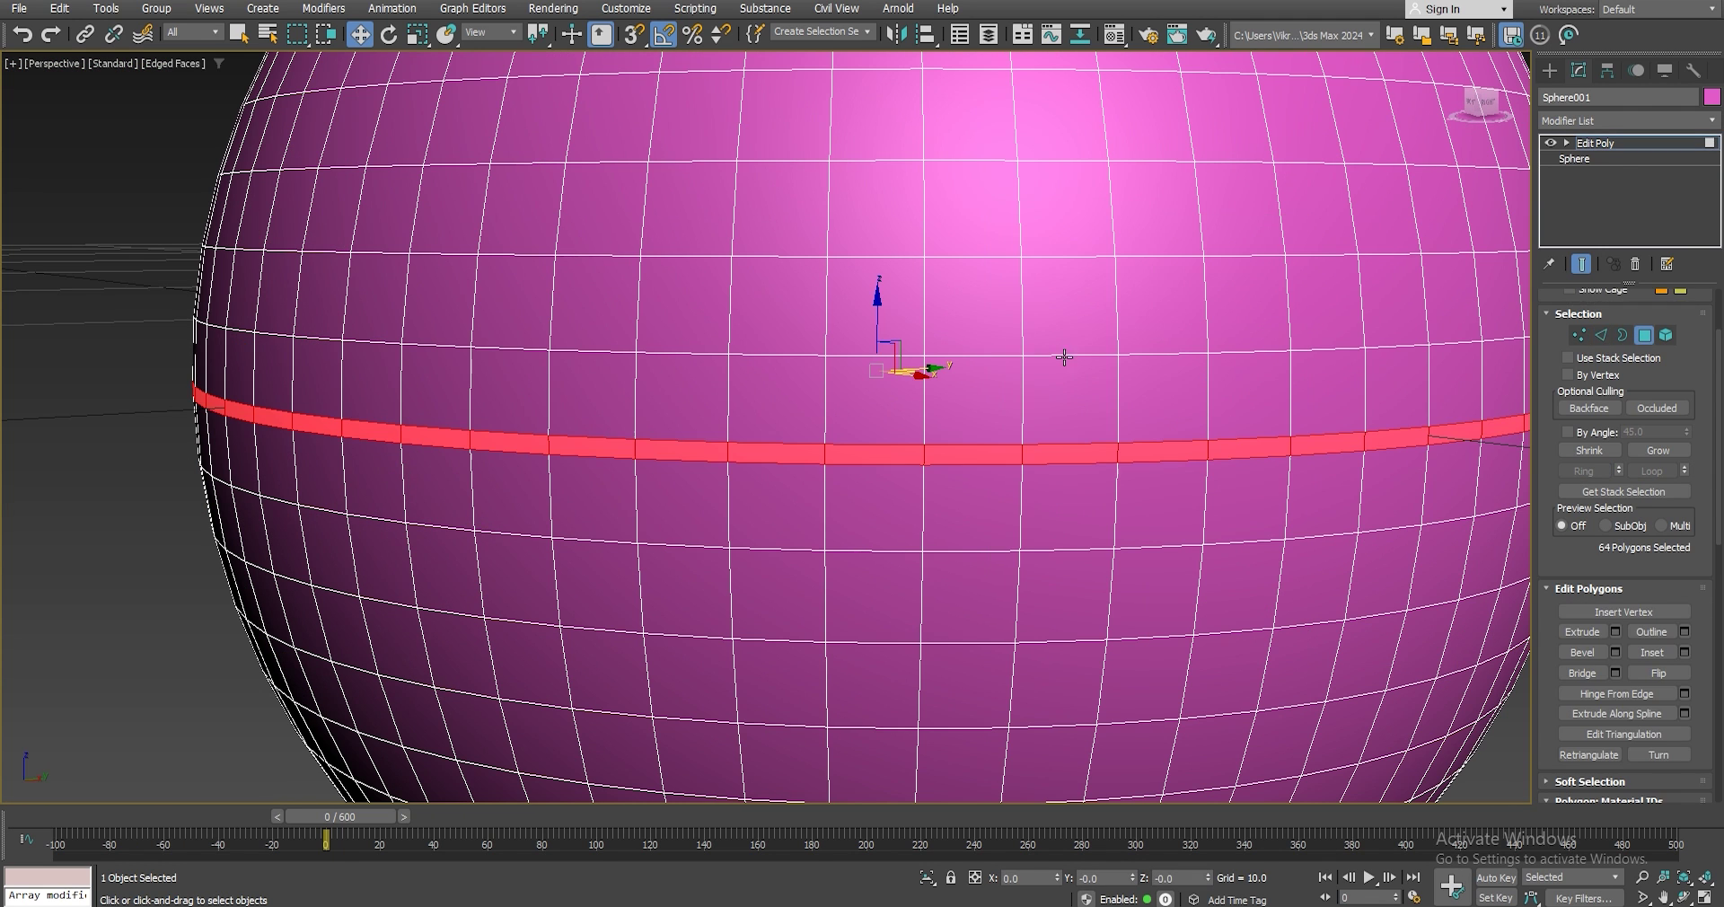
Extrude the equator band of polygons along local normals with a height of -0.1 to form a groove.
left_click(1616, 633)
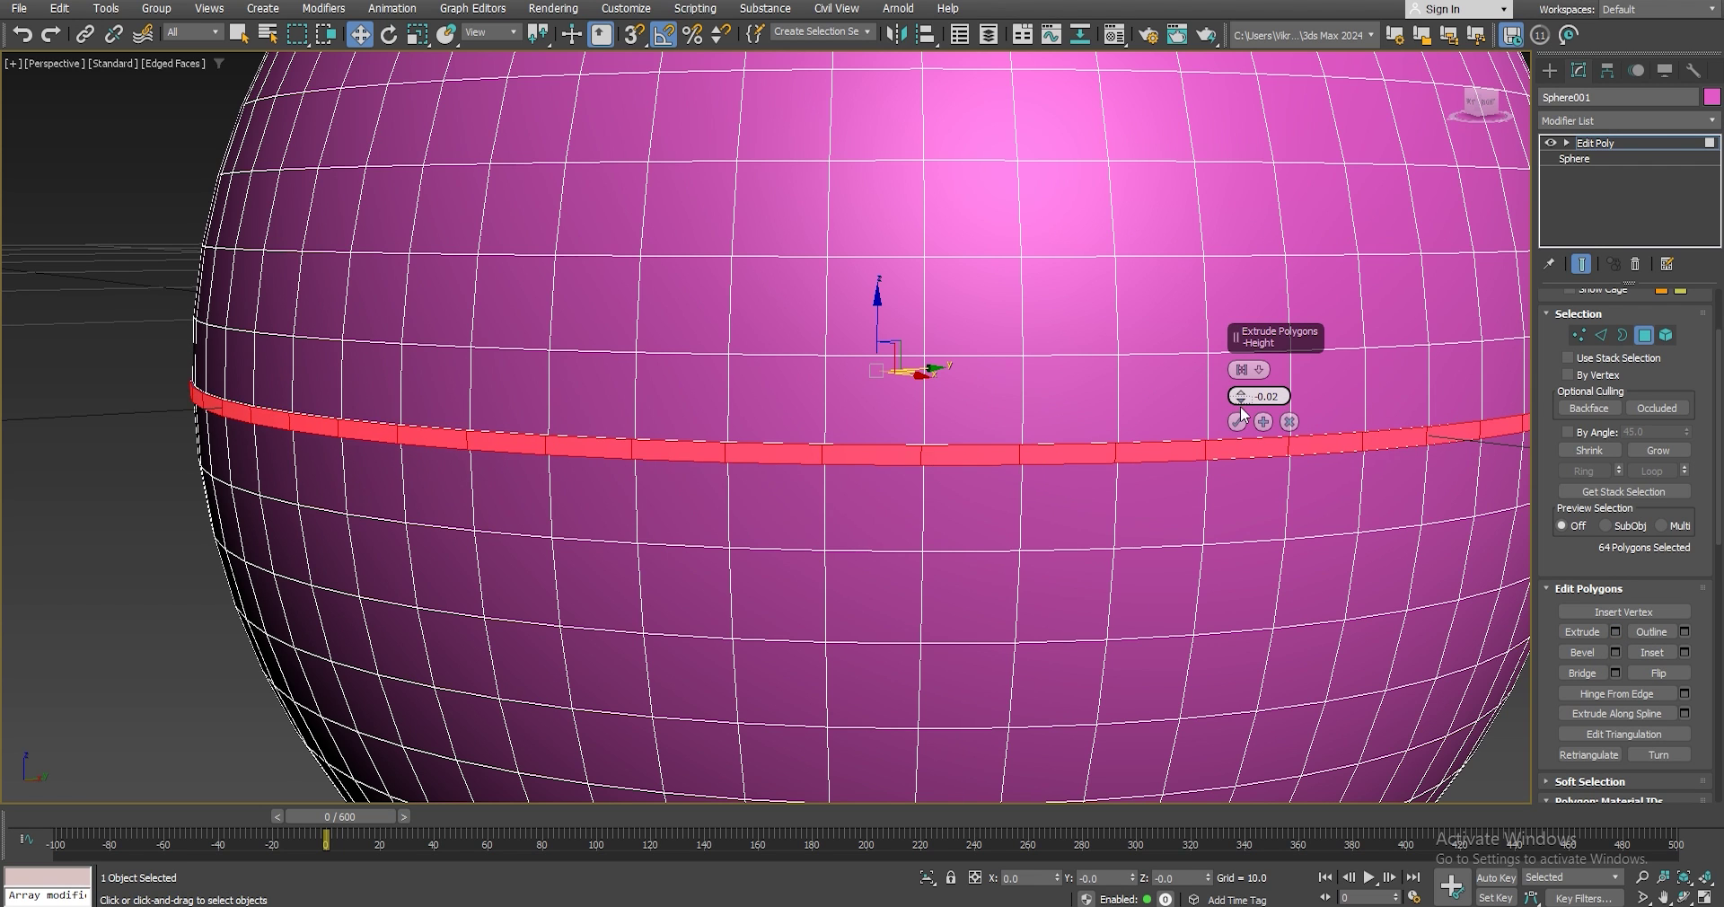
left_click_drag(1242, 403, 1240, 403)
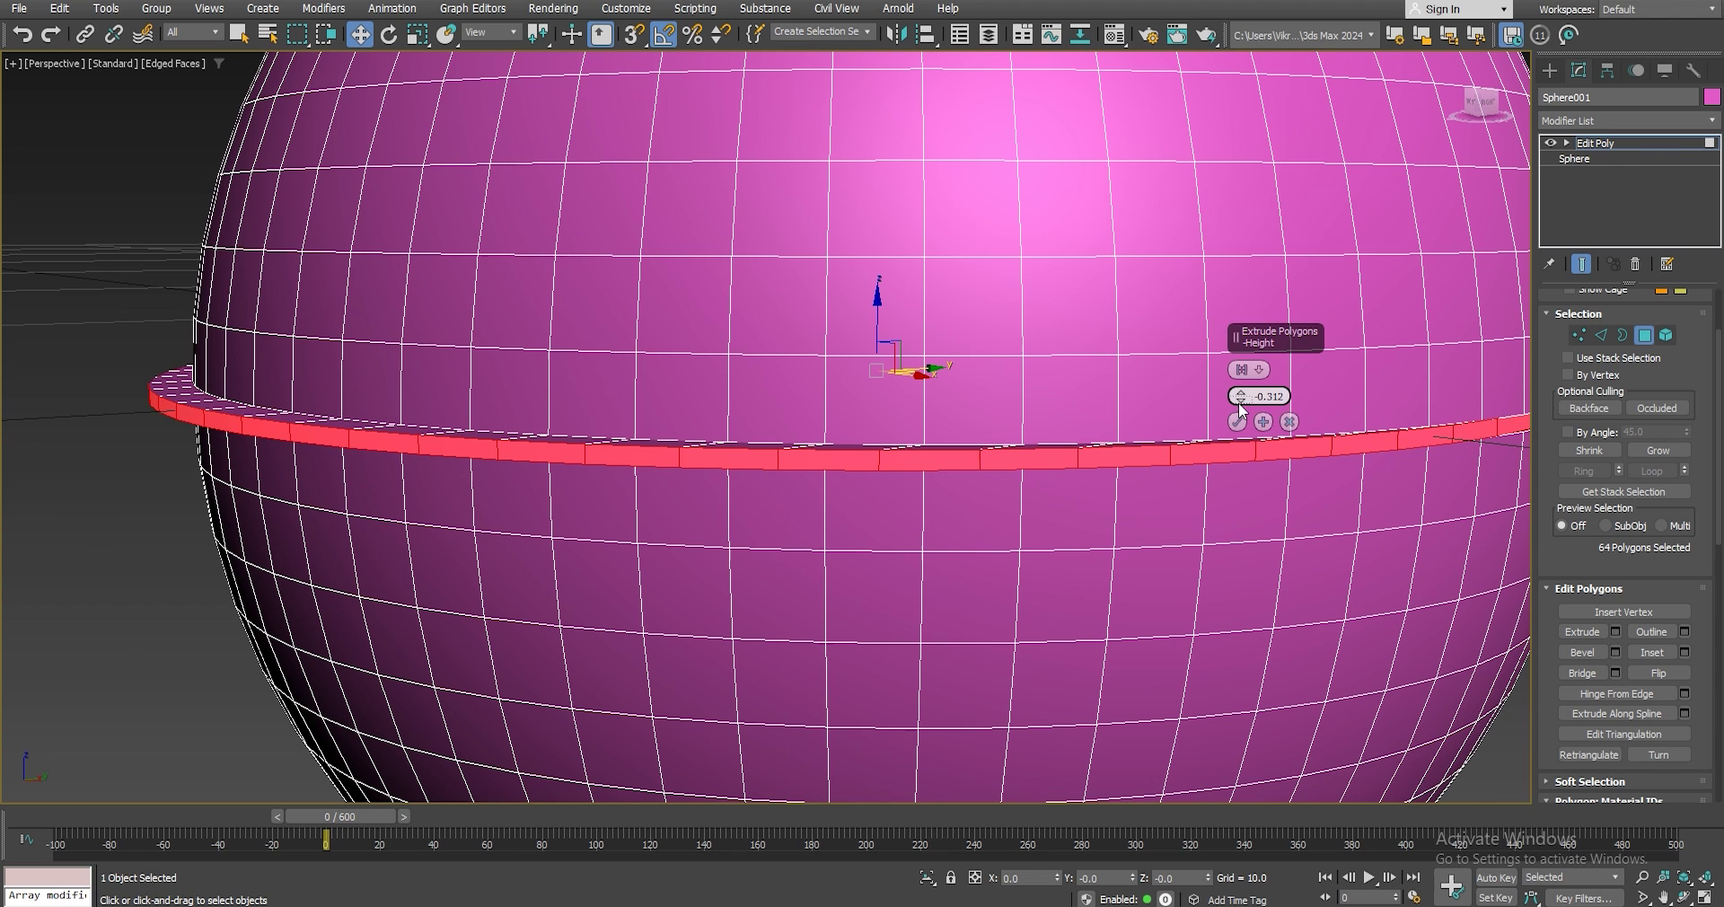
left_click(1242, 369)
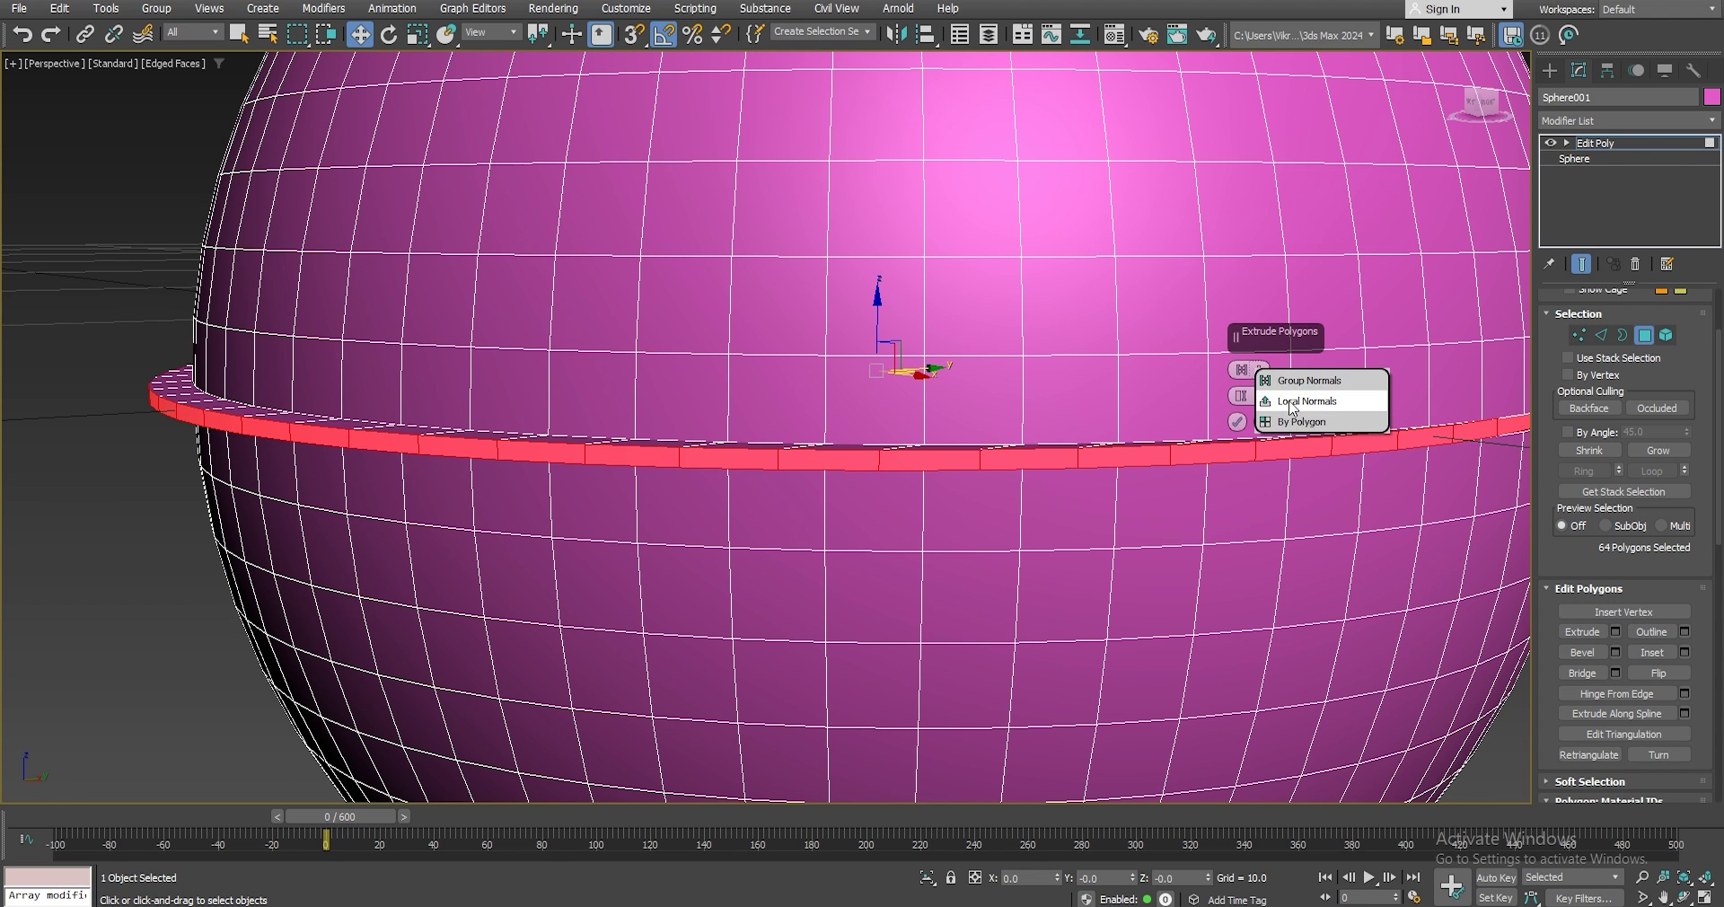
left_click(1290, 402)
middle_click_drag(836, 454, 663, 423, "alt")
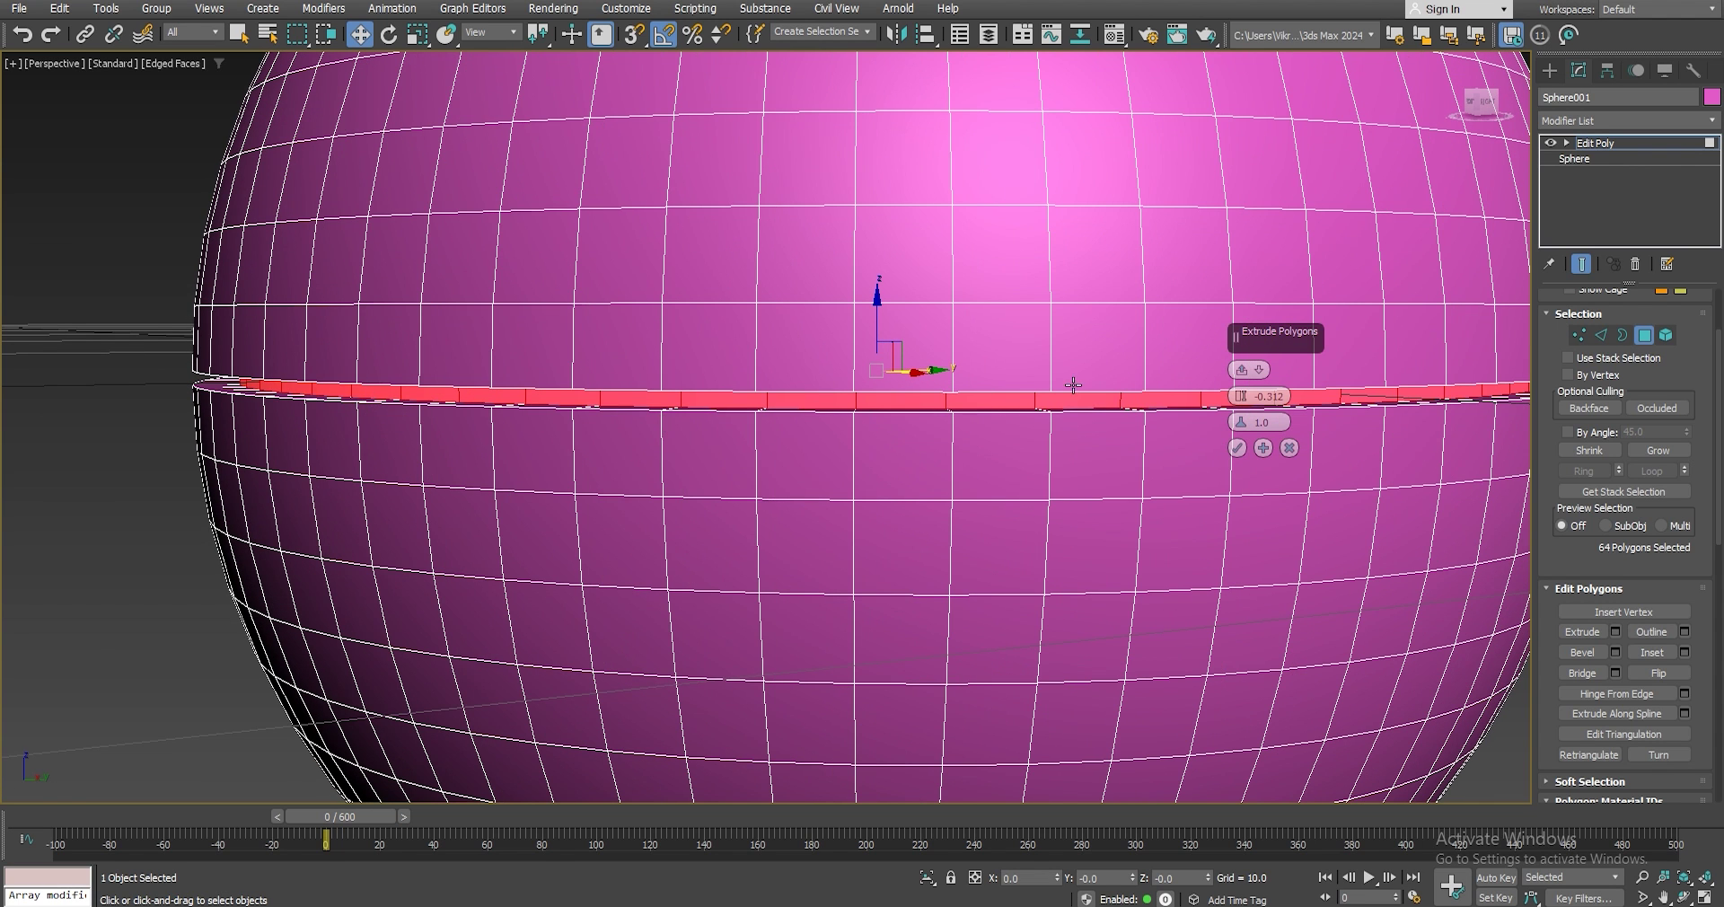
left_click_drag(1266, 396, 1287, 396)
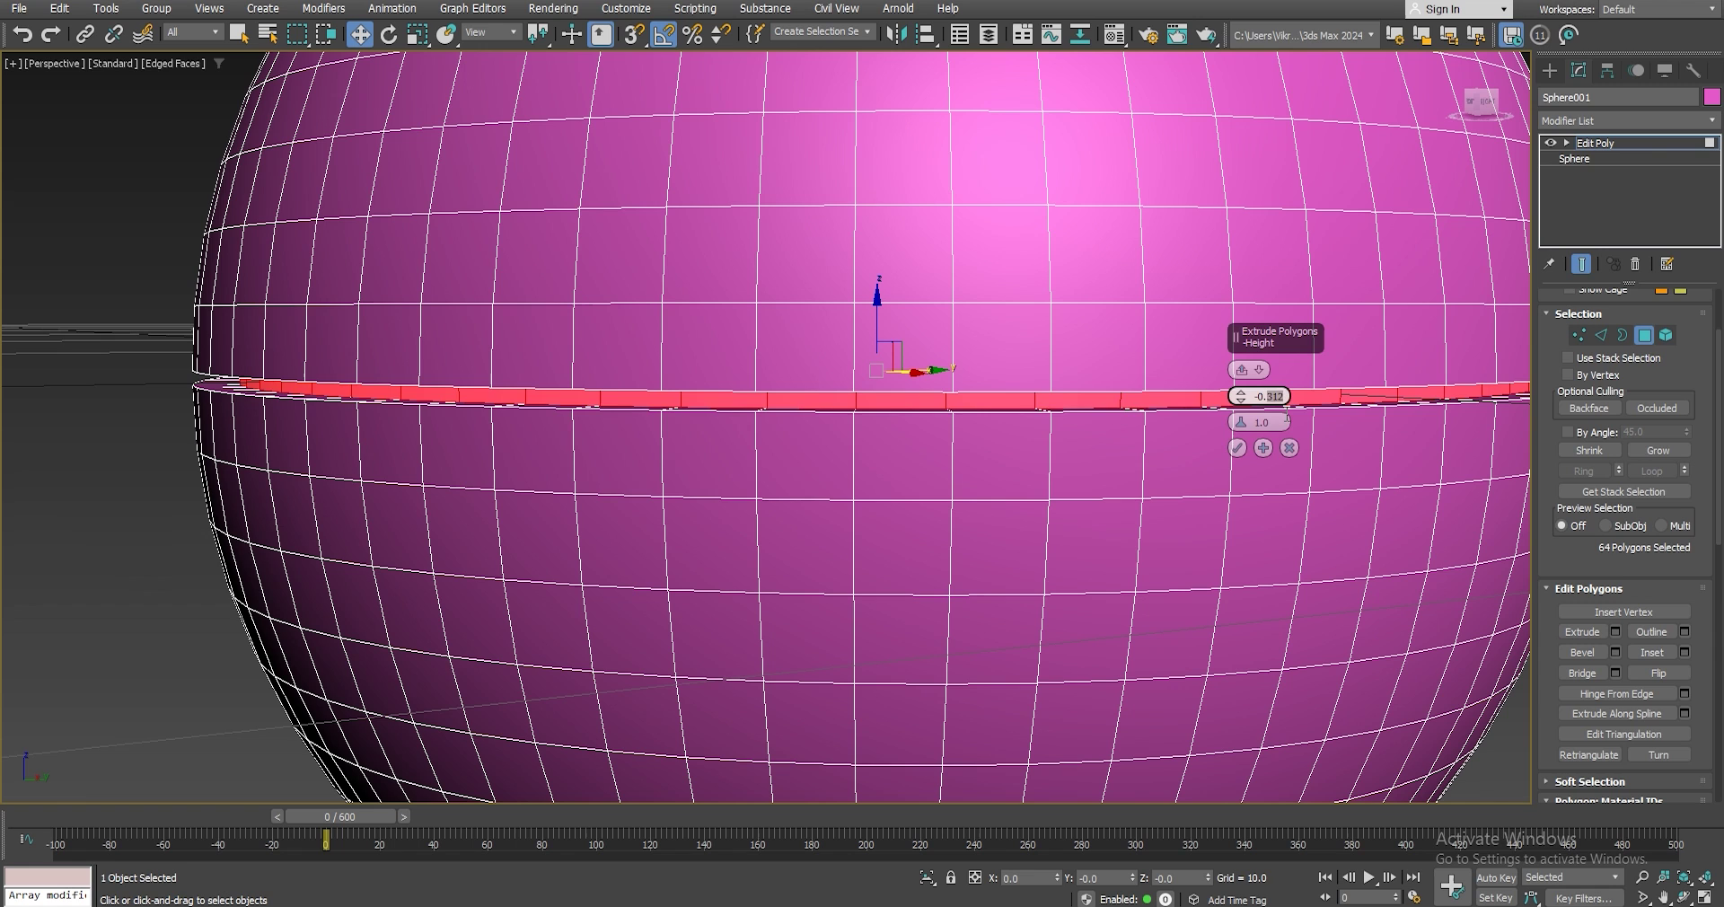
type("15")
key("Return")
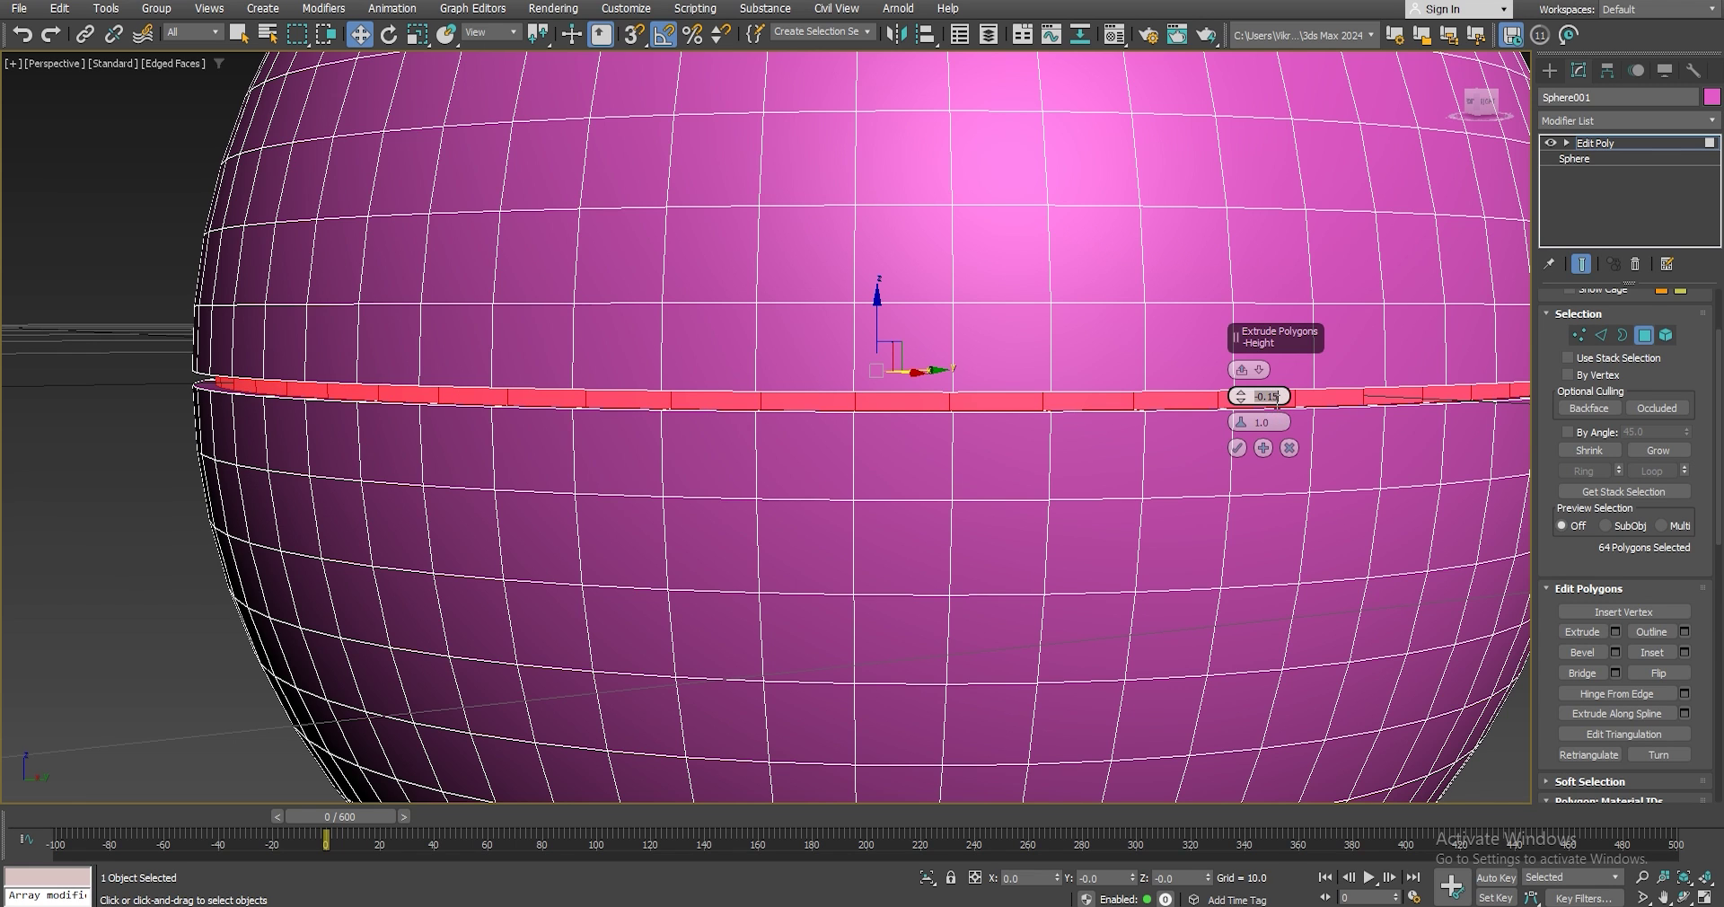
left_click(1277, 401)
key("BackSpace")
left_click(1237, 449)
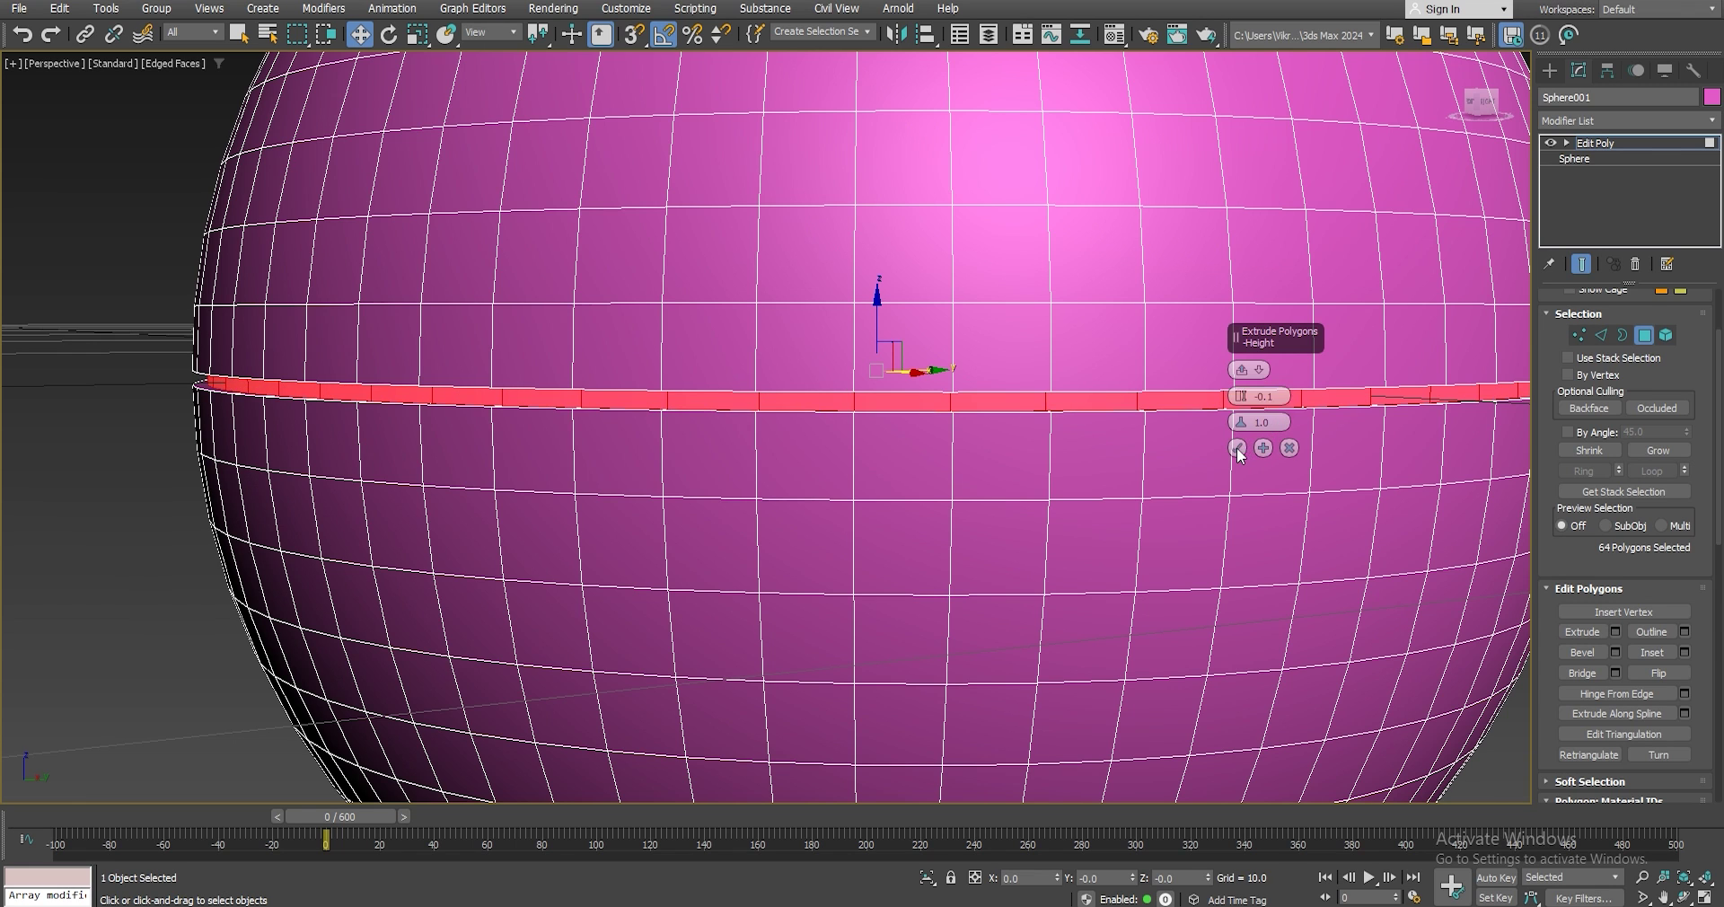
Select the upper and lower outer edge loops of the groove and chamfer them by 0.05 with 0 segments.
middle_click_drag(254, 400, 270, 392, "alt")
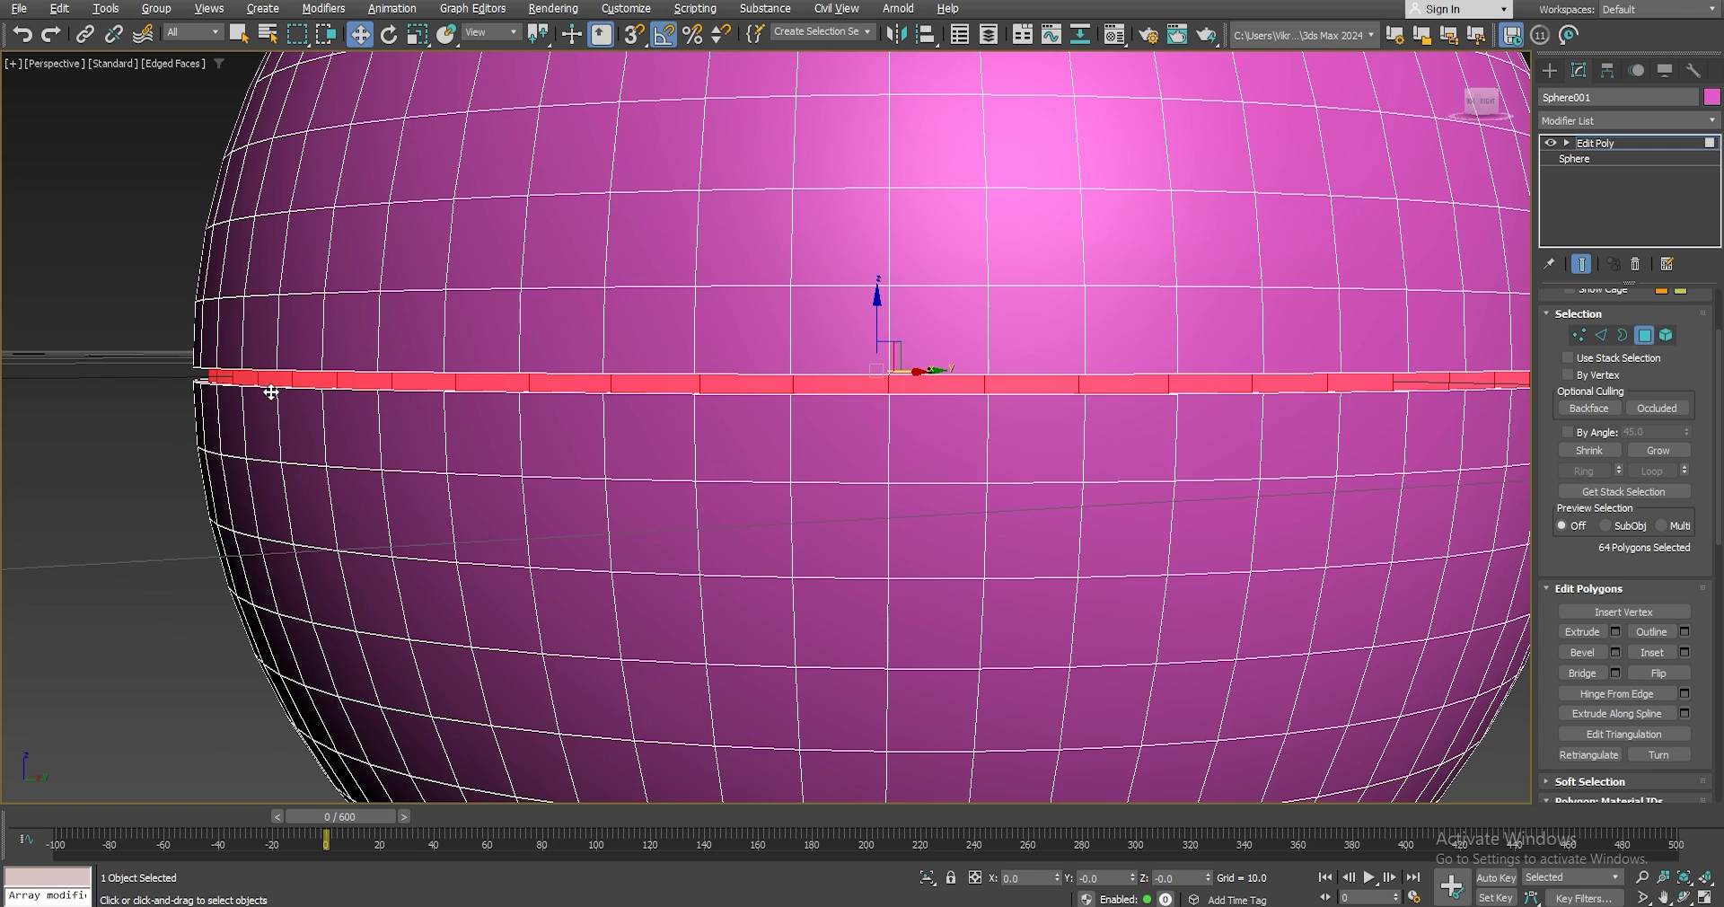
scroll(220, 362, "up", 3)
left_click(1601, 335)
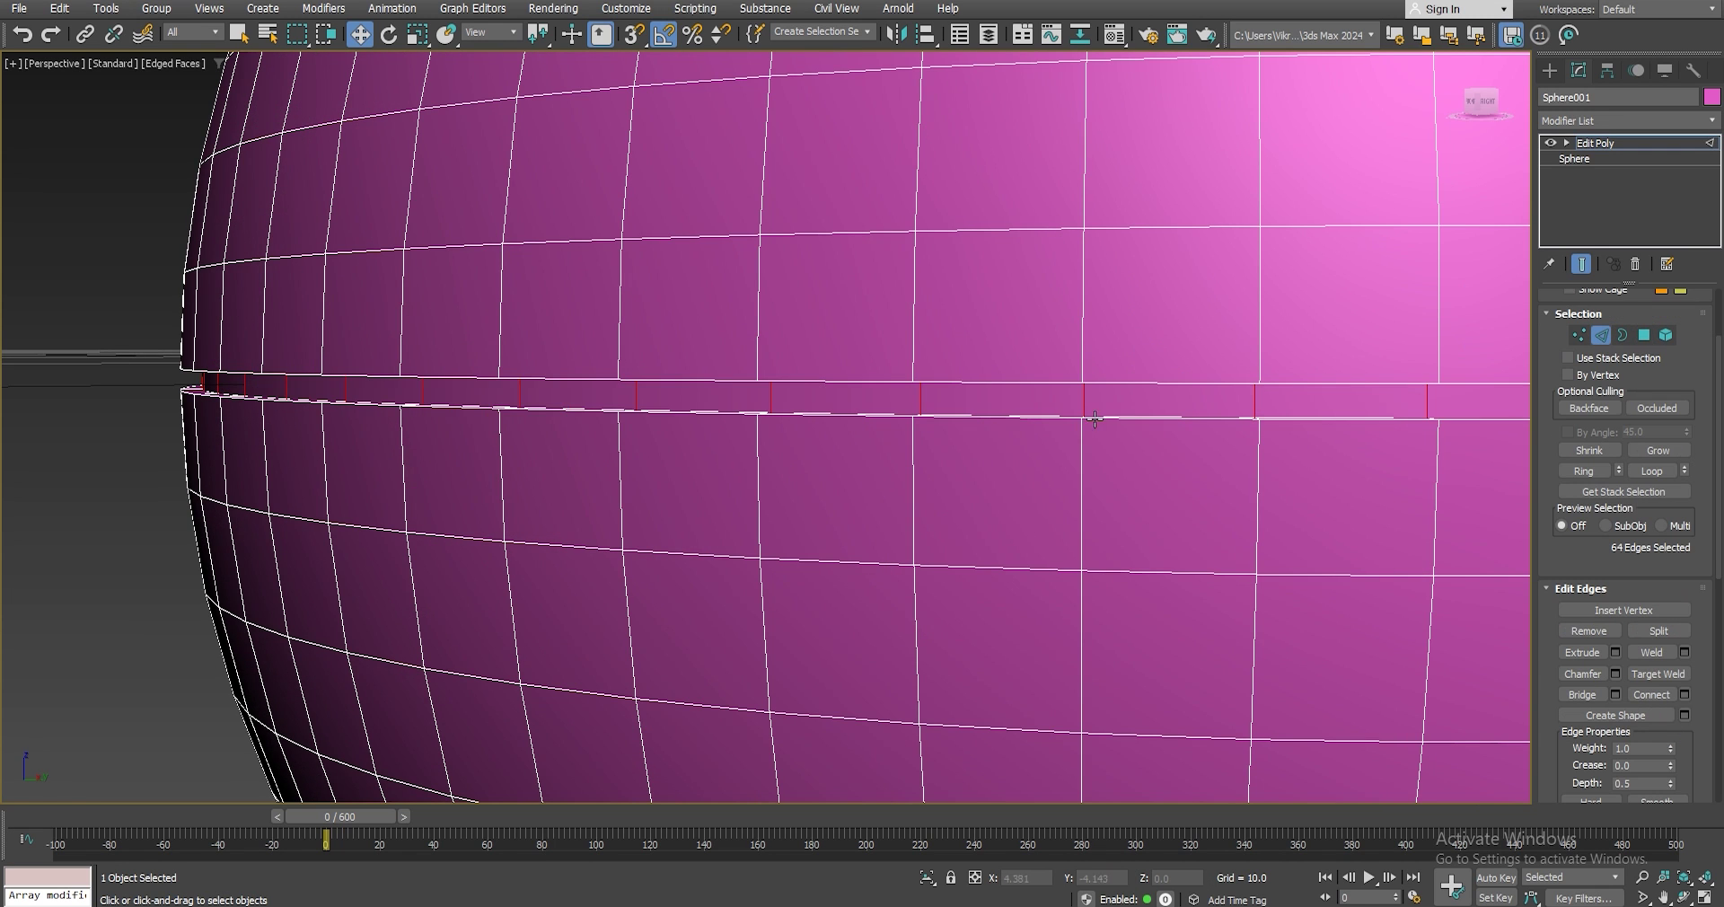
middle_click_drag(1095, 419, 86, 441, "alt")
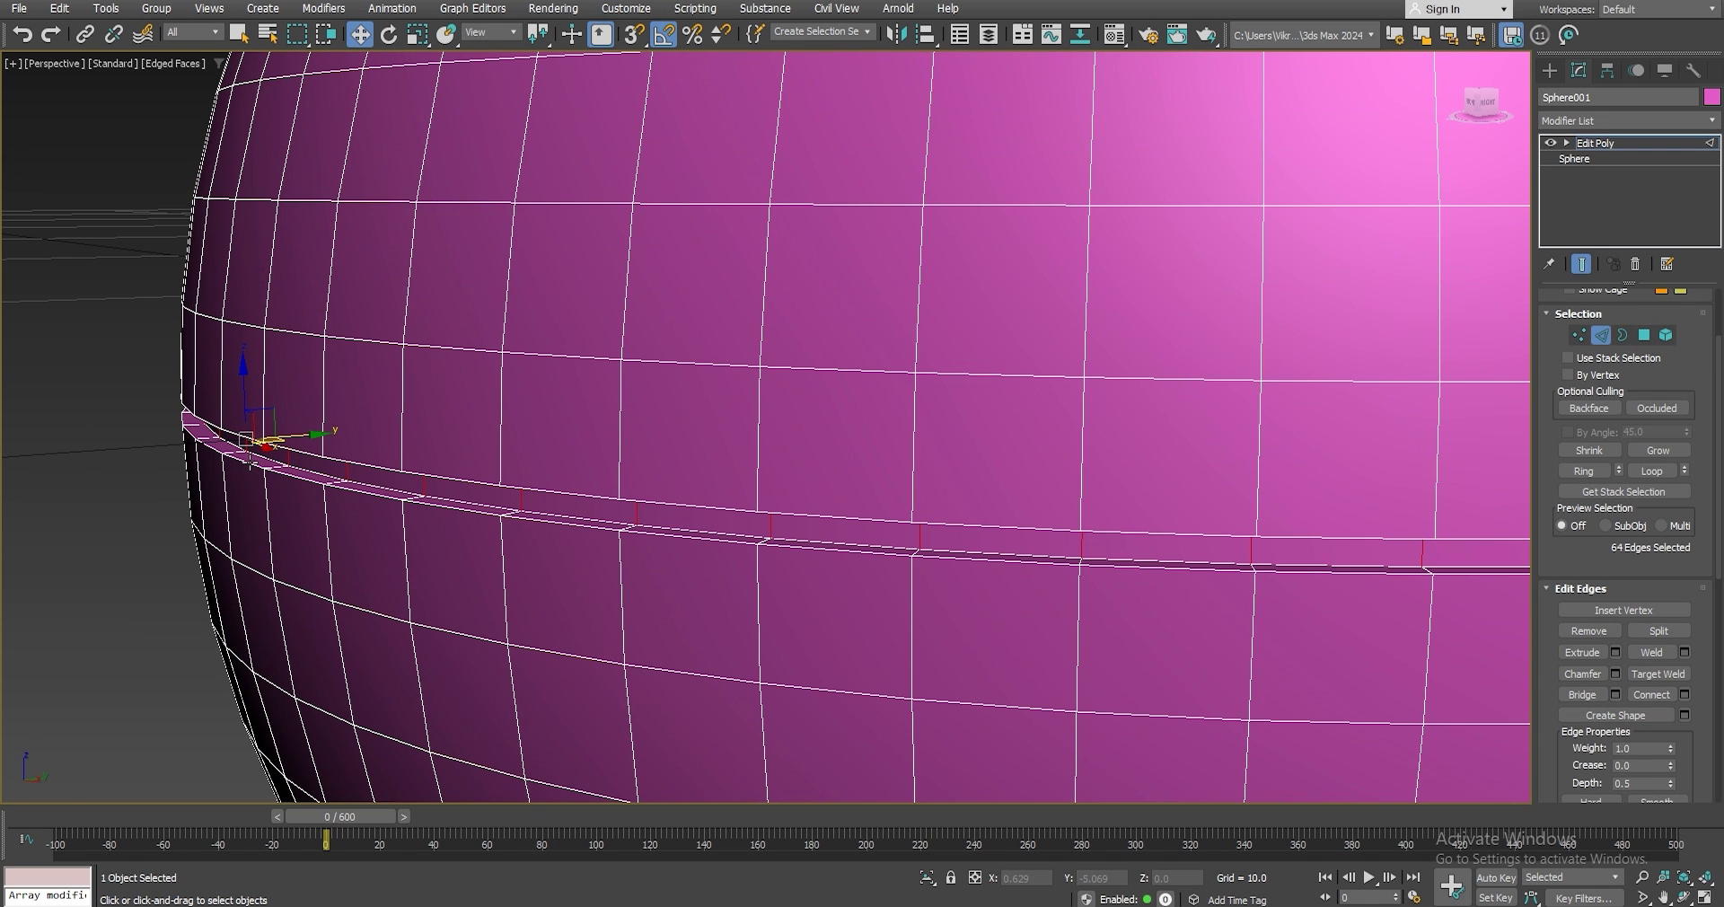
left_click(249, 463)
left_click(377, 464, "ctrl")
mouse_move(450, 476)
middle_mouse_down("alt")
mouse_move(445, 410)
mouse_move(443, 474)
middle_mouse_up("alt")
left_click(1642, 472)
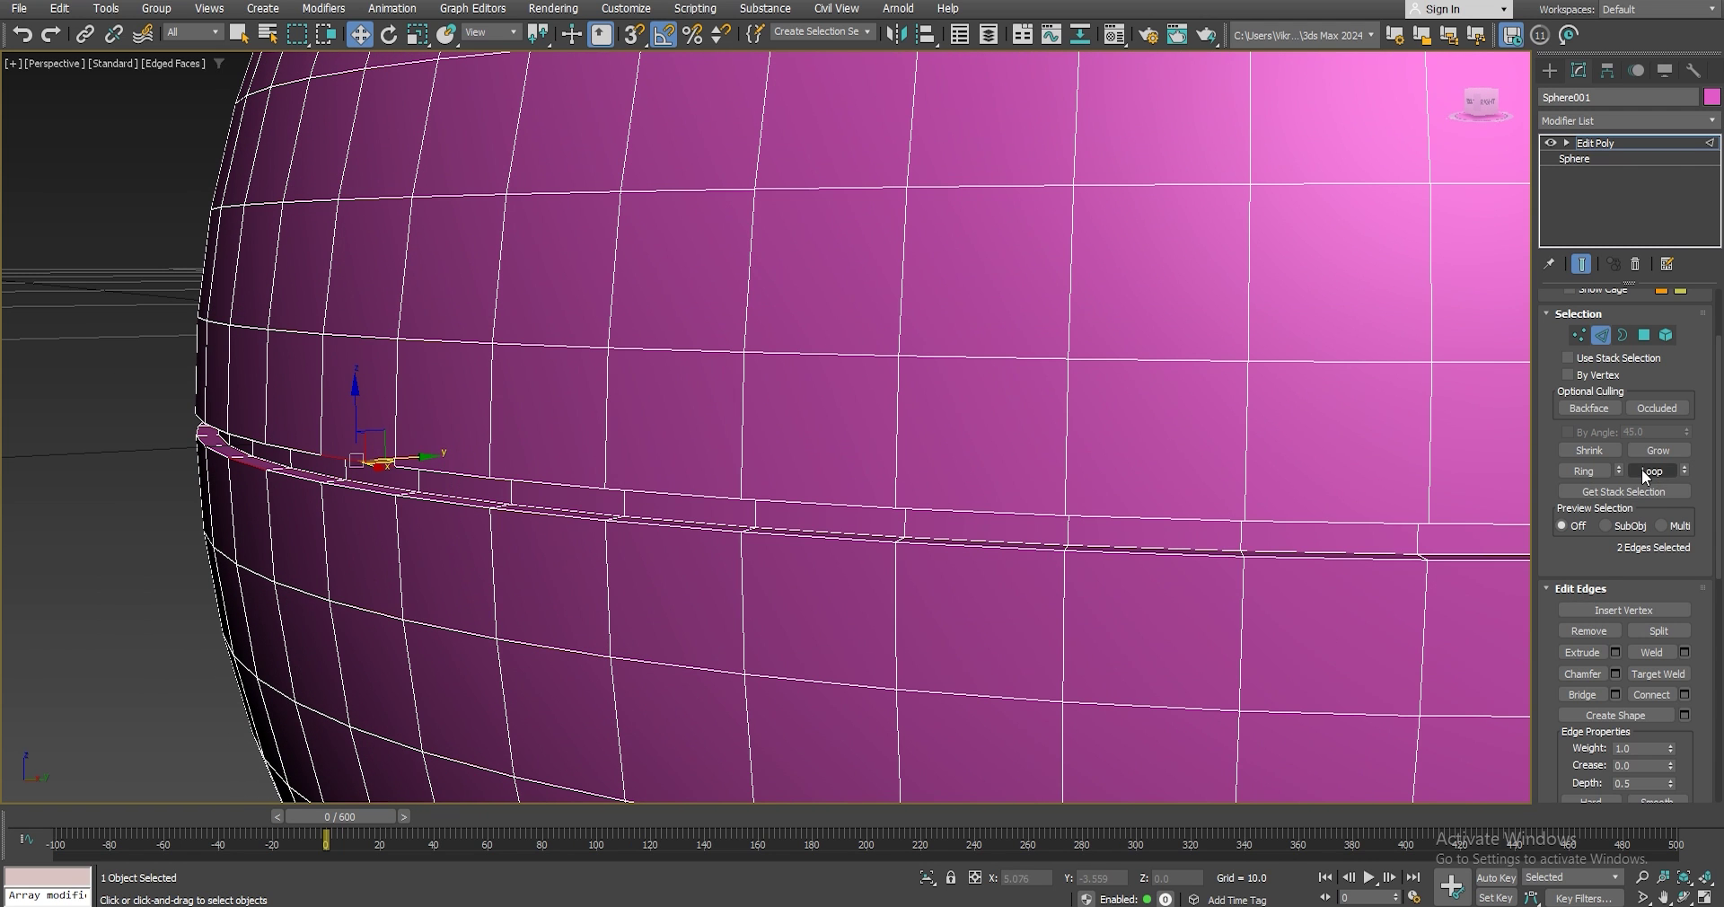
left_click(1641, 469)
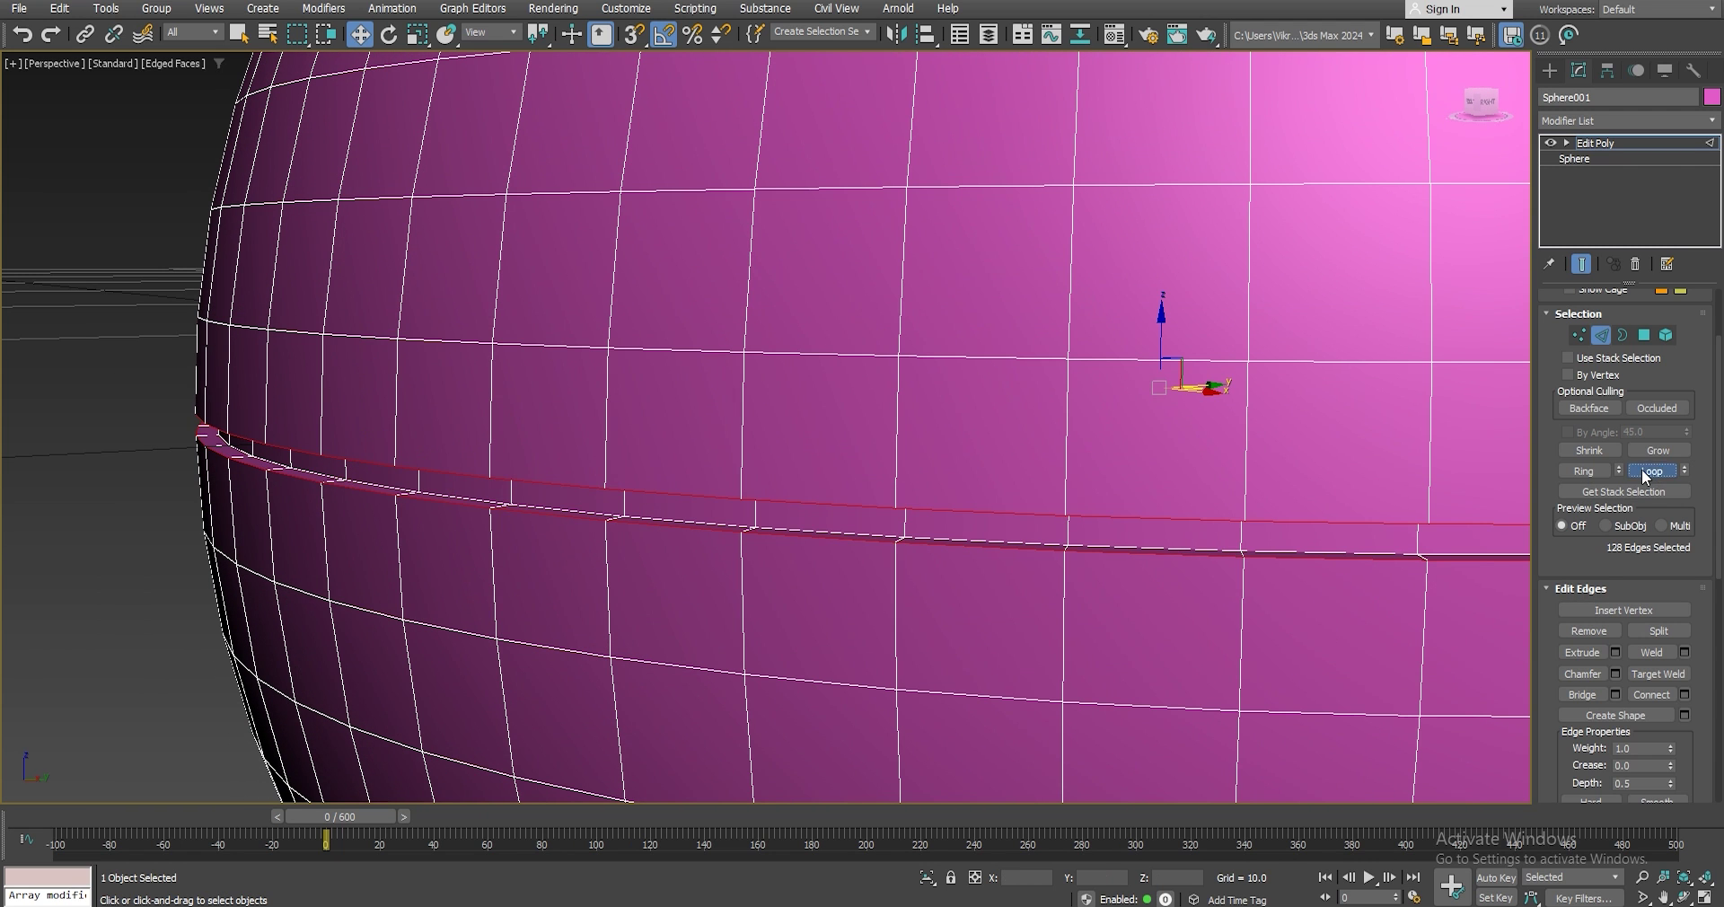
left_click(1615, 674)
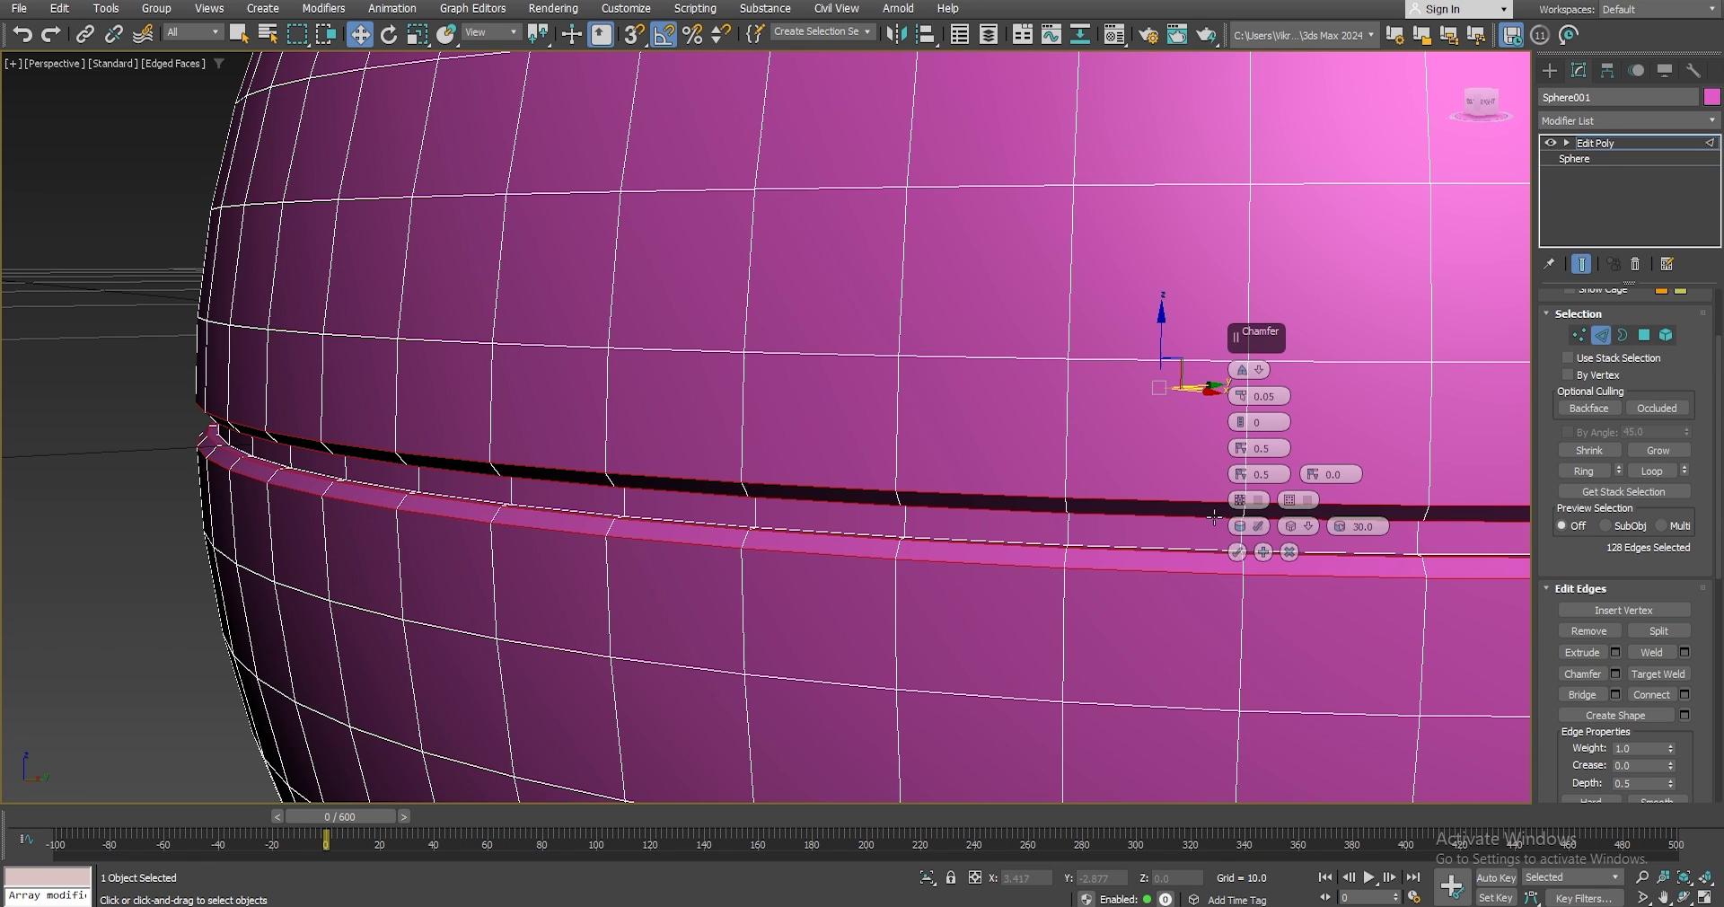
left_click(1237, 551)
scroll(978, 520, "down", 4)
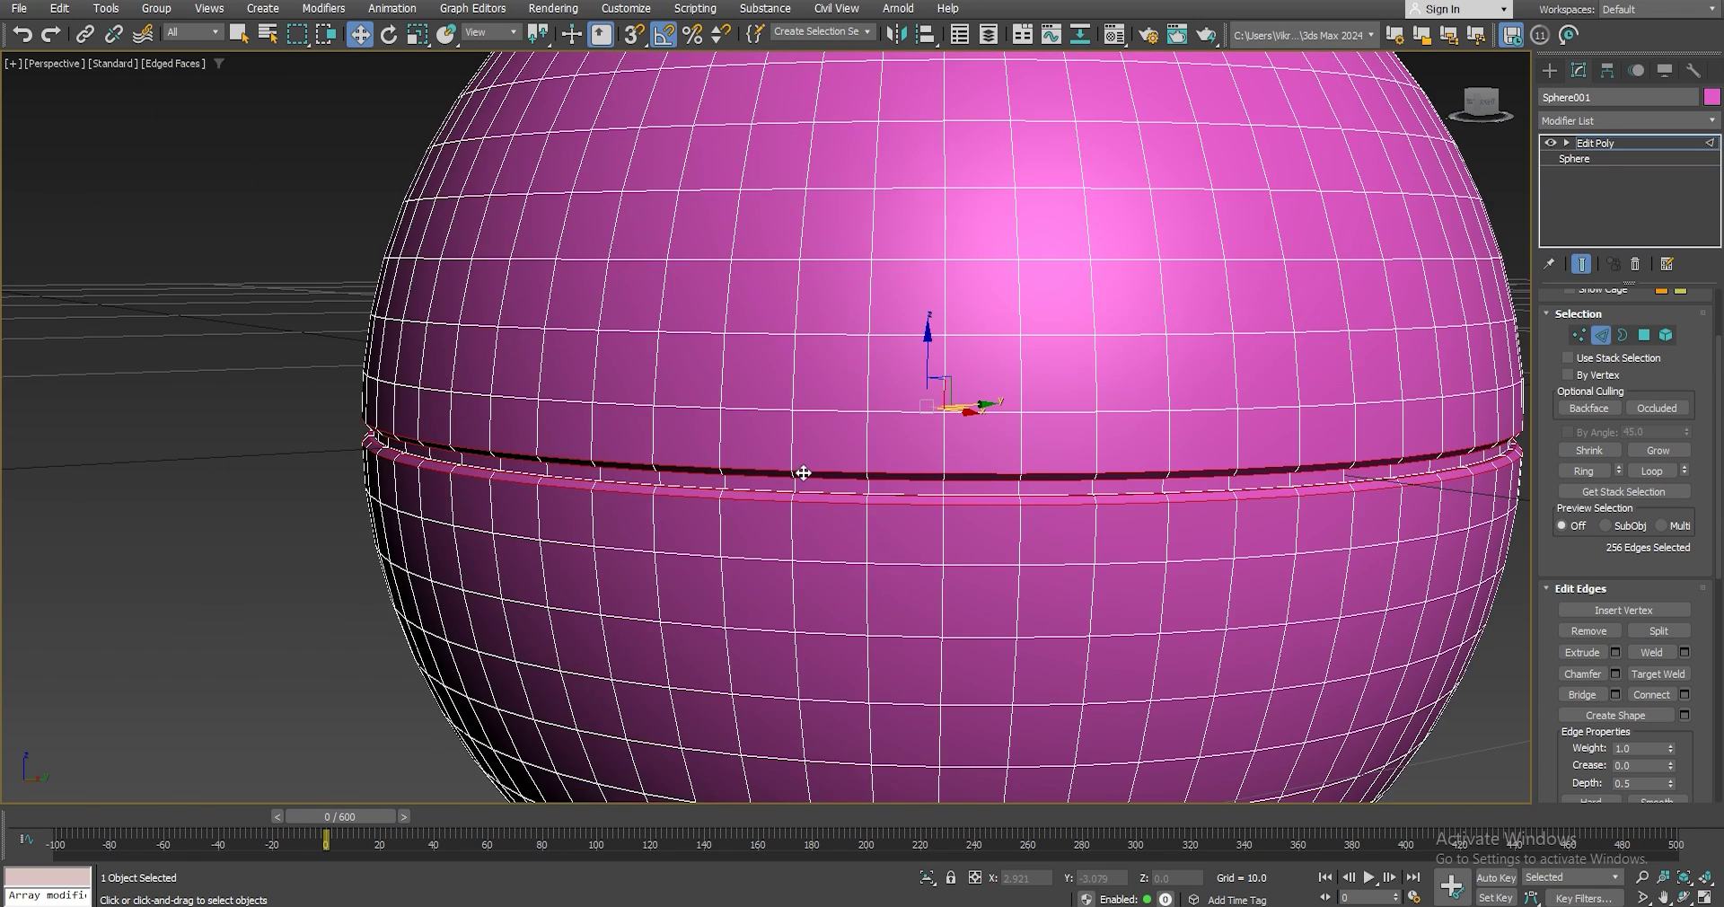
Select the polygons of the sphere's upper half in the maximized front view and assign them material ID 1.
scroll(803, 472, "down", 4)
left_click(1645, 335)
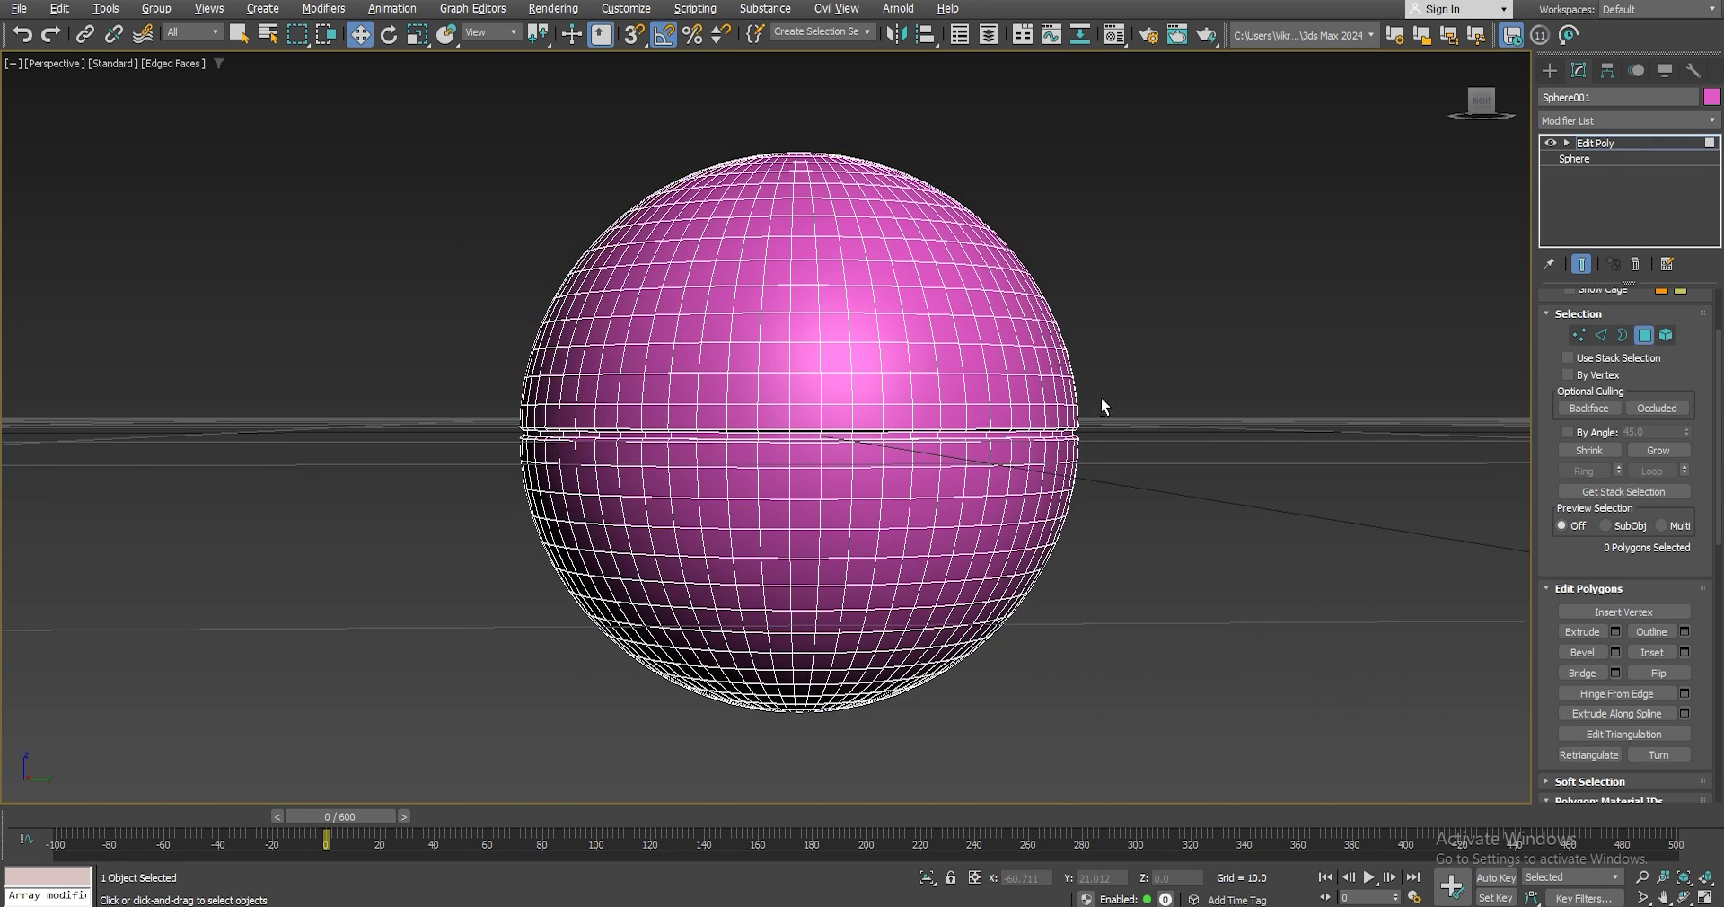
key("alt+w")
scroll(962, 111, "down", 2)
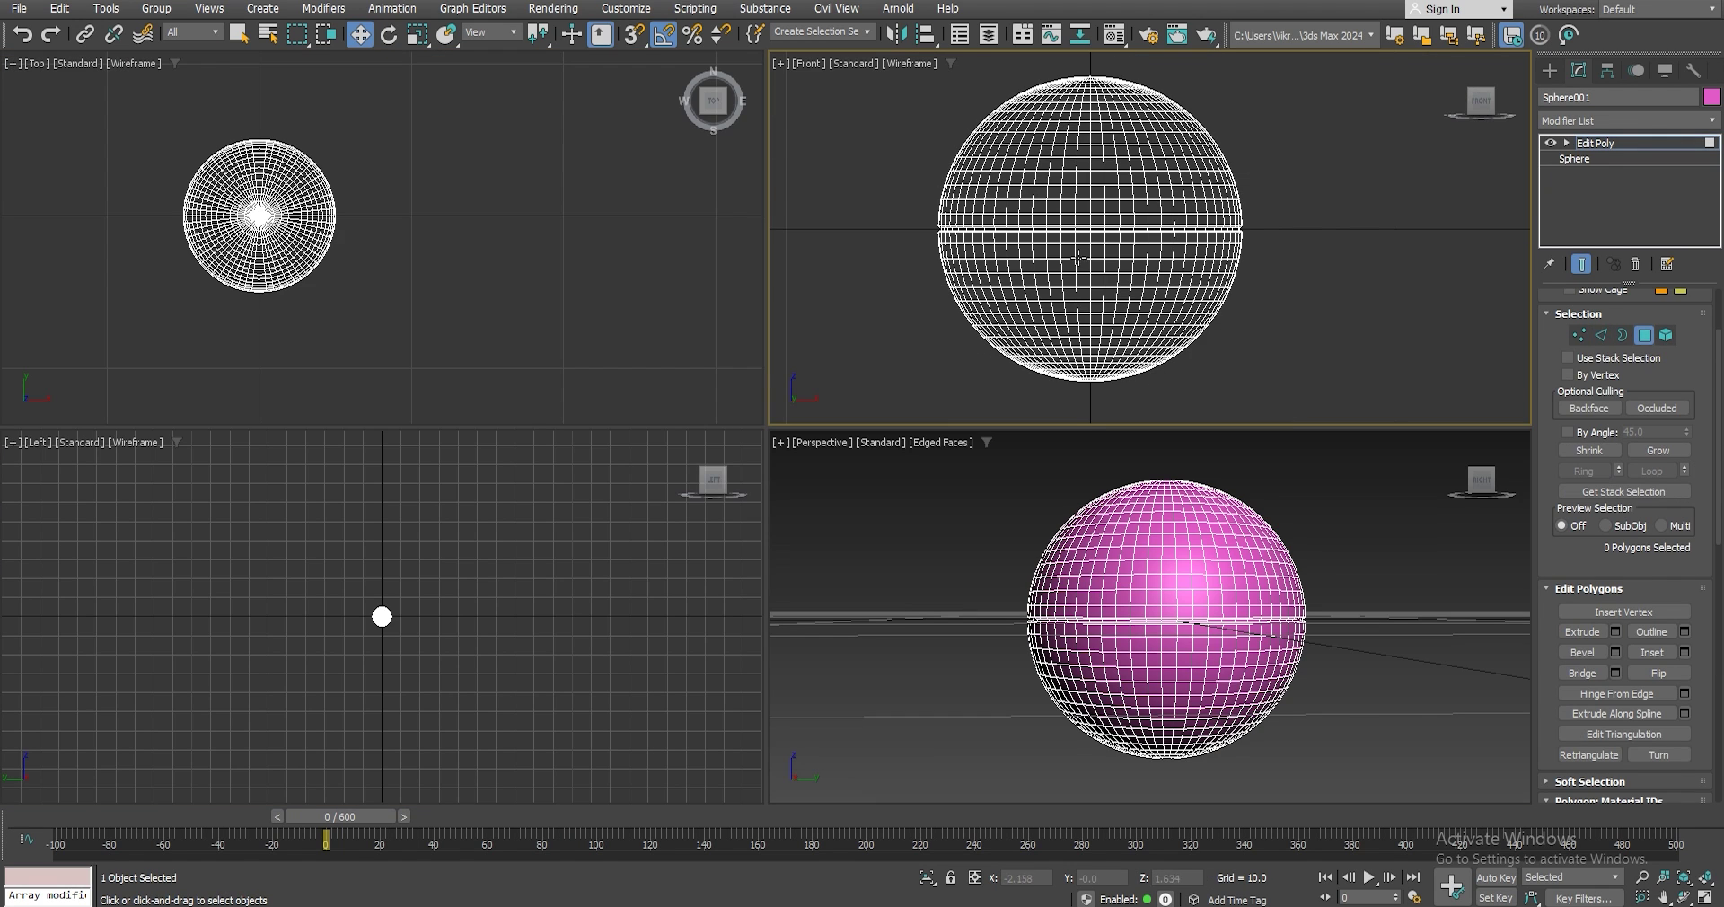
left_click(1705, 896)
middle_click_drag(657, 393, 728, 373)
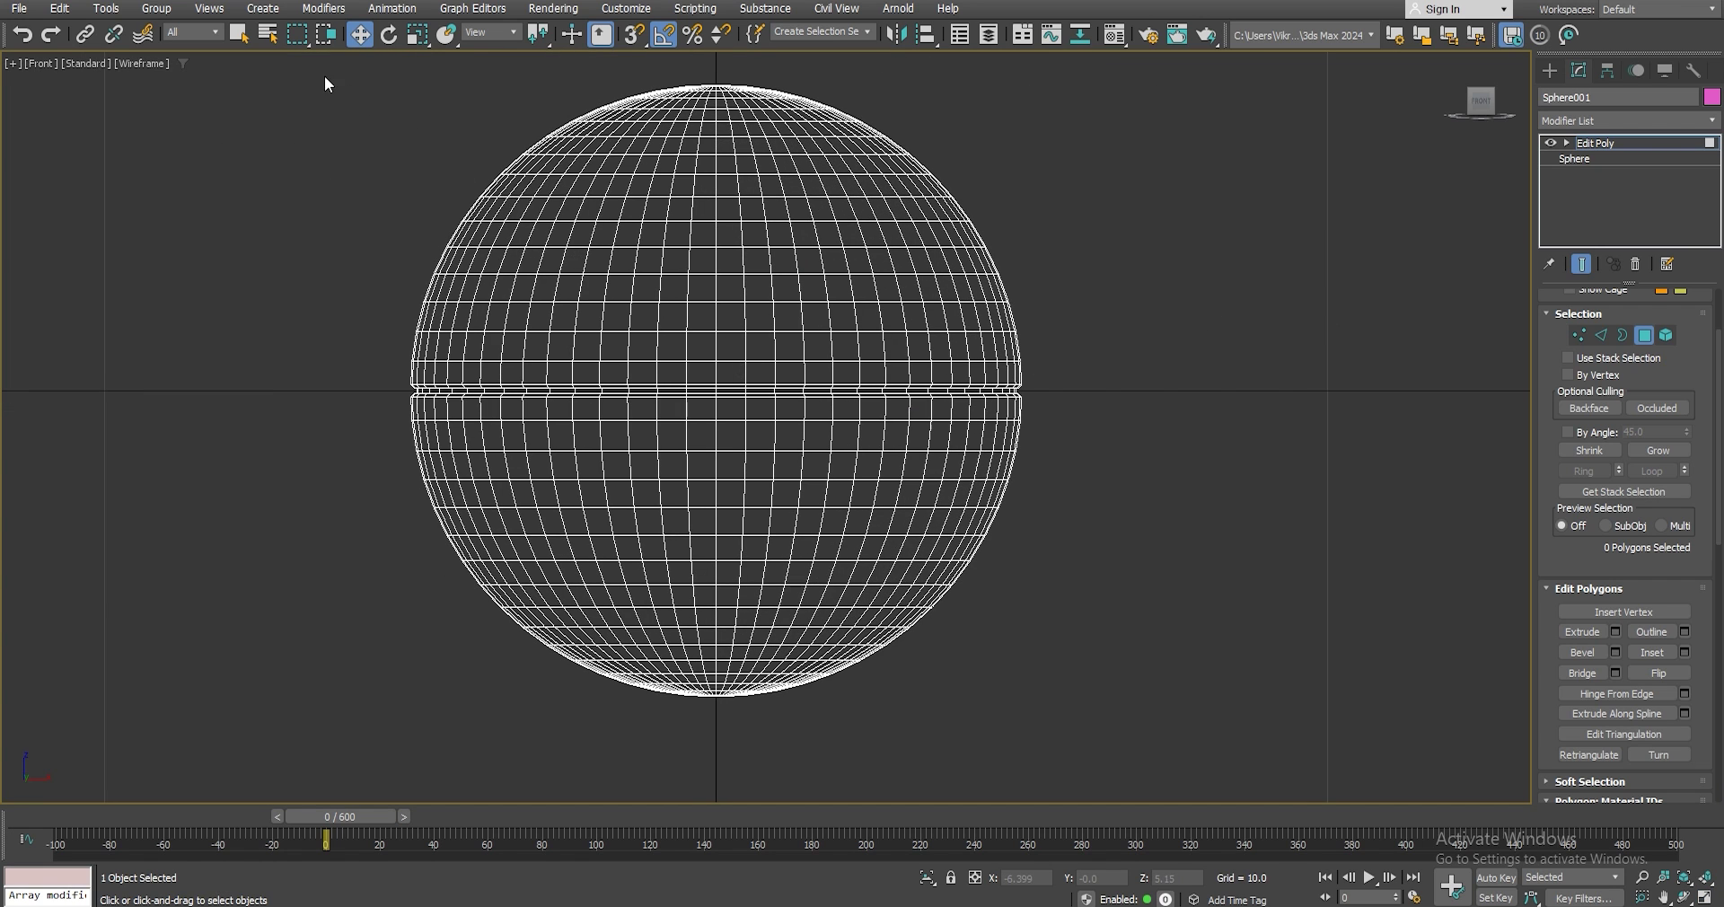
left_click_drag(406, 144, 723, 271)
left_click_drag(1034, 380, 1058, 394)
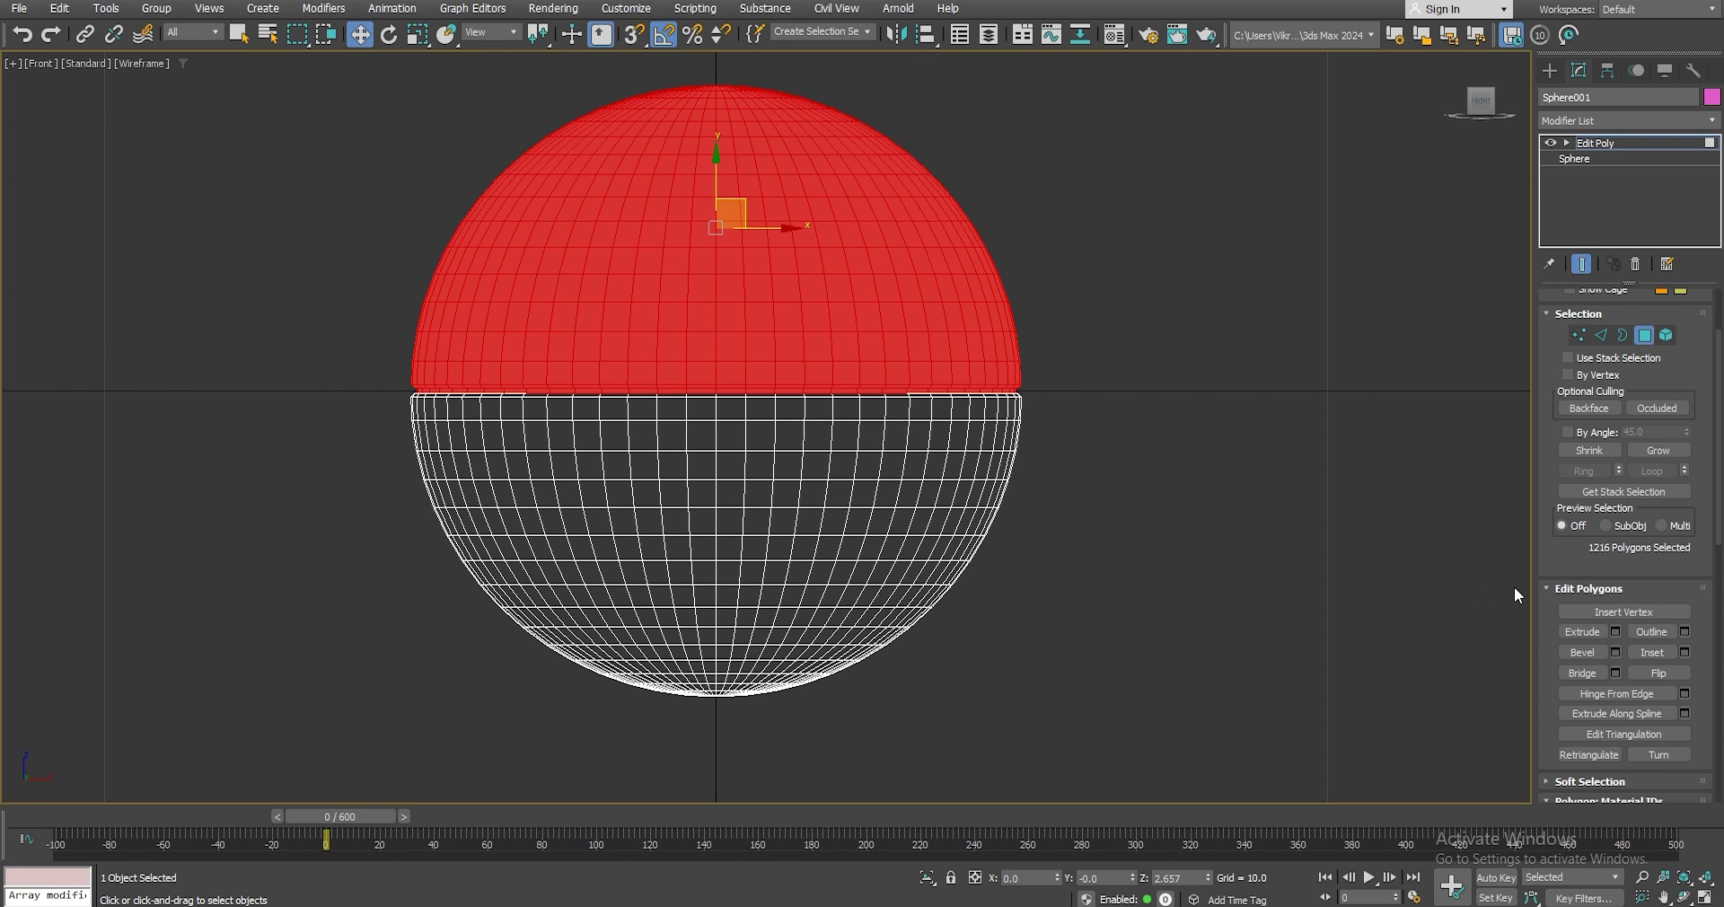
scroll(933, 395, "up", 6)
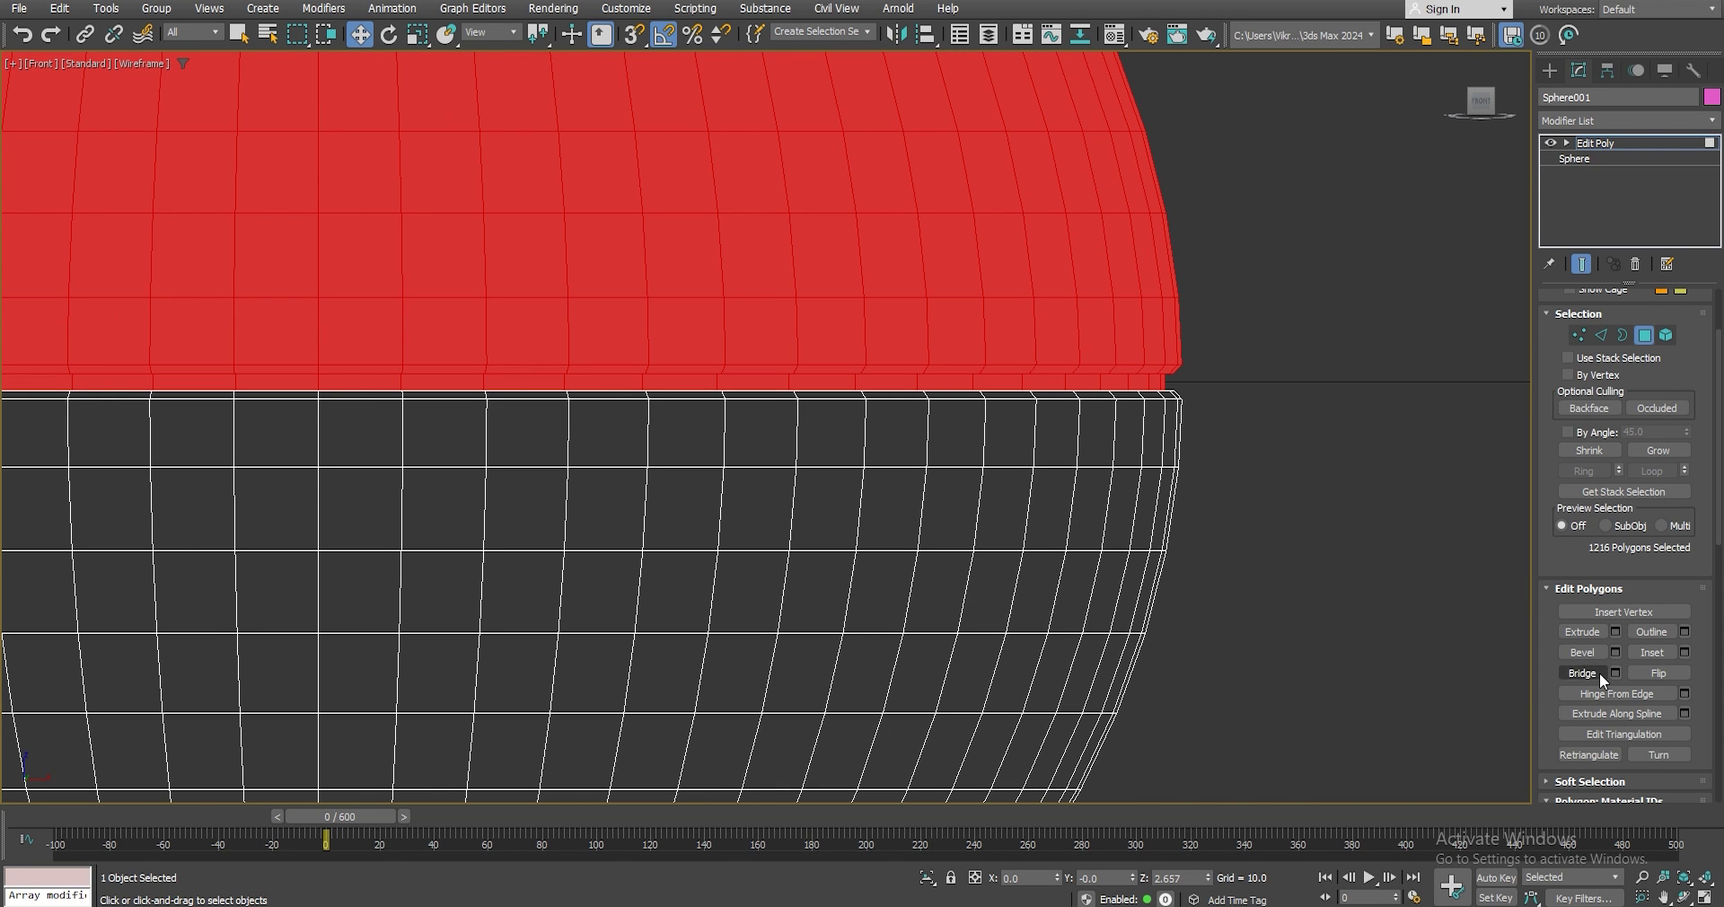
scroll(1598, 671, "down", 3)
left_click(1643, 603)
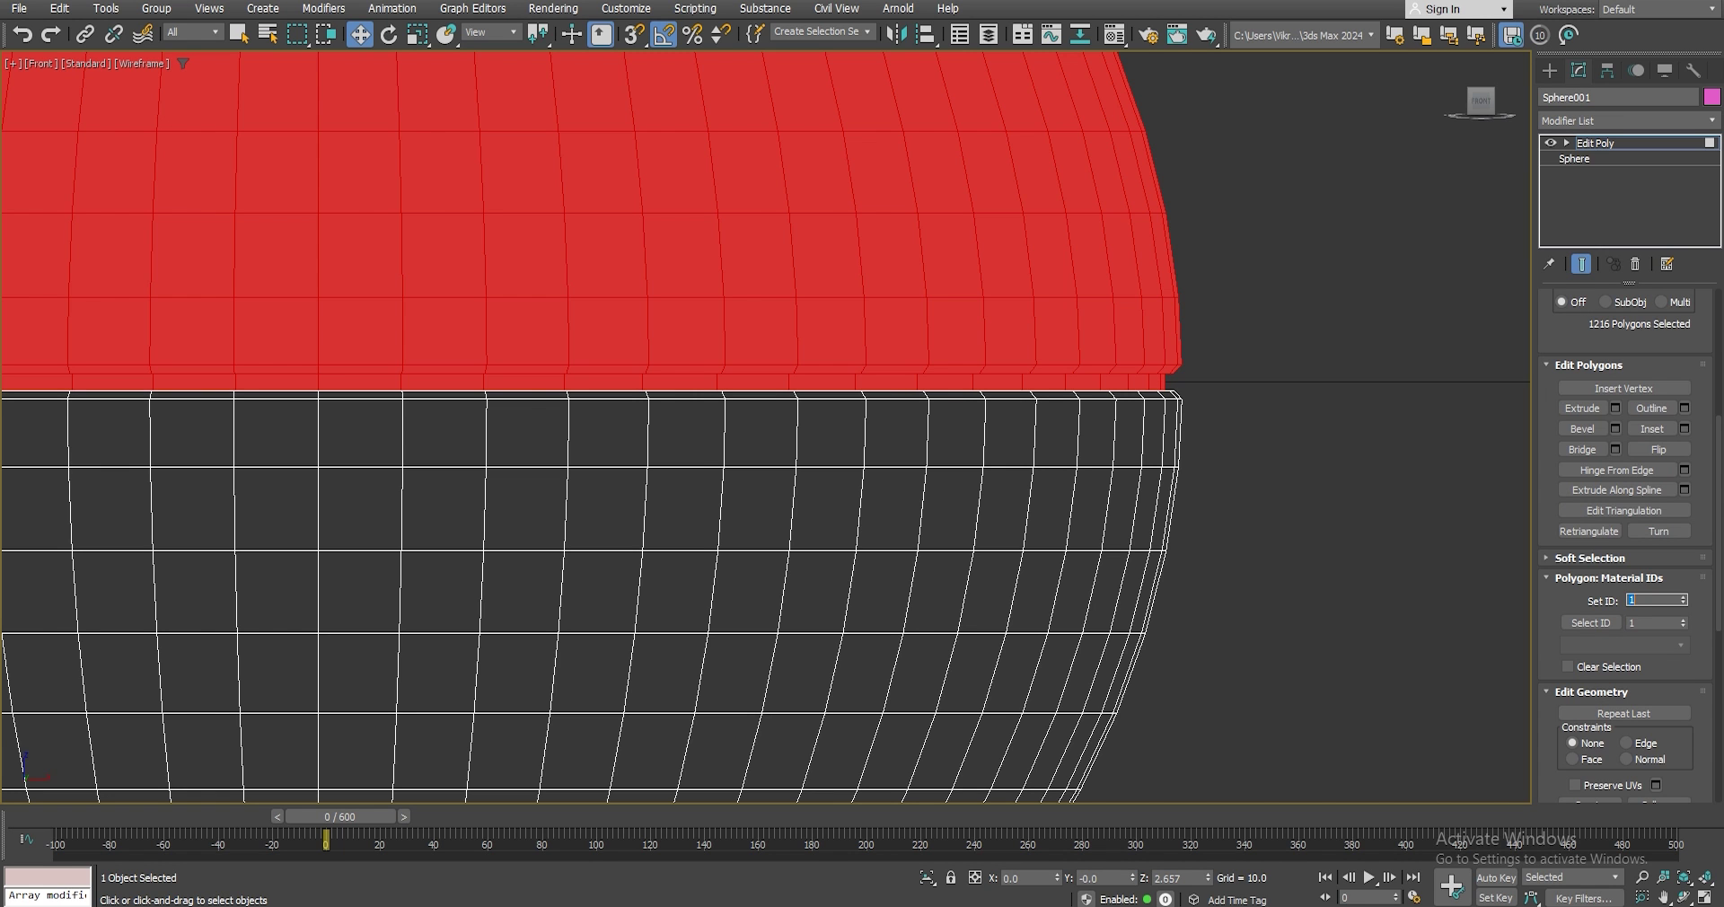
Invert the selection to the sphere's lower half, assign it material ID 2, and exit polygon editing.
scroll(988, 453, "down", 5)
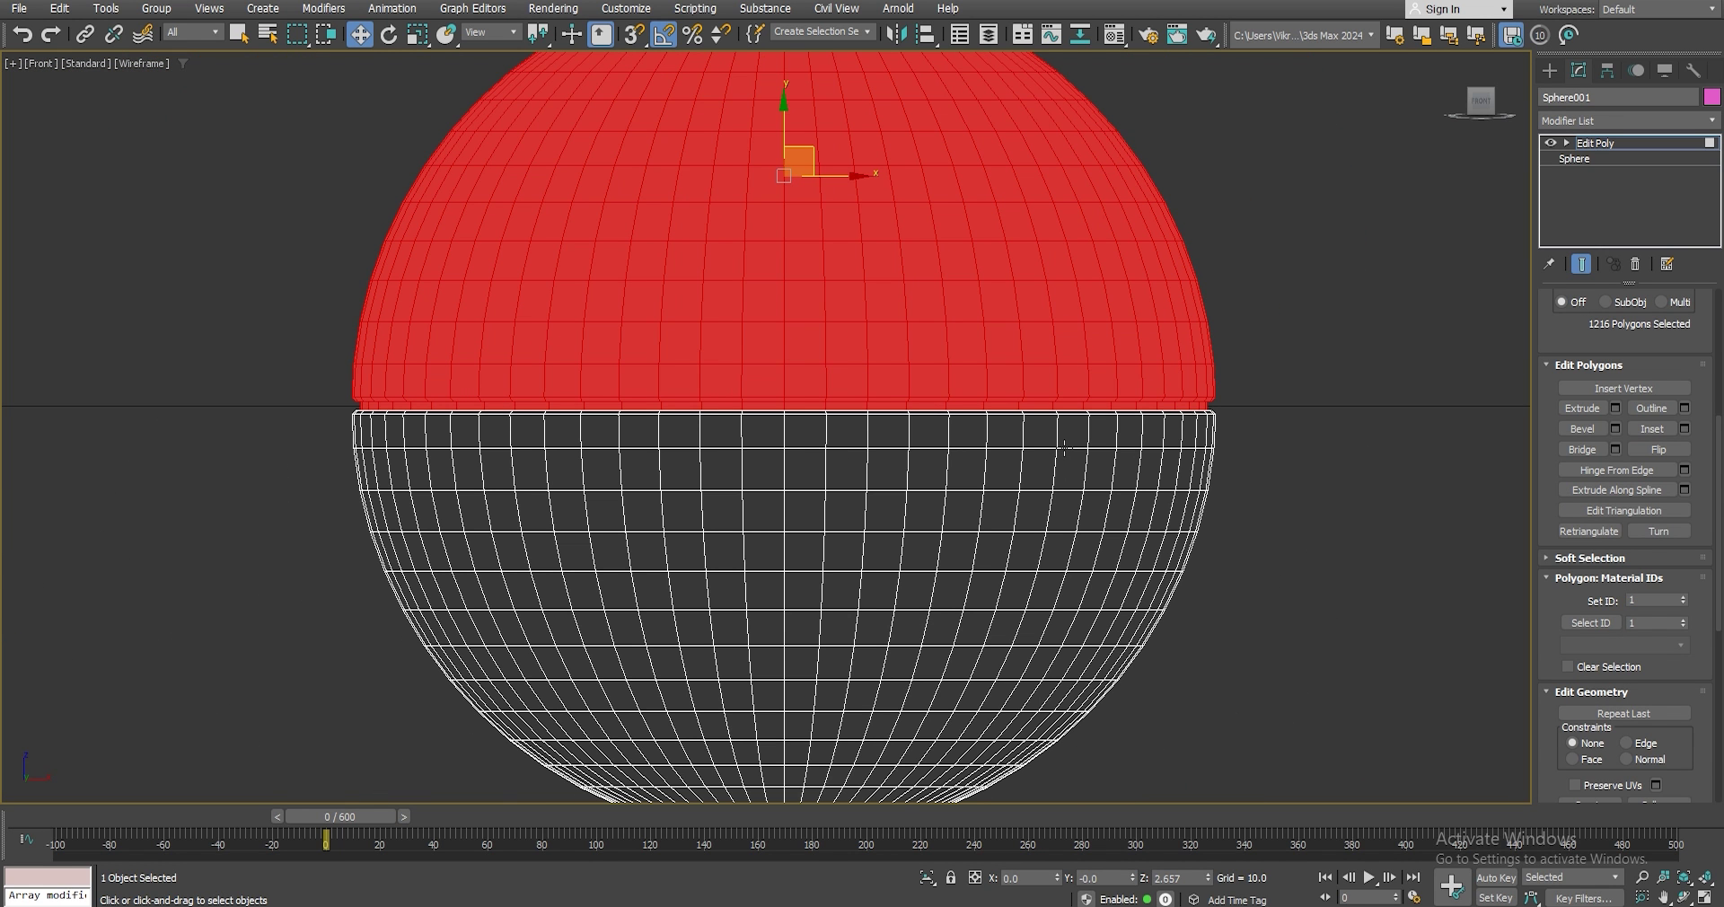
key("ctrl+i")
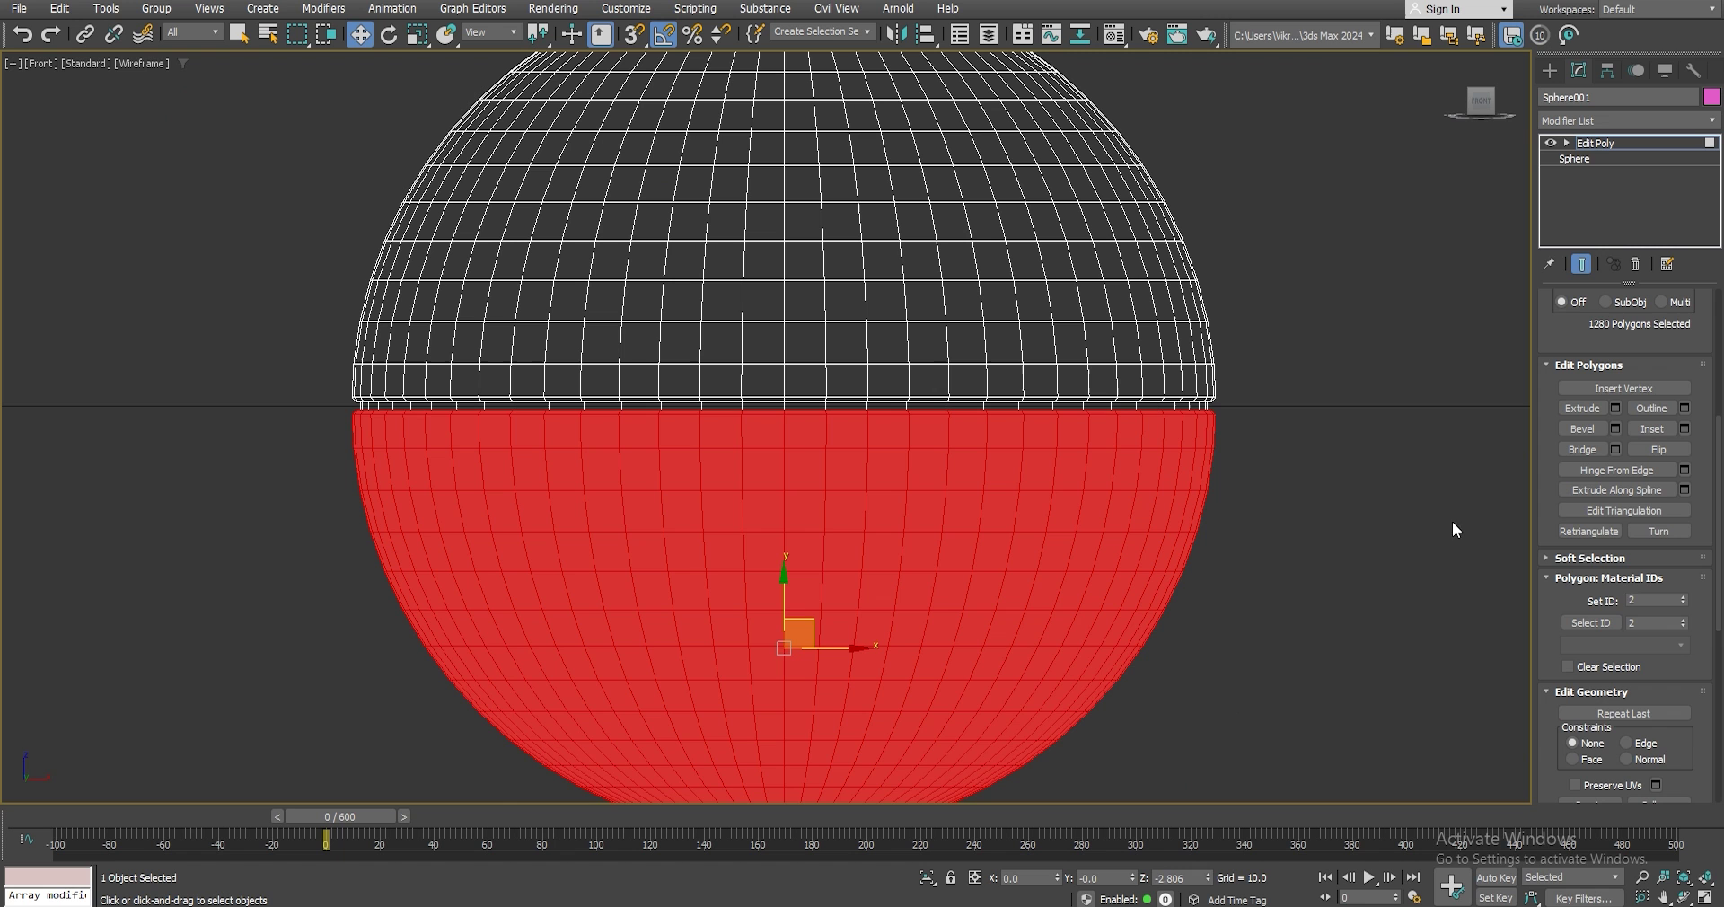
left_click(1637, 602)
scroll(1622, 363, "up", 5)
left_click(1644, 343)
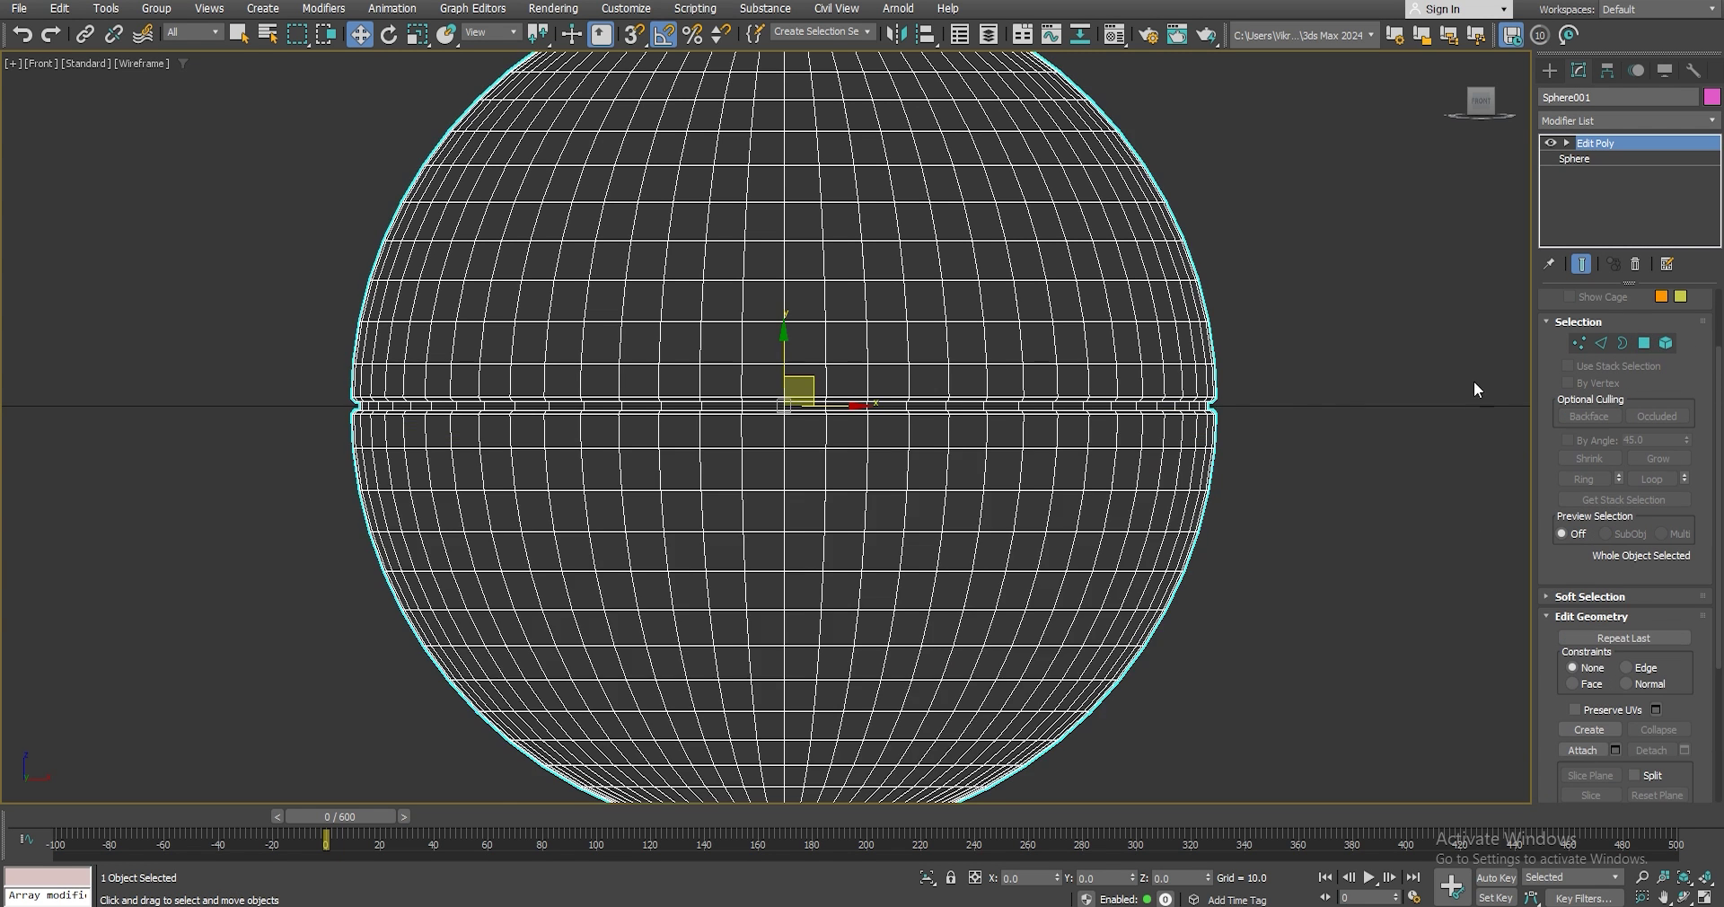
Unhide the plate array in the perspective view and select the sphere at its open end.
scroll(1211, 408, "down", 5)
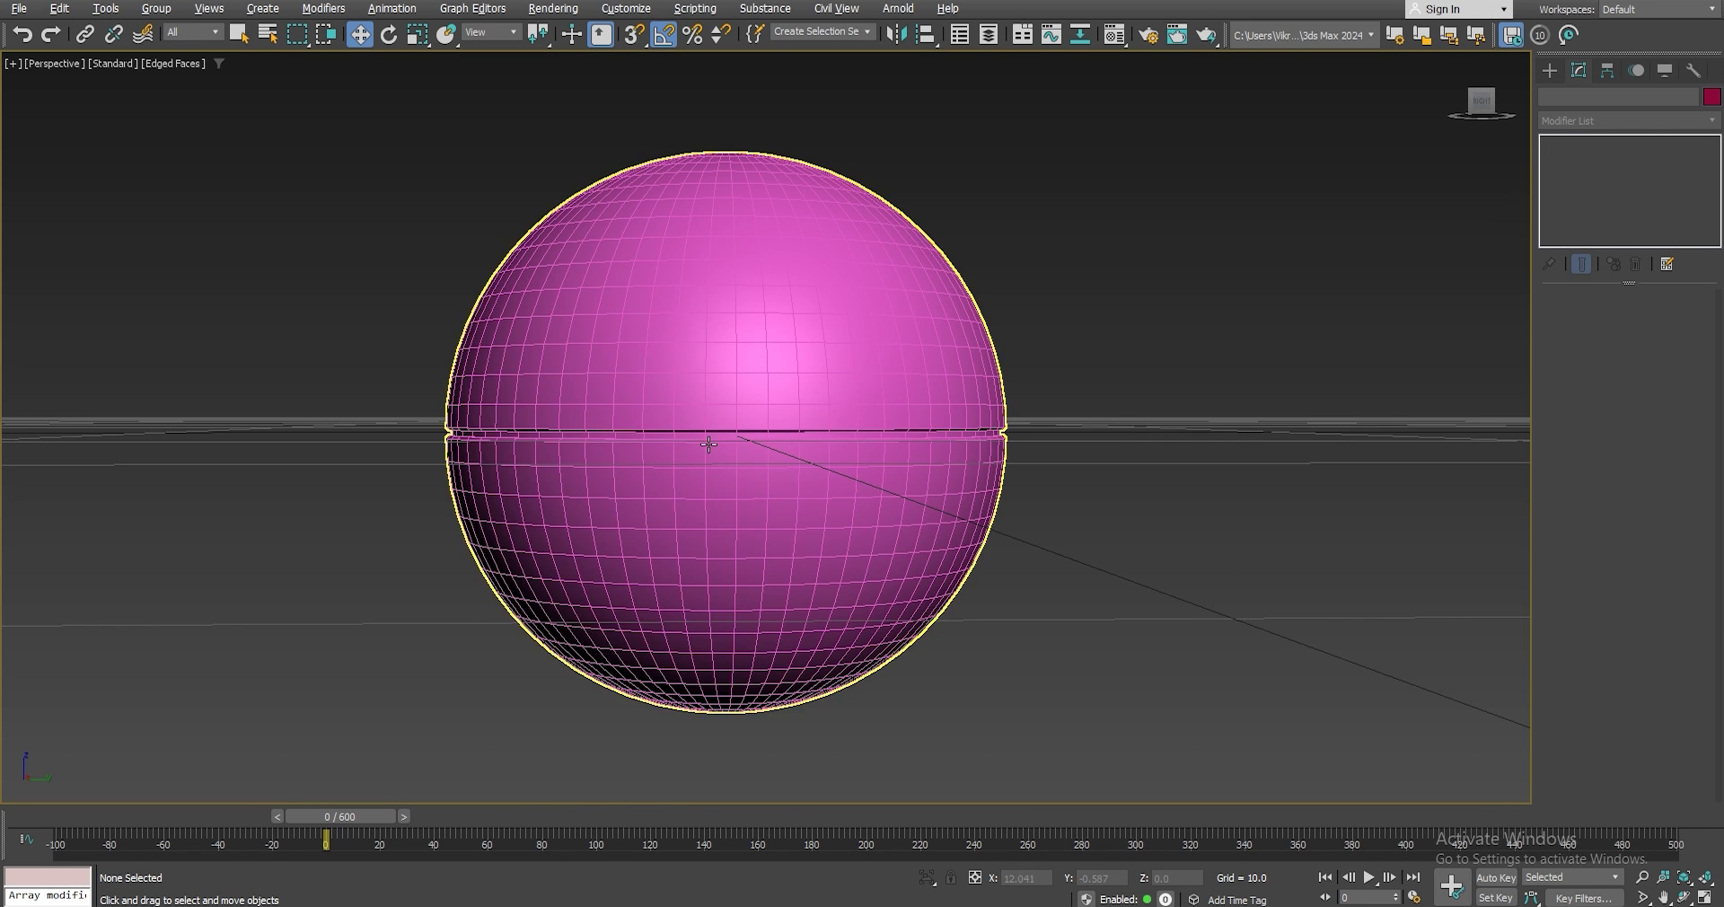
middle_click_drag(787, 431, 705, 470, "alt")
scroll(755, 485, "down", 5)
right_click(936, 573)
left_click(958, 493)
scroll(716, 483, "down", 3)
left_click(682, 467)
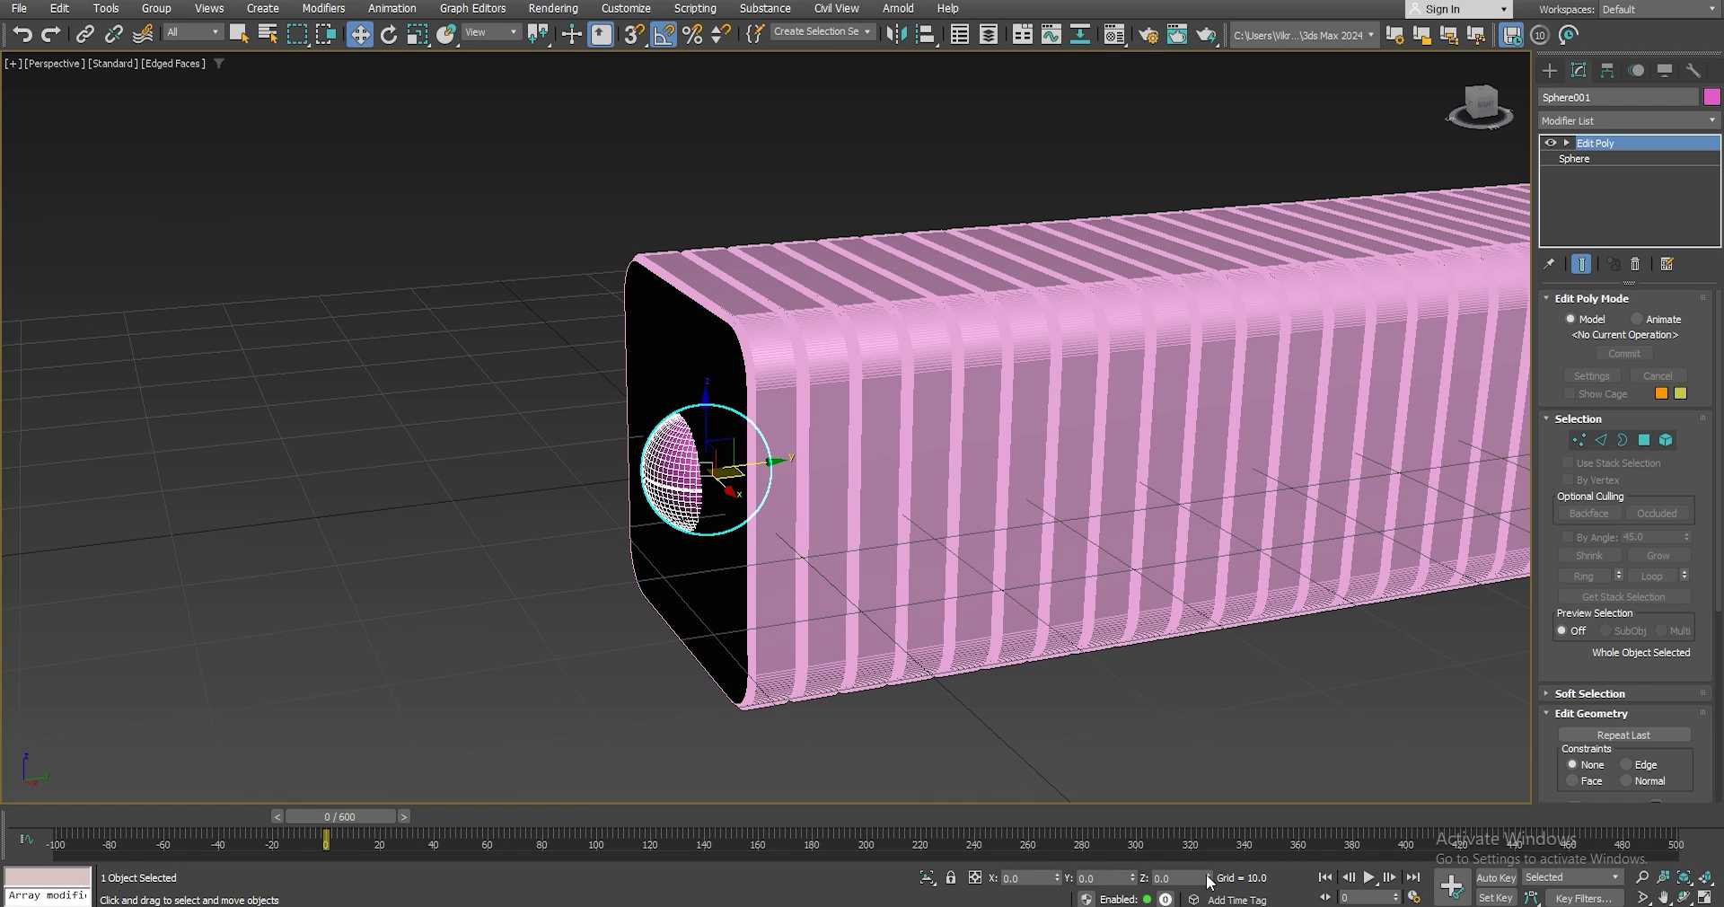
Raise the sphere out of the plates' open end and set its Z position to 20 so it sits on top.
left_click_drag(1210, 885, 1197, 633)
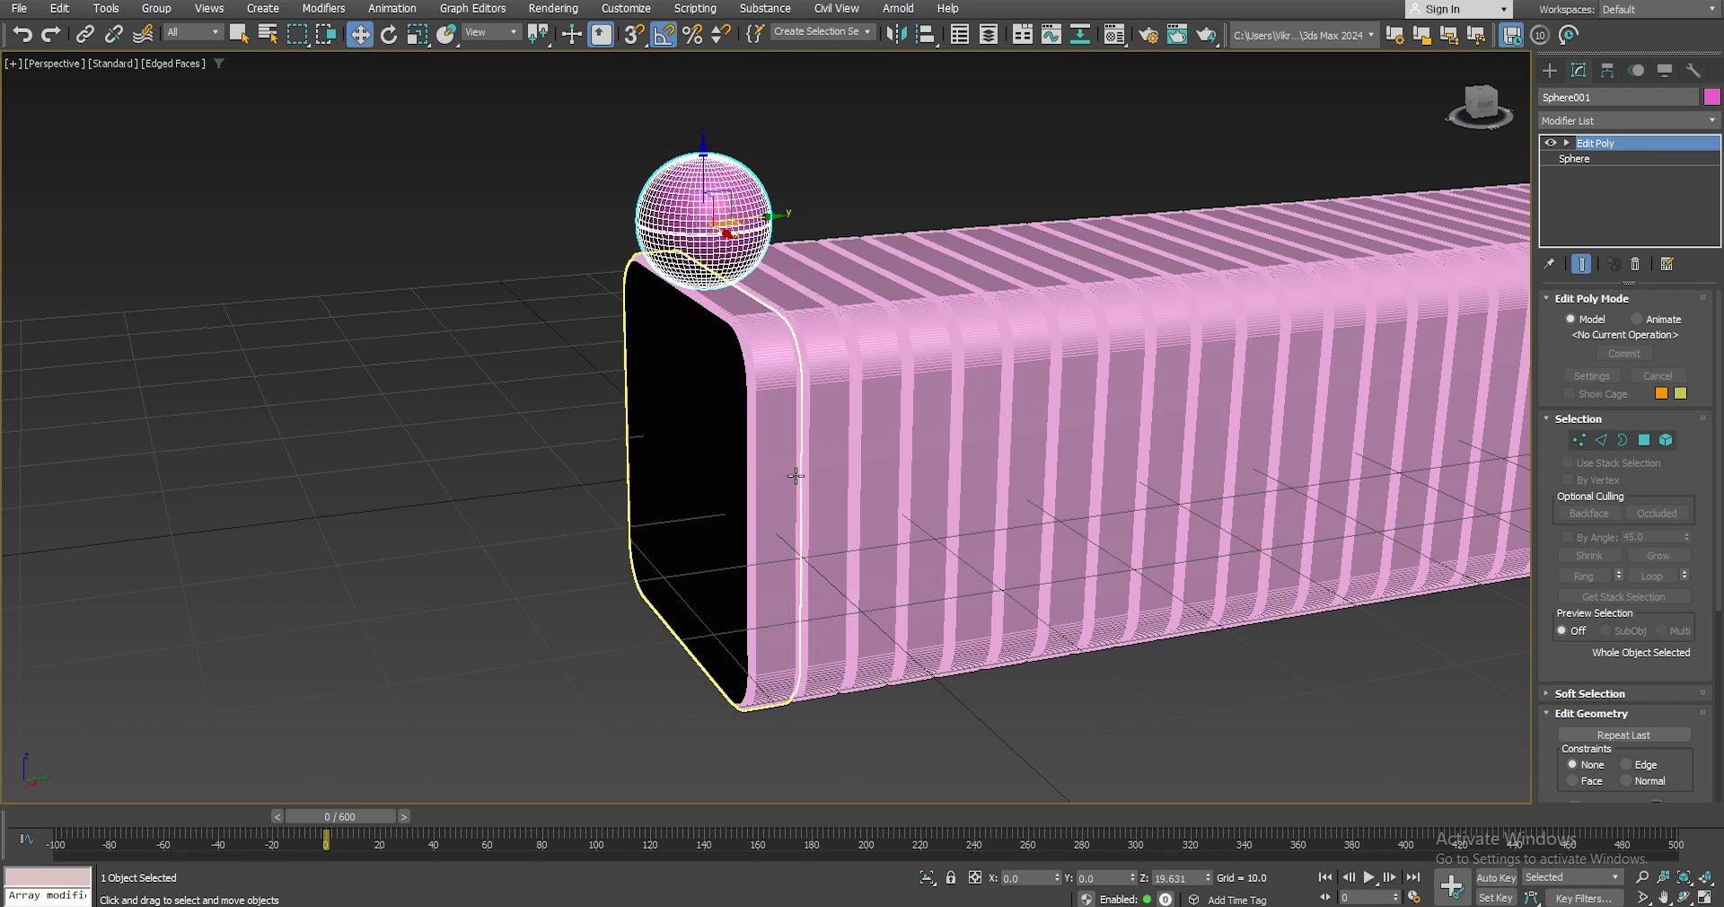
key("z")
middle_click_drag(796, 477, 836, 421, "alt")
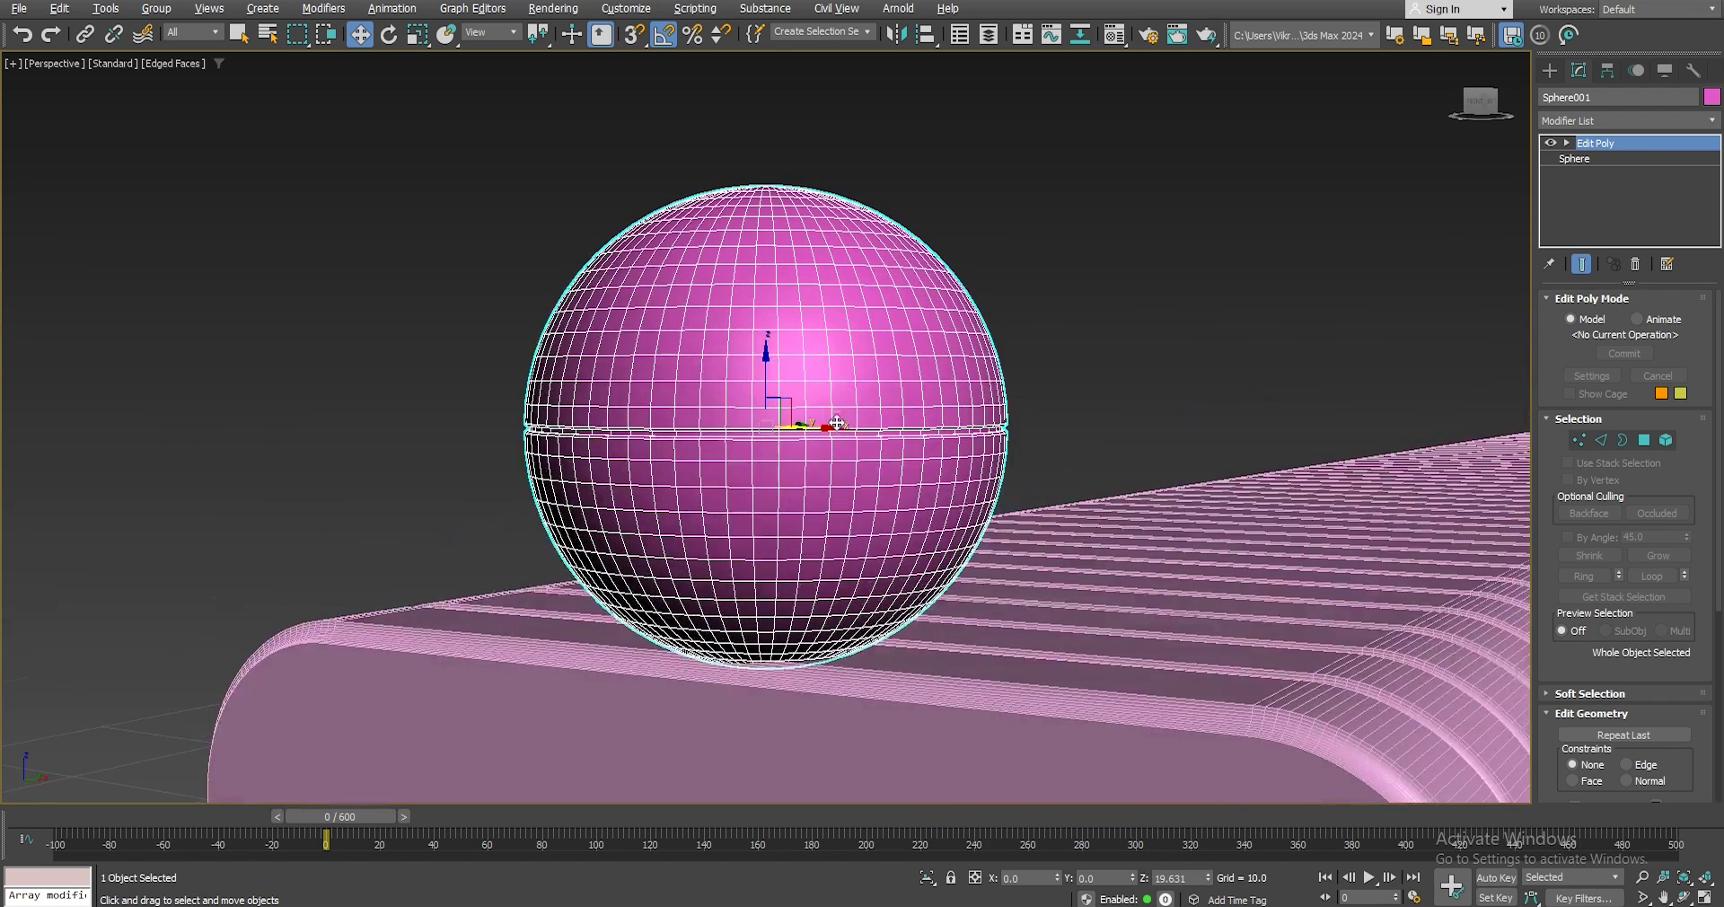
left_click(1705, 897)
middle_click_drag(1177, 298, 1108, 350)
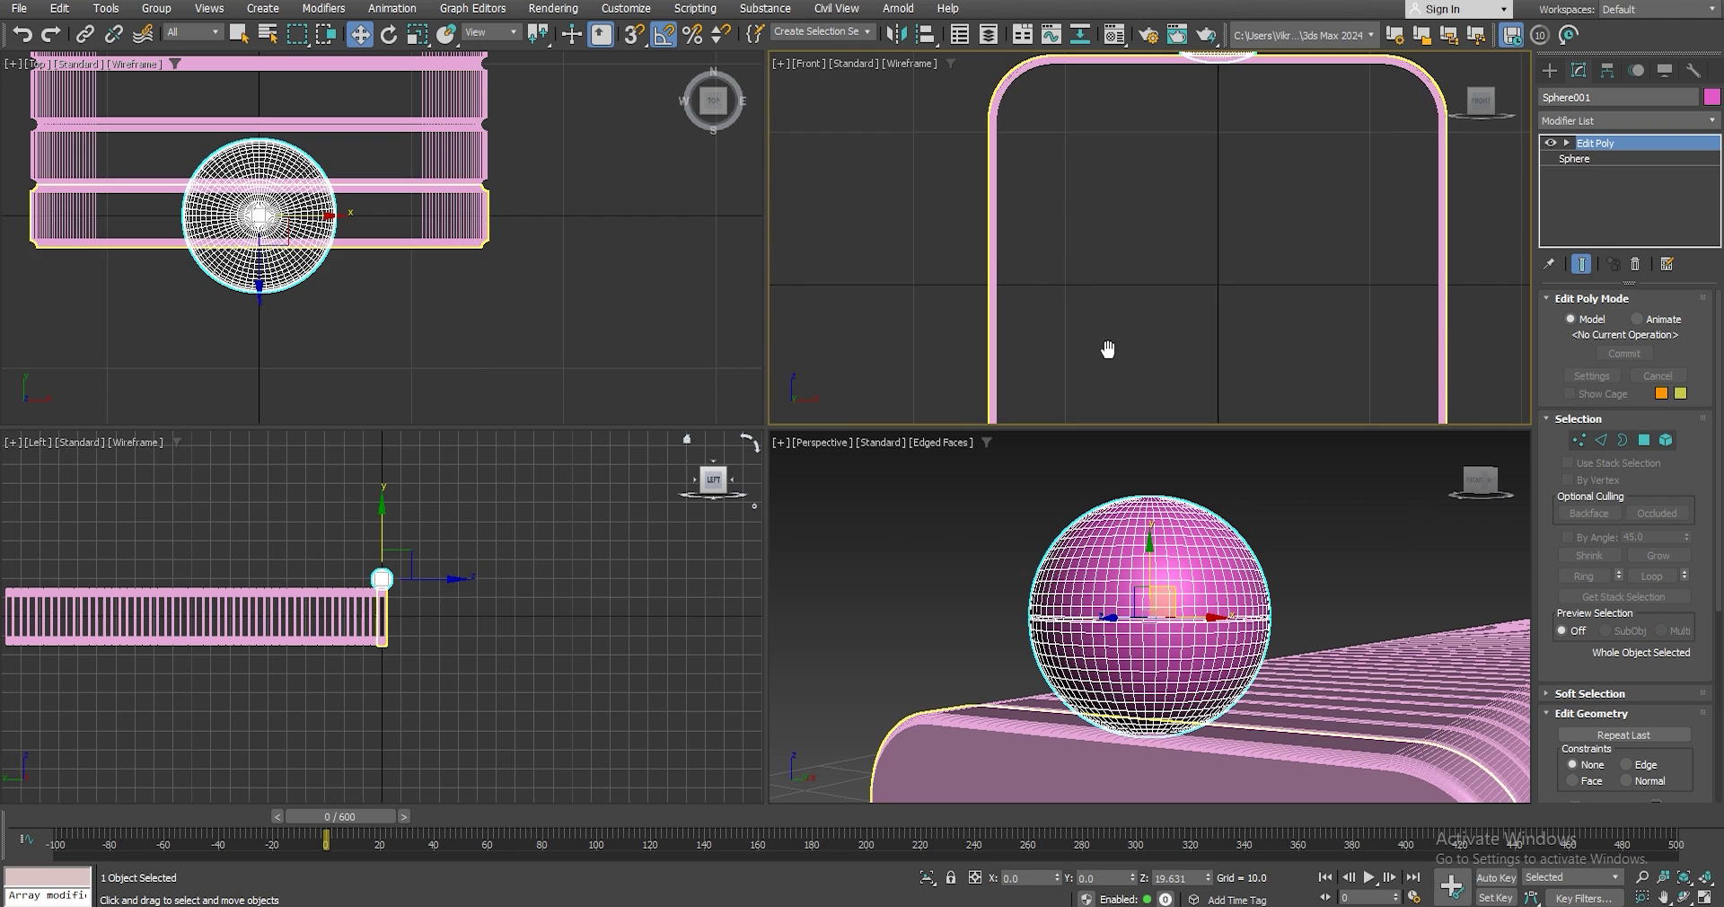
middle_click_drag(1101, 264, 1028, 343)
scroll(1134, 114, "up", 3)
middle_click_drag(1135, 162, 1130, 249)
scroll(1130, 248, "up", 4)
left_click_drag(1192, 879, 1118, 882)
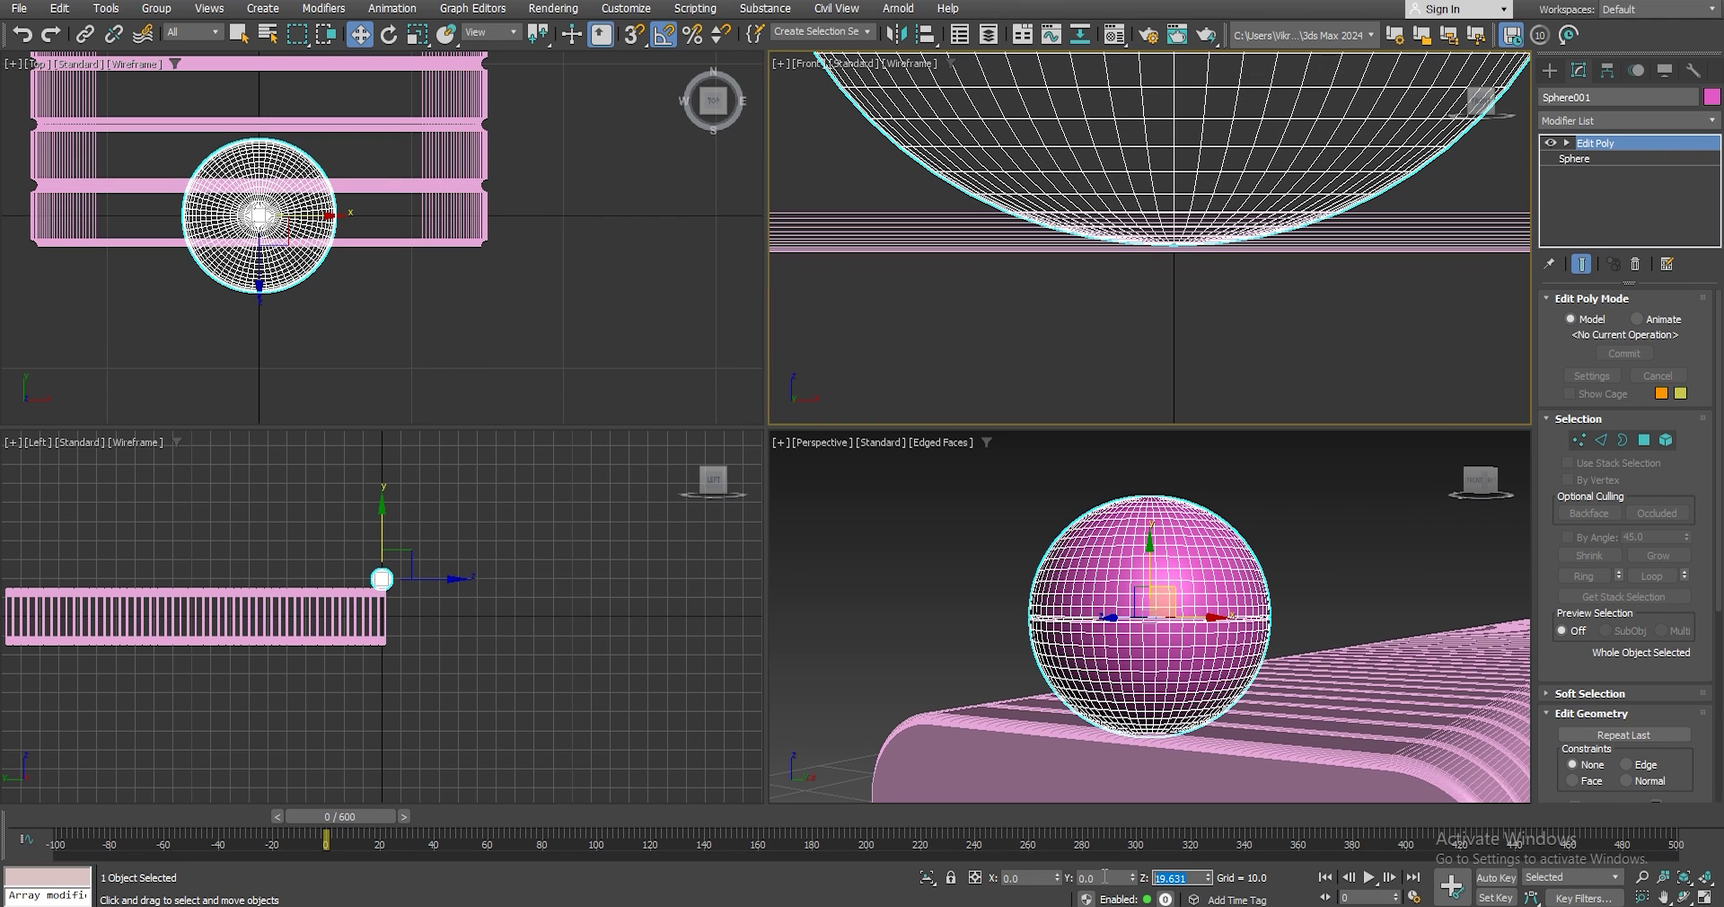
type("20")
key("Return")
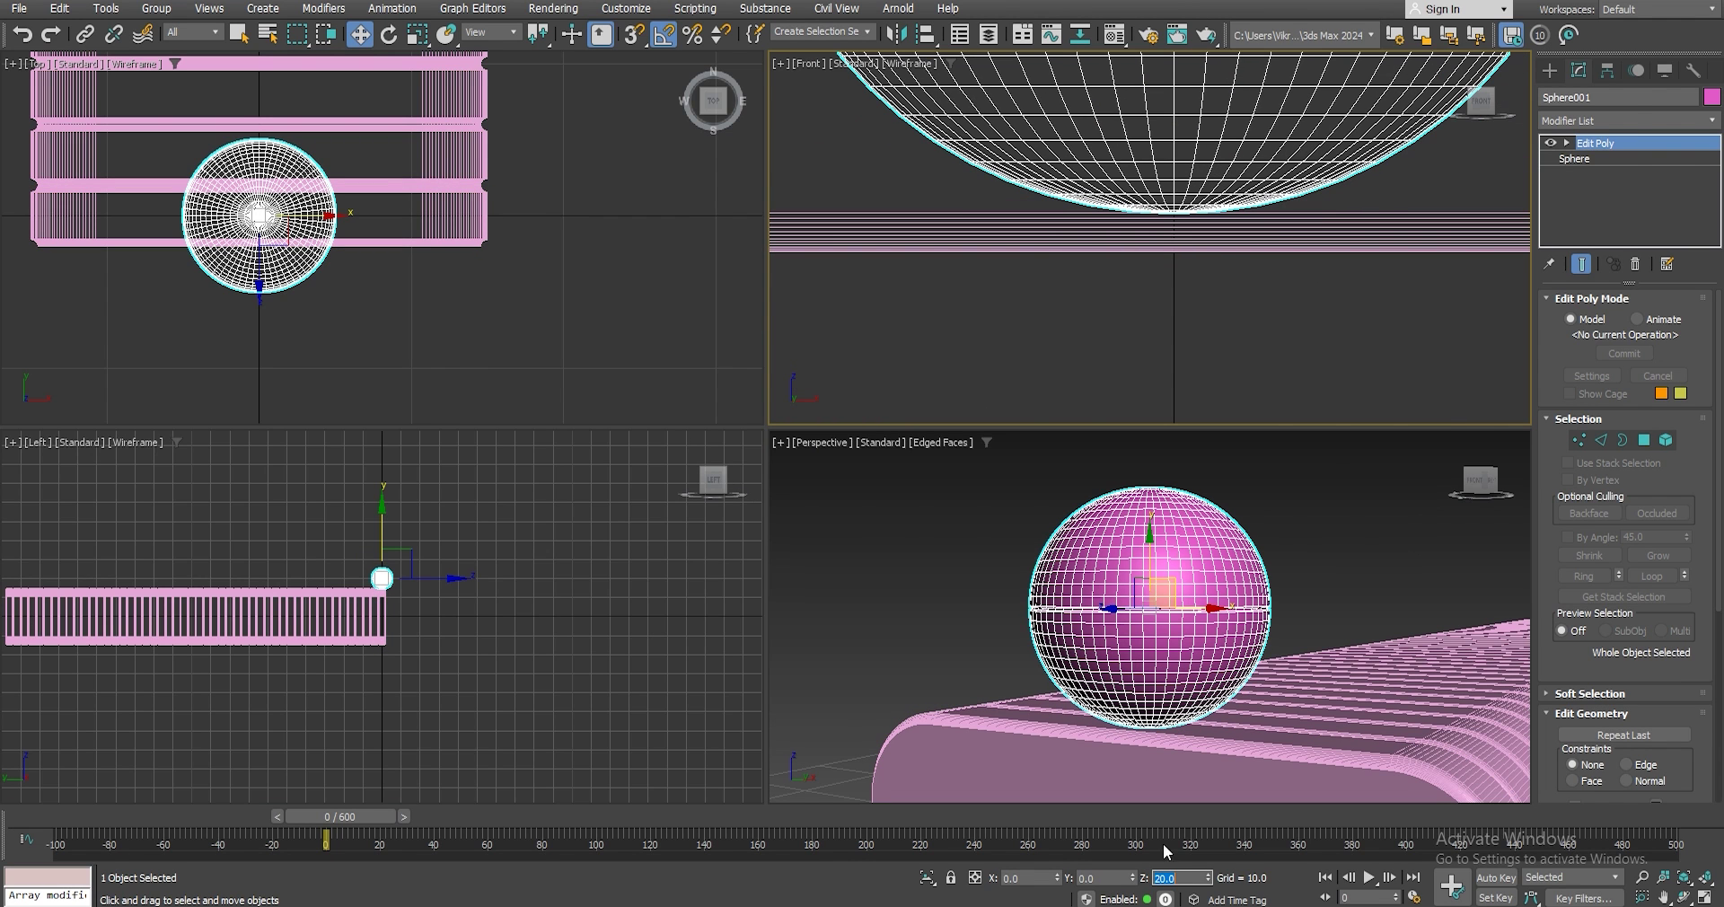
Shift the sphere along X to 8 on top of the plates and deselect it in the maximized perspective view.
left_click(1266, 589)
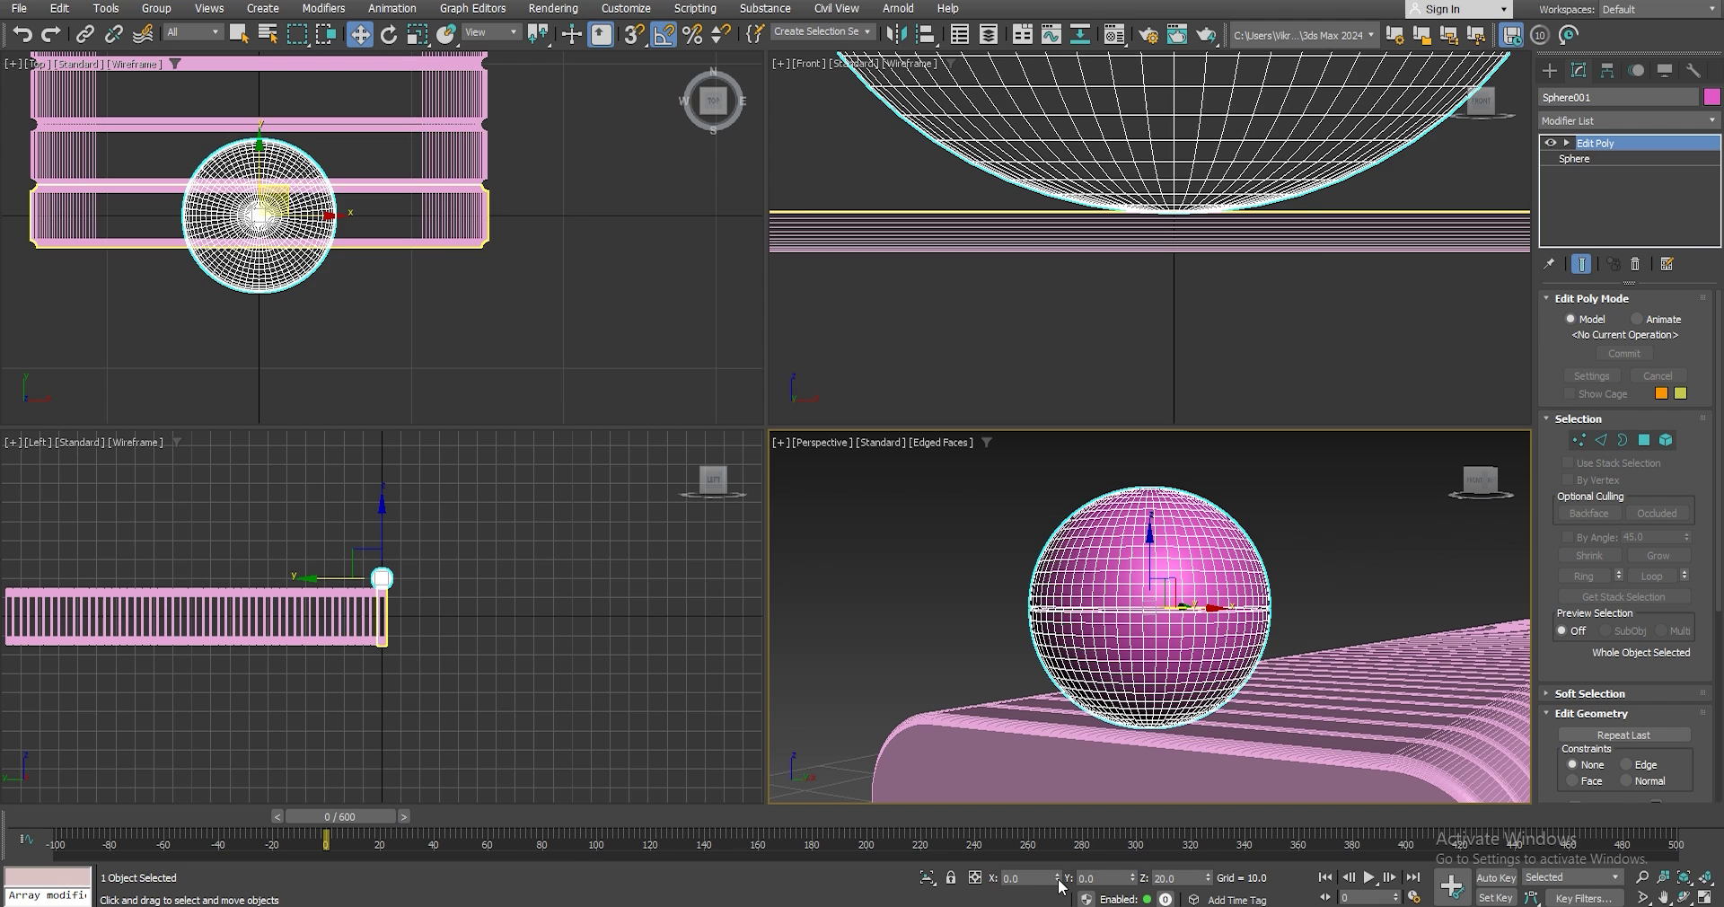
left_click_drag(1060, 884, 1033, 780)
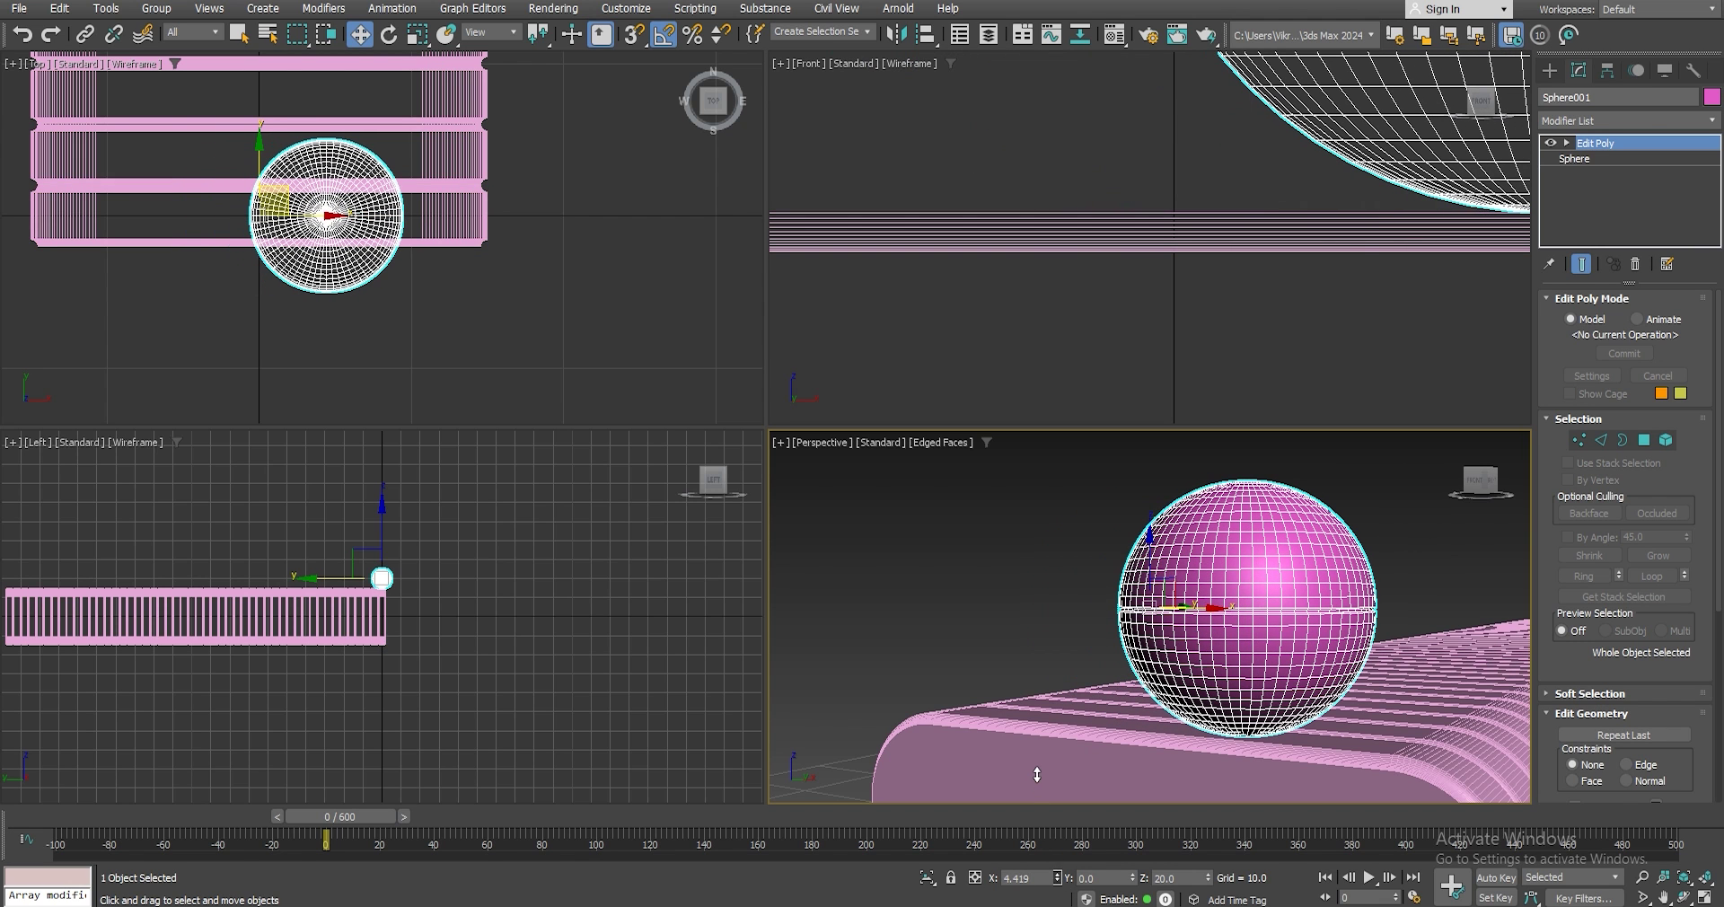
double_click(1032, 879)
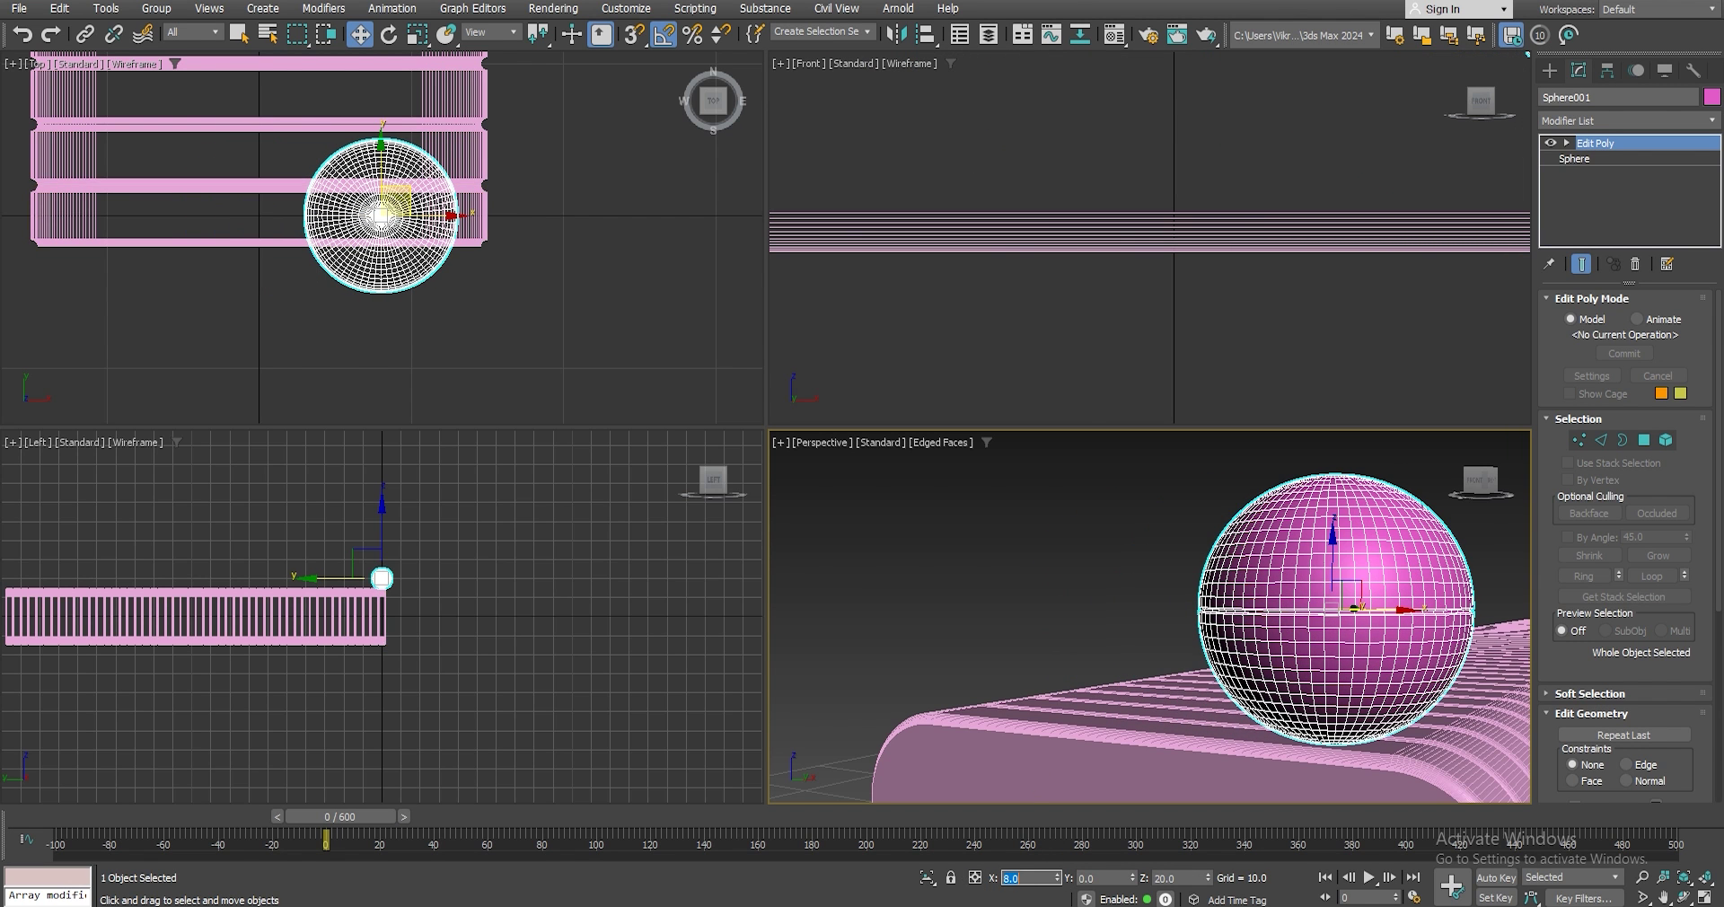
middle_click_drag(1236, 660, 1013, 365)
scroll(1103, 613, "down", 3)
left_click(1706, 898)
scroll(1085, 550, "down", 4)
scroll(793, 467, "down", 3)
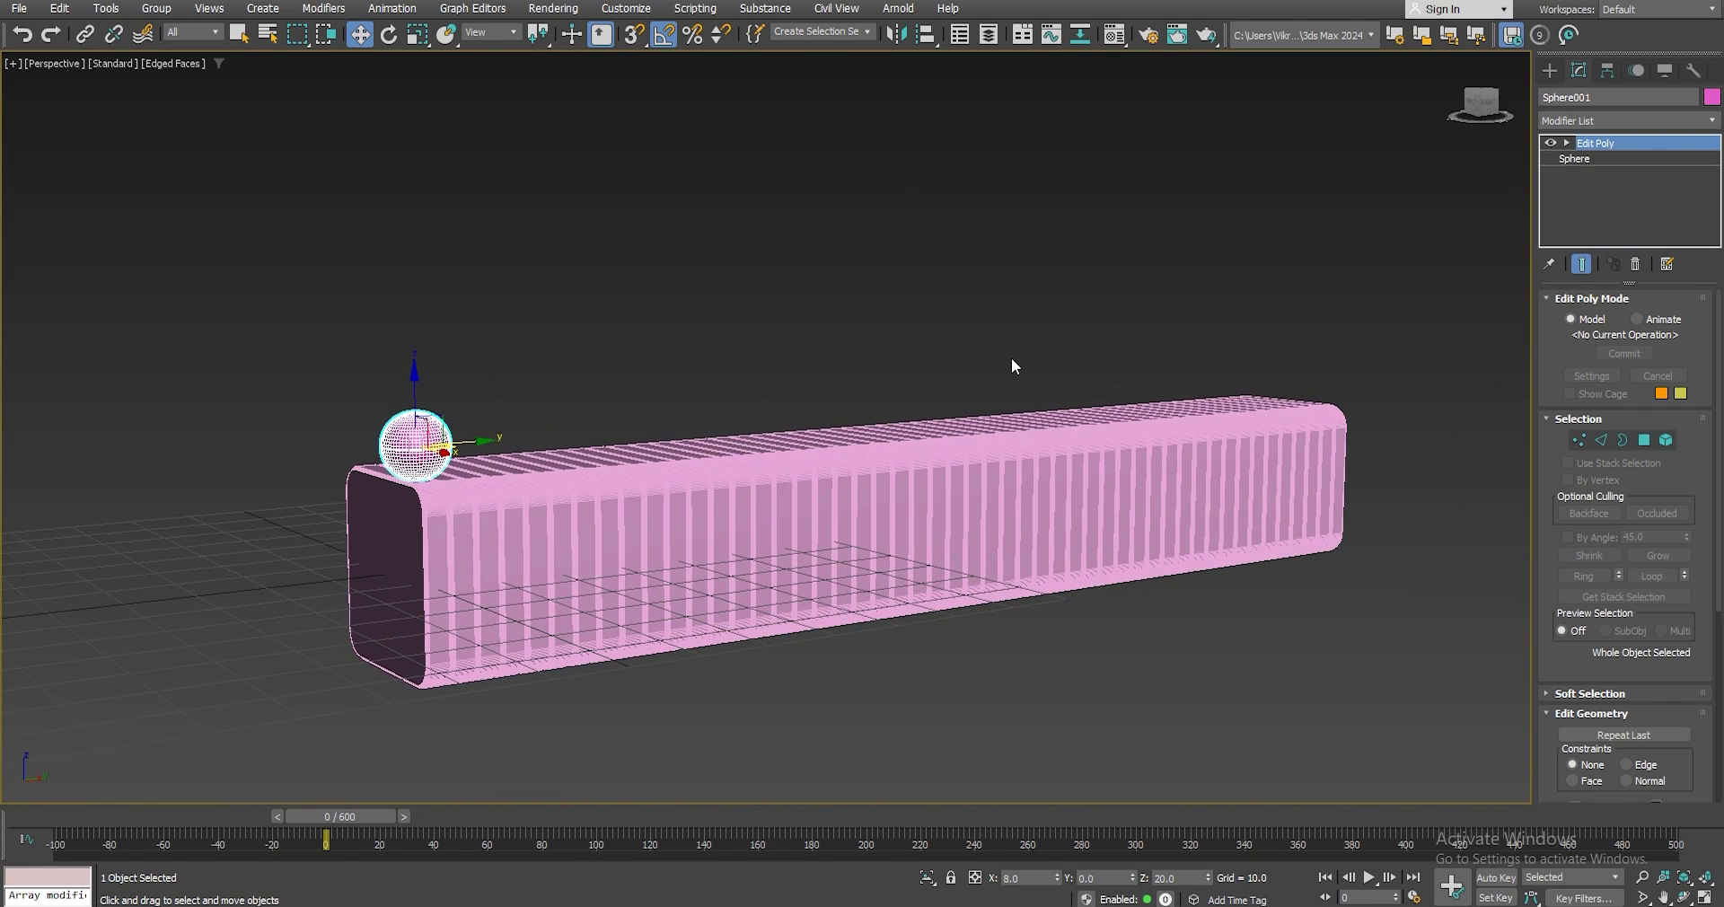
left_click(1015, 357)
Turn off the edged-faces display in the perspective view.
middle_click_drag(511, 458, 546, 427)
scroll(621, 462, "up", 2)
key("F4")
scroll(539, 472, "up", 4)
scroll(546, 429, "down", 3)
Select the 50 plates and assign them the first sample material, 01 - Default.
key("m")
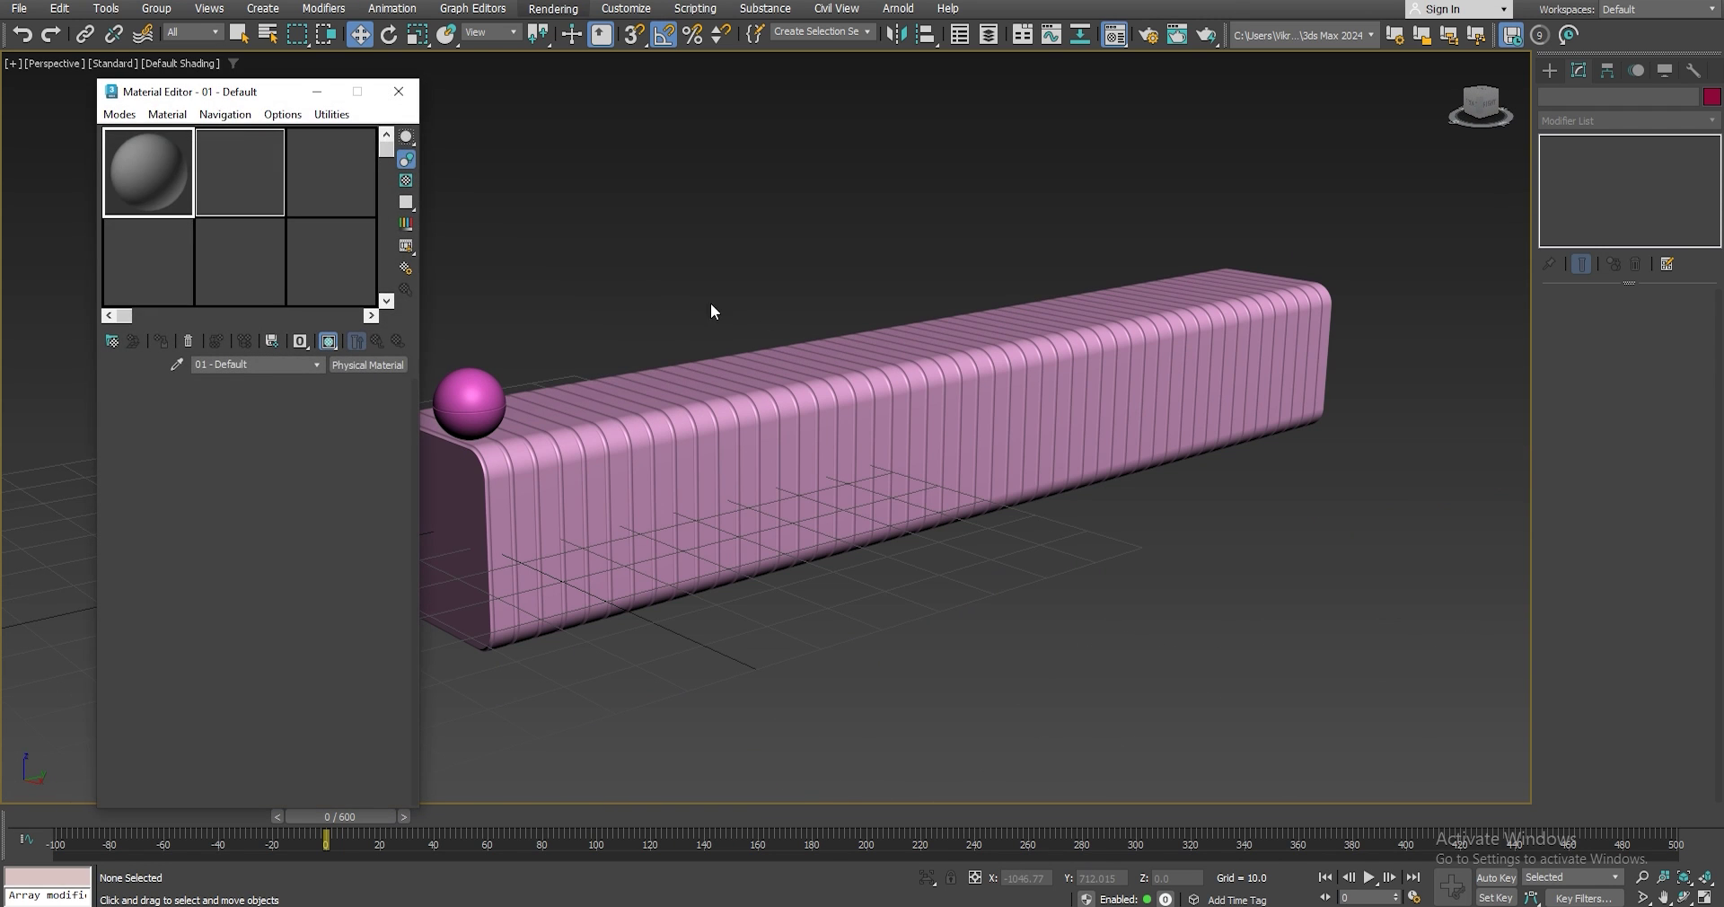
middle_click_drag(762, 285, 854, 315)
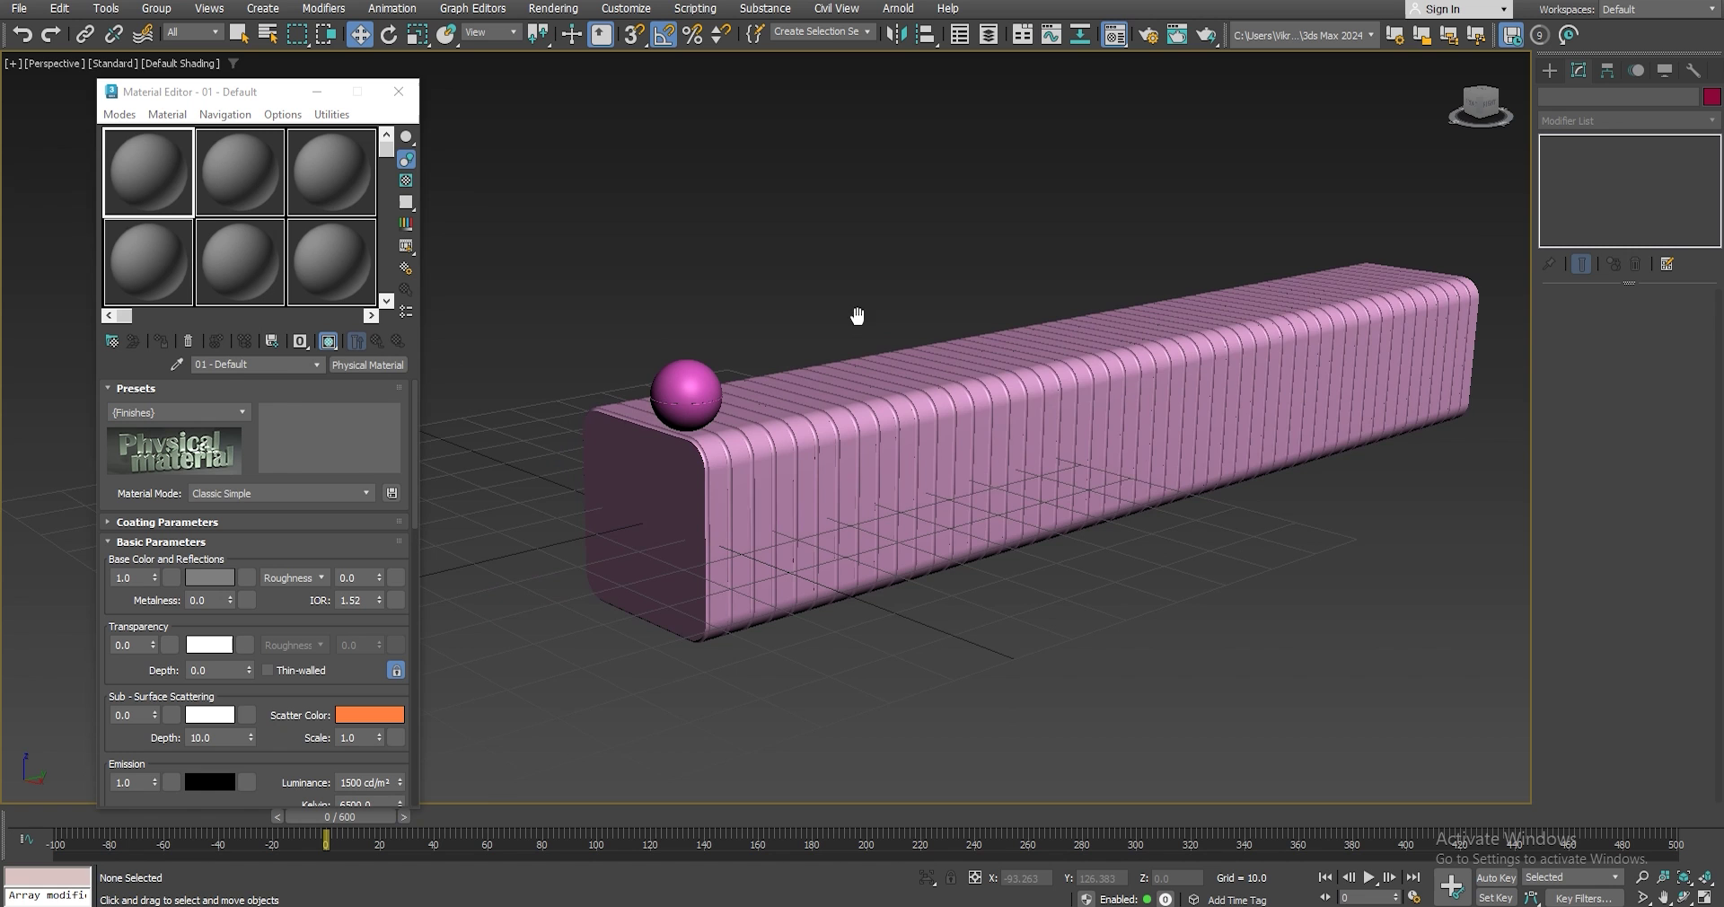
left_click_drag(891, 568, 676, 602)
left_click(672, 376, "alt")
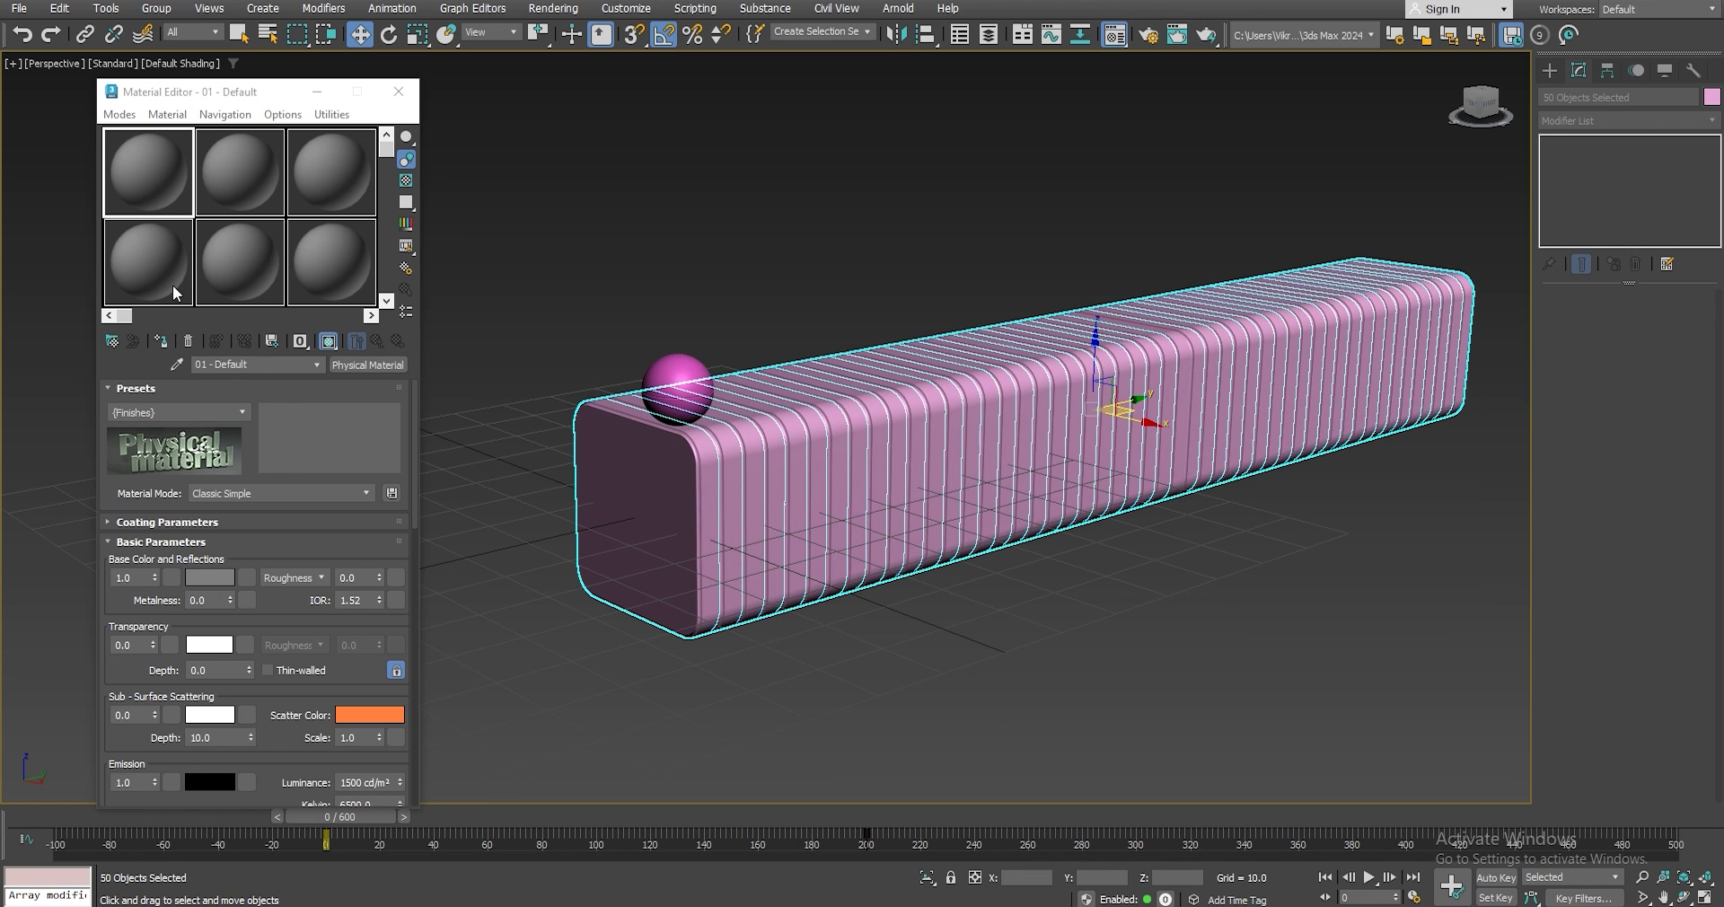
left_click(188, 341)
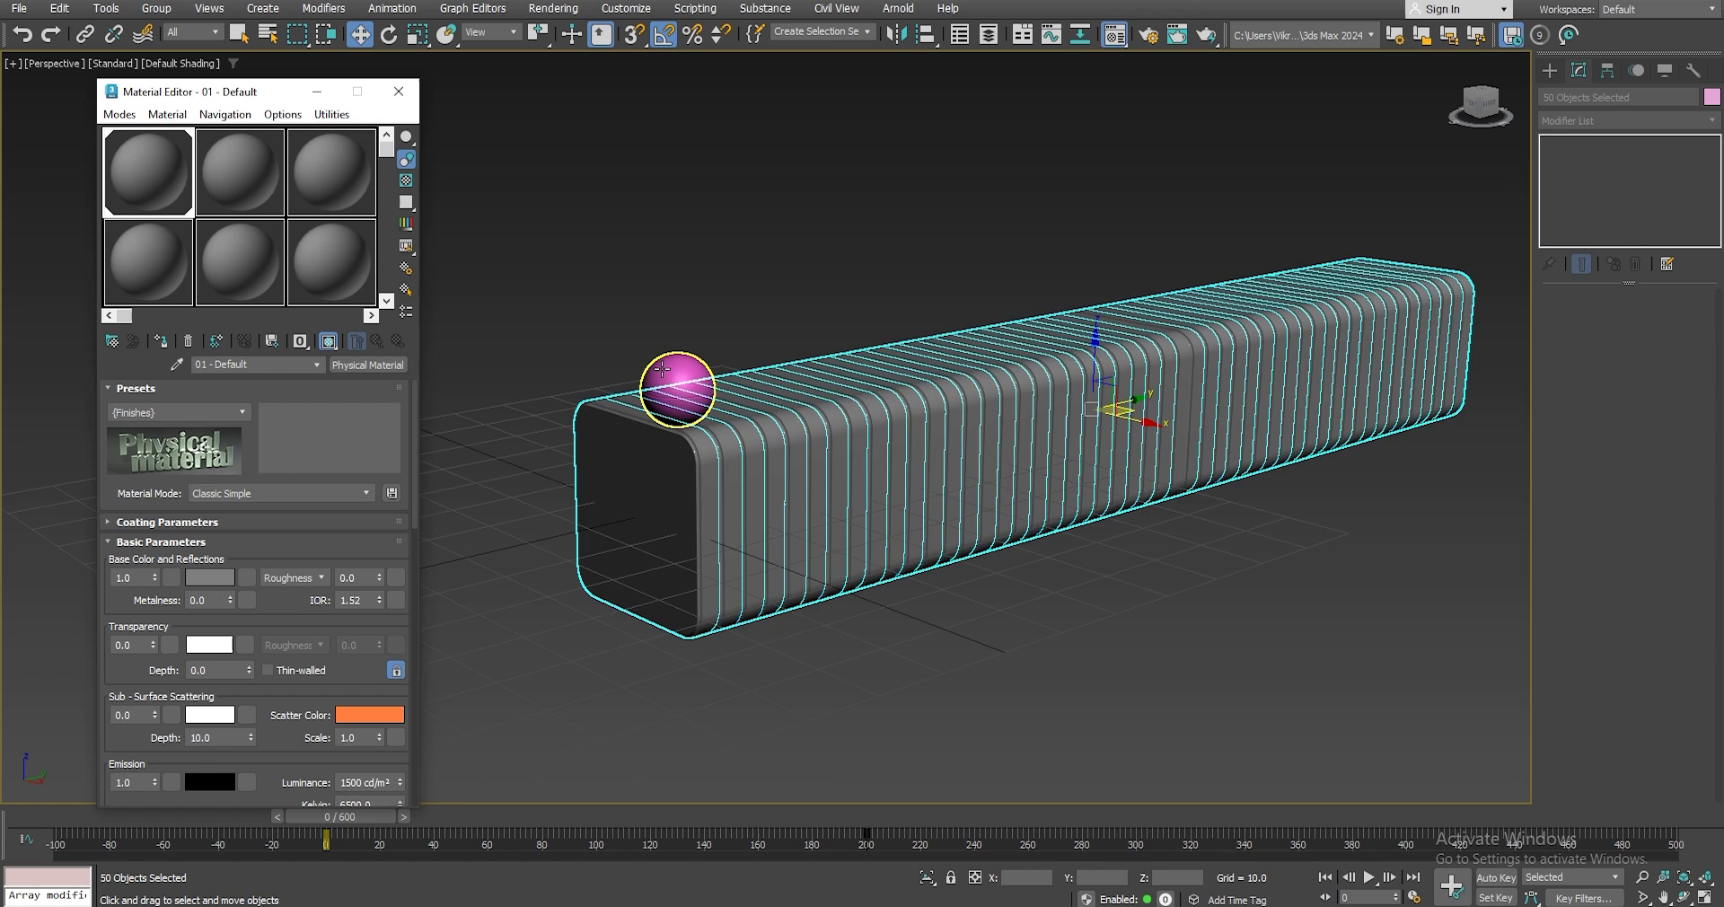
Select the sphere and assign it the second sample material, 02 - Default.
left_click(669, 384)
left_click(274, 206)
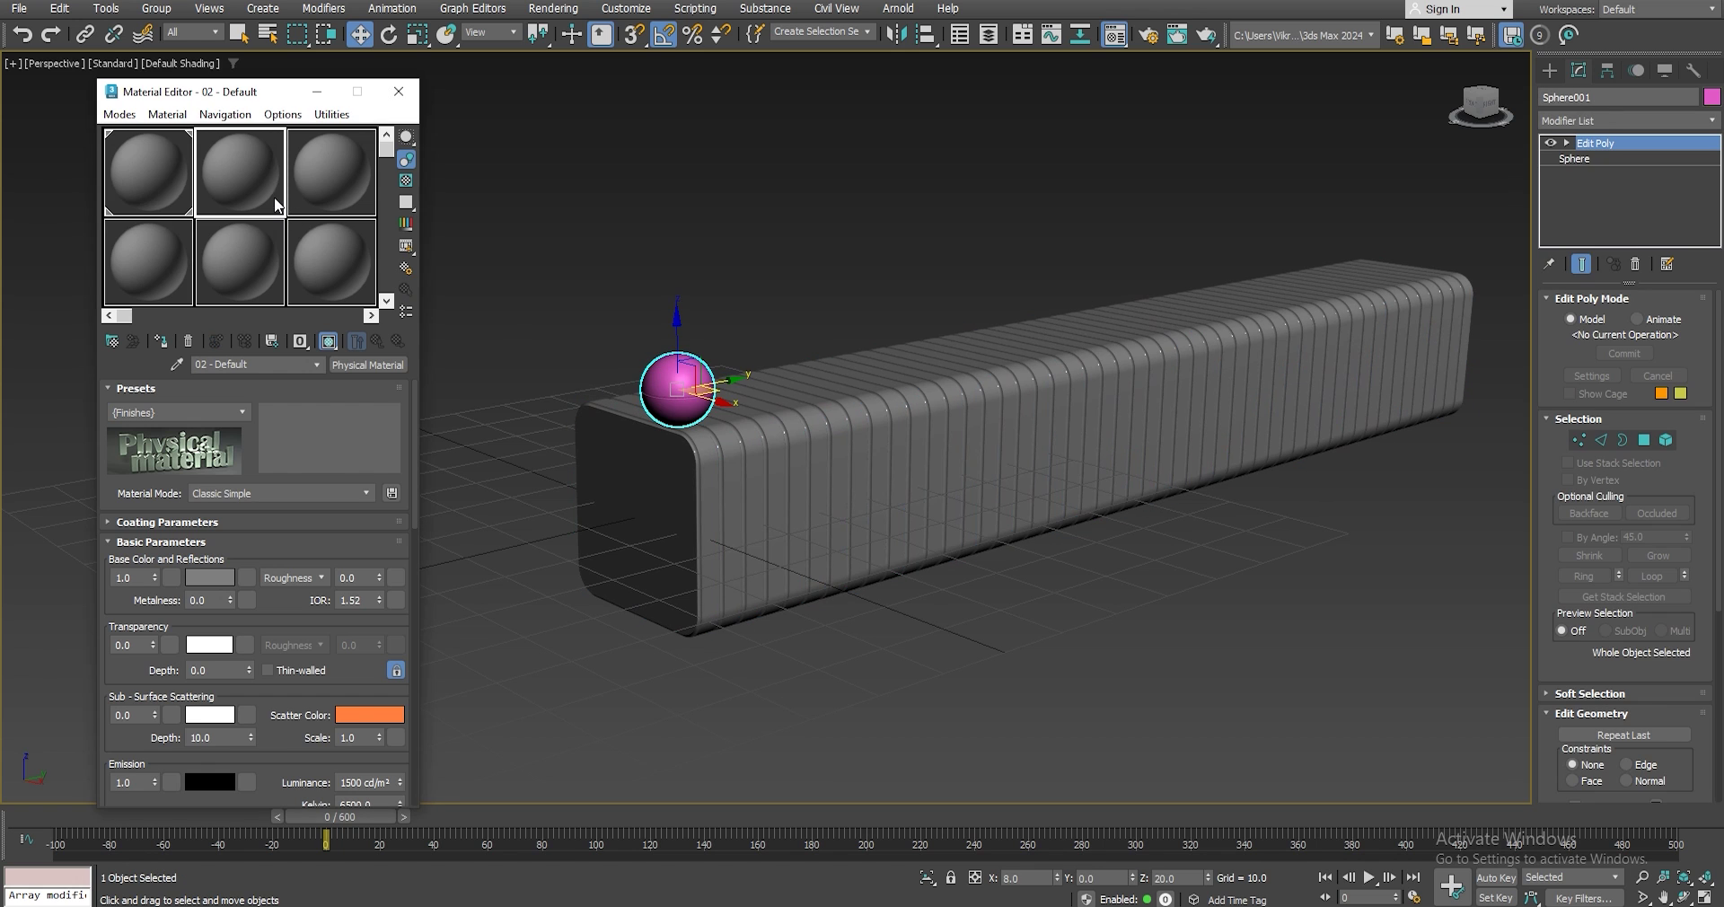
left_click(167, 341)
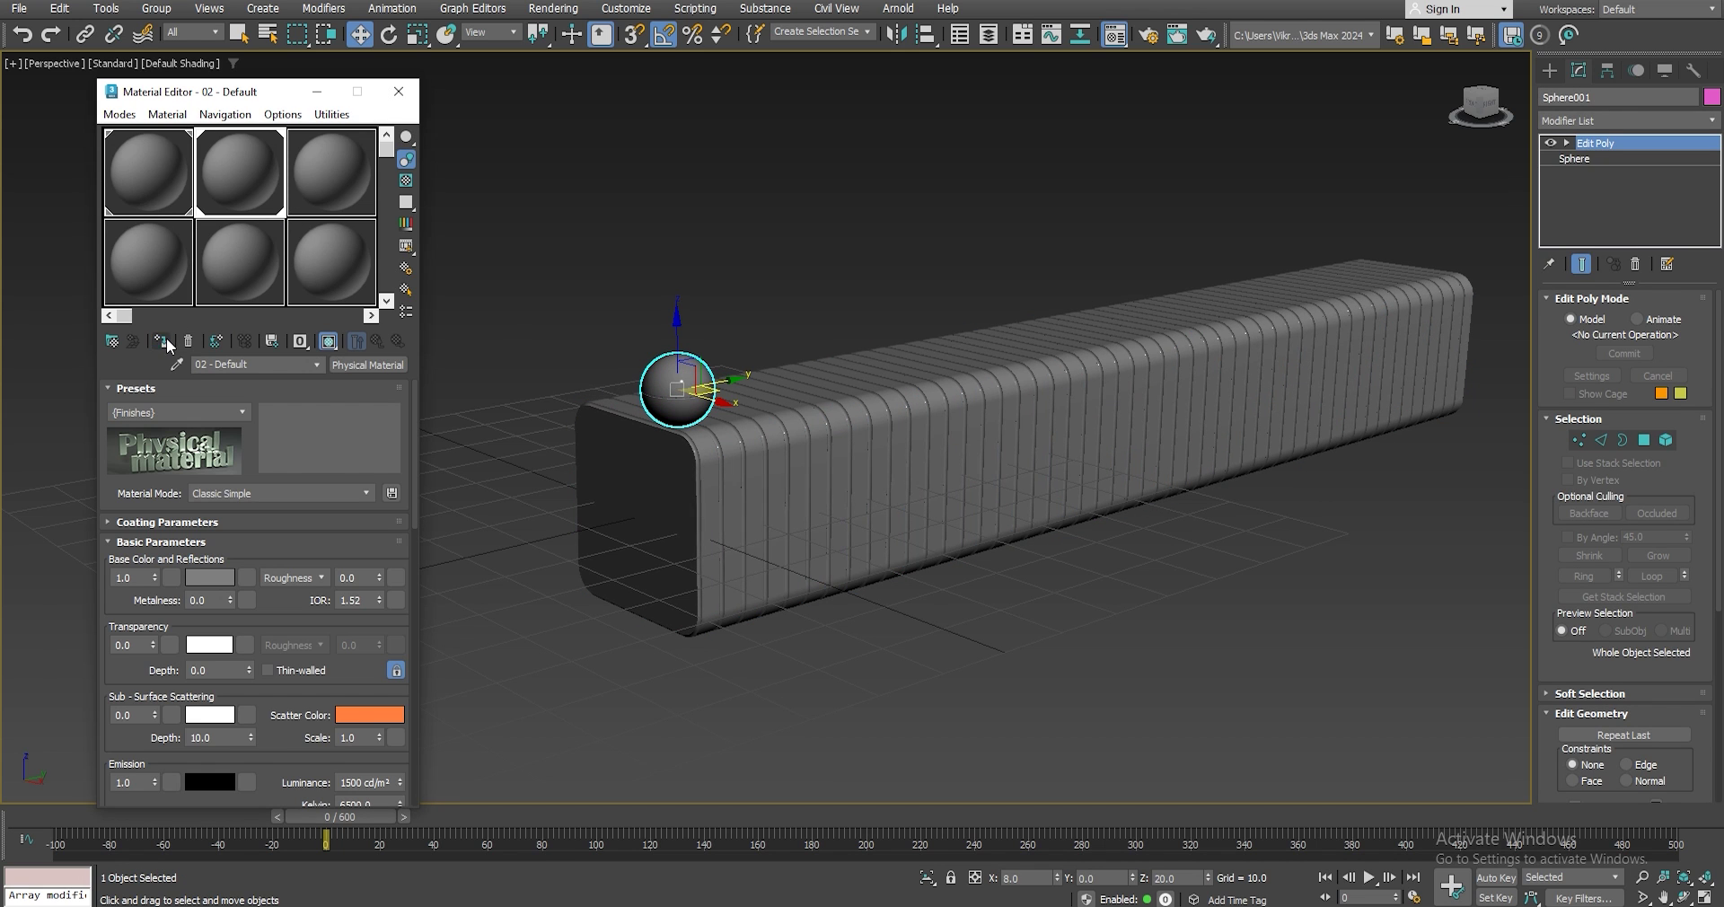
Convert the sphere's material to Multi/Sub-Object, keeping the old material as a sub-material, and set the number of materials to 2.
left_click(397, 365)
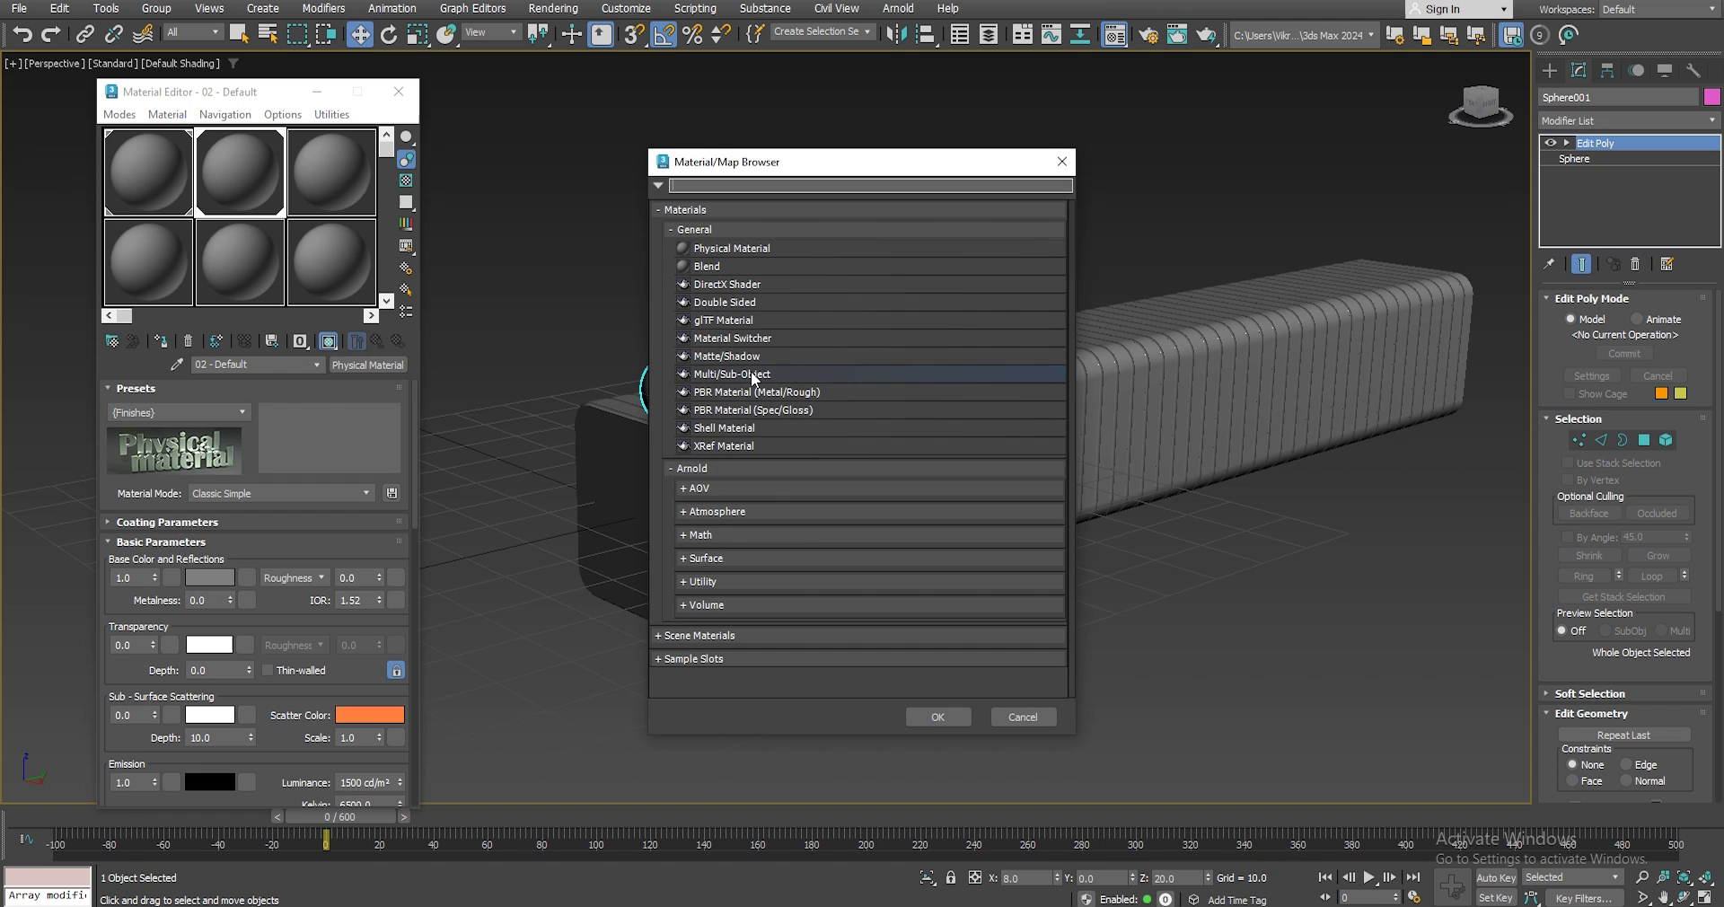
double_click(751, 373)
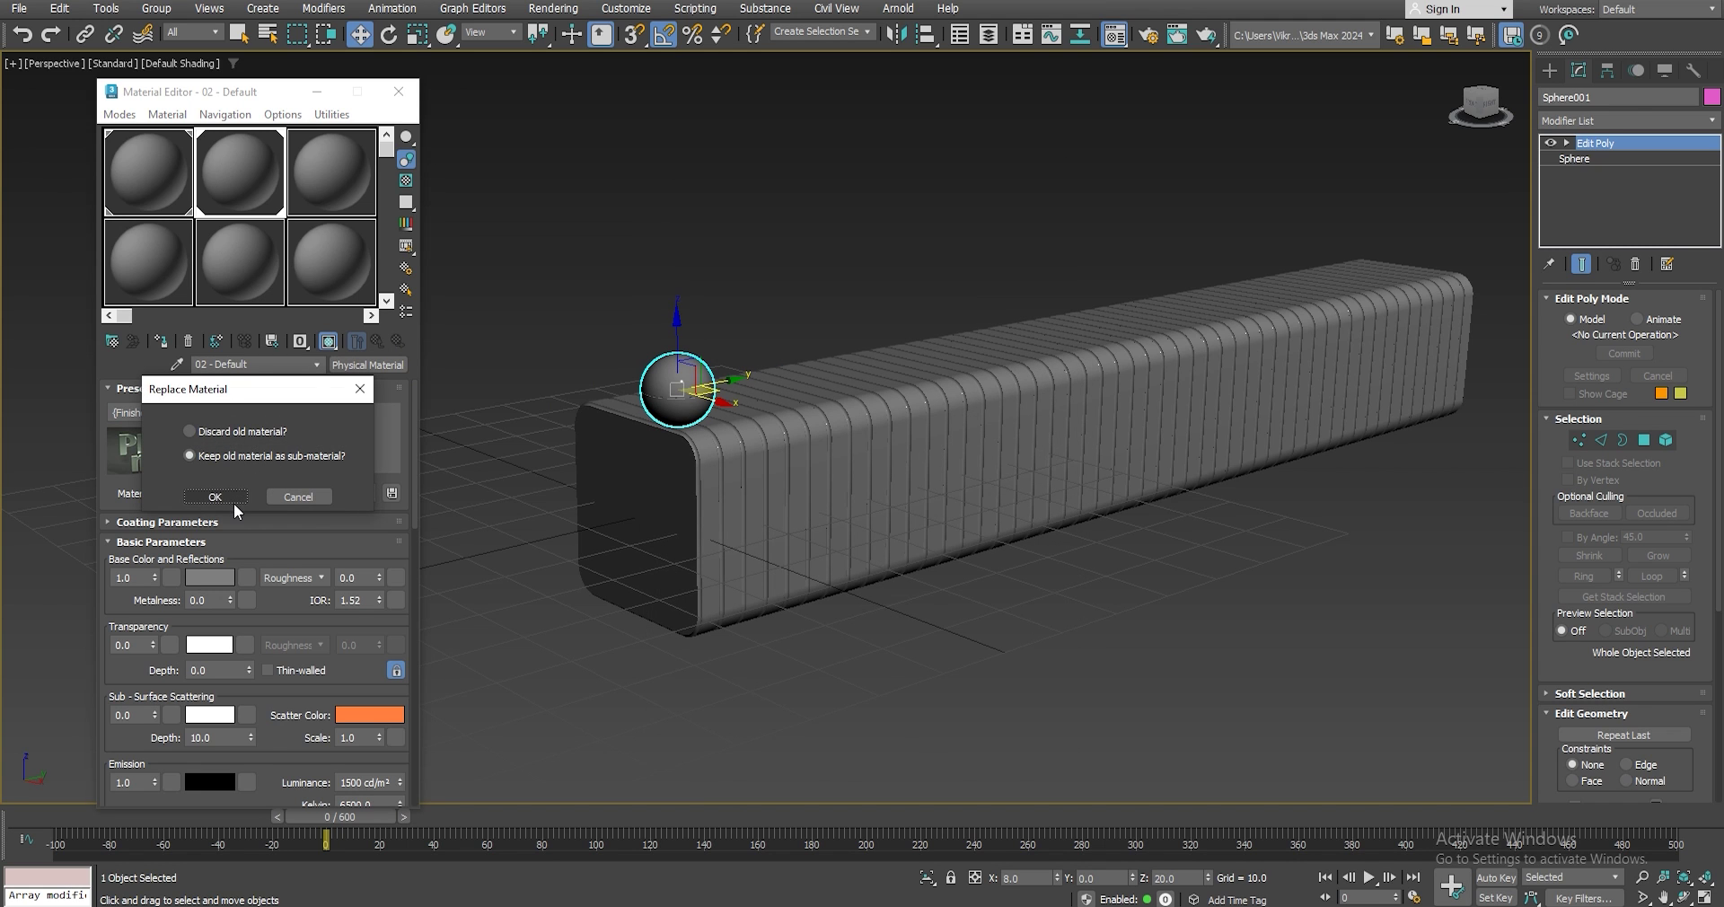
left_click(232, 497)
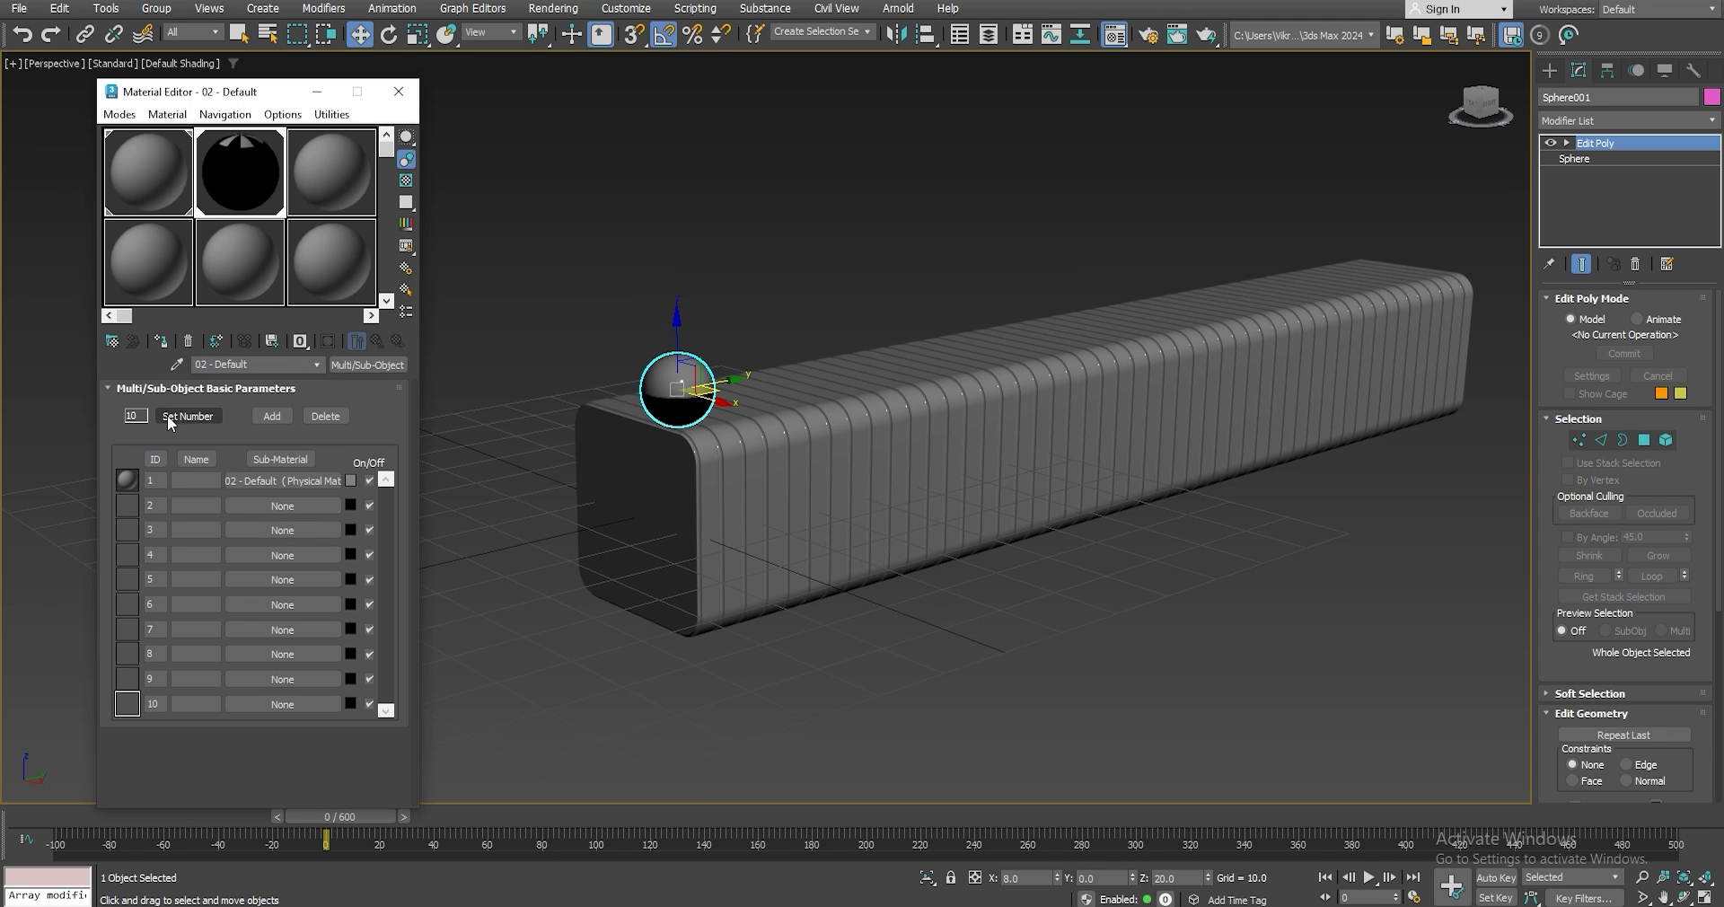
left_click(184, 417)
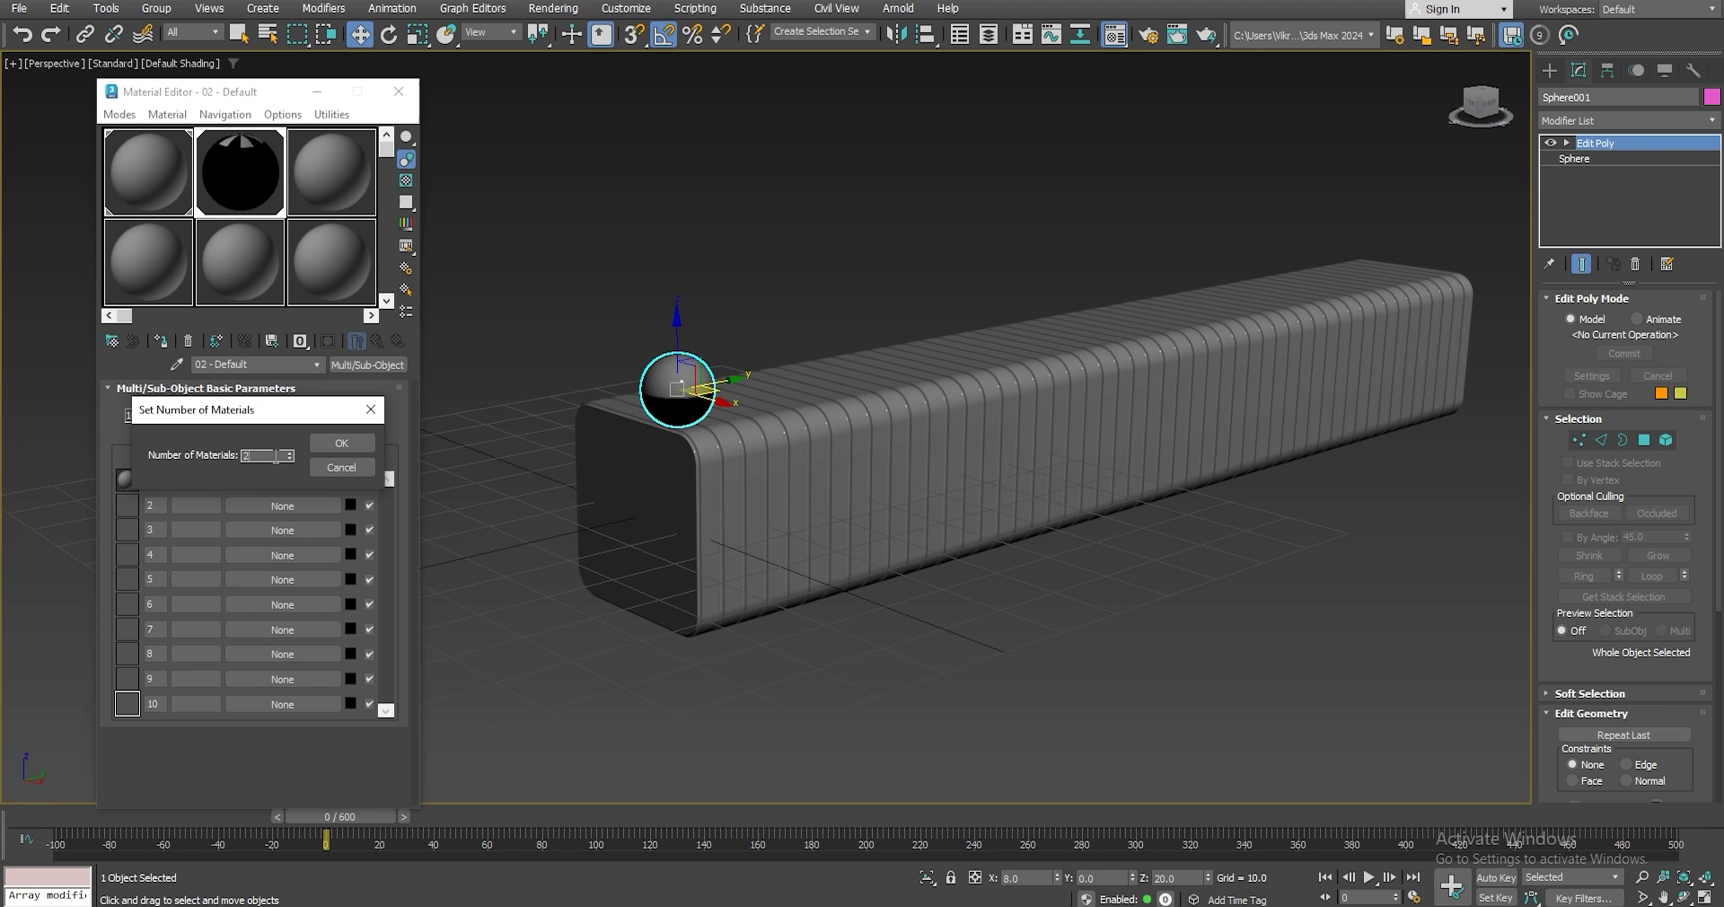
left_click(342, 446)
Add a Physical Material as sub-material 2 with a dark gray 2F2F2F base color, then close the Material Editor and deselect the sphere.
left_click(268, 506)
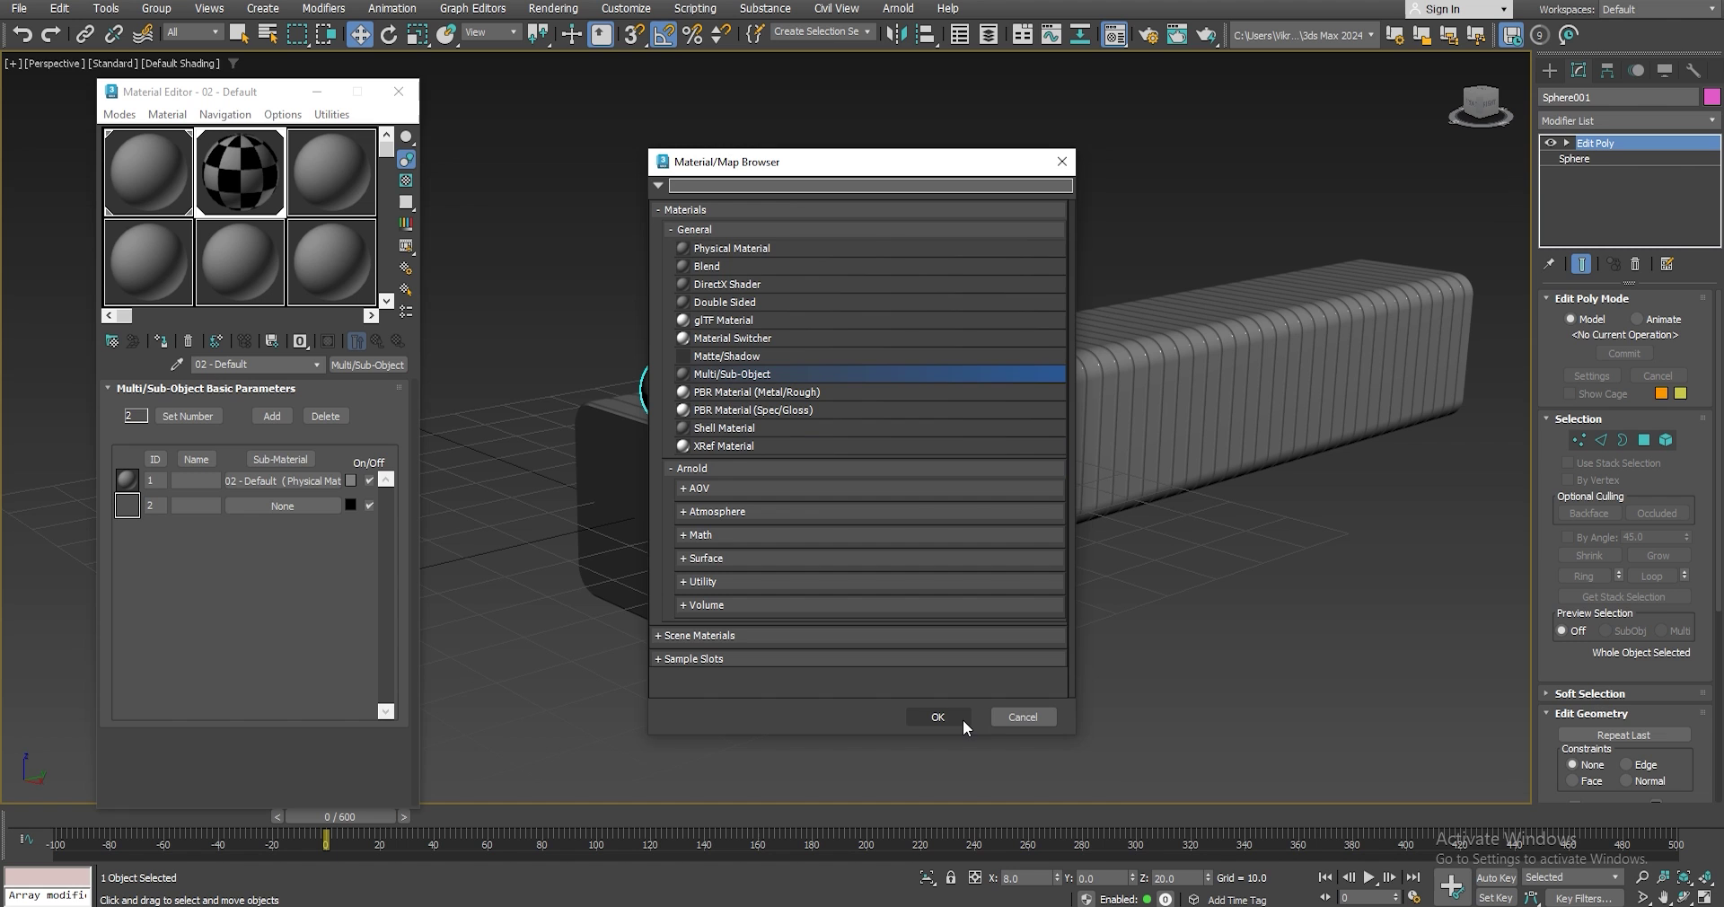
double_click(742, 249)
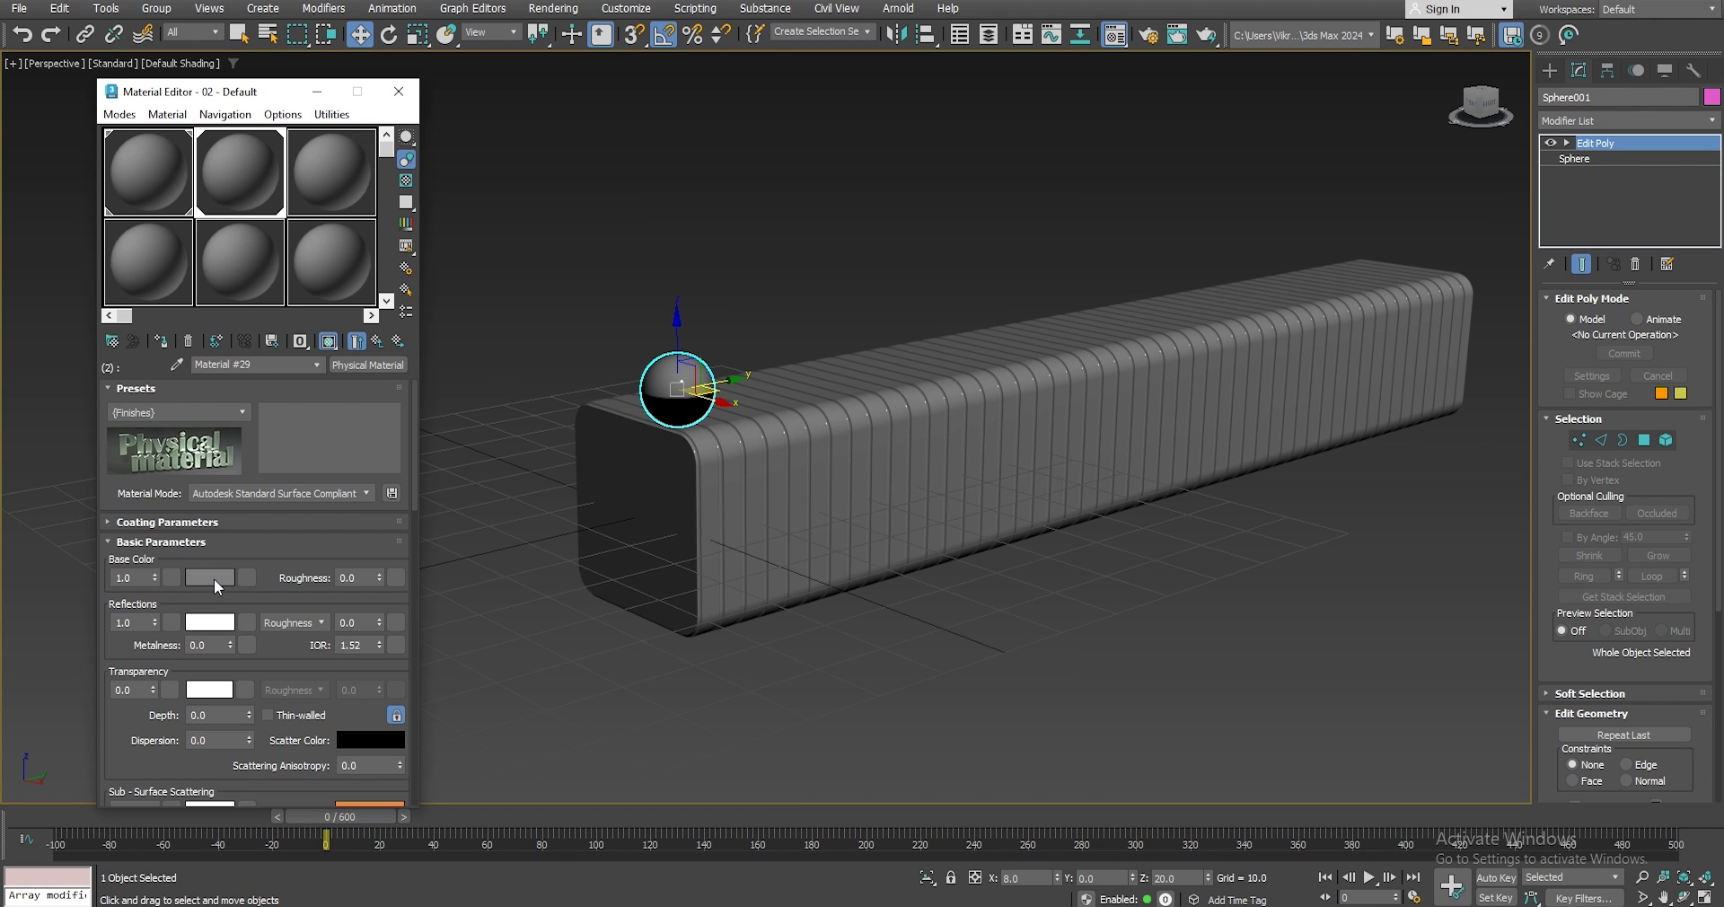
left_click(214, 578)
left_click(185, 419)
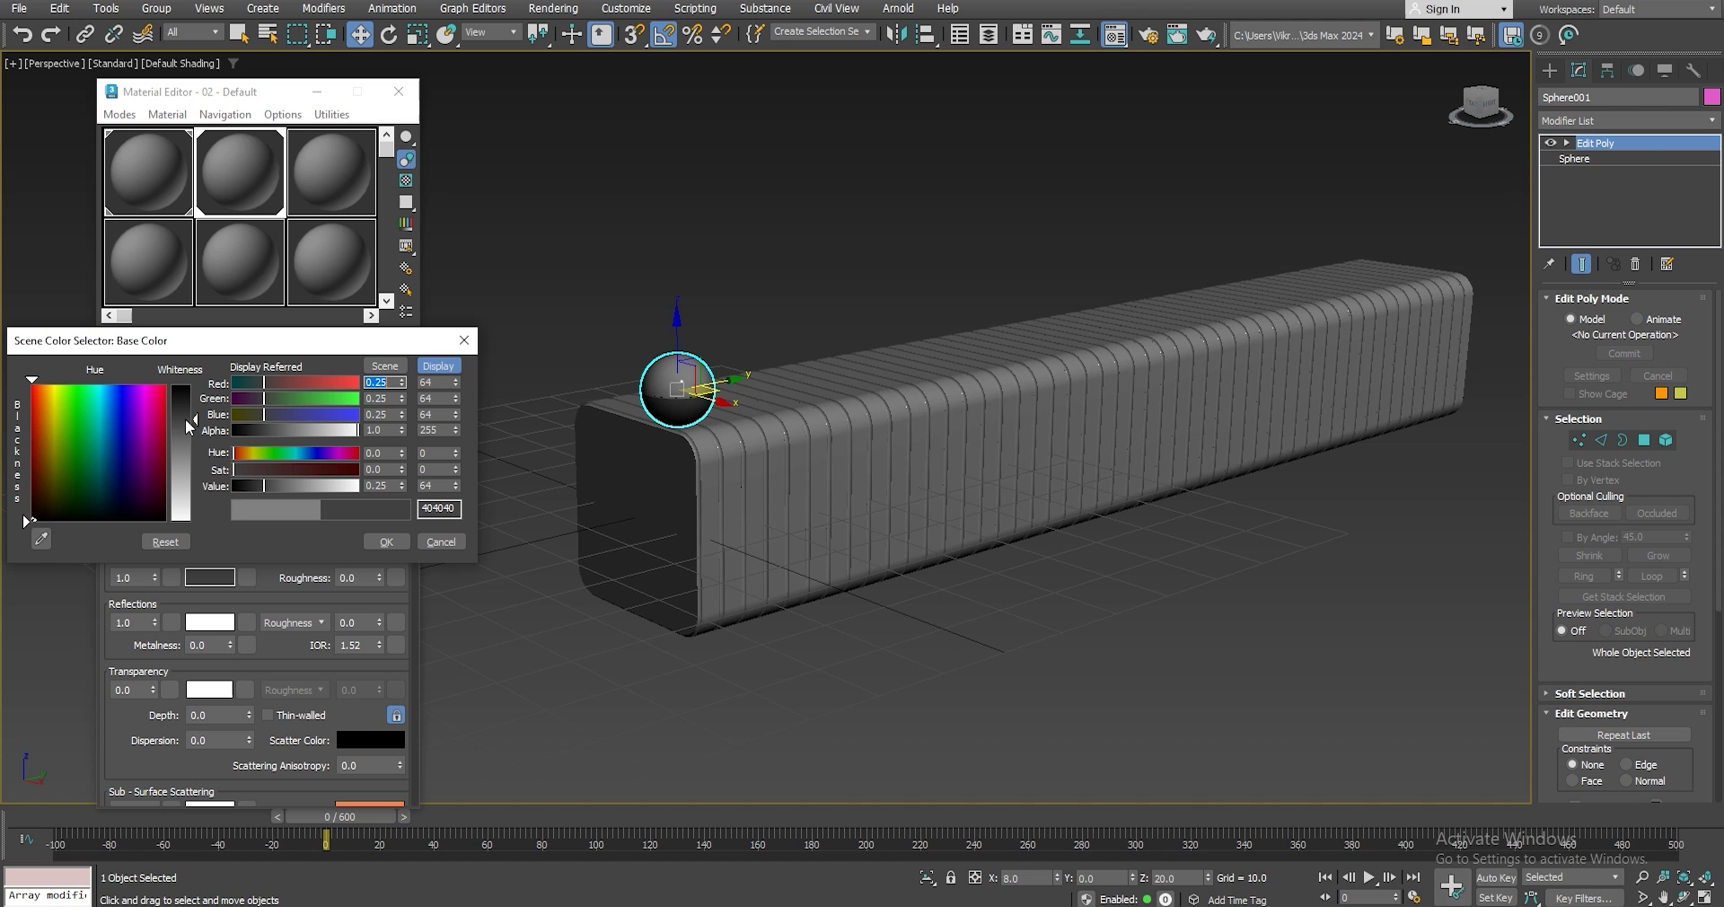
left_click(189, 432)
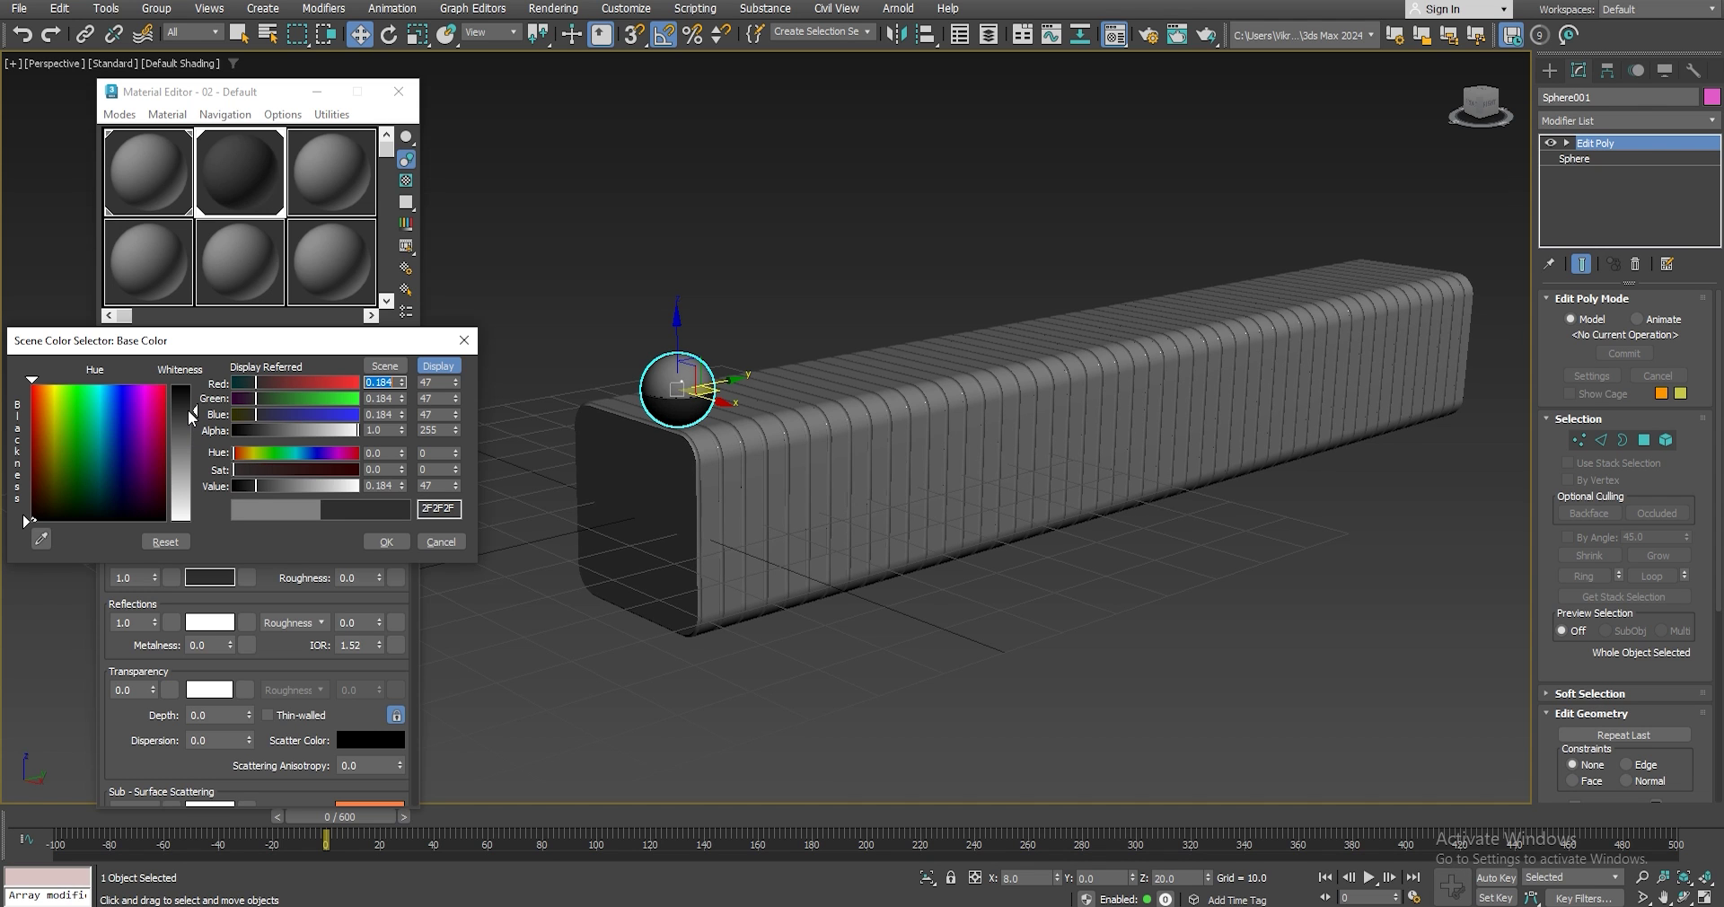
left_click(386, 542)
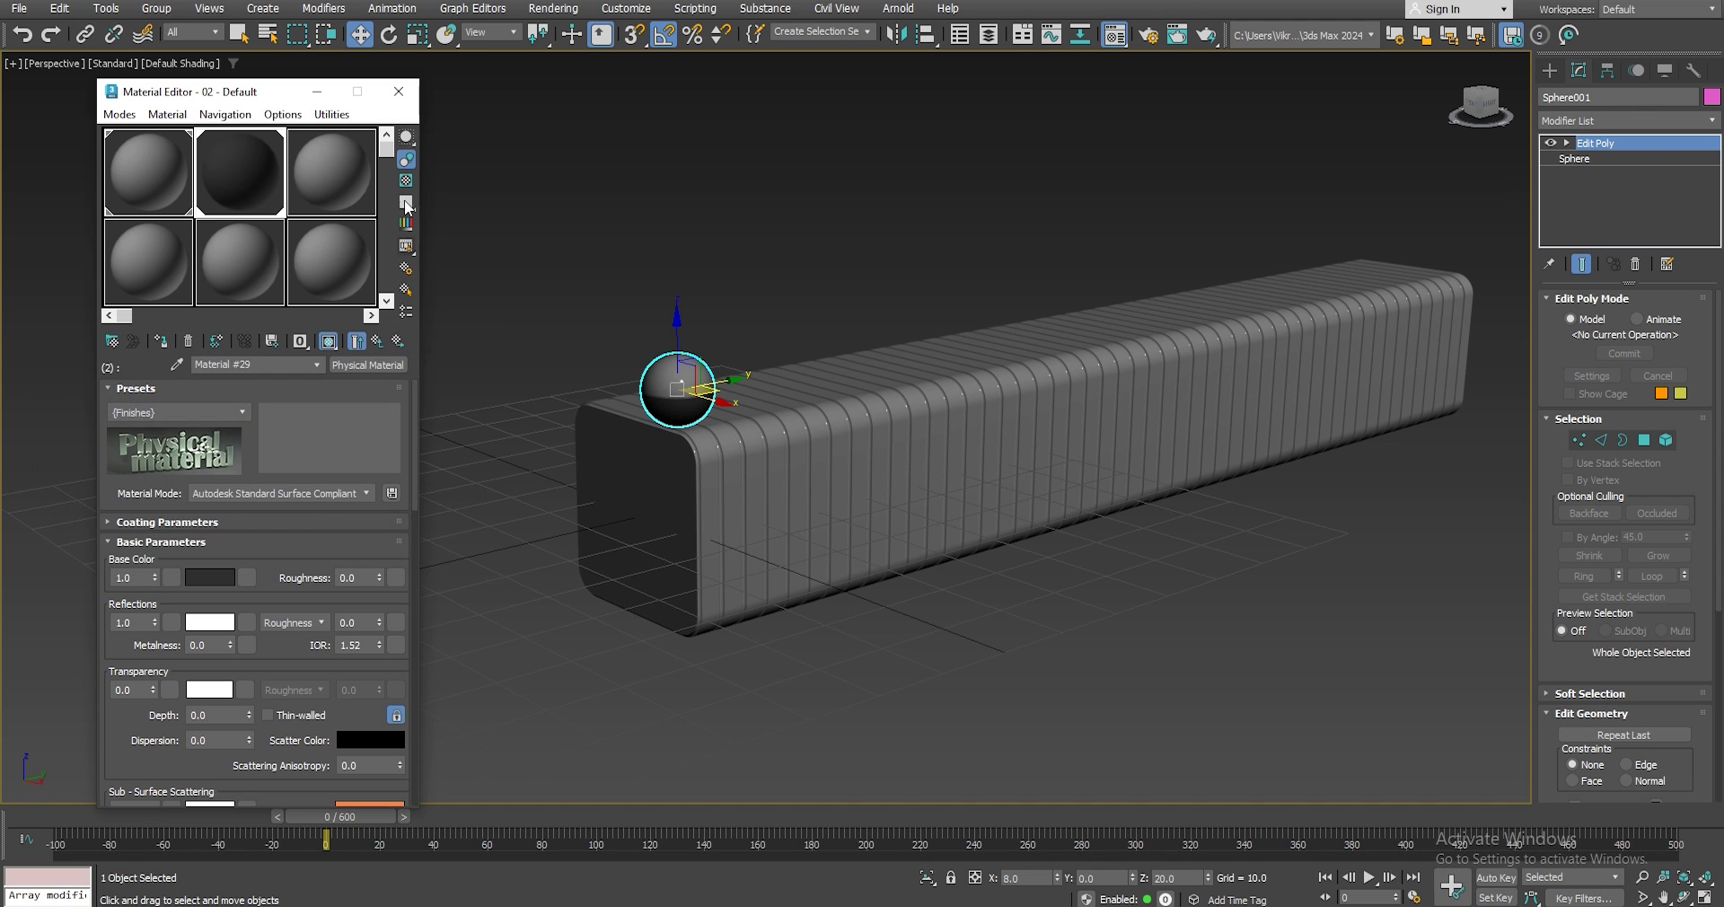
left_click(399, 92)
left_click(628, 231)
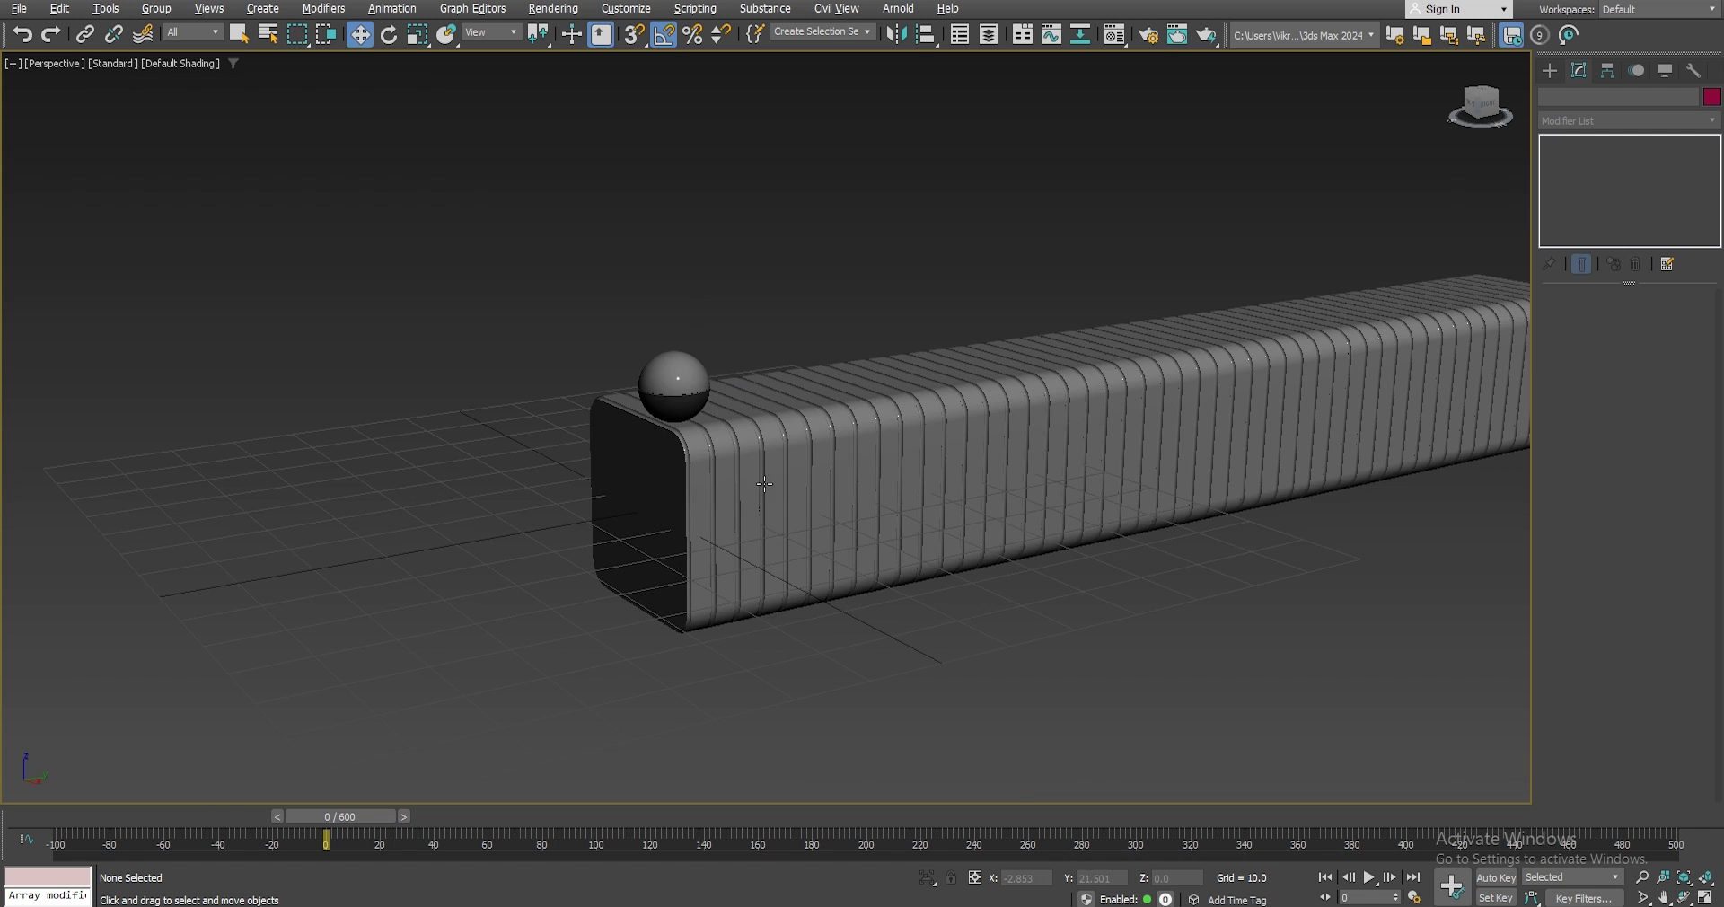
scroll(764, 484, "up", 2)
middle_click_drag(688, 449, 394, 441)
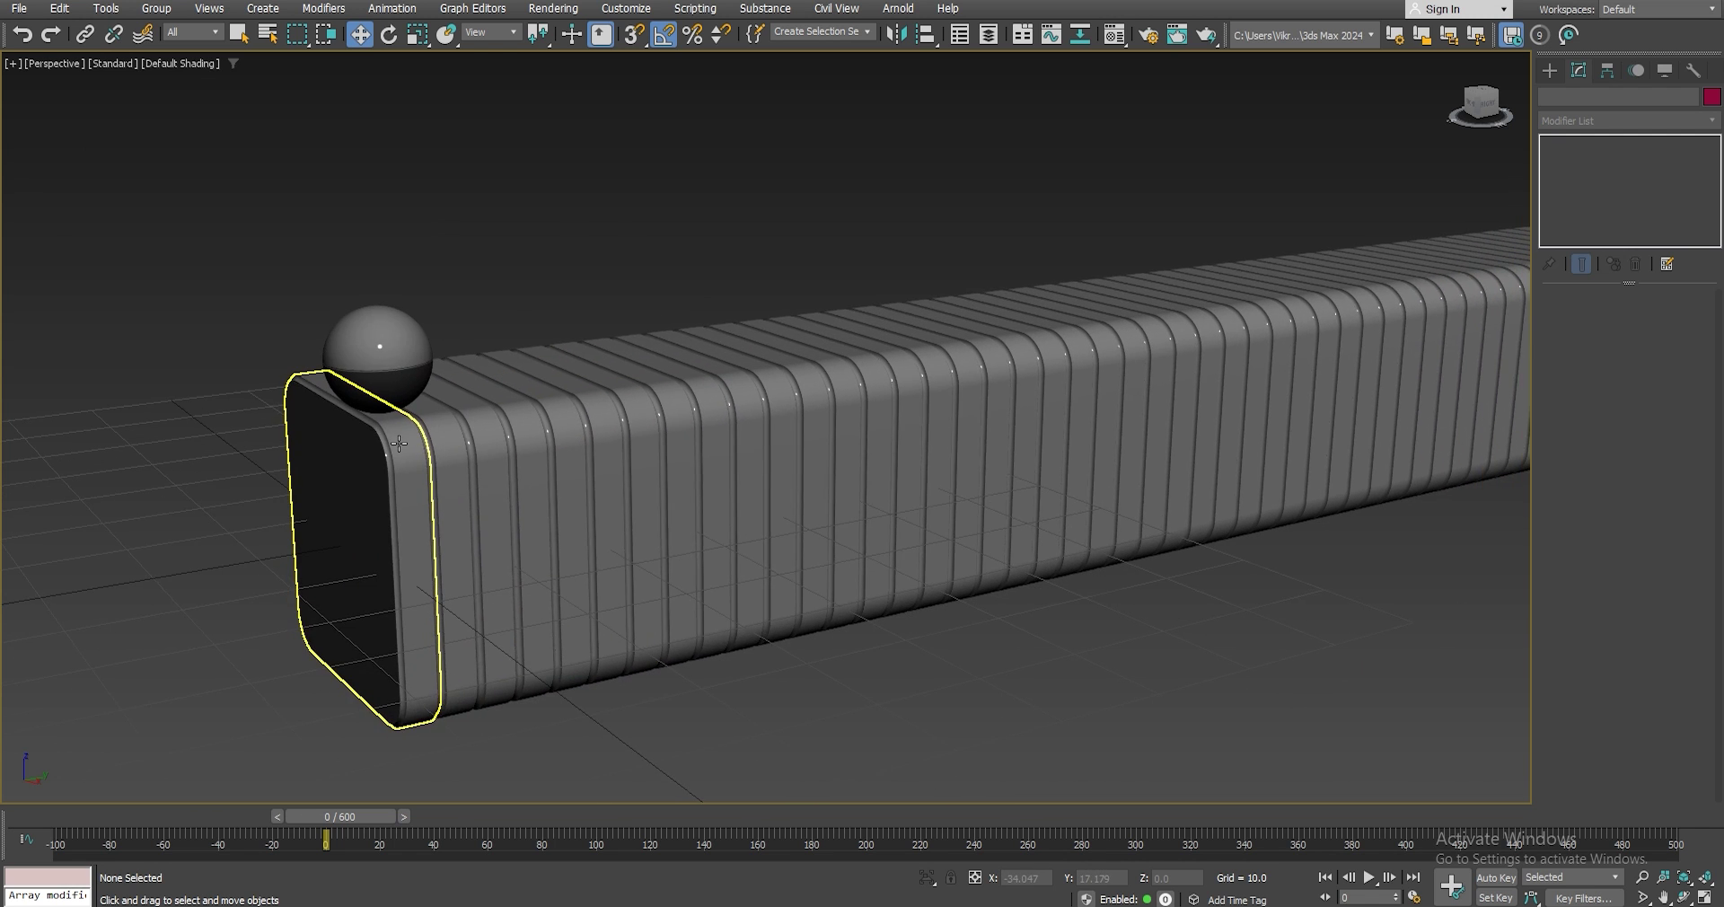
scroll(399, 442, "down", 2)
mouse_move(325, 828)
left_mouse_down()
mouse_move(816, 834)
mouse_move(334, 835)
left_mouse_up()
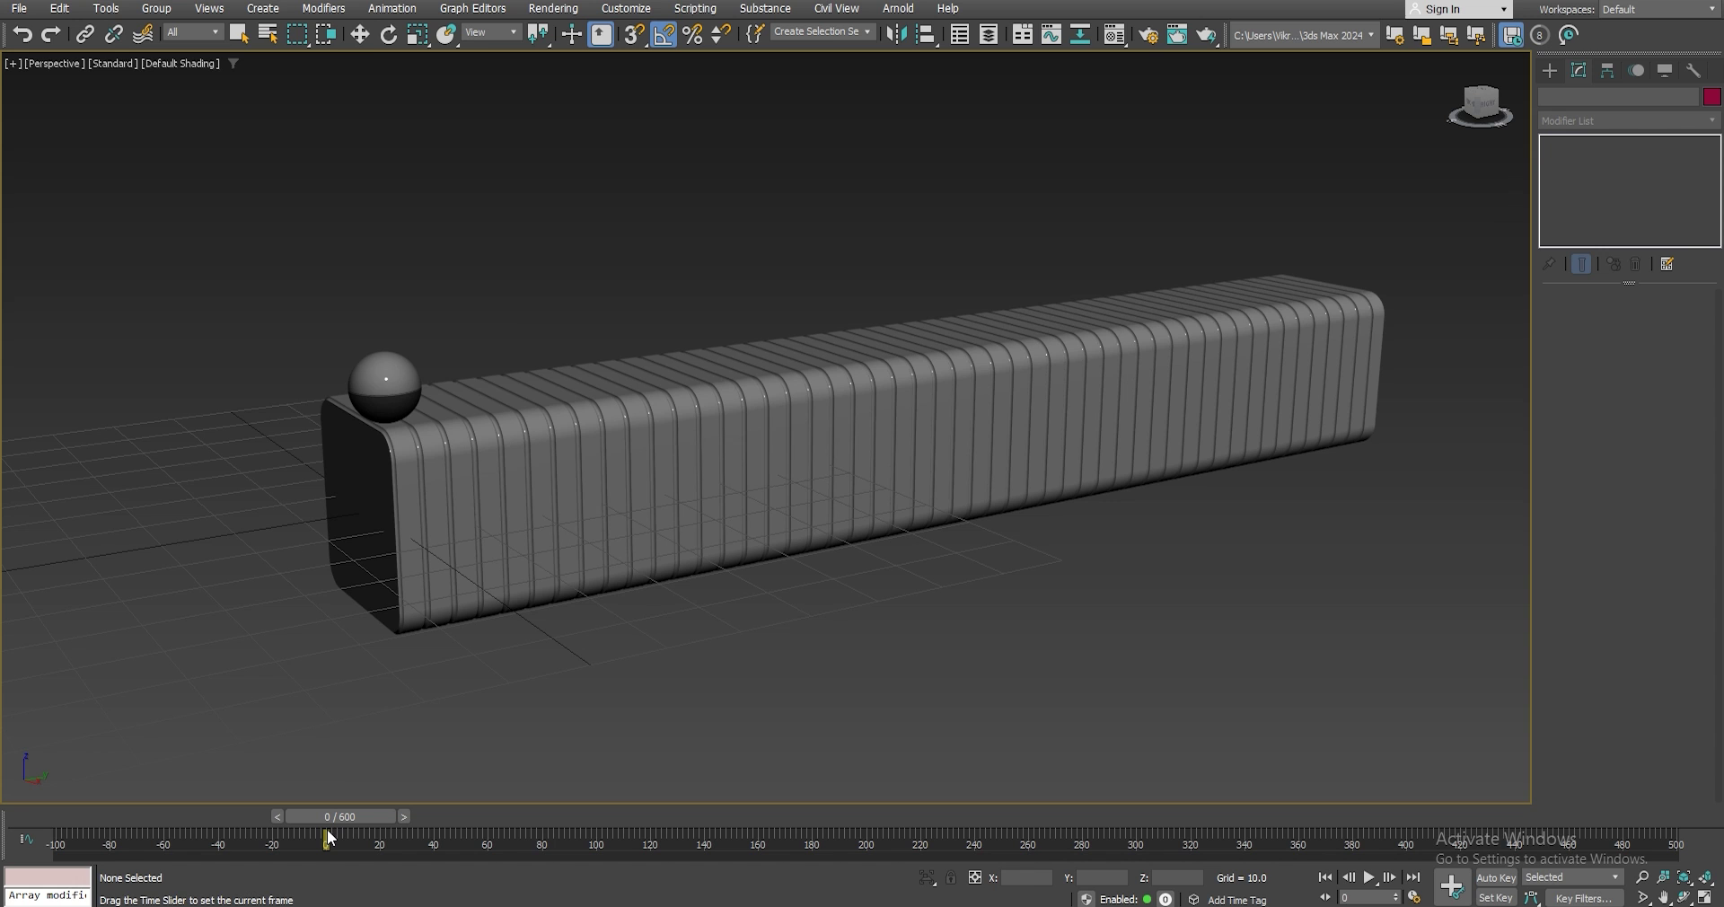
key("w")
Create a Dummy helper centered on the sphere and slightly larger than it in the Top view, then return to the four-view layout.
left_click(406, 375)
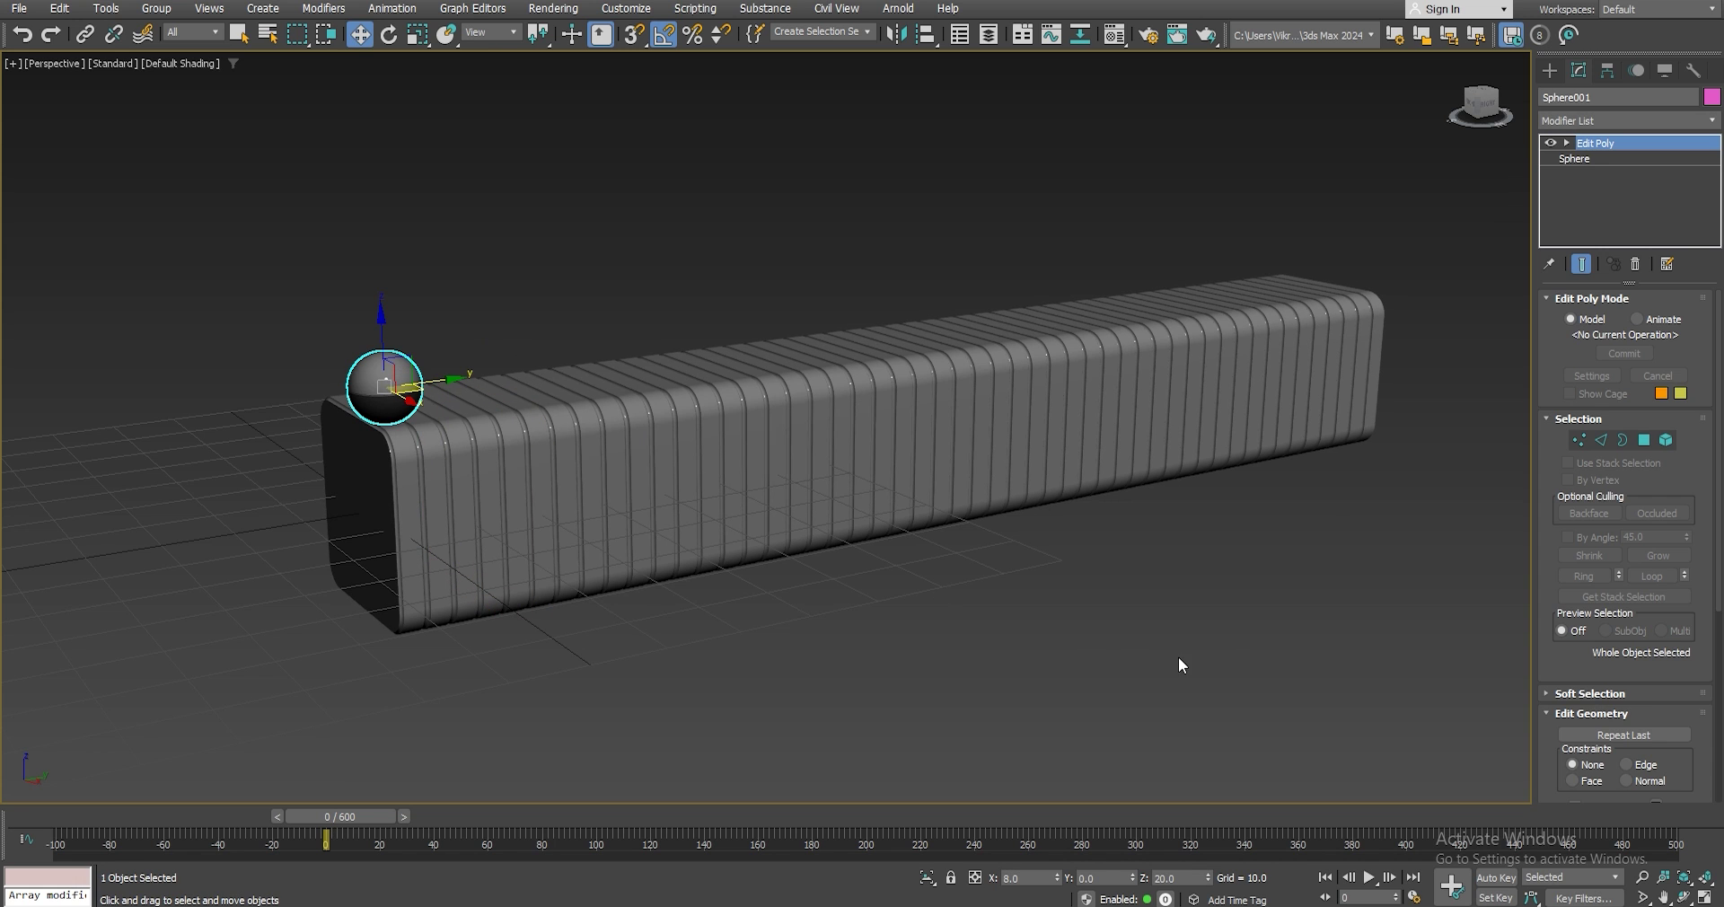
left_click(1705, 898)
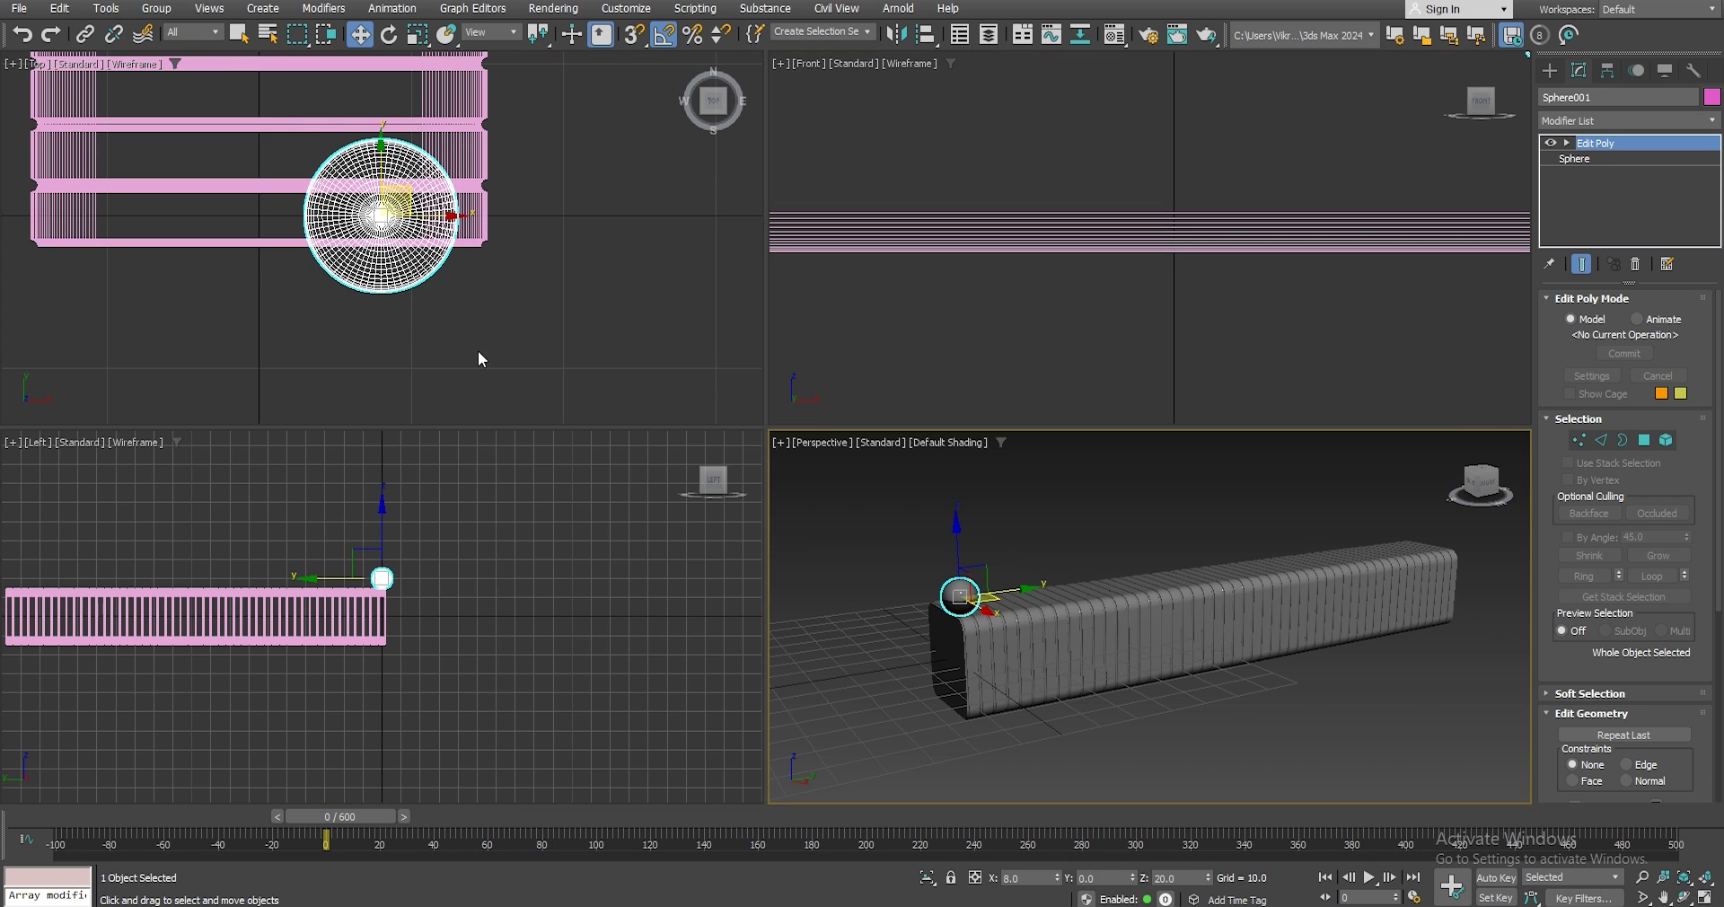
scroll(449, 216, "up", 3)
middle_click_drag(431, 235, 459, 264)
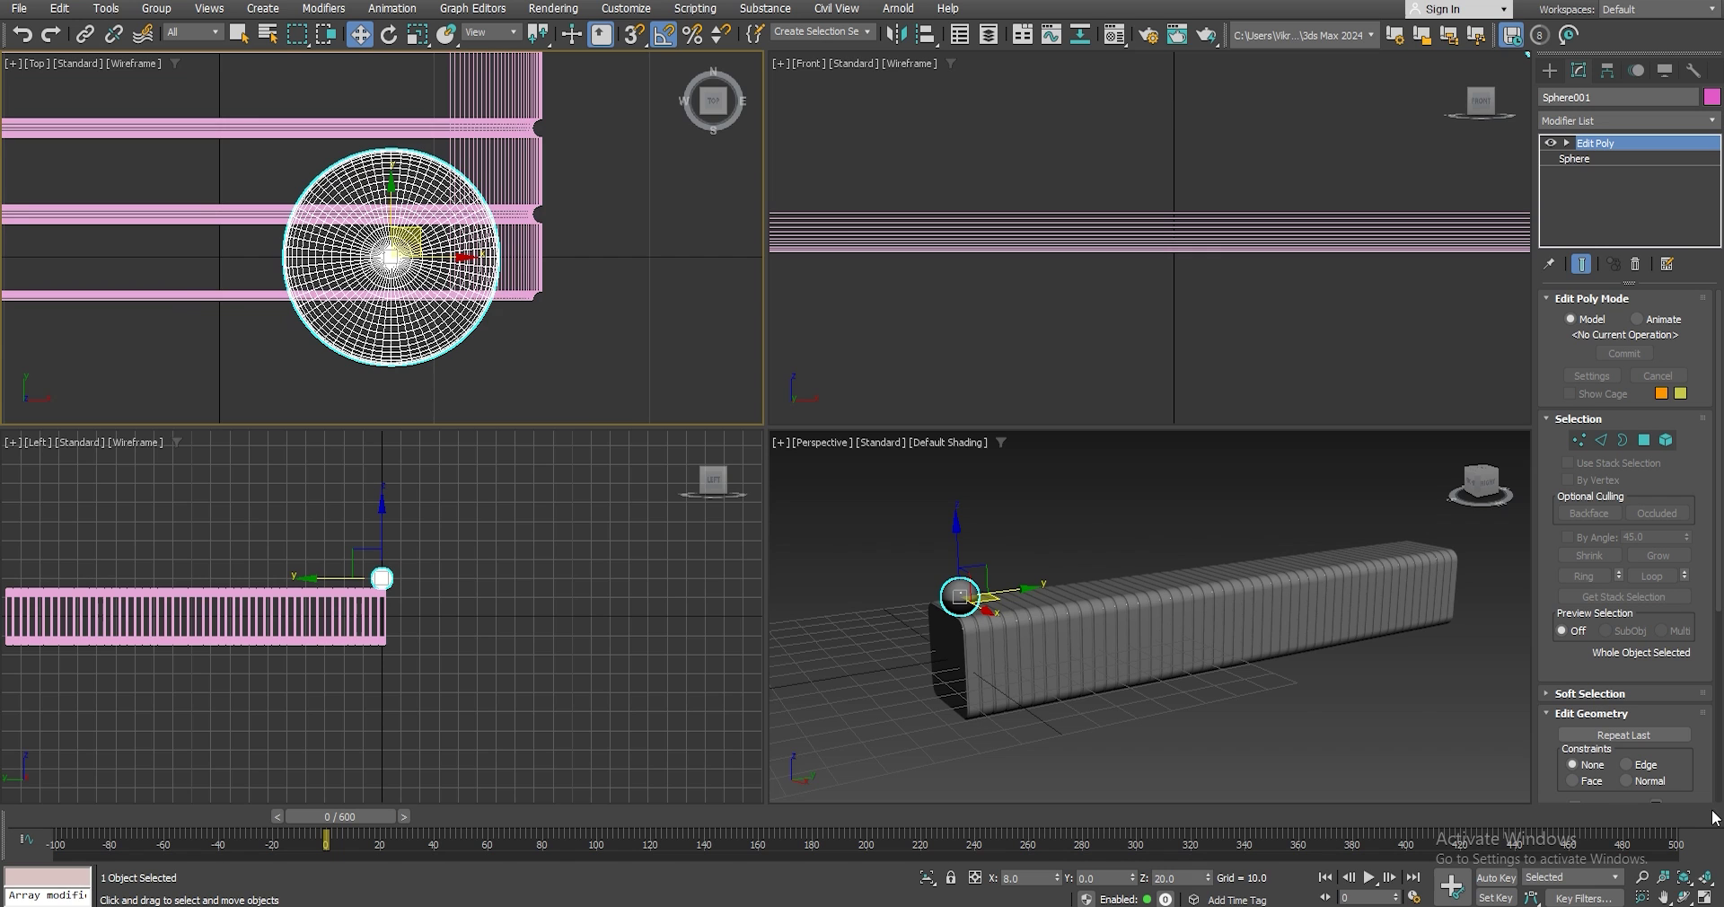
left_click(1705, 898)
scroll(754, 539, "down", 3)
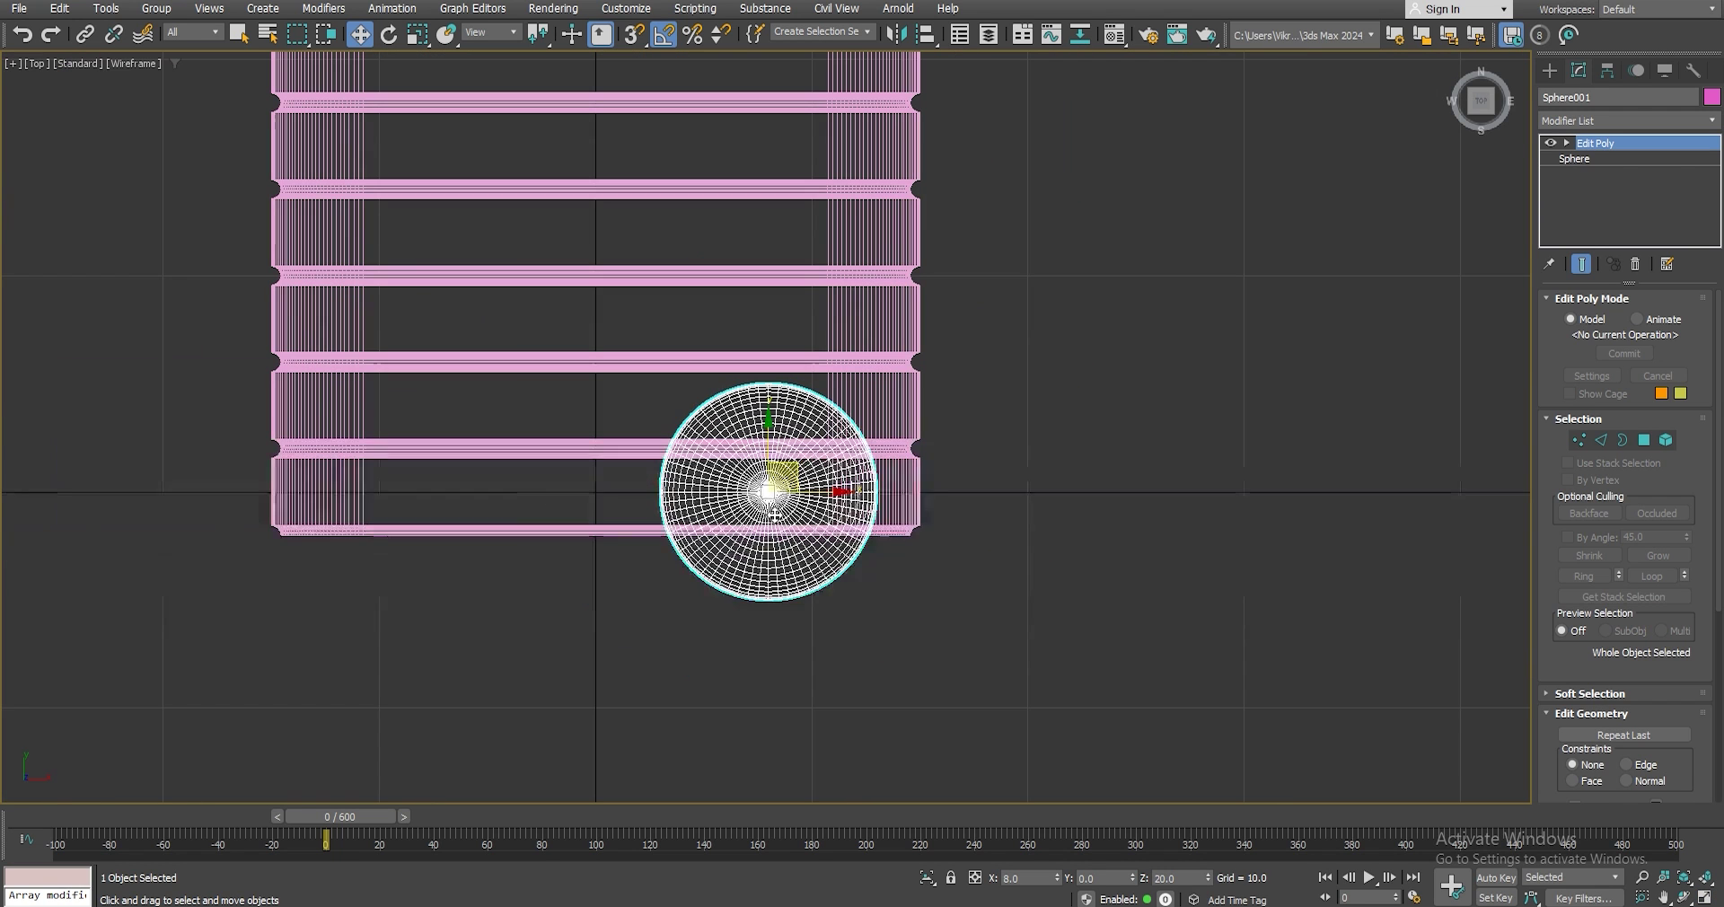
left_click(1549, 71)
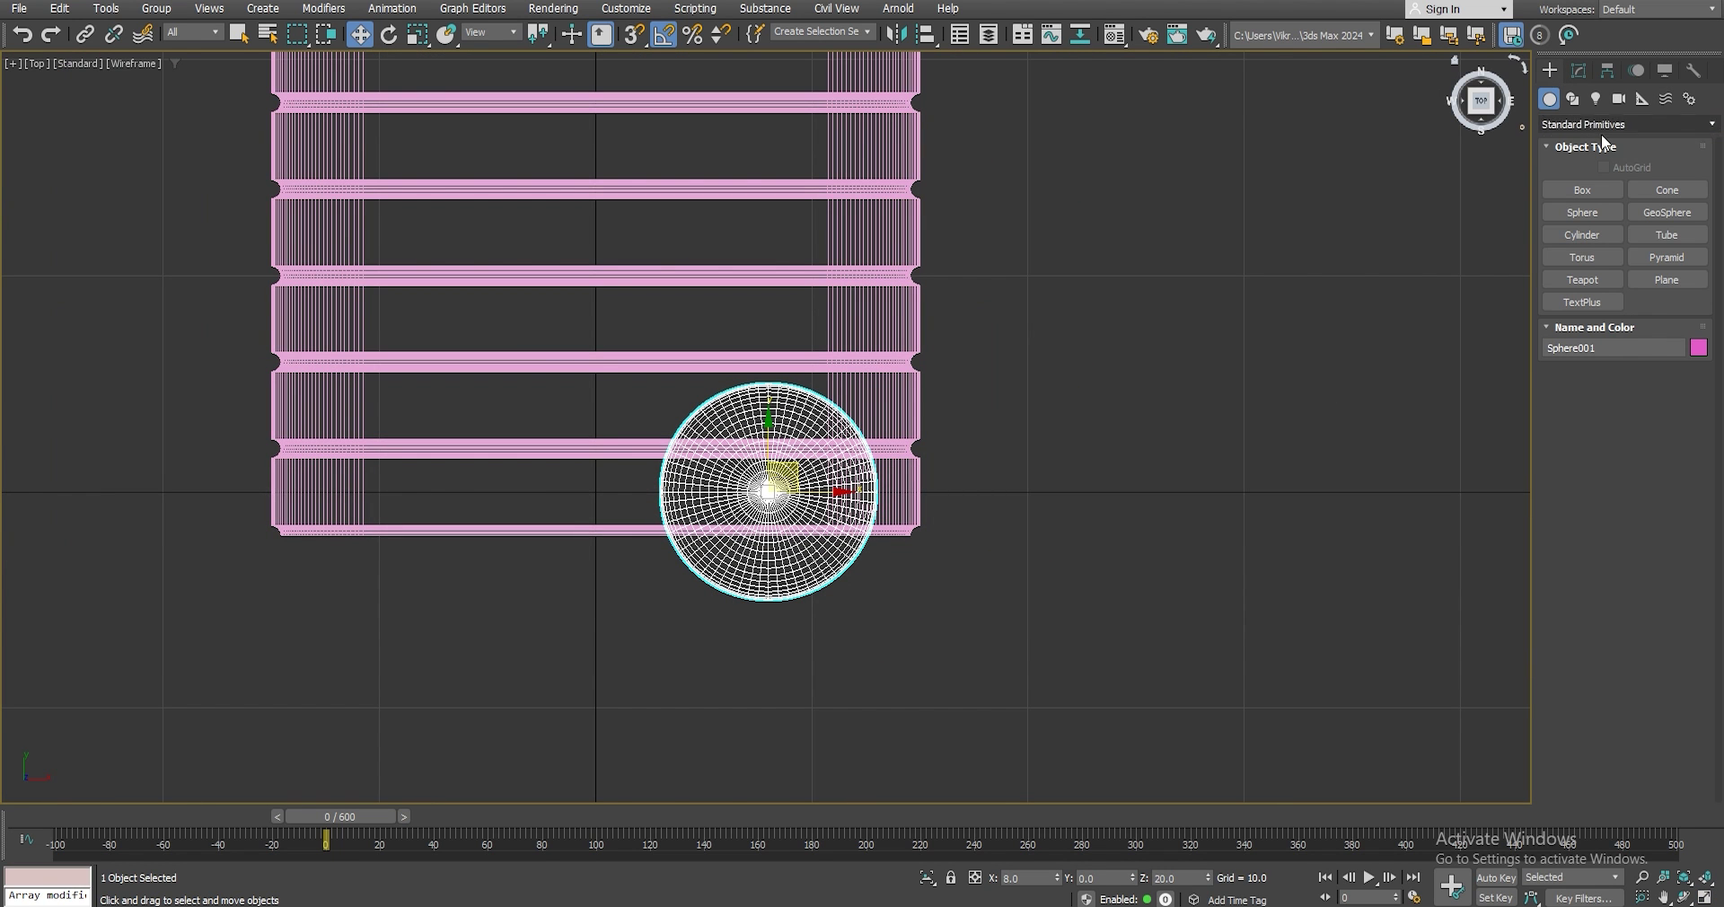
left_click(1641, 100)
left_click(1583, 189)
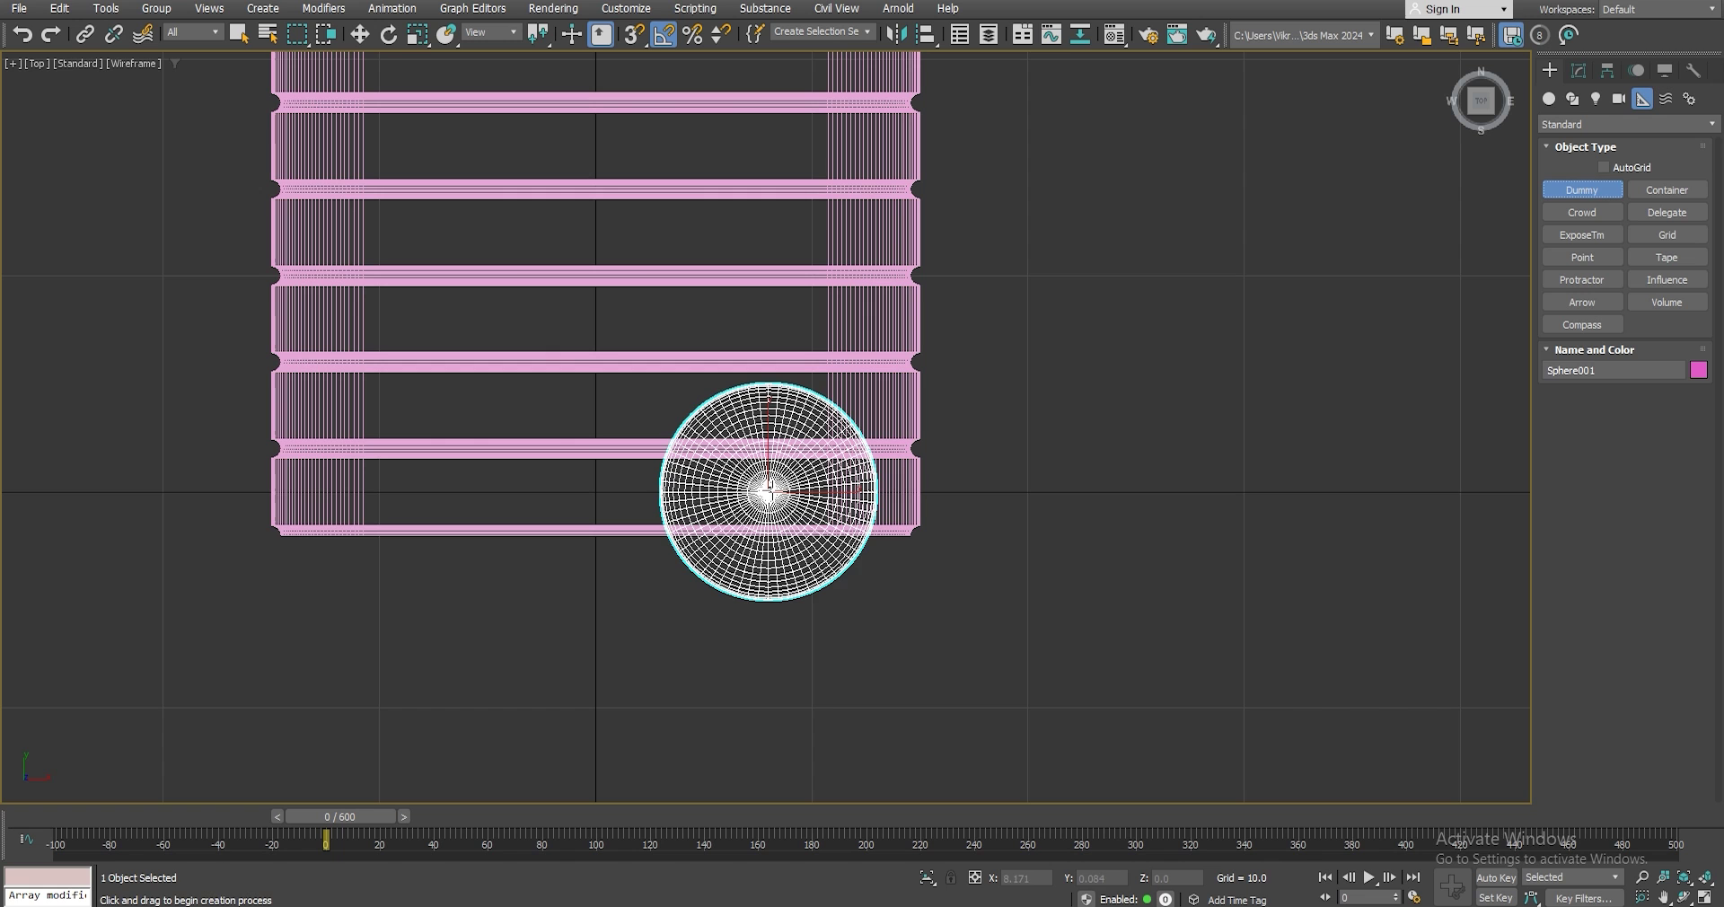
left_click_drag(768, 490, 908, 627)
right_click(929, 595)
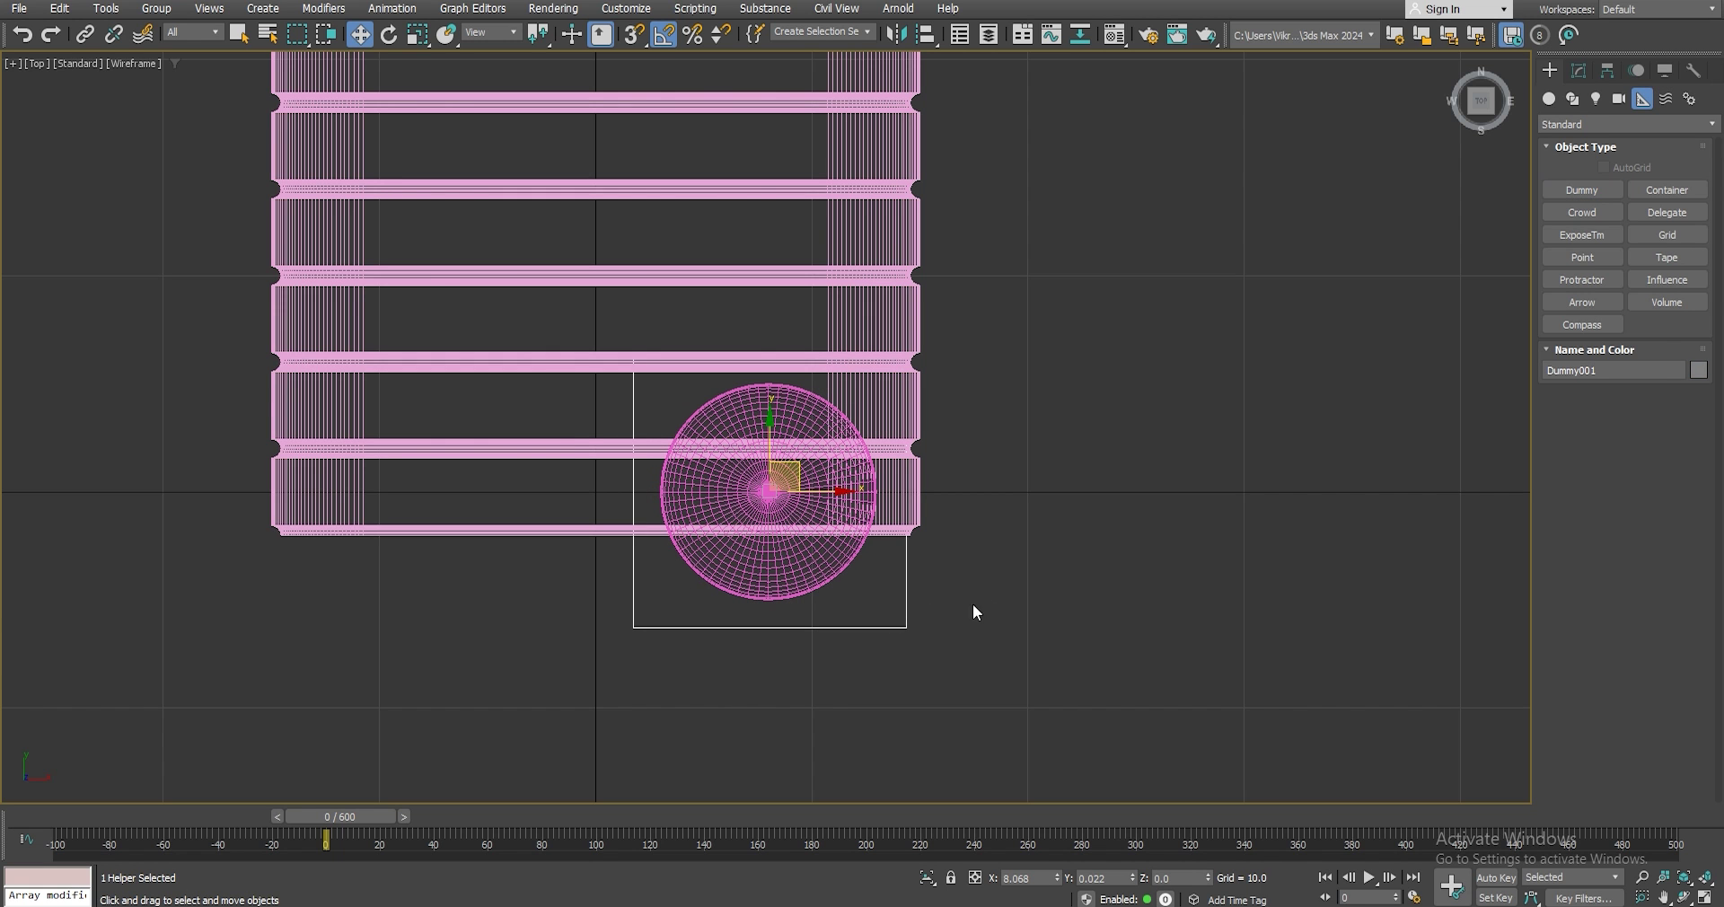
left_click(1708, 885)
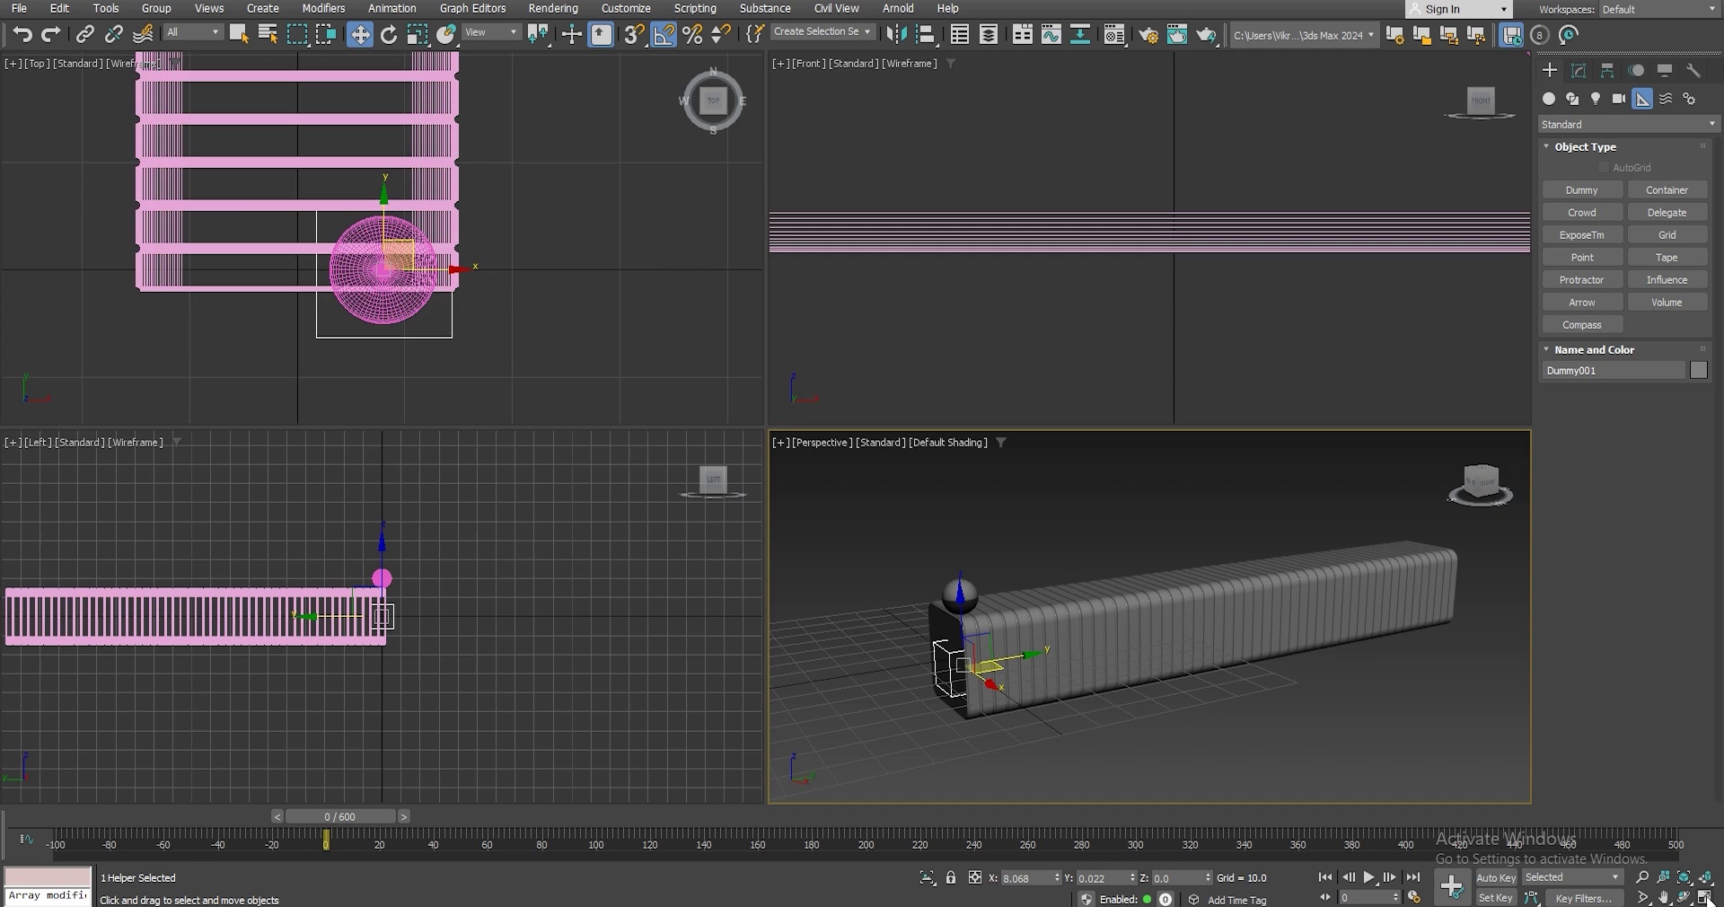
Align the dummy's center to the sphere's center on the X, Y and Z positions in the Perspective view.
left_click(1705, 897)
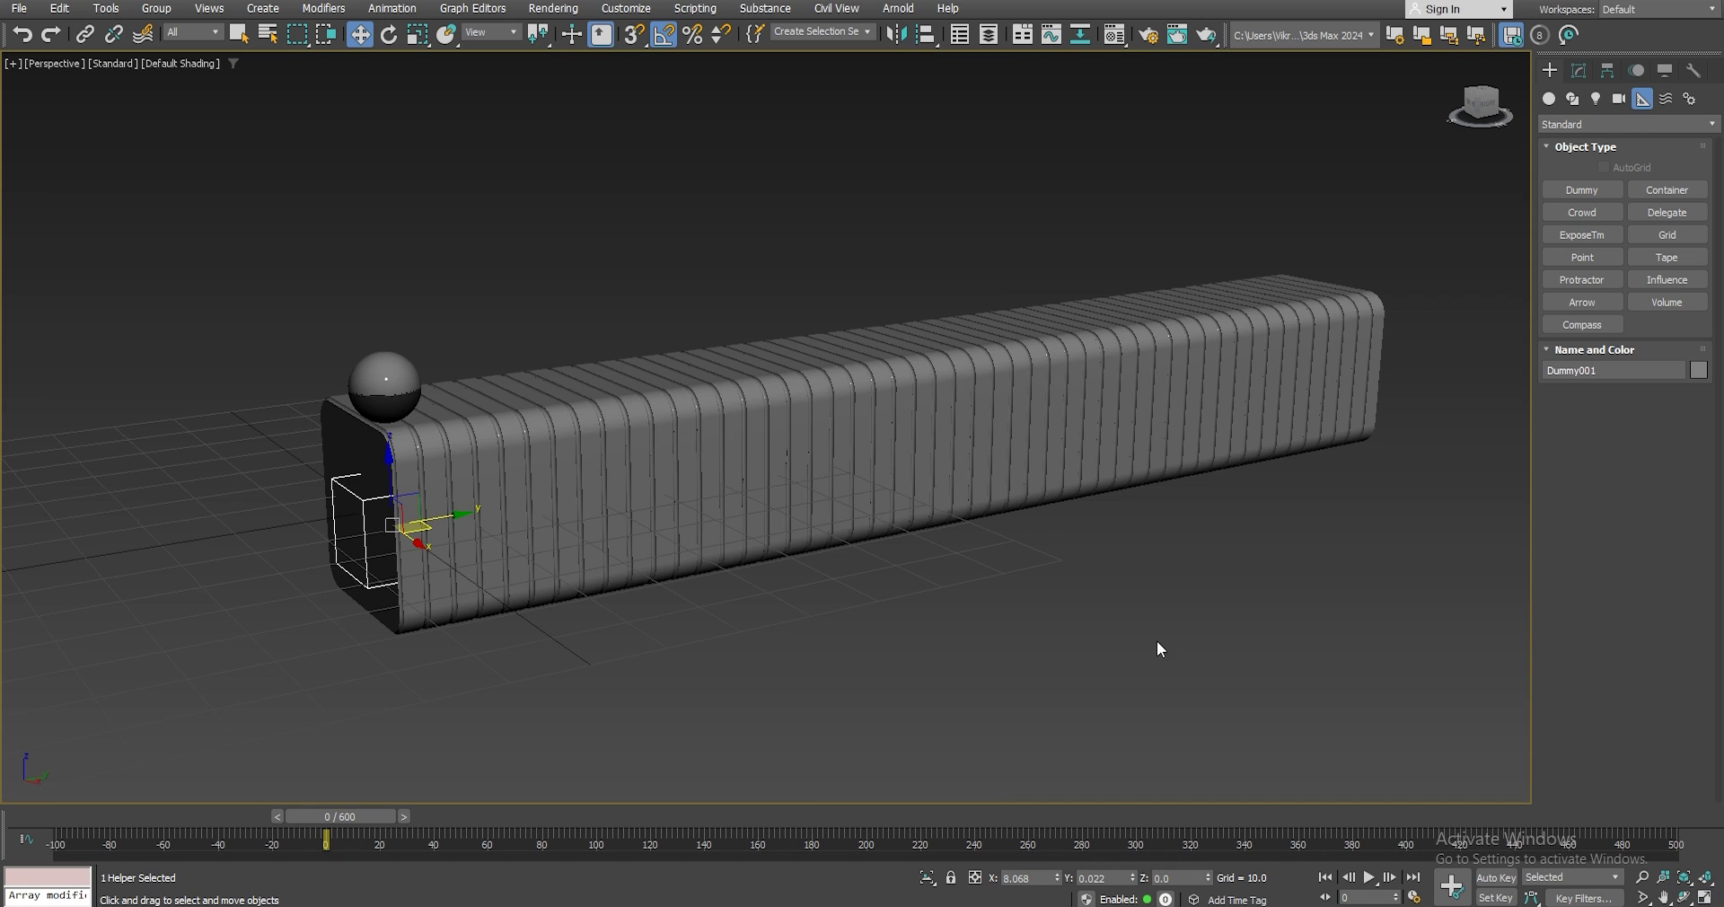
left_click(925, 35)
left_click(417, 357)
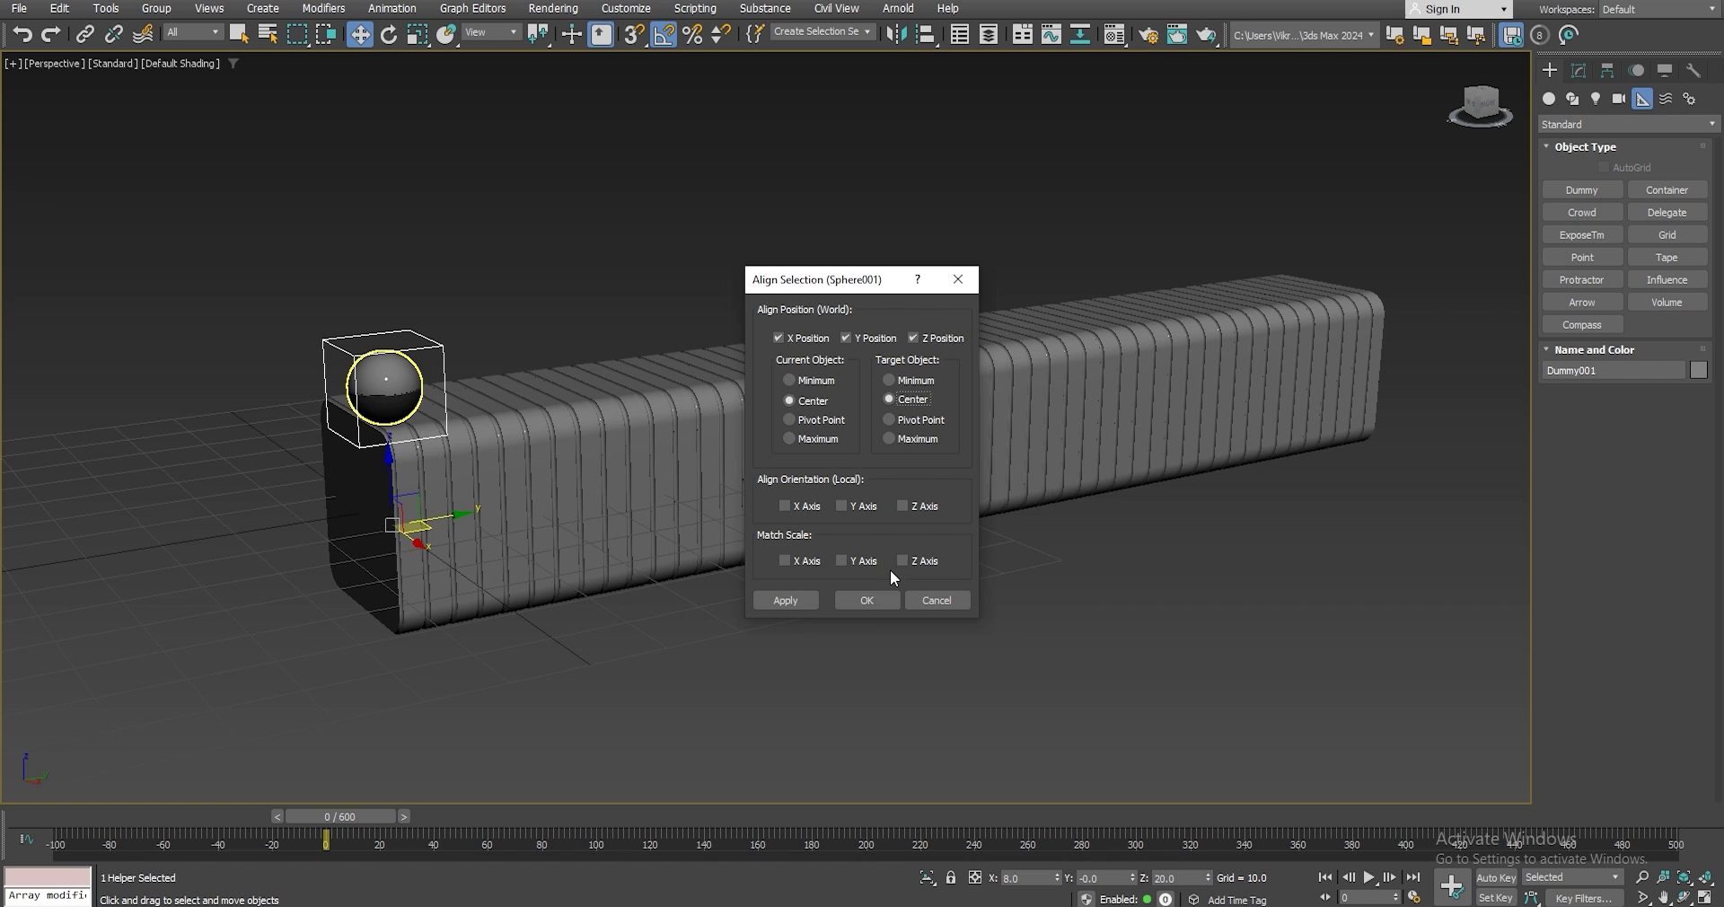
left_click(866, 600)
Link the sphere to the dummy so the dummy becomes its parent, then return to the Move tool.
scroll(320, 354, "up", 4)
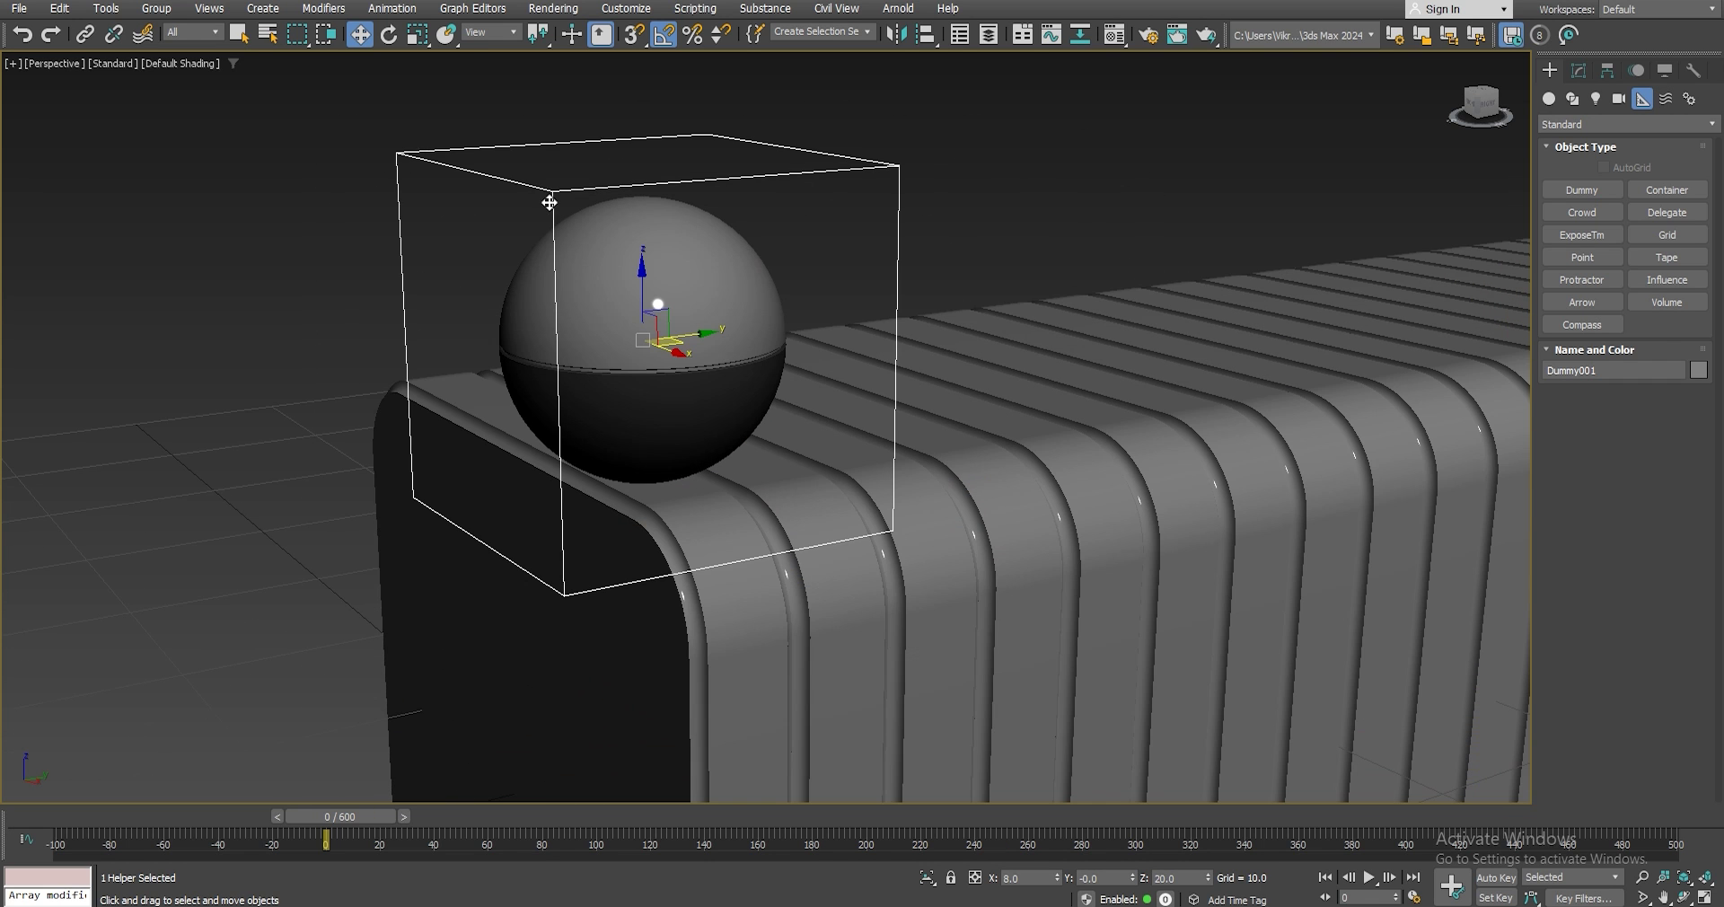
left_click(85, 34)
left_click(717, 254)
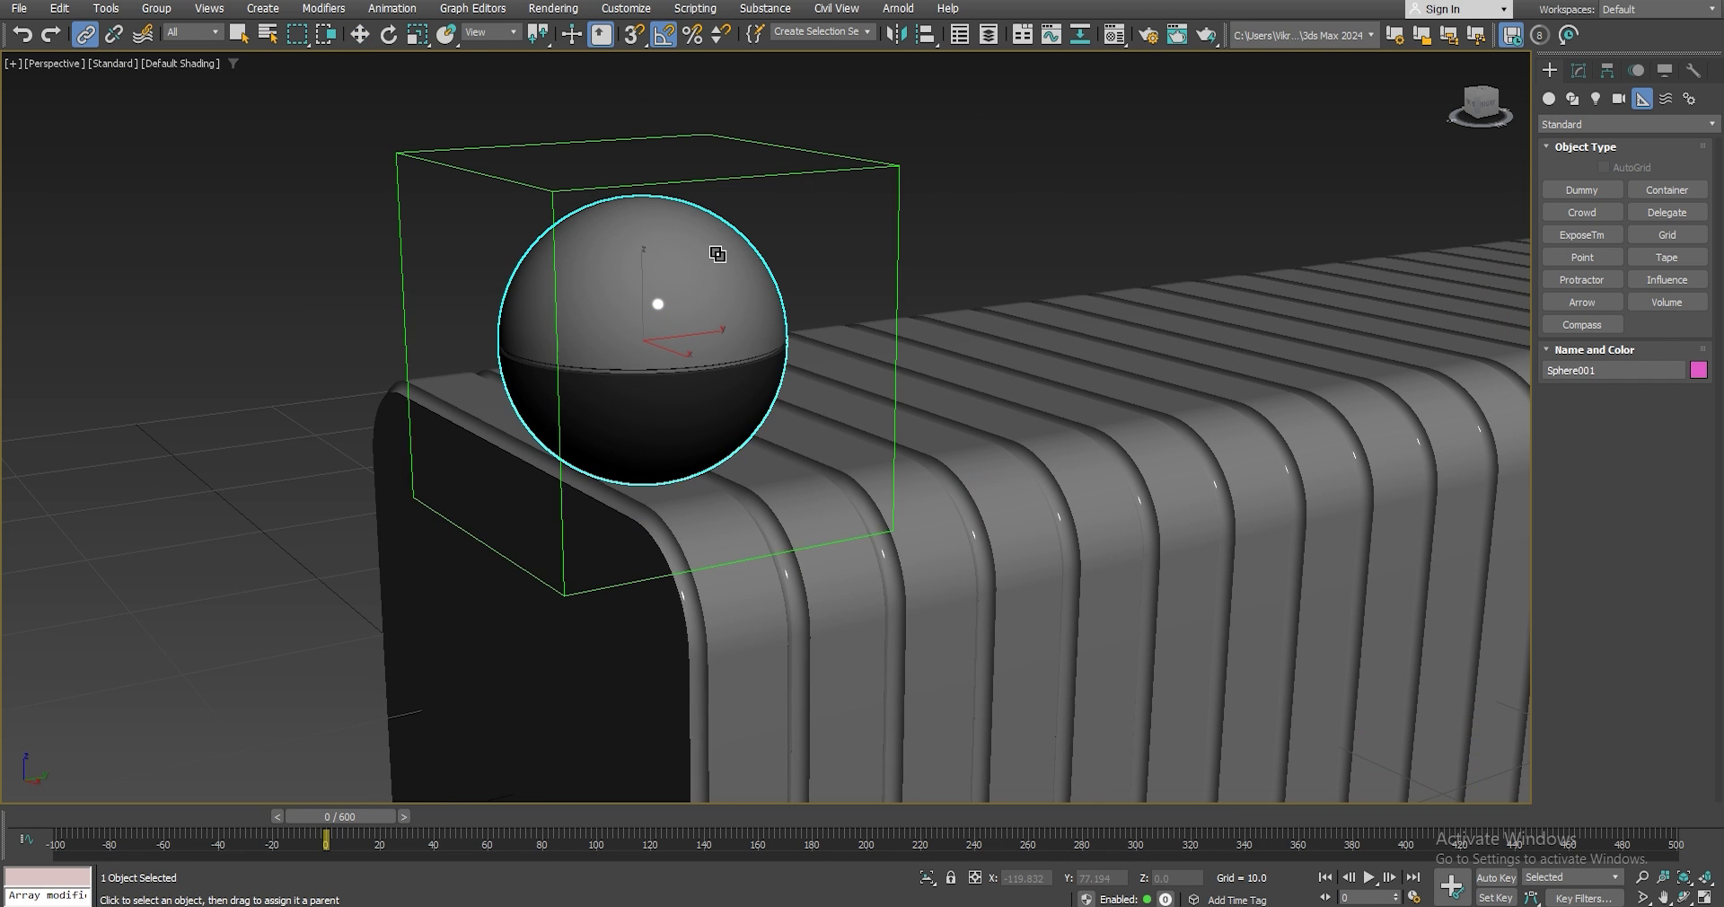
left_click_drag(878, 179, 884, 178)
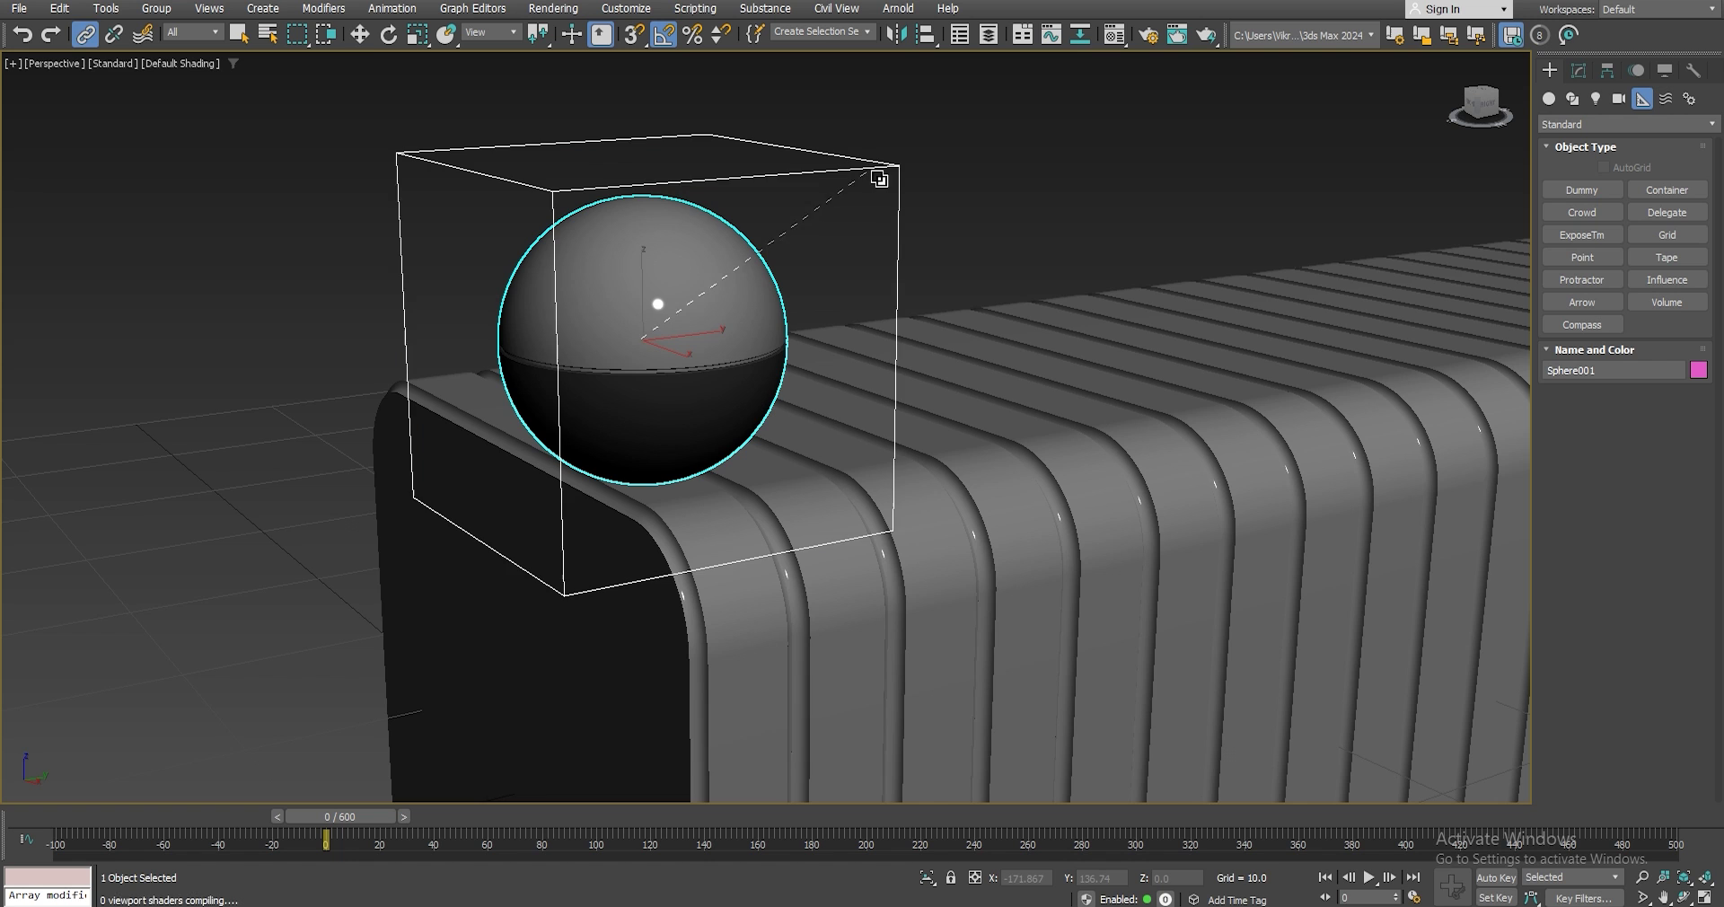
key("w")
Test the link by moving the dummy with the sphere, then cancel the move and deselect the dummy.
left_click(901, 190)
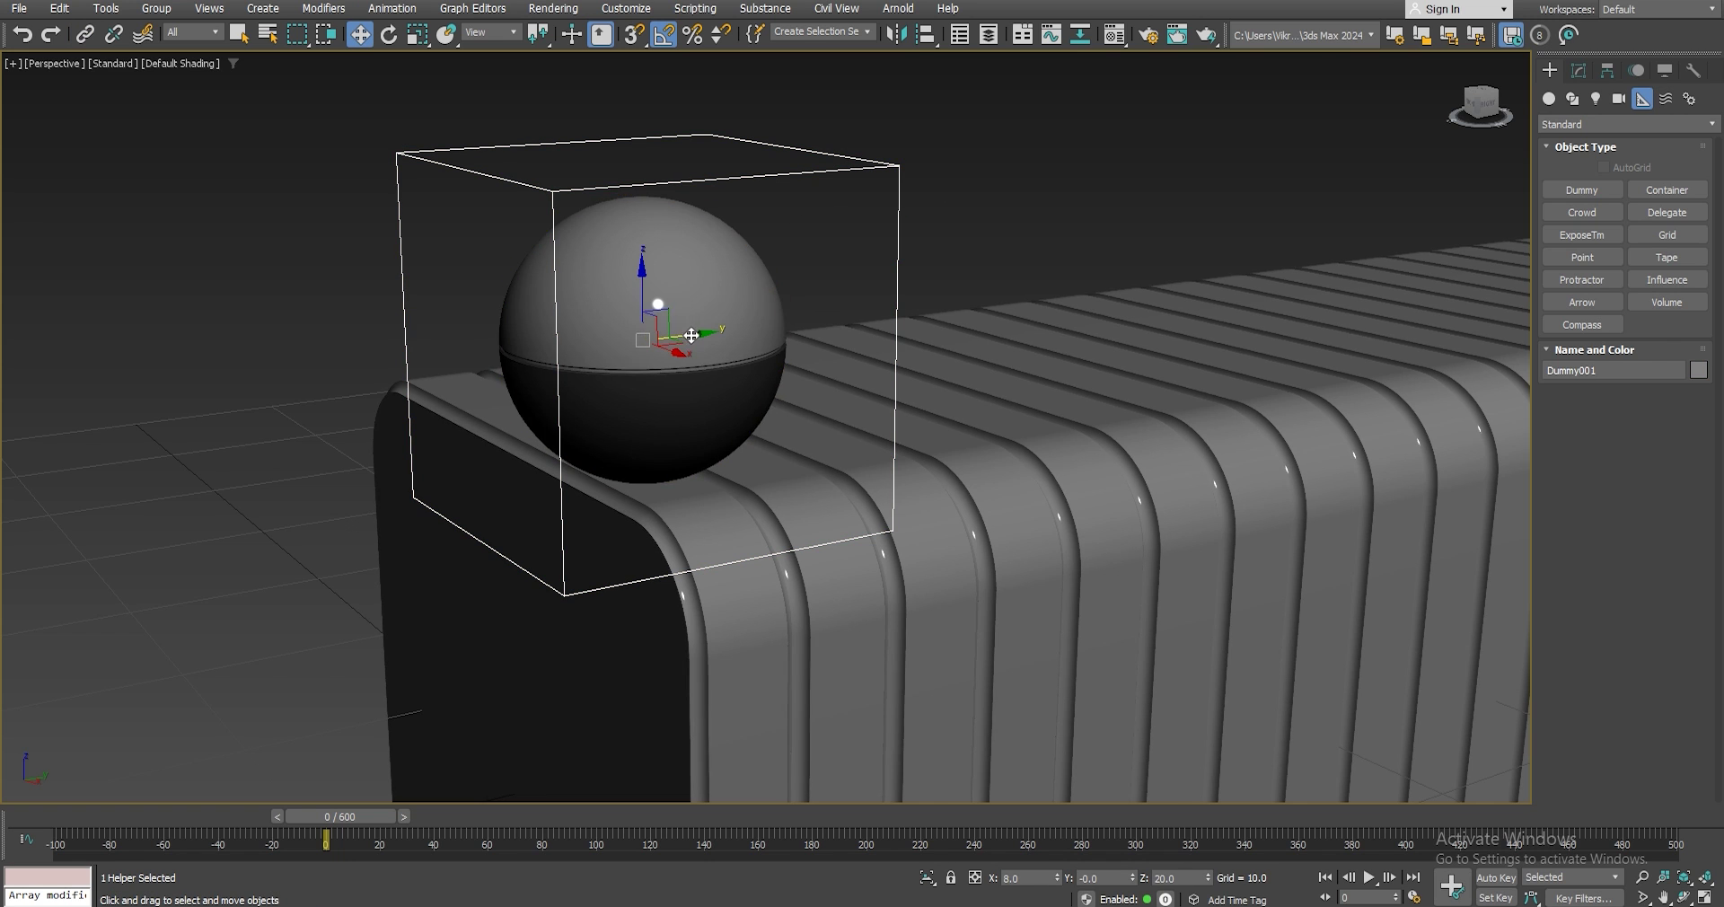
left_click_drag(679, 350, 844, 342)
right_click(844, 341)
left_click(1000, 169)
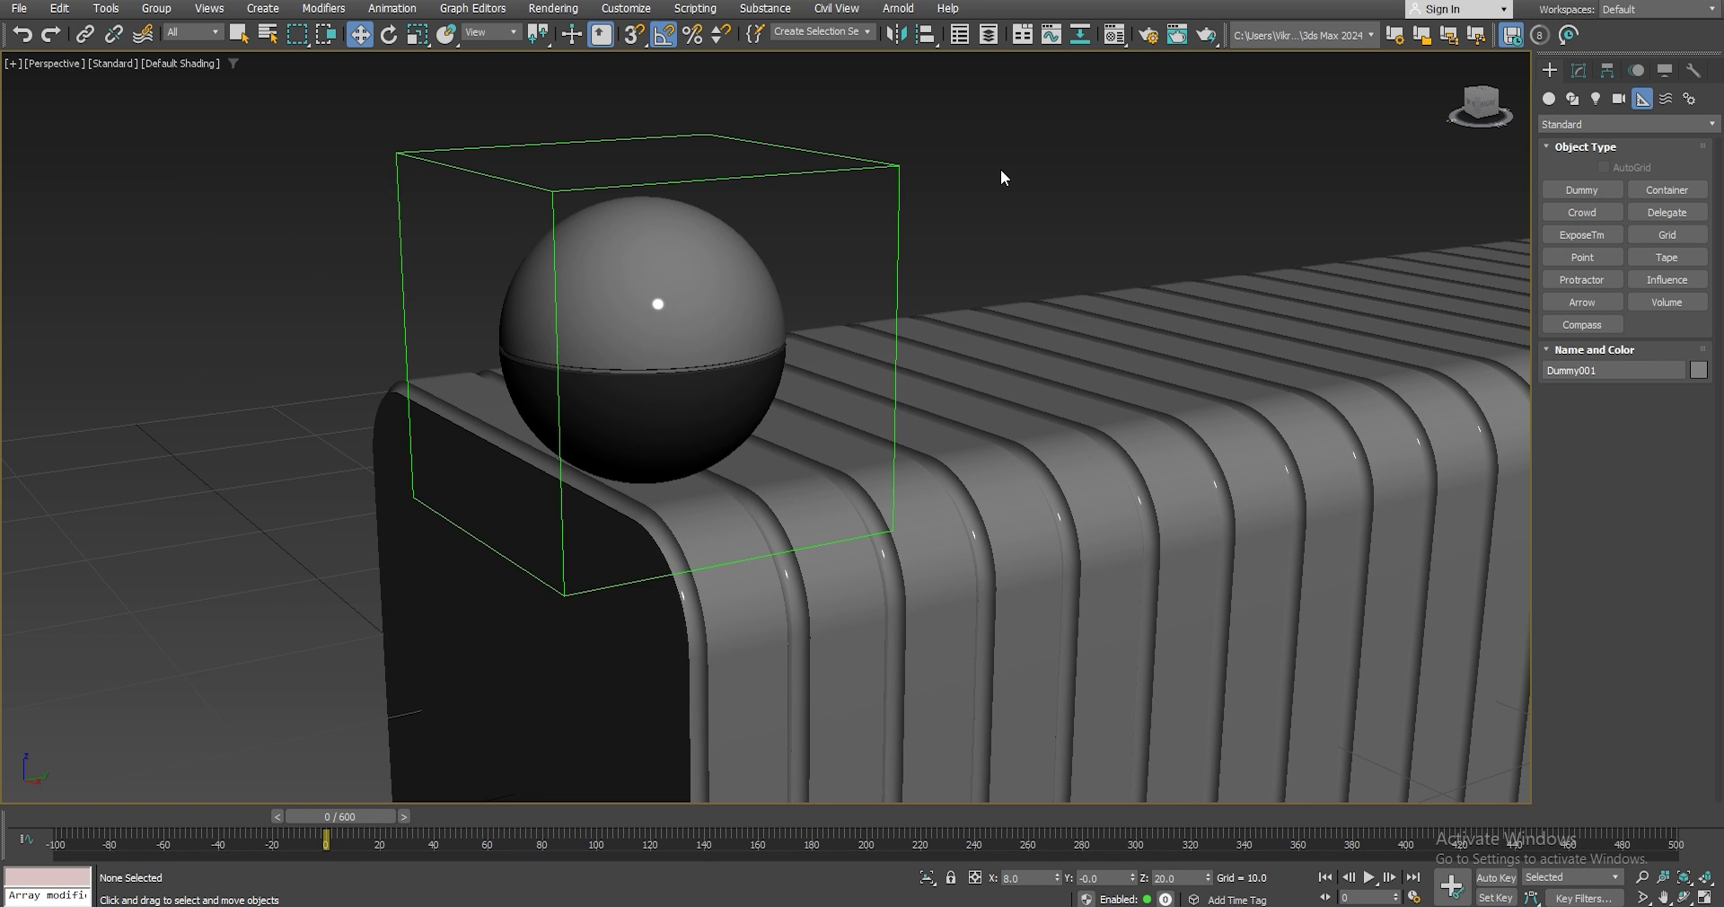
Select the dummy, switch the Left view from wireframe to Default Shading, then return to the full-size Perspective view.
left_click(898, 257)
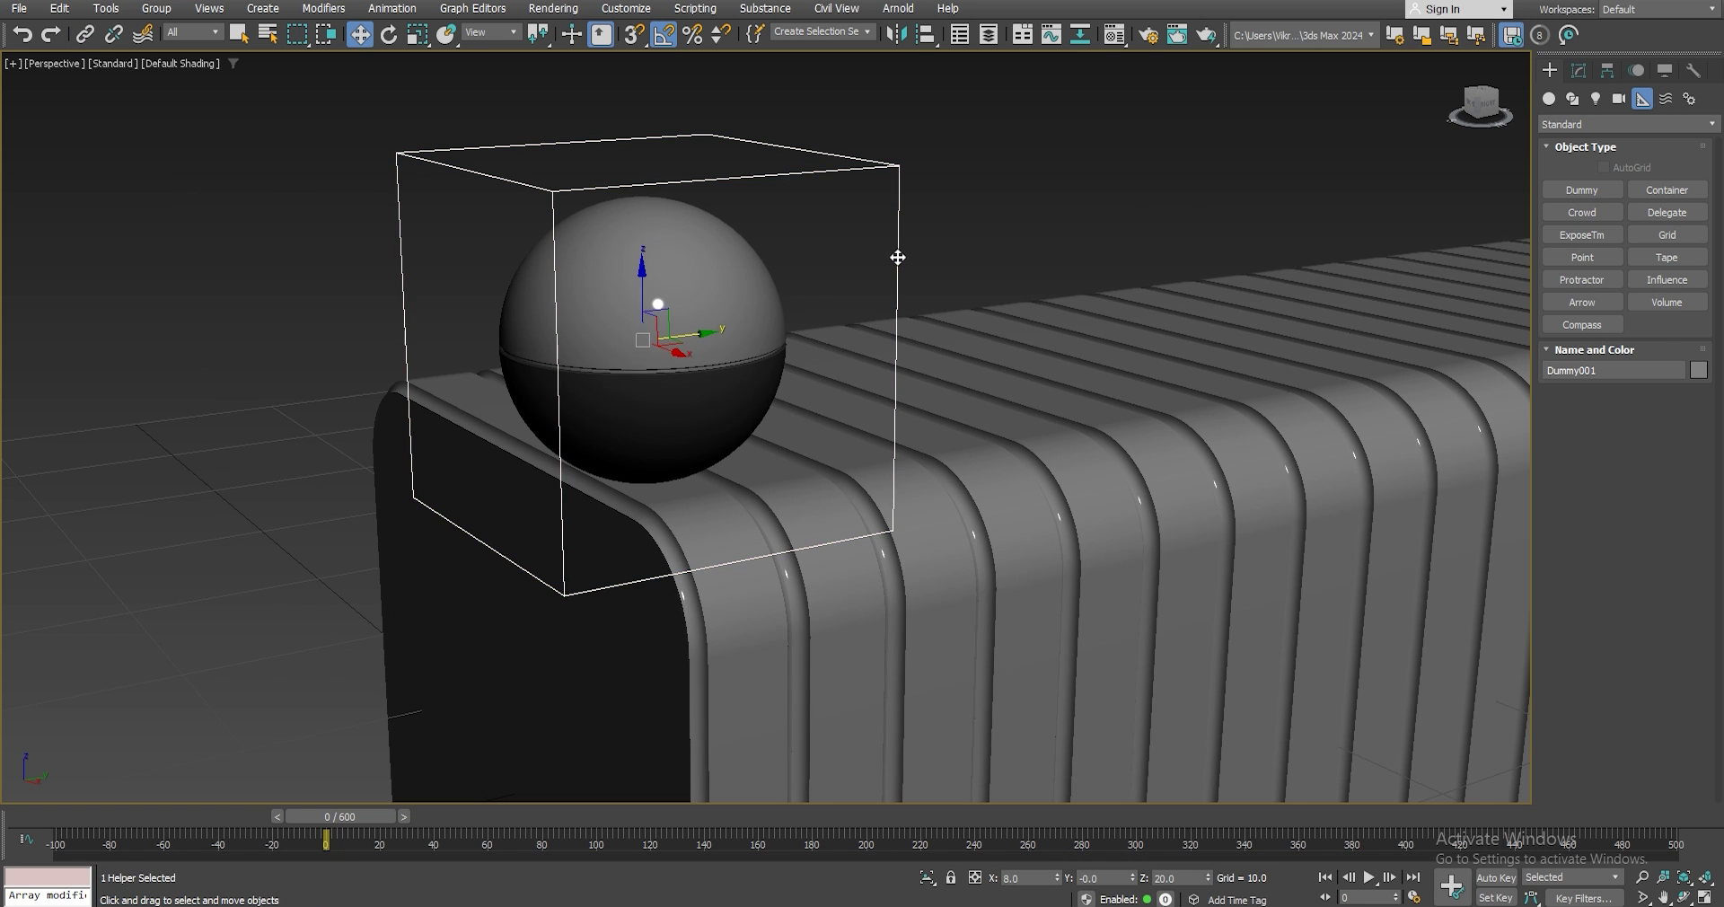
left_click(1704, 898)
right_click(465, 695)
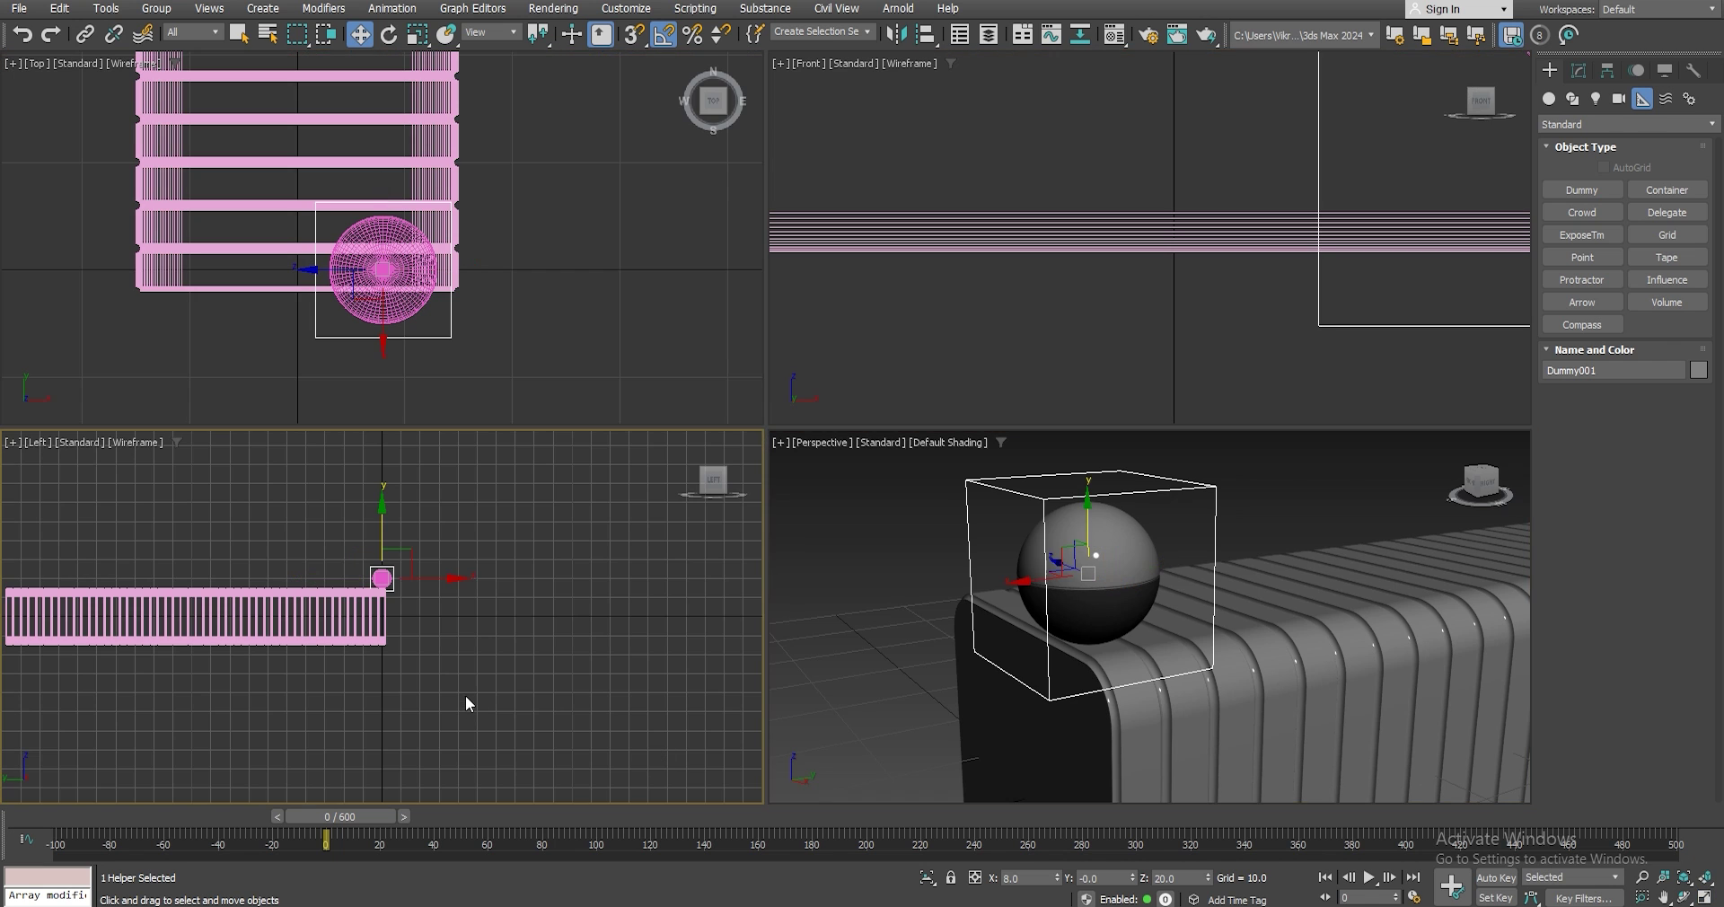
left_click(1709, 896)
scroll(812, 342, "up", 6)
middle_click_drag(651, 423, 833, 418)
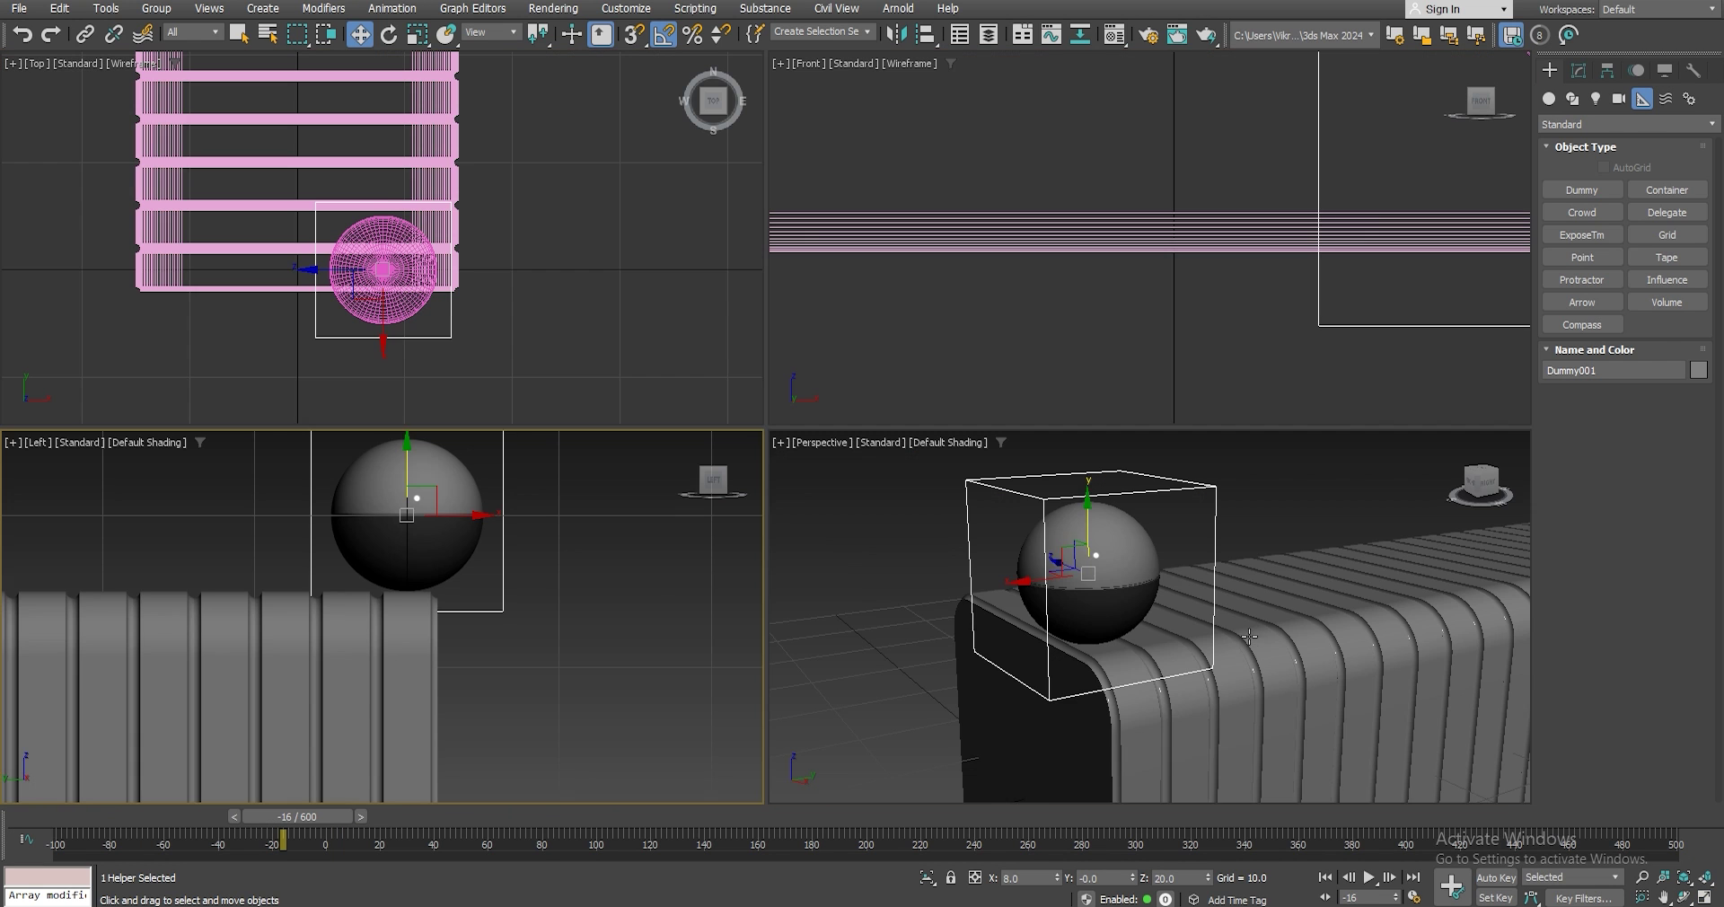
right_click(1258, 628)
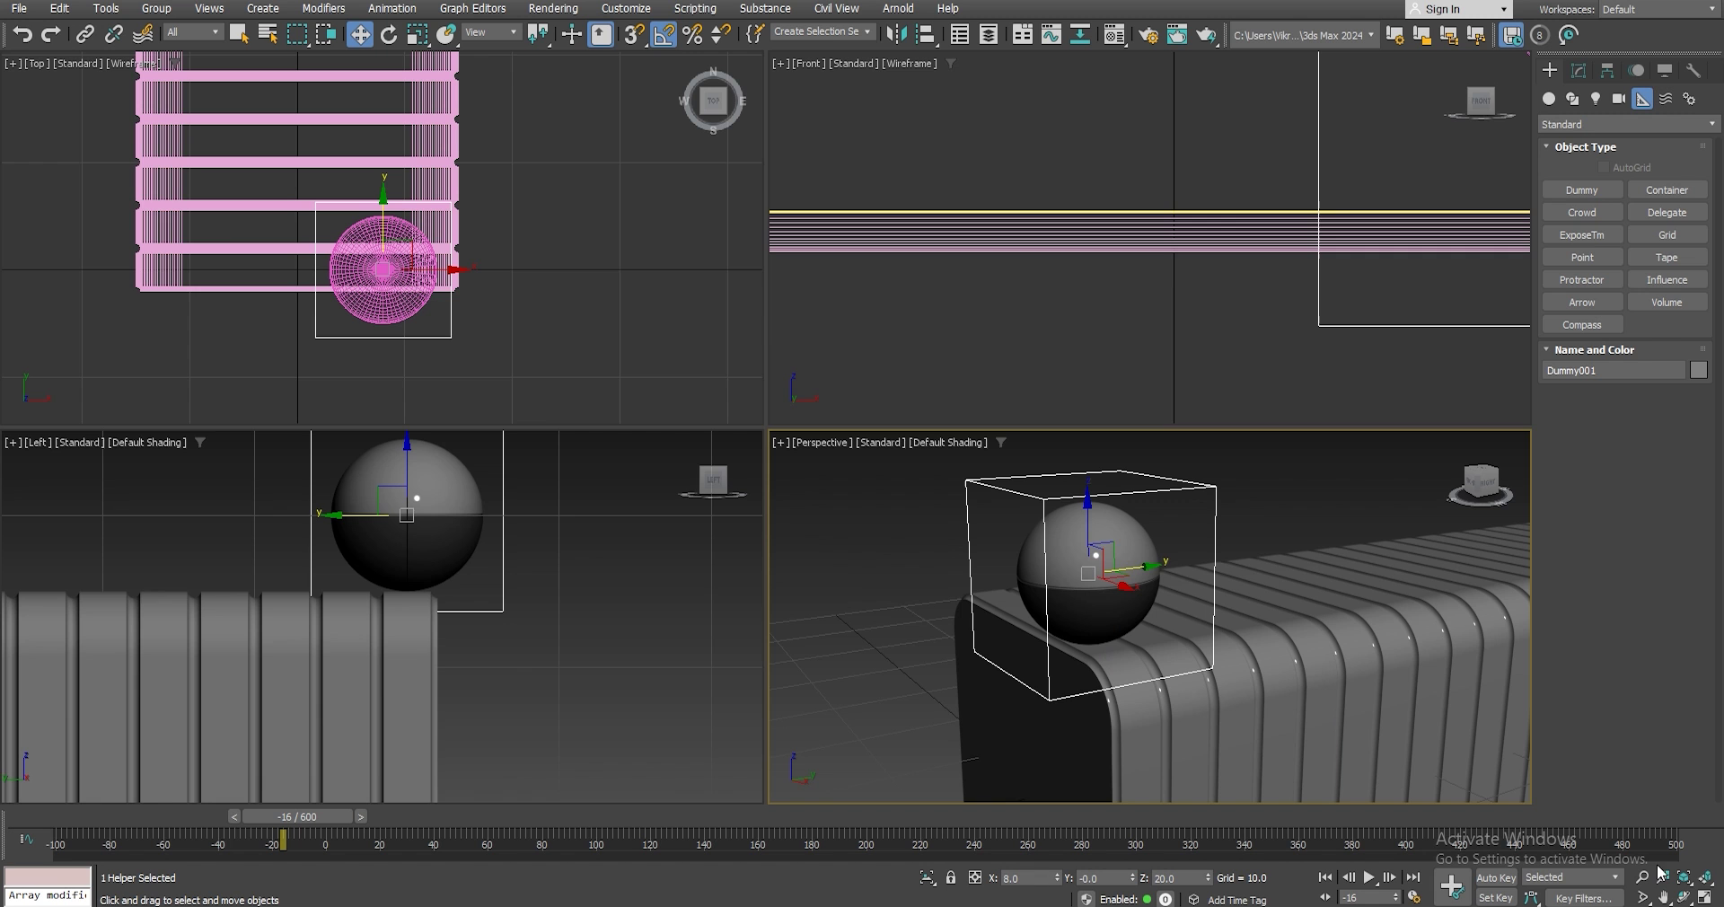
left_click(1705, 898)
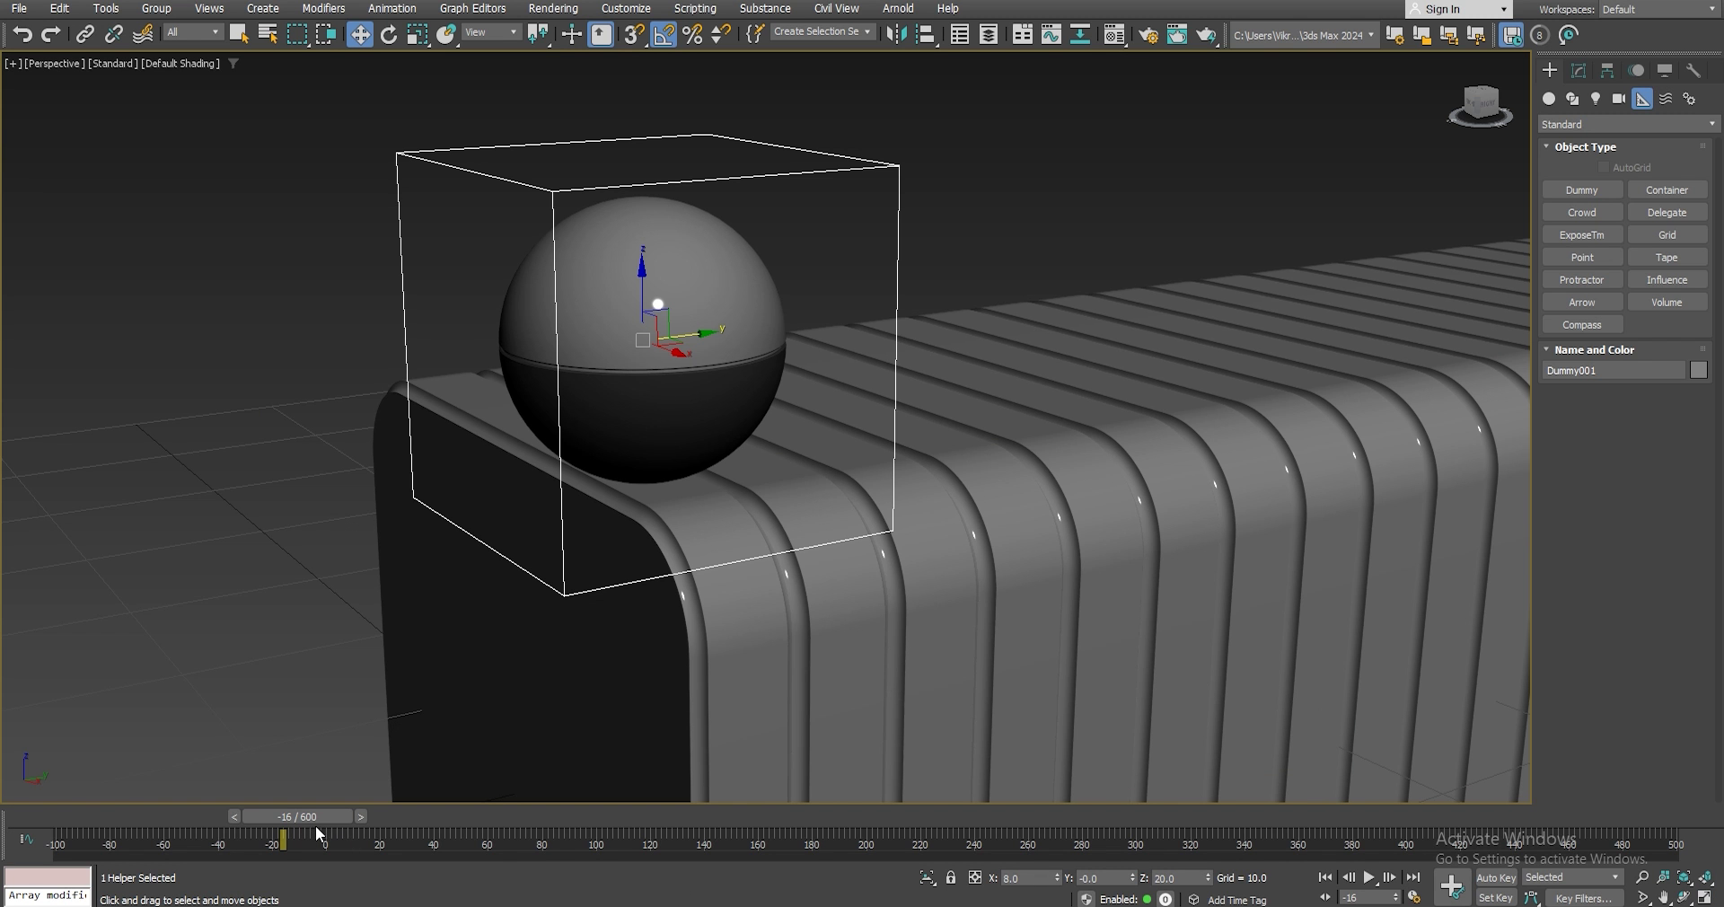
Go to frame 100, show the Left view full size and turn on Auto Key.
left_click_drag(334, 817, 642, 836)
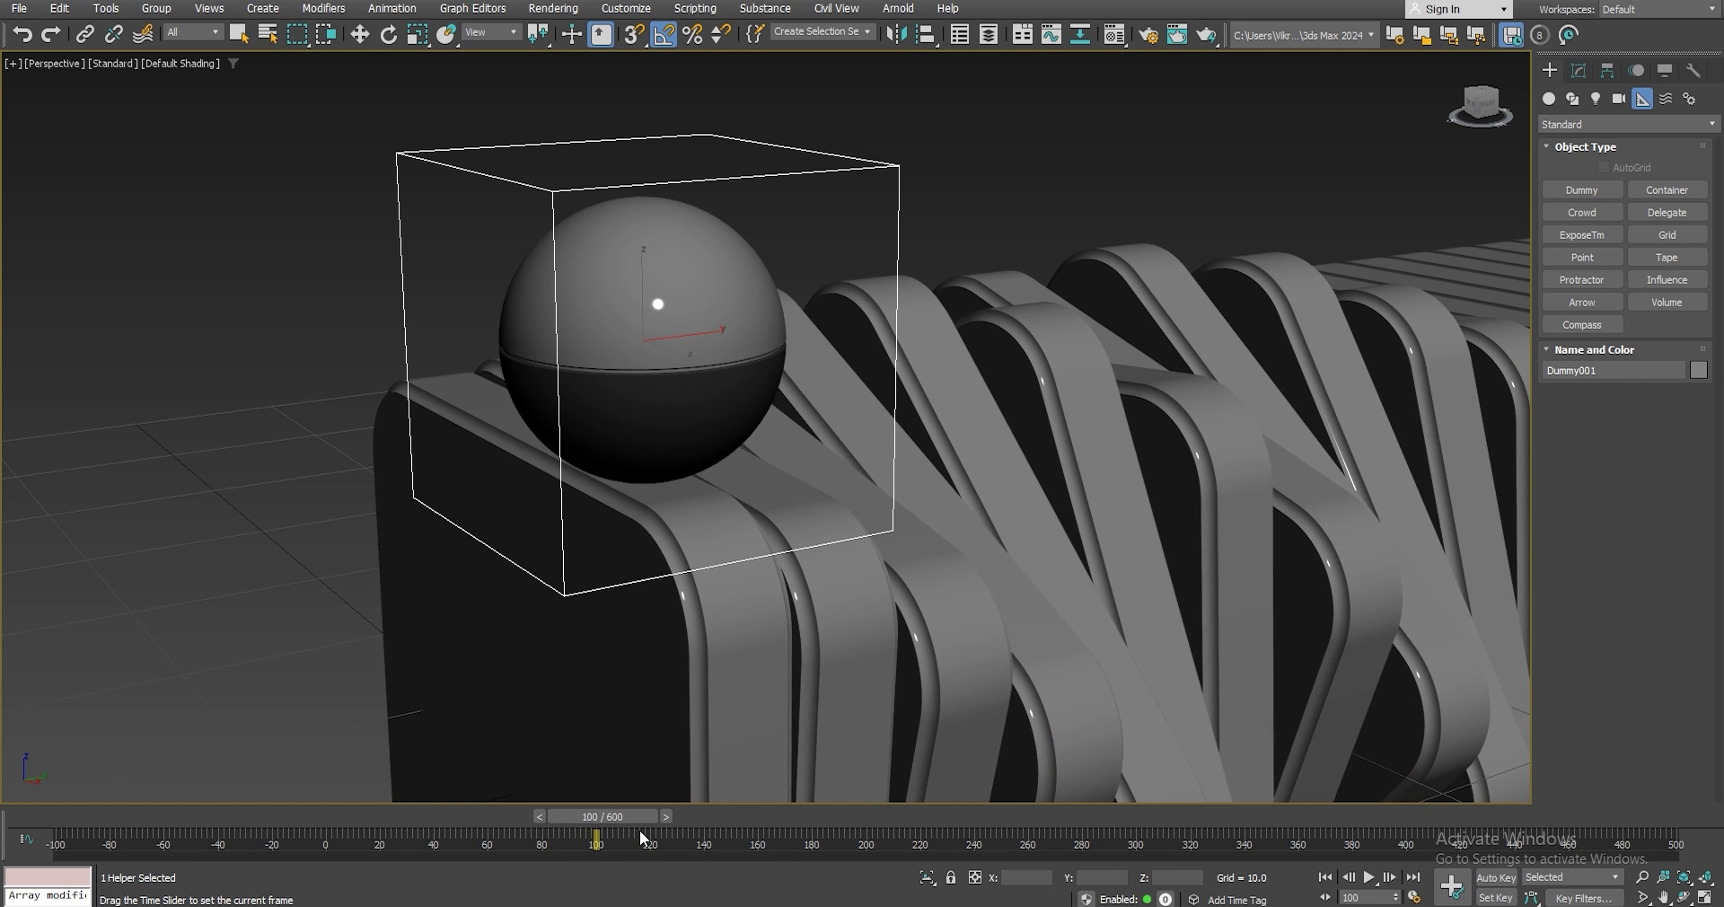
key("w")
left_click(1704, 897)
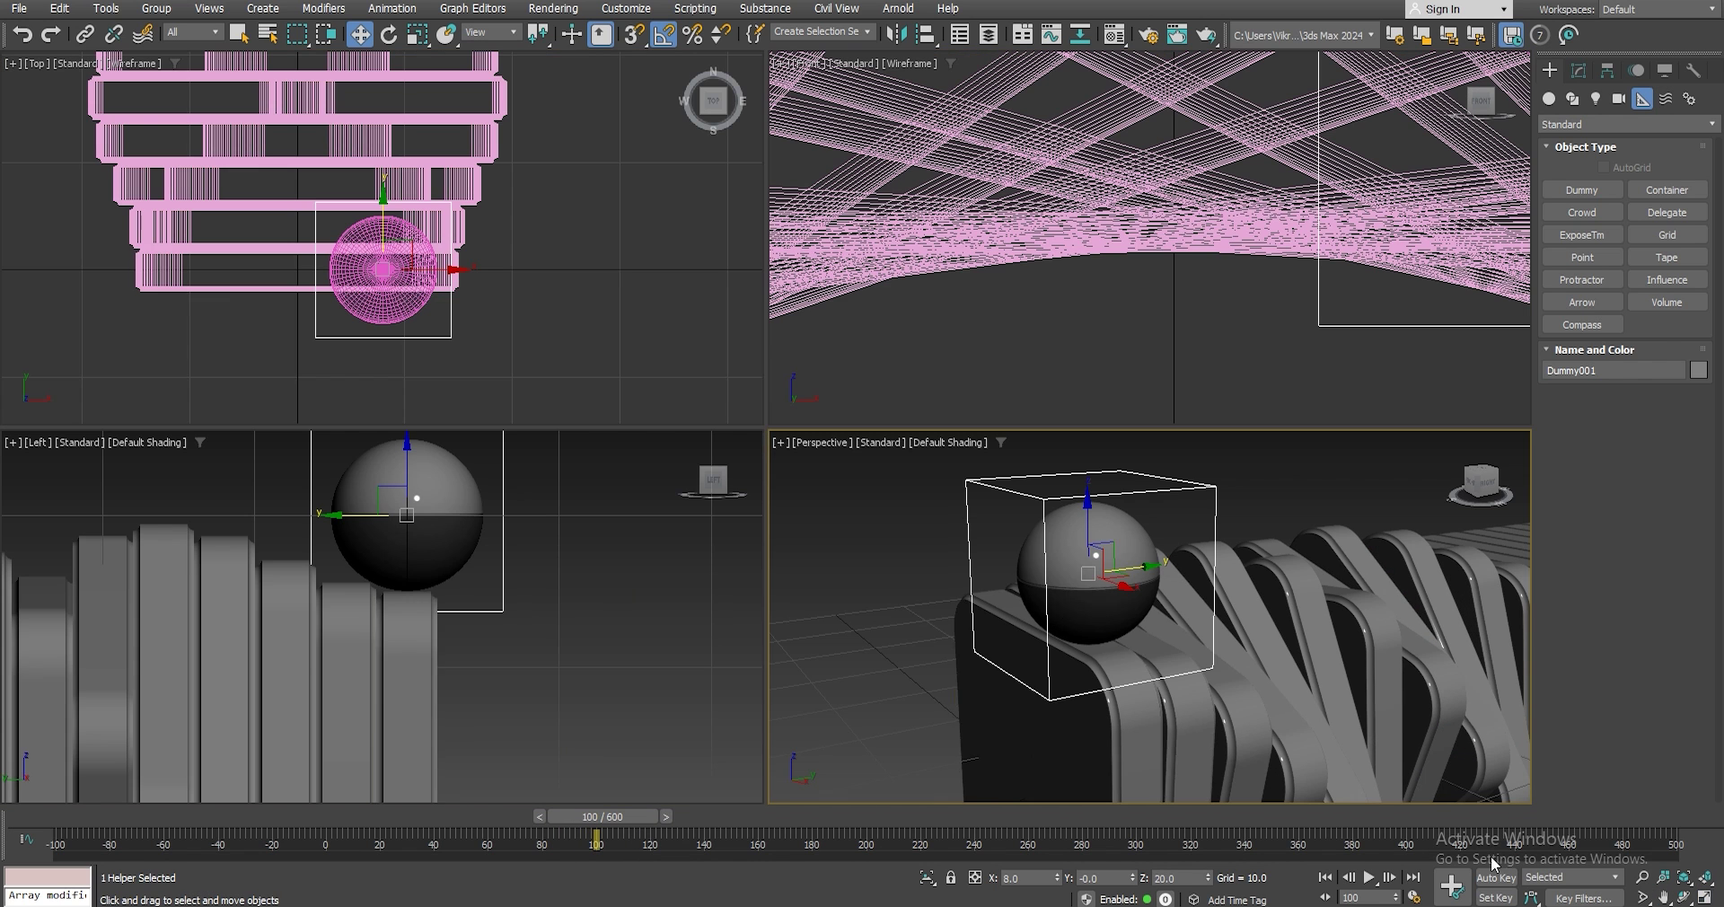
right_click(548, 709)
left_click(1703, 896)
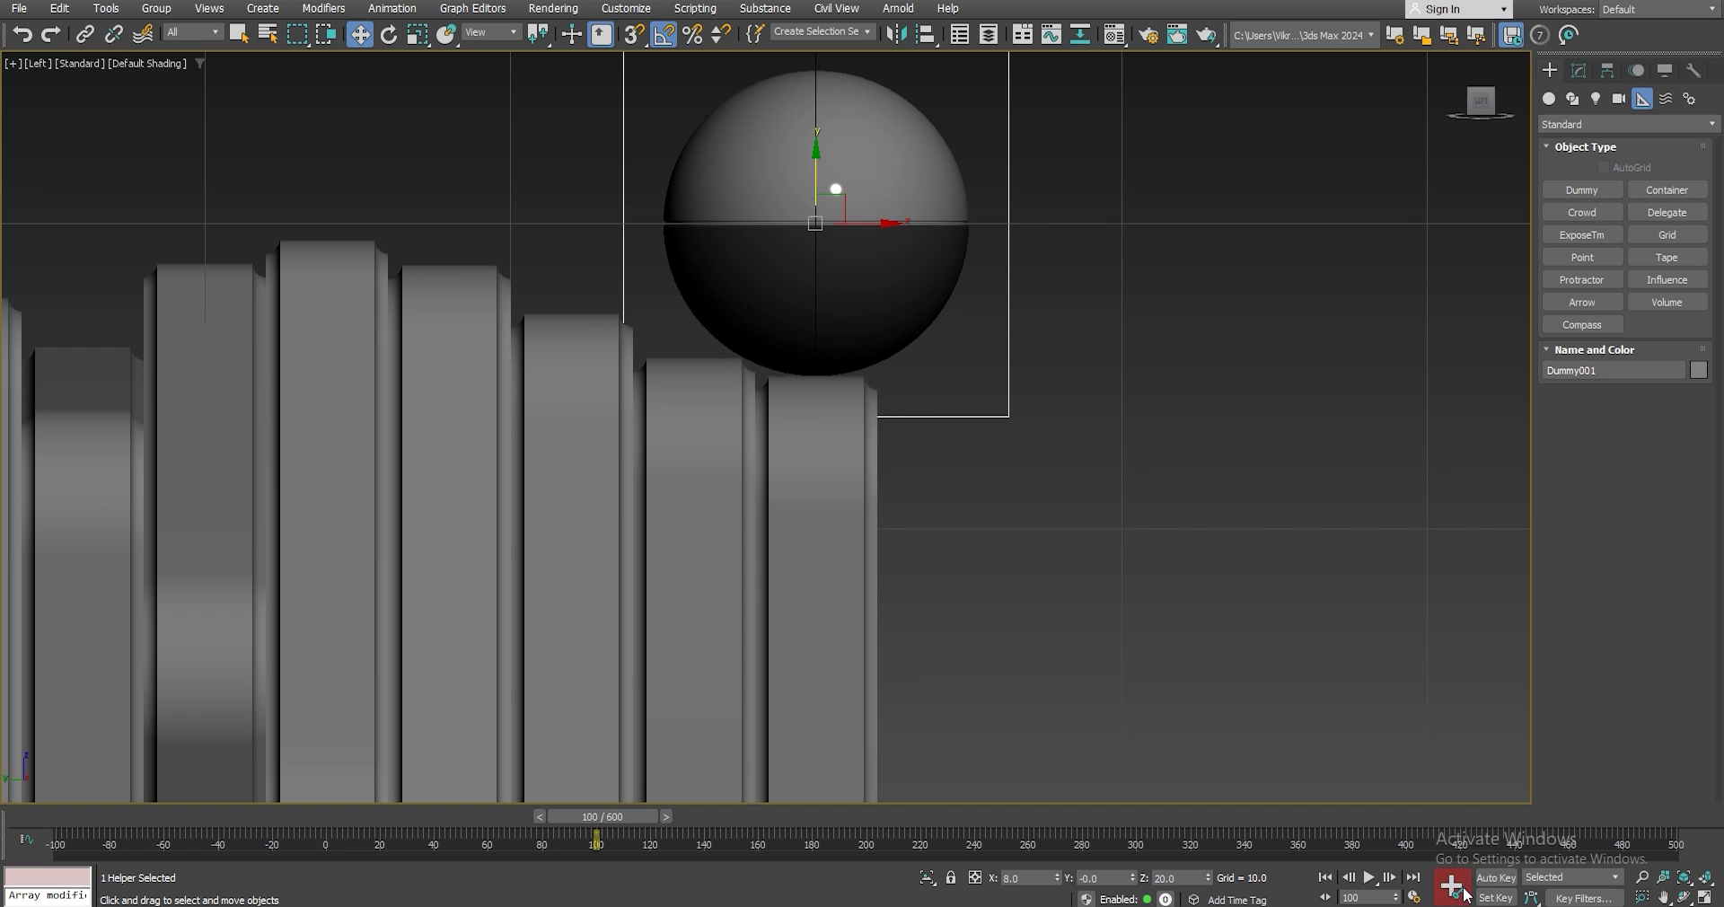
left_click(1514, 879)
Move the dummy along the plates at frame 108 and set its Y position to 4.
left_click_drag(629, 815, 653, 824)
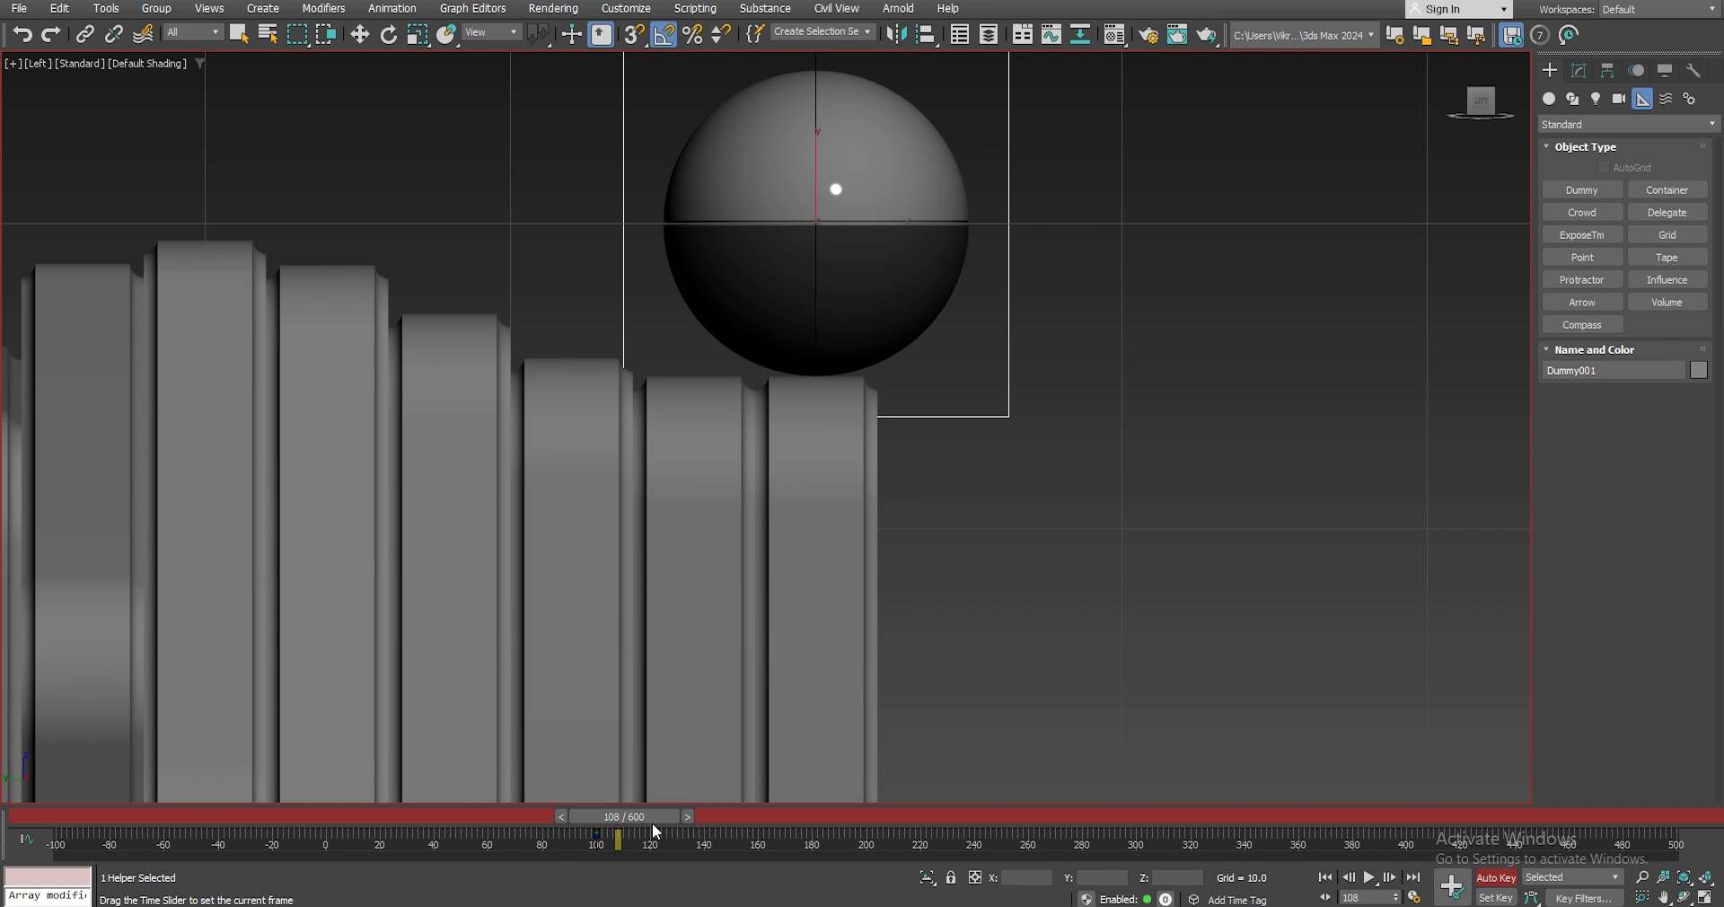
key("w")
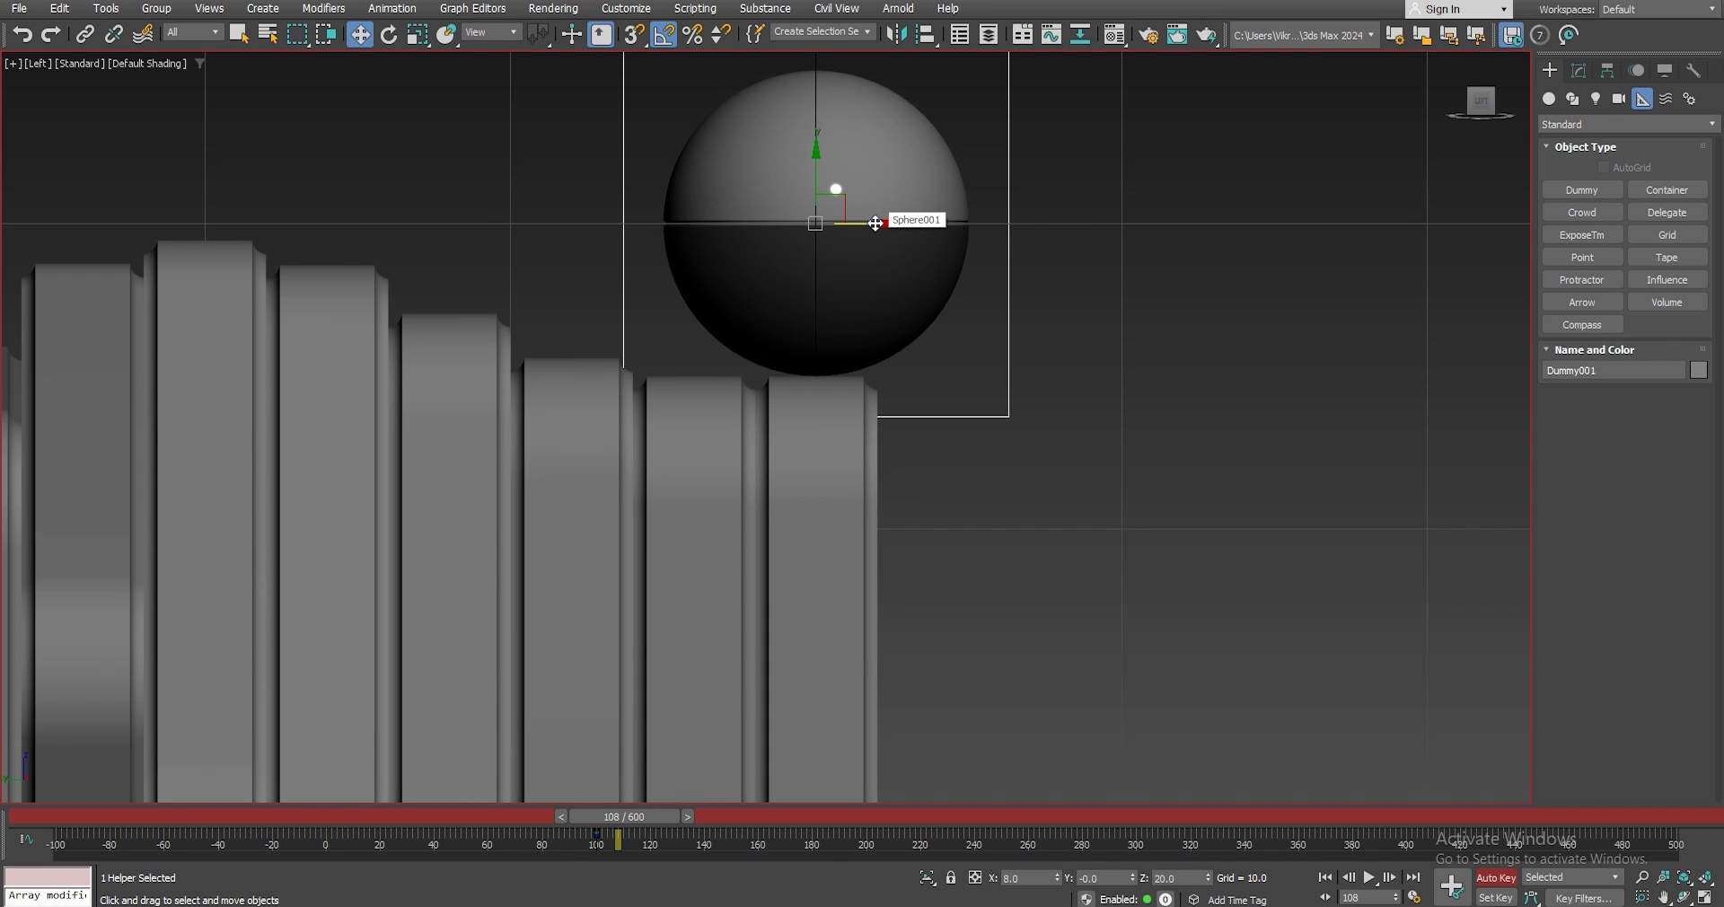
left_click_drag(875, 223, 762, 227)
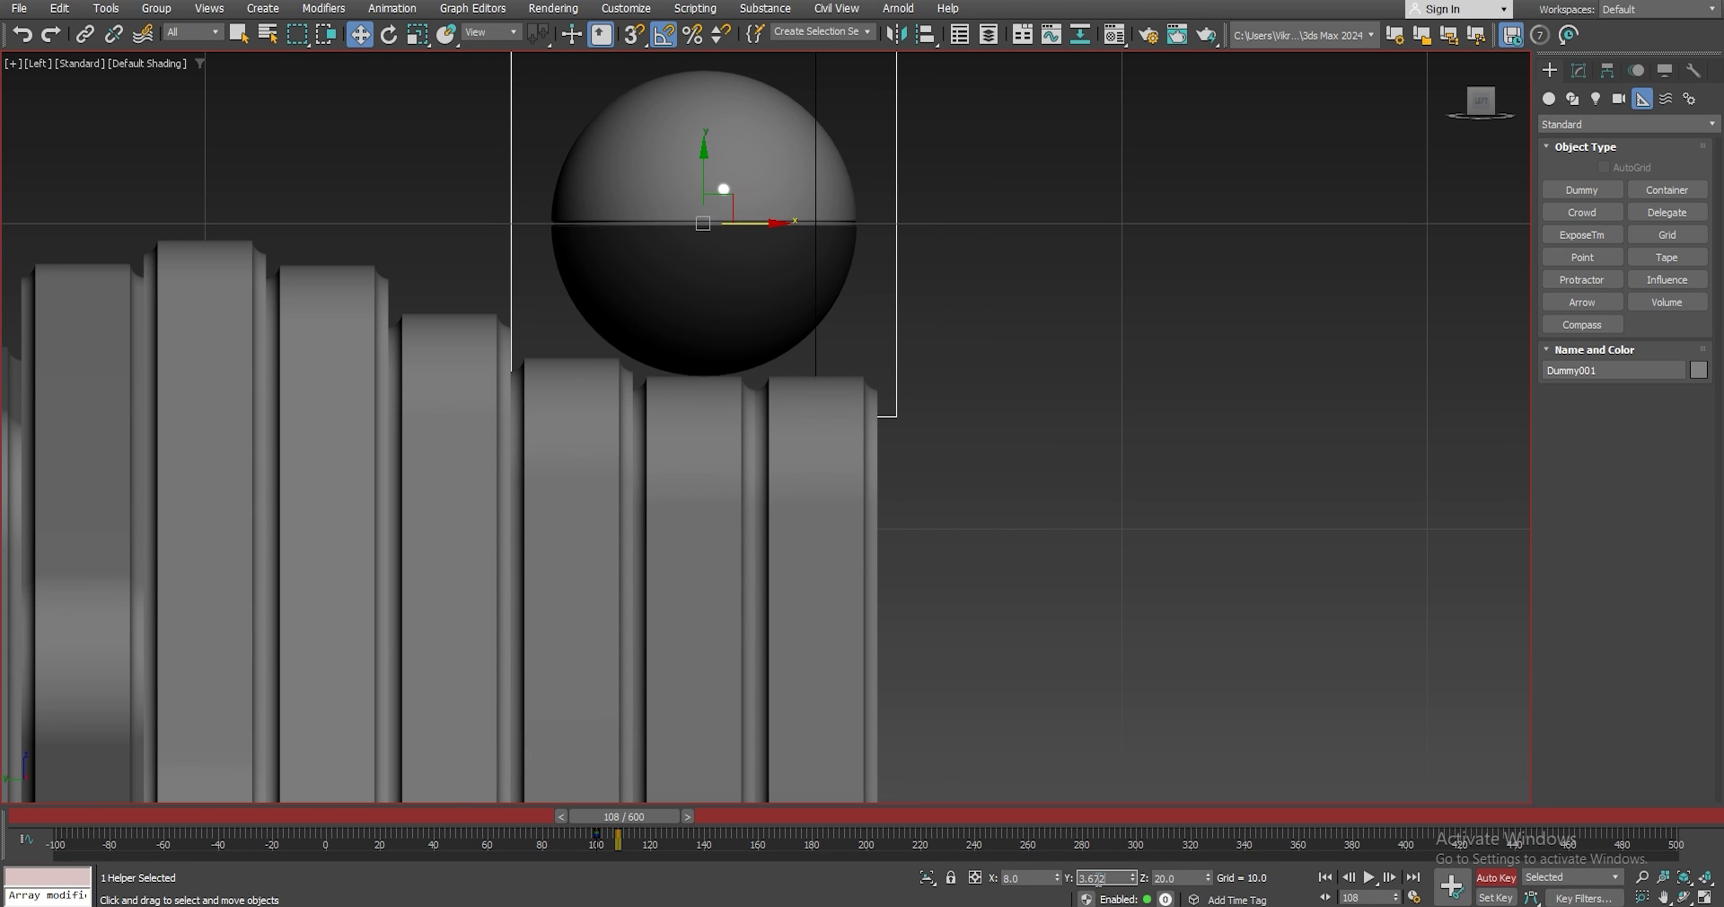
type("4")
key("Return")
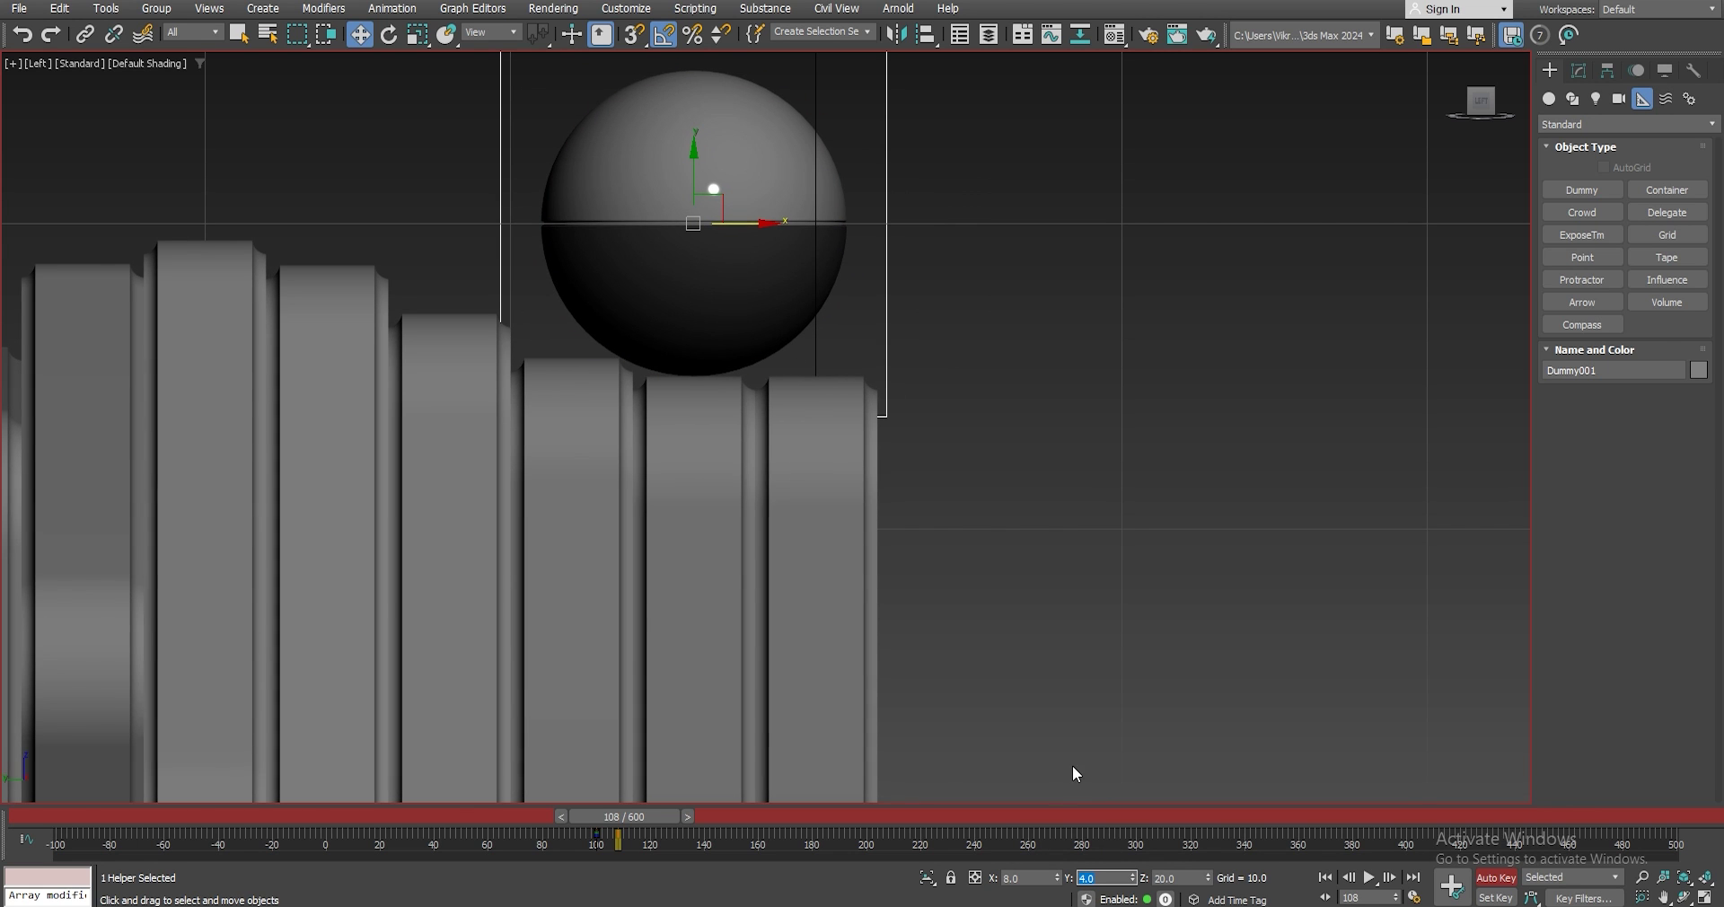
Turn off Auto Key and scrub between frames 100 and 108 to check the dummy's movement in the Perspective view.
mouse_move(643, 817)
left_mouse_down()
mouse_move(619, 828)
mouse_move(642, 835)
left_mouse_up()
key("w")
left_click(1705, 896)
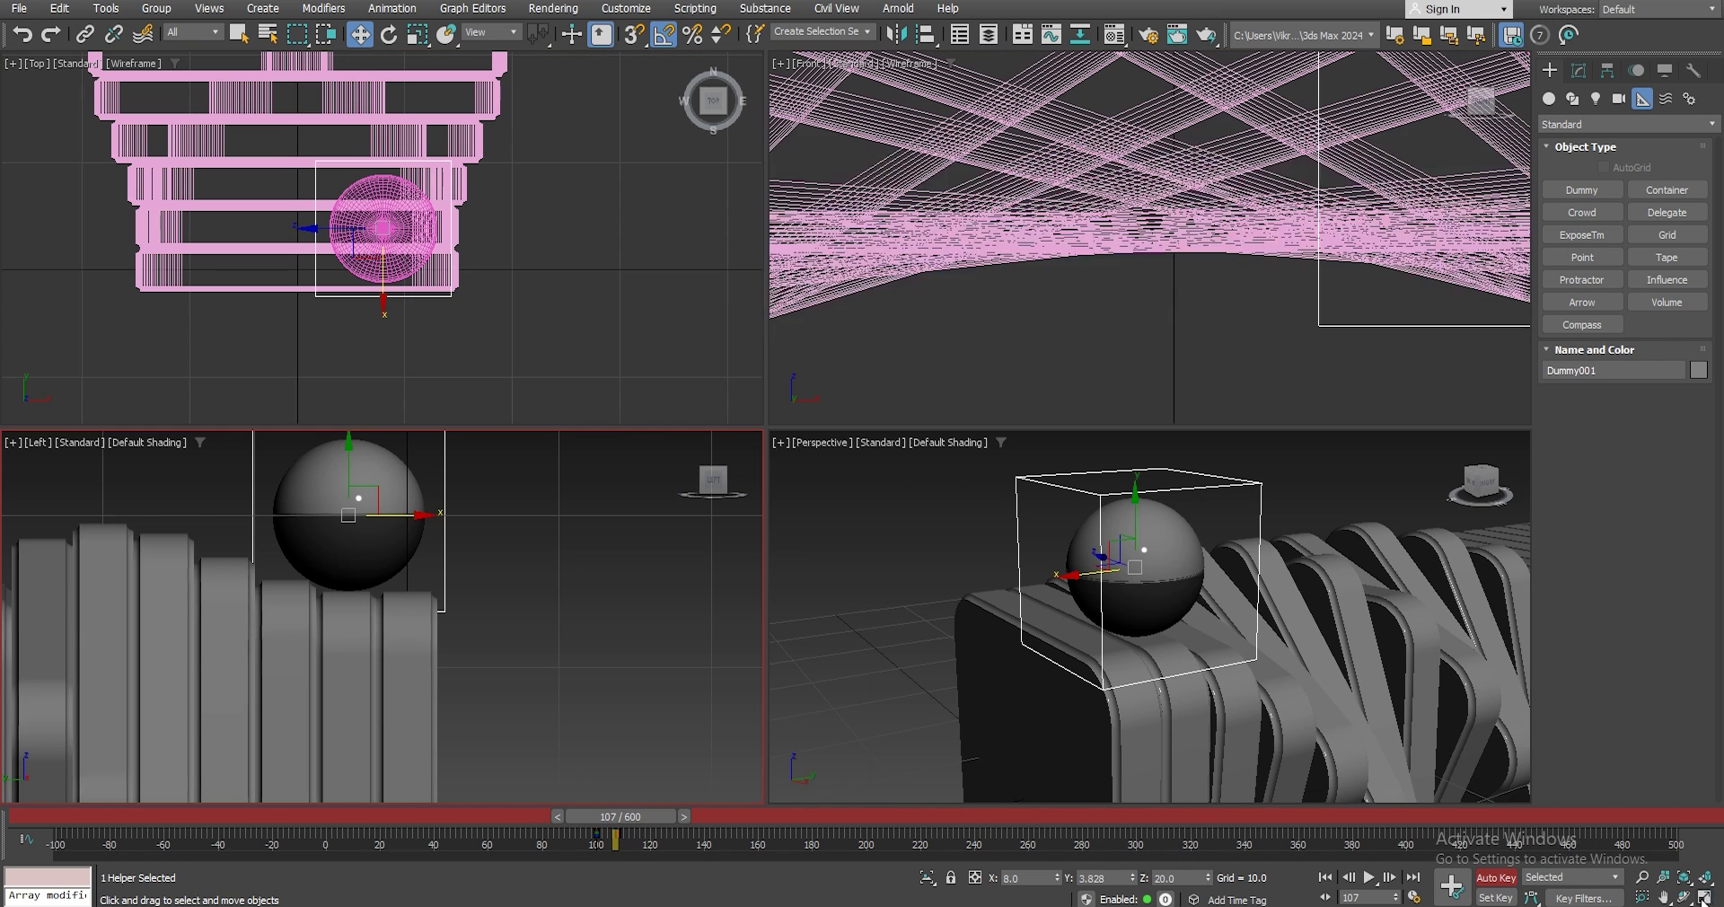
left_click(1704, 896)
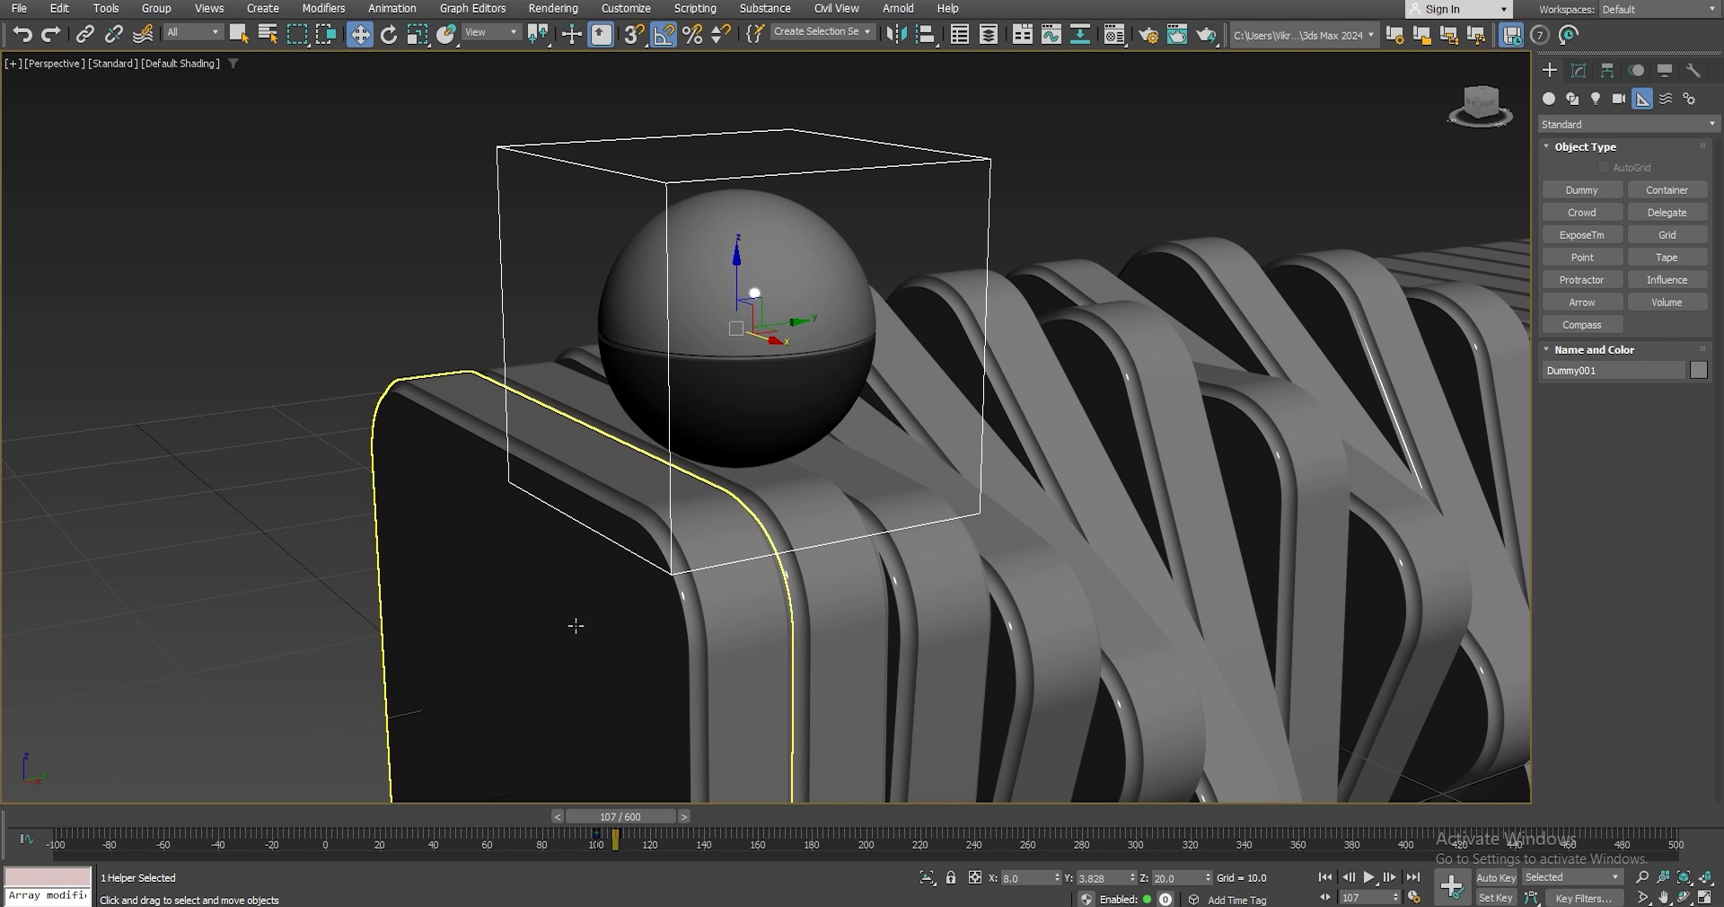
left_click_drag(650, 817, 637, 823)
key("w")
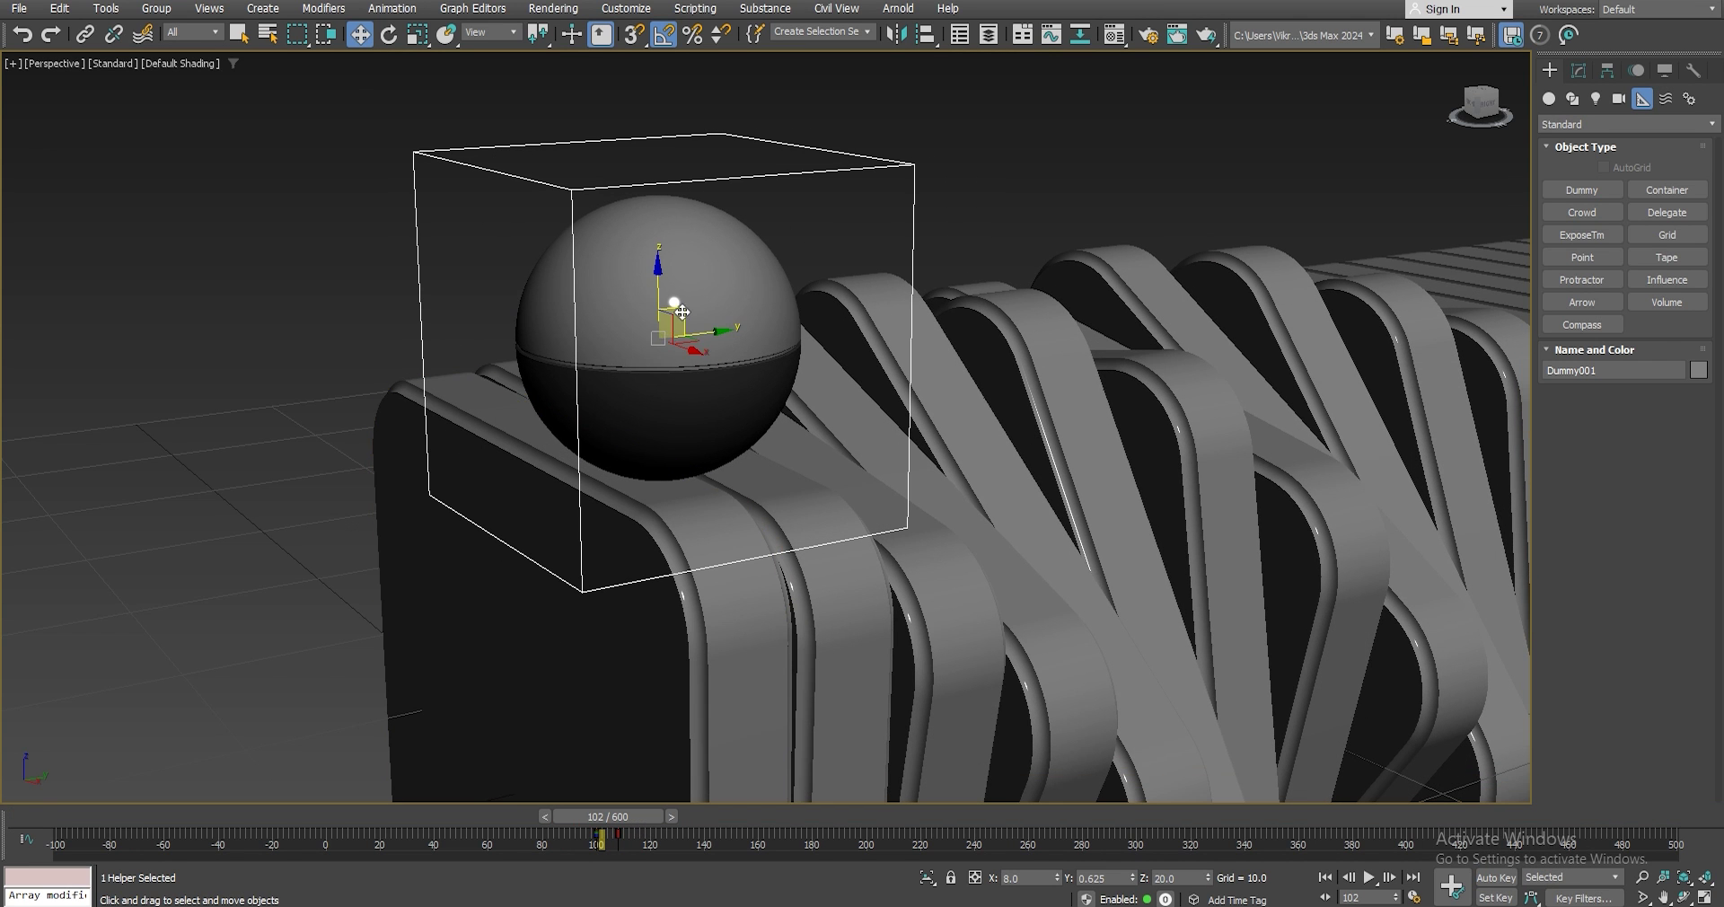
Open the dummy's Curve Editor, set all its position keys to linear tangents and frame the curves.
right_click(796, 173)
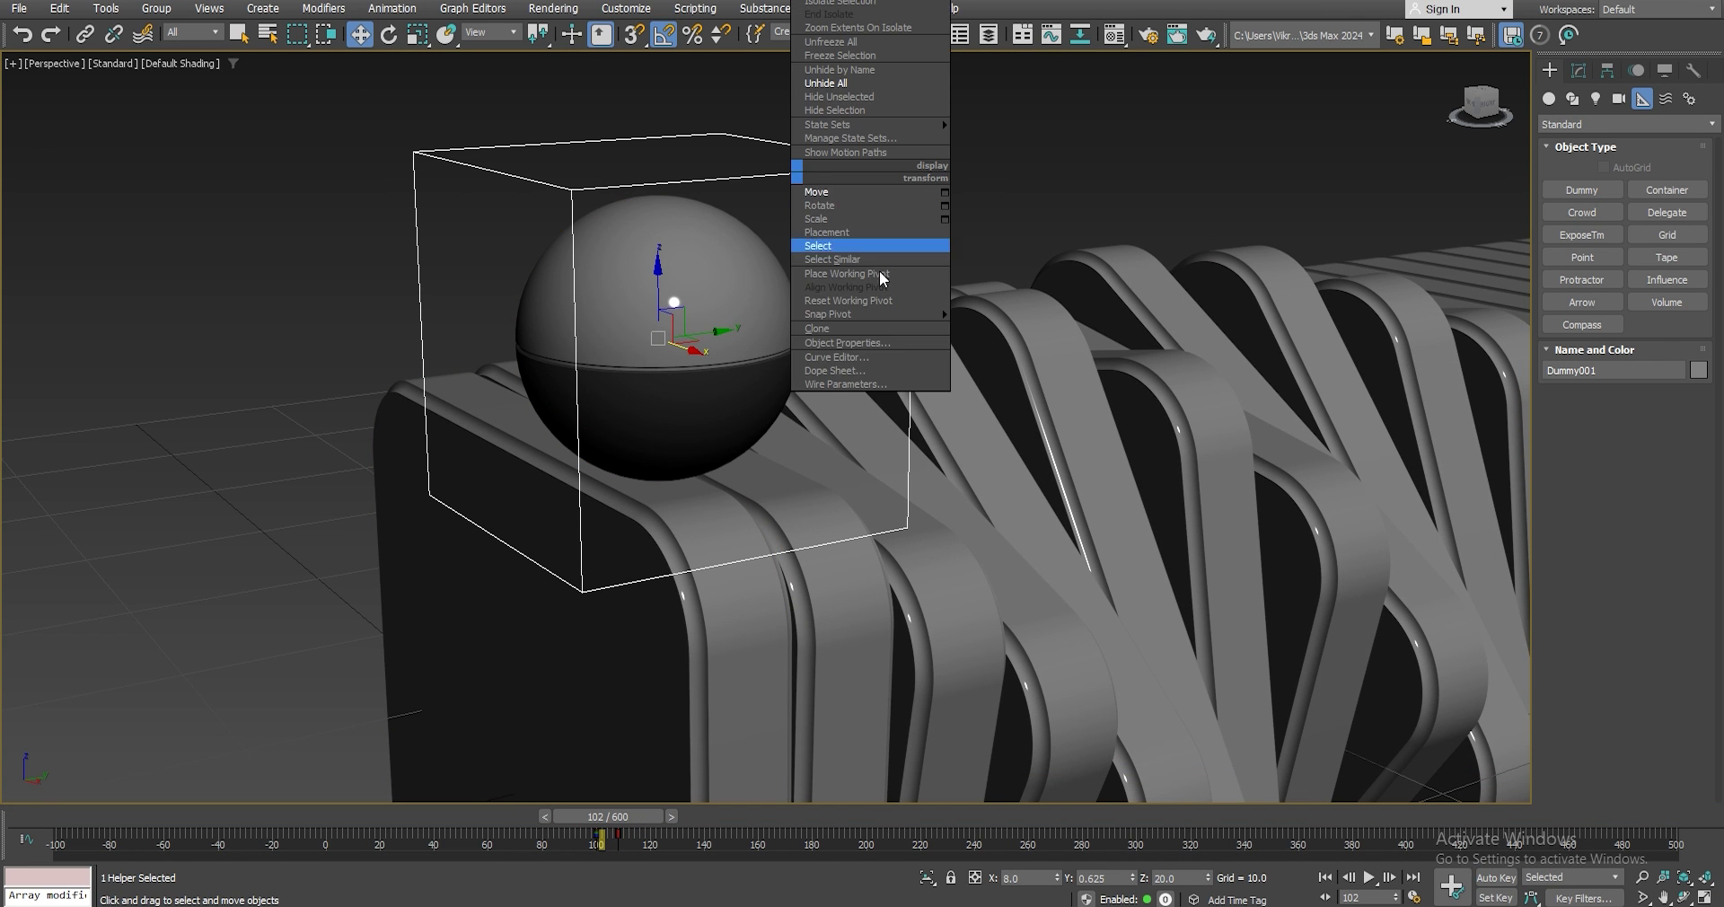
left_click(862, 359)
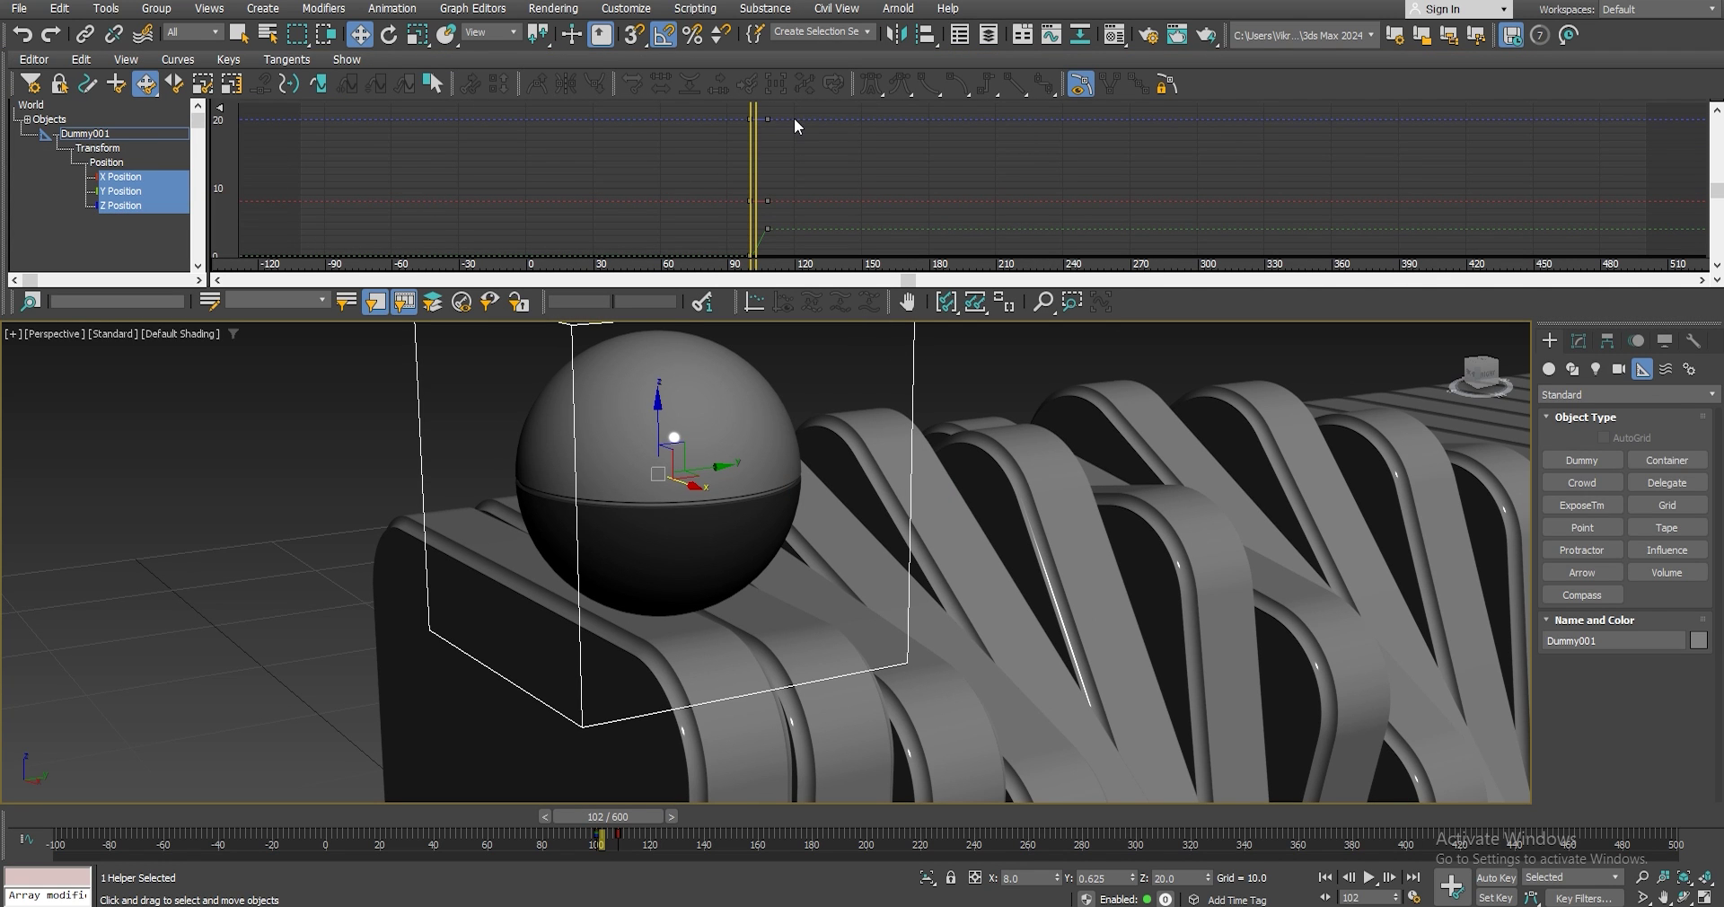
left_click_drag(709, 274, 707, 265)
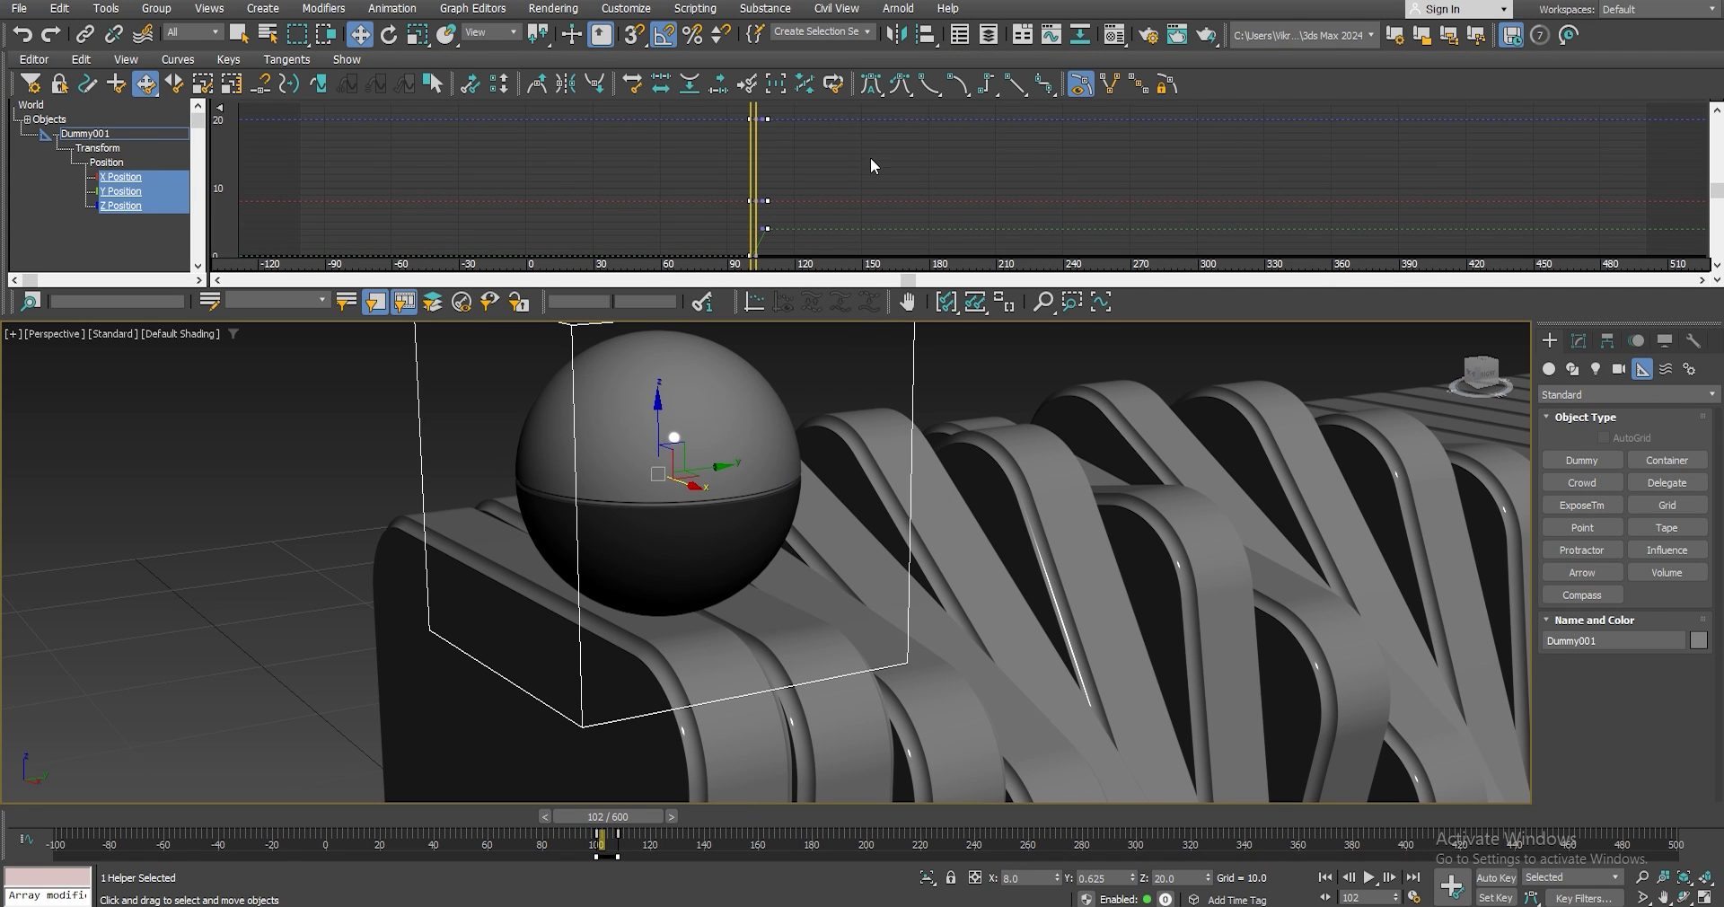
left_click(1015, 87)
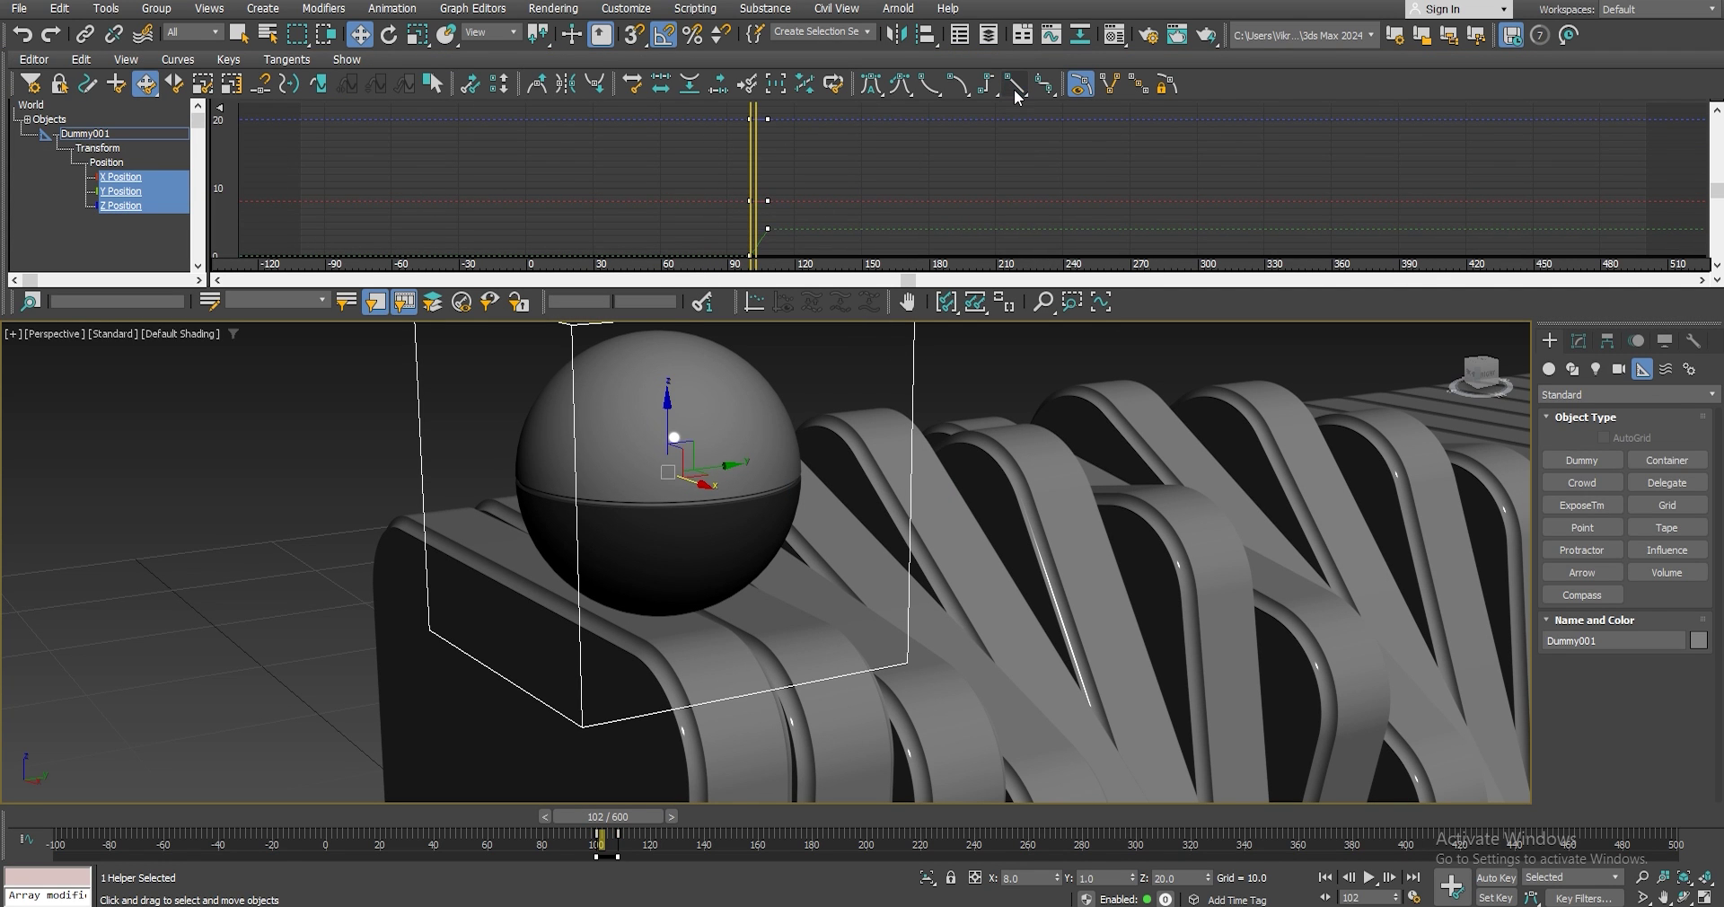
left_click(948, 303)
Set the position curves' out-of-range type to Relative Repeat and close the Curve Editor.
left_click(80, 59)
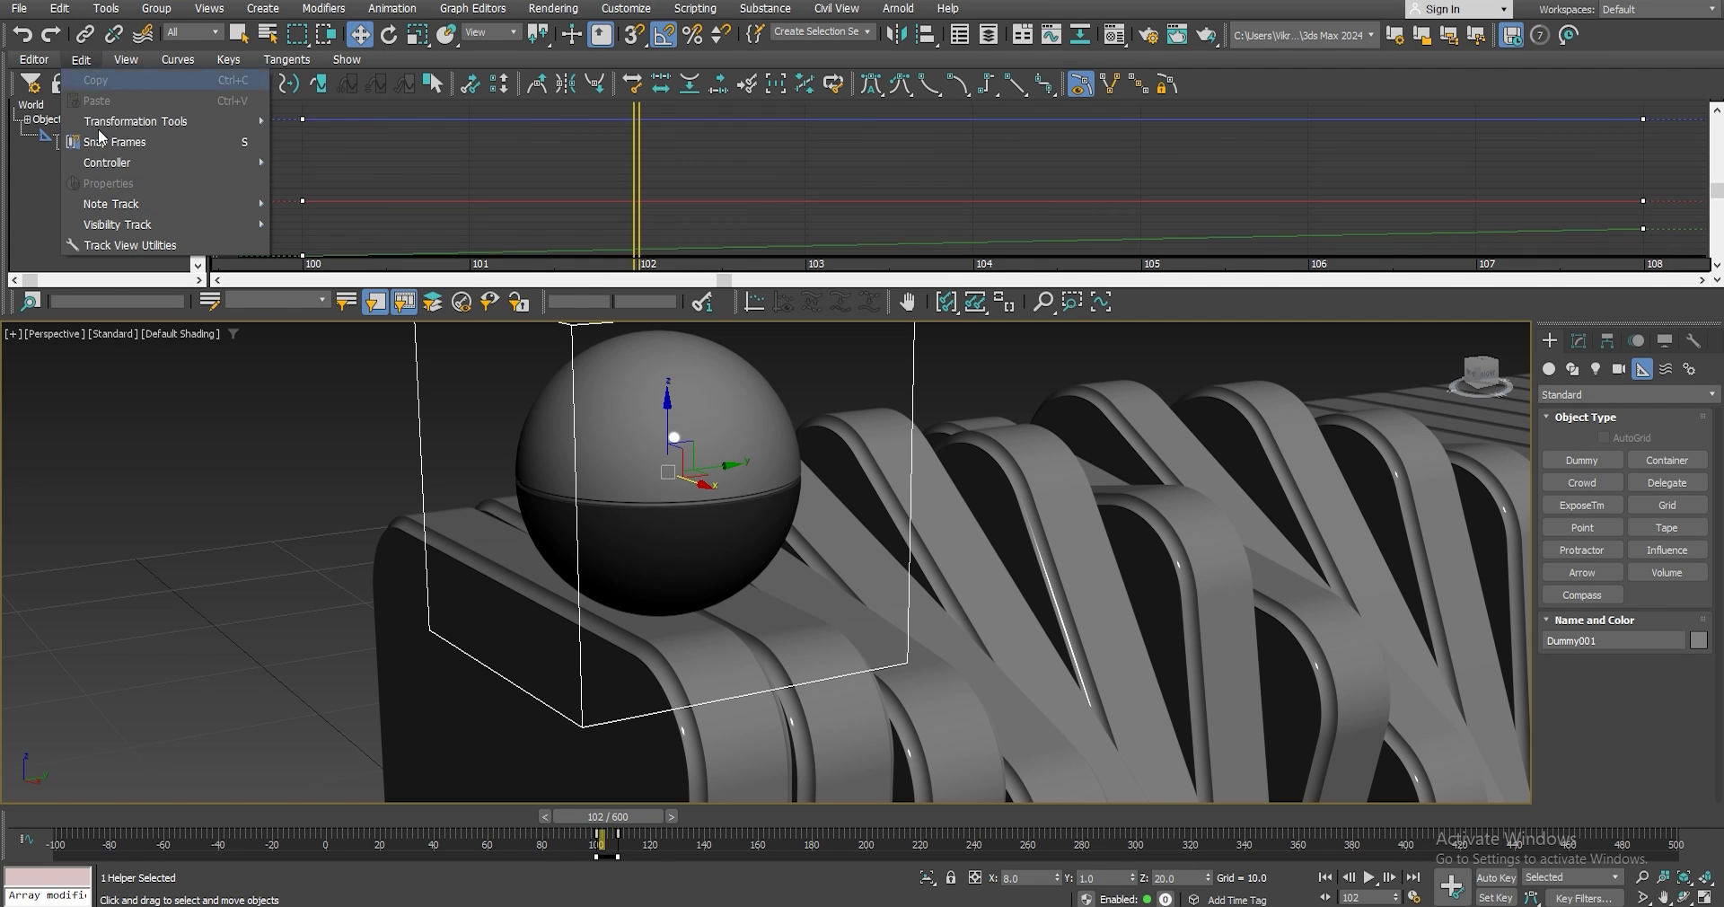
mouse_move(109, 164)
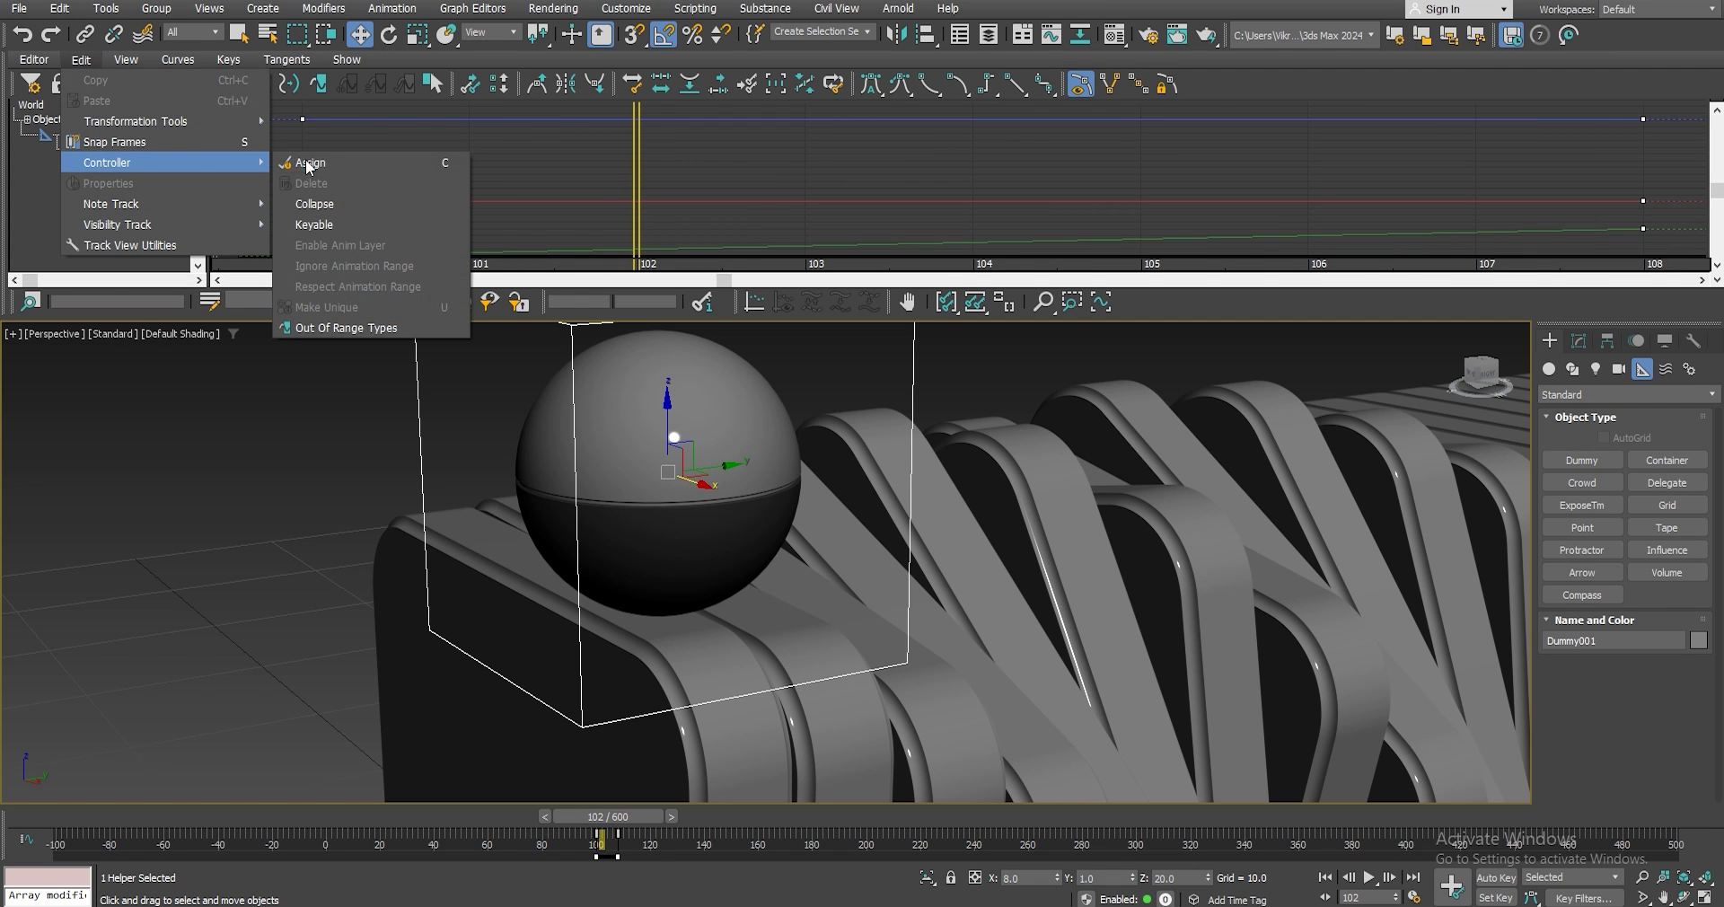
left_click(336, 326)
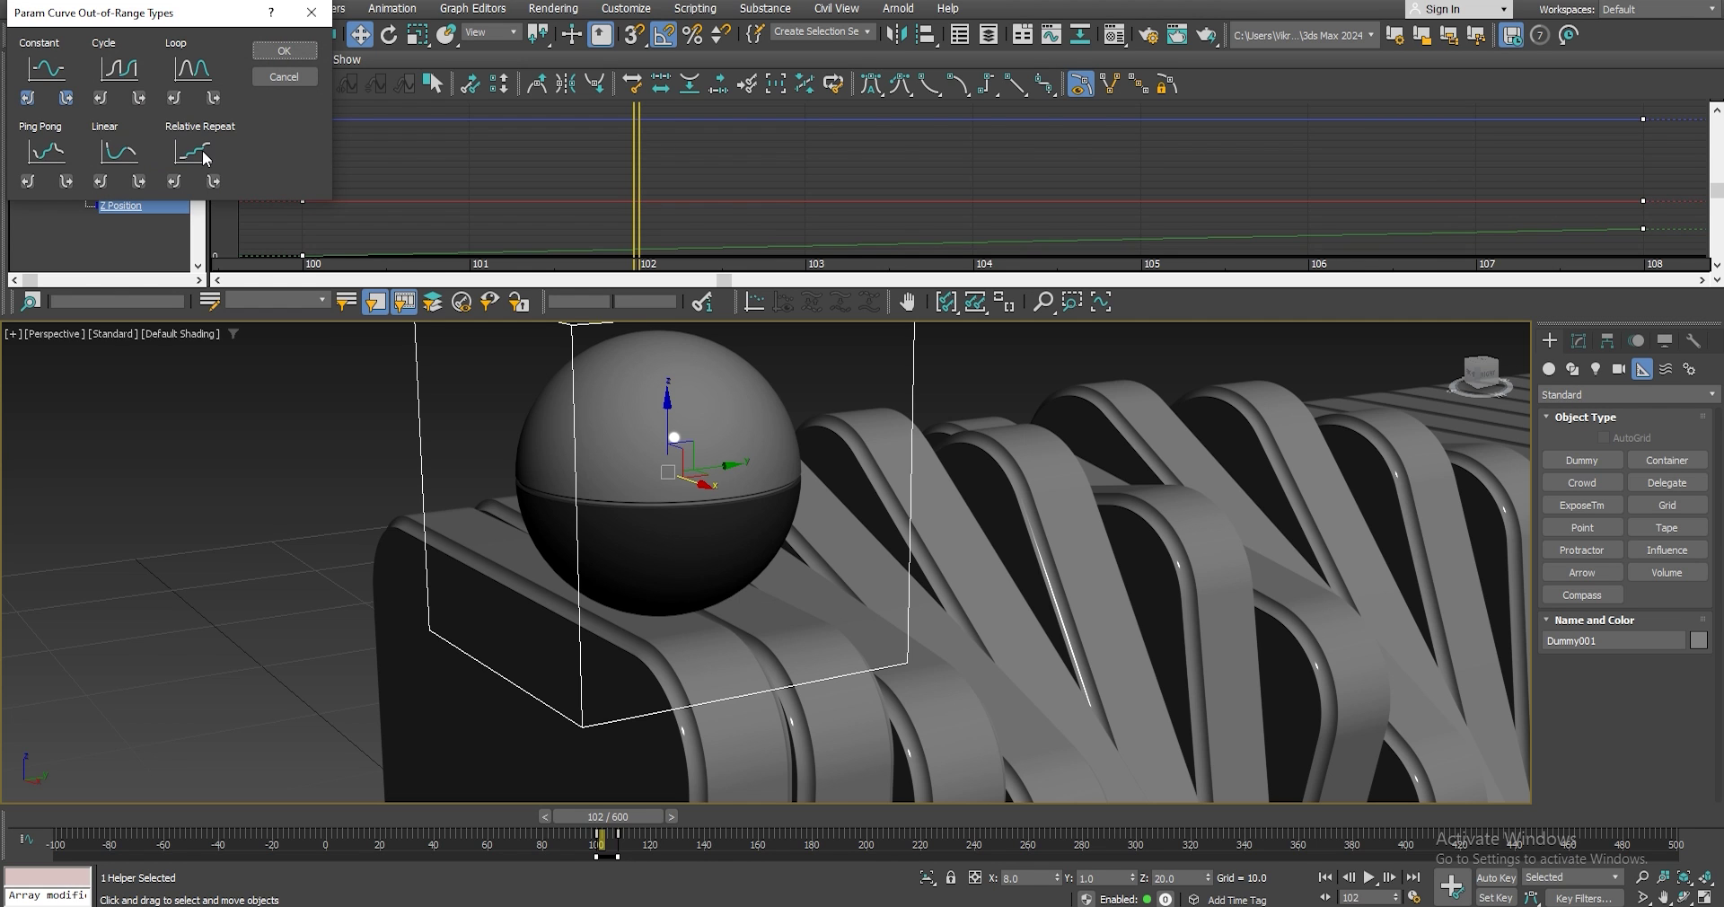
left_click(284, 51)
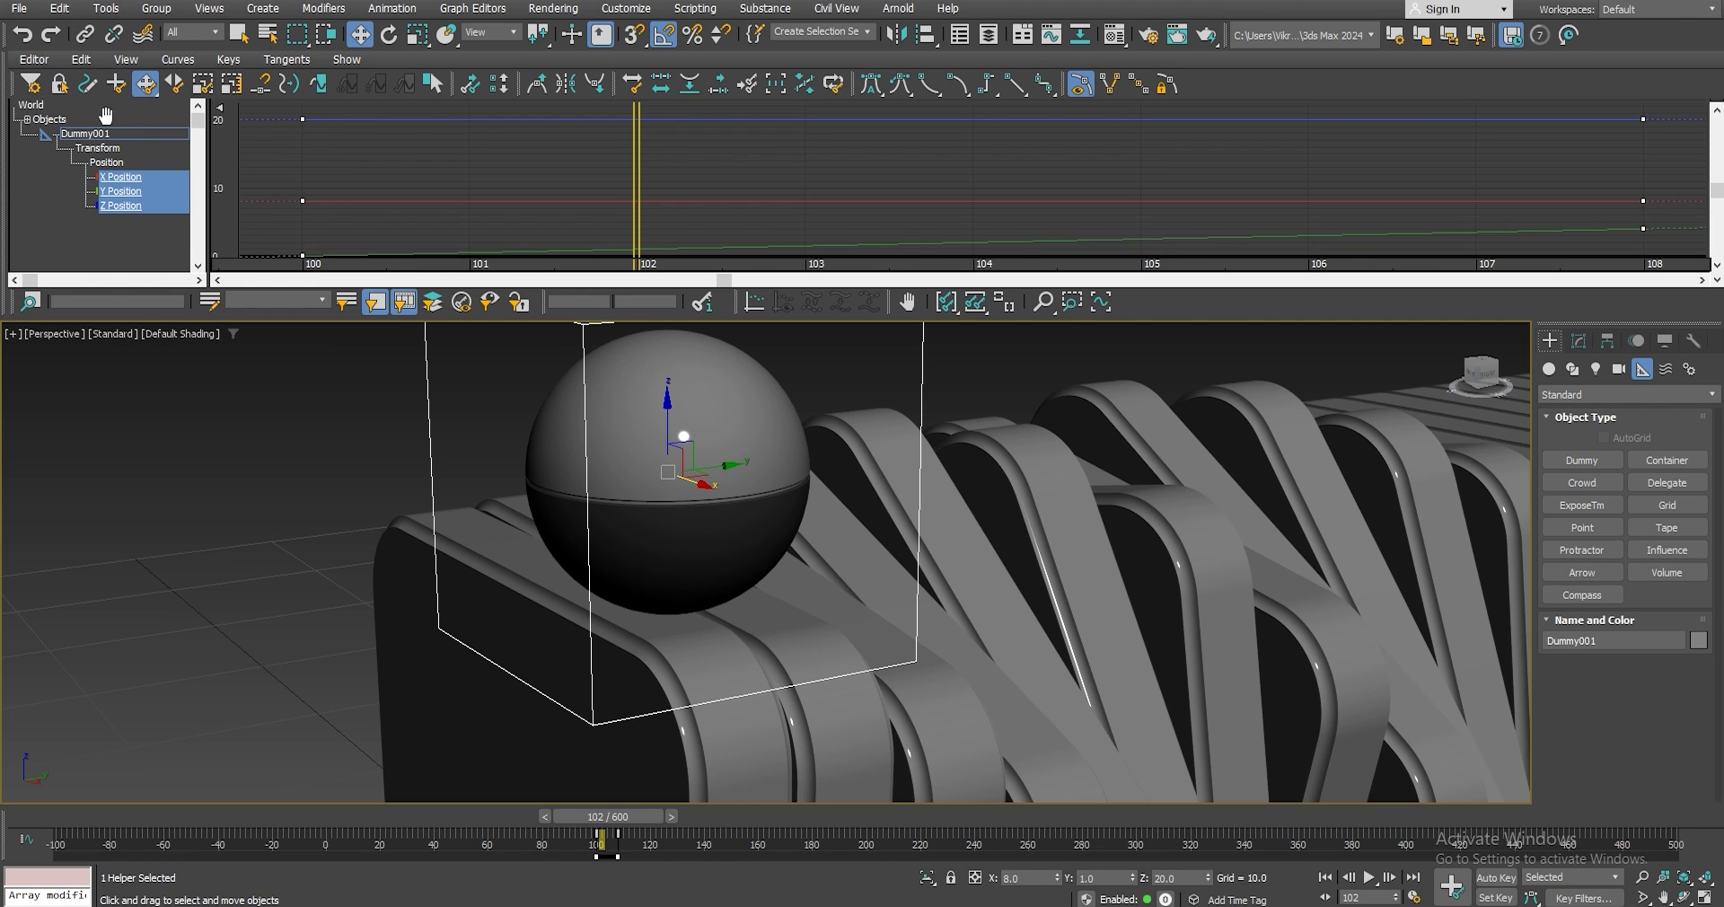
right_click(2, 159)
left_click(25, 164)
Play the animation in a side-on Perspective view to check the sphere's travel along the plates, then stop playback.
middle_click_drag(734, 313, 626, 290)
scroll(625, 290, "down", 5)
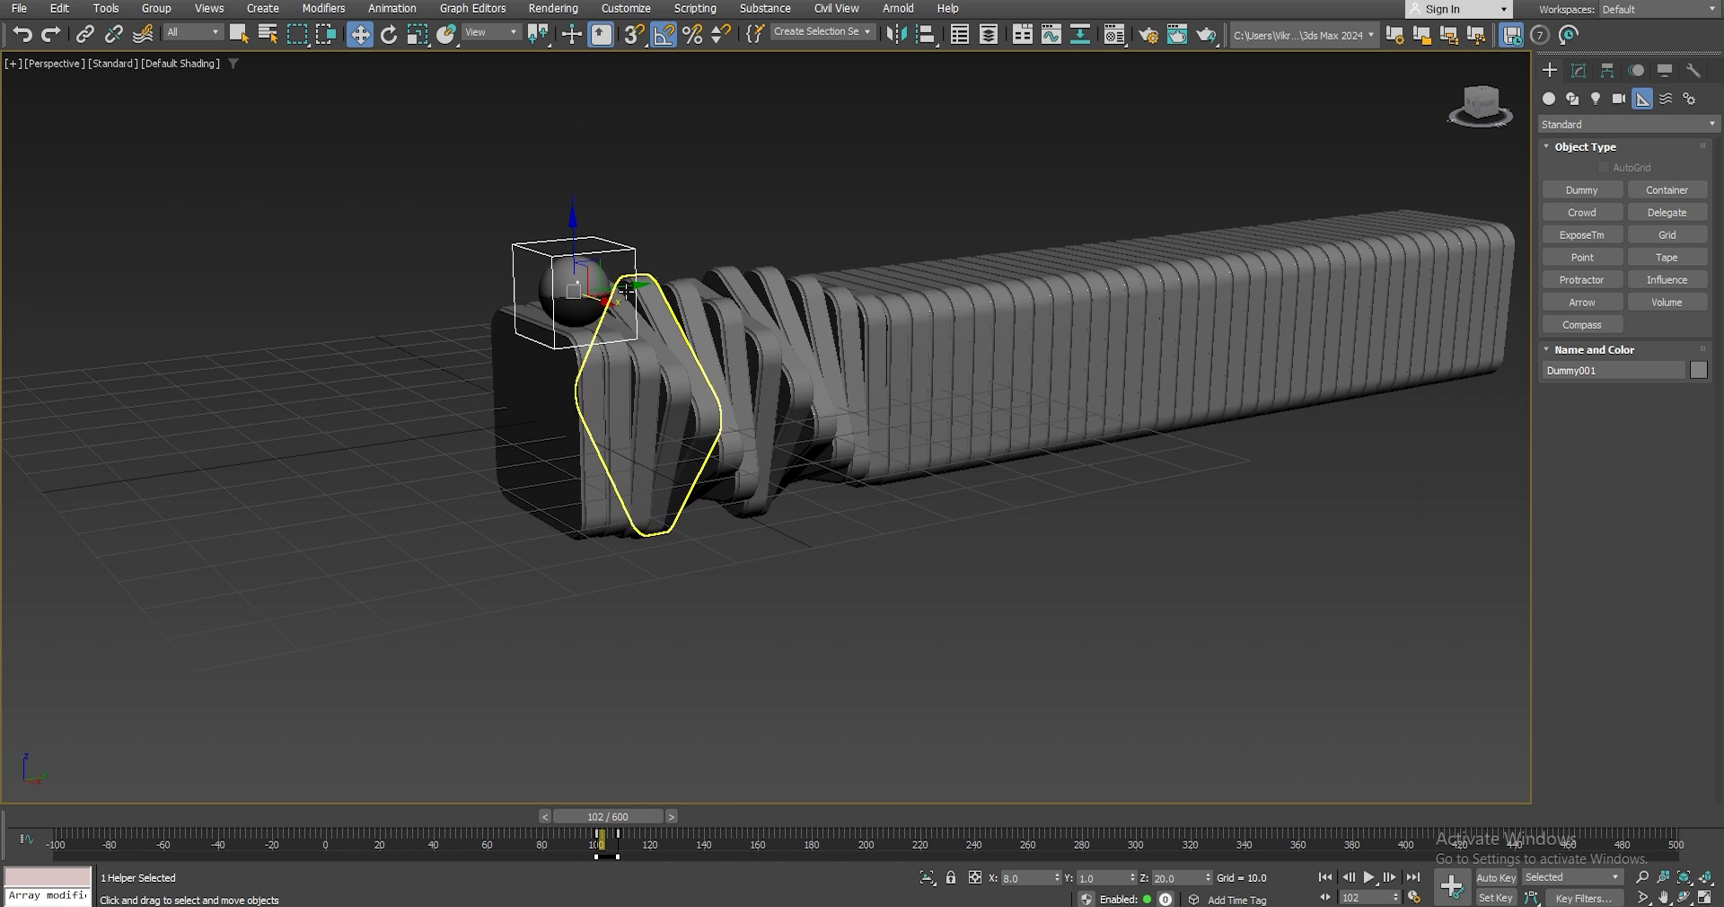
middle_click_drag(733, 343, 551, 331, "alt")
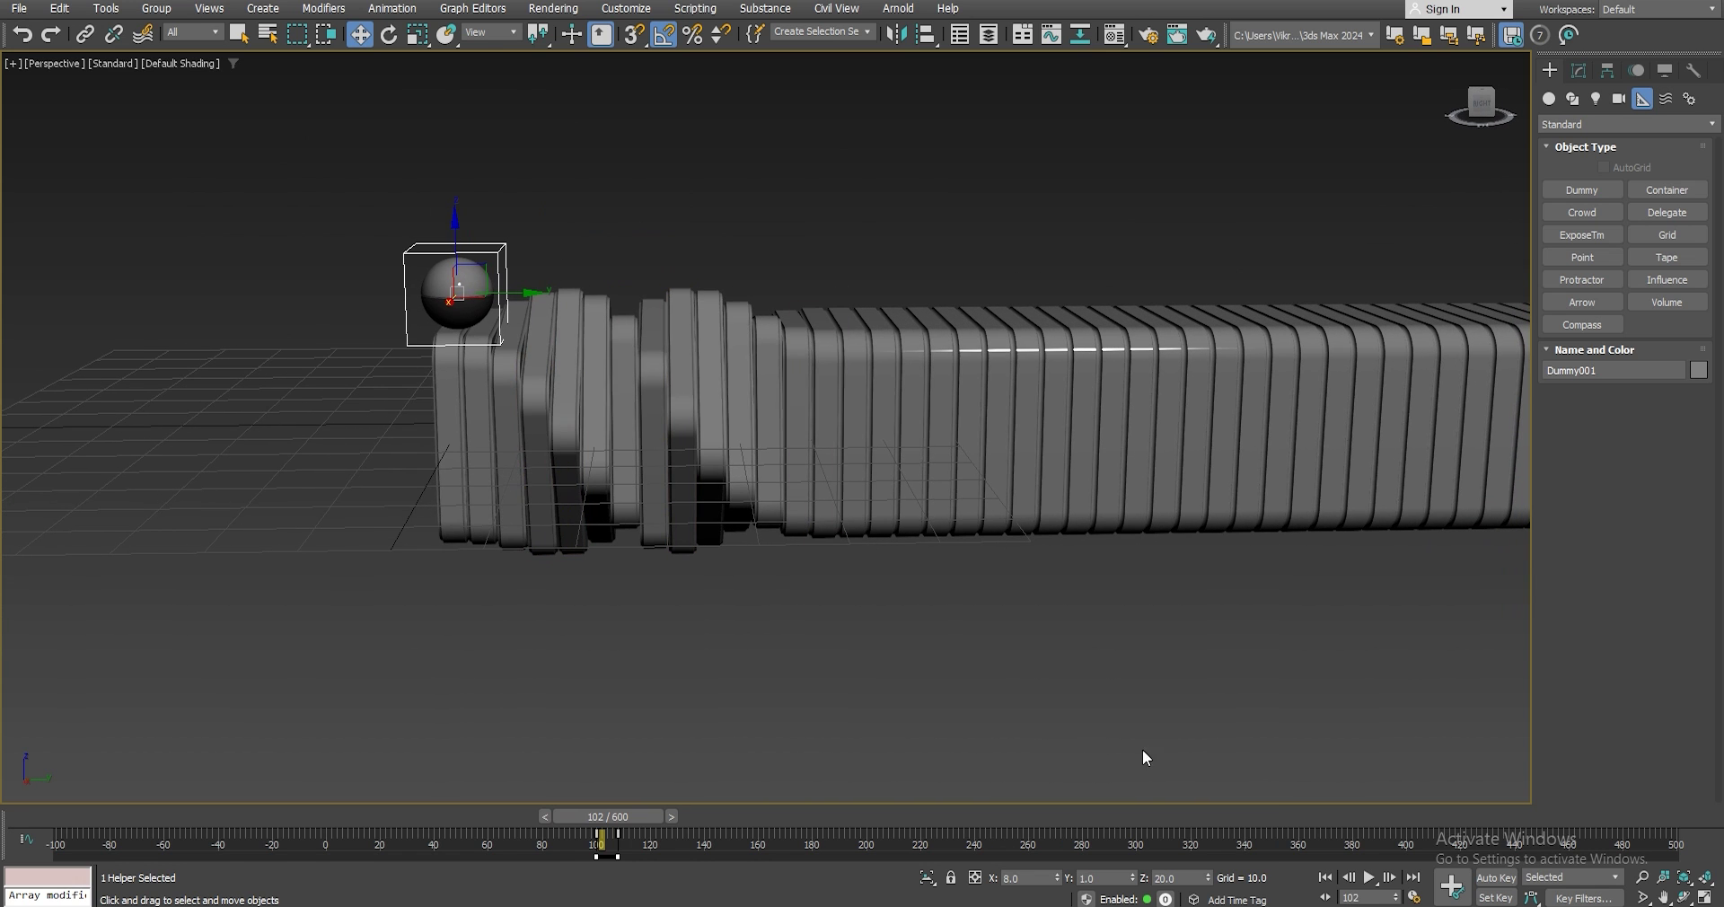
left_click(1369, 878)
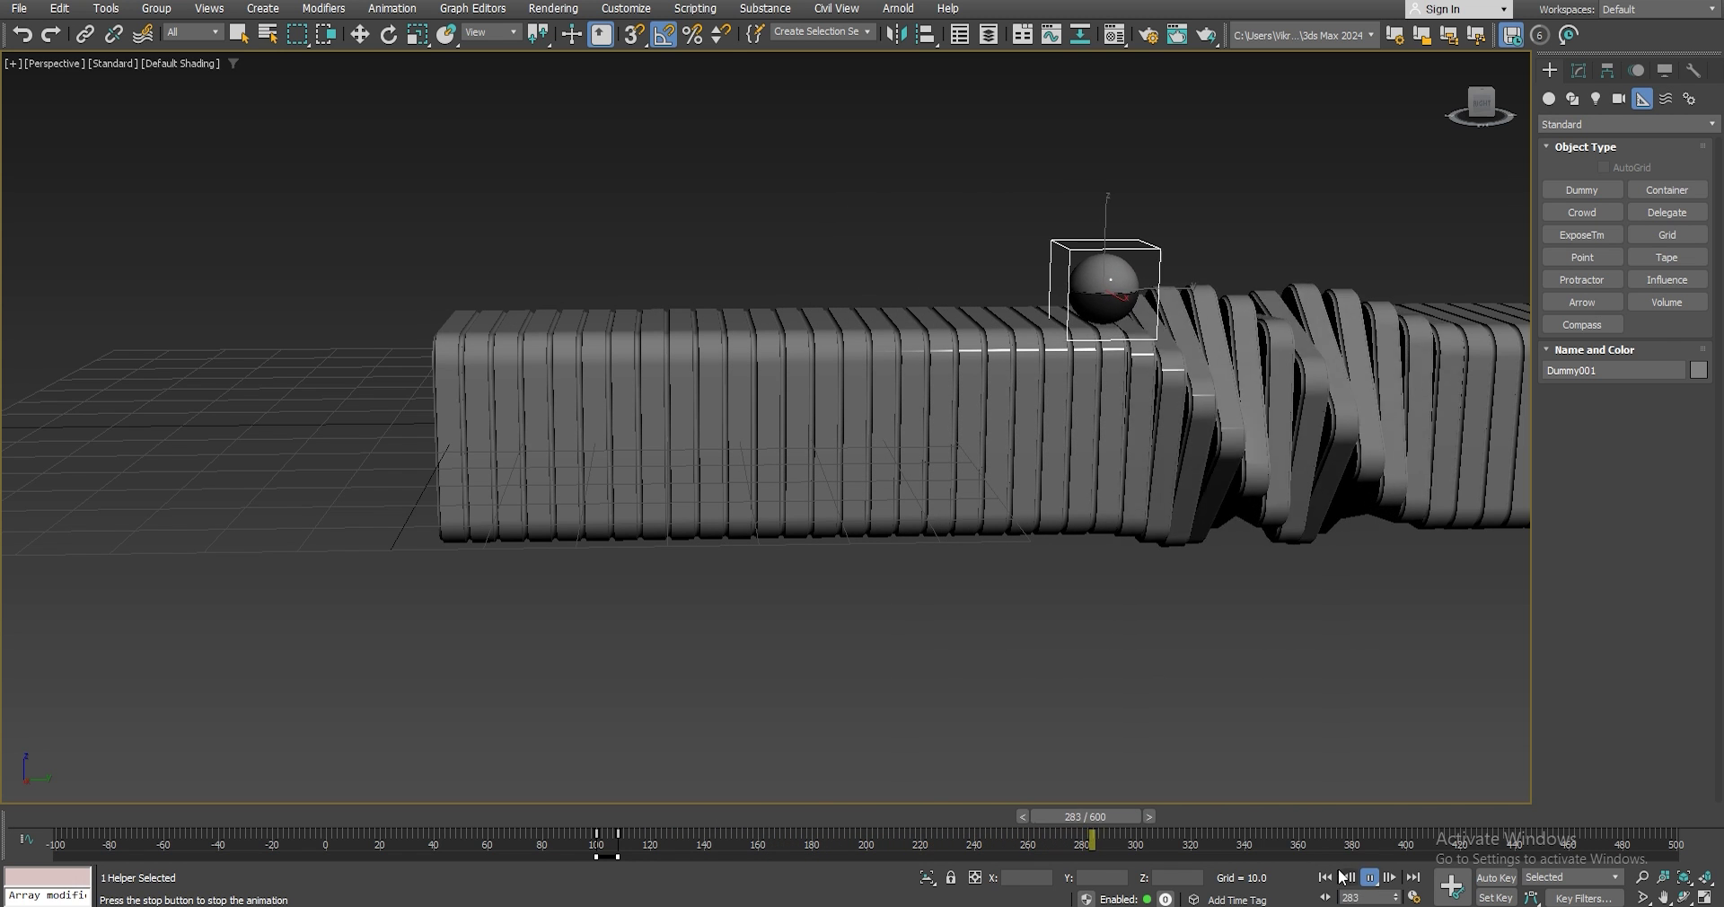
left_click(1374, 878)
With Auto Key on, rotate the sphere -45° about X at frame 108 in the Left view, then scrub back to frame 101.
left_click_drag(1155, 819, 613, 800)
key("w")
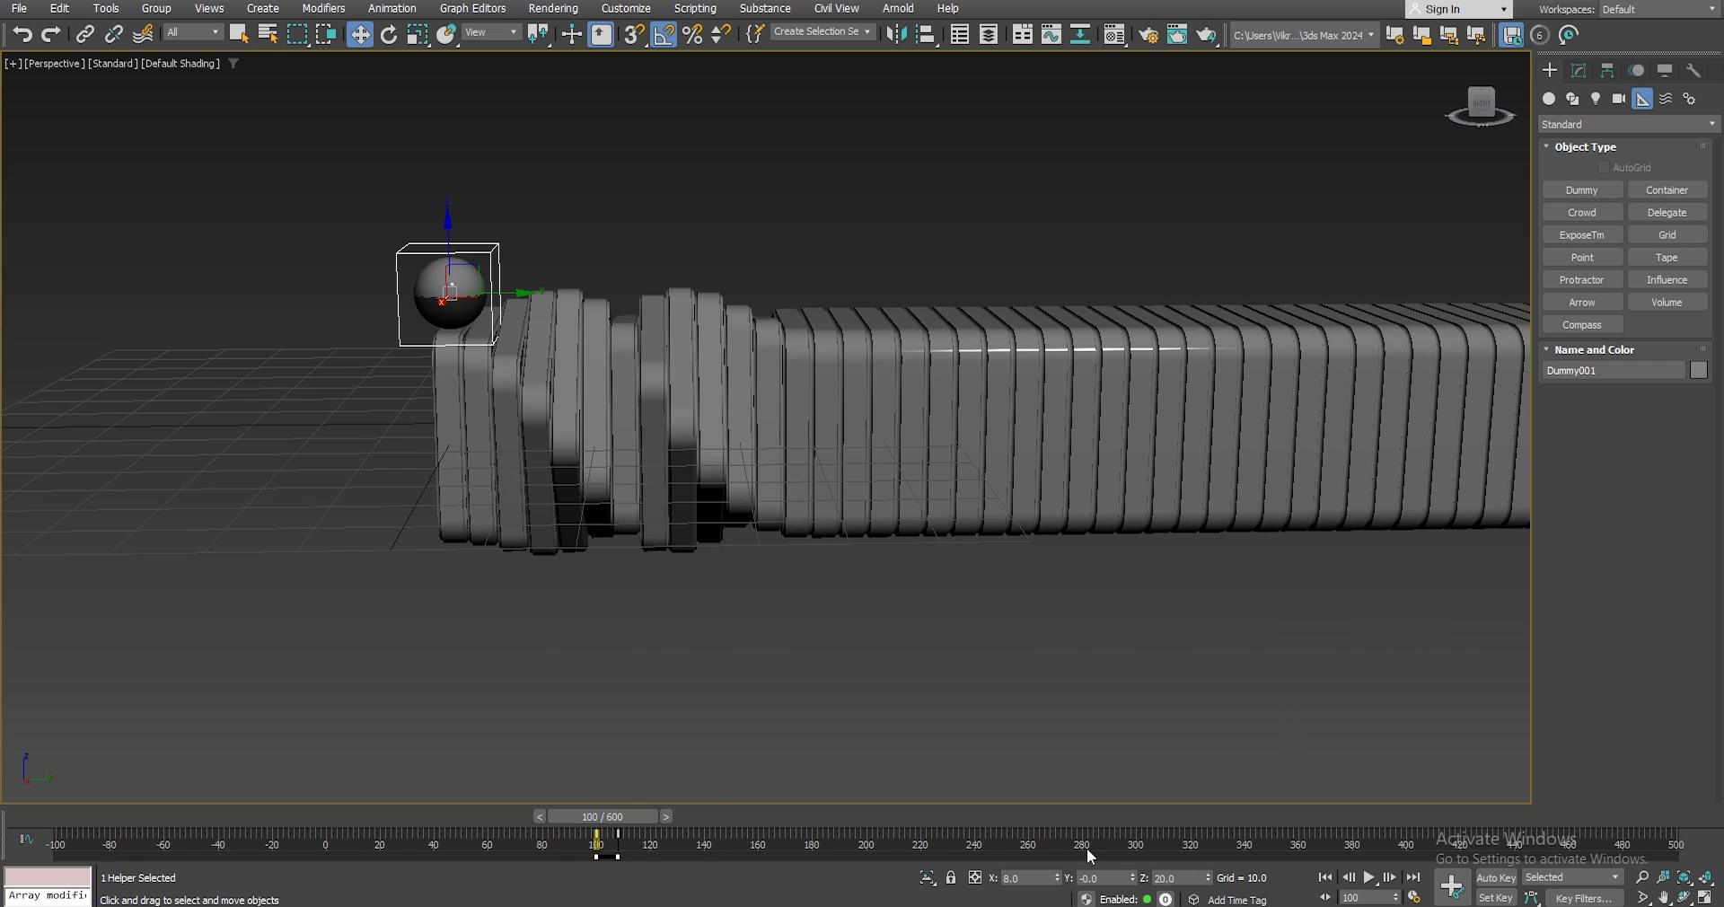
key("alt+w")
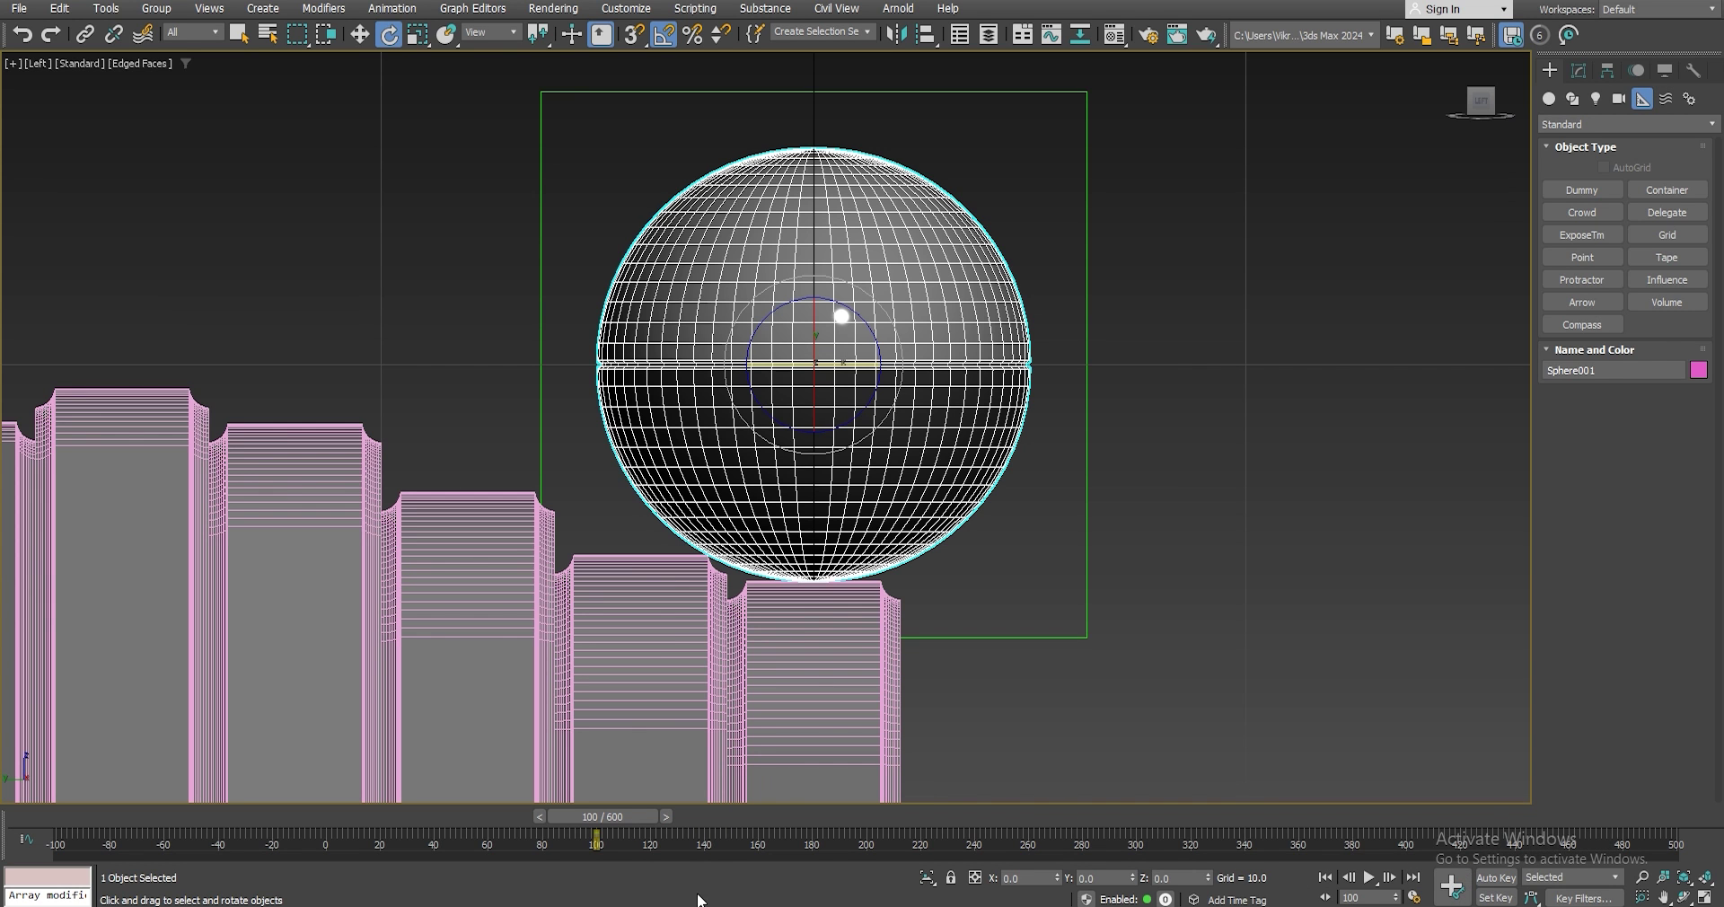
left_click_drag(612, 816, 652, 822)
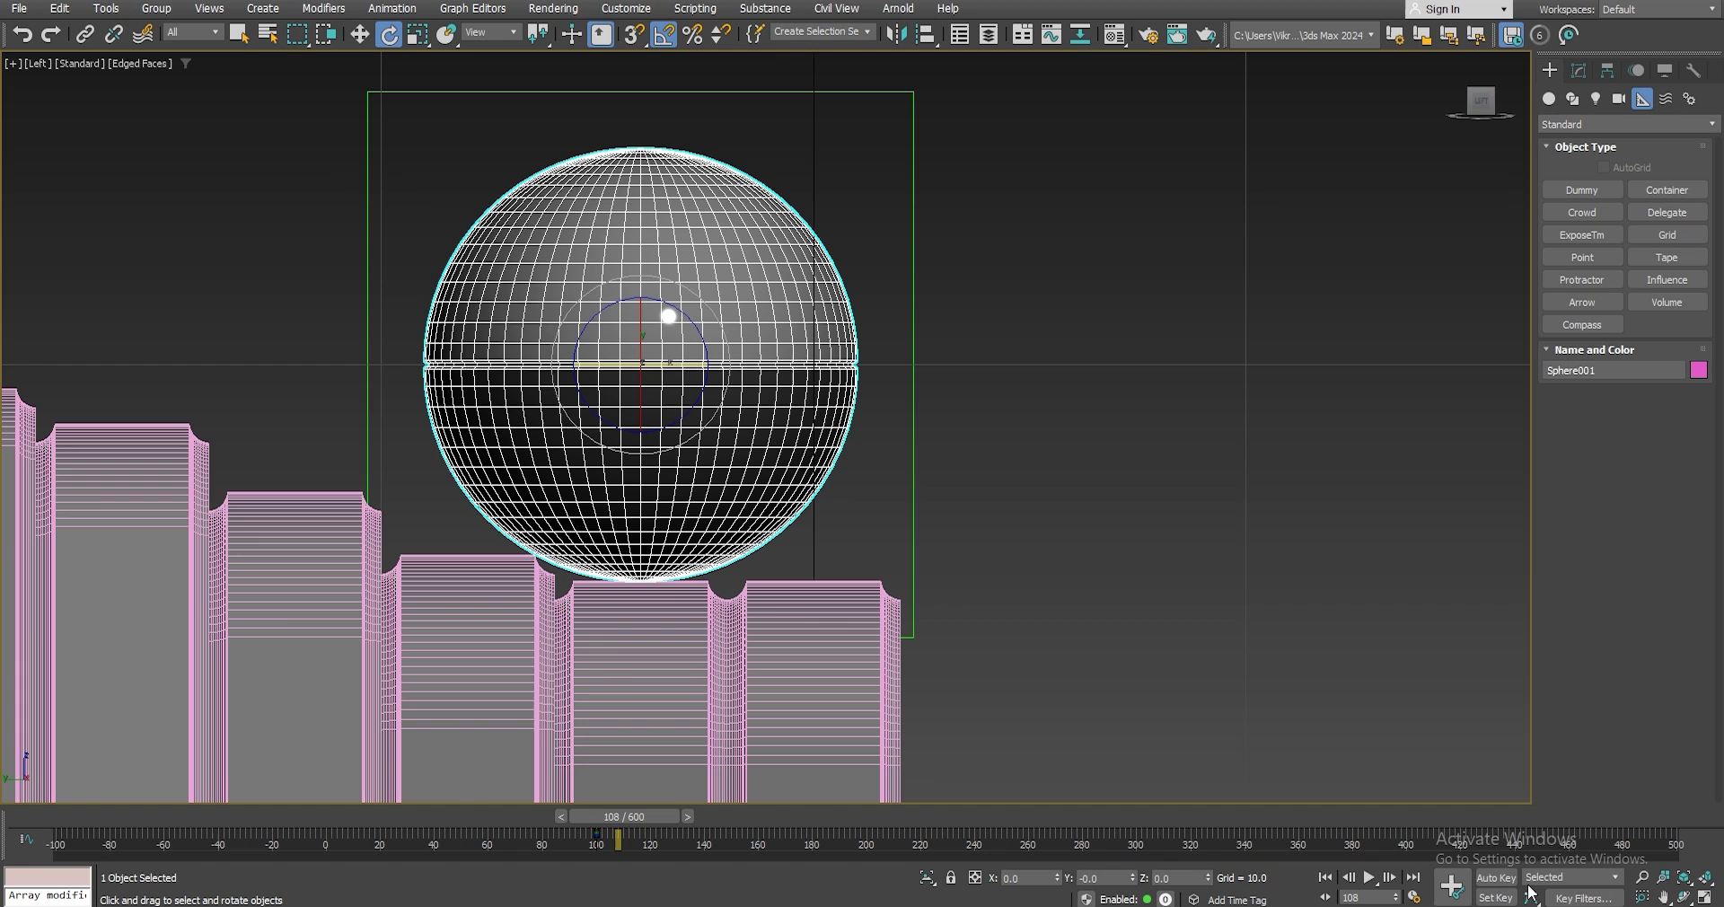
left_click(1496, 878)
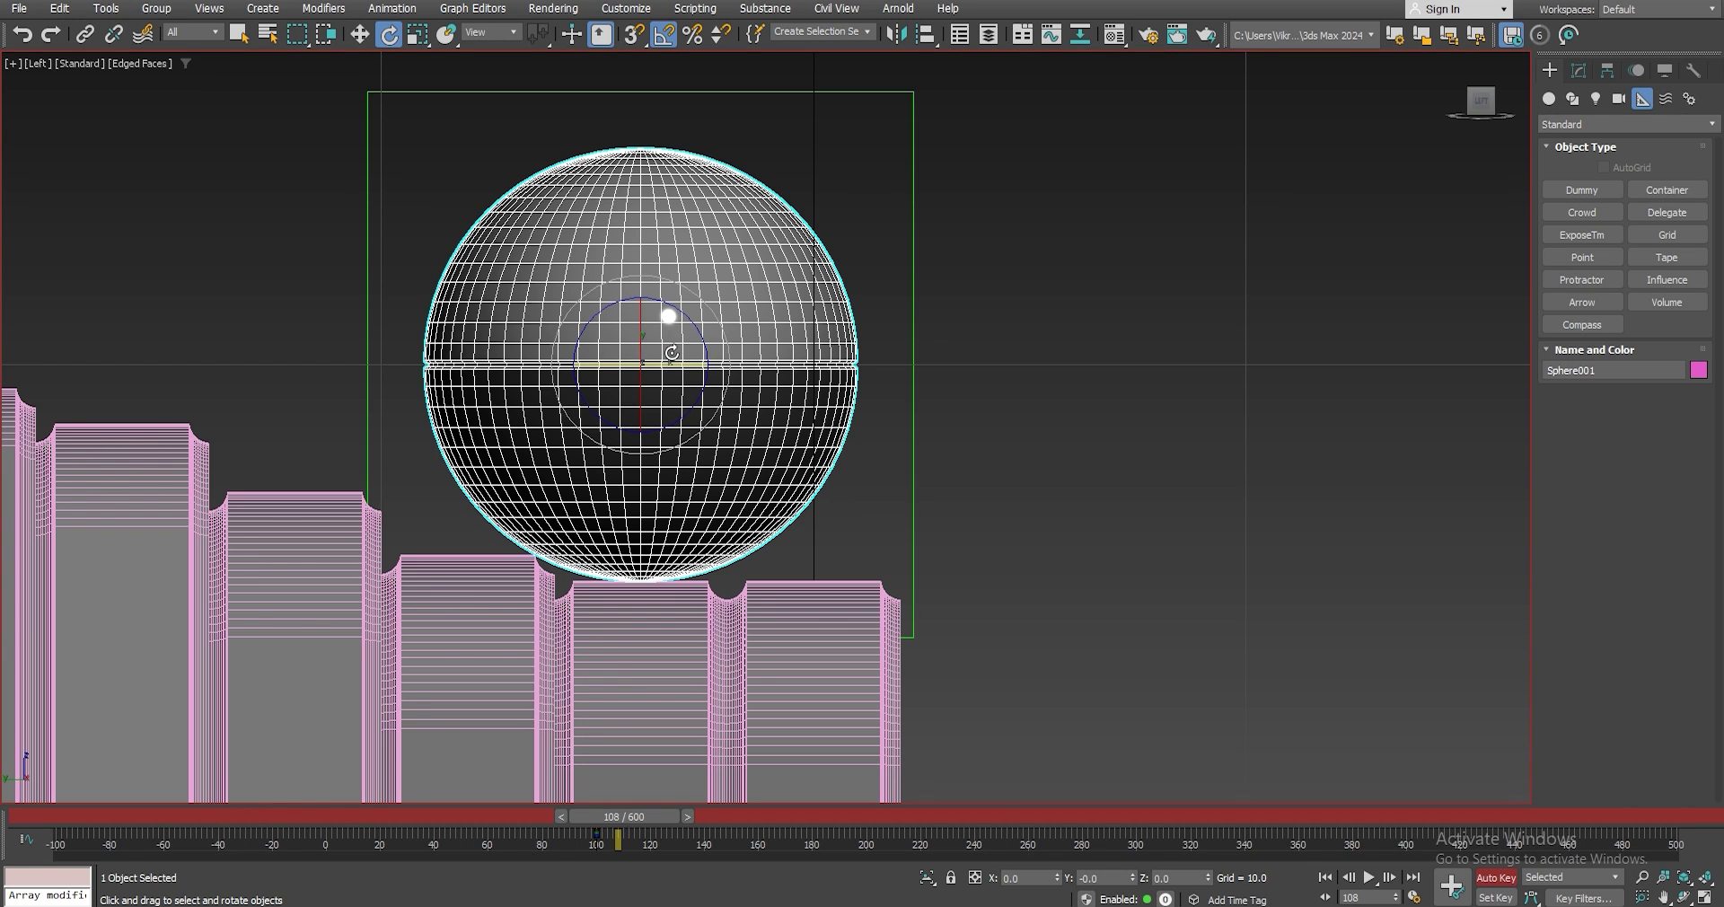
scroll(672, 352, "up", 4)
scroll(898, 341, "down", 2)
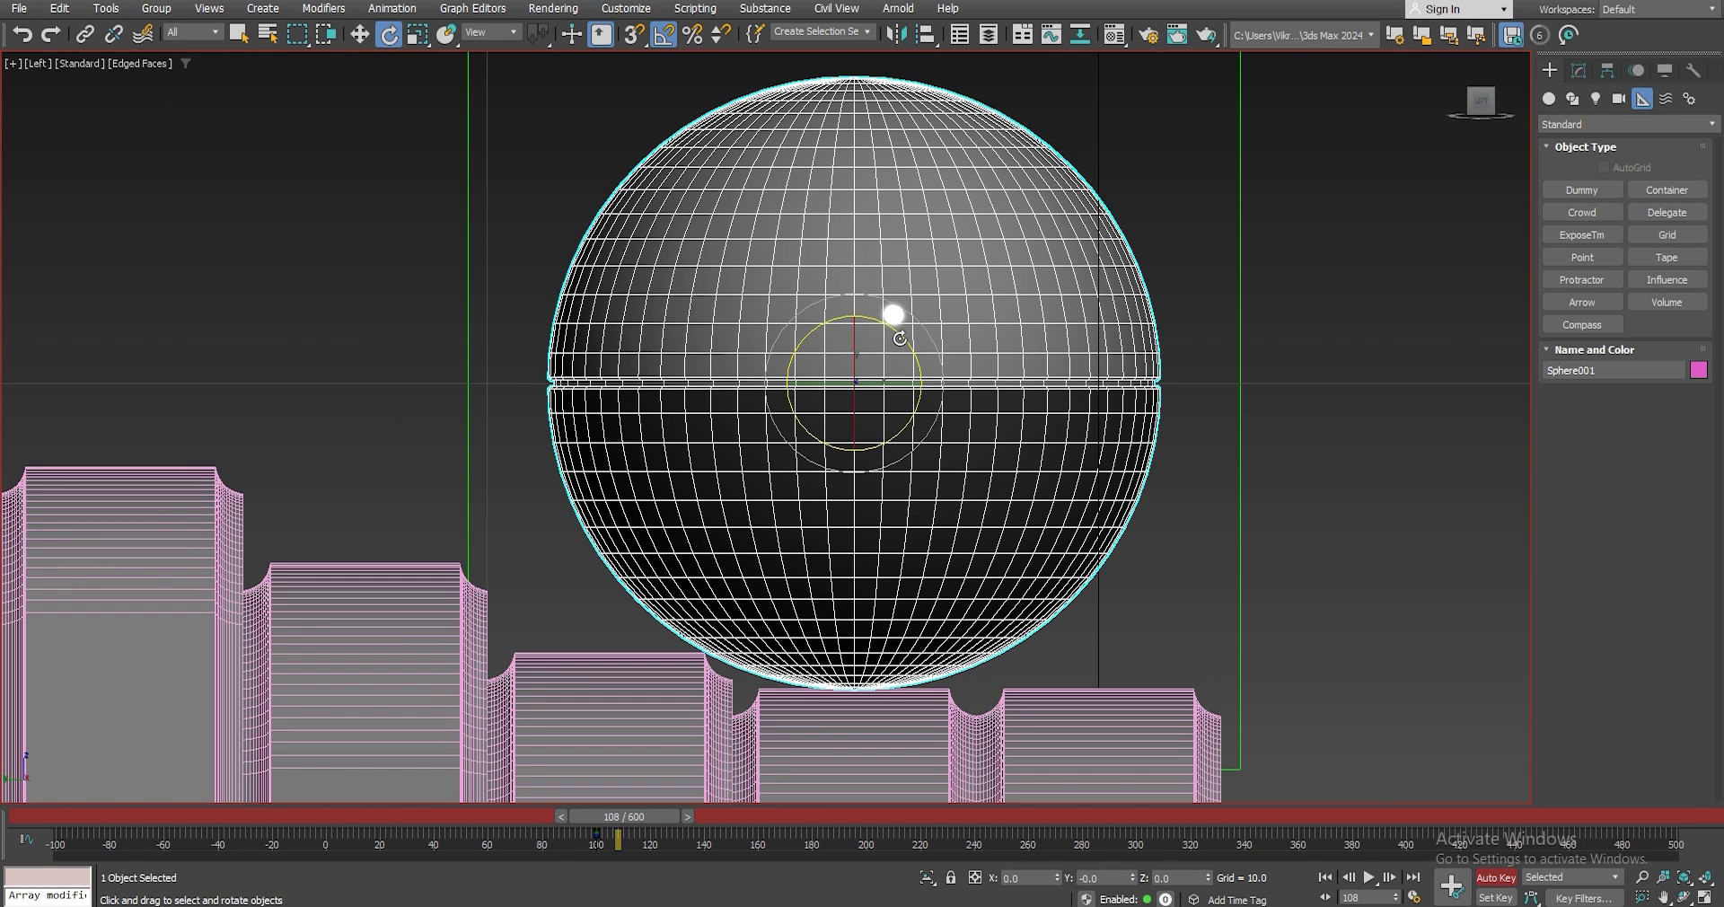
left_click_drag(900, 339, 857, 328)
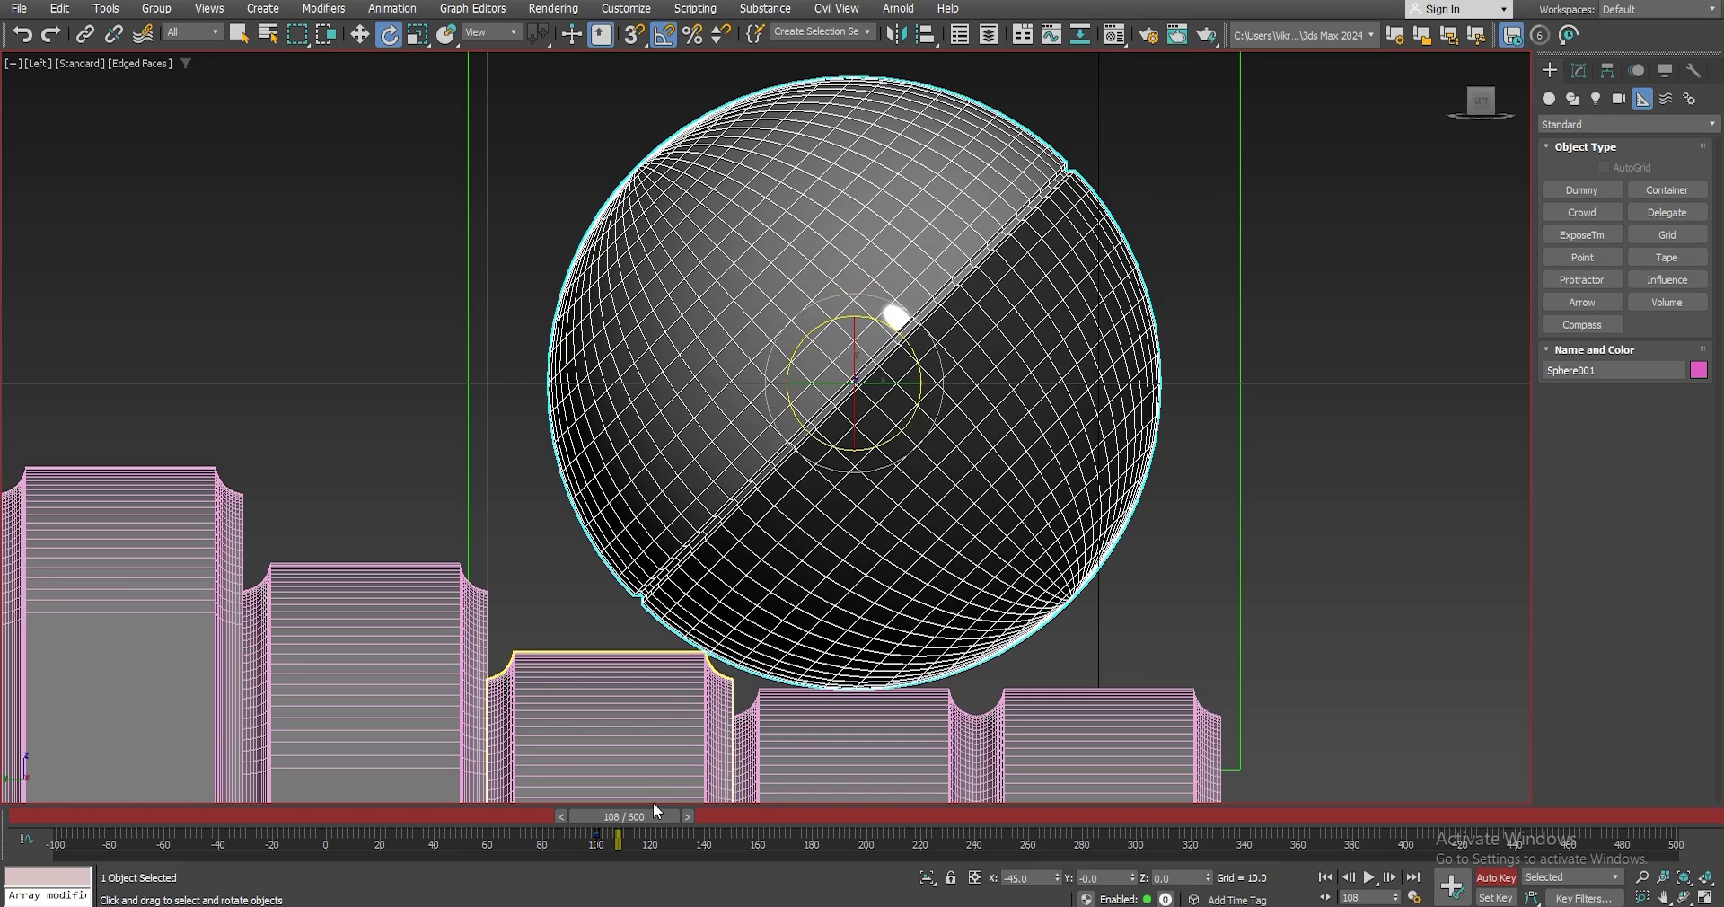
mouse_move(653, 815)
left_mouse_down()
mouse_move(627, 816)
mouse_move(648, 823)
left_mouse_up()
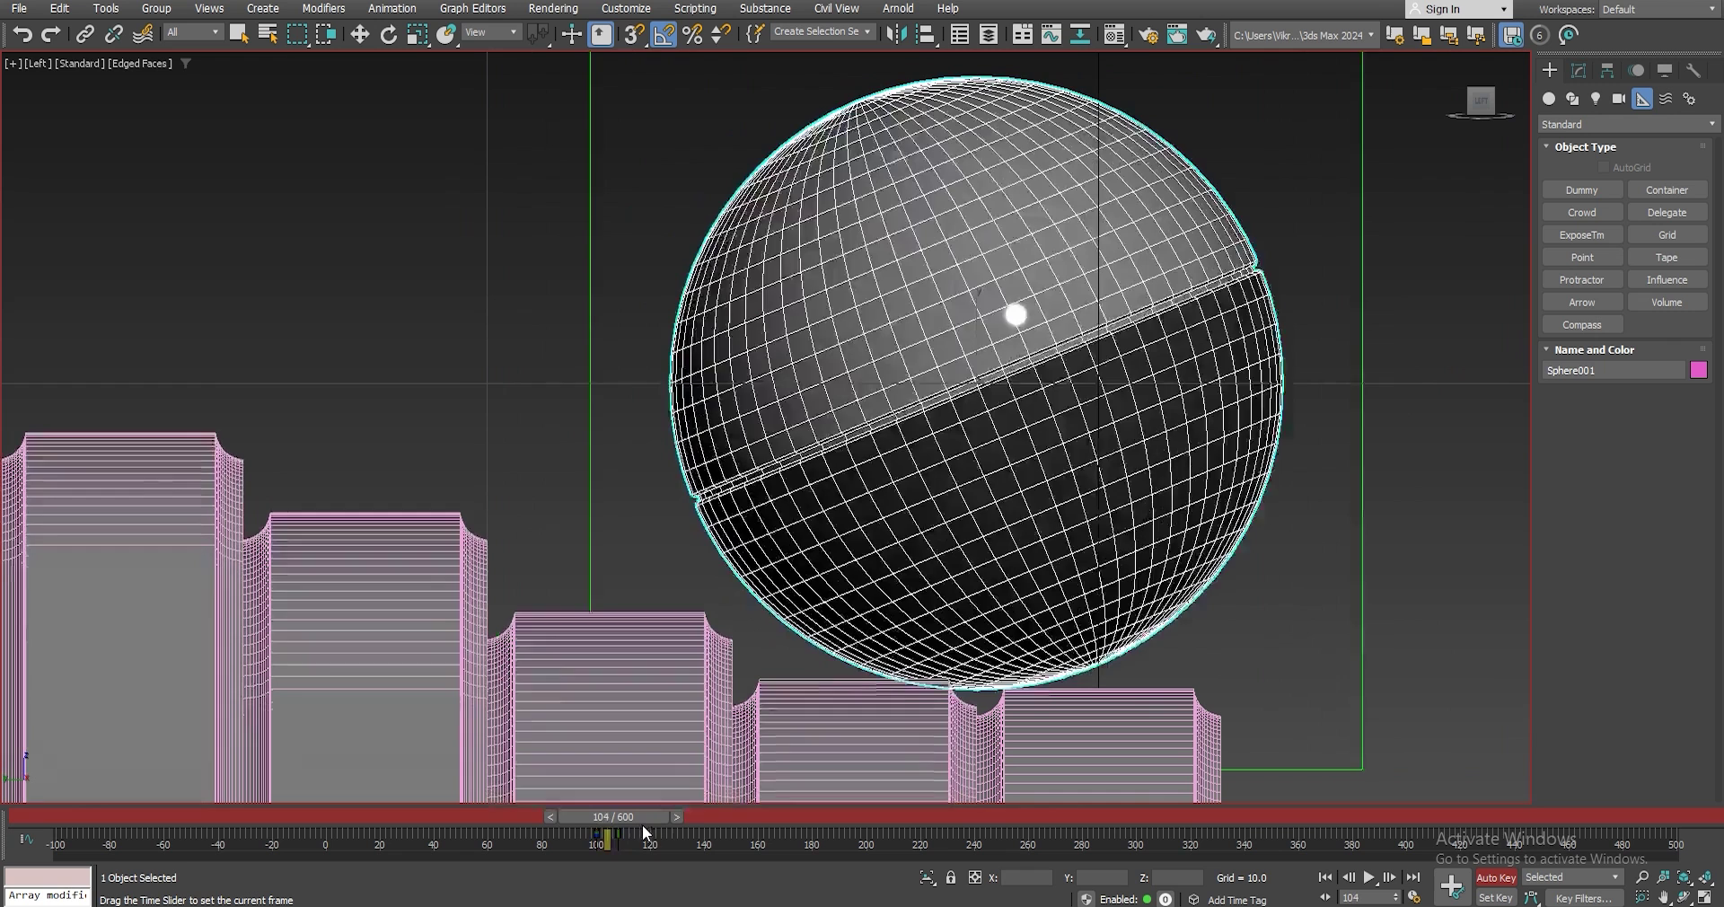
left_click_drag(643, 824, 634, 827)
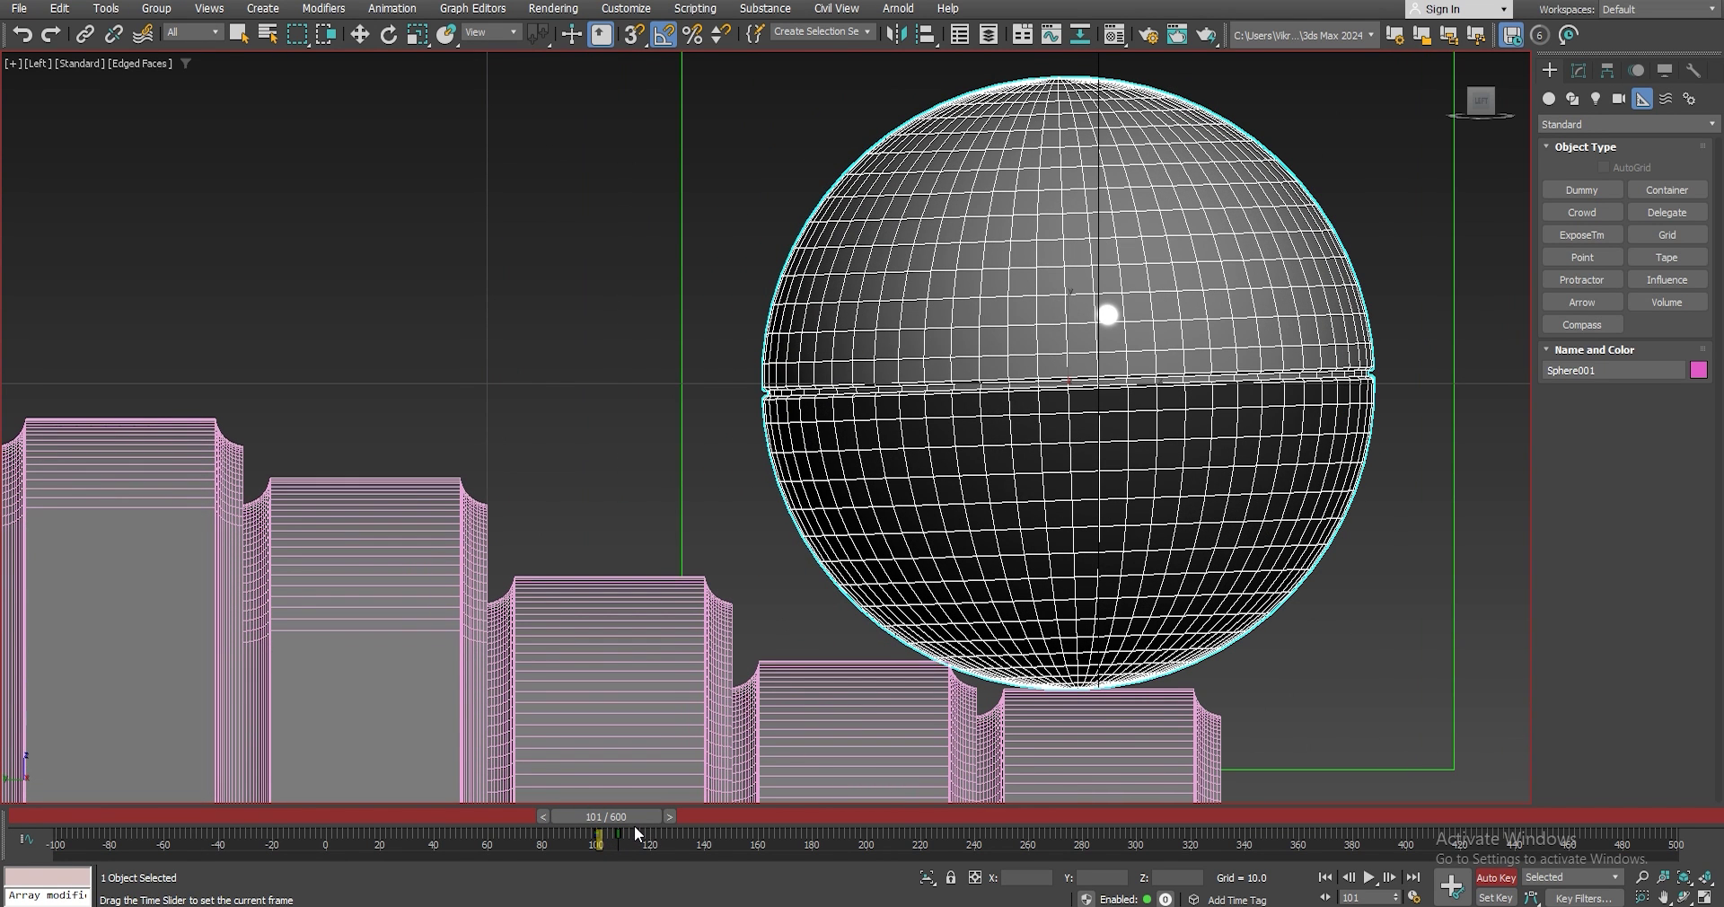
Open the sphere's Curve Editor, frame its rotation keys and set them all to linear tangents.
key("e")
right_click(1055, 514)
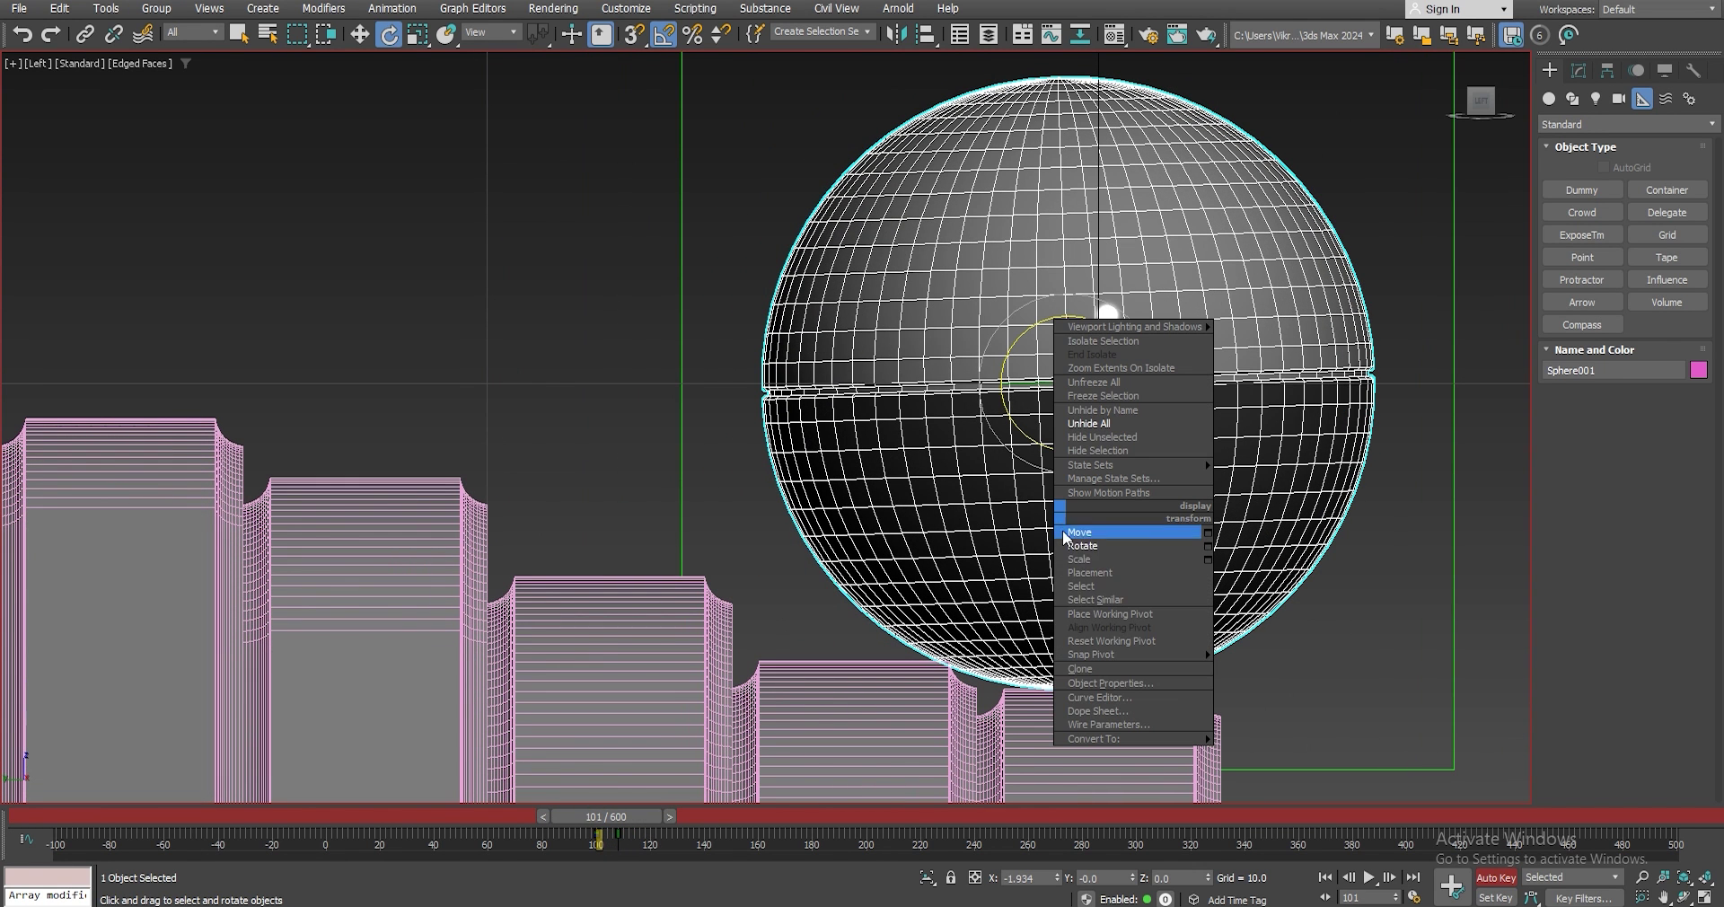
left_click(1097, 698)
middle_click_drag(698, 202, 661, 198)
left_click_drag(675, 117, 784, 278)
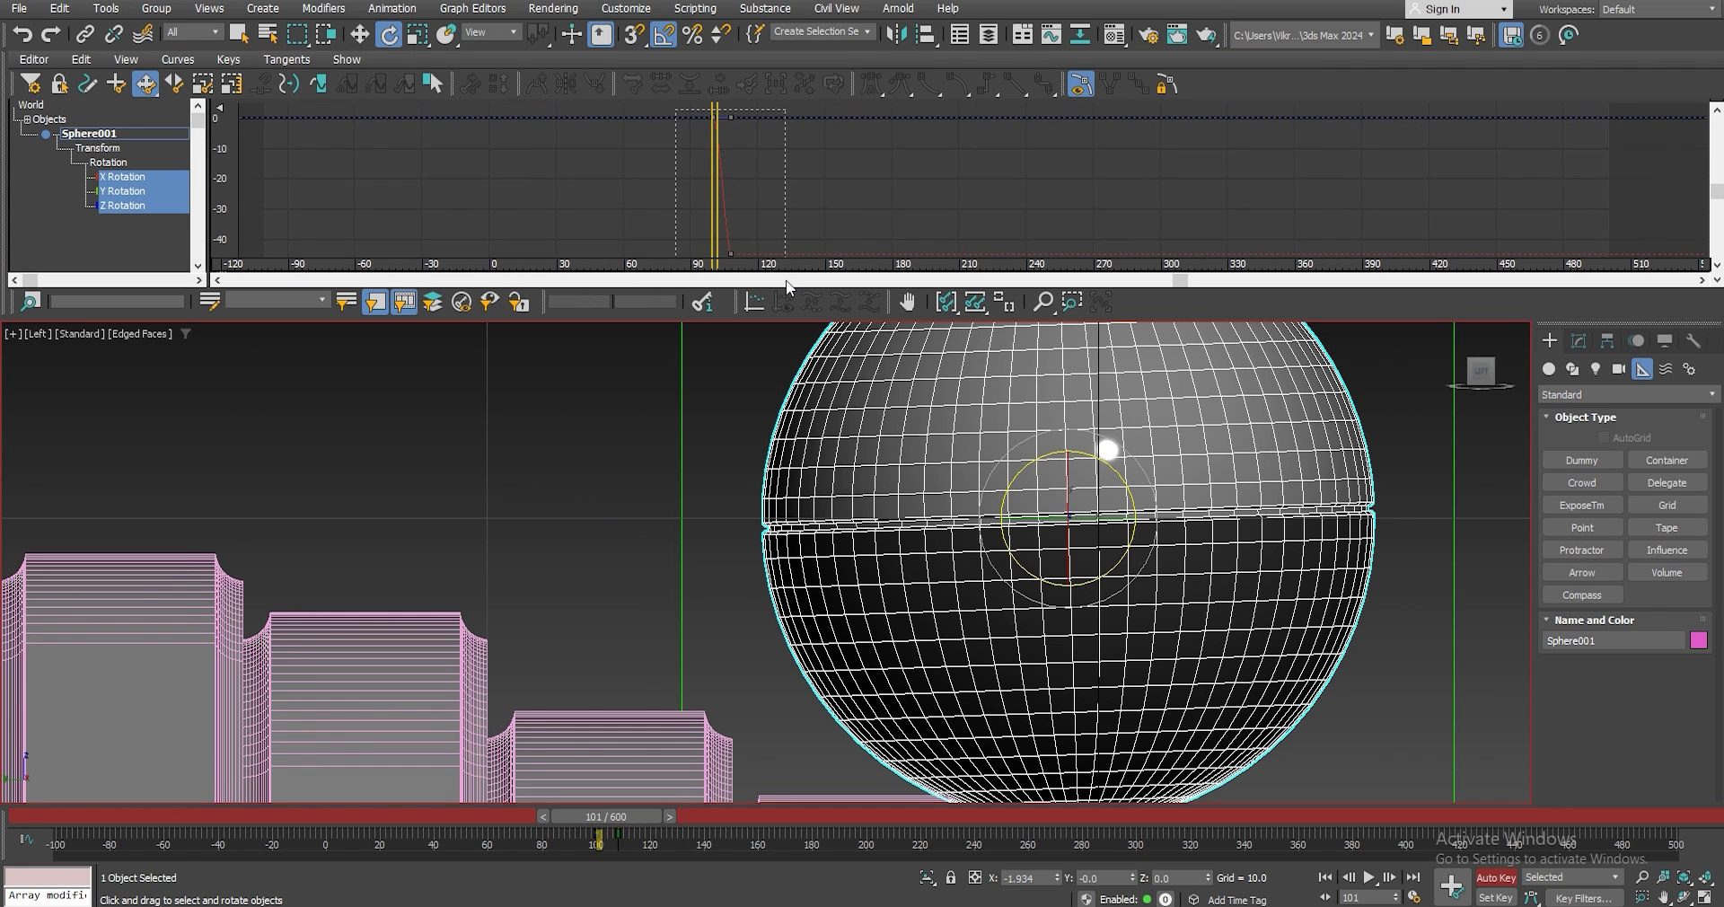
left_click(955, 311)
left_click(1013, 86)
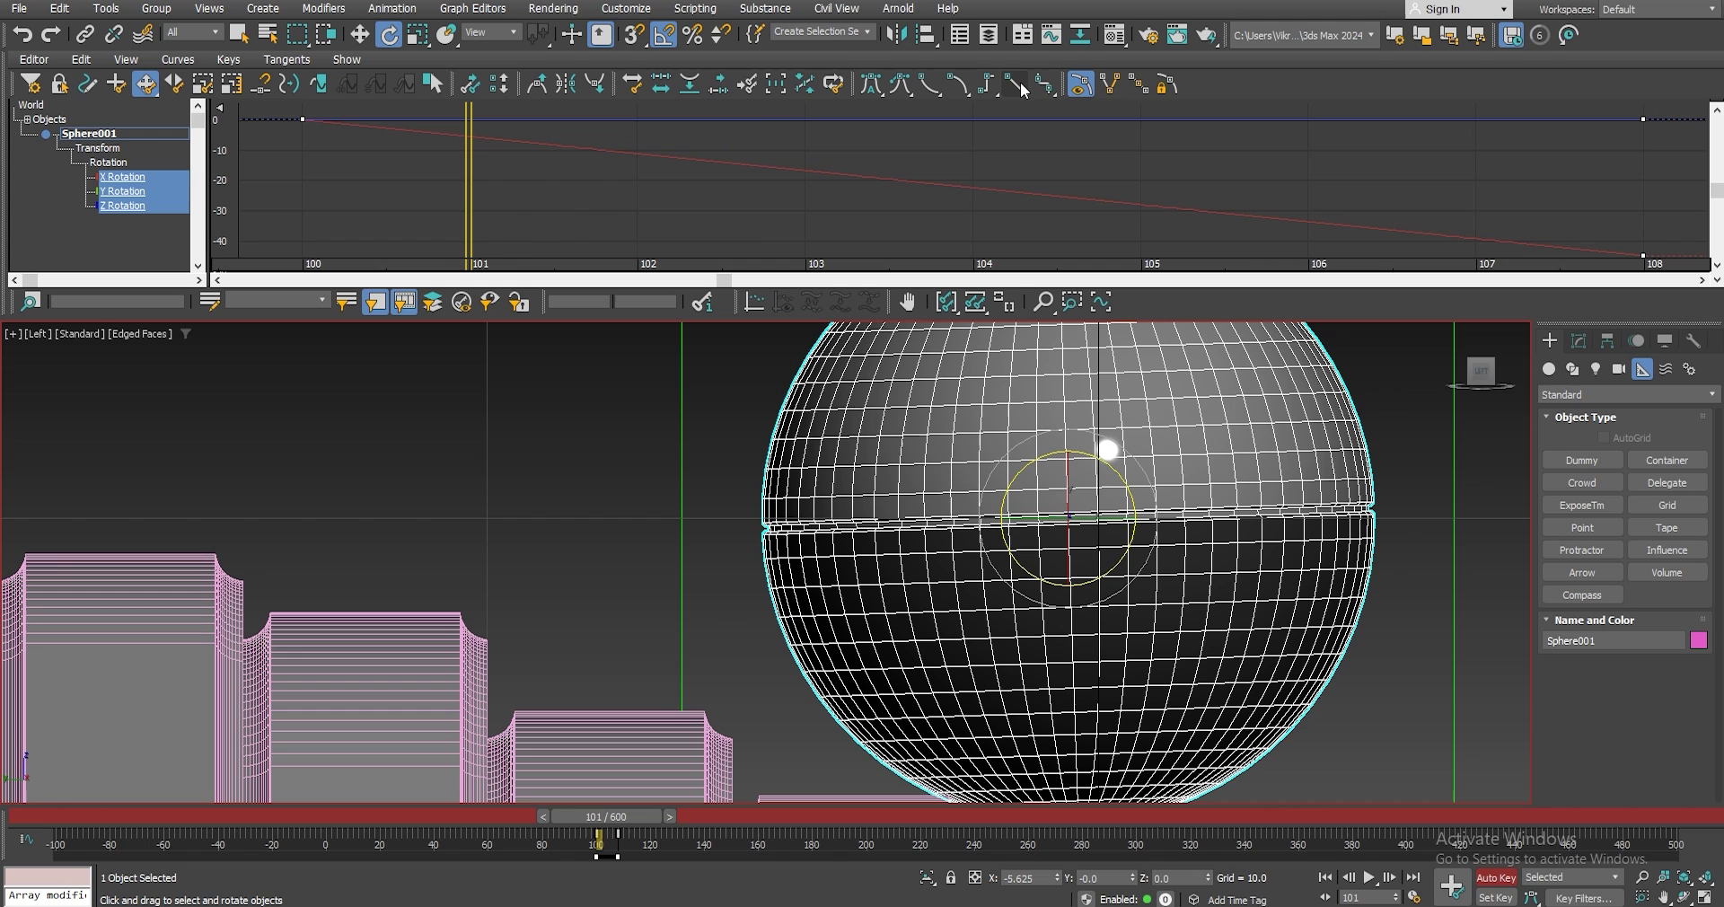
Set the sphere's rotation curves to the Relative Repeat out-of-range type and close the Curve Editor.
left_click(83, 61)
mouse_move(152, 162)
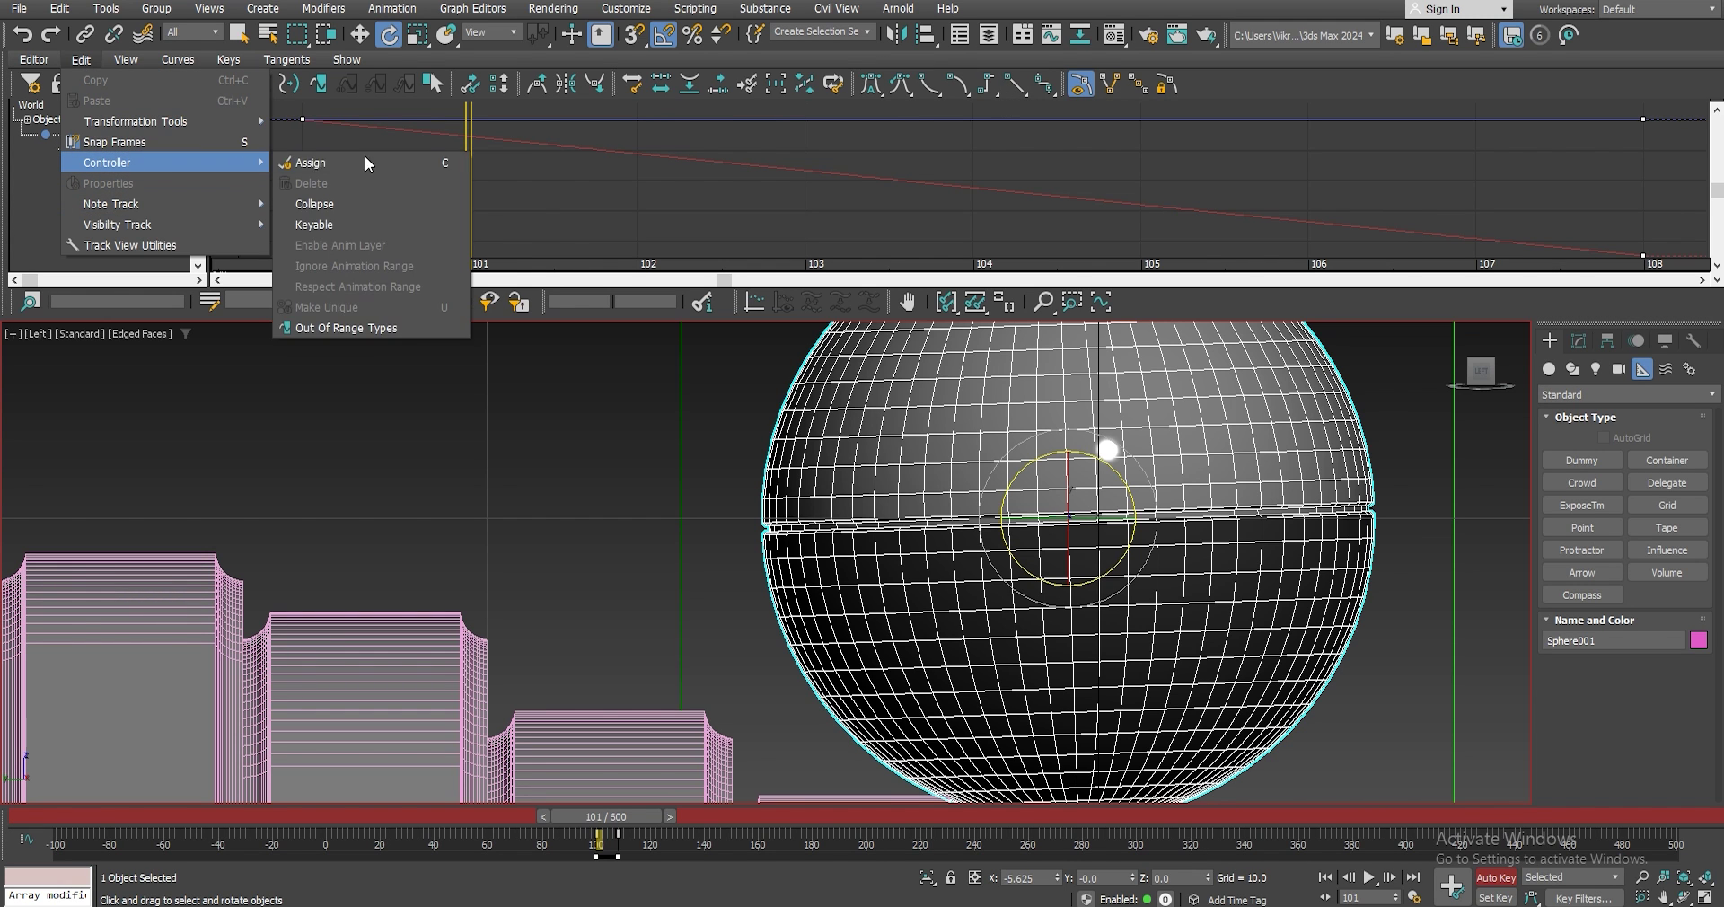
left_click(380, 328)
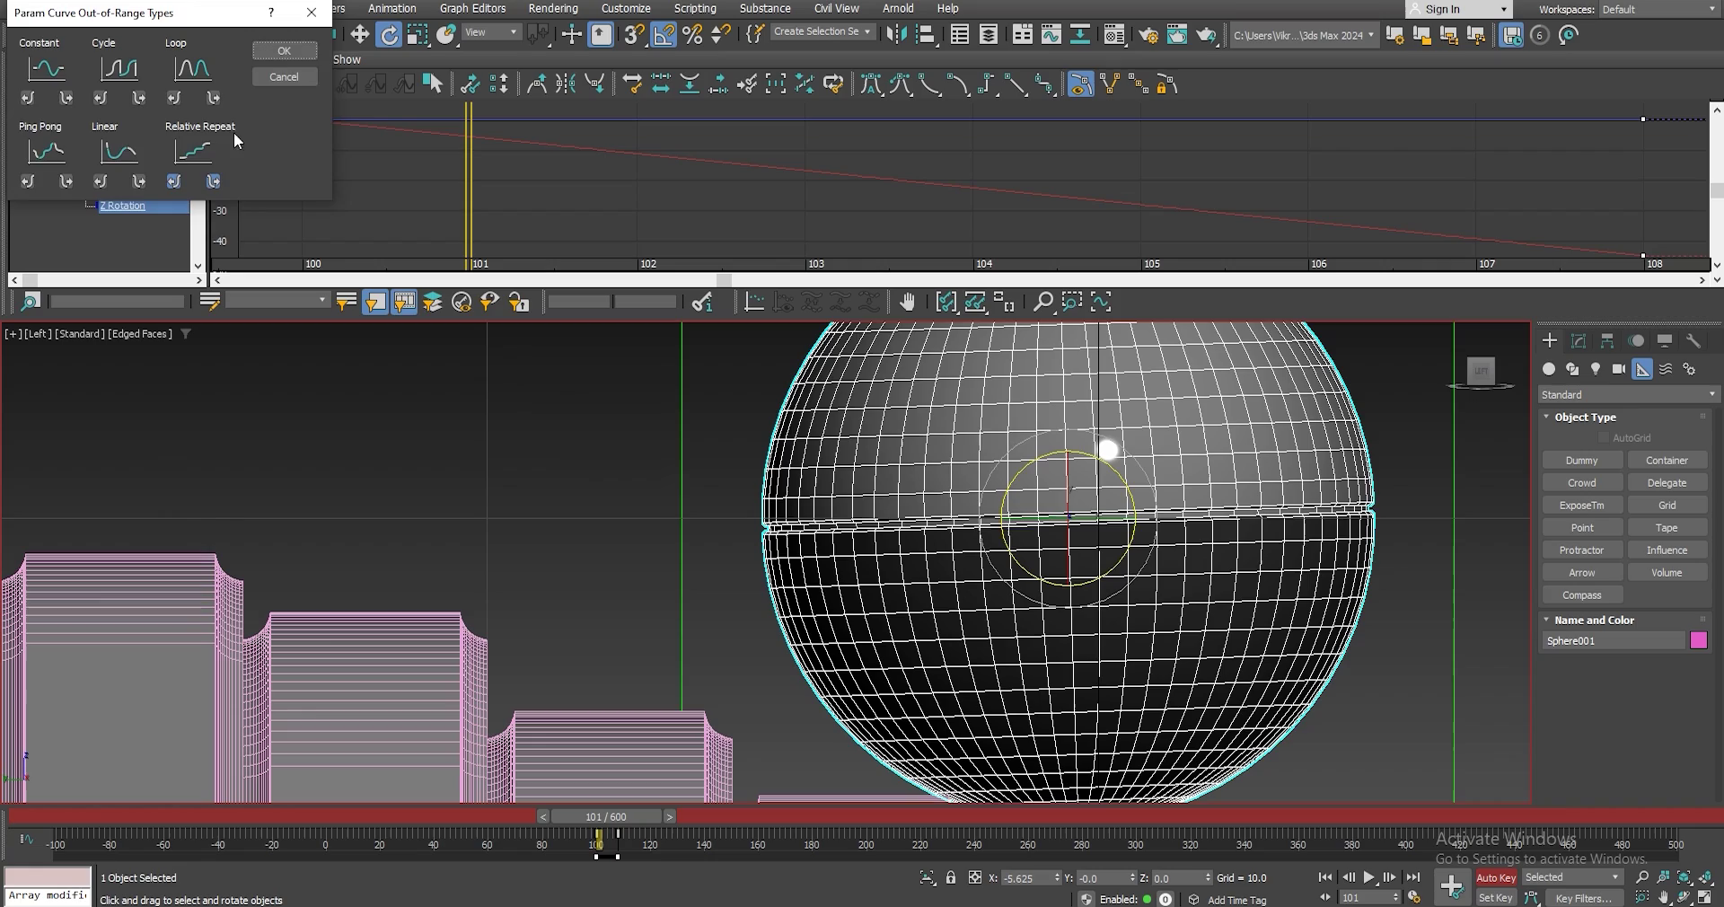
left_click(302, 56)
right_click(3, 172)
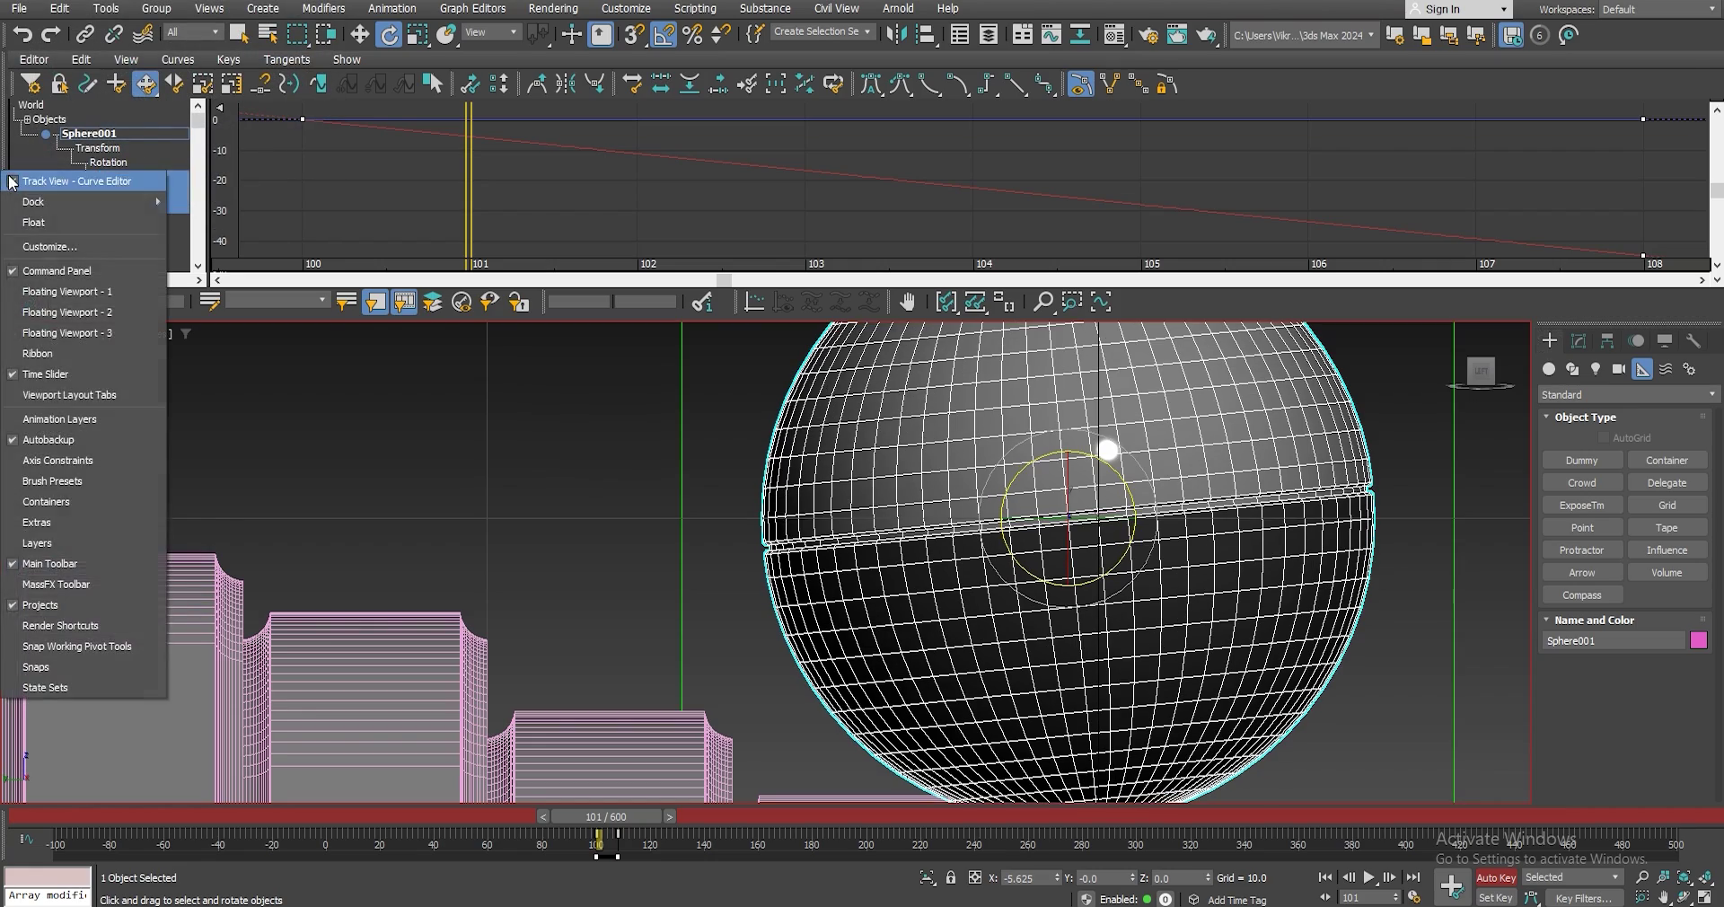
left_click(54, 184)
Scrub to frame 131 in the Left view to check the sphere's rolling, and turn off Auto Key.
scroll(1164, 511, "down", 2)
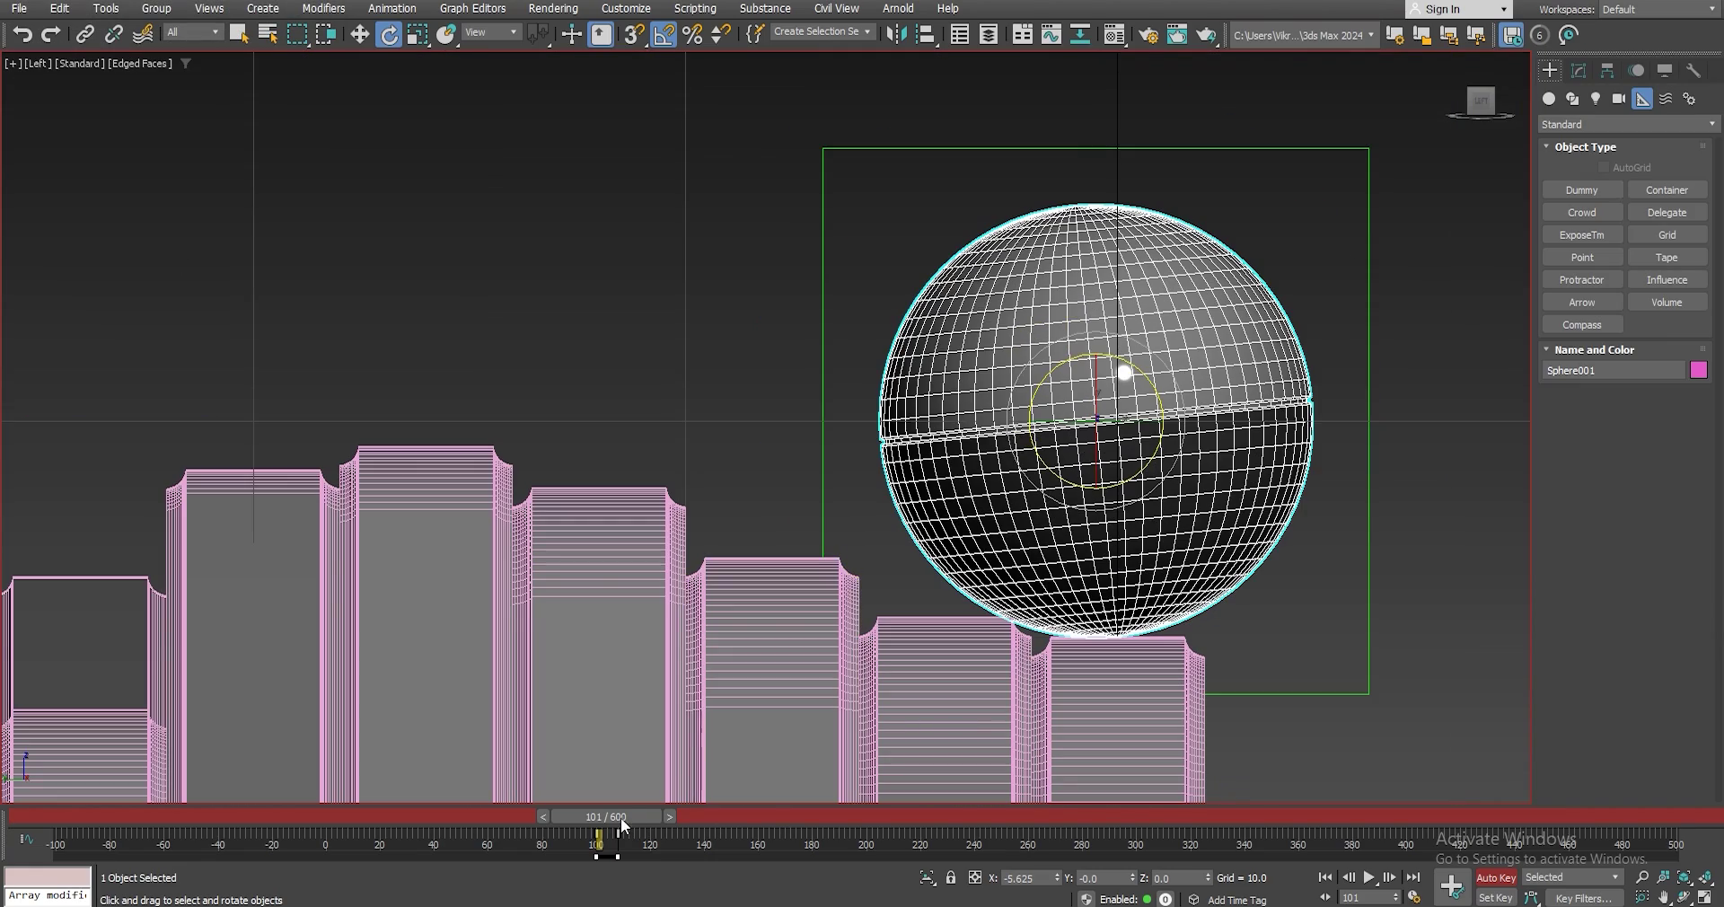
left_click_drag(623, 825, 680, 839)
key("e")
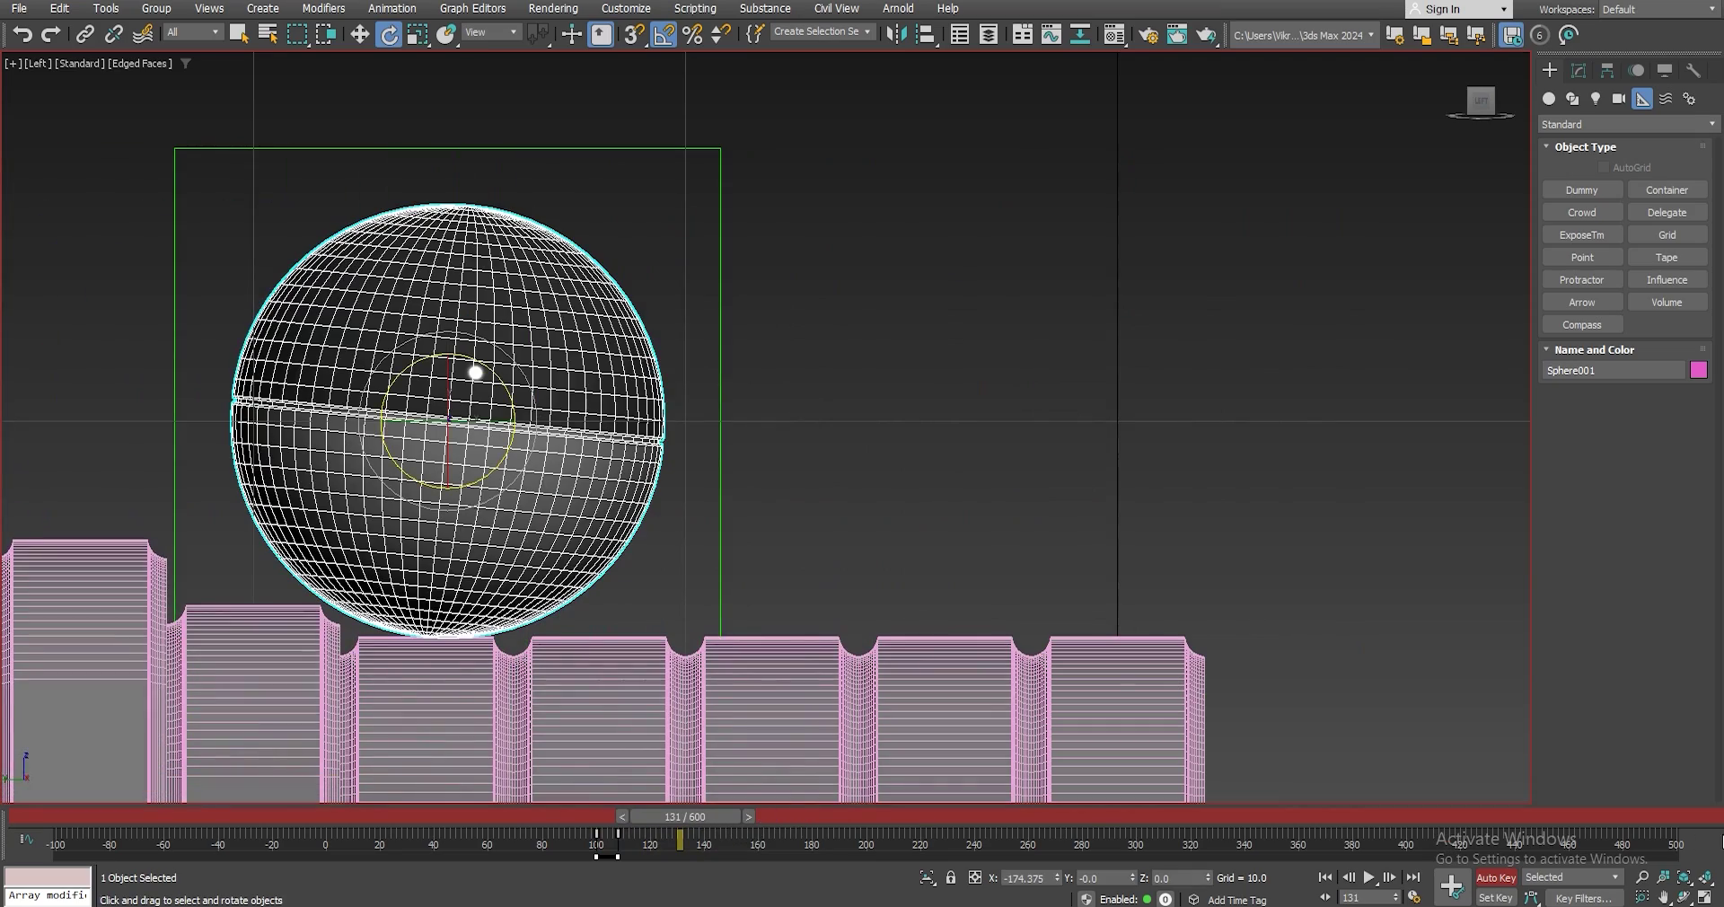
left_click(1508, 876)
Play the animation in the Perspective view to check the sphere rolling along the plates, then stop and return to frame 100.
key("p")
left_click(1369, 877)
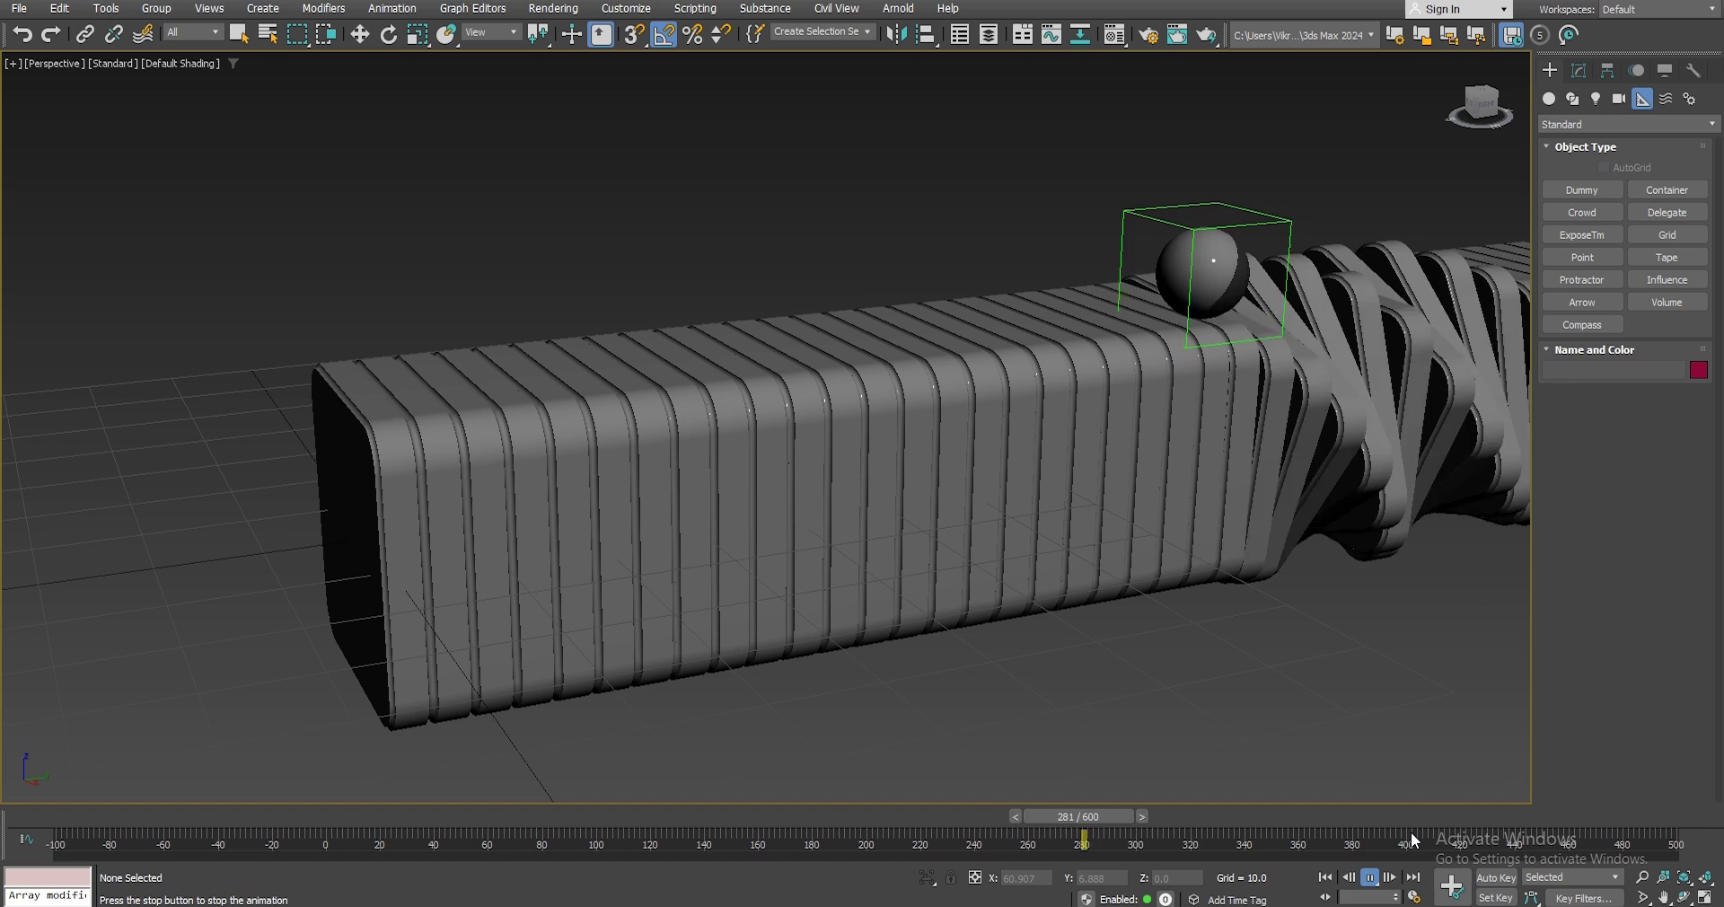
left_click(1369, 877)
left_click_drag(1185, 840, 620, 837)
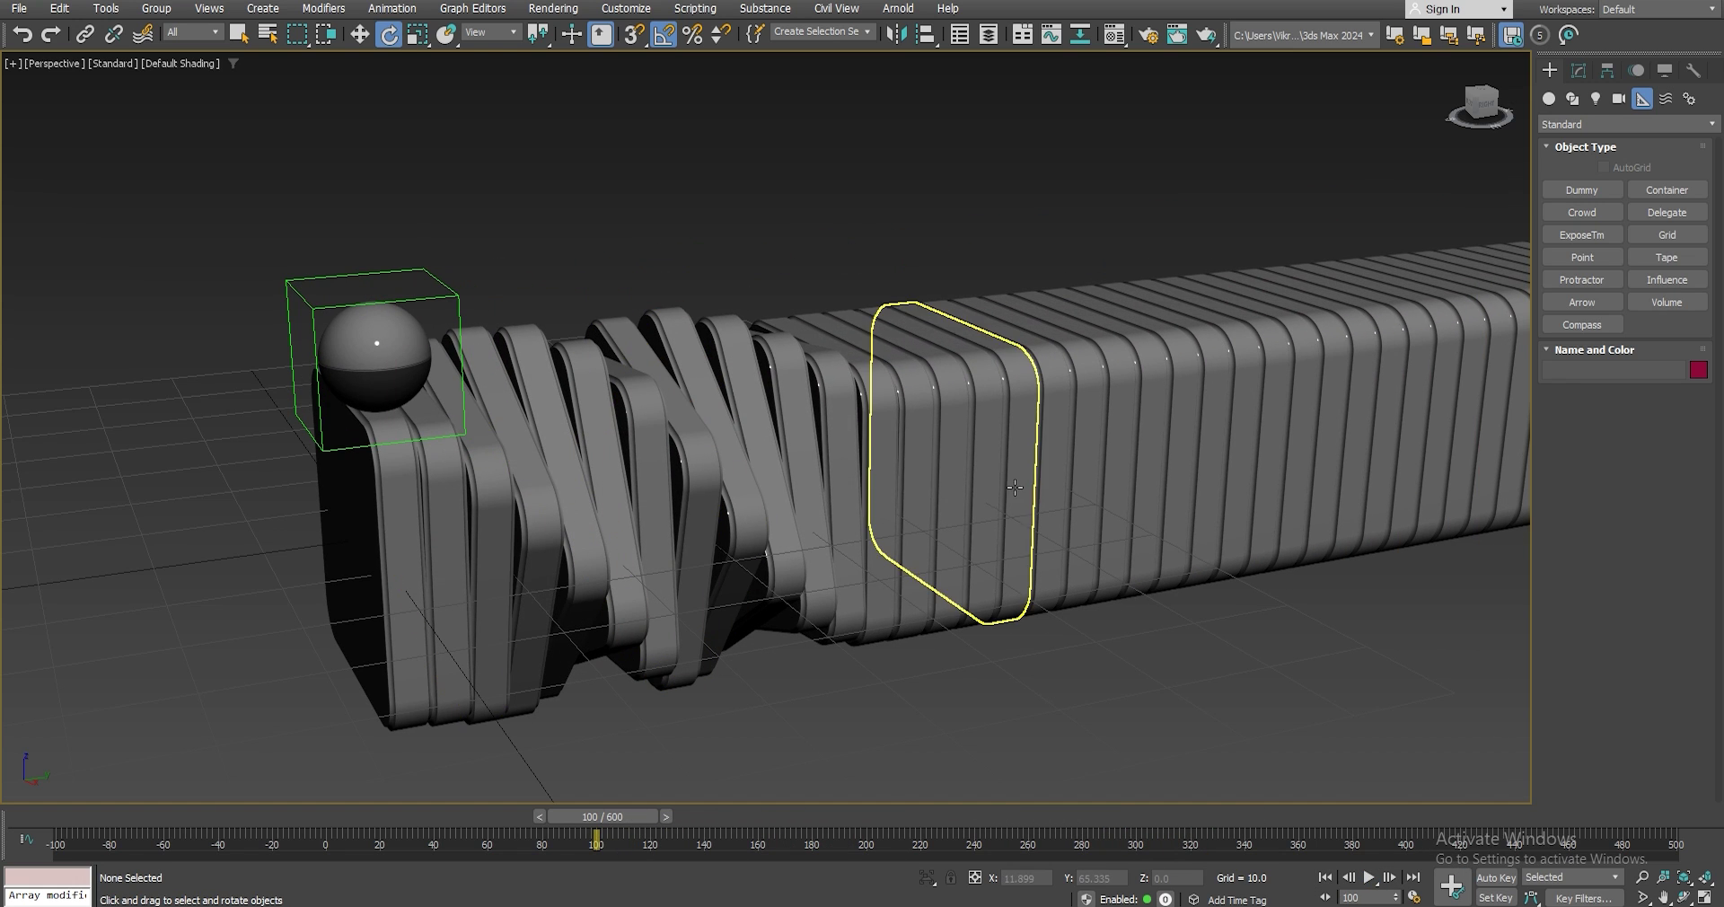
Show all four viewports and create a Physical camera in the Top view, aimed diagonally at the sphere from beyond the plates' near end.
left_click(1703, 898)
scroll(498, 312, "down", 3)
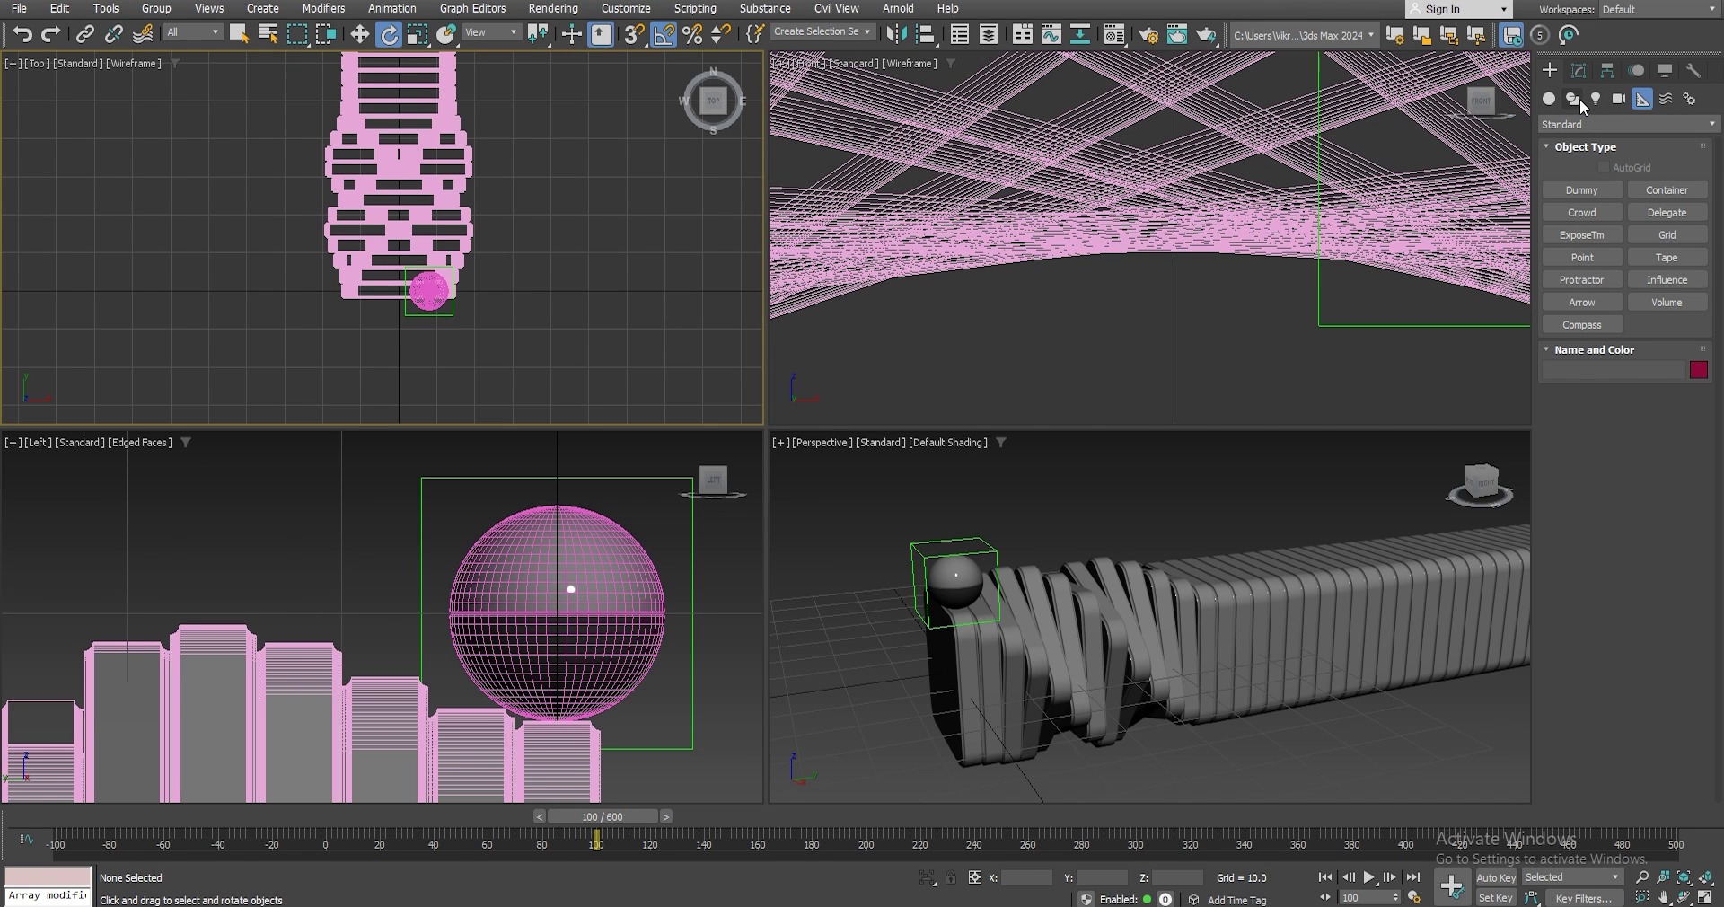
left_click(1619, 98)
left_click(1597, 190)
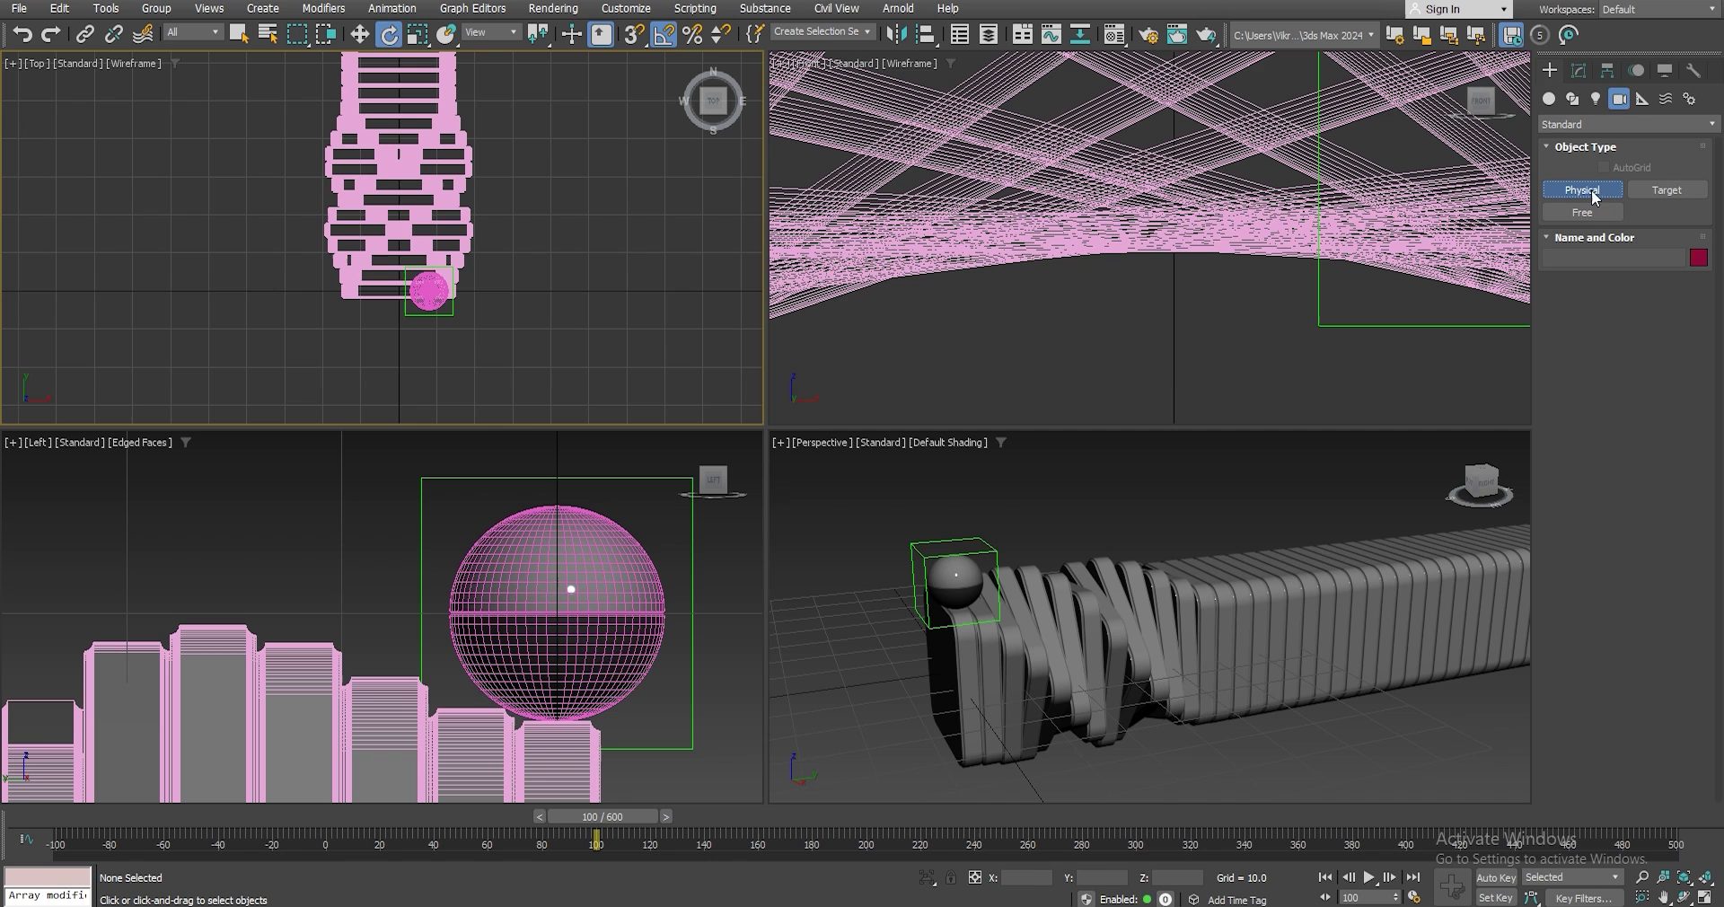
left_click_drag(530, 391, 435, 293)
right_click(518, 304)
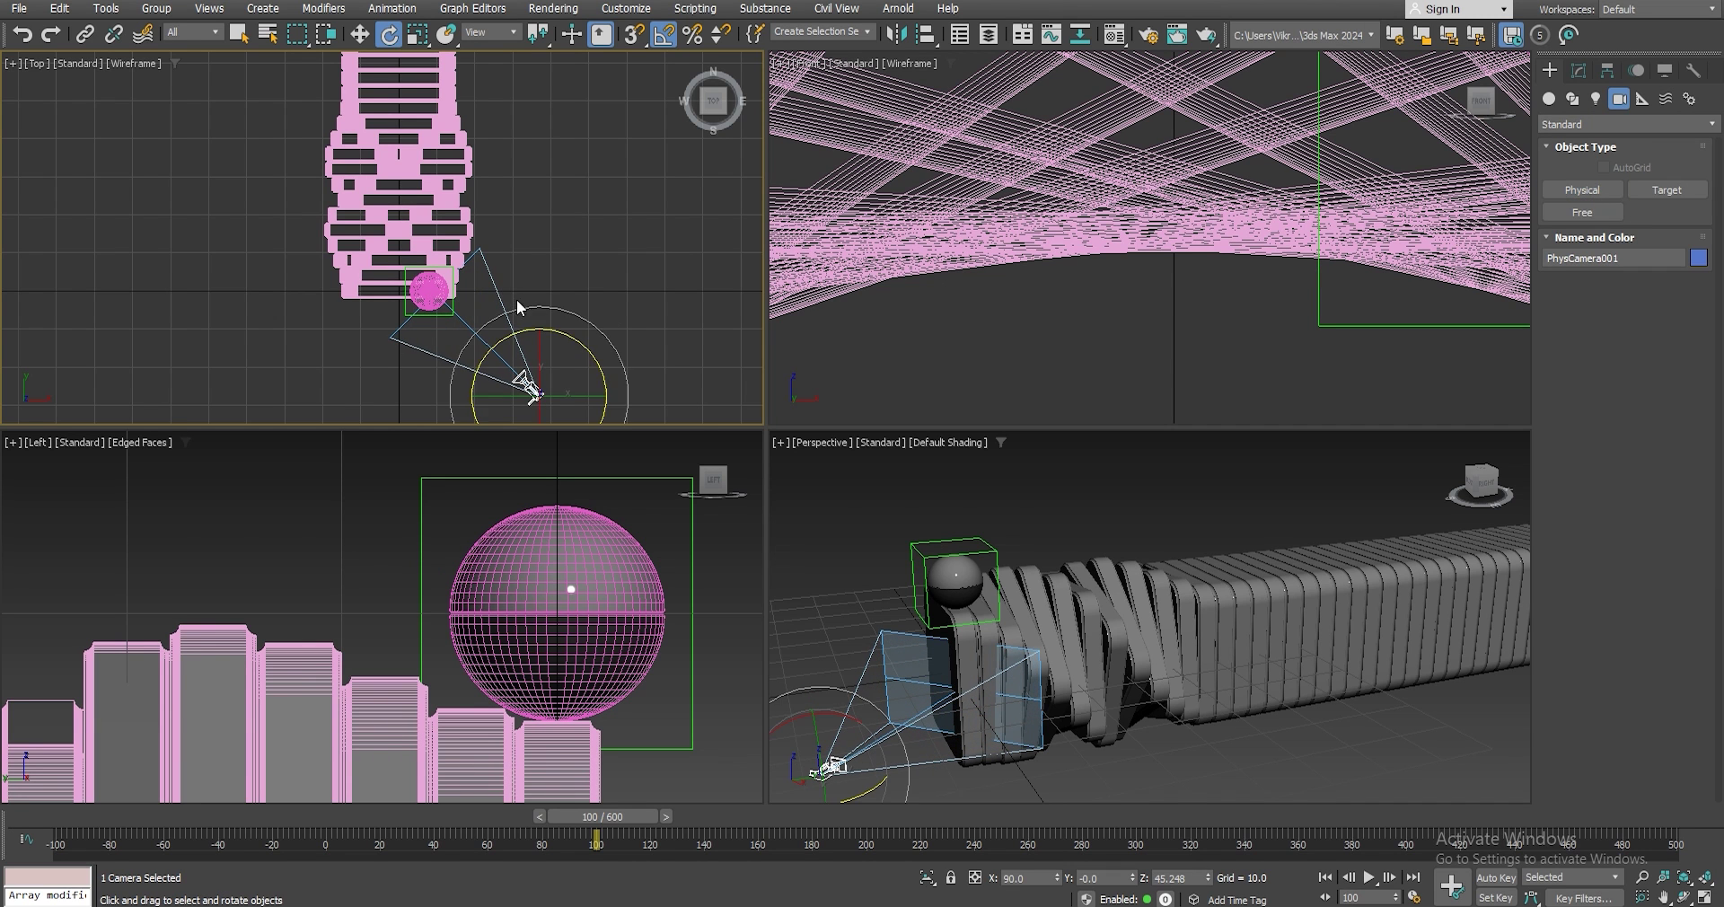
Move the Physical camera diagonally farther from the sphere in the Top view, to about X 48, Y -46.
middle_click_drag(559, 334, 490, 228)
scroll(492, 226, "down", 2)
right_click(493, 222)
left_click(517, 244)
right_click(515, 231)
left_click(521, 252)
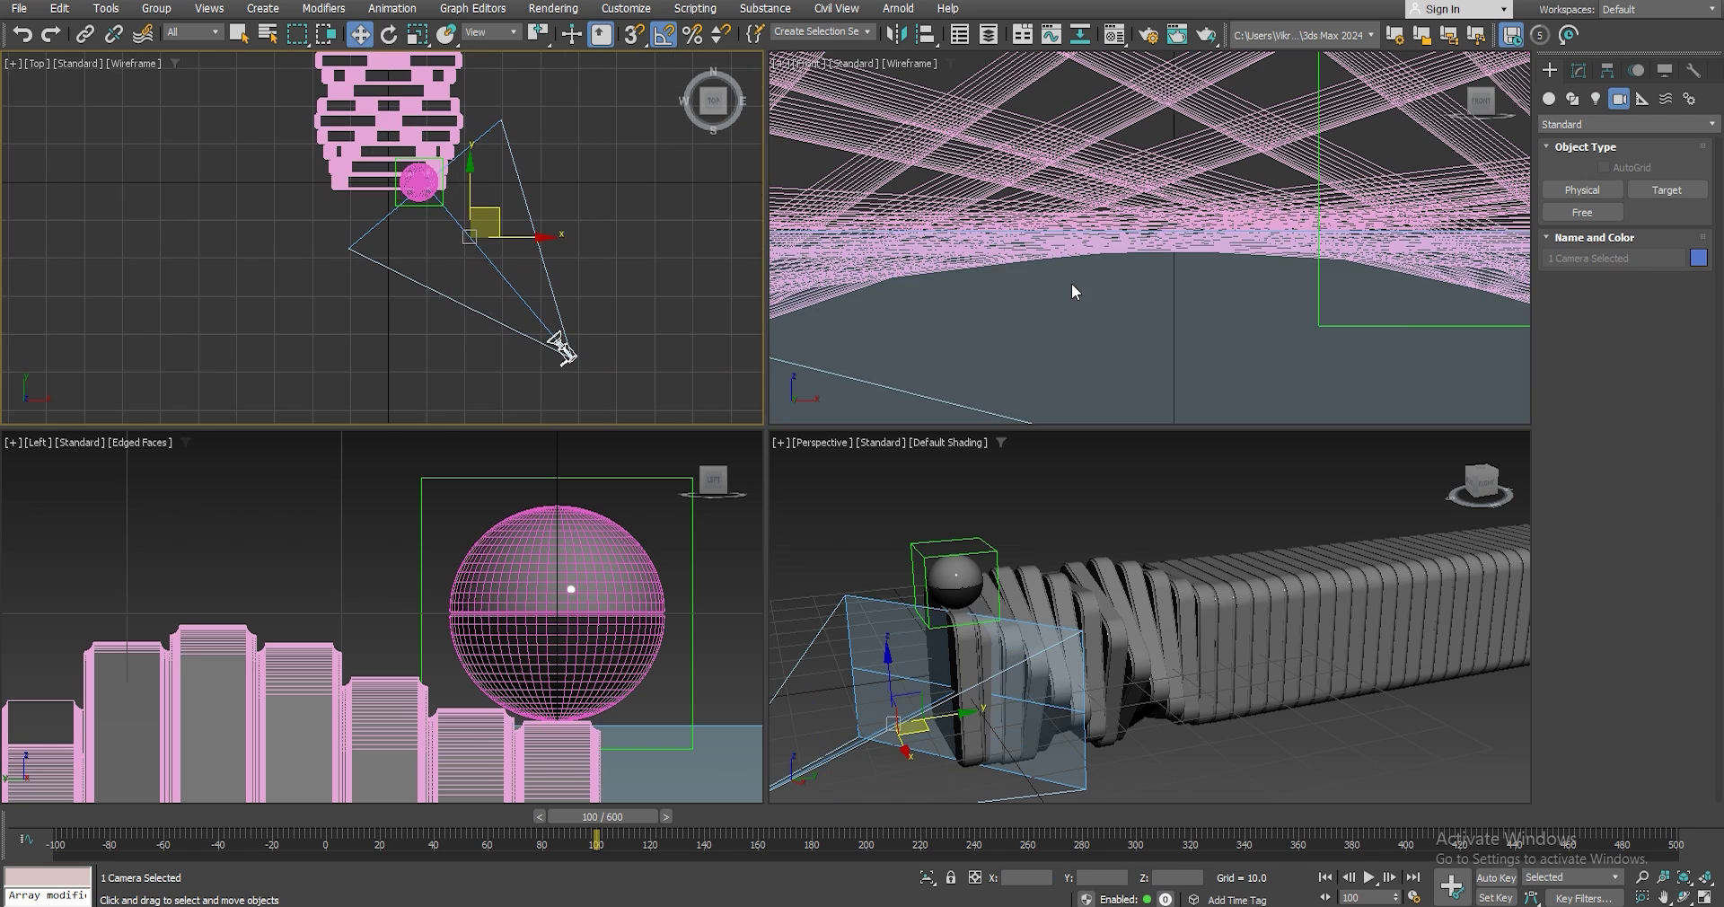
scroll(1123, 245, "down", 5)
Align the camera target to the dummy around the sphere, center to center in X, Y and Z position.
scroll(1039, 178, "down", 3)
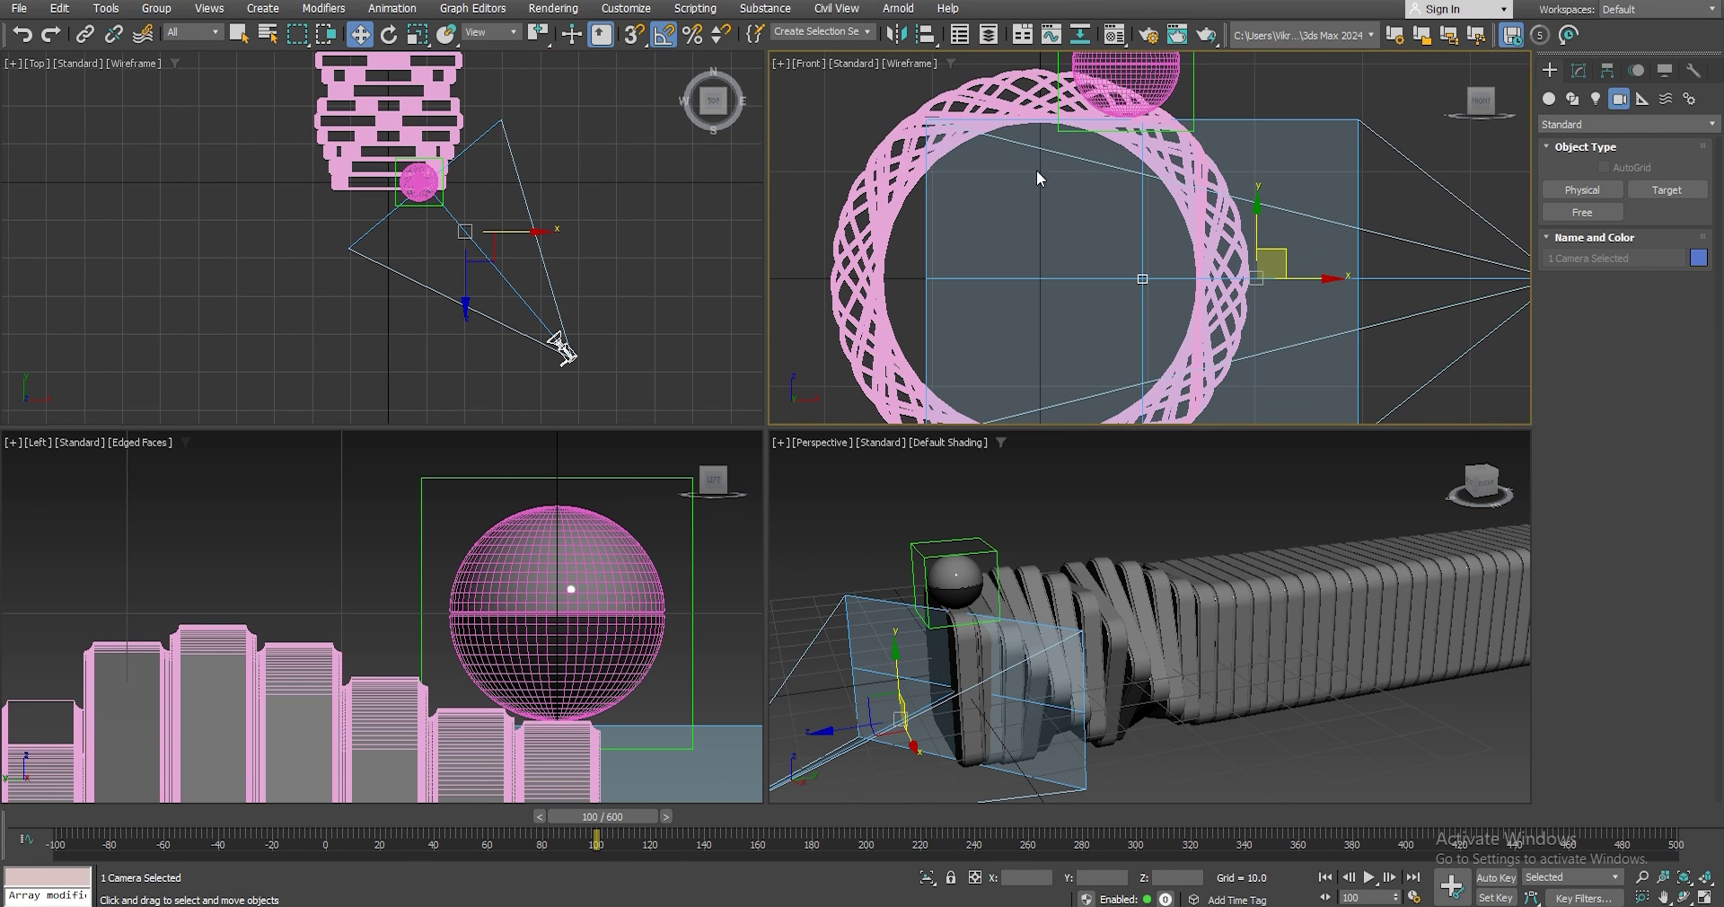
left_click(1071, 262)
left_click(1143, 278)
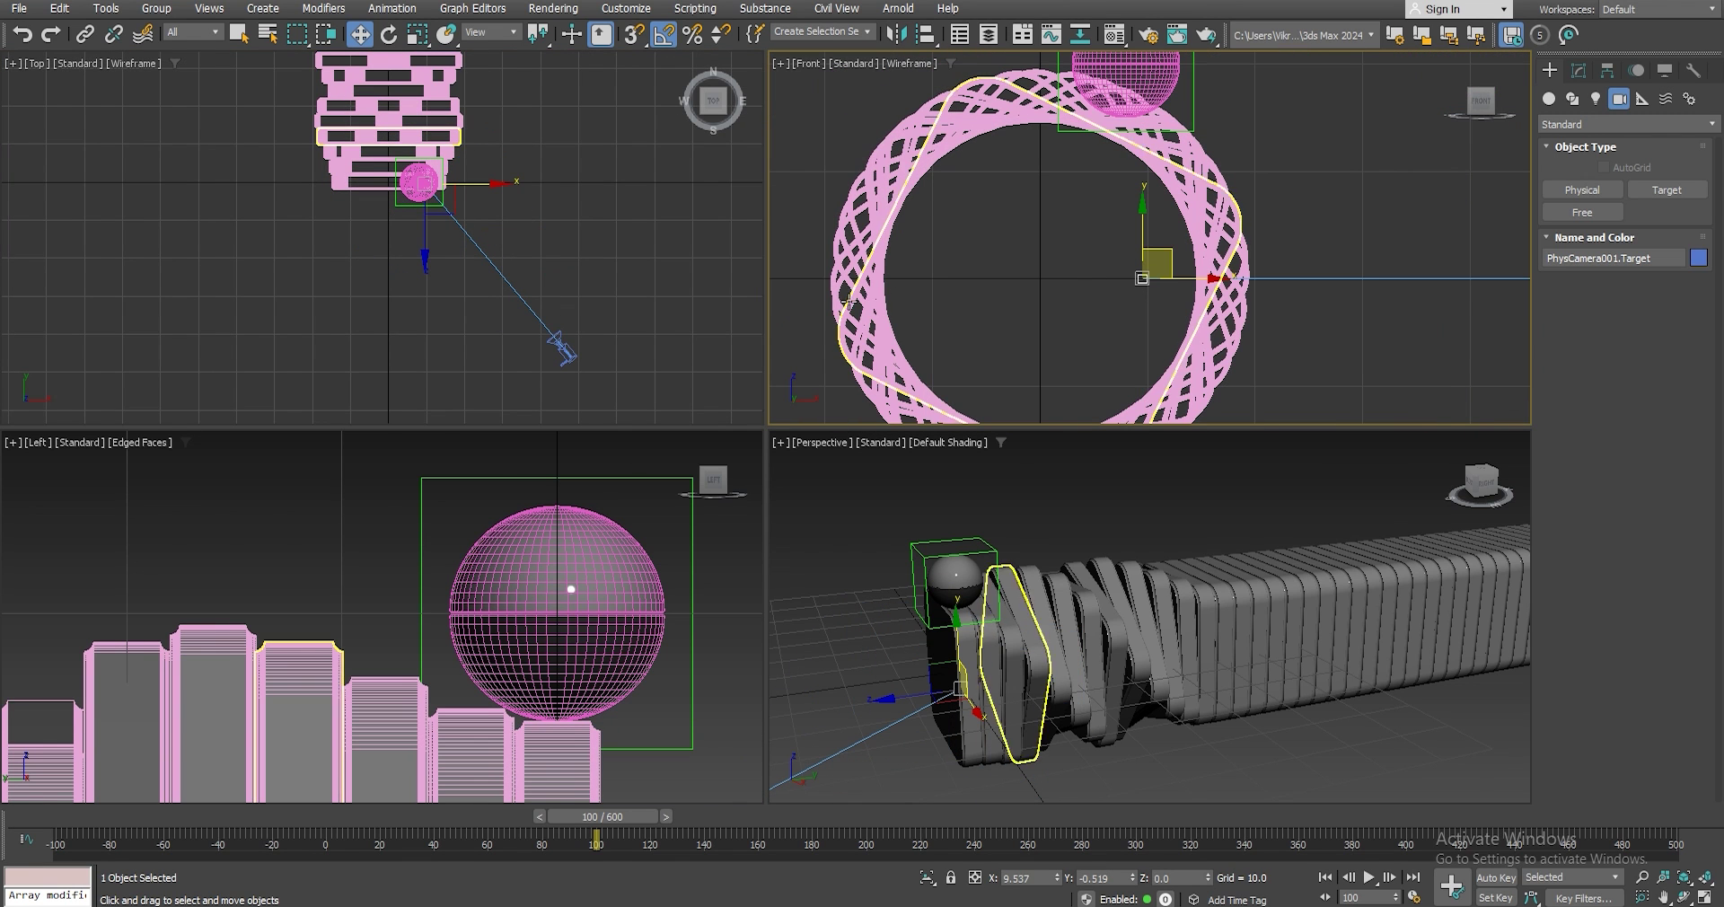
left_click(925, 34)
left_click(1197, 123)
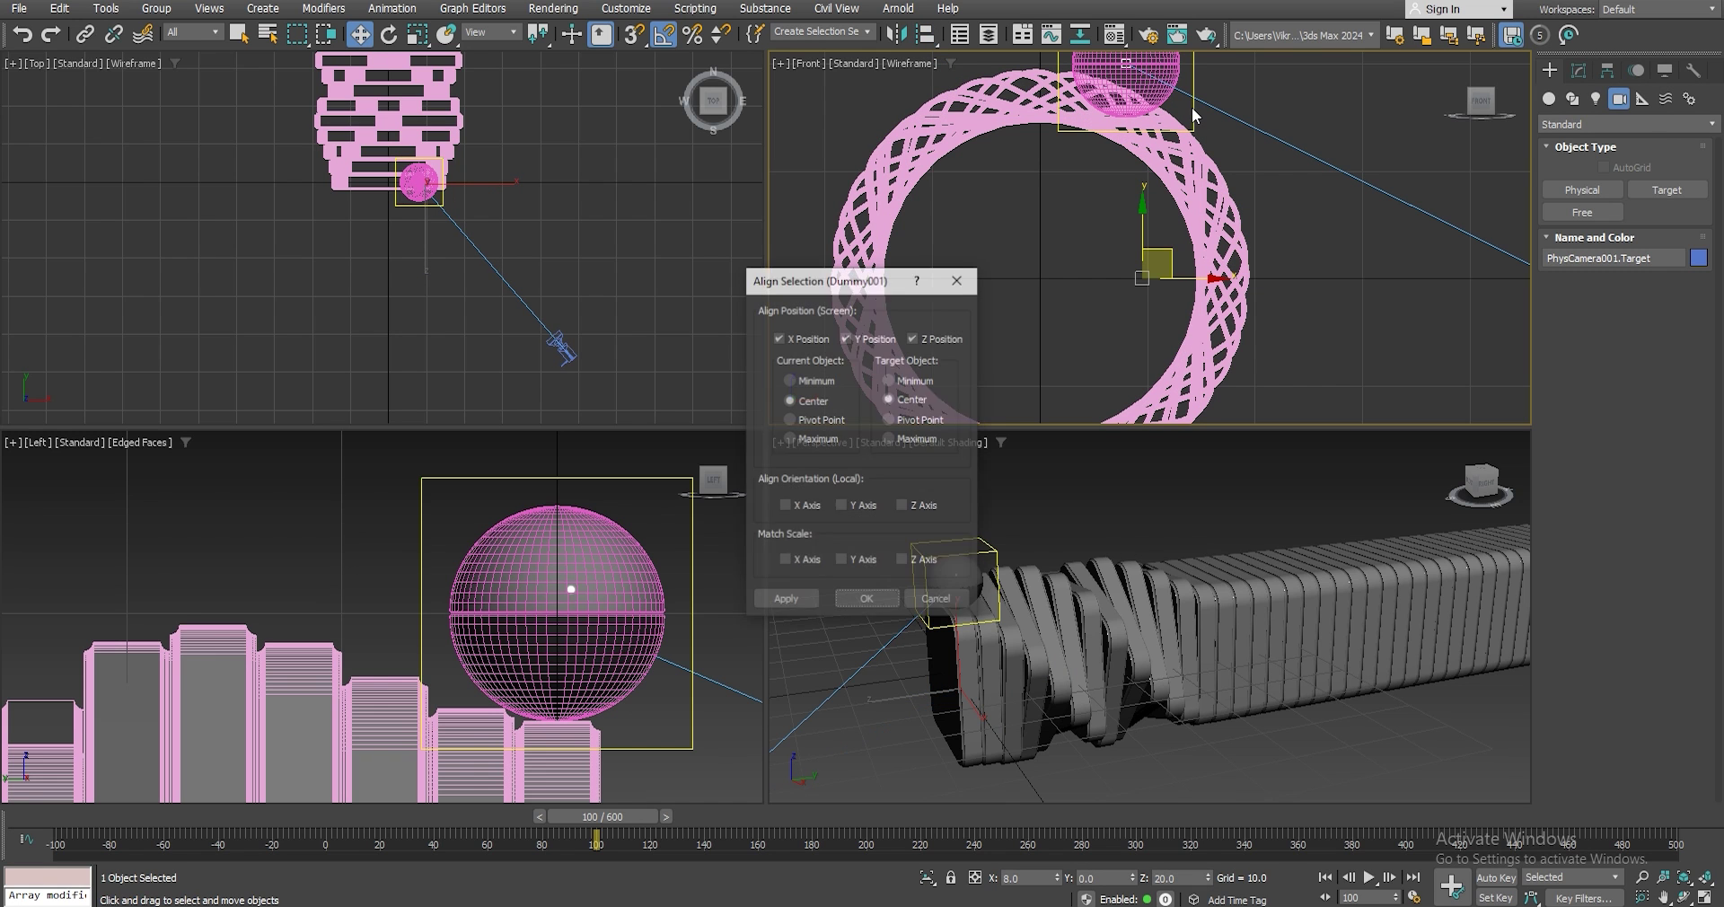
left_click(867, 600)
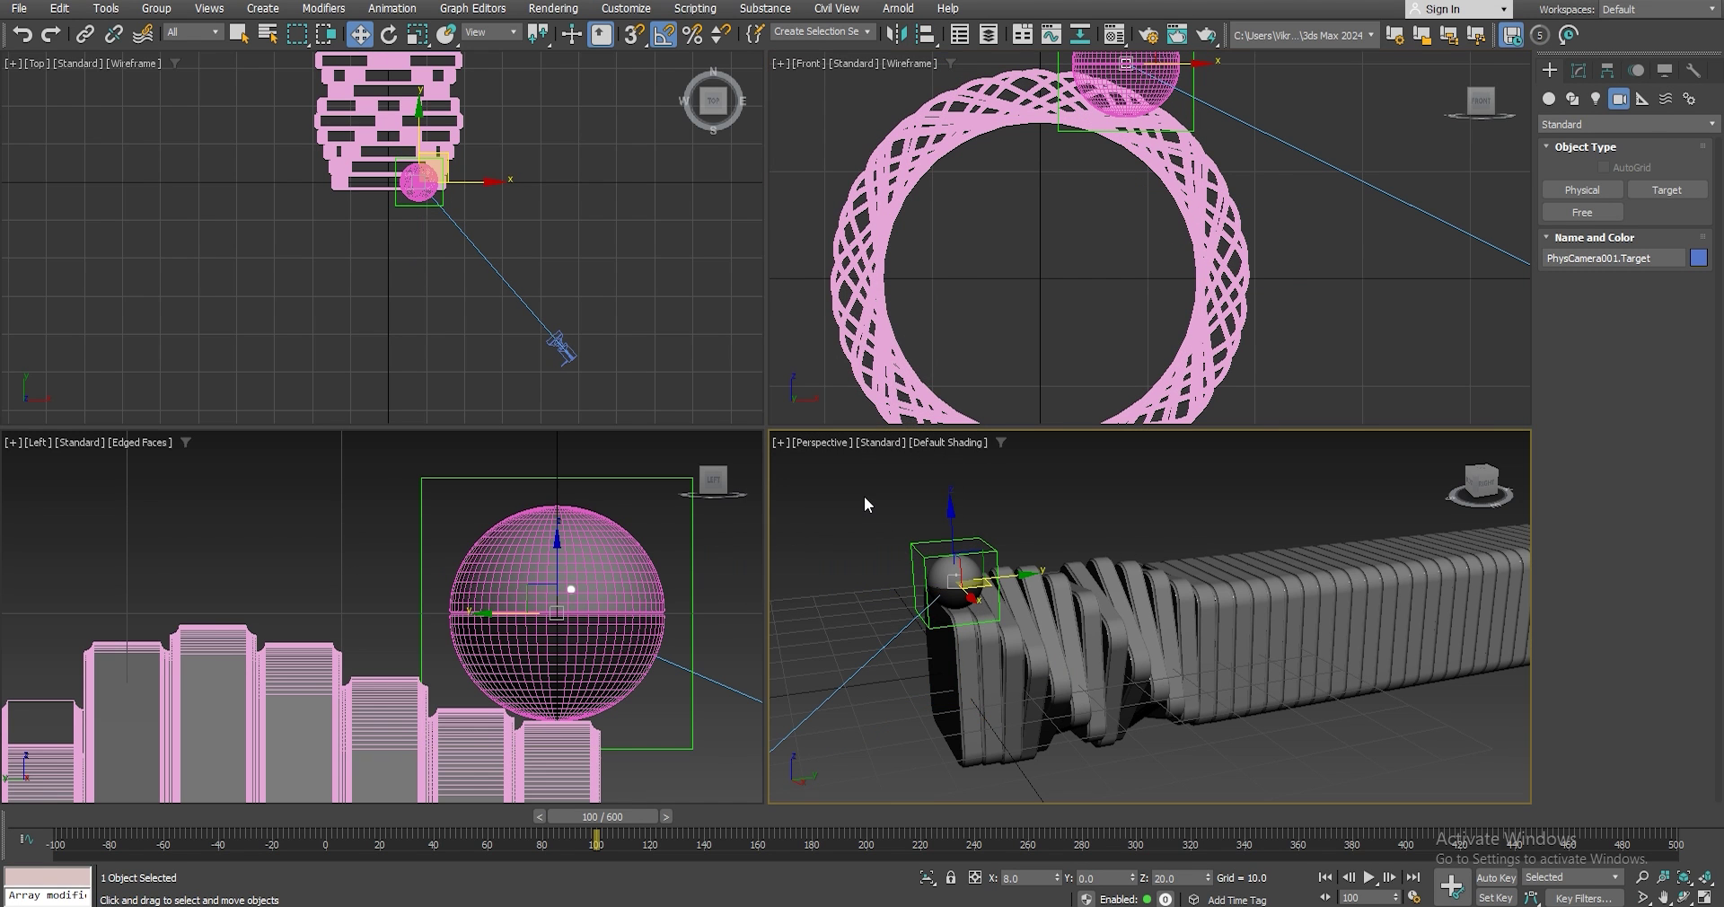
Switch the Perspective viewport to the PhysCamera001 view.
left_click(817, 444)
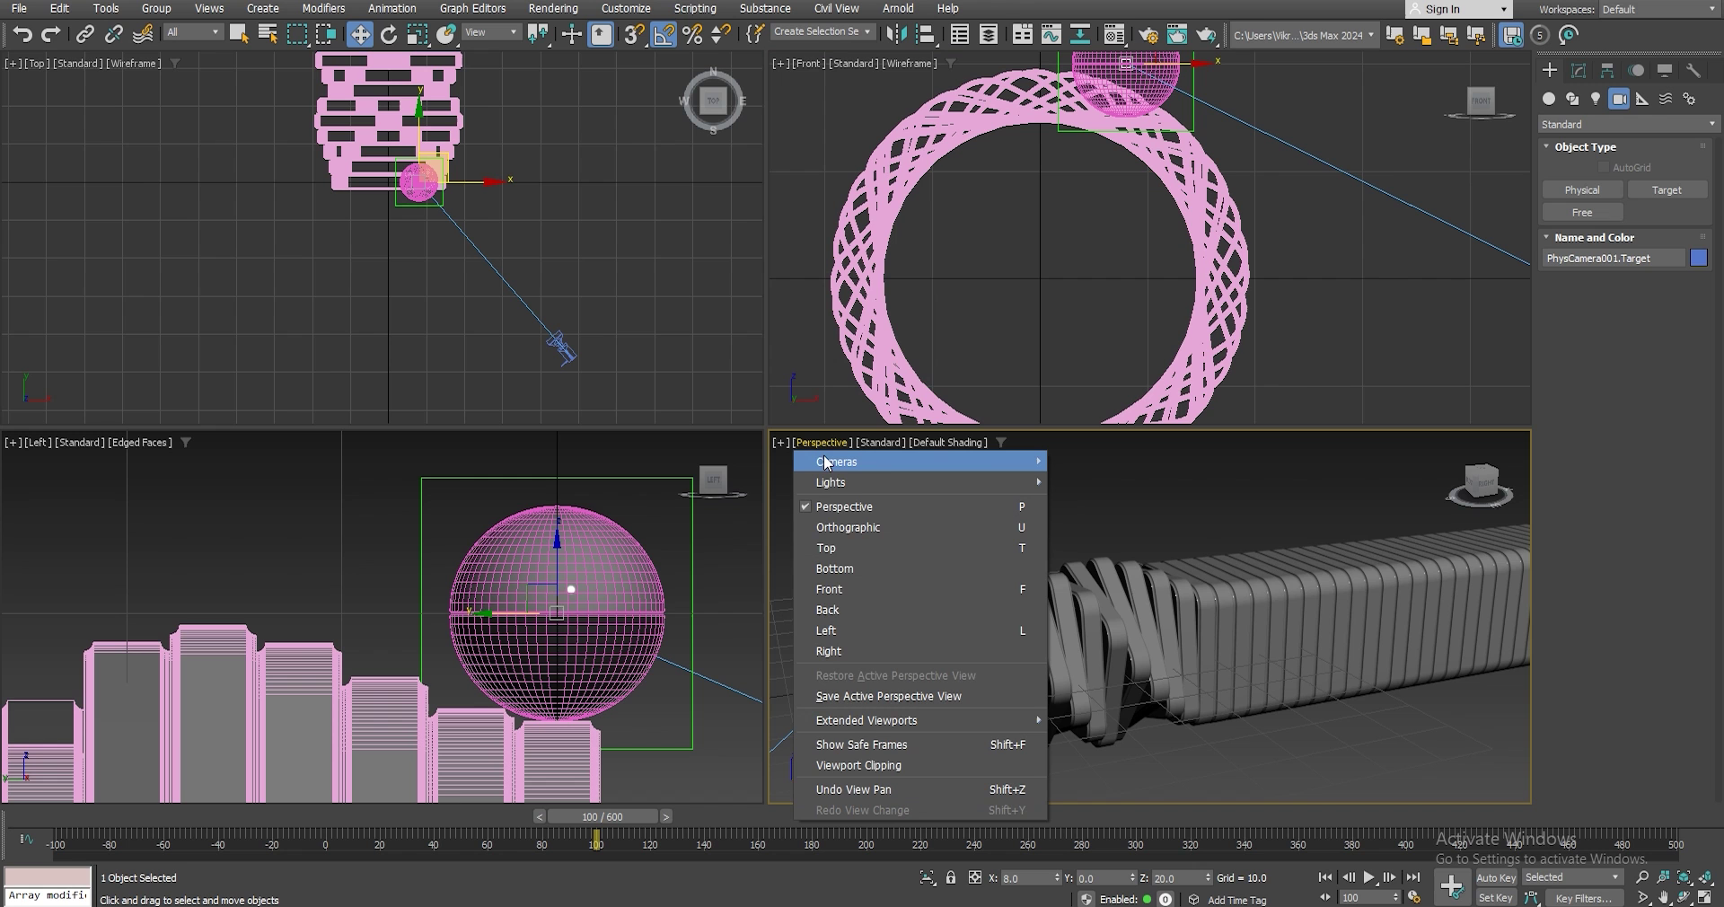
mouse_move(823, 458)
left_click(1101, 462)
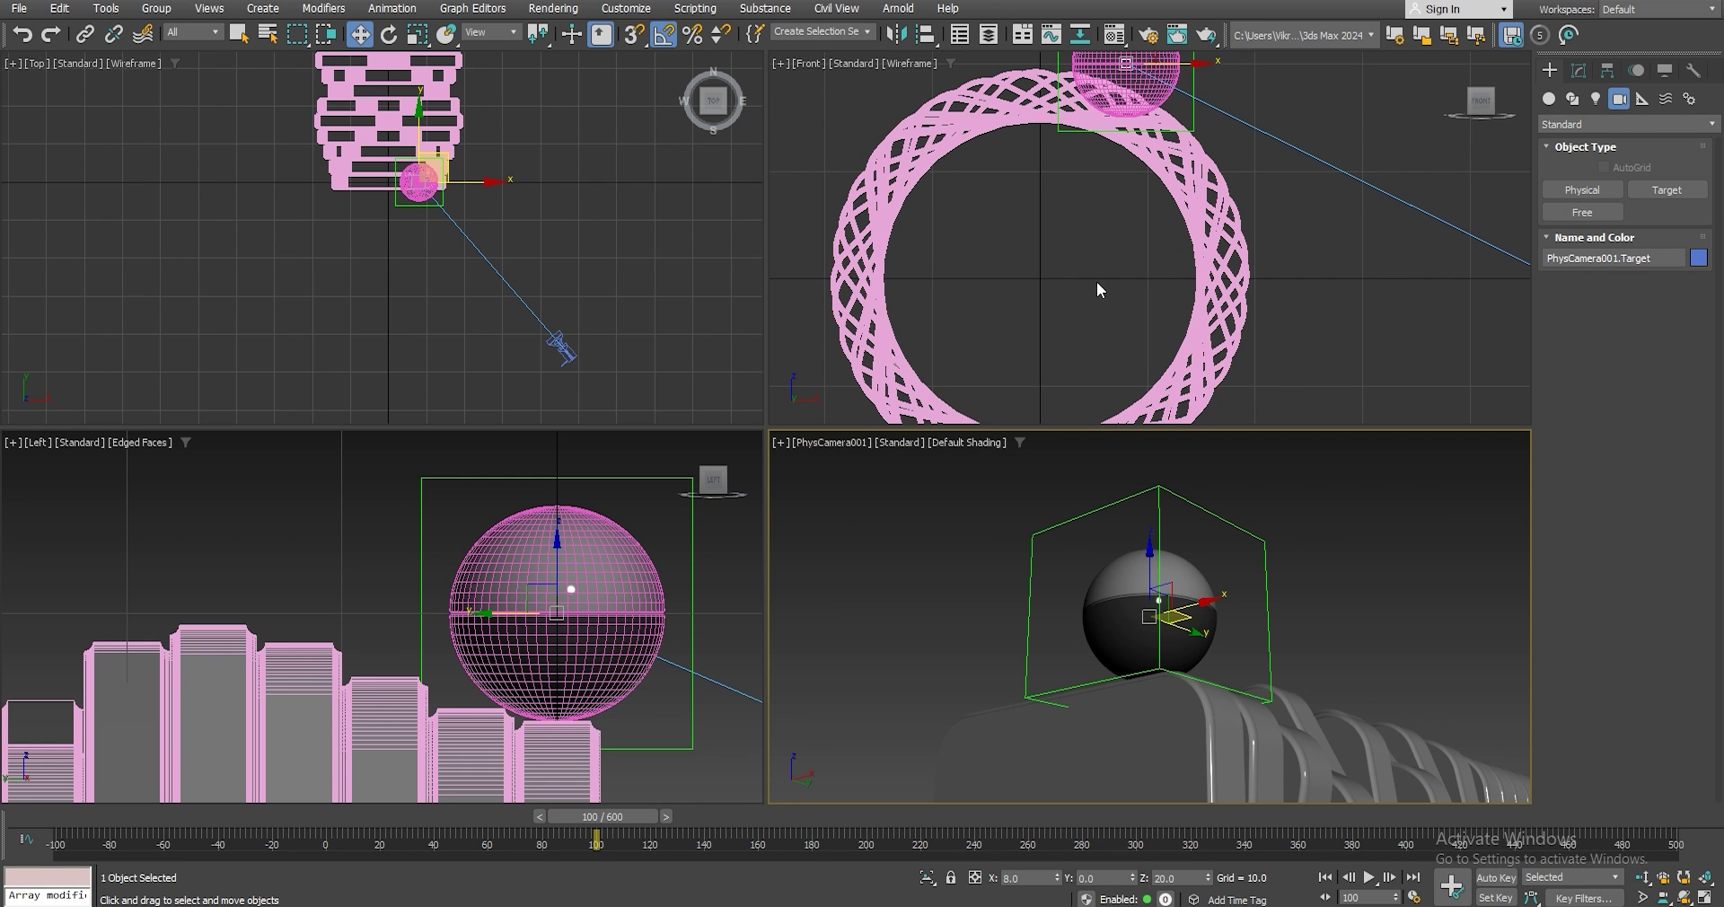
Raise the camera to about Z 45.7 and move it back to about X 63.5, Y -57, then deselect it.
left_click(572, 353)
scroll(1052, 286, "down", 5)
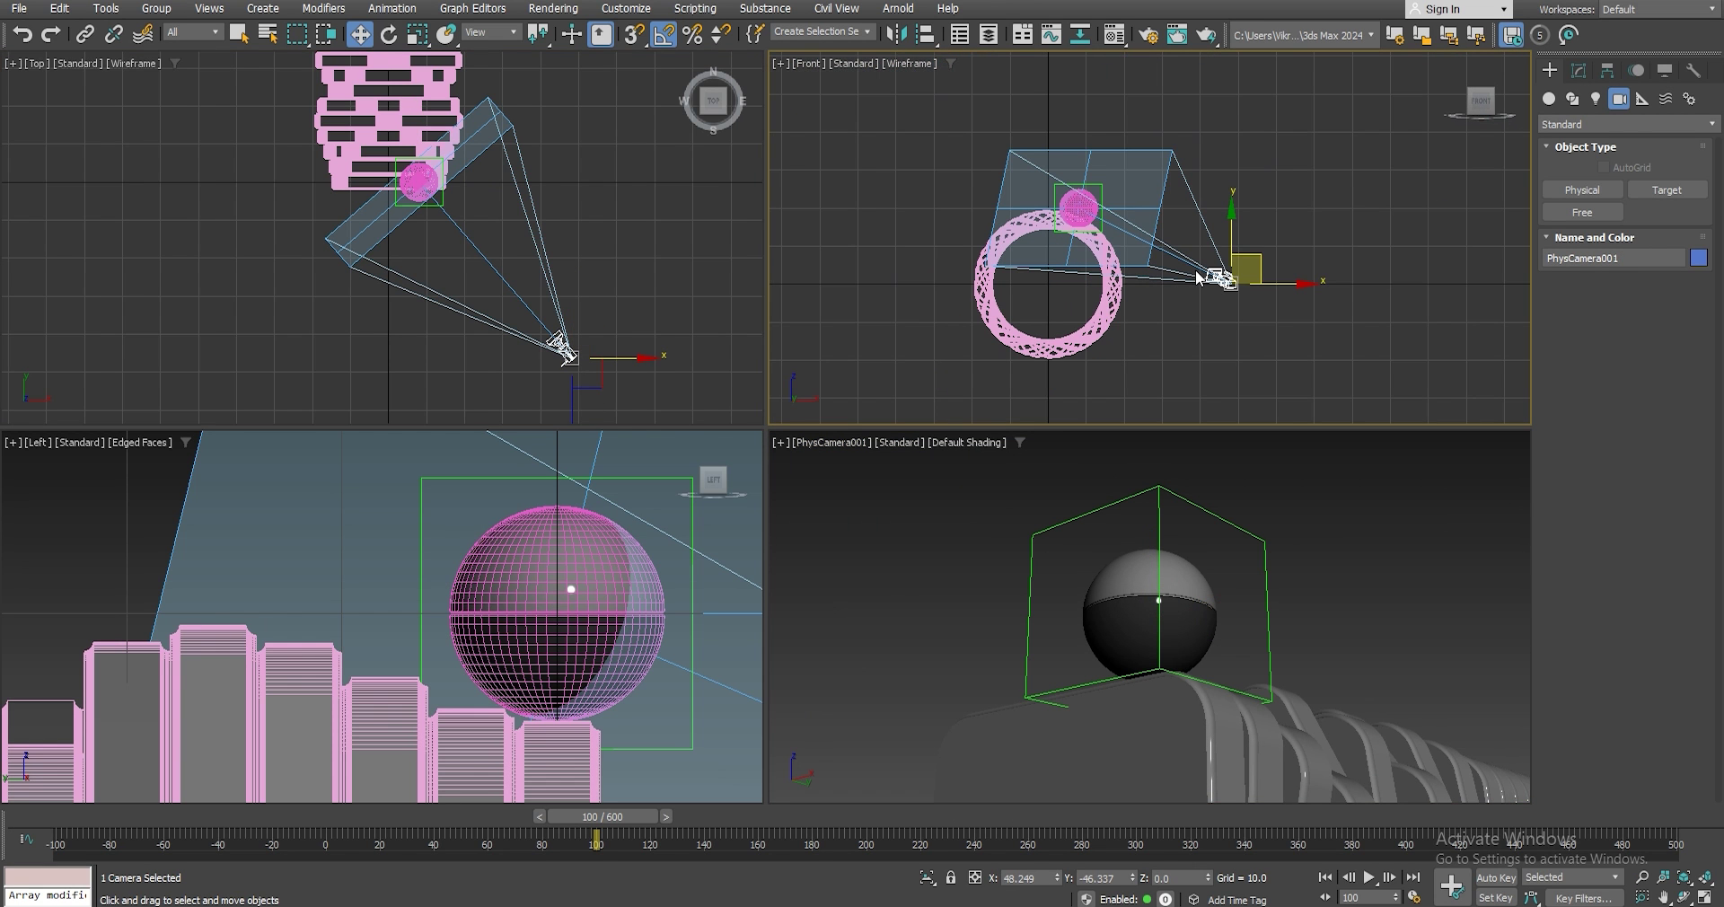
left_click_drag(1232, 229, 1209, 47)
right_click(589, 258)
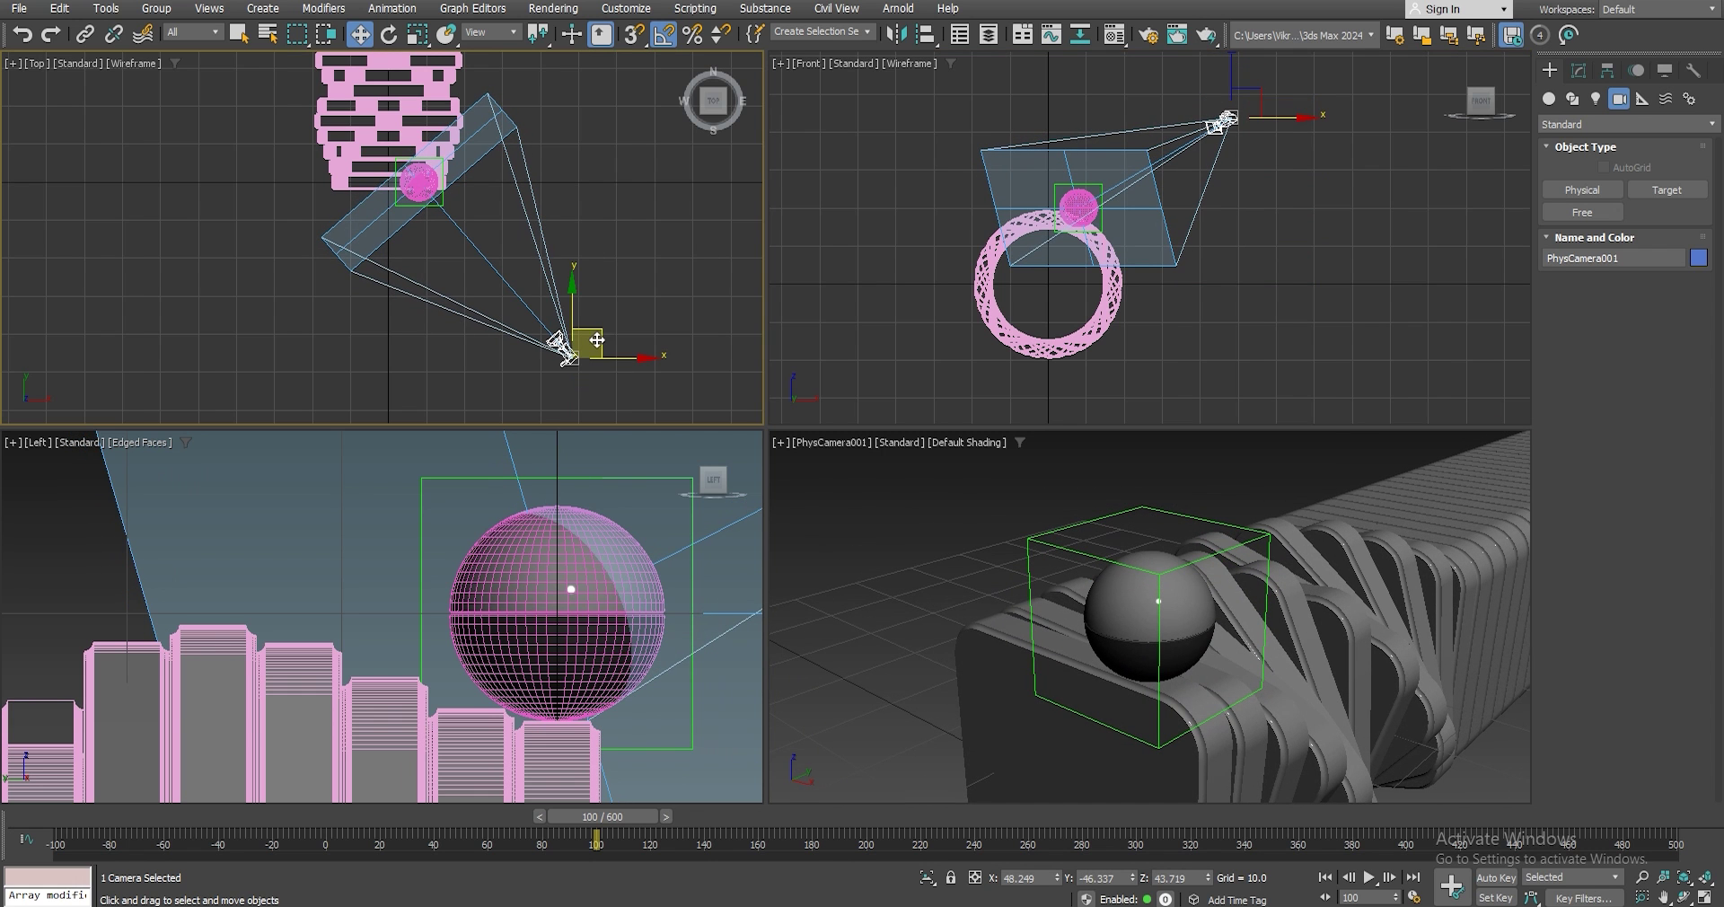
left_click_drag(599, 346, 663, 382)
right_click(620, 289)
left_click(633, 306)
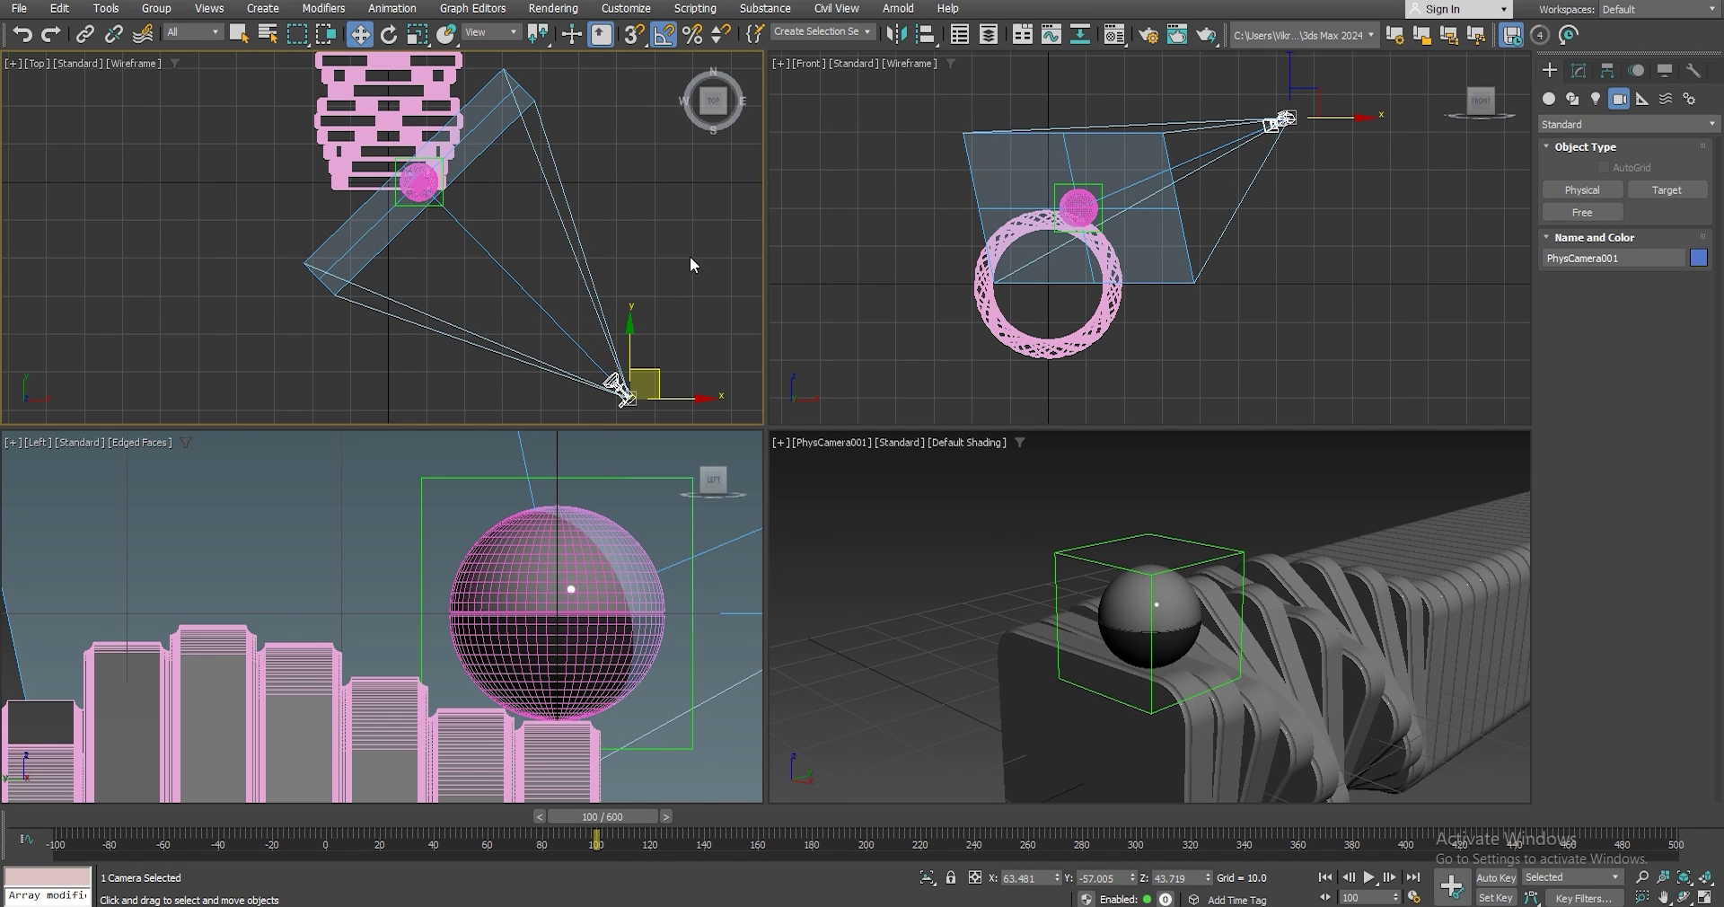
left_click(687, 258)
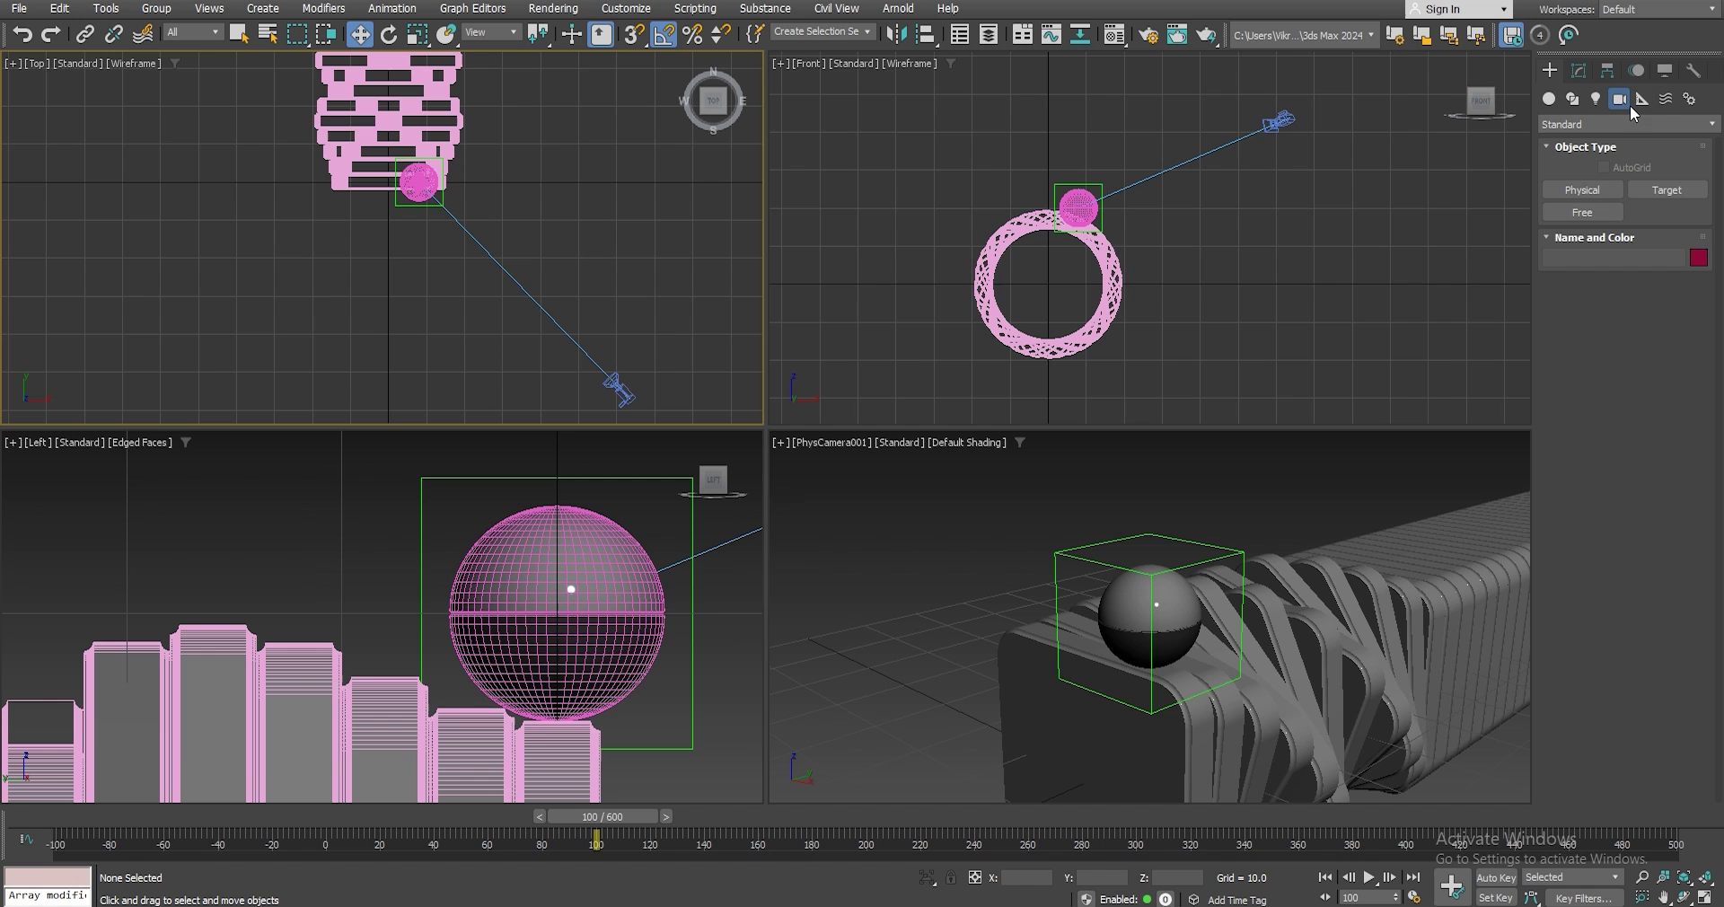
Create a second dummy in the Top view, centred on the sphere and slightly larger than the first dummy.
left_click(1643, 99)
left_click(1582, 189)
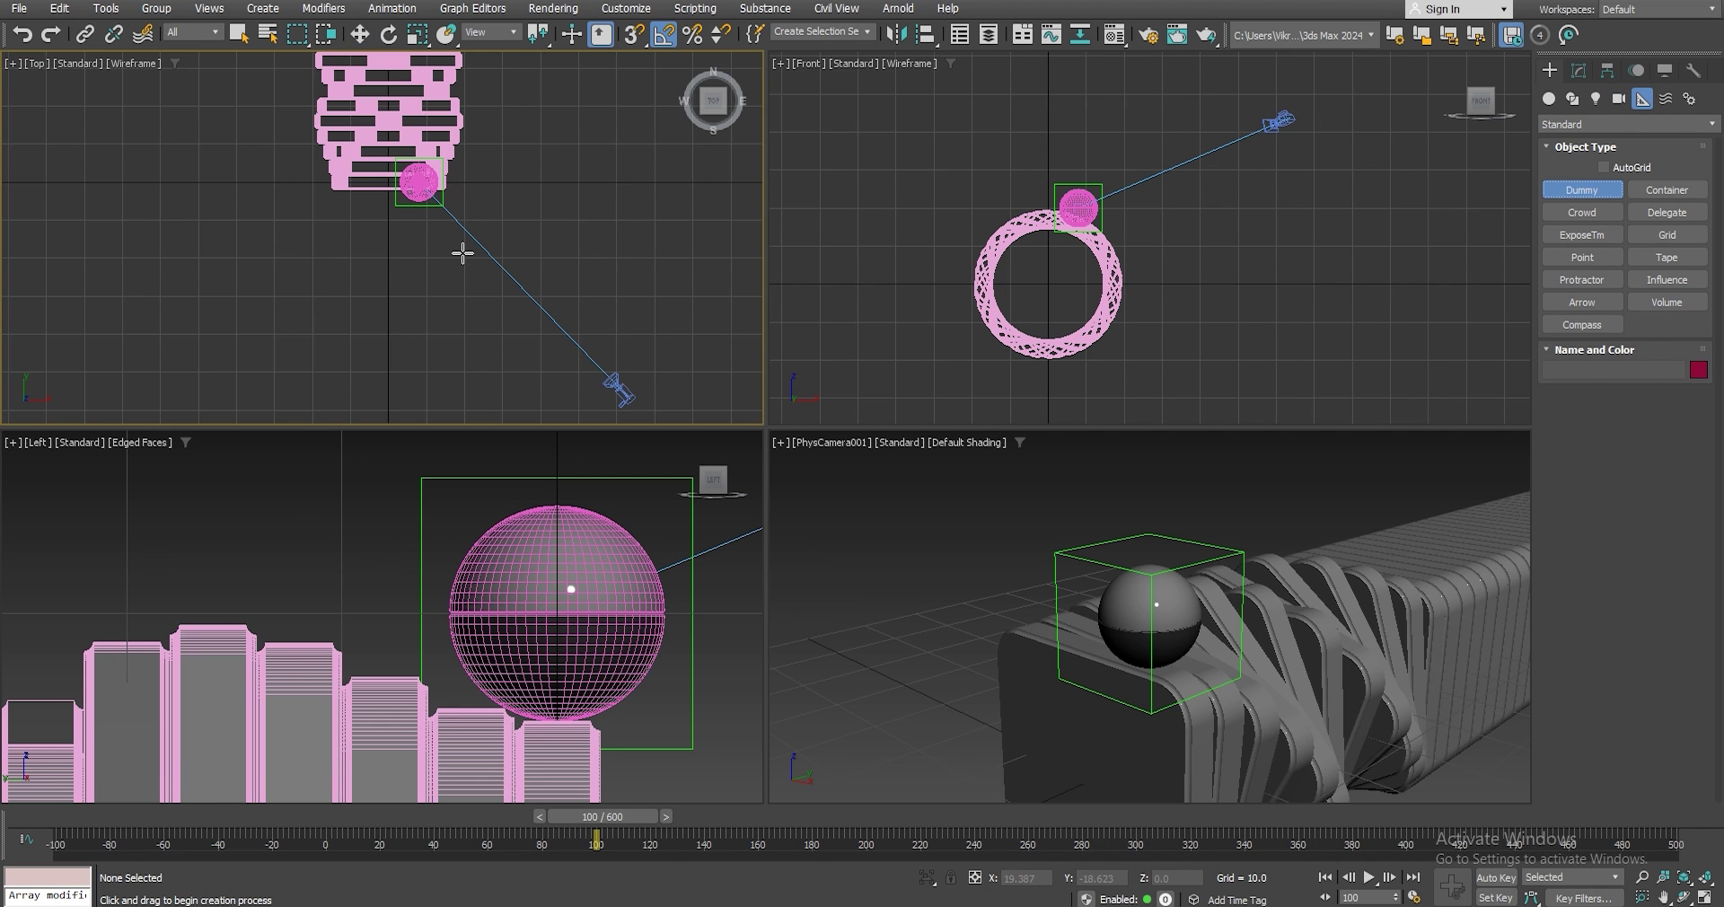
scroll(438, 191, "up", 6)
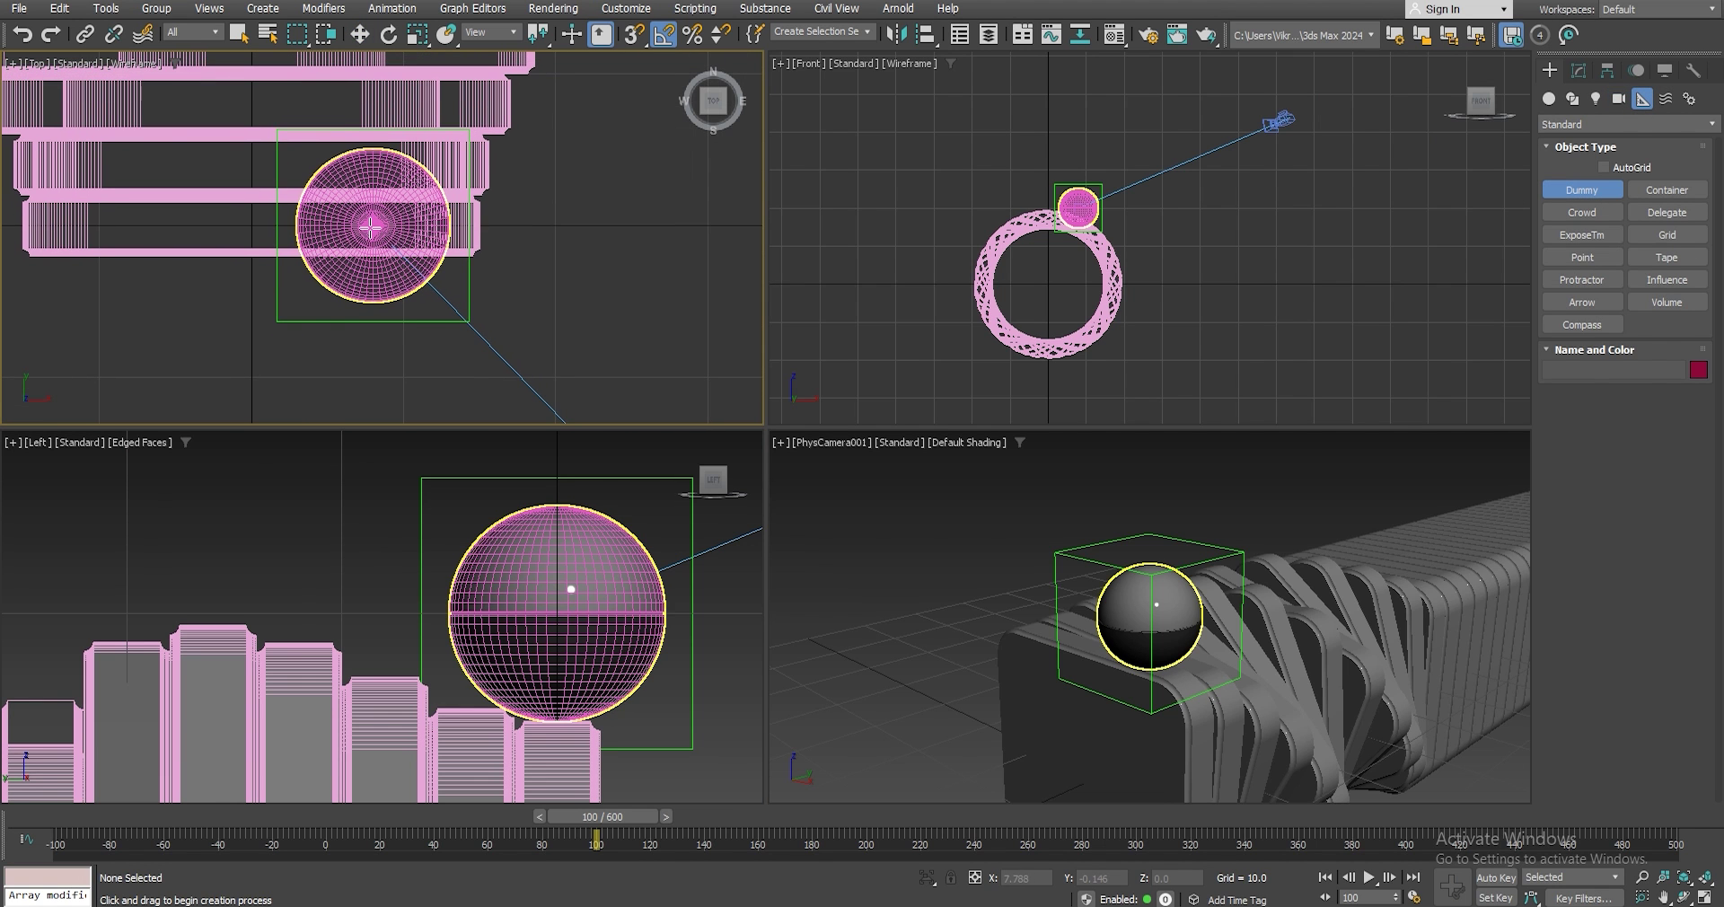
left_click_drag(373, 227, 507, 346)
right_click(503, 281)
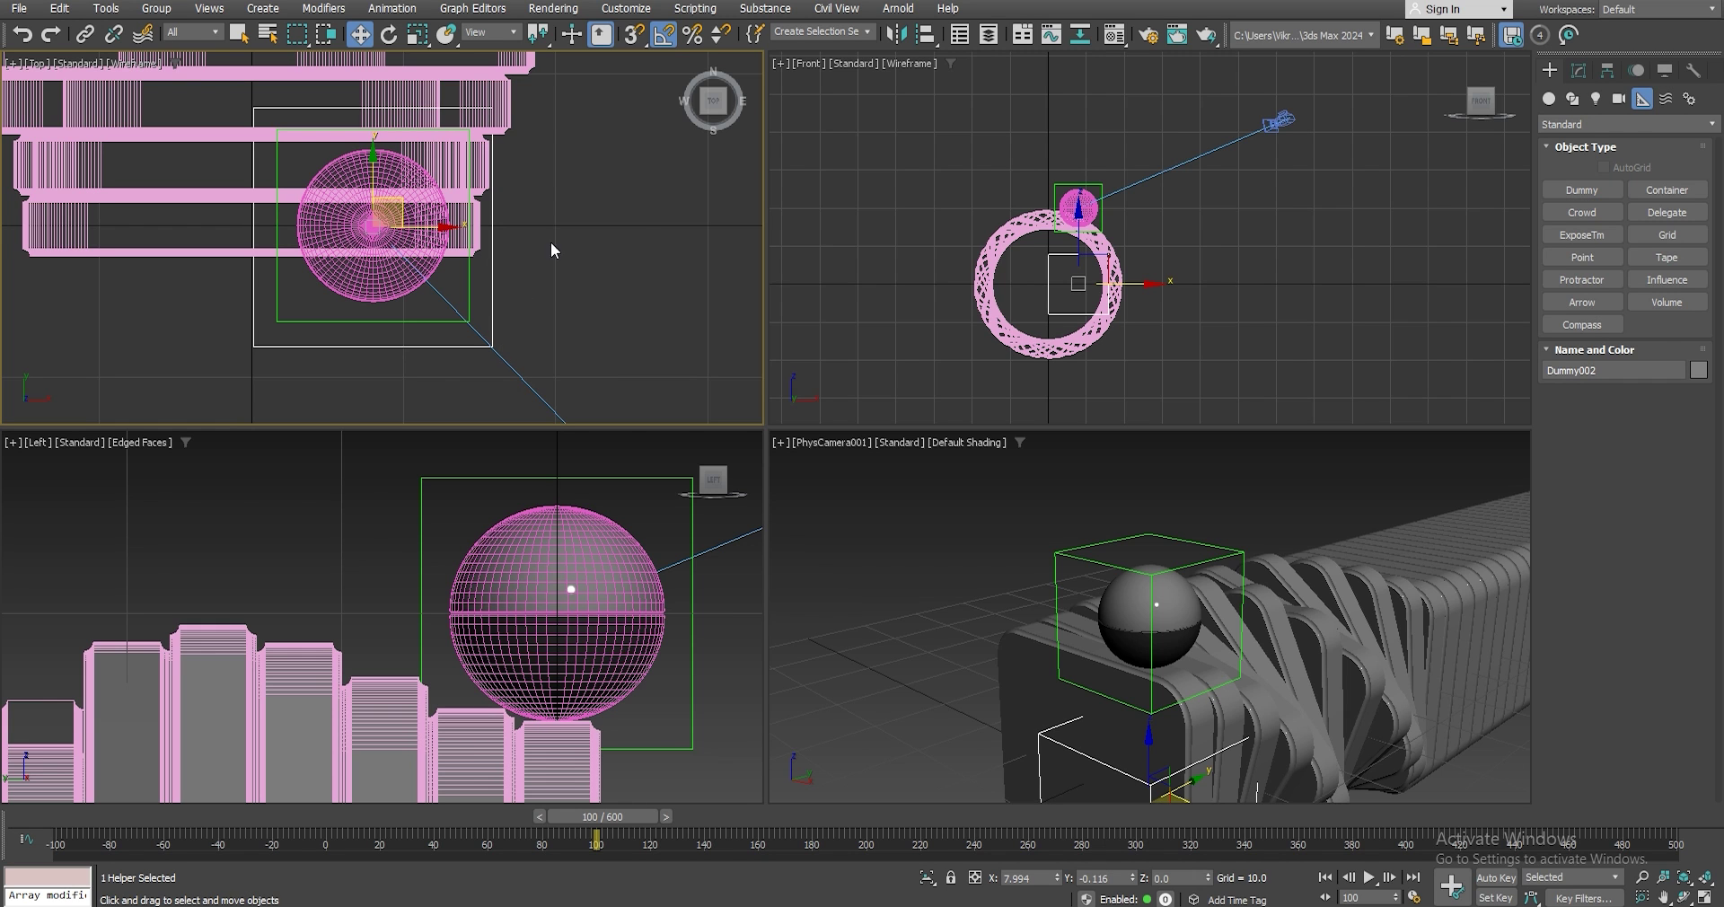
Align the larger dummy to the smaller dummy, center to center in X, Y and Z position.
left_click(925, 35)
left_click(1070, 187)
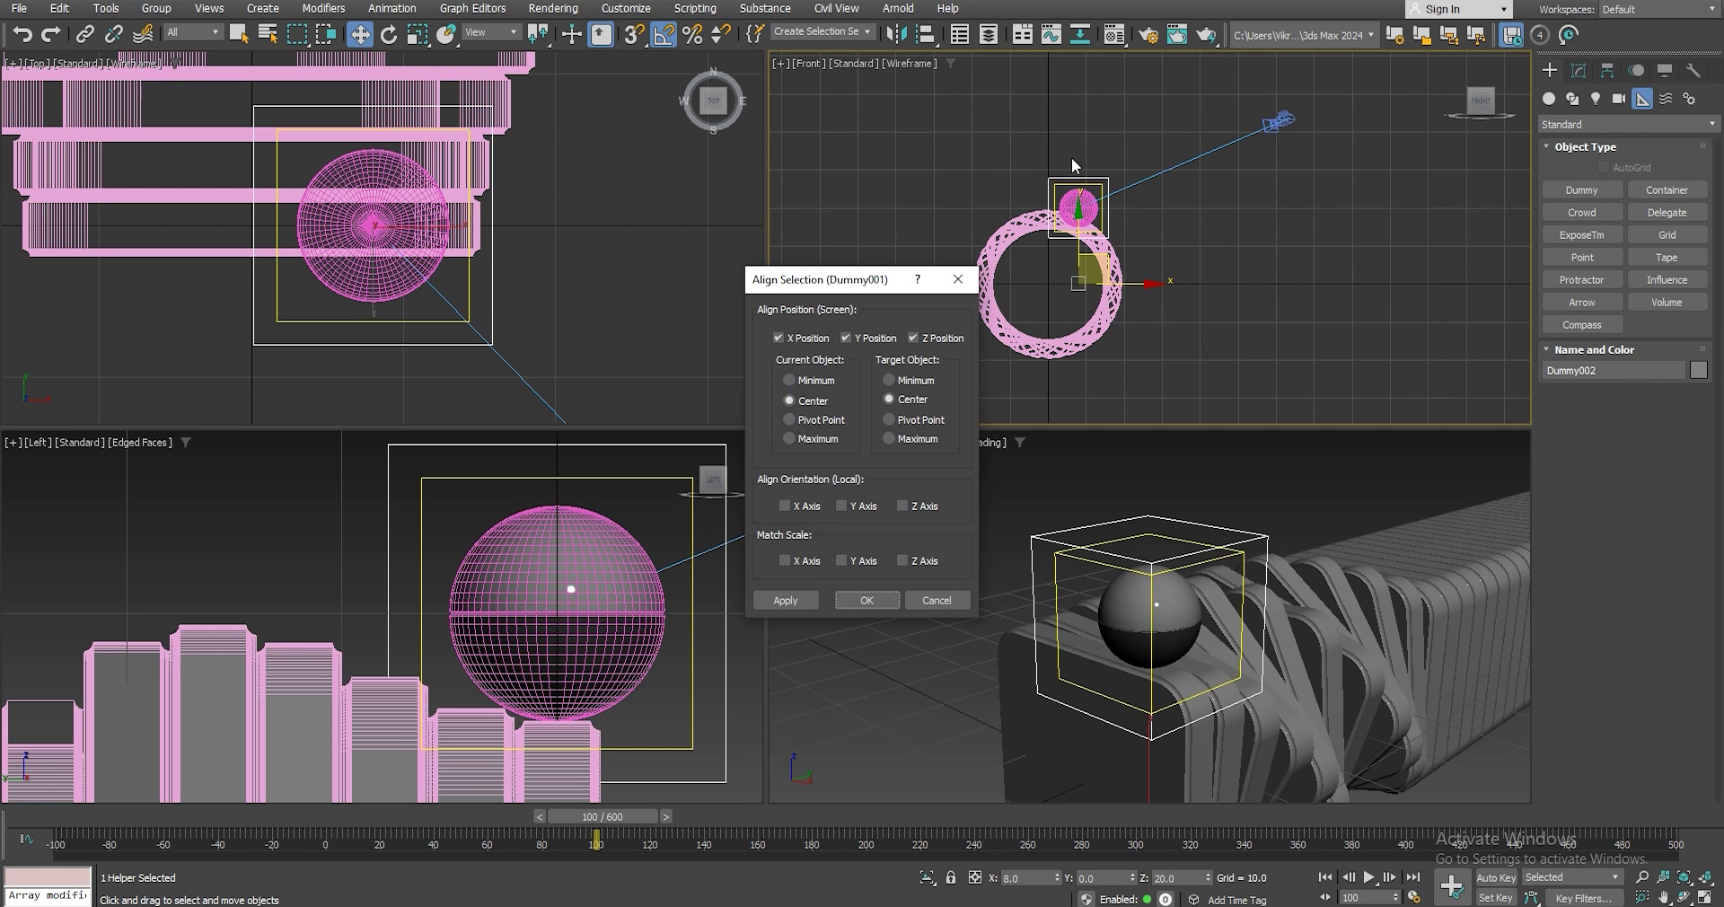
left_click(867, 600)
Link the larger dummy to the smaller dummy around the sphere in the Front view.
scroll(1090, 173, "up", 6)
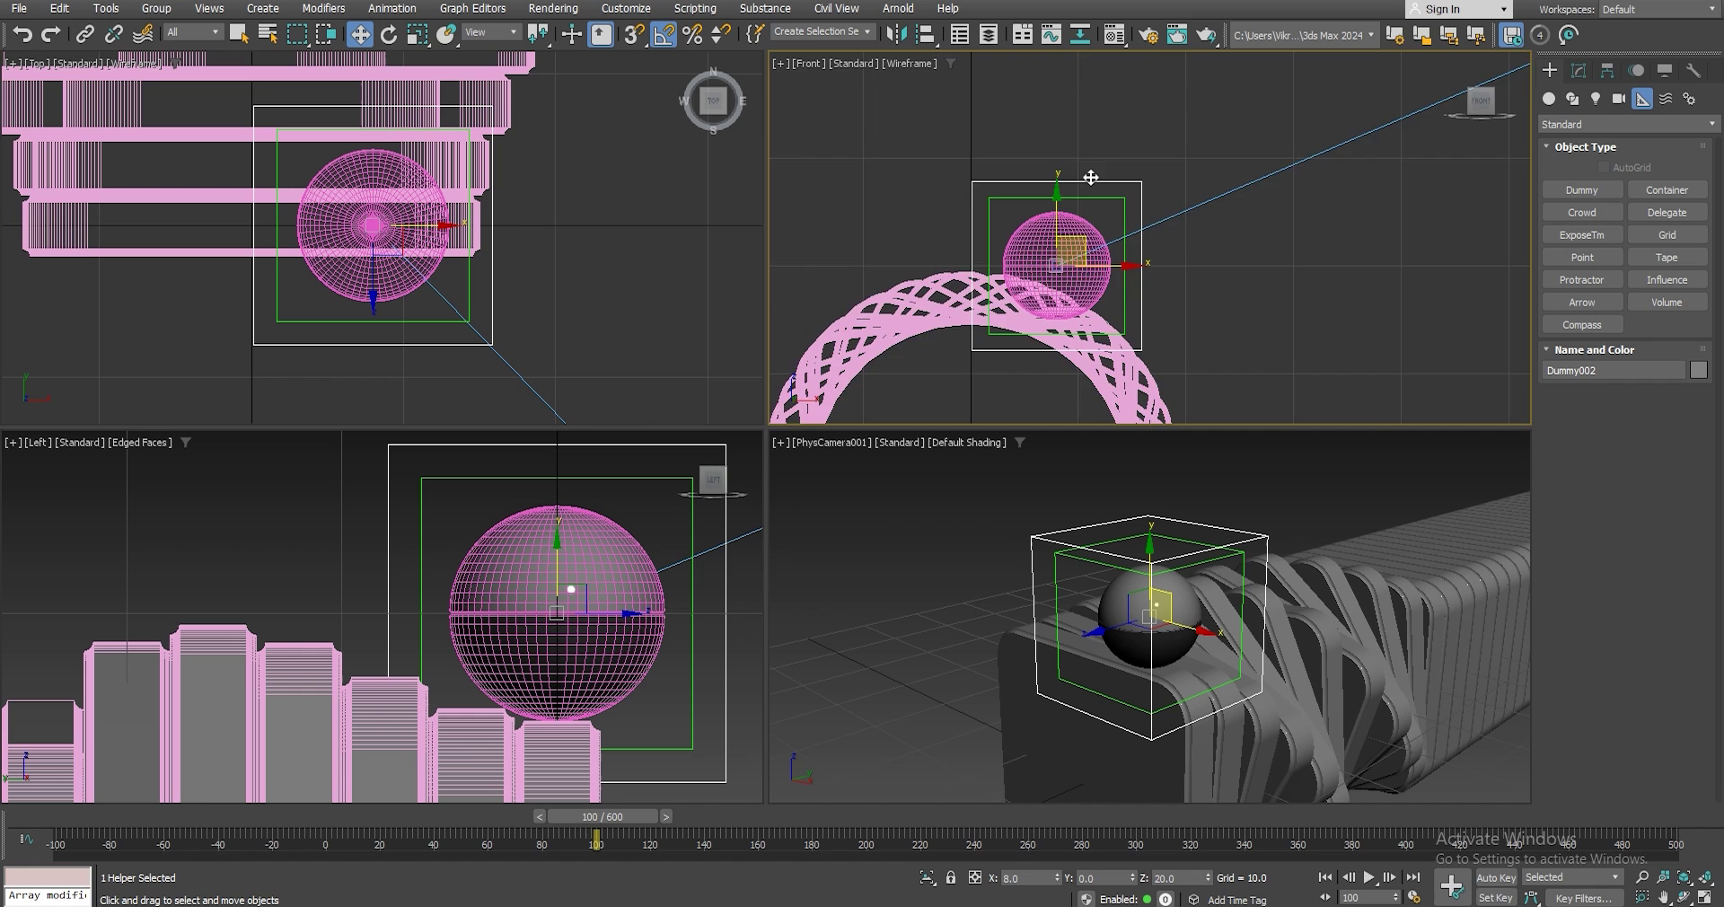
middle_click_drag(1110, 156, 1076, 150)
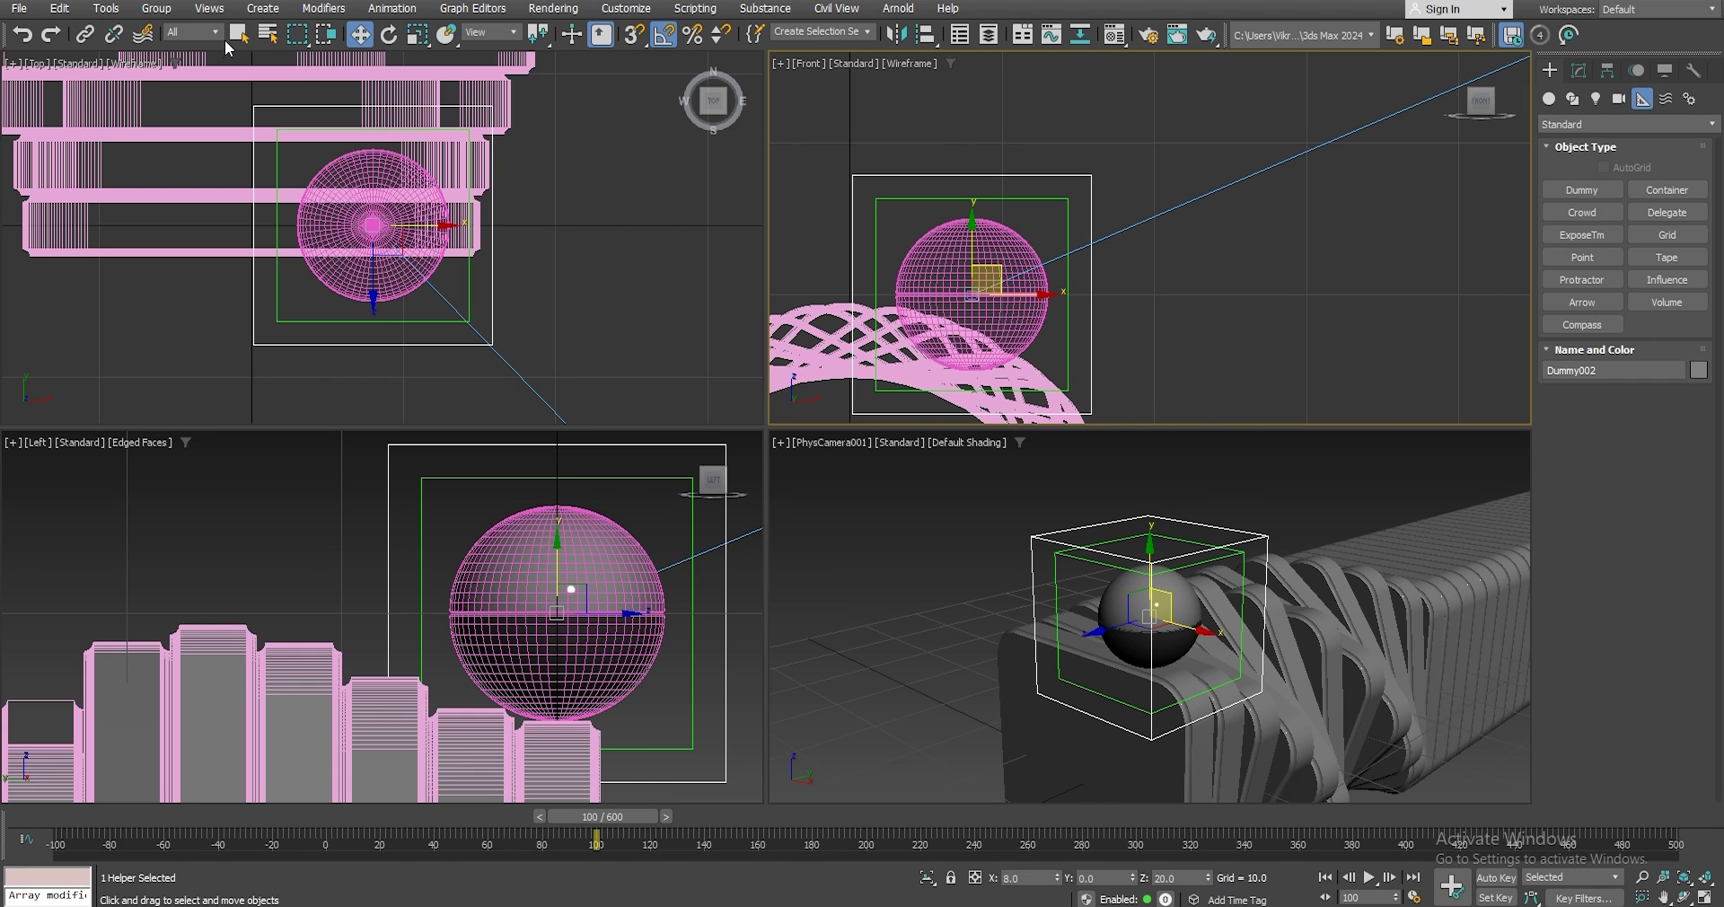
left_click(85, 34)
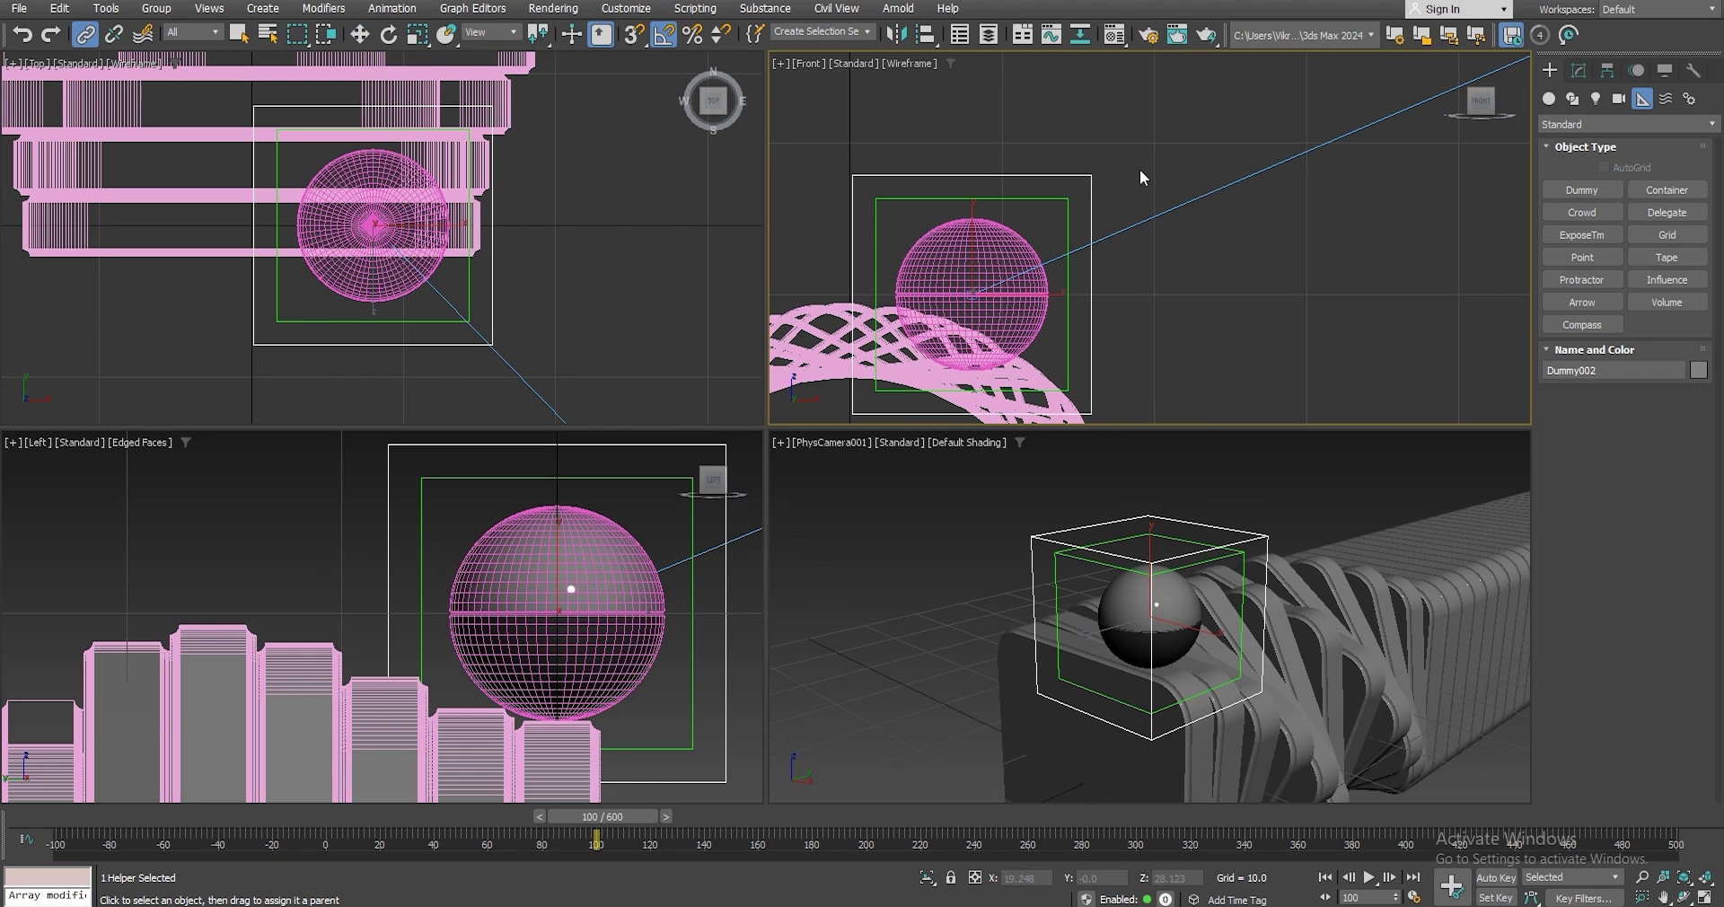
left_click_drag(1068, 200, 1088, 202)
Link the physical camera and its target to the larger dummy in the Front view, then deselect everything.
middle_click_drag(1192, 163, 1118, 184)
scroll(1119, 182, "down", 3)
left_click(1171, 176)
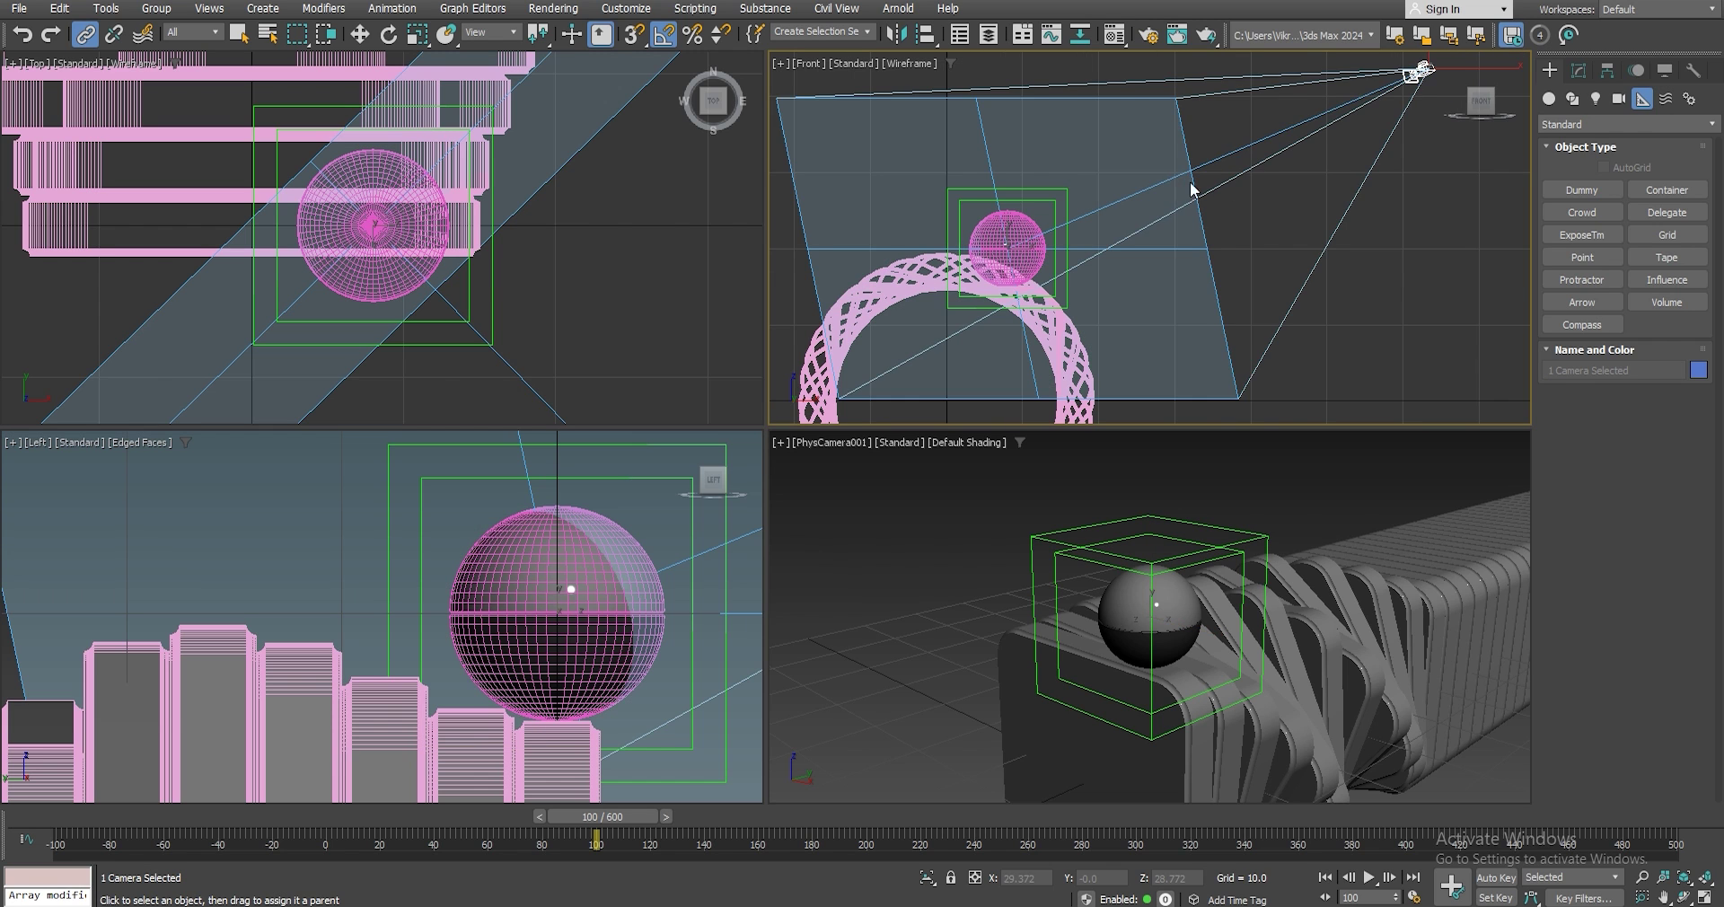
middle_click_drag(1228, 185, 1210, 230)
left_click_drag(1200, 212, 1047, 237)
right_click(1054, 201)
left_click(1071, 216)
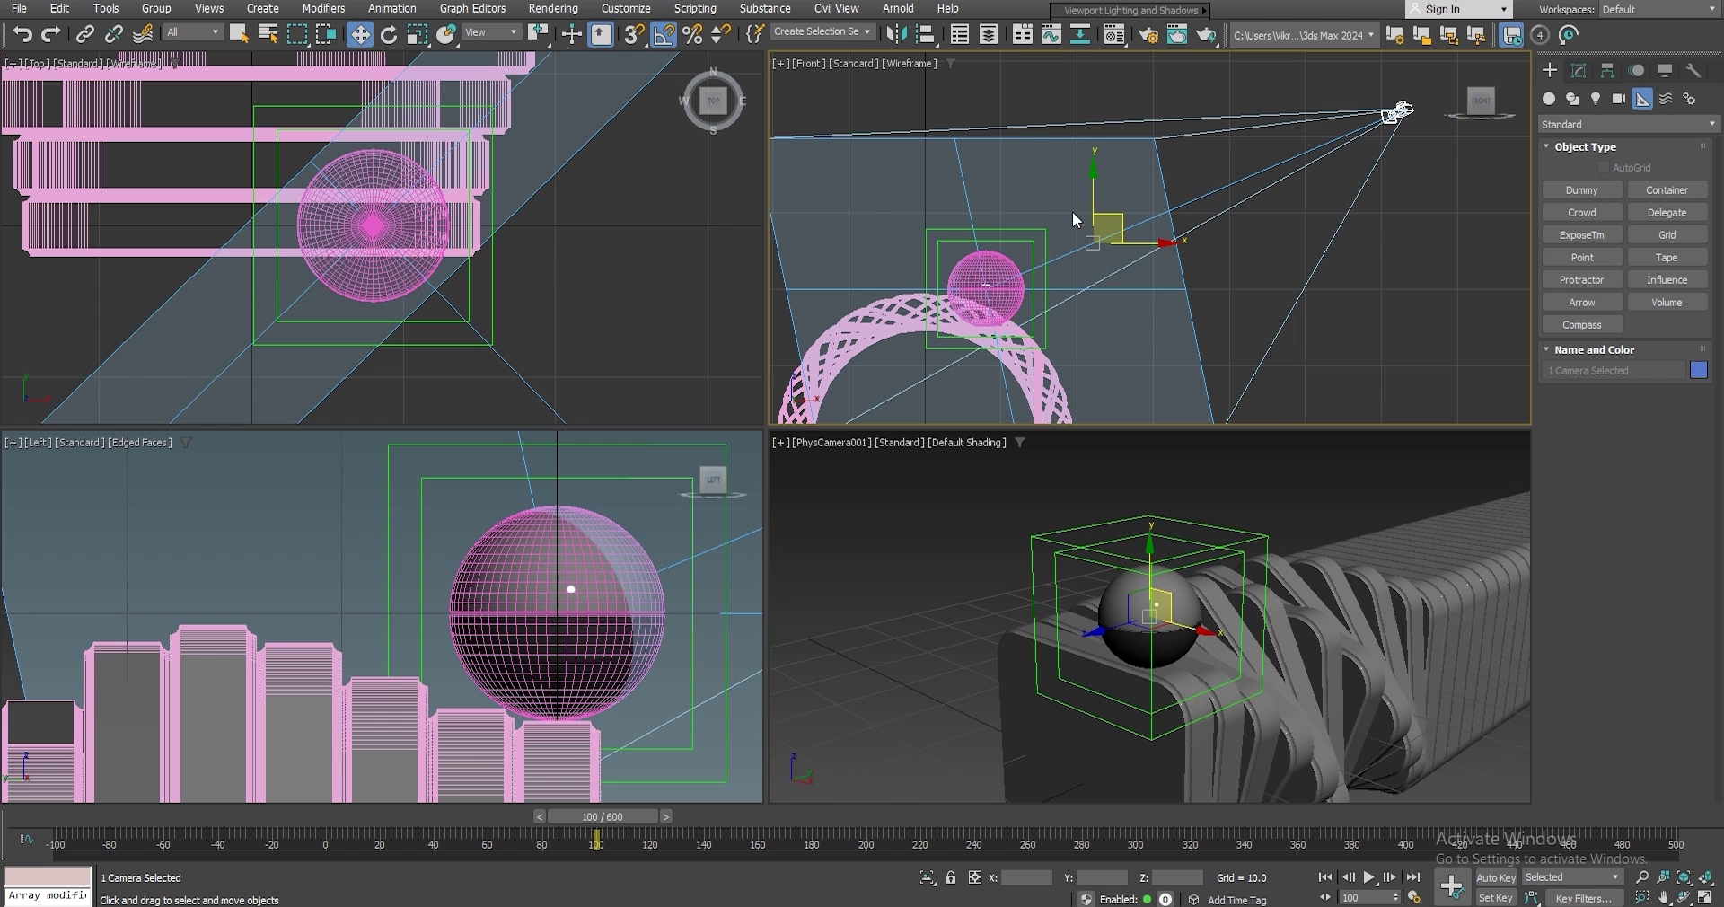
right_click(1070, 210)
left_click(1085, 226)
left_click(1045, 237)
left_click_drag(1010, 275, 1078, 219)
left_click(1078, 218)
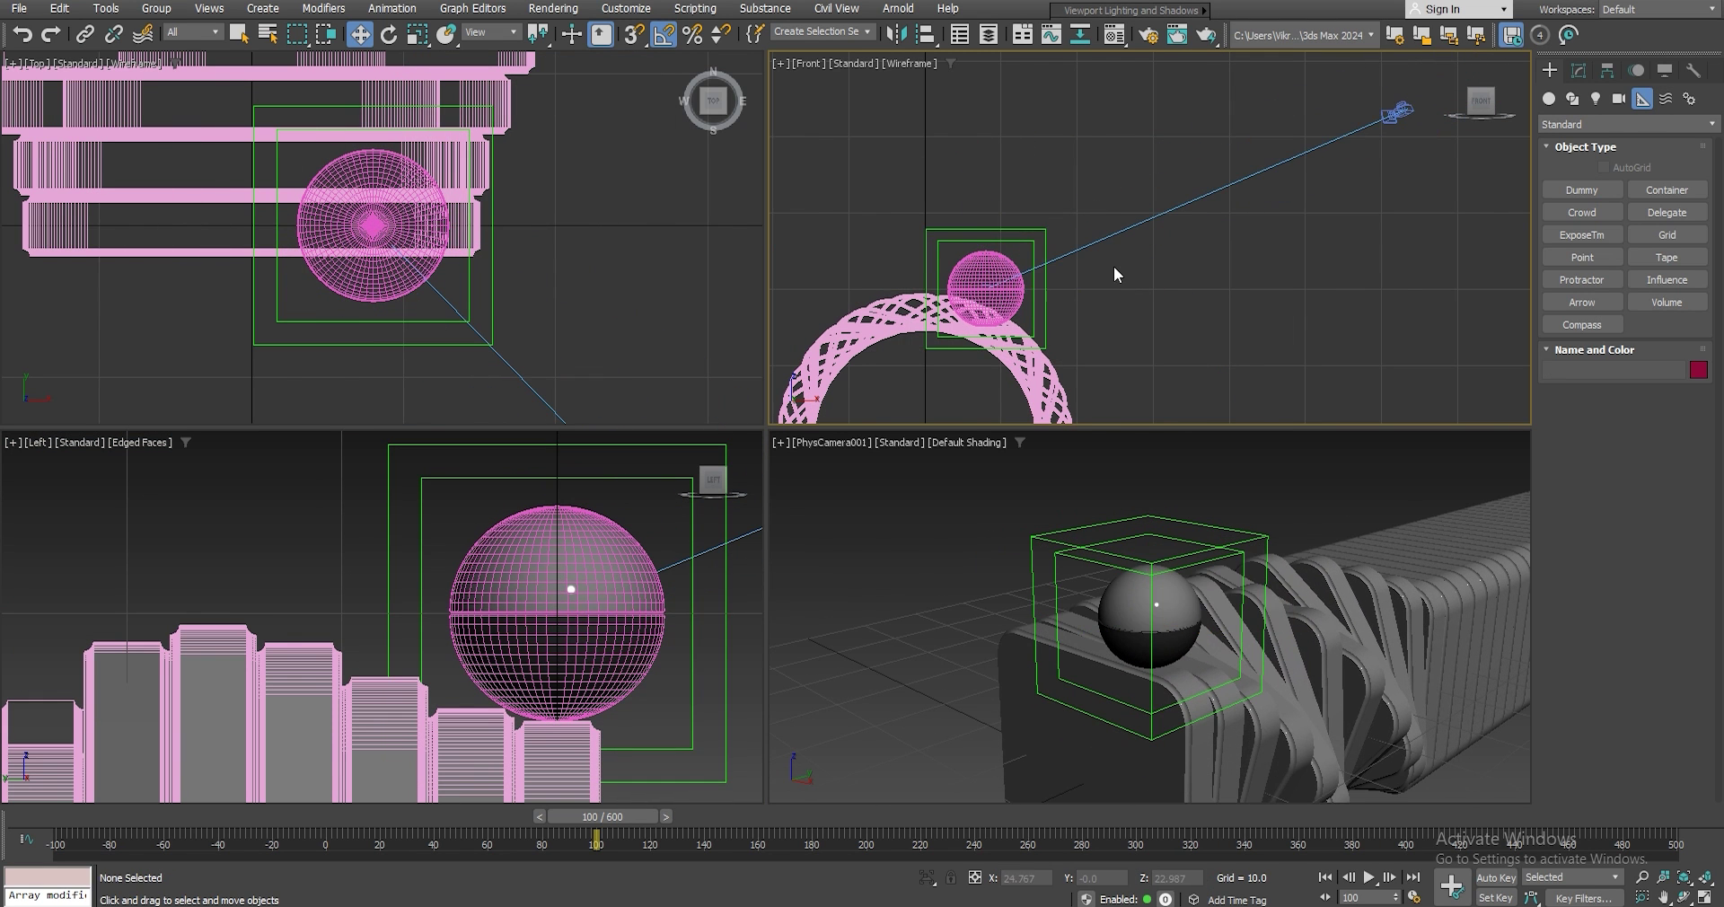
Scrub to frame 160 and dolly the physical camera closer to the sphere.
scroll(1069, 268, "down", 2)
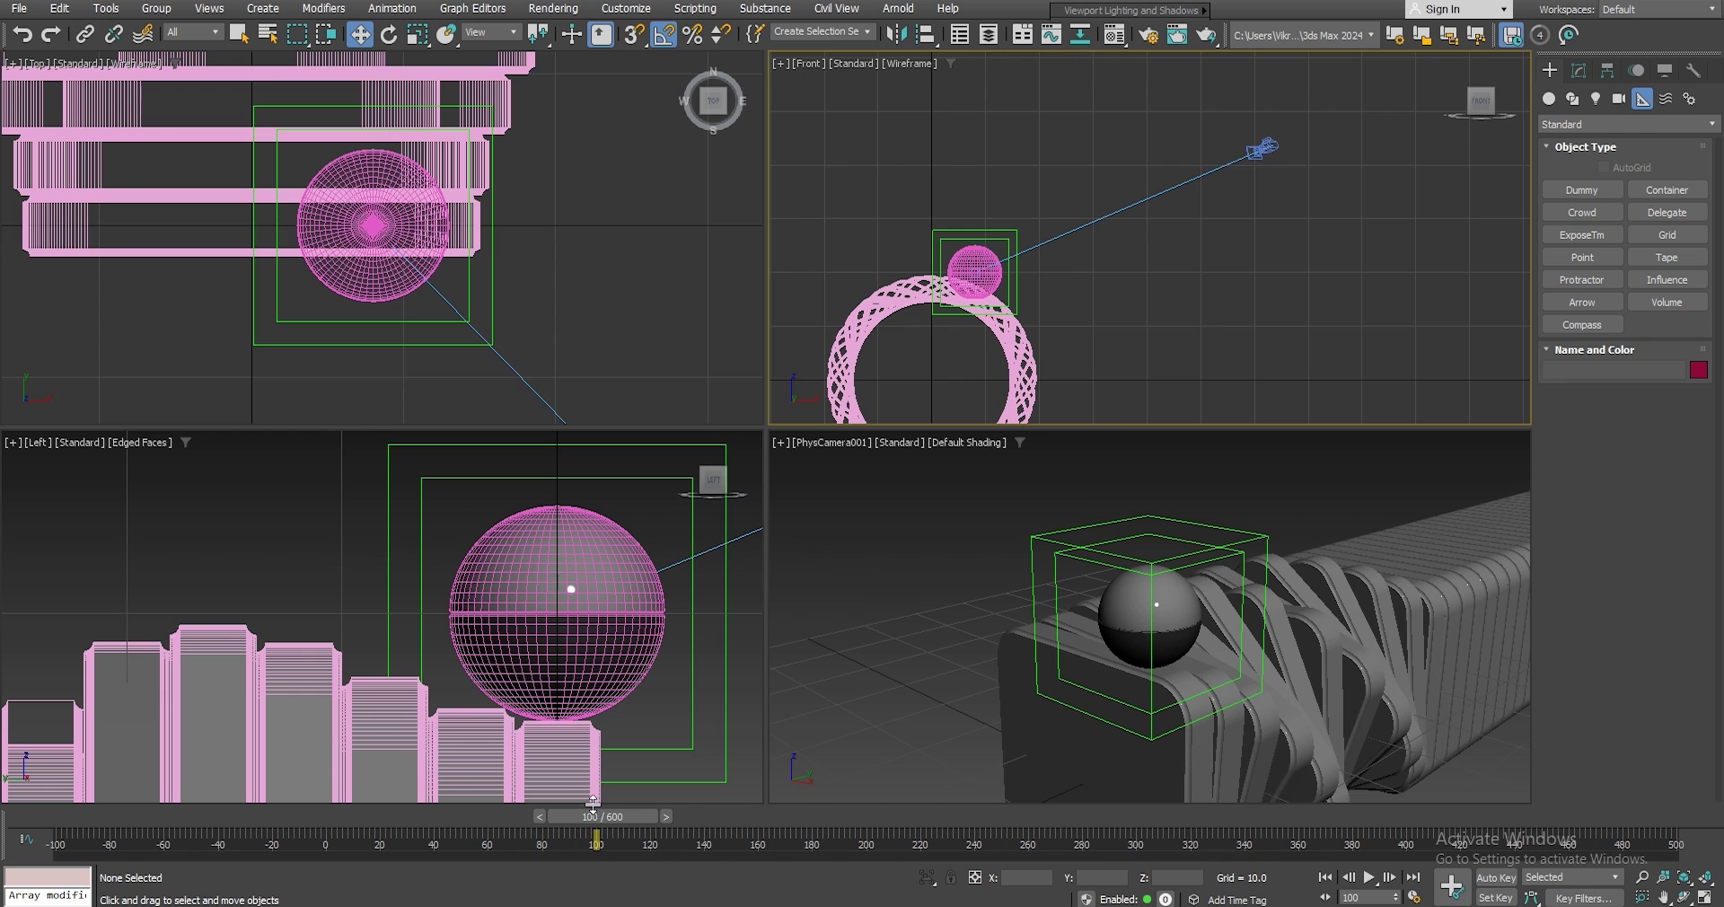
left_click_drag(594, 817, 755, 857)
right_click(1293, 604)
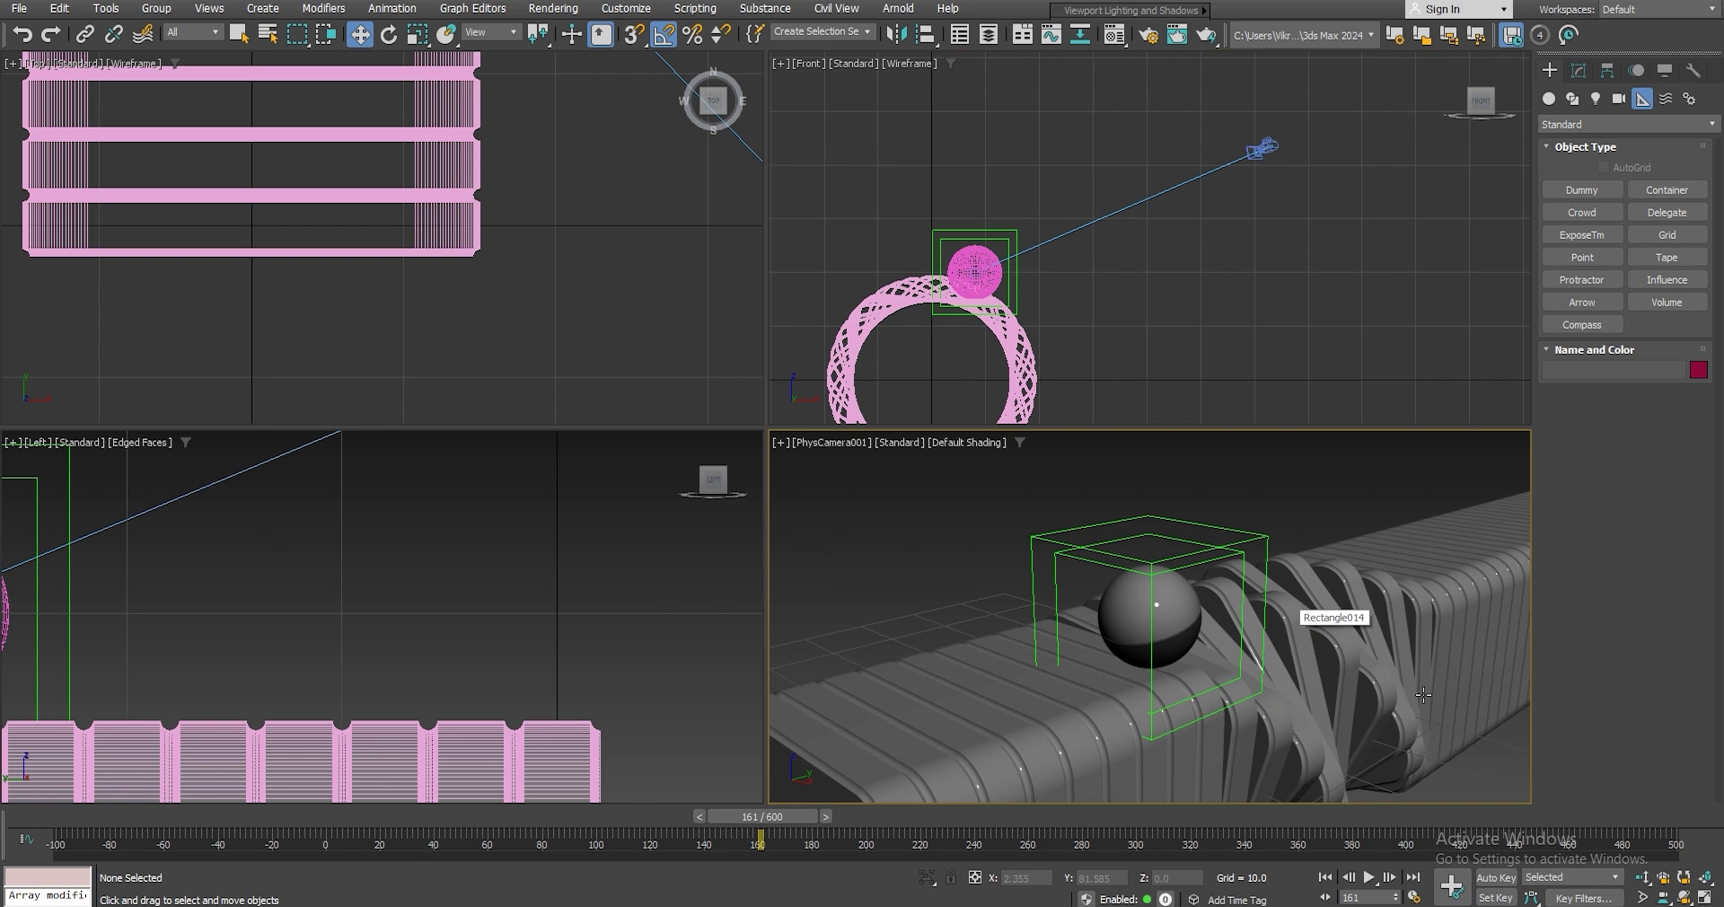
left_click(1642, 878)
left_click_drag(1270, 711, 1261, 690)
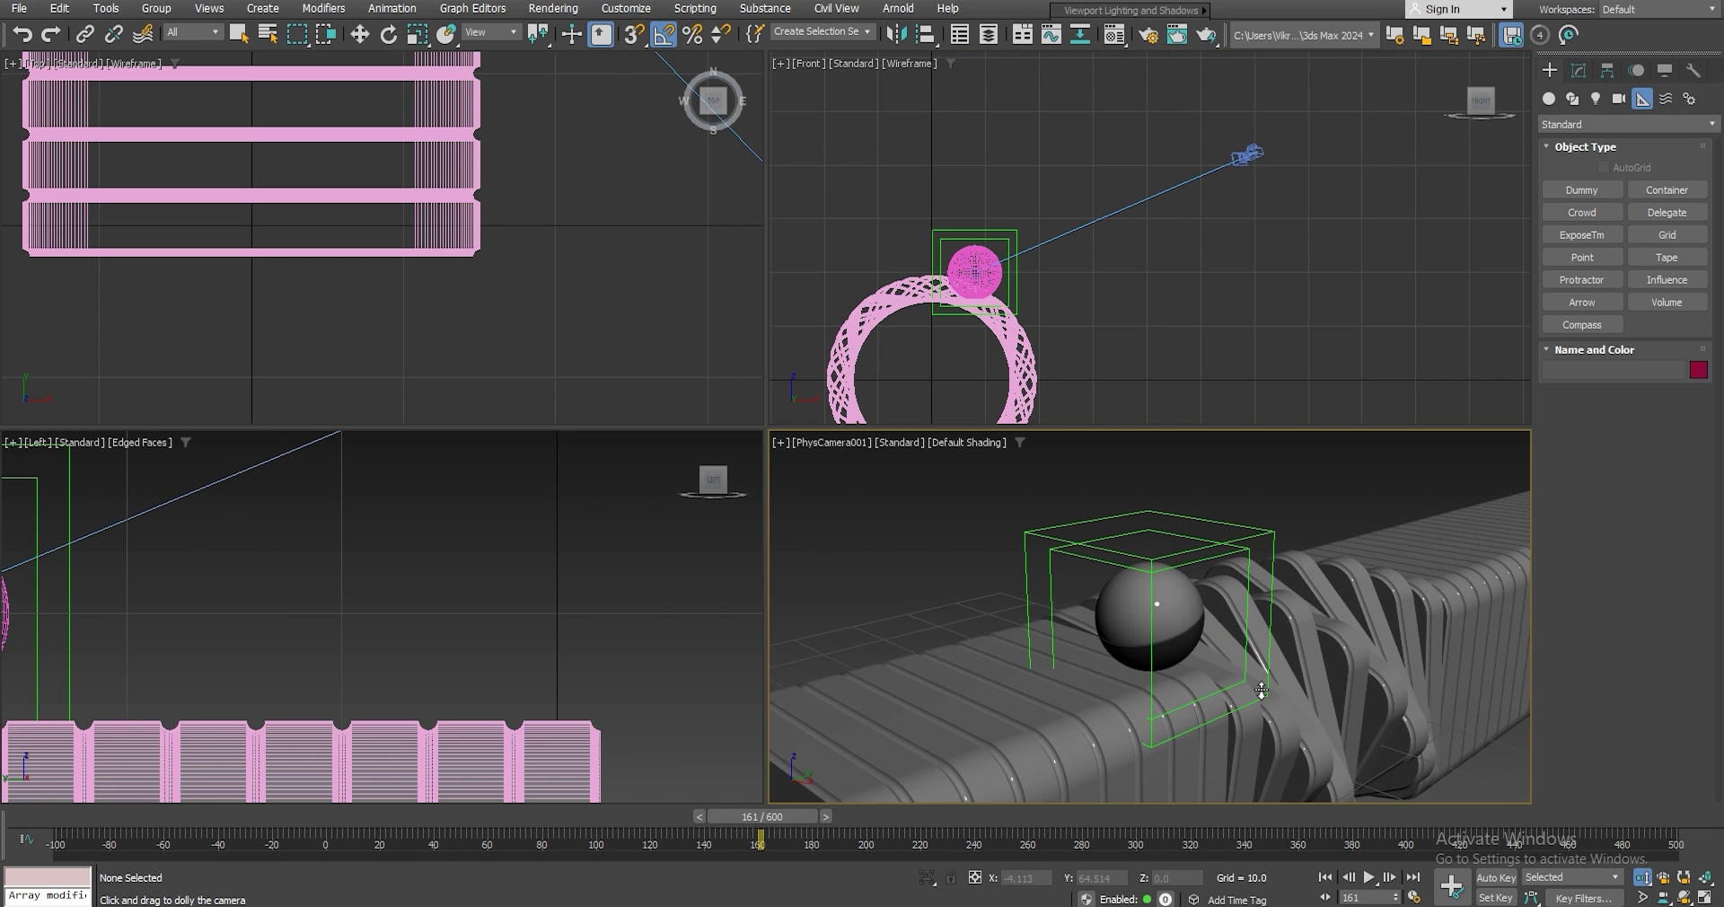
left_click(697, 817)
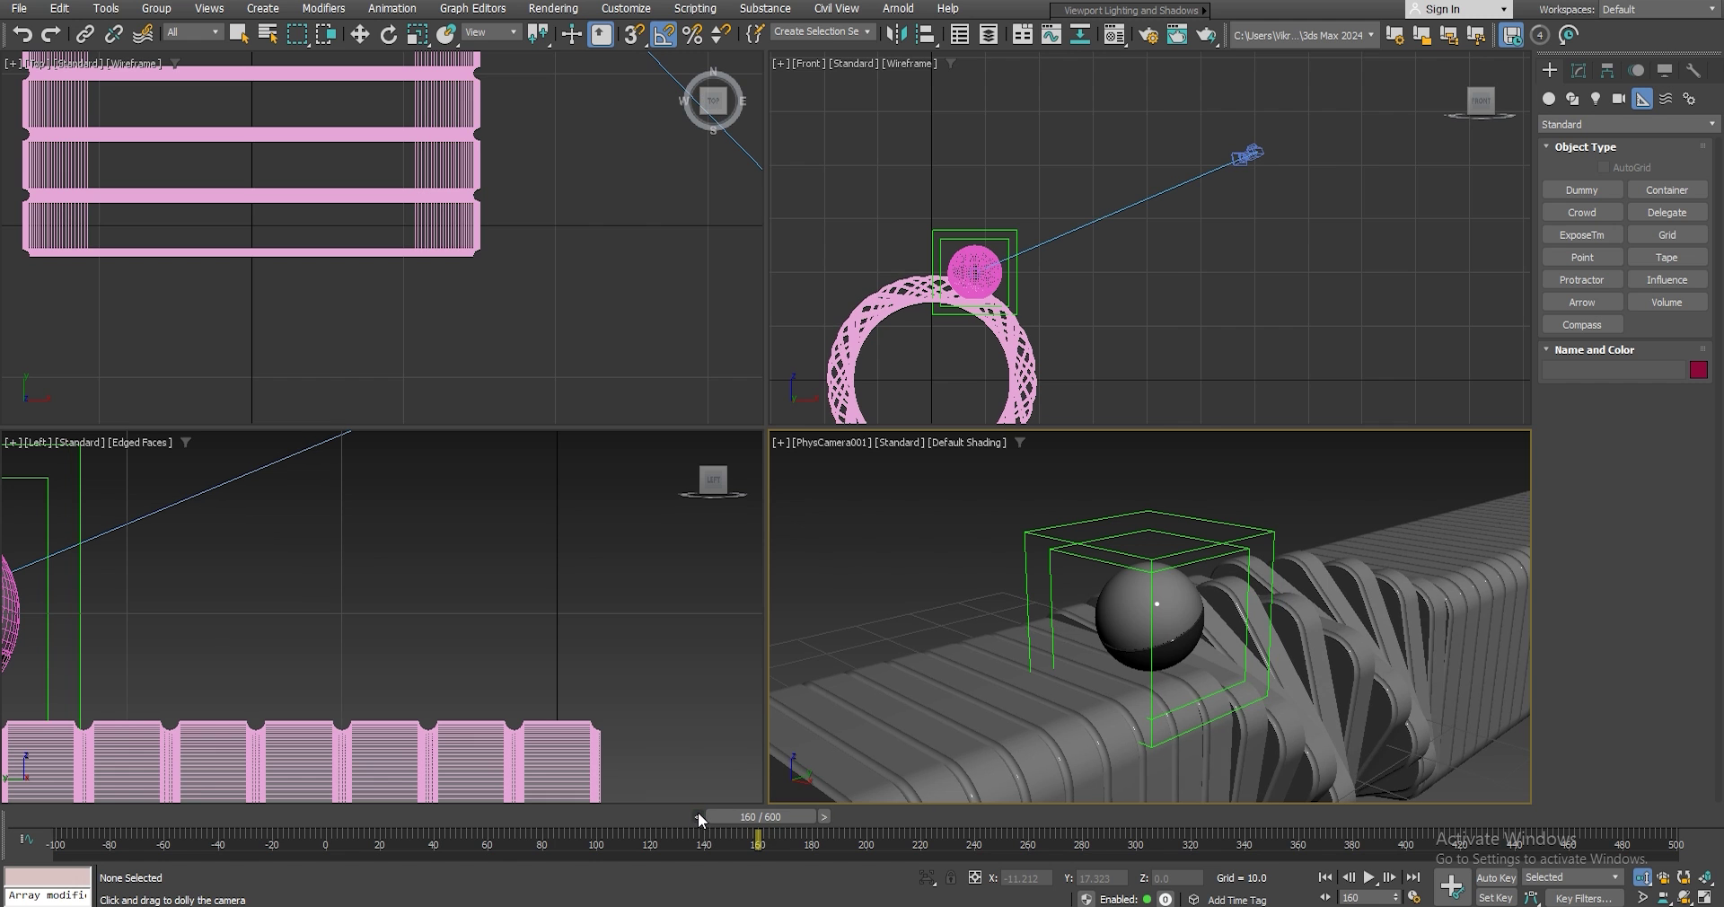
left_click_drag(1257, 660, 1240, 648)
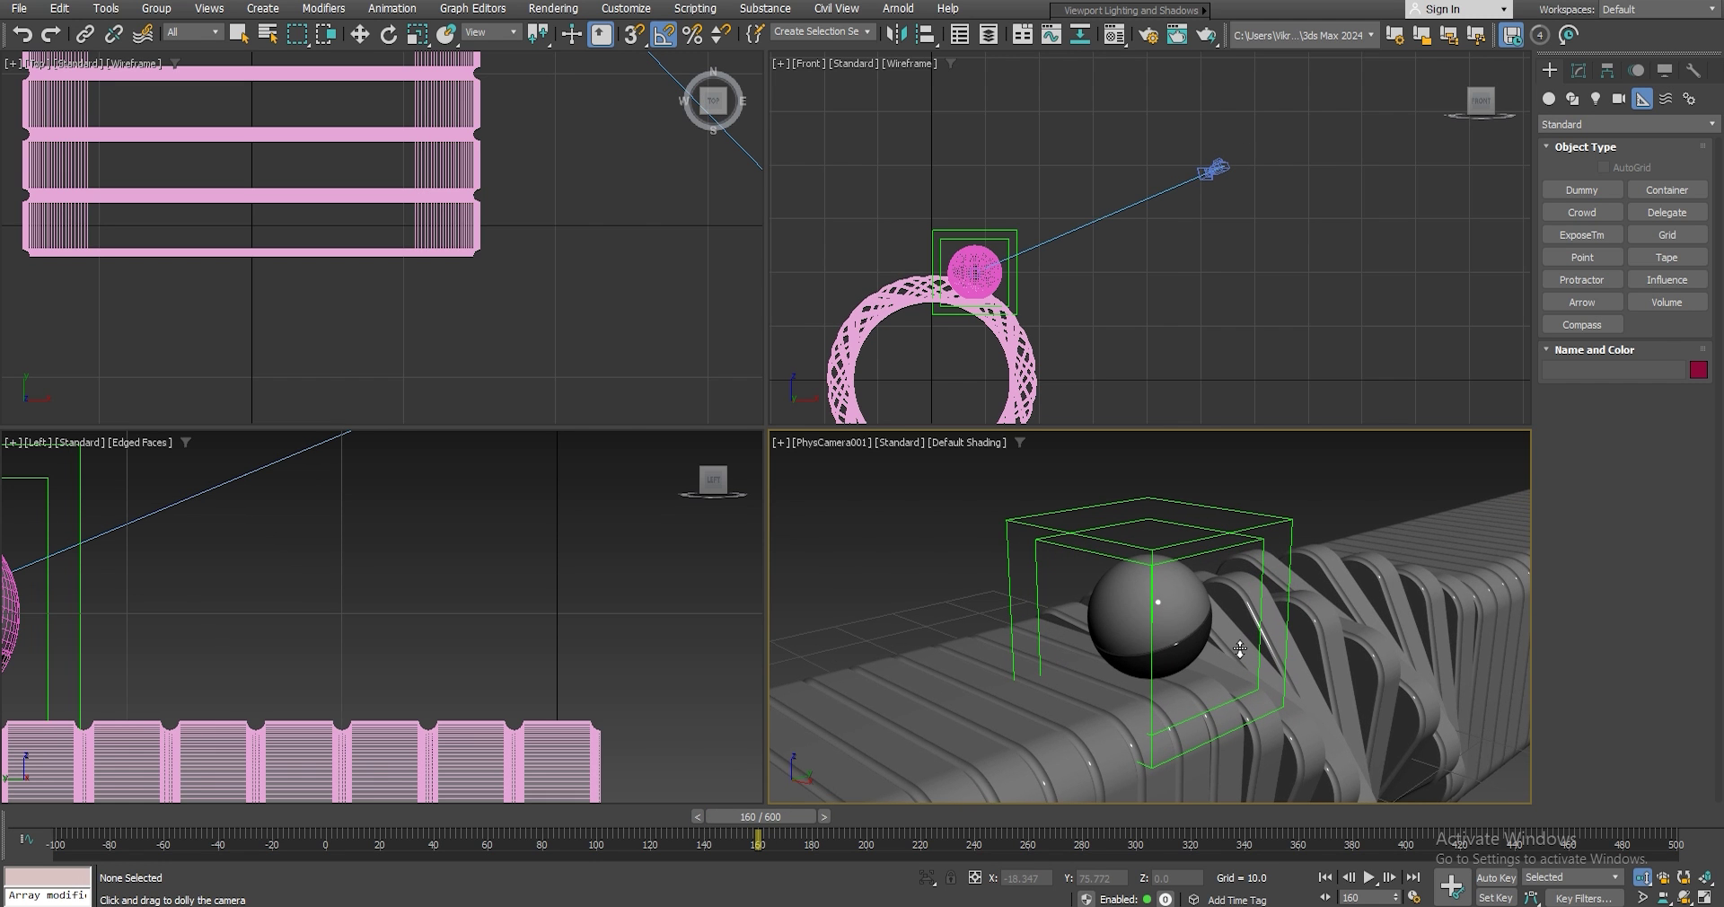
mouse_move(783, 820)
left_mouse_down()
mouse_move(801, 827)
mouse_move(789, 835)
left_mouse_up()
key("w")
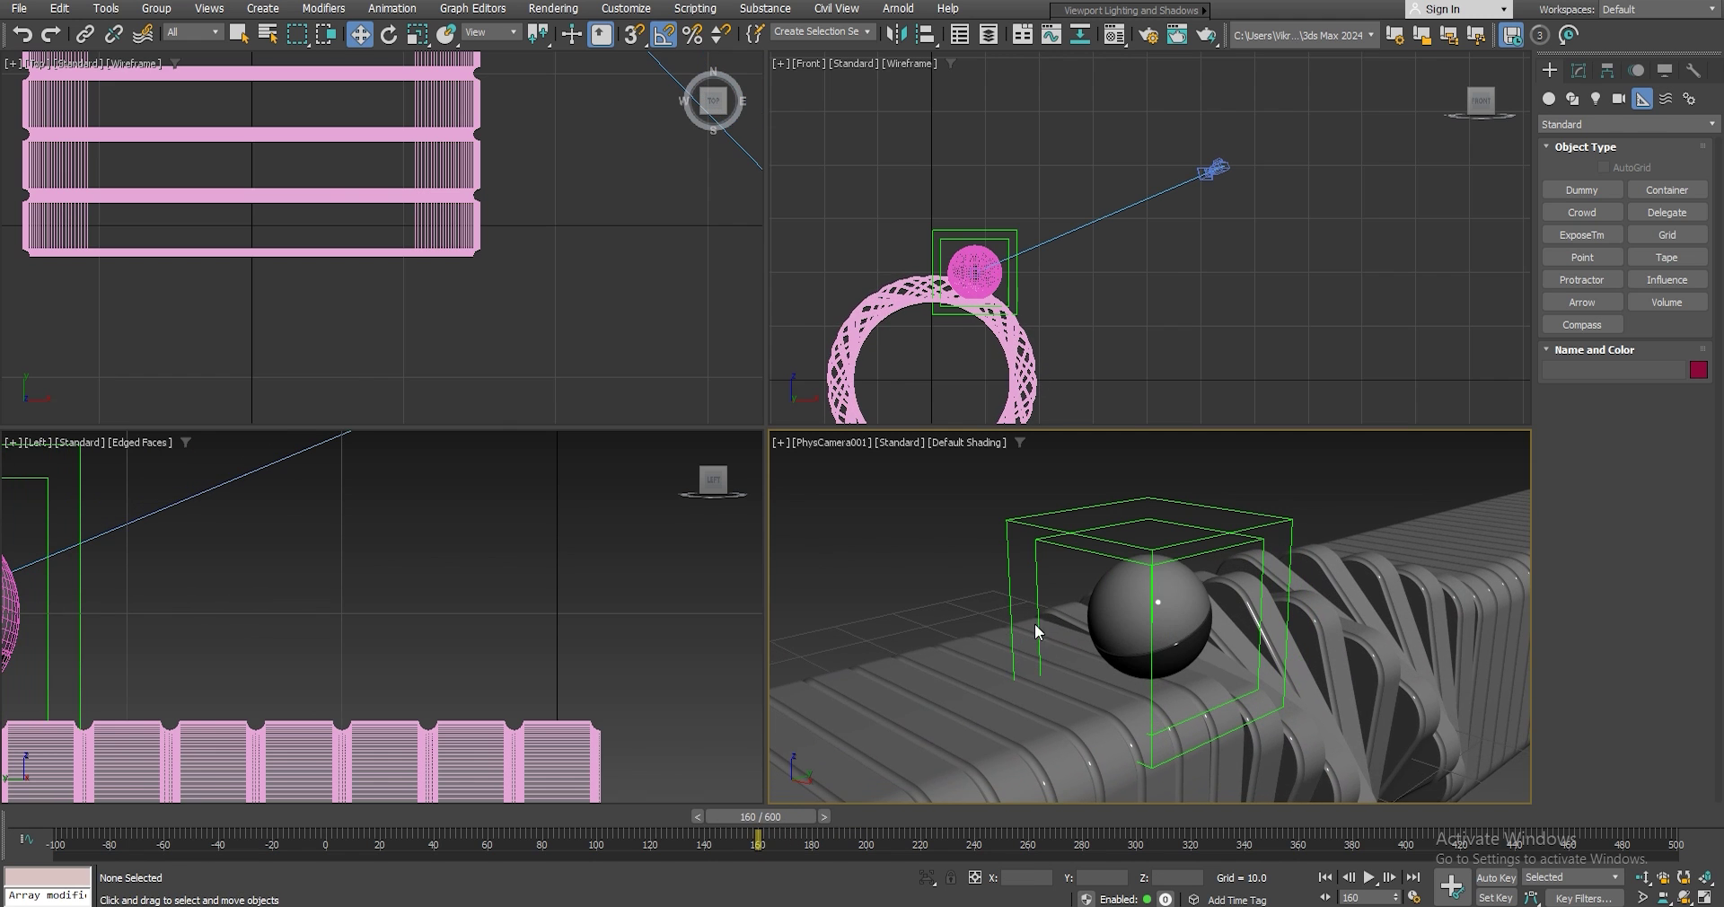
Maximise the camera view and set the animation's start time to frame 160.
left_click(1703, 897)
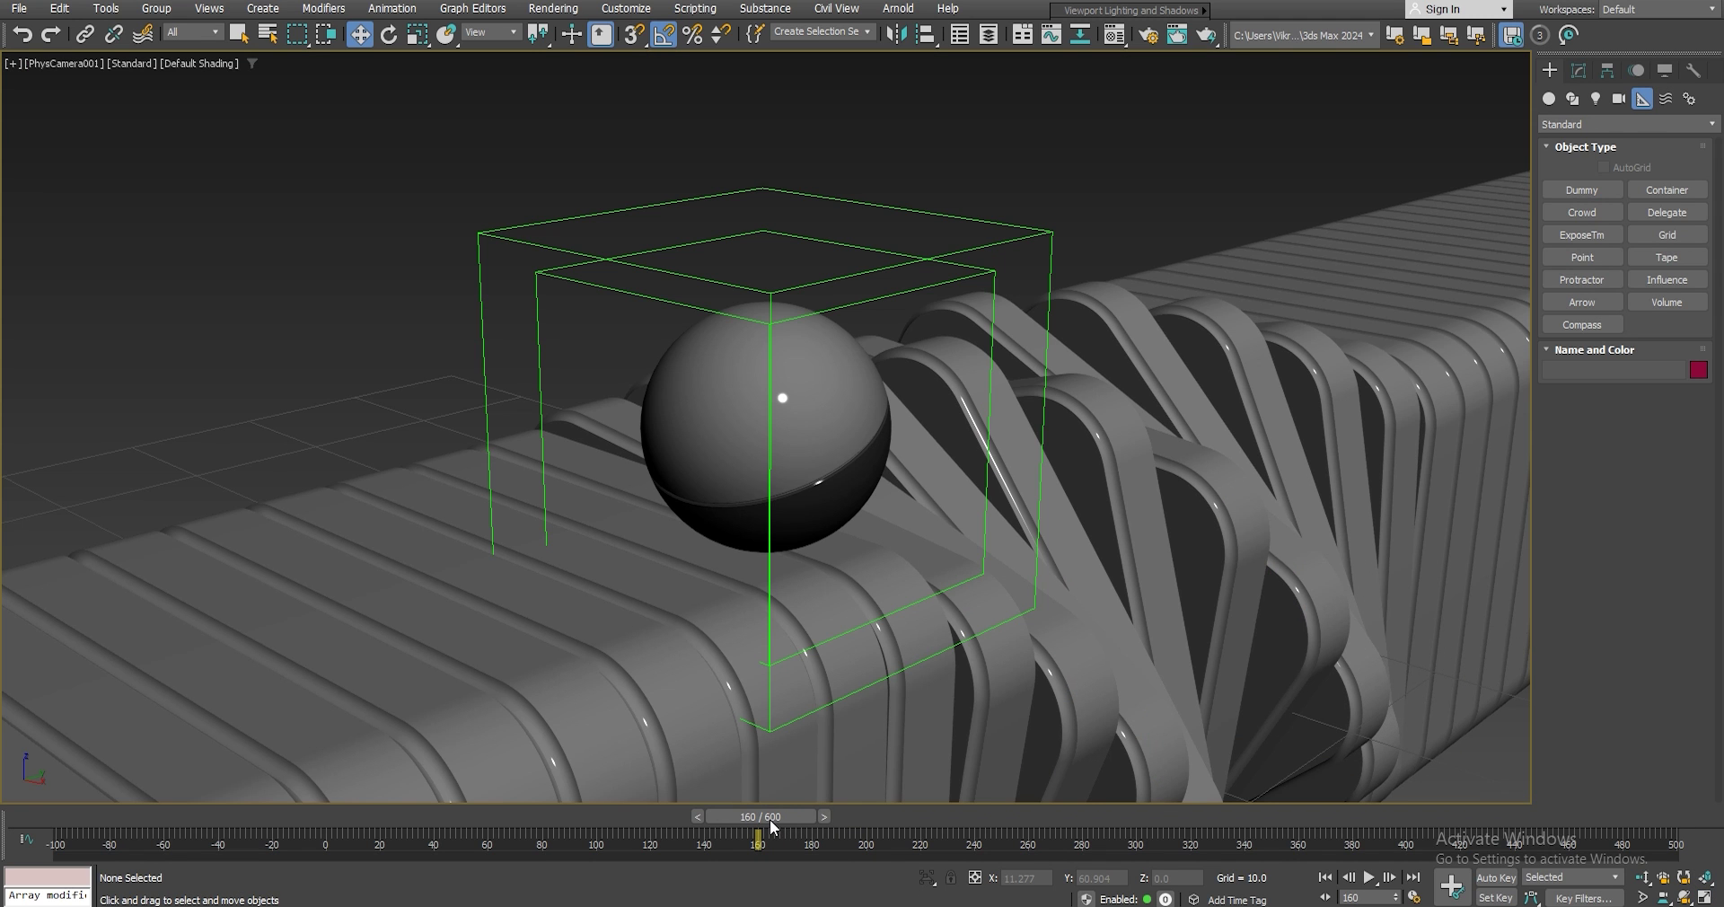
left_click(1414, 897)
left_click(810, 484)
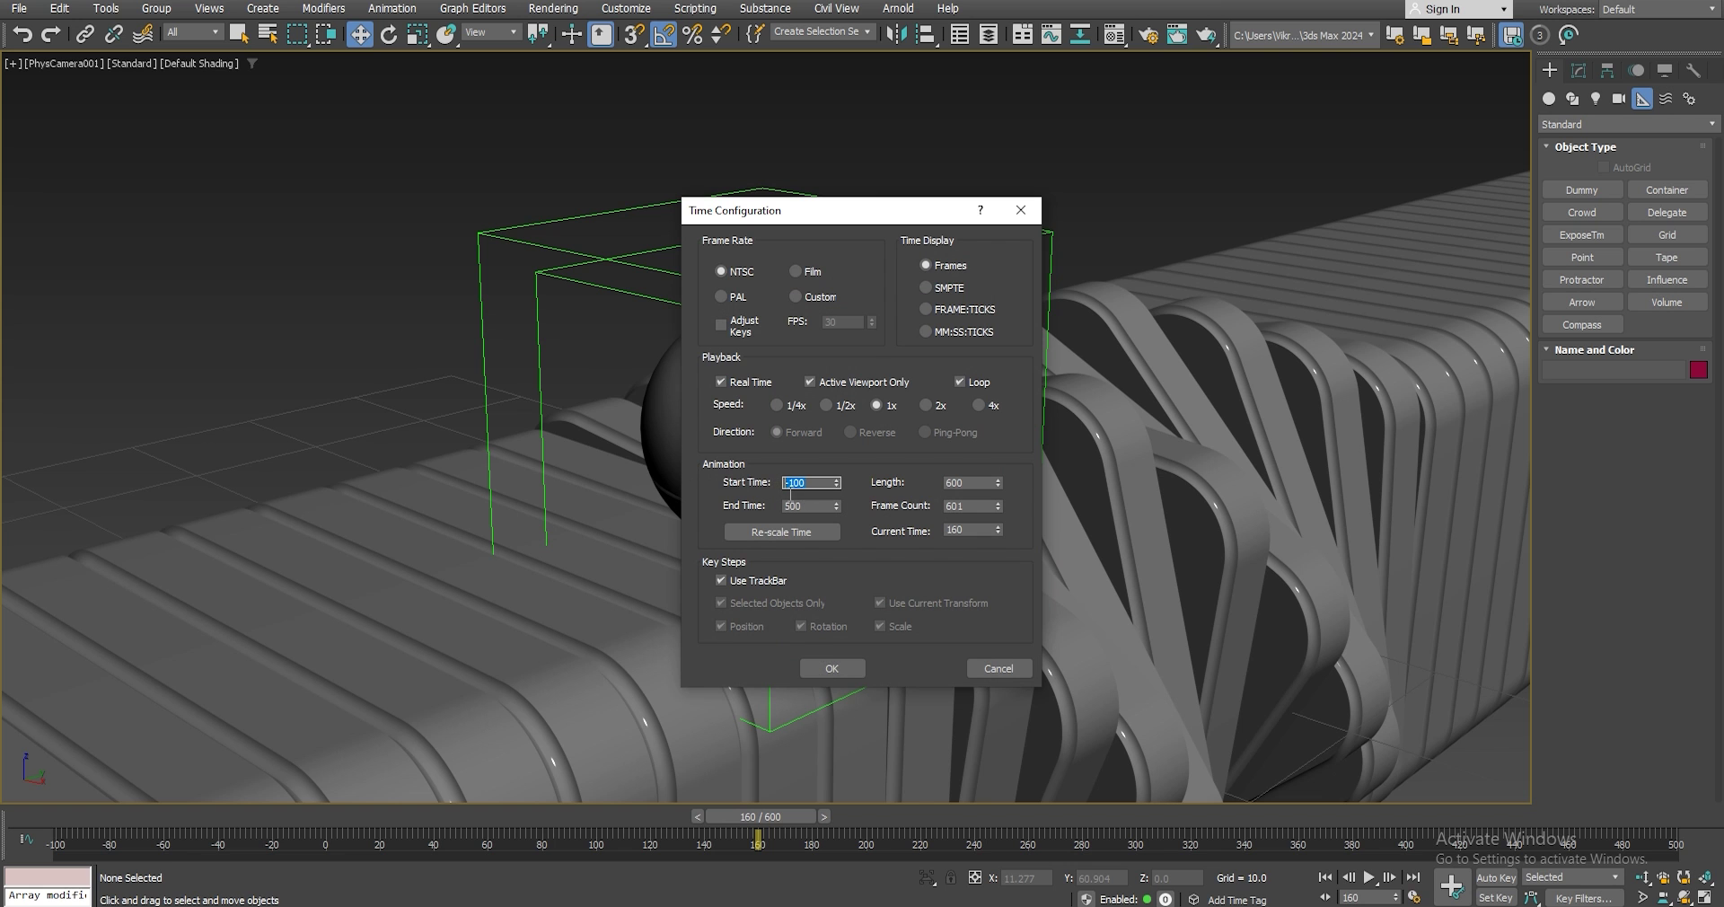
left_click(832, 669)
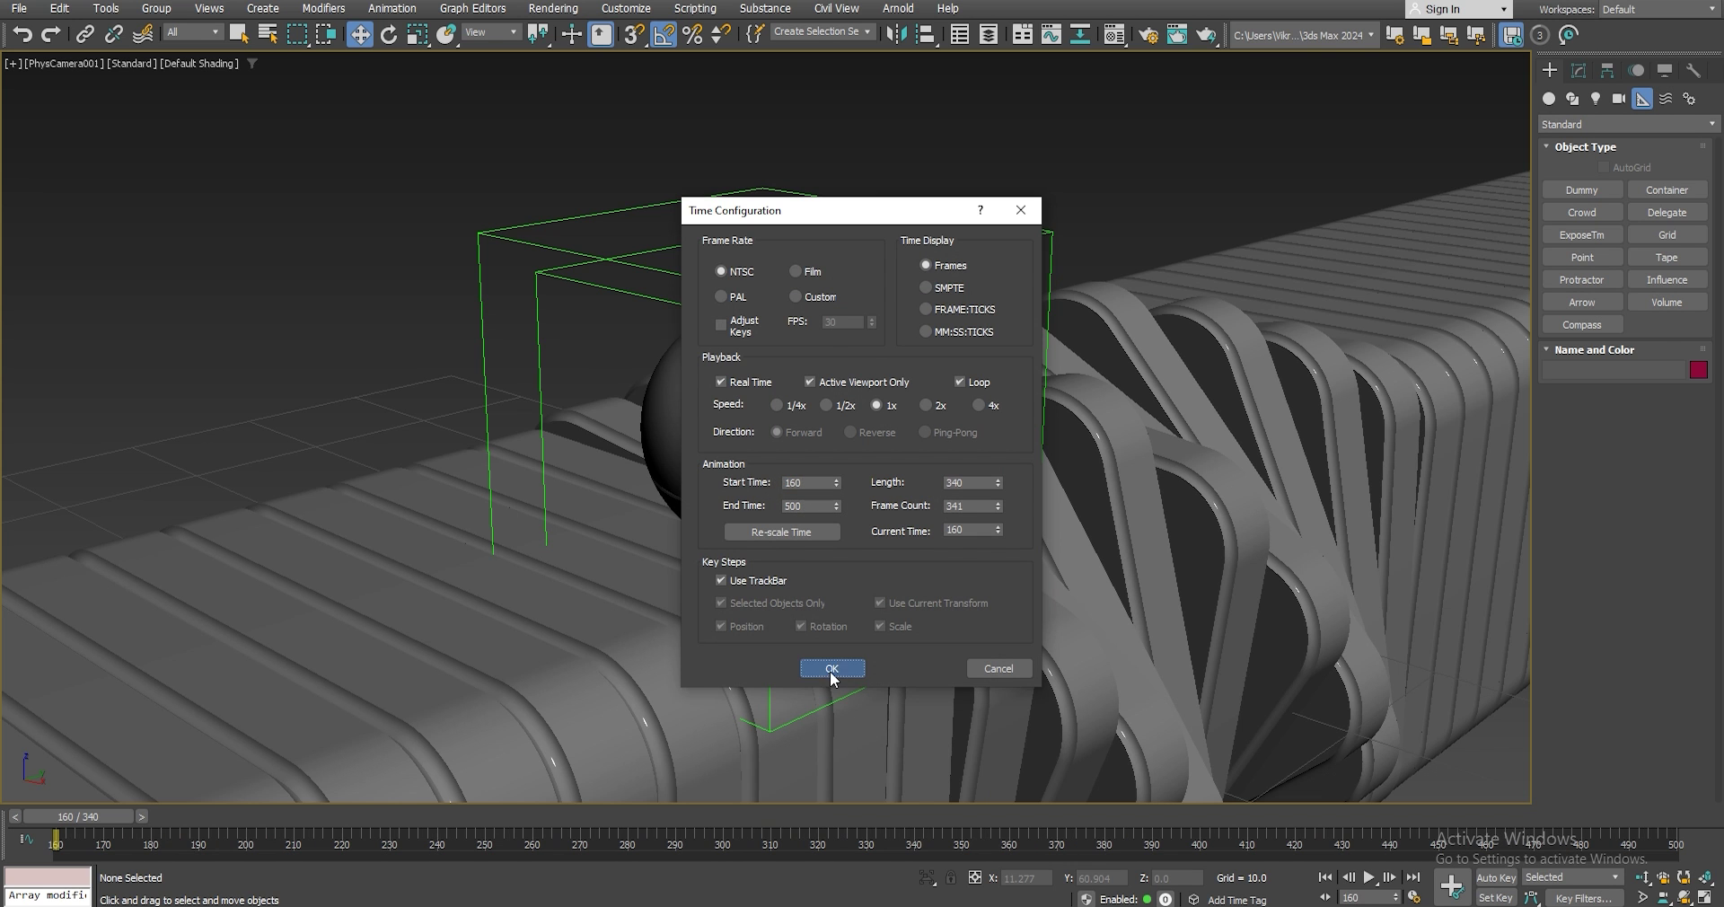
Scrub forward to frame 224, where the motion repeats, and set the animation's end time to 224.
mouse_move(101, 823)
left_mouse_down()
mouse_move(194, 836)
mouse_move(31, 839)
mouse_move(397, 851)
left_mouse_up()
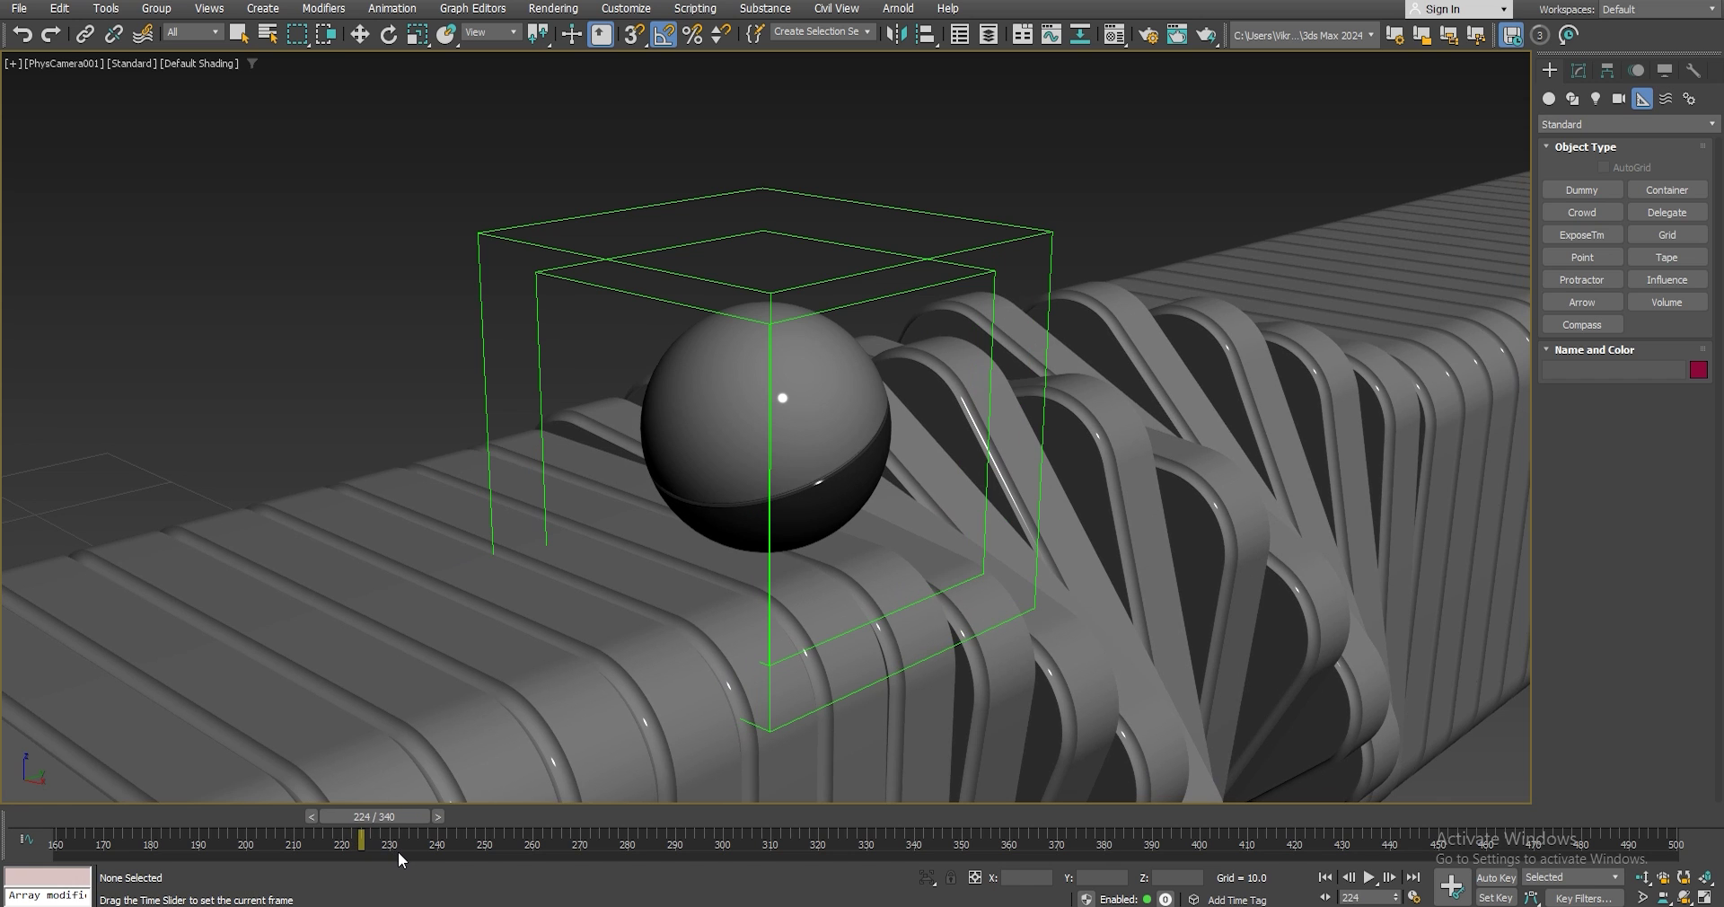
key("w")
left_click(1414, 898)
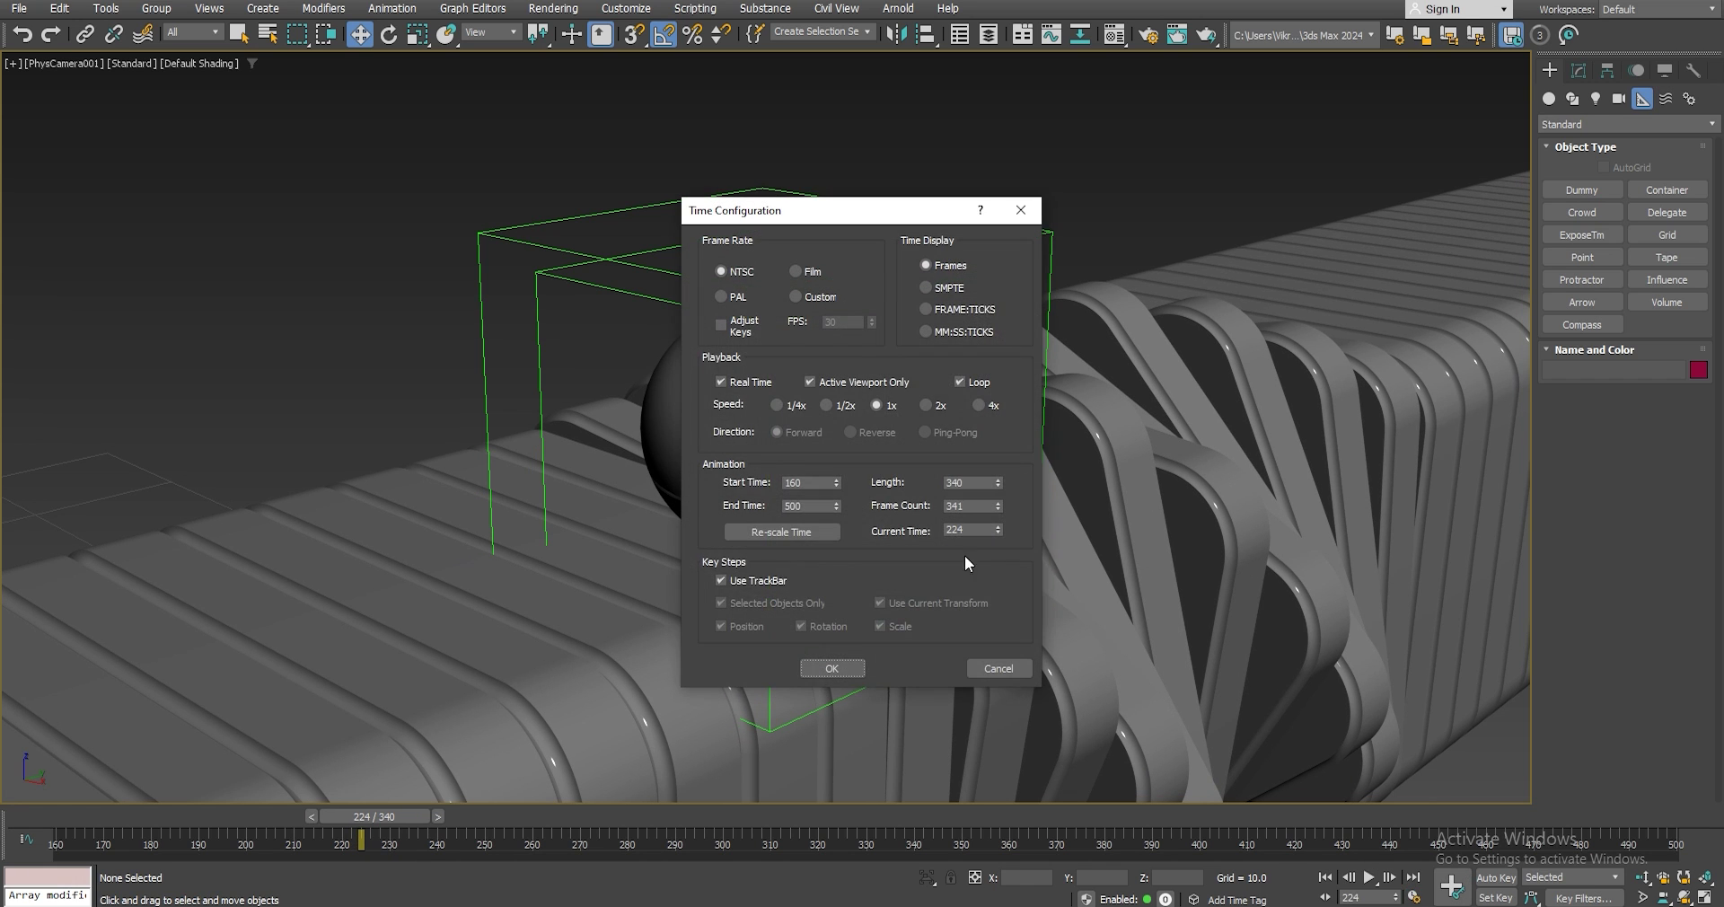
double_click(792, 506)
type("224")
left_click(832, 668)
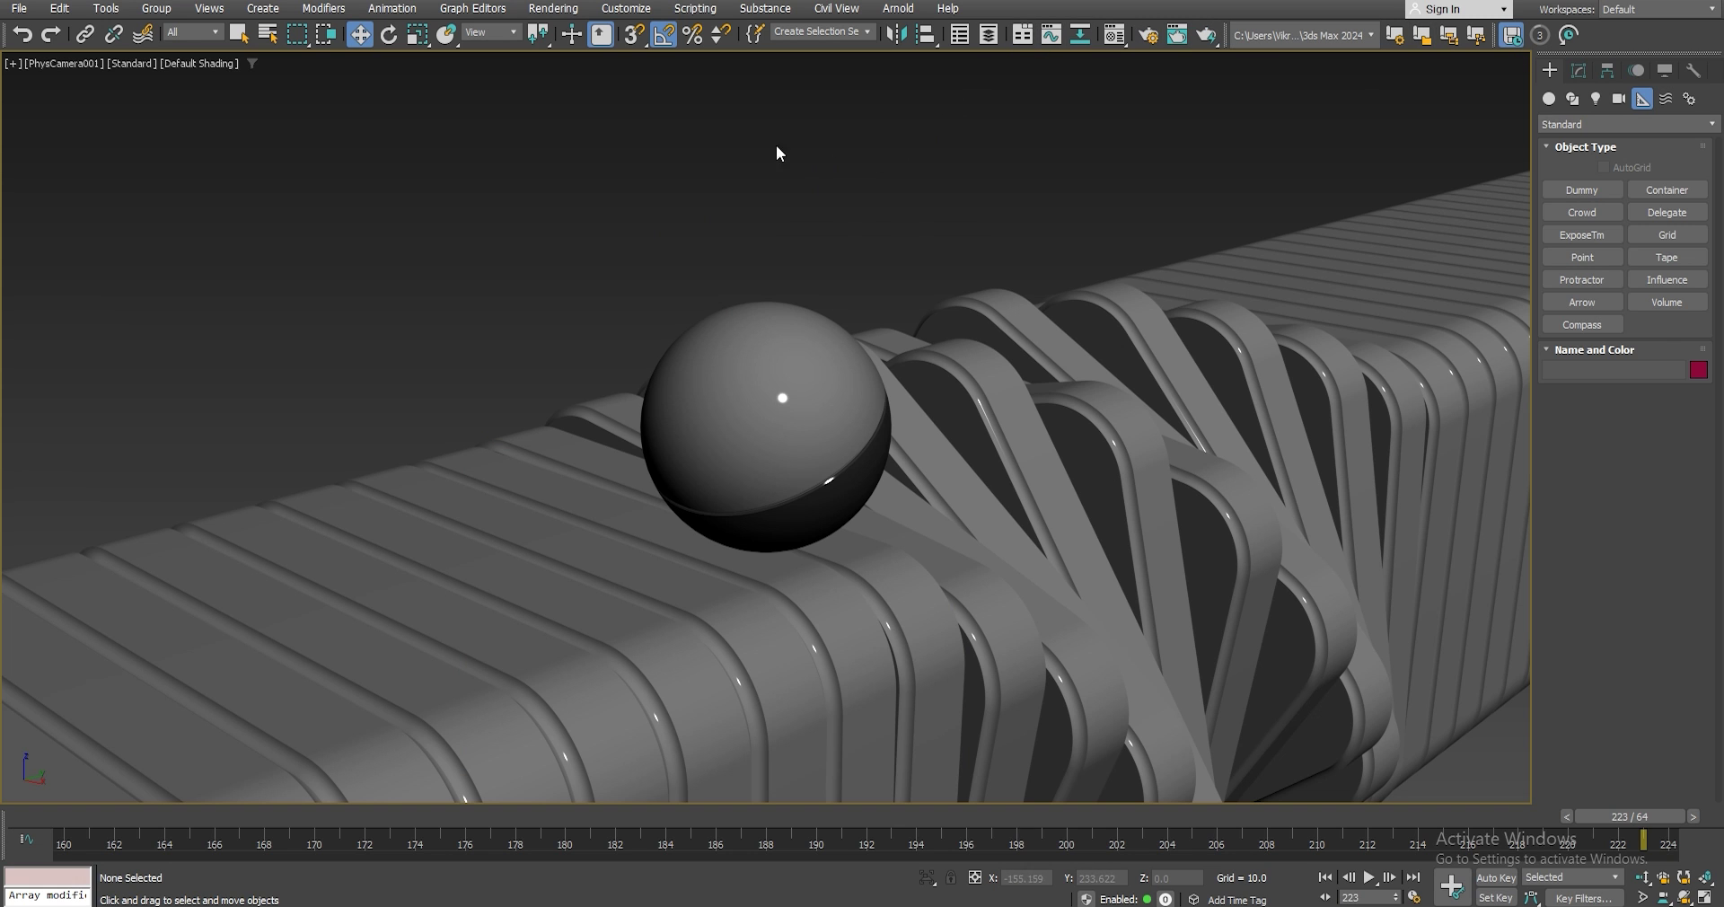
Show safe frames in the camera view and play the animation.
key("shift+f")
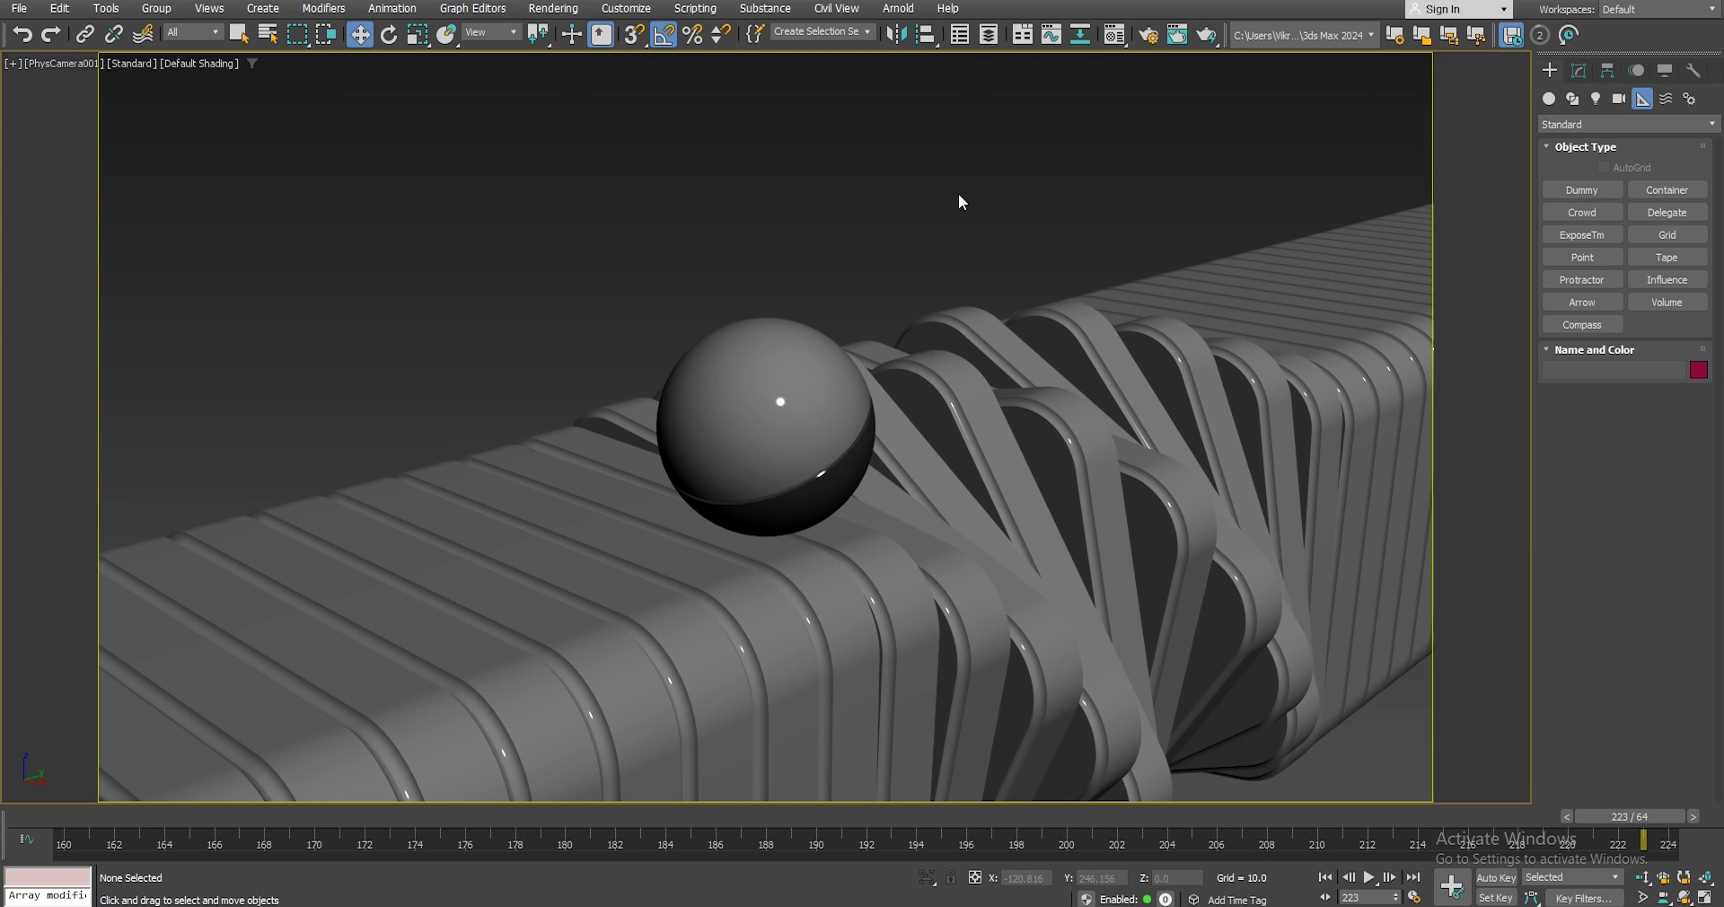
left_click(1369, 879)
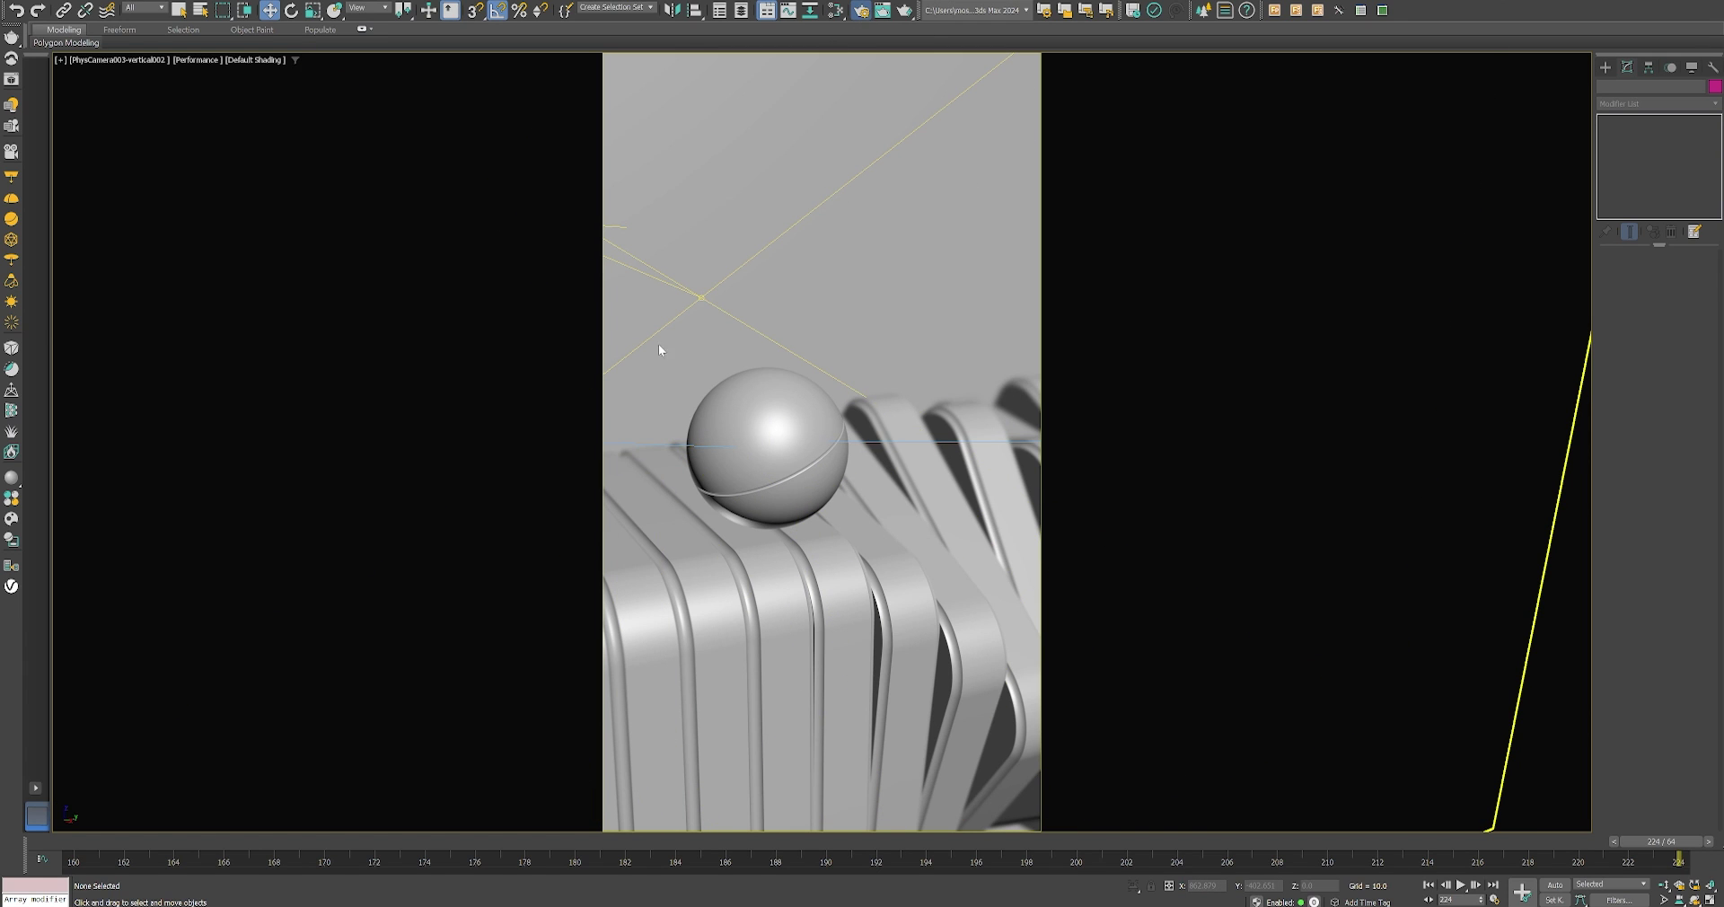
Check the output width and height in the V-Ray Render Setup, then close it.
left_click_drag(427, 469, 390, 481)
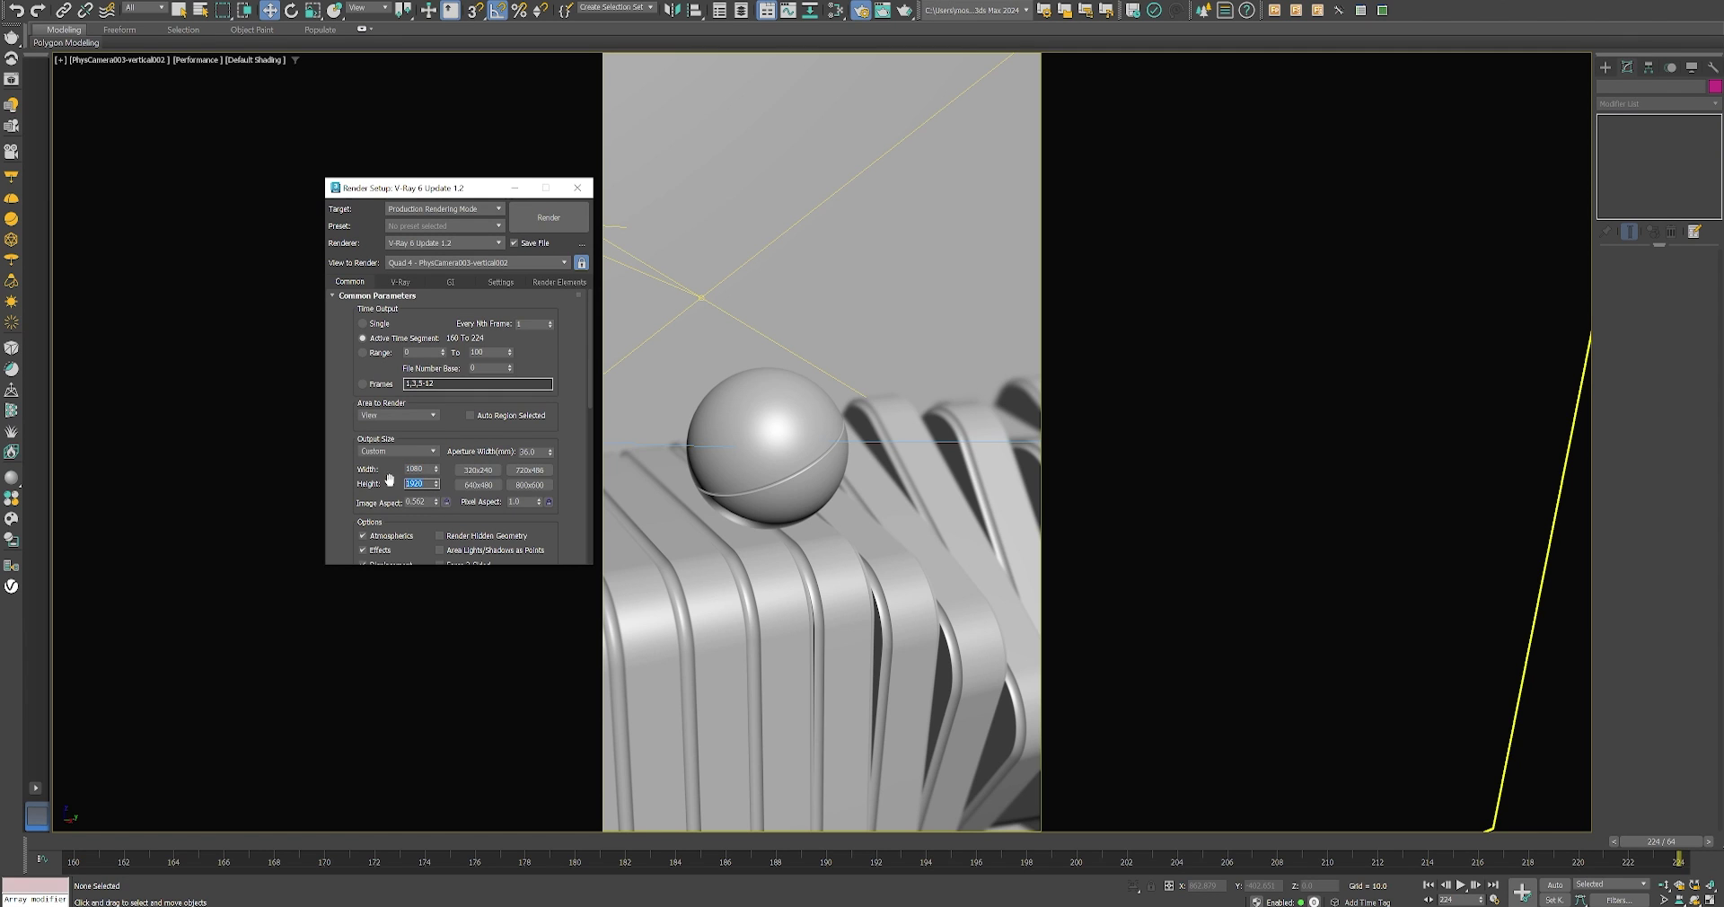
left_click(578, 188)
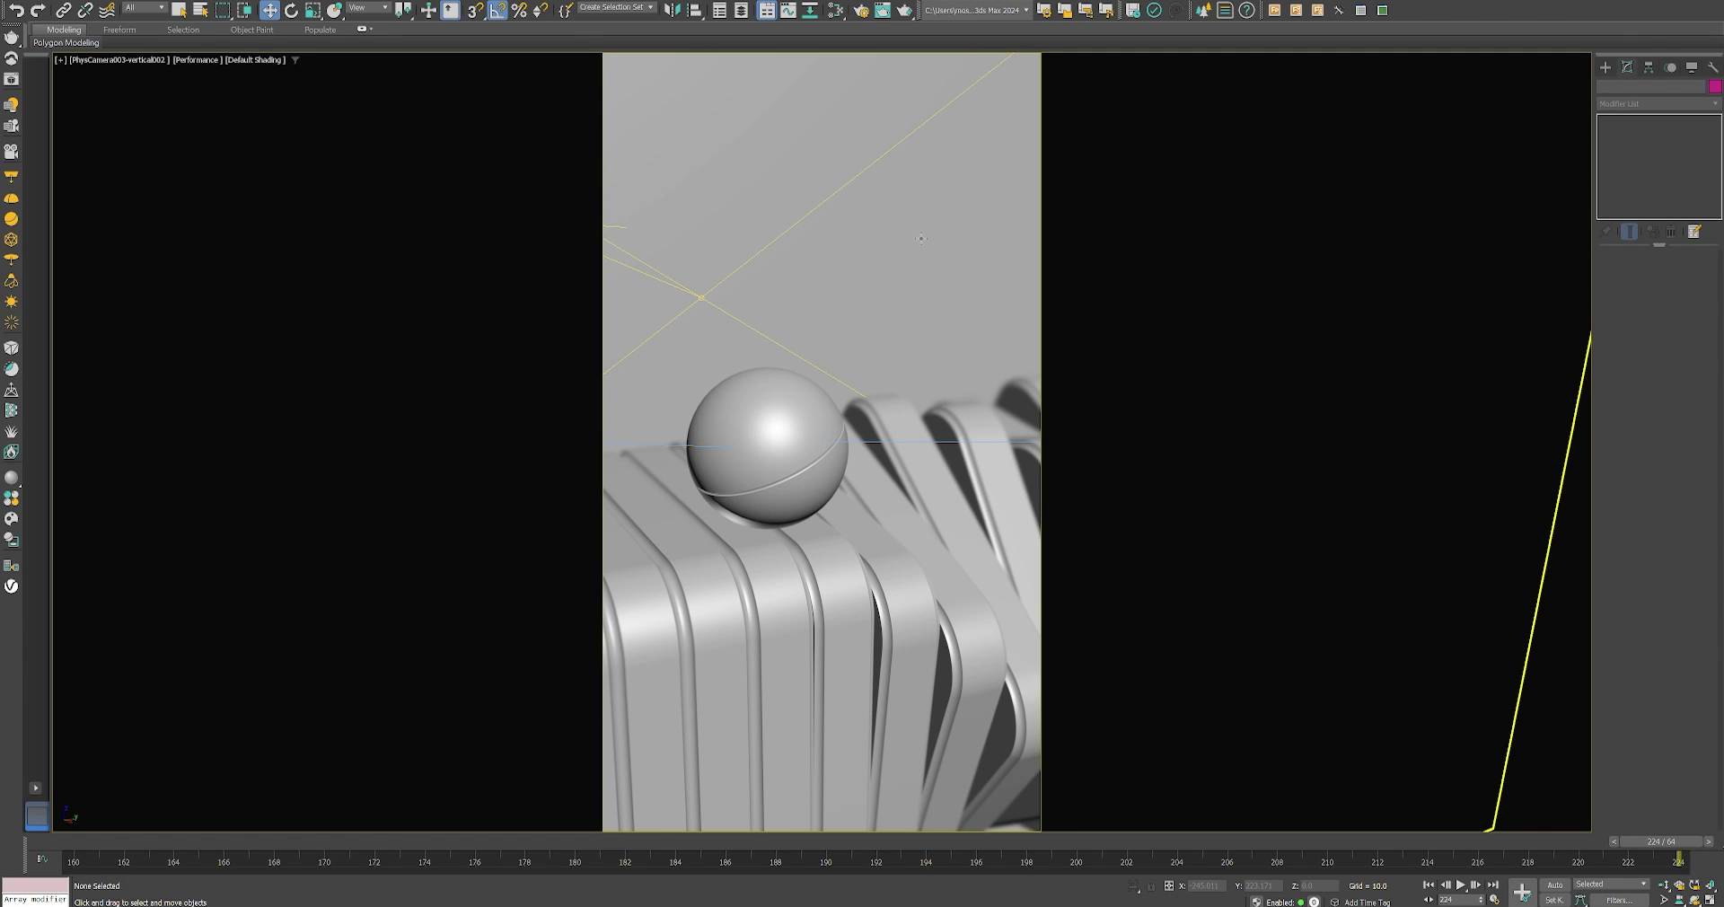
Select the background plane behind the sphere and restore the four-viewport layout.
left_click(951, 259)
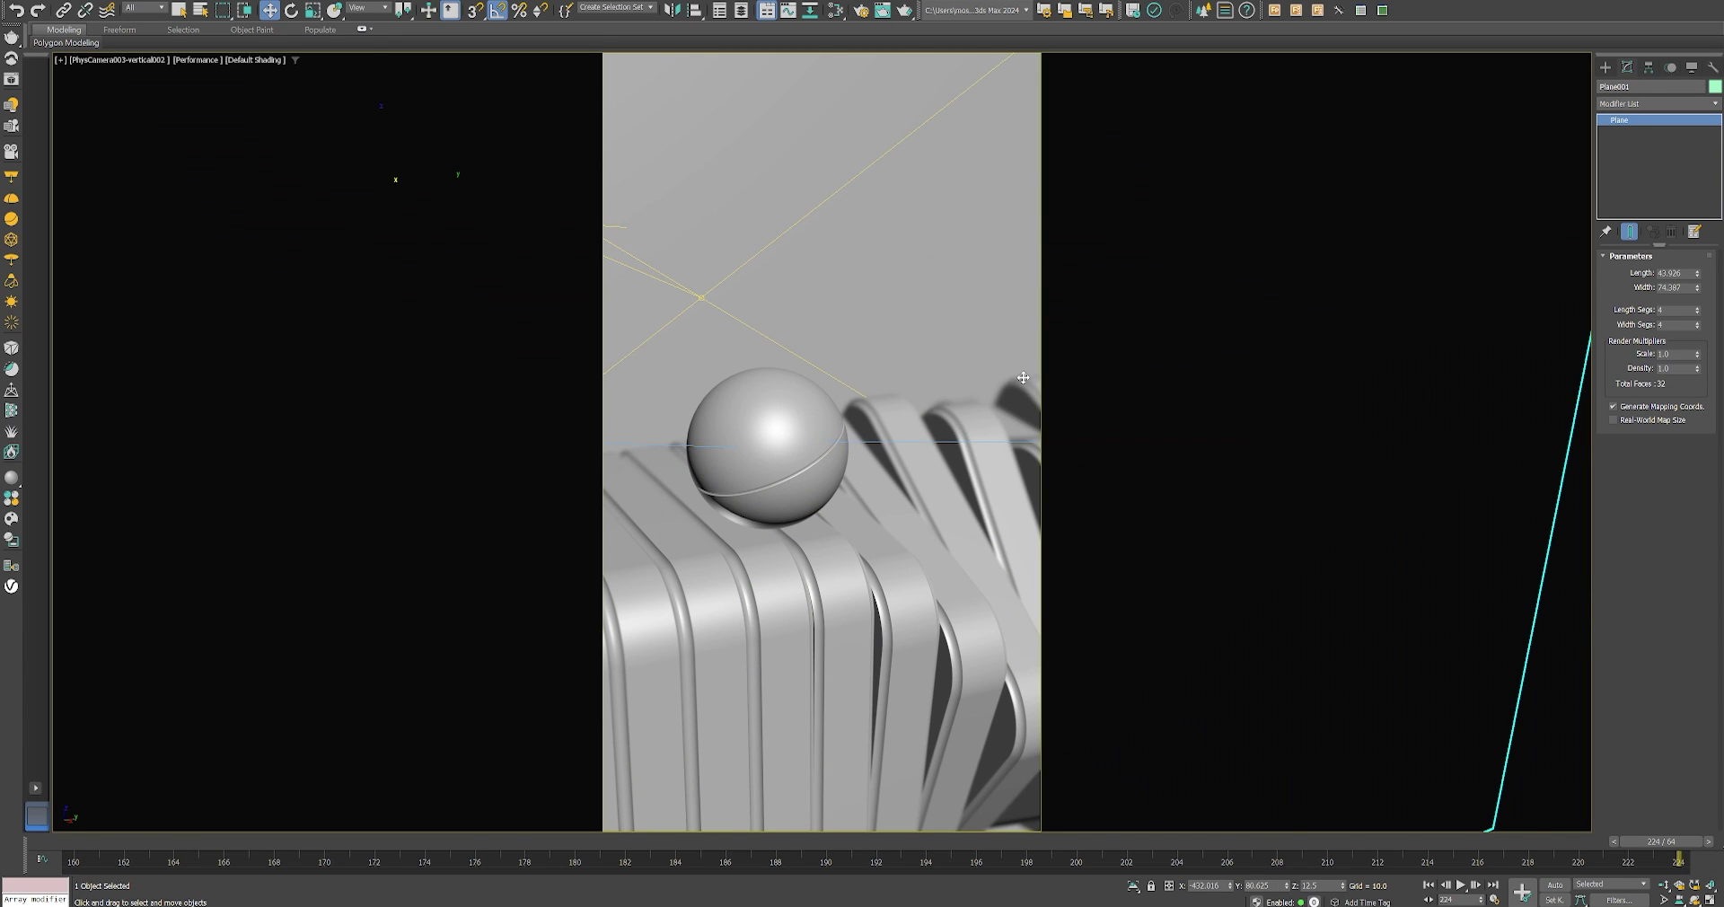
key("alt+w")
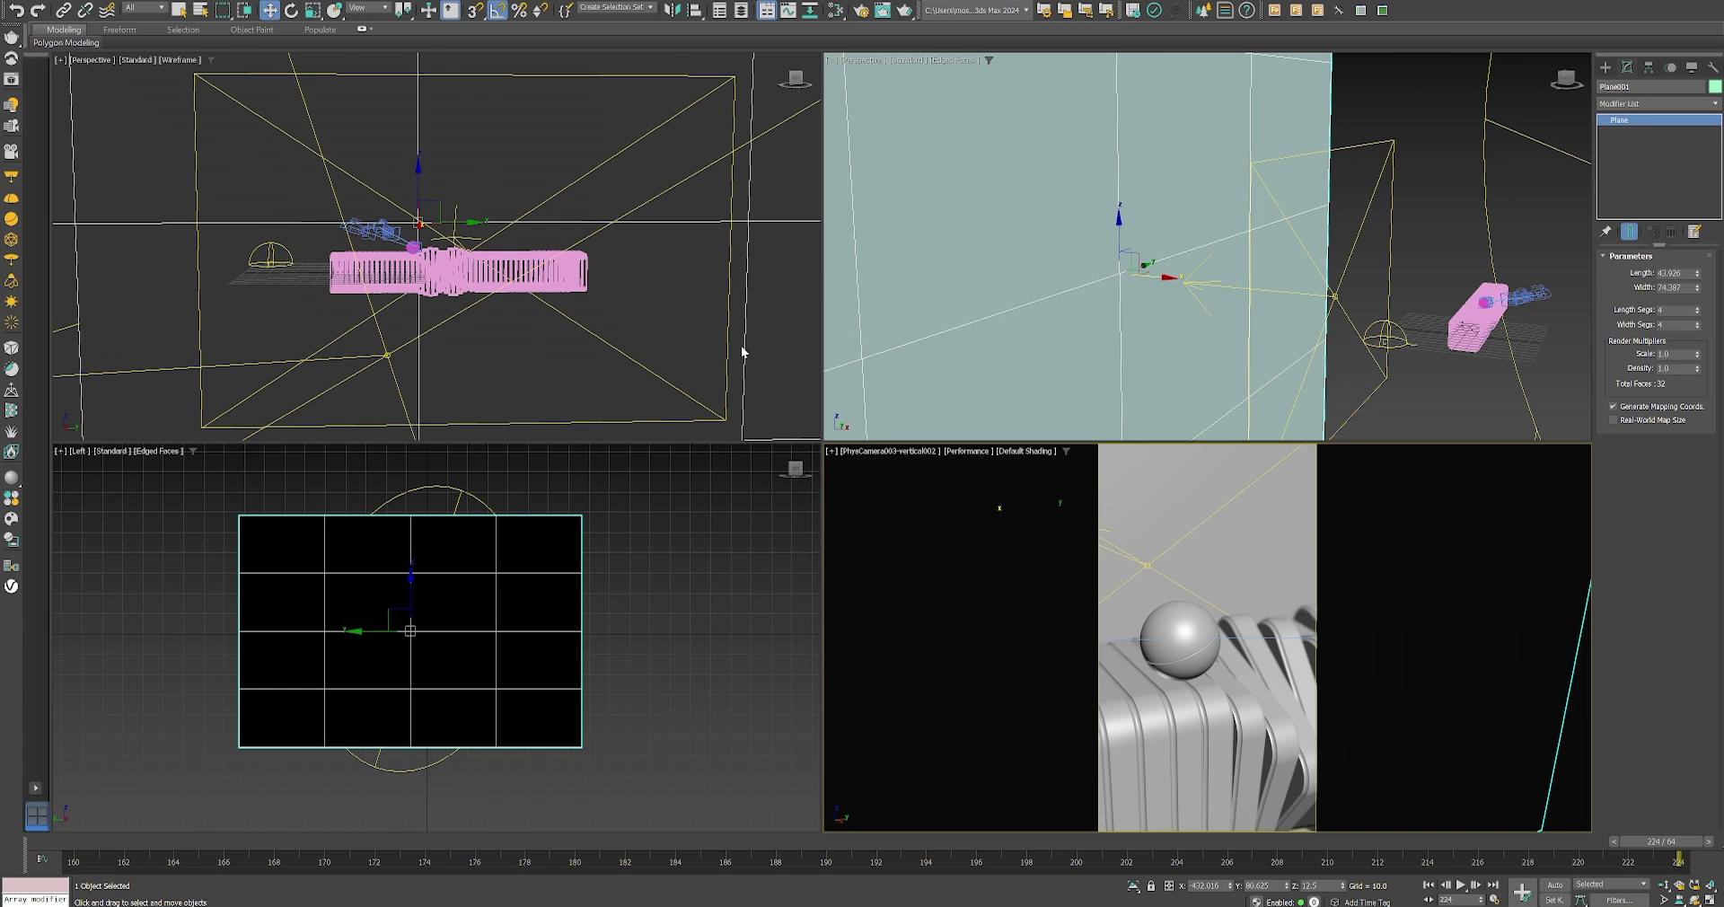
Open the V-Ray Frame Buffer beside the viewports and start an interactive render of the vertical camera view.
left_click(575, 2)
left_click(586, 7)
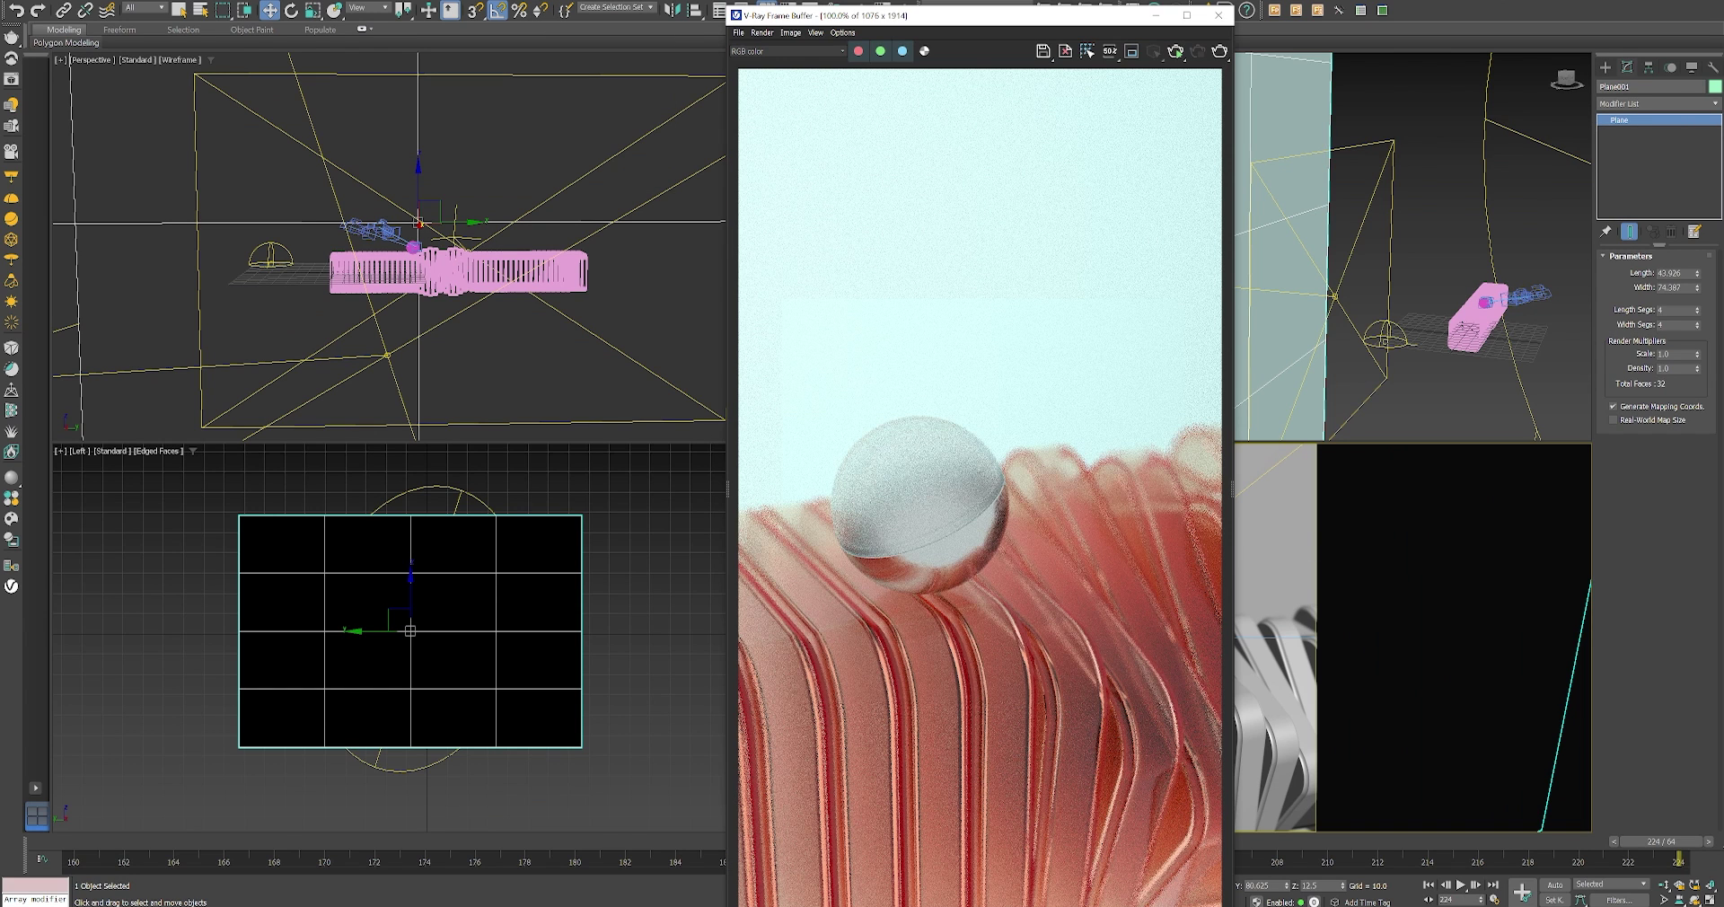
left_click_drag(1081, 27, 406, 5)
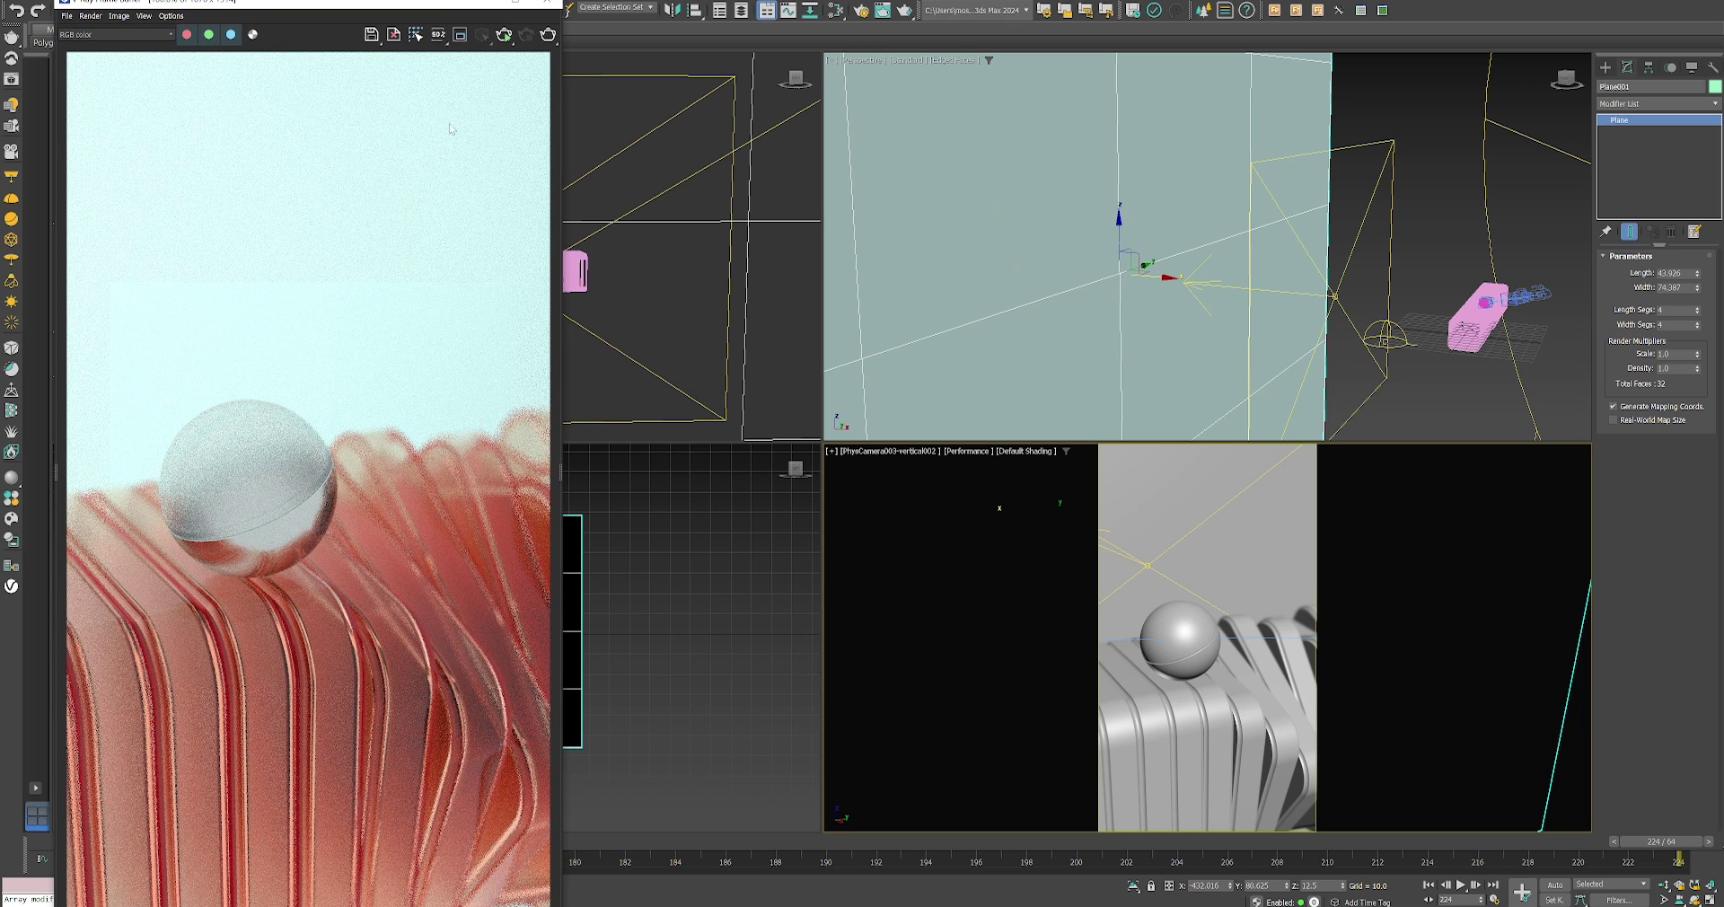
left_click(503, 36)
middle_click_drag(1294, 336, 1203, 296, "alt")
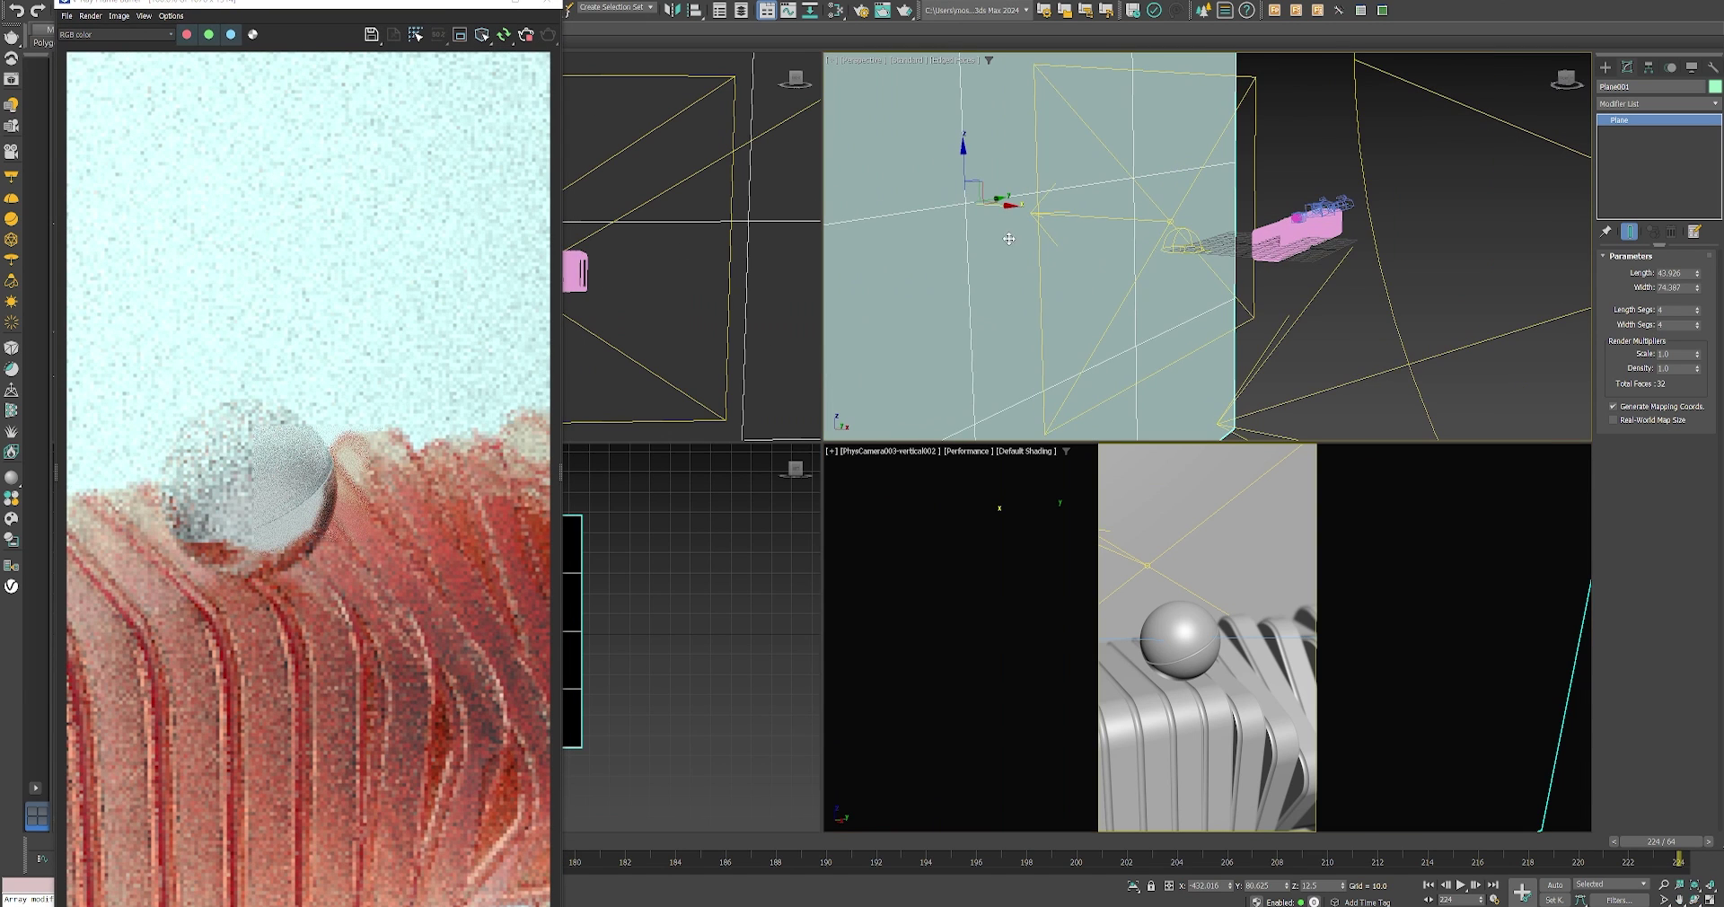
Turn off VRayLight001, VRayLight002 and VRayLight003 in the V-Ray Light Lister.
left_click(12, 105)
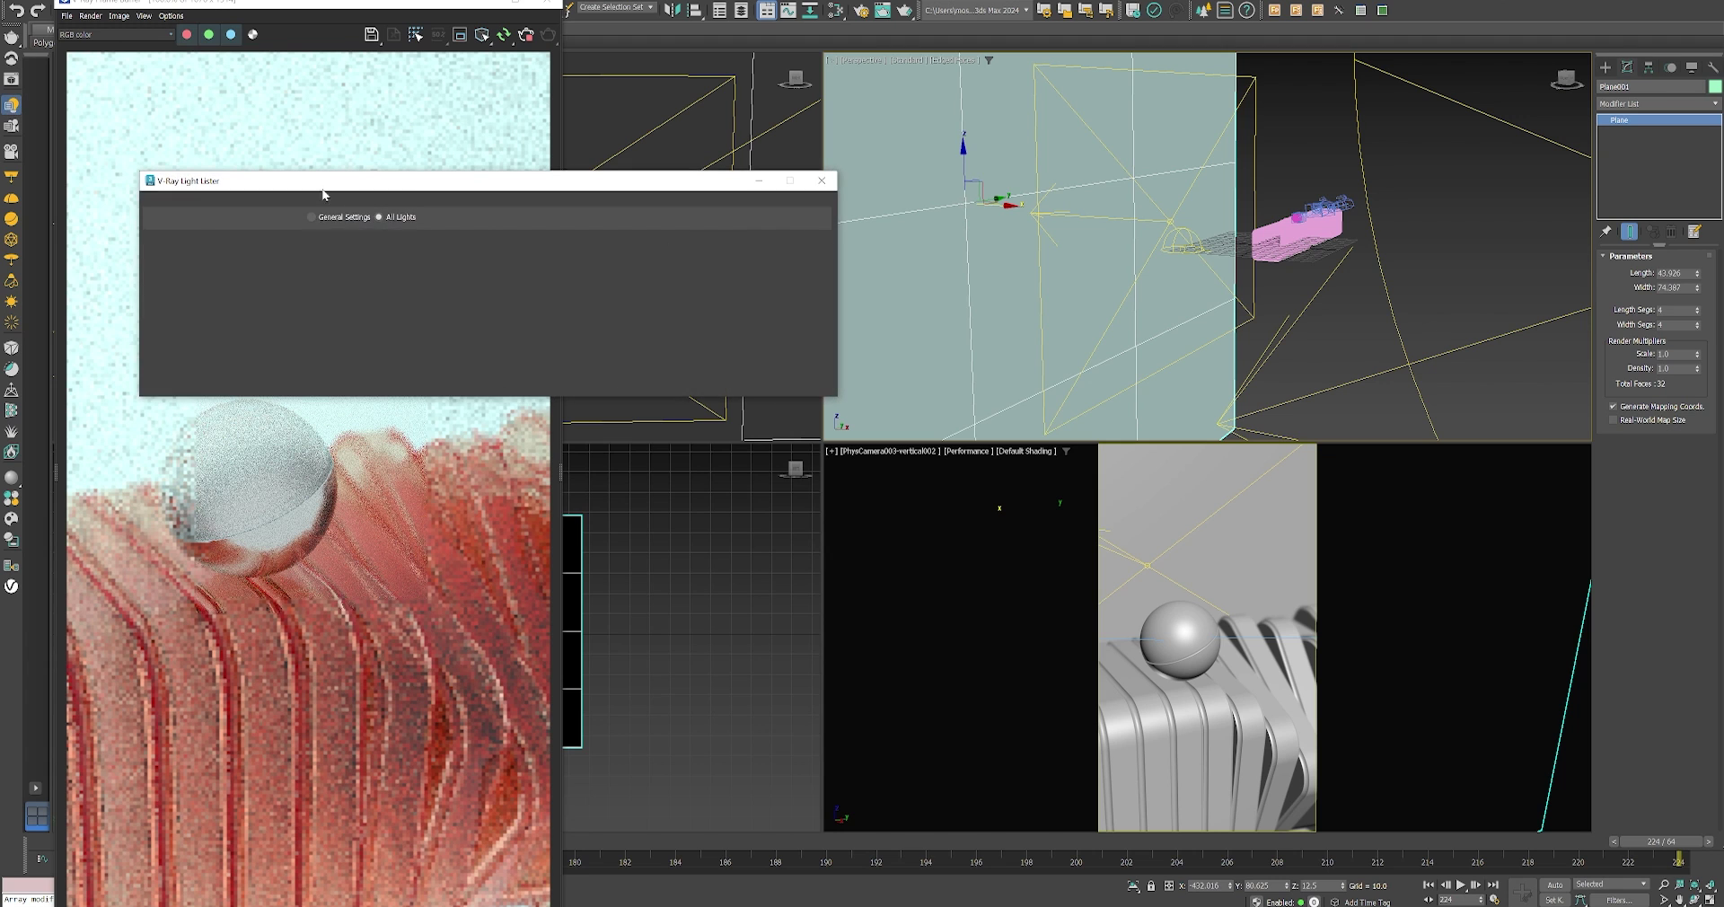
left_click(165, 306)
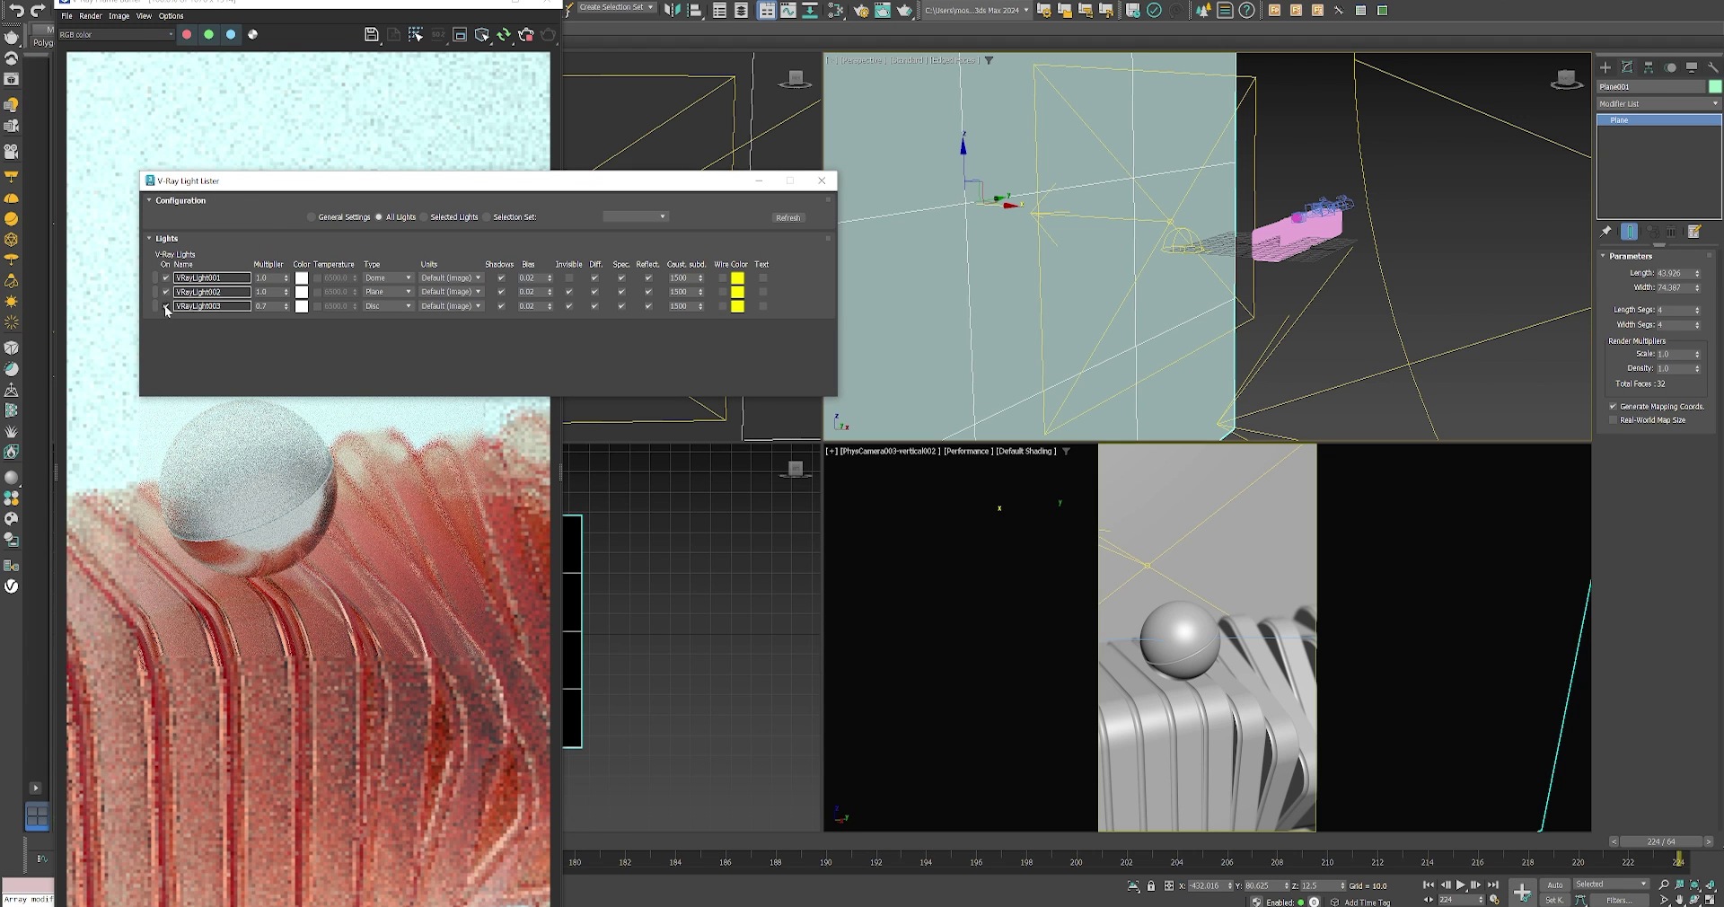
left_click(166, 292)
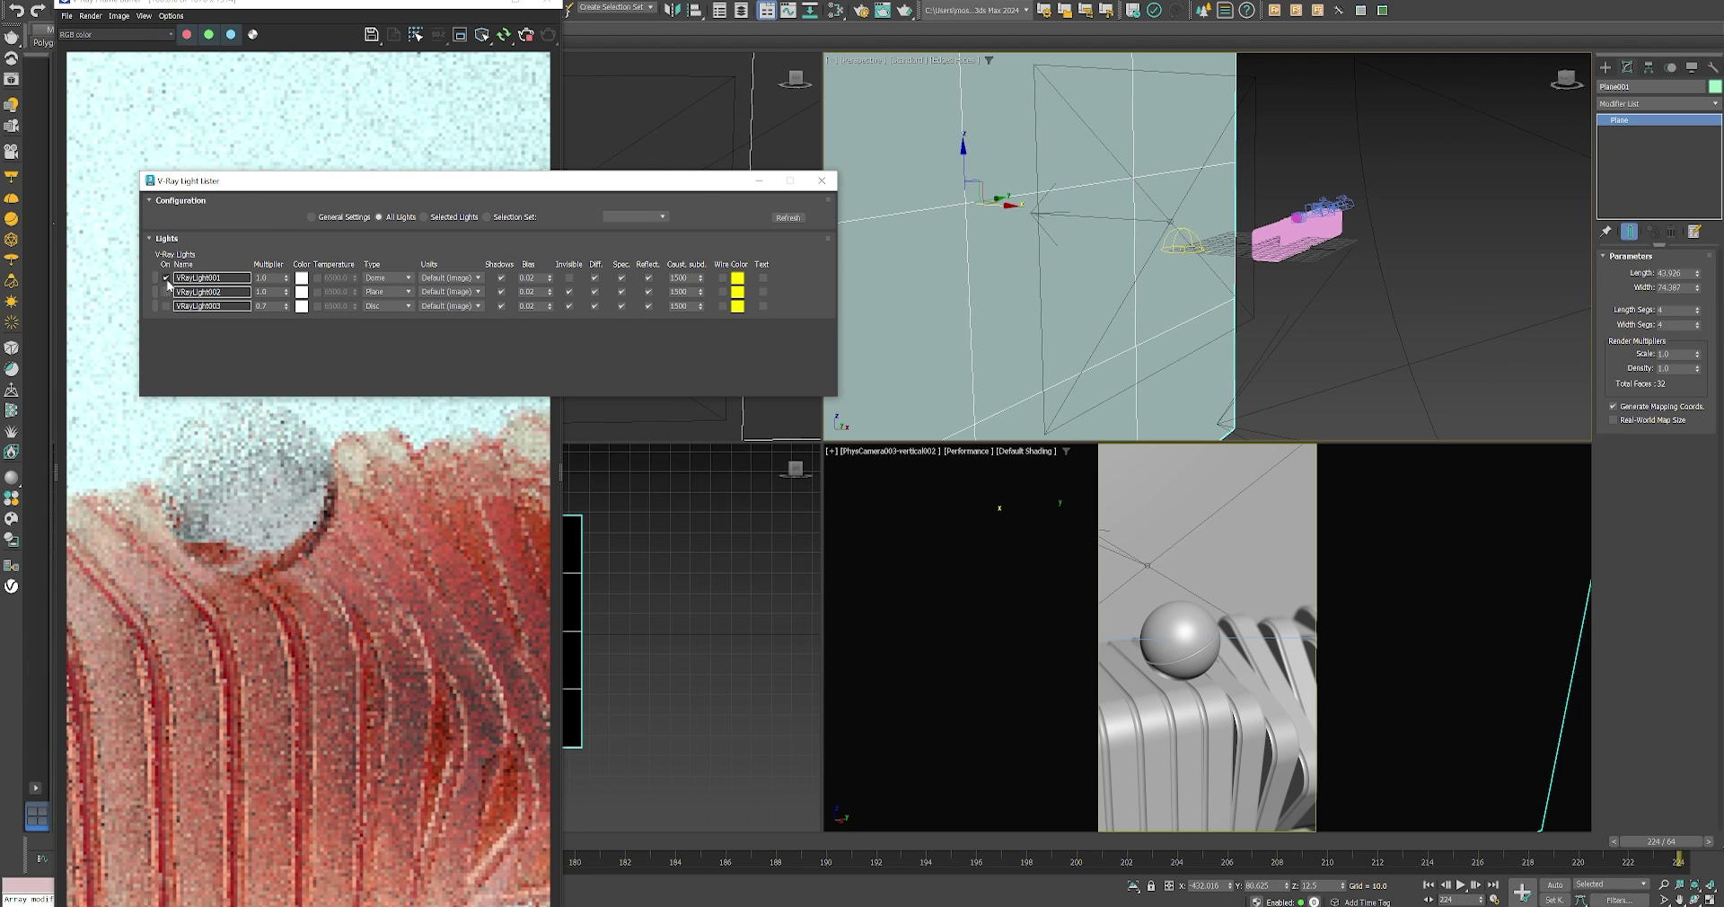
left_click(165, 278)
left_click_drag(341, 181, 607, 218)
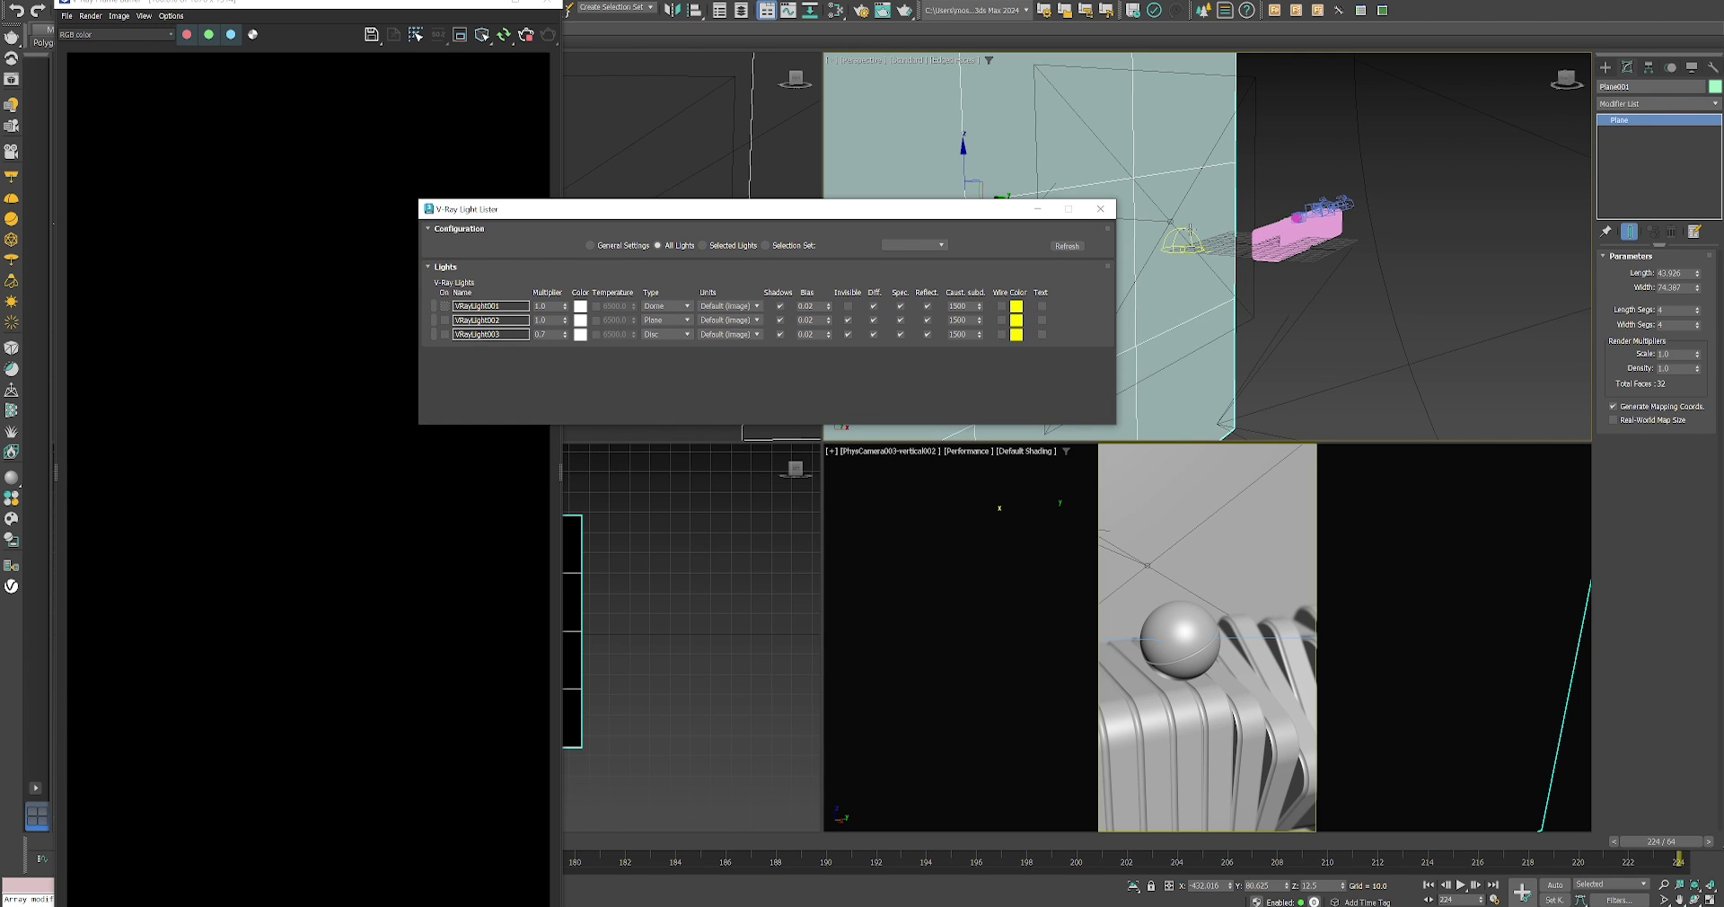
Turn the dome light back on, close the Light Lister and open the dome light's multiplier for editing.
left_click(1189, 232)
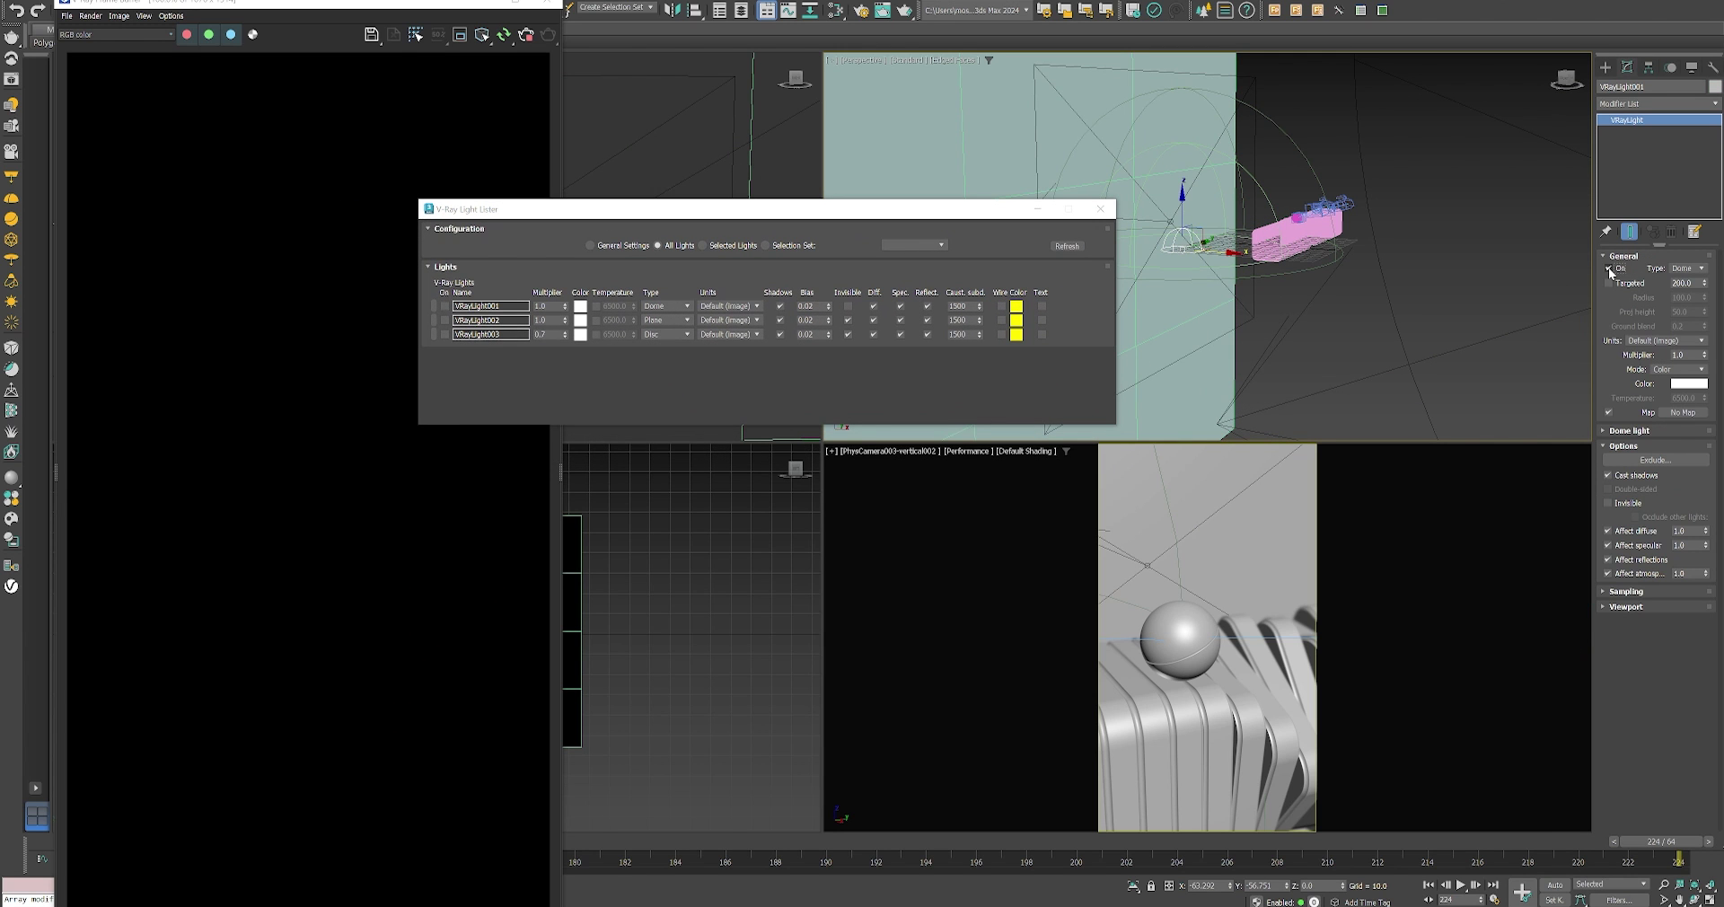
left_click(1100, 209)
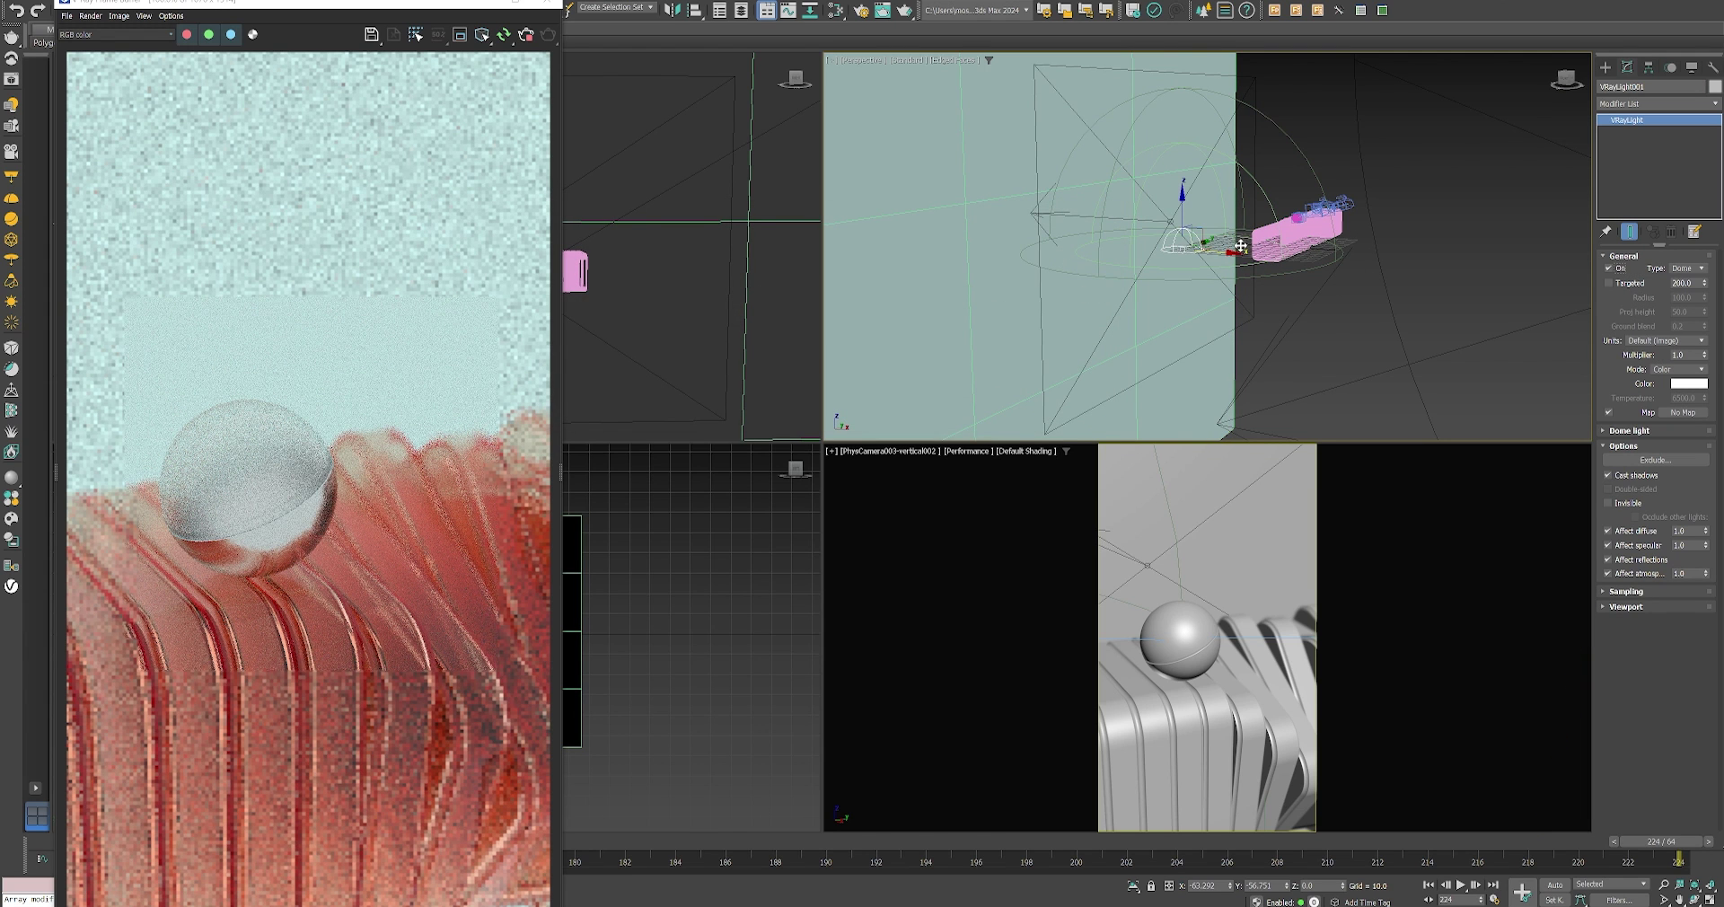
double_click(1678, 354)
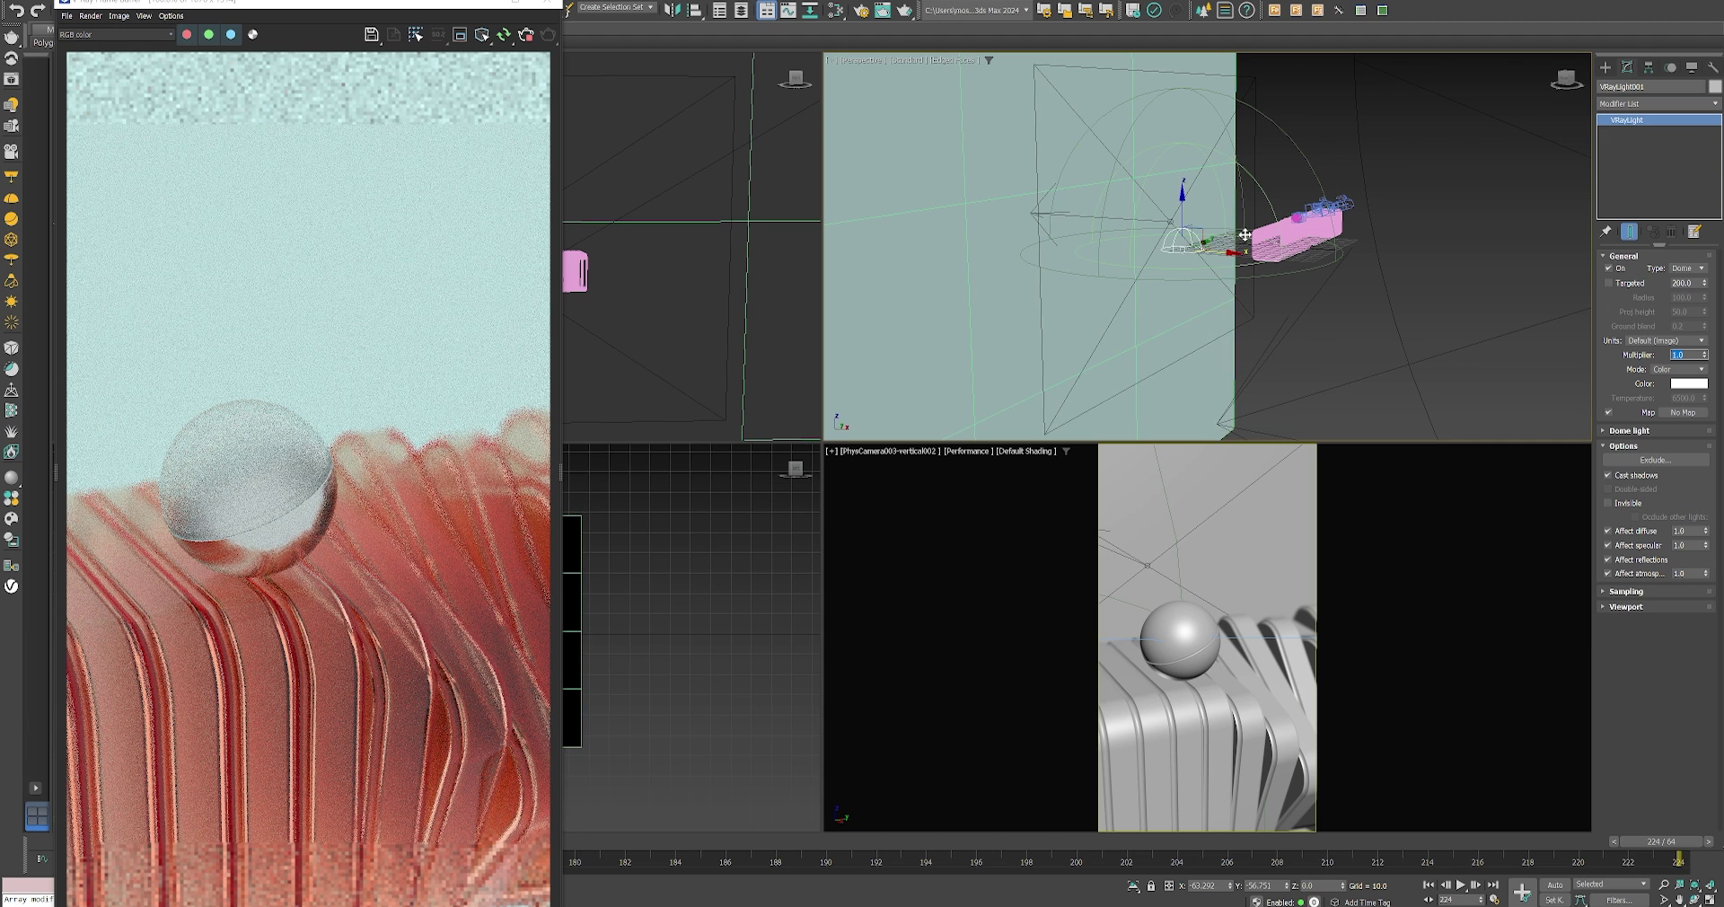
Select the large disc light in front of the plates, turn it on and open its multiplier for editing.
middle_click_drag(1245, 235, 1315, 296, "alt")
left_click(1272, 335)
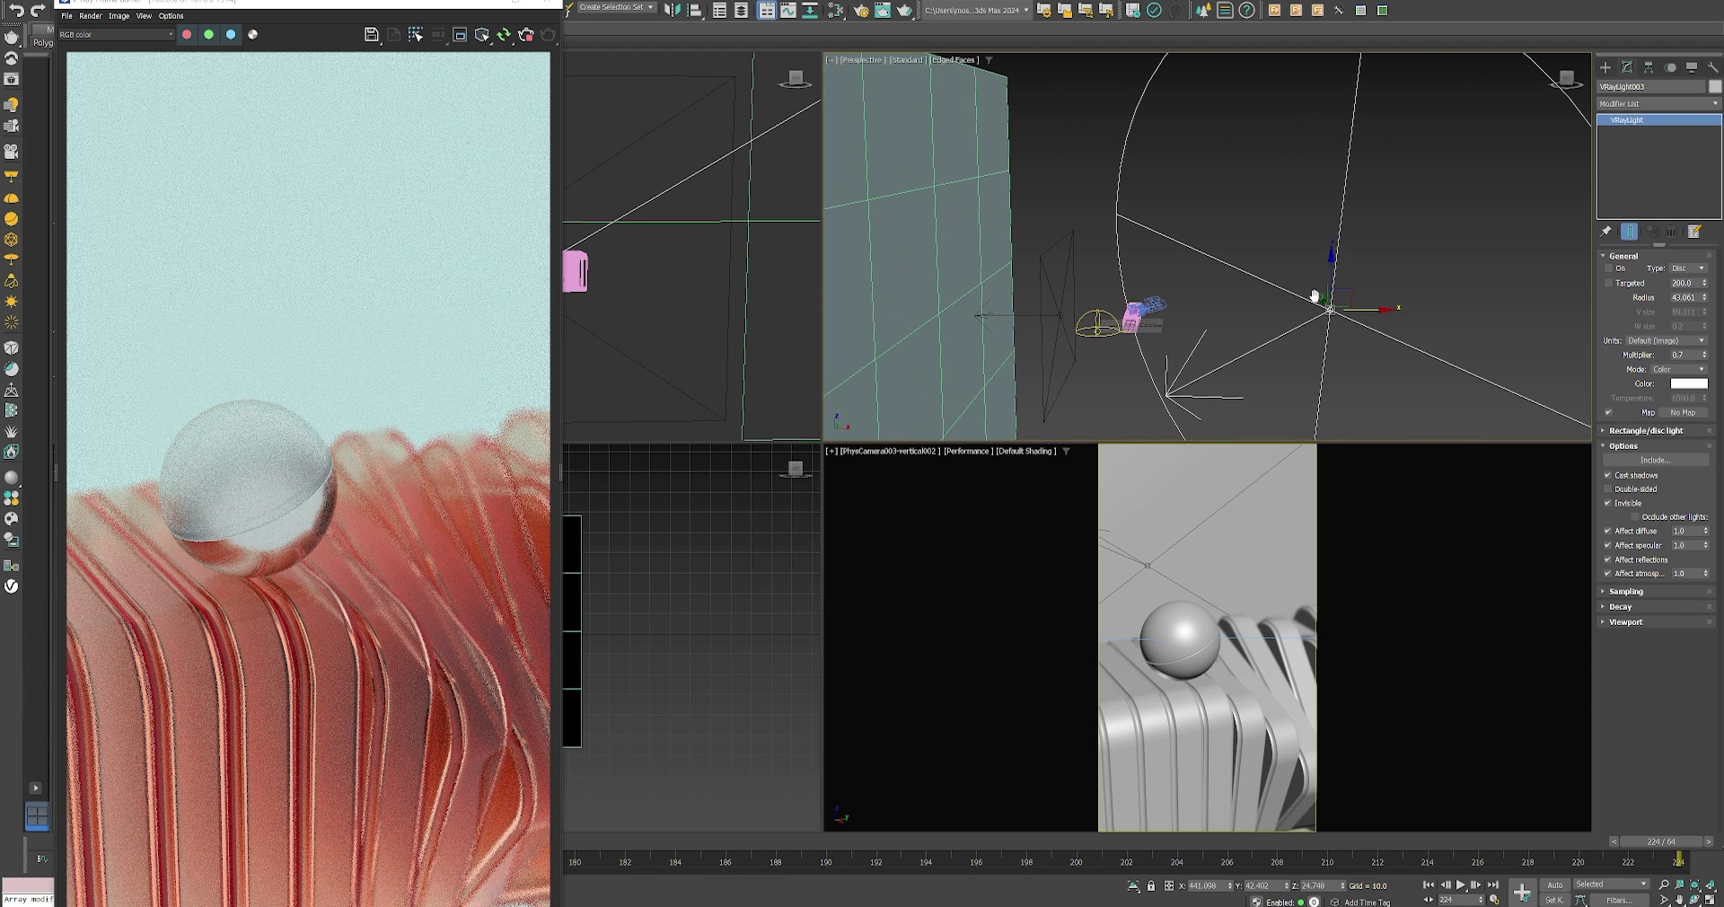
left_click(1609, 268)
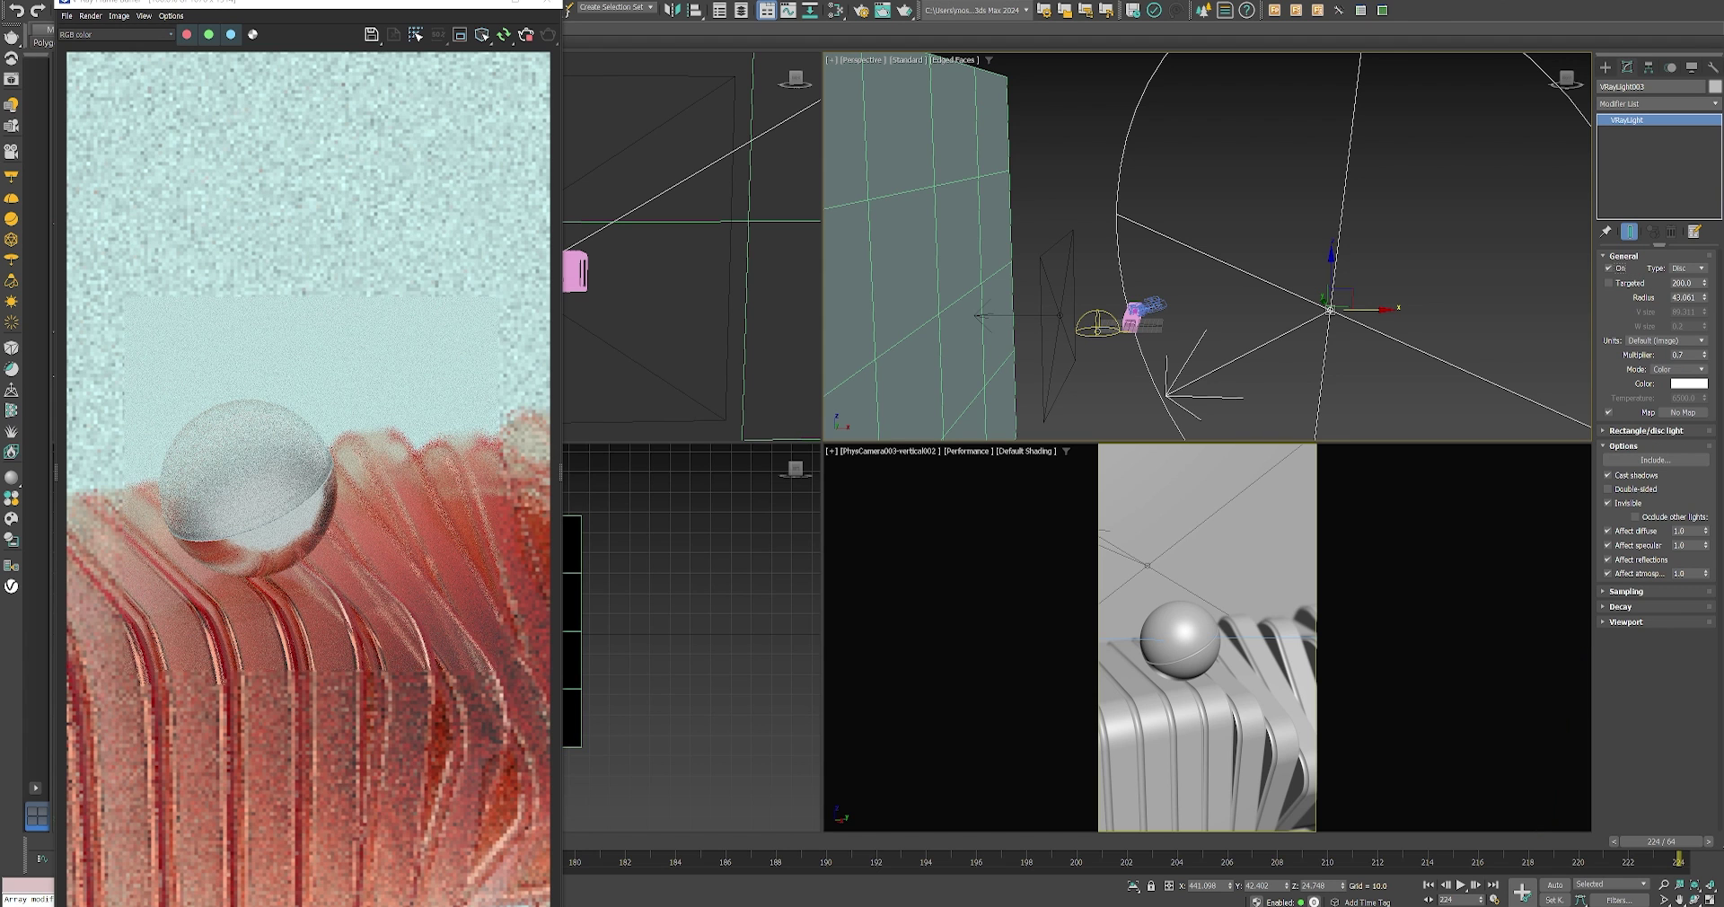
left_click_drag(1694, 355, 1654, 357)
Select the background plane and examine how the lights are placed between it and the plates.
middle_click_drag(1275, 322, 1374, 345, "alt")
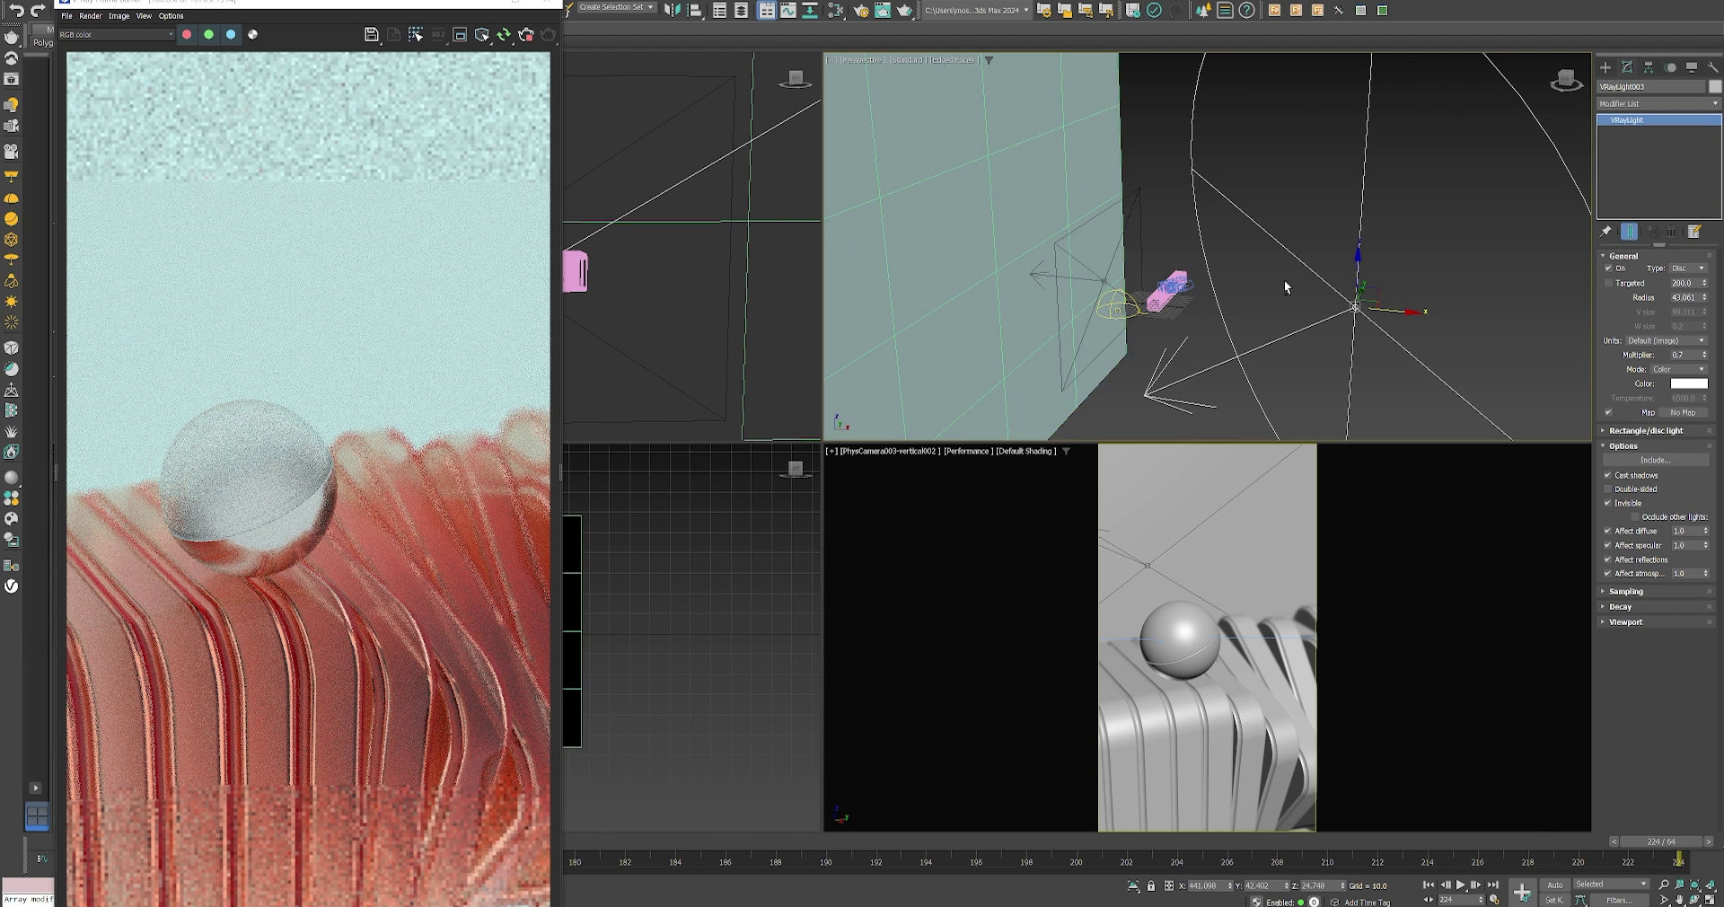
middle_click_drag(1284, 279, 1077, 296, "alt")
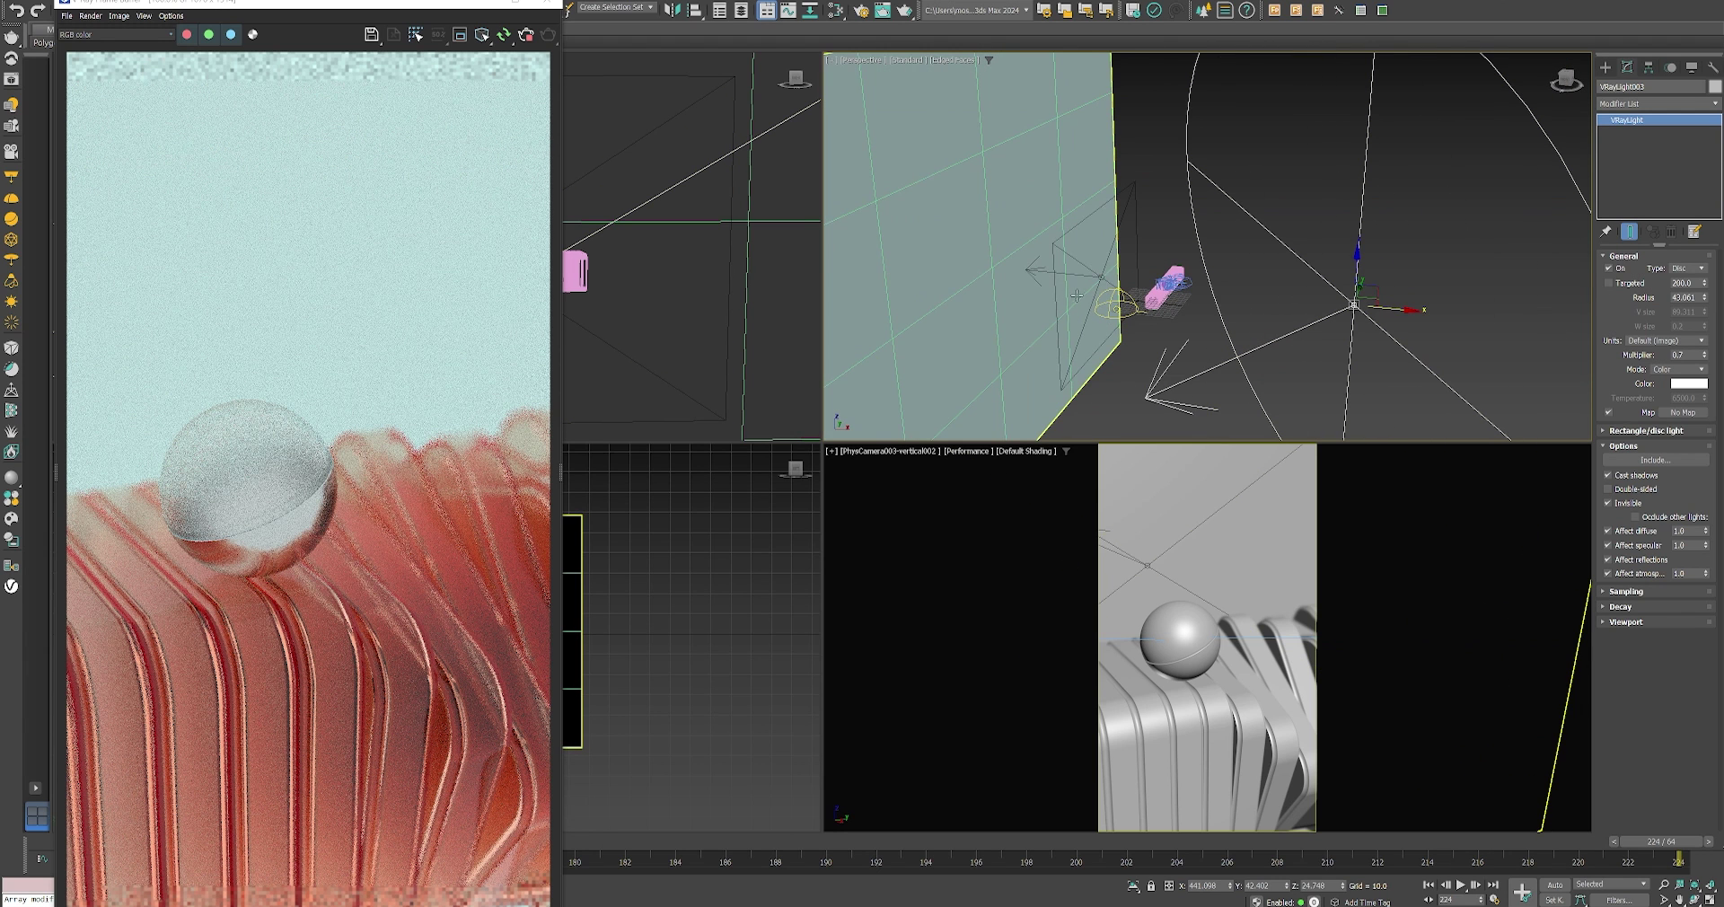
left_click(1056, 244)
left_click(1015, 265)
middle_click_drag(1015, 265, 911, 207)
scroll(1035, 302, "down", 3)
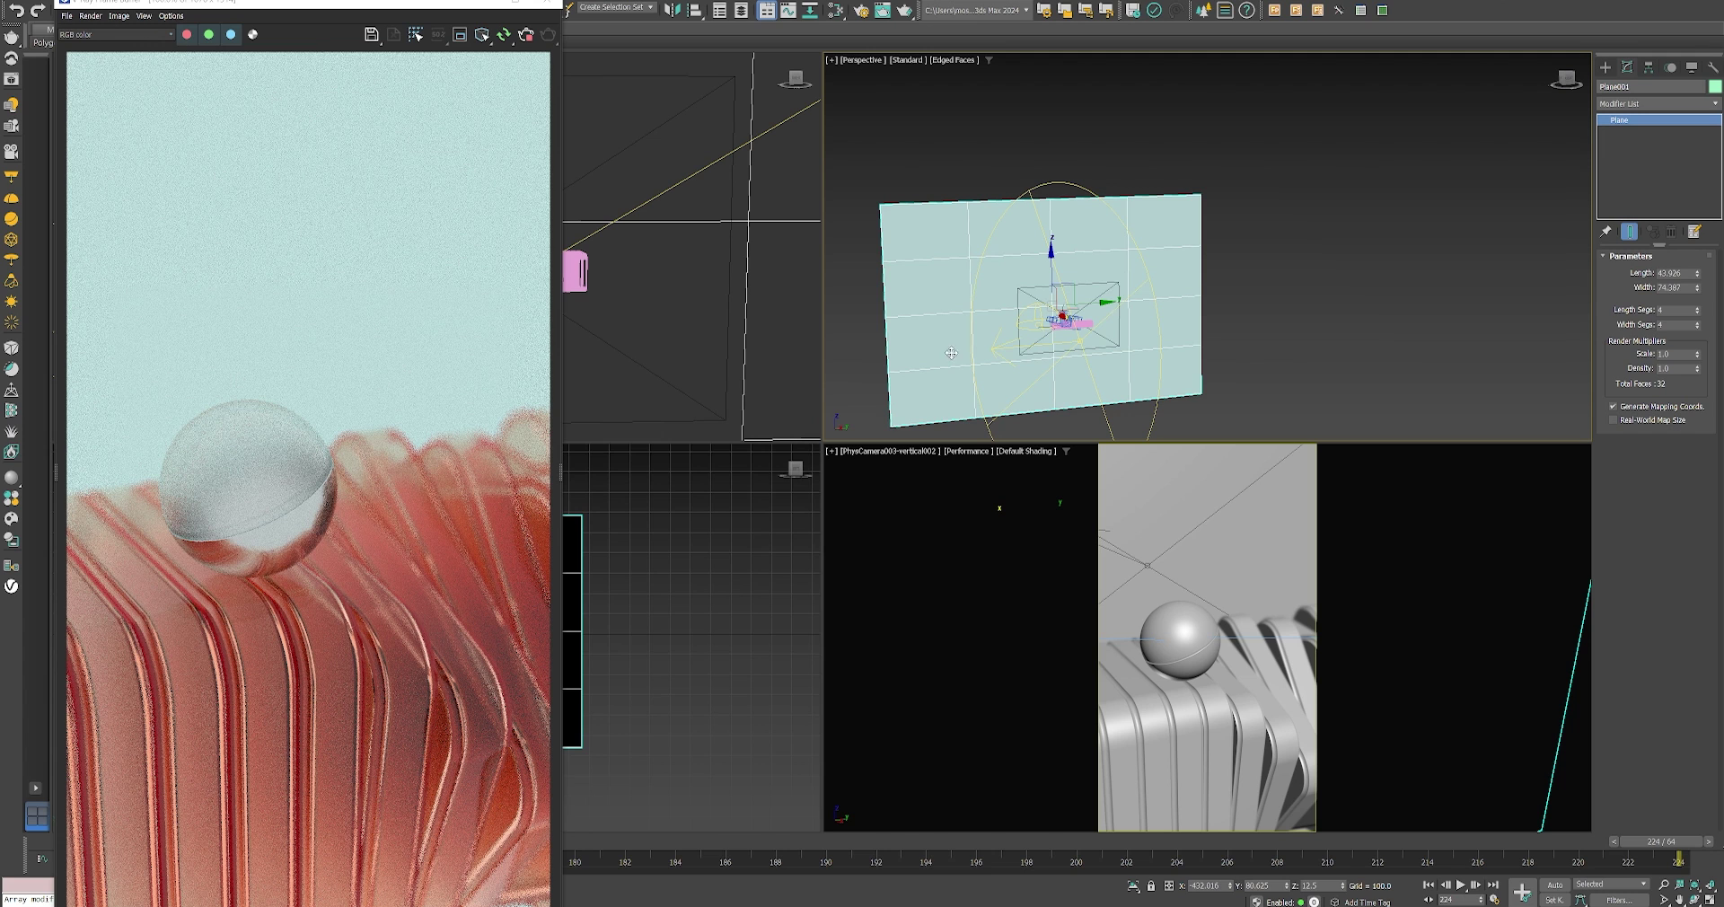
middle_click_drag(951, 353, 1063, 338, "alt")
scroll(1073, 335, "up", 4)
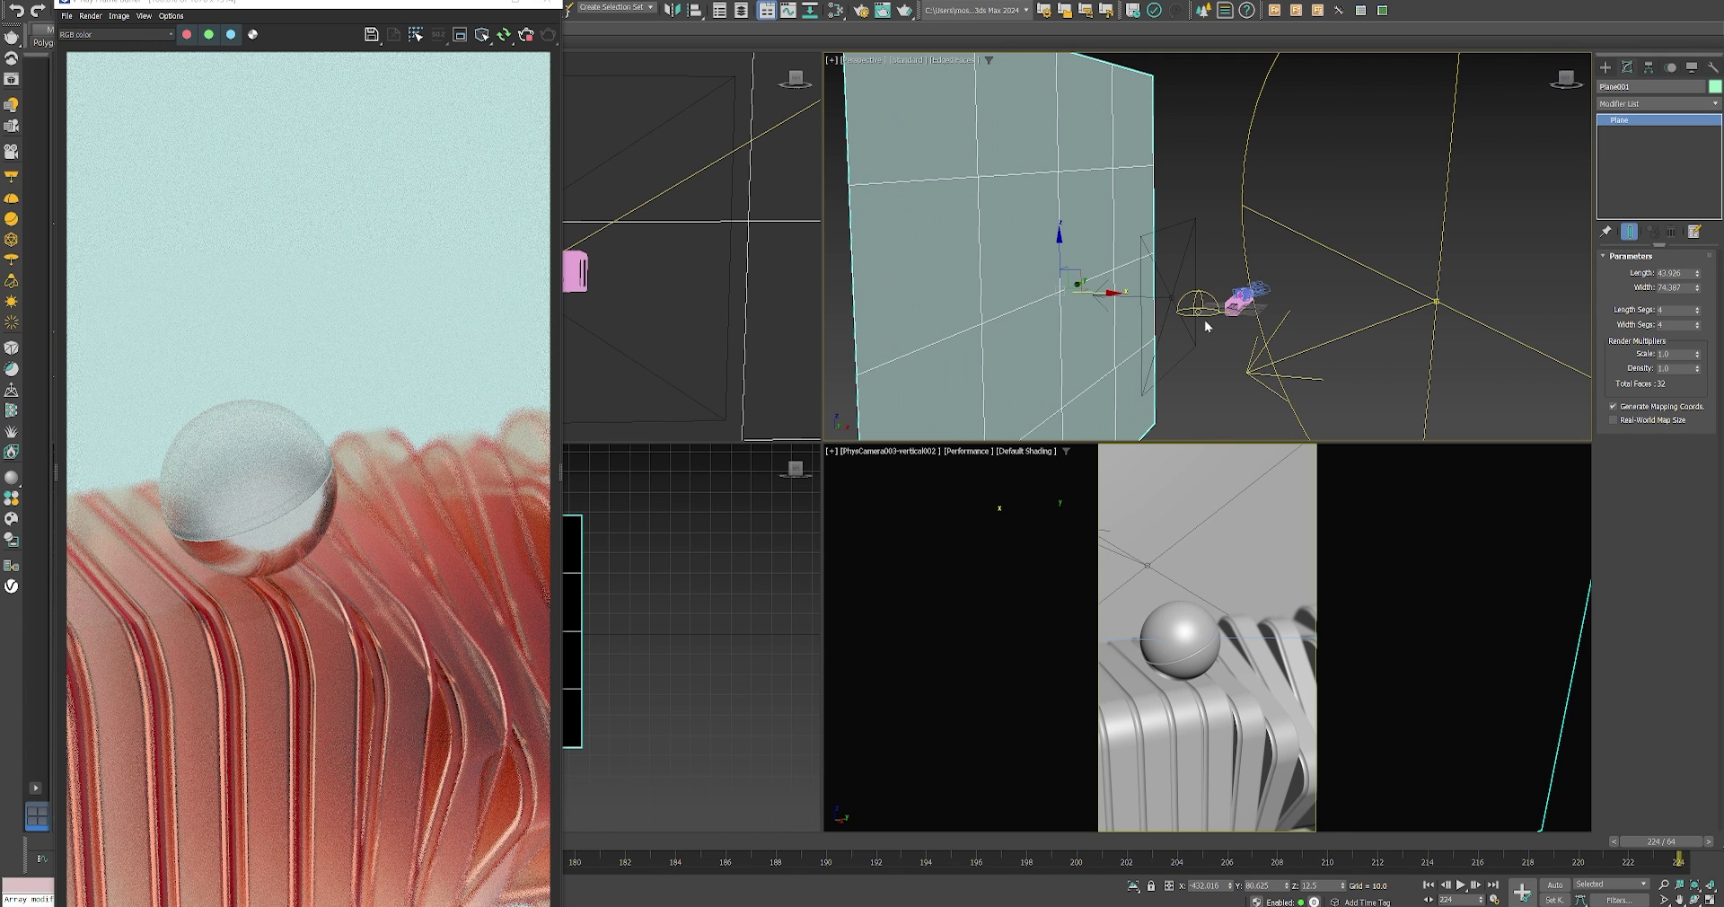
Turn on the rectangular plane light facing the background, toggling it once to compare the interactive render.
left_click(1165, 284)
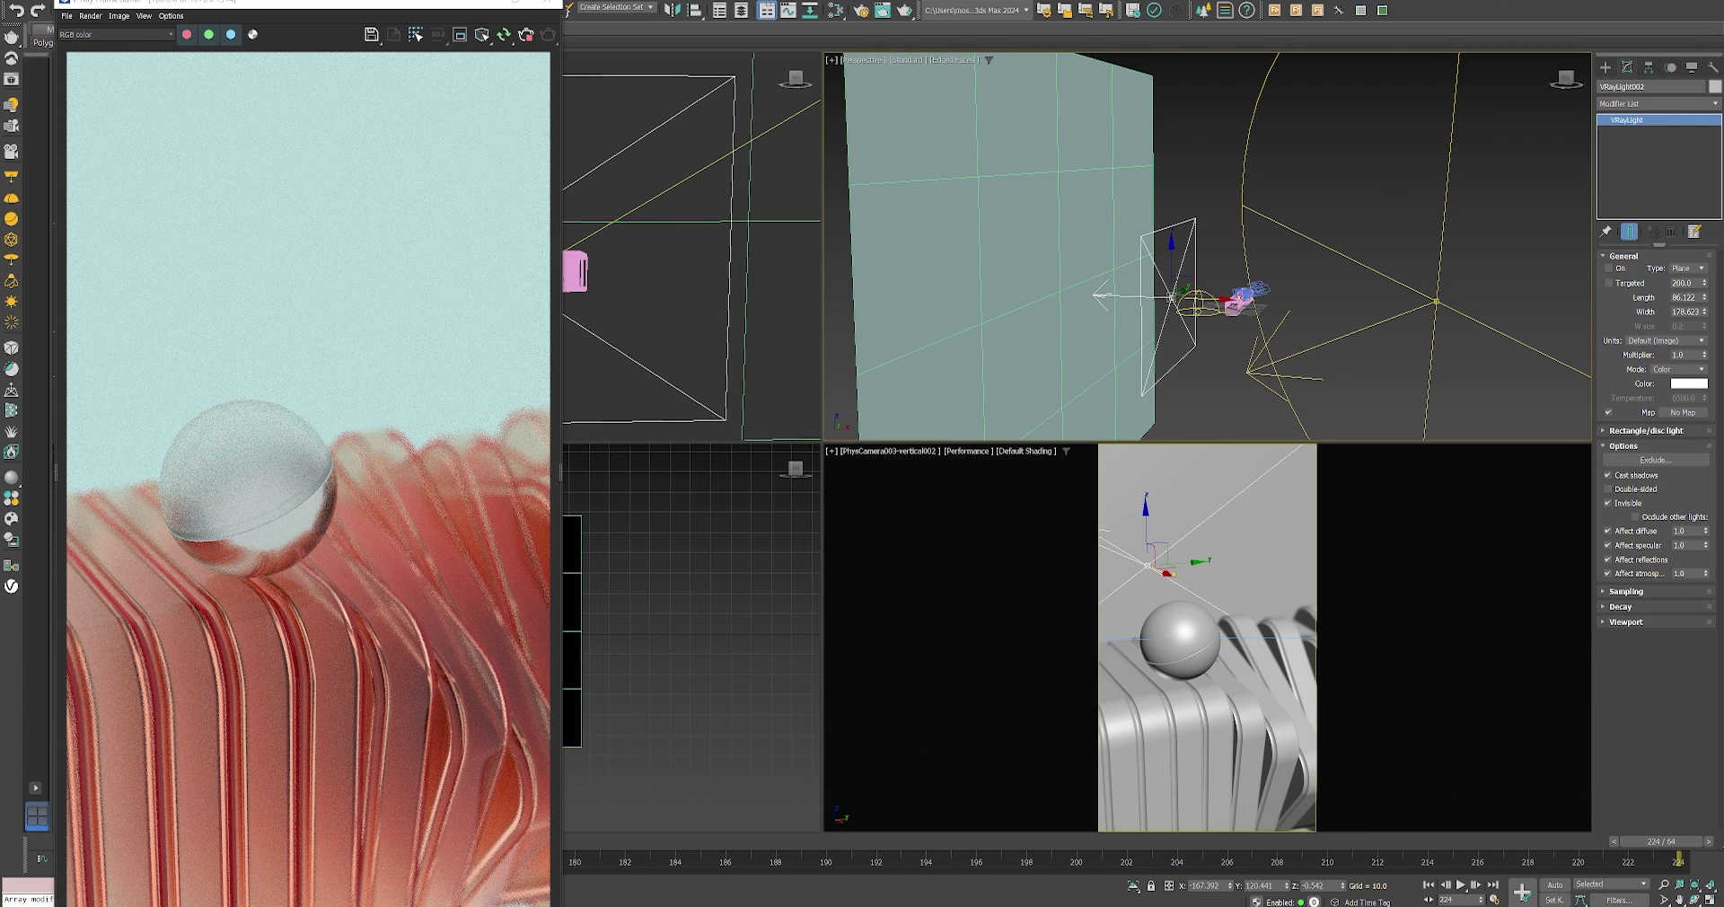
left_click(1609, 268)
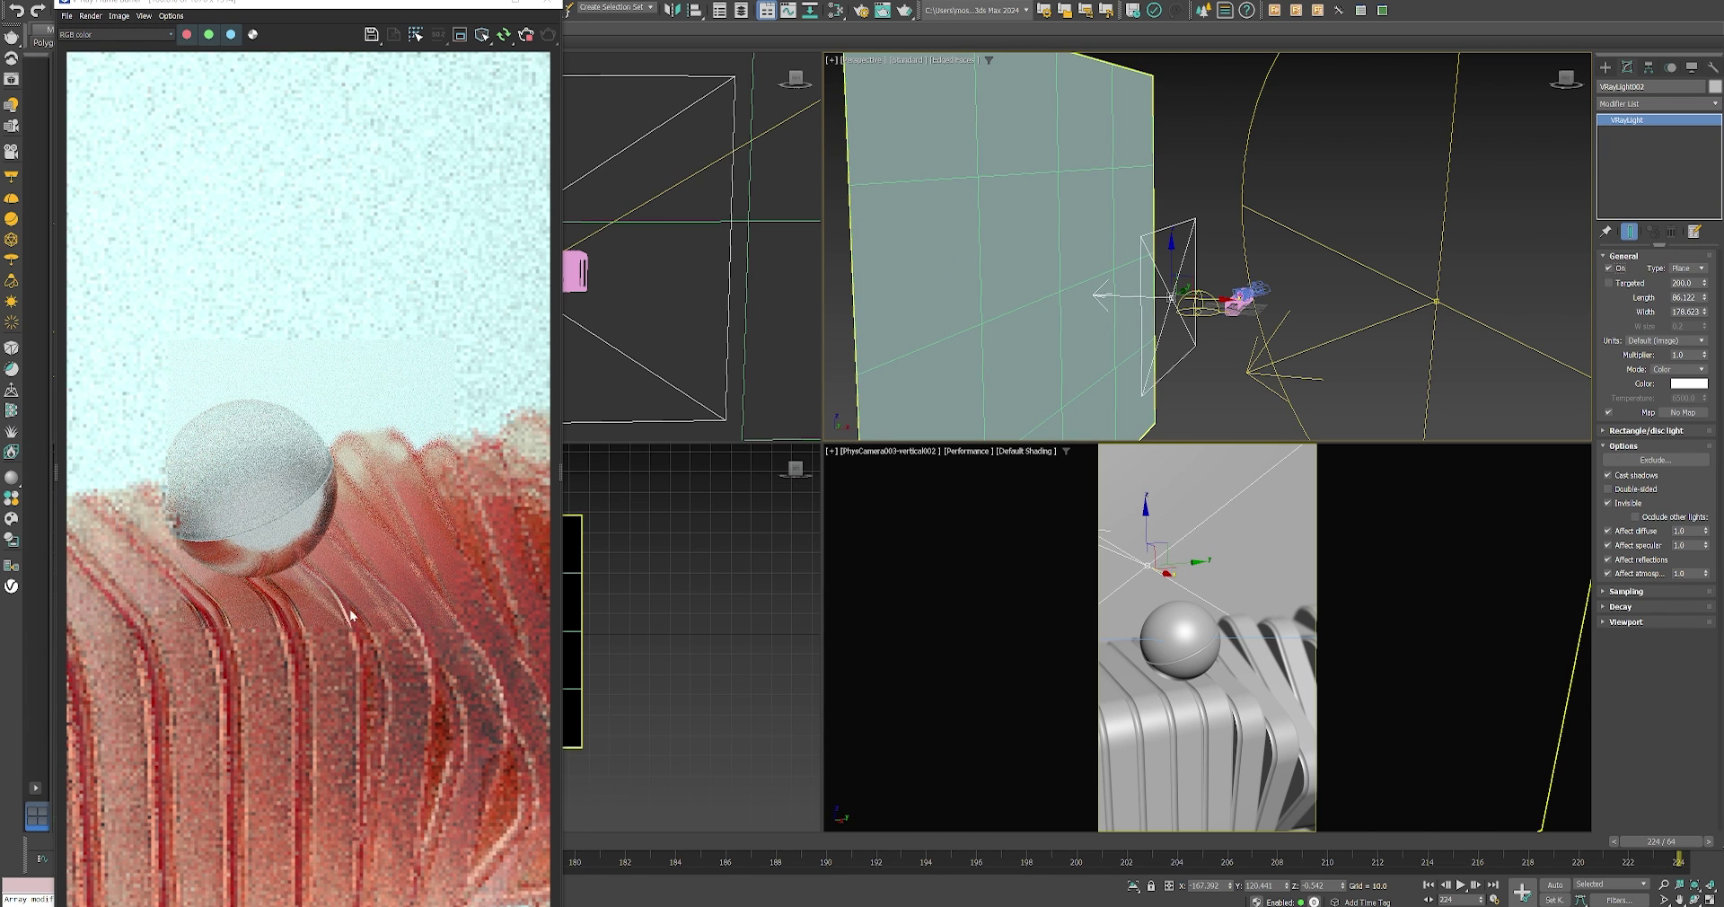
left_click(1609, 268)
left_click(1609, 269)
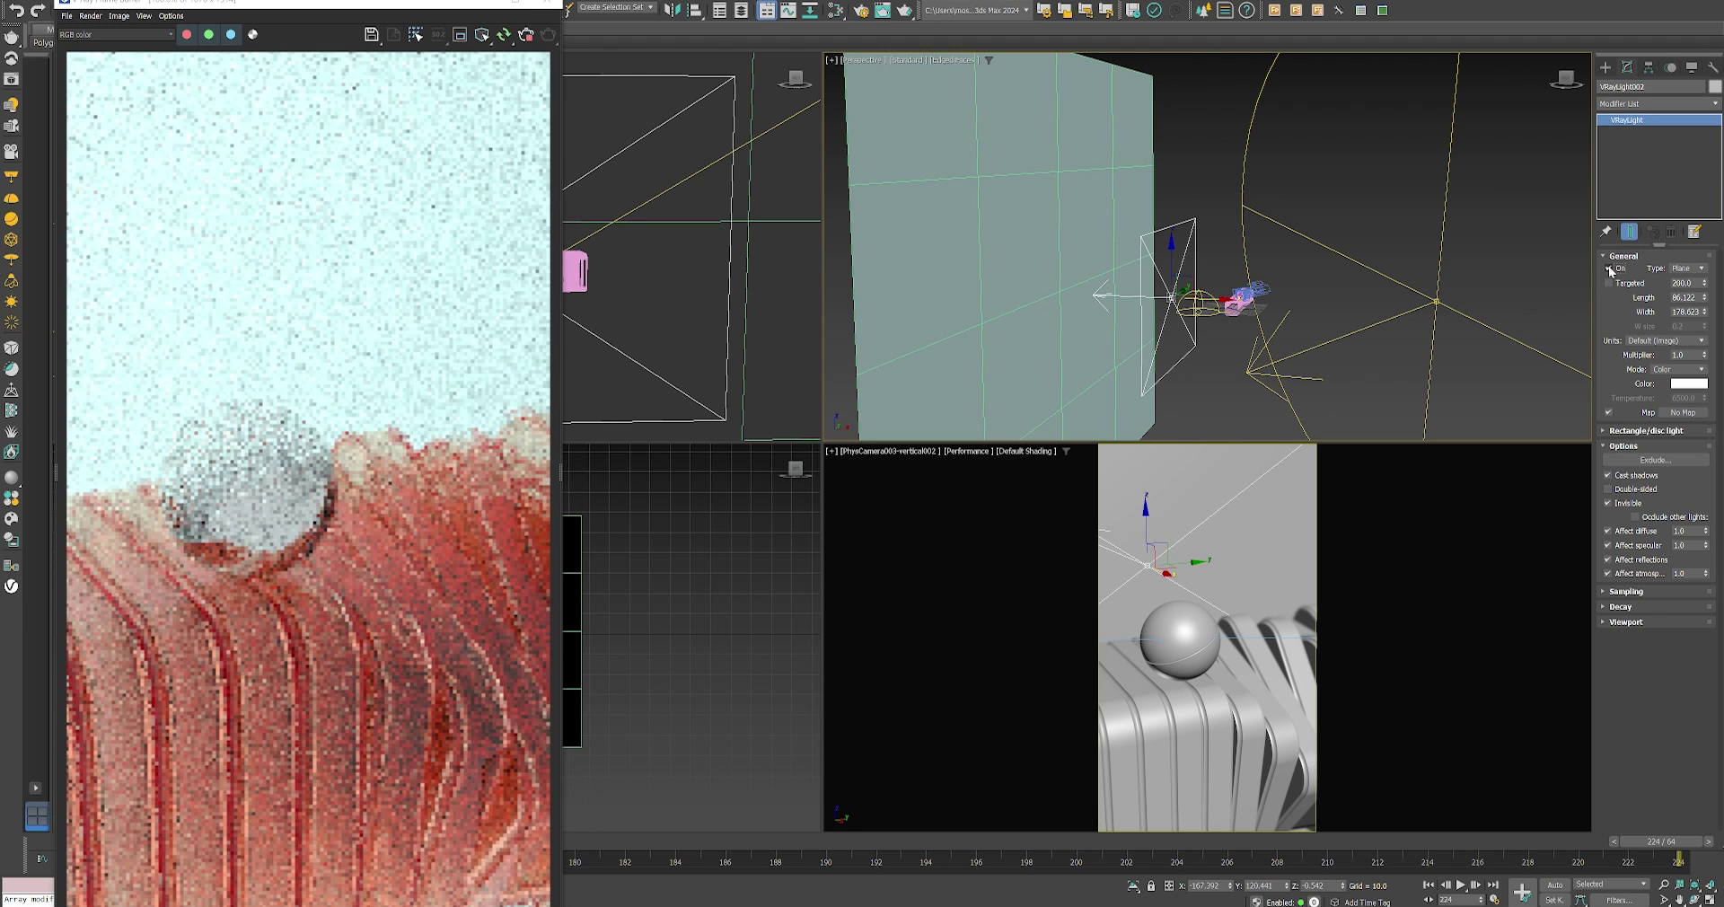
middle_click_drag(1199, 266, 1401, 270, "alt")
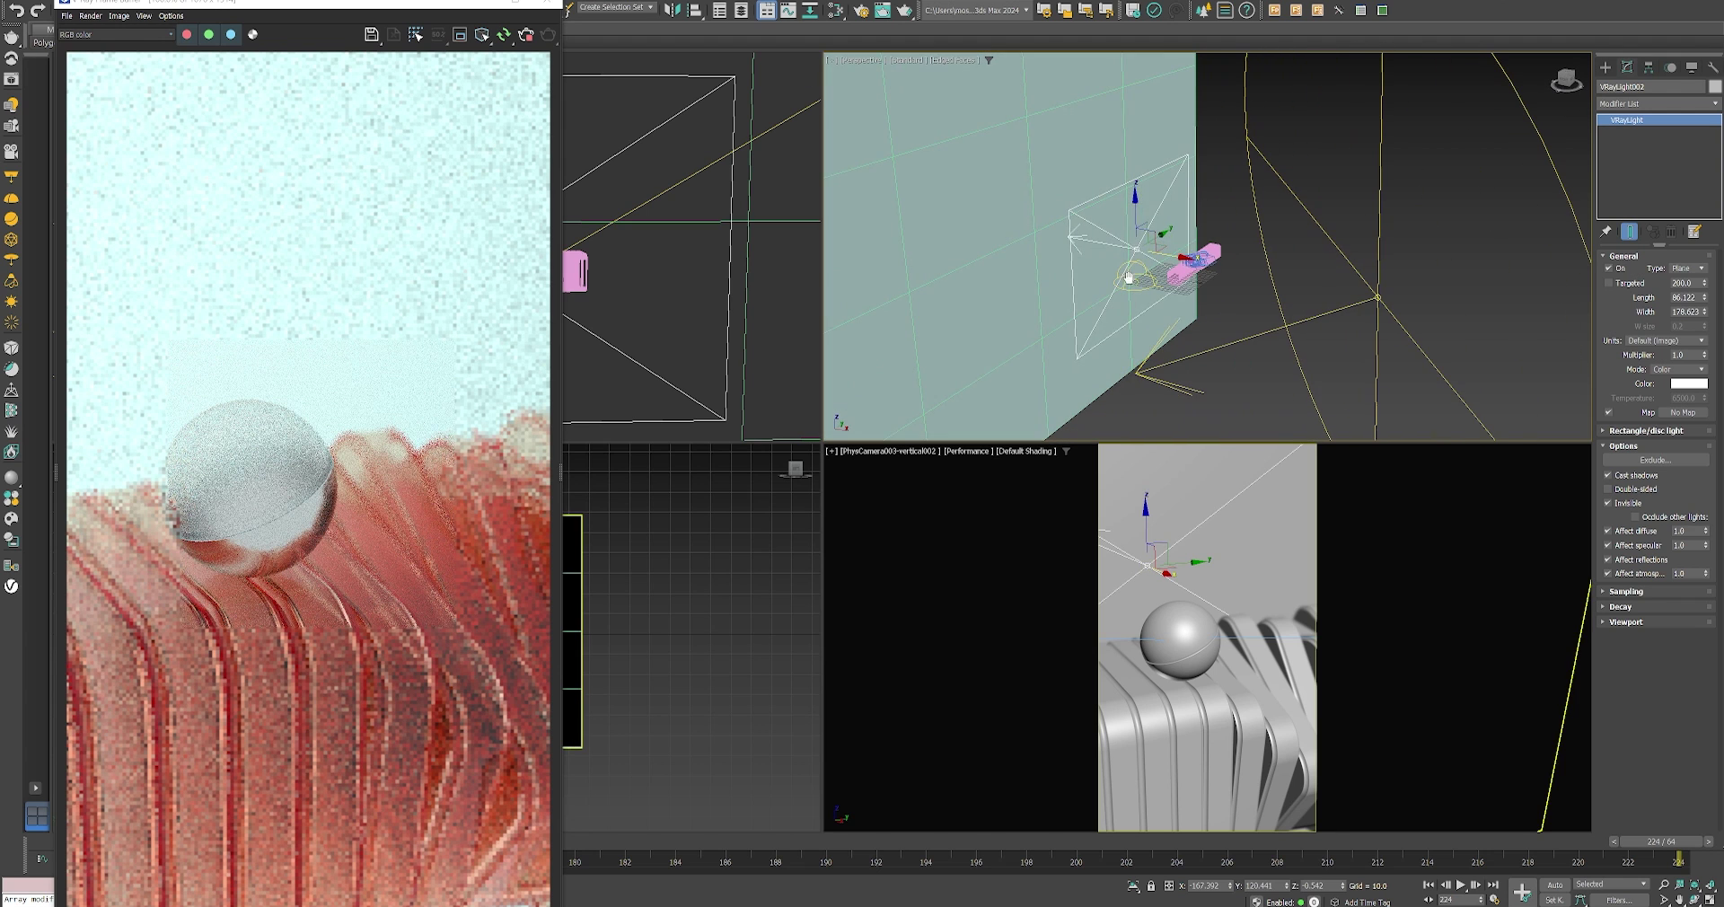
left_click(1463, 262)
Select one of the rounded plates and open its Shell modifier's inner amount for editing.
middle_click_drag(1269, 354, 1232, 280, "alt")
scroll(1239, 292, "down", 3)
left_click(1165, 293)
scroll(1165, 292, "up", 5)
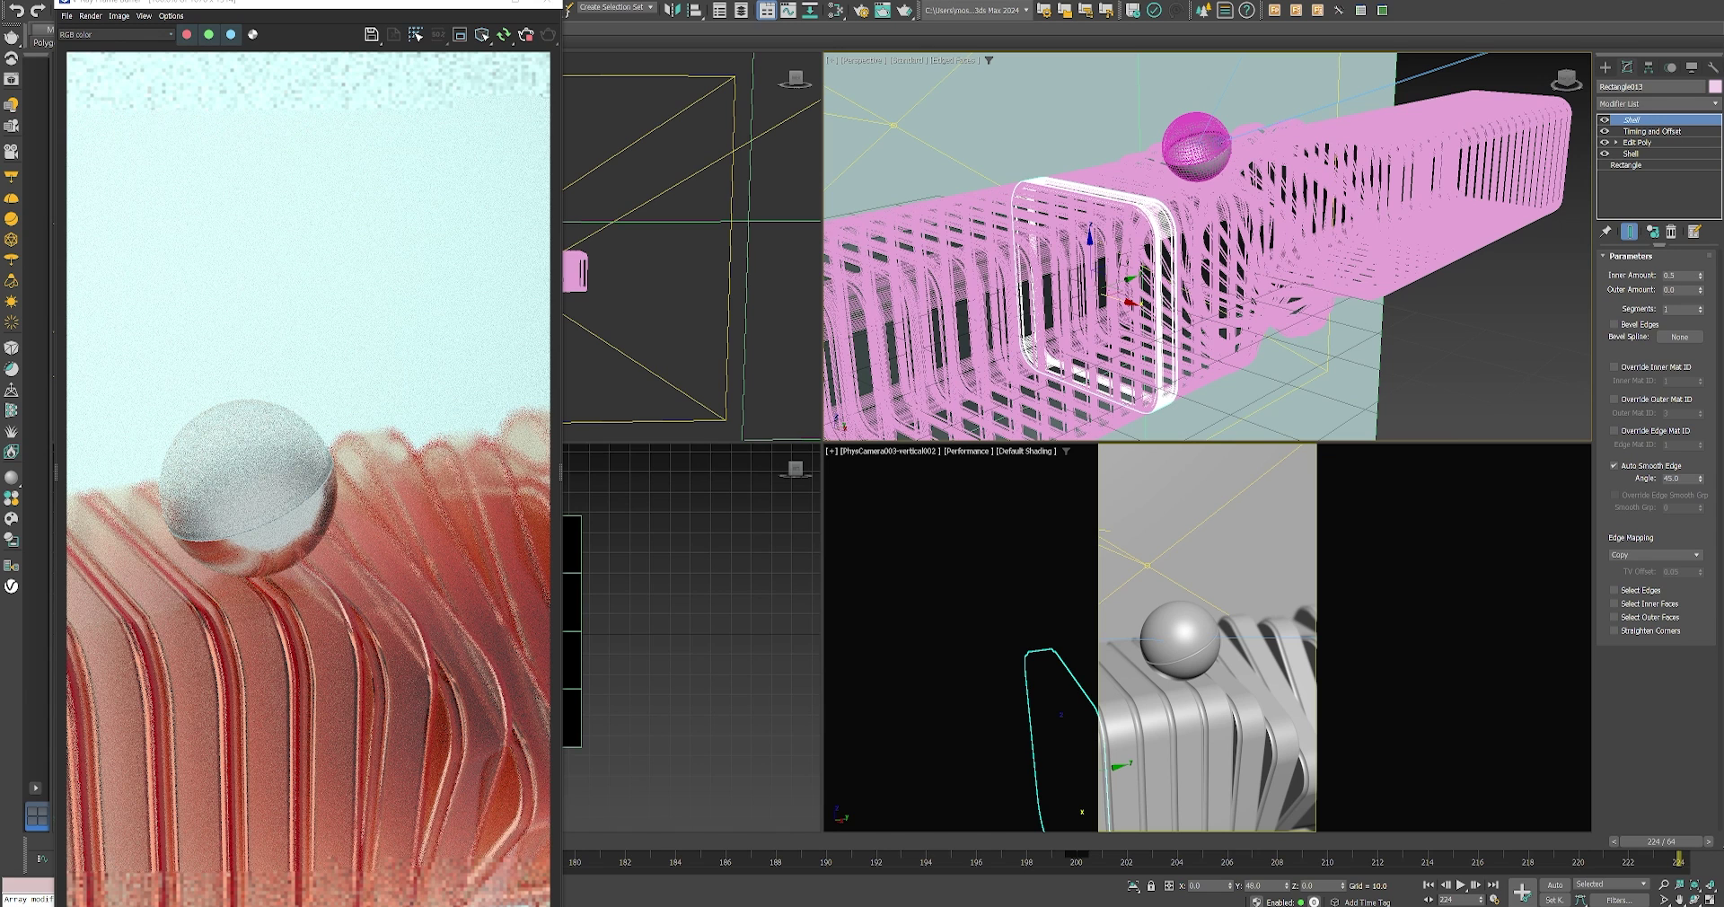
double_click(1676, 275)
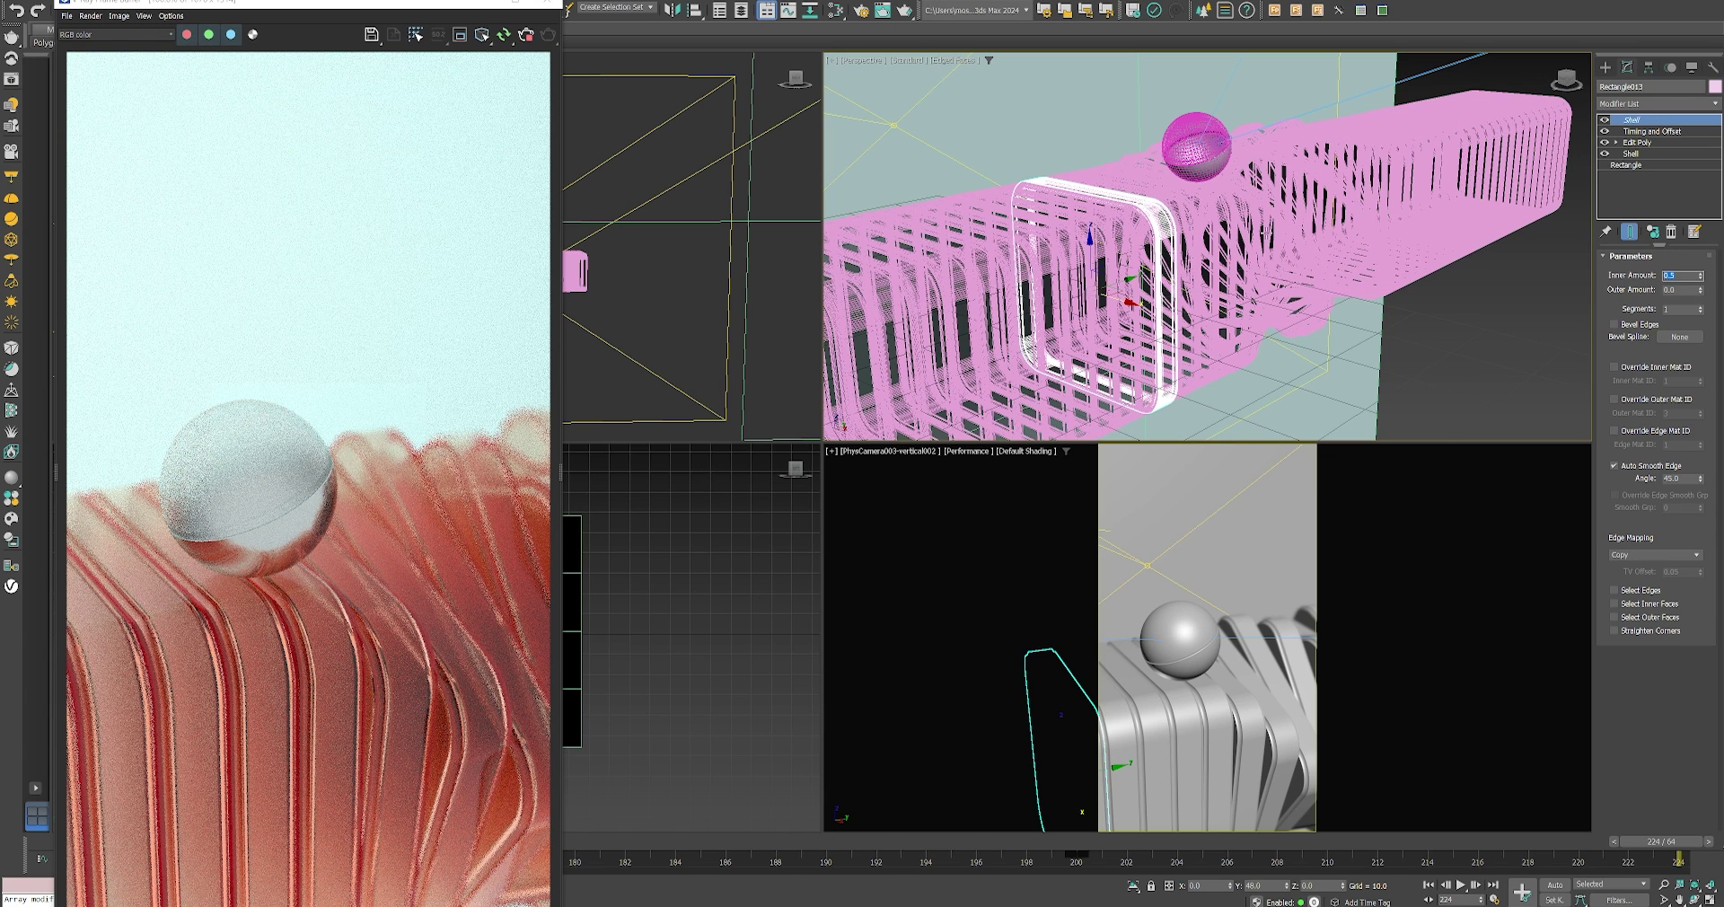
Select all rounded plates with Select Similar, compare the render with their Shell modifier off and on, and clear the selection.
left_click_drag(1517, 285, 1469, 179)
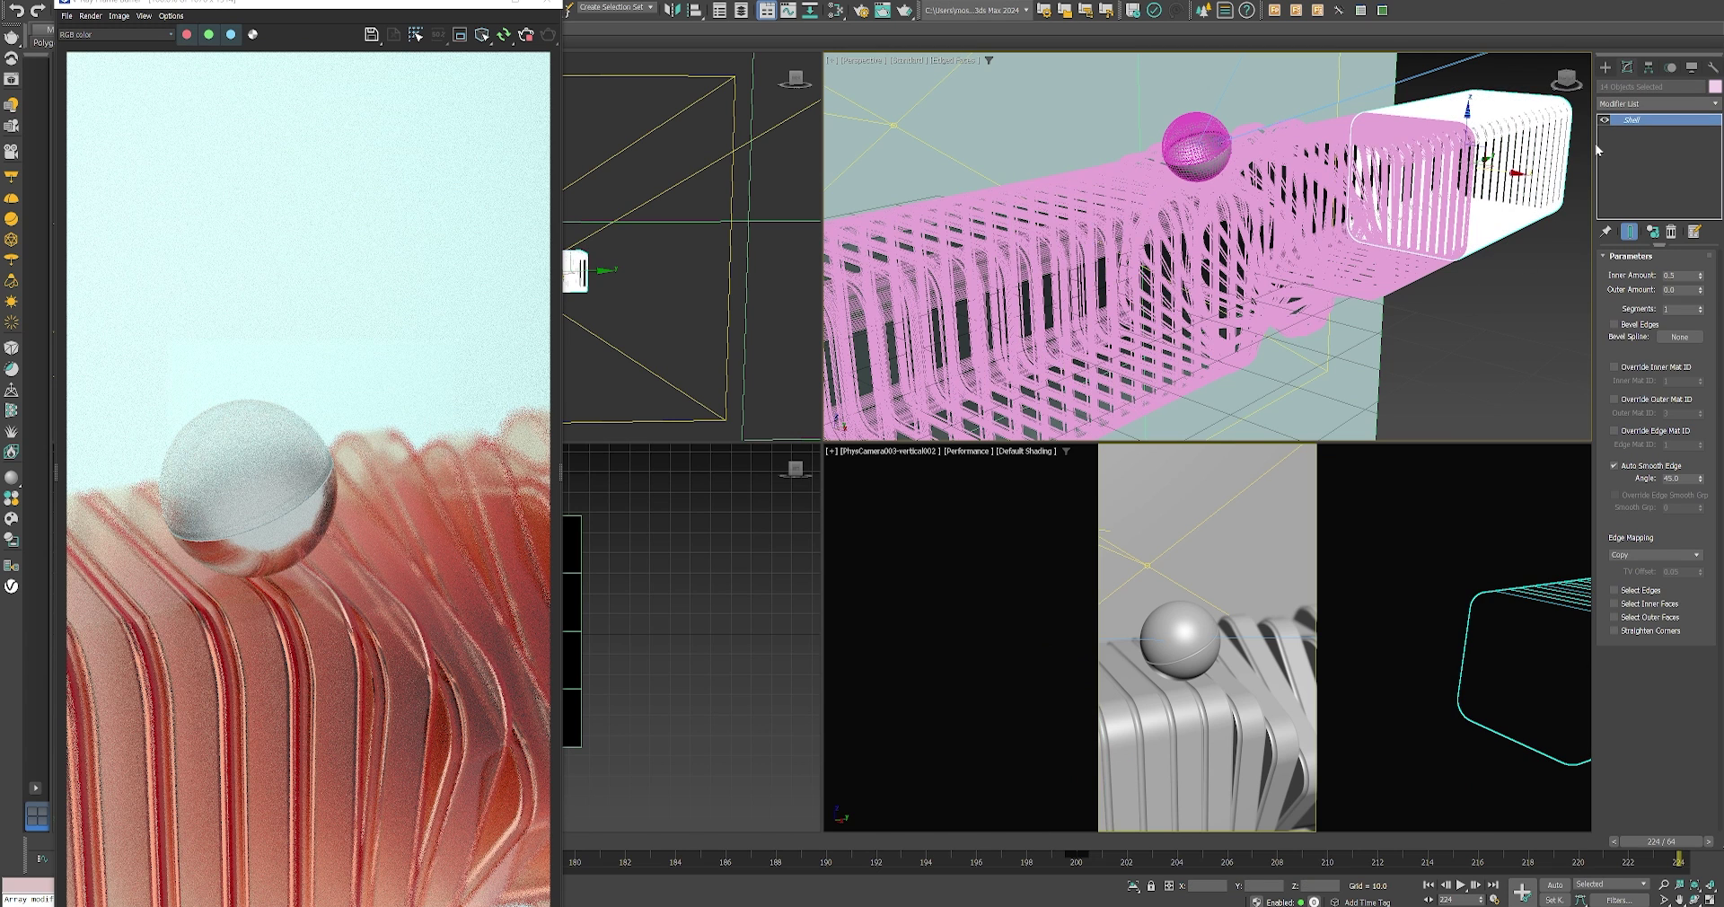
right_click(1427, 170)
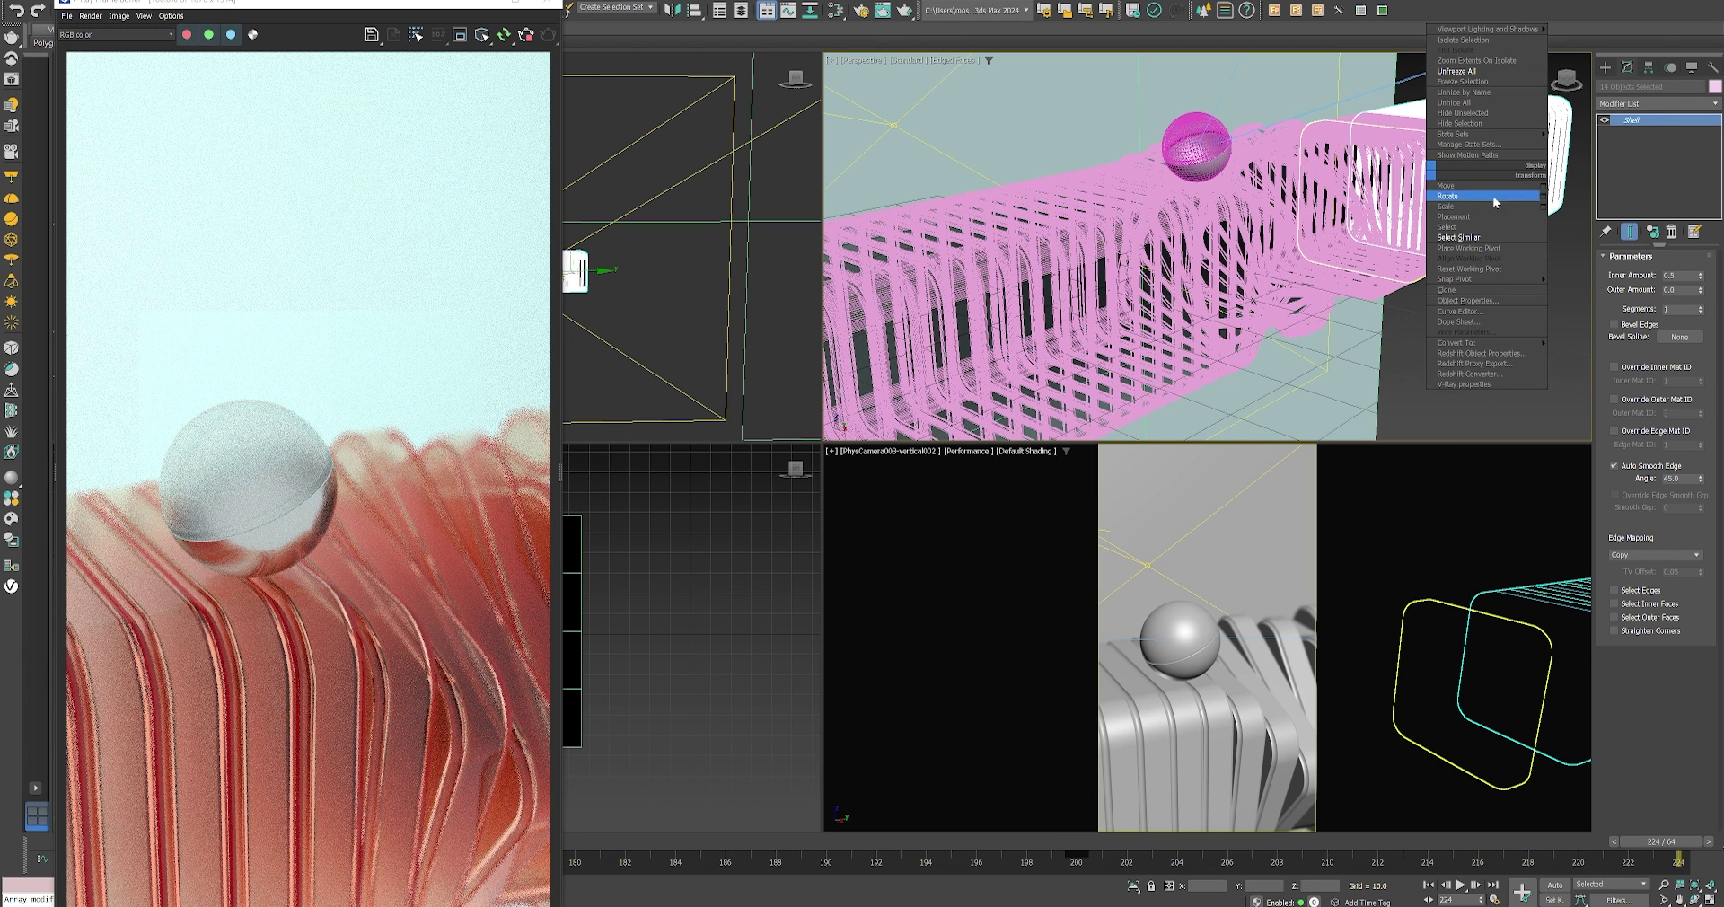
left_click(1505, 237)
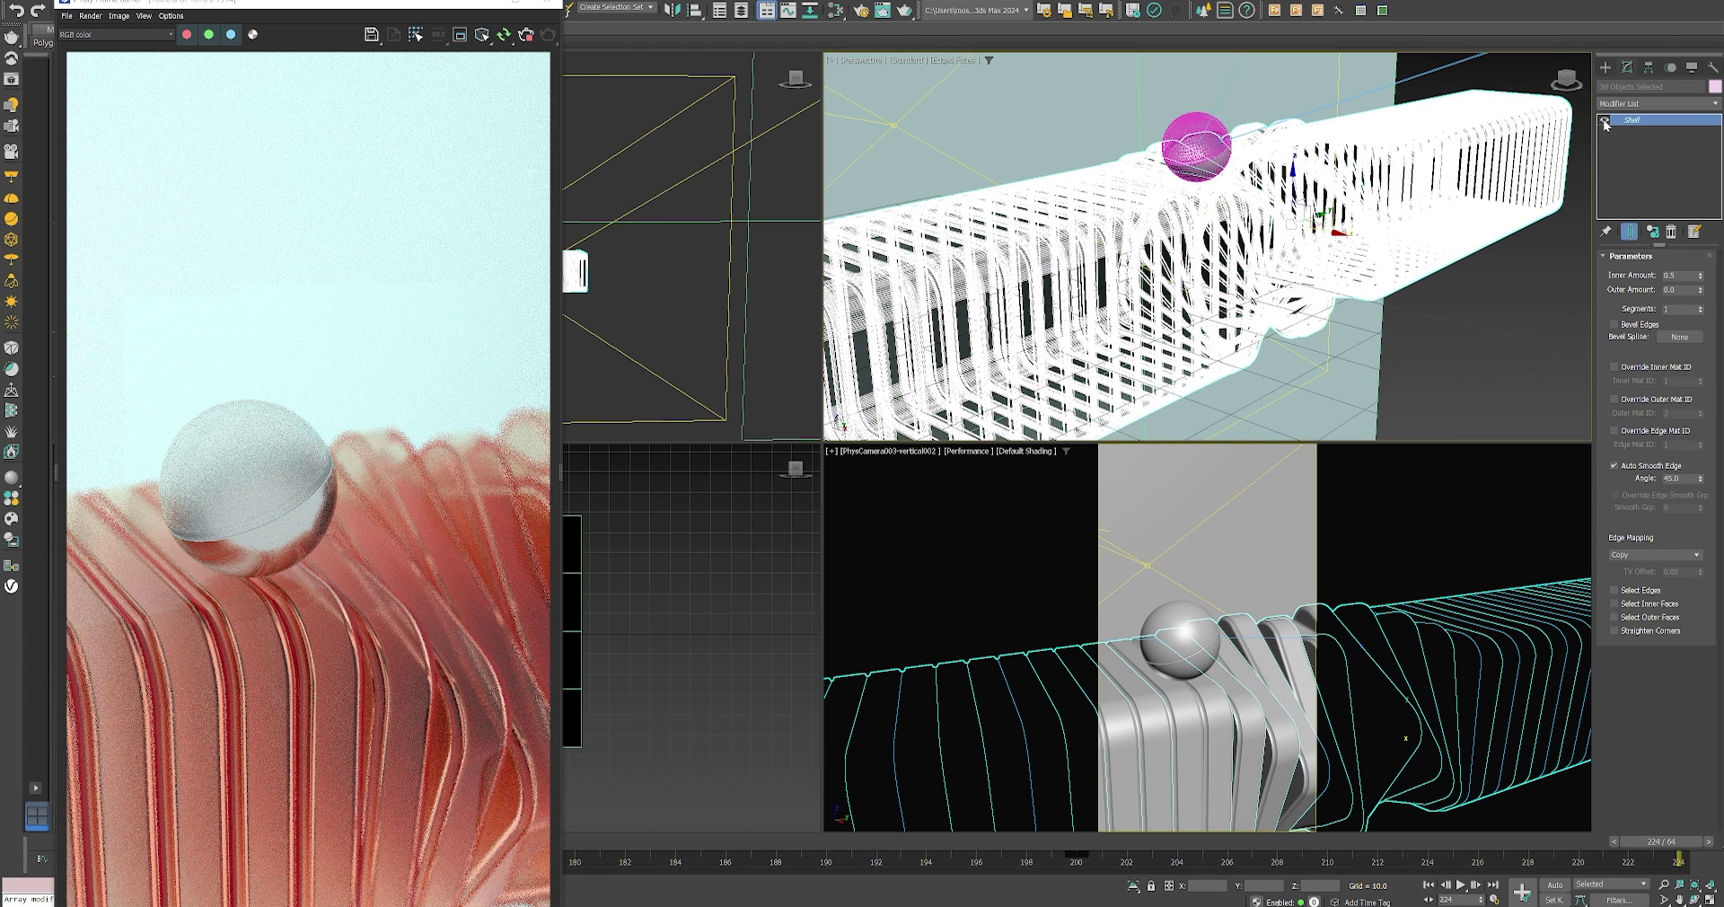
left_click(1604, 119)
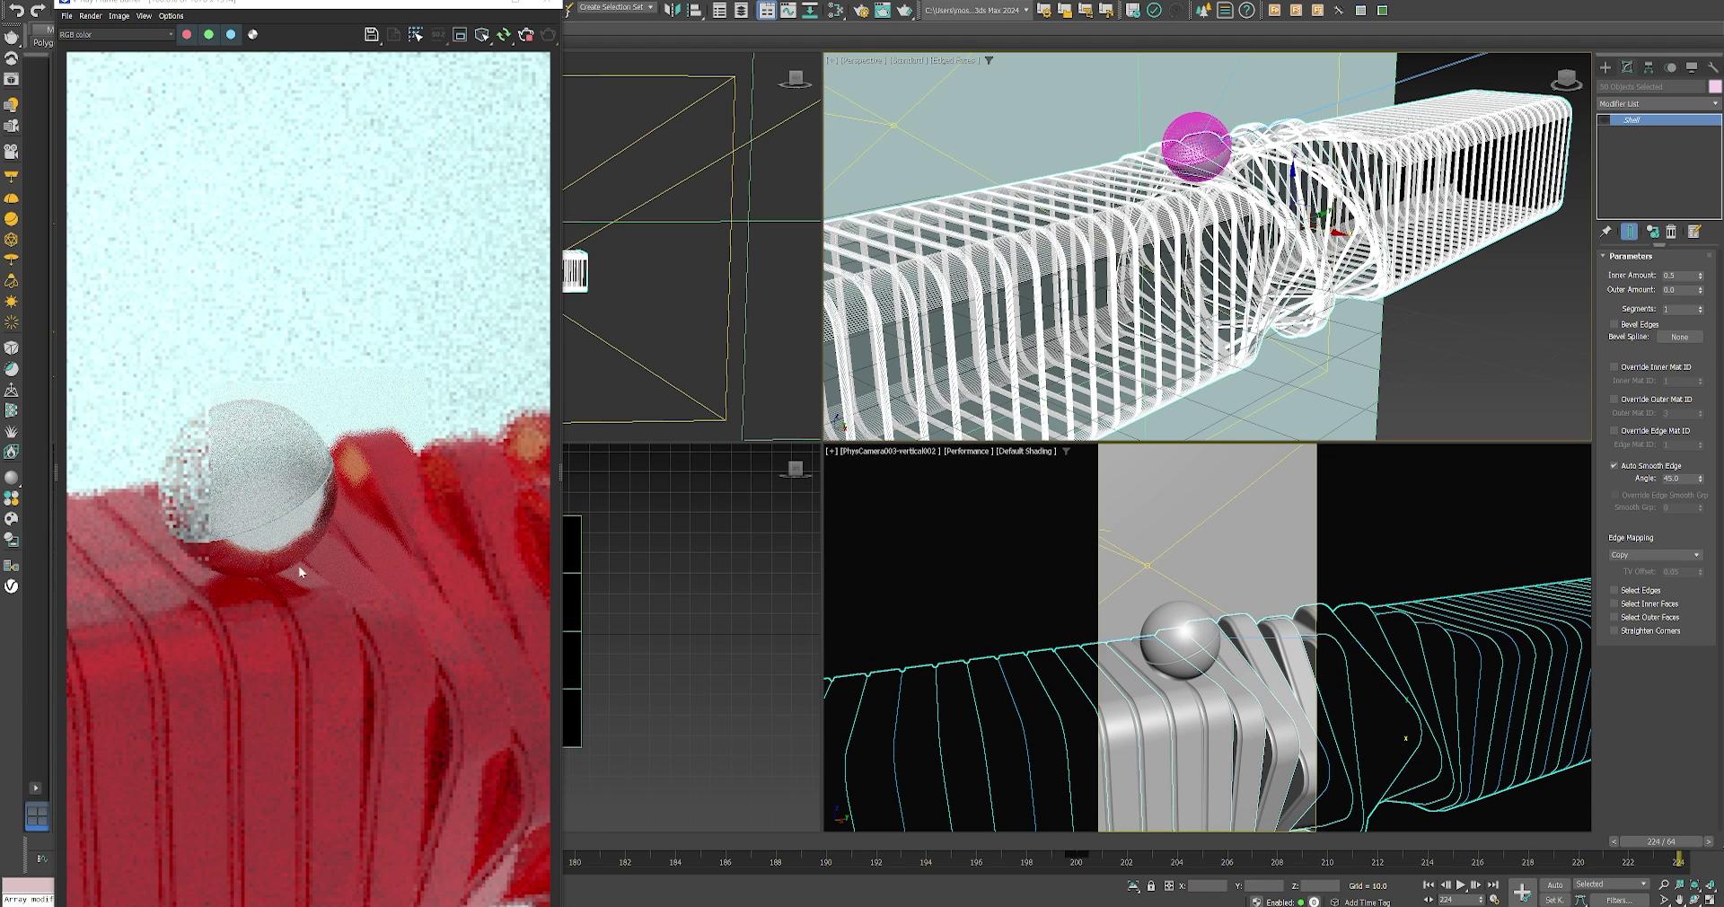
left_click(1606, 119)
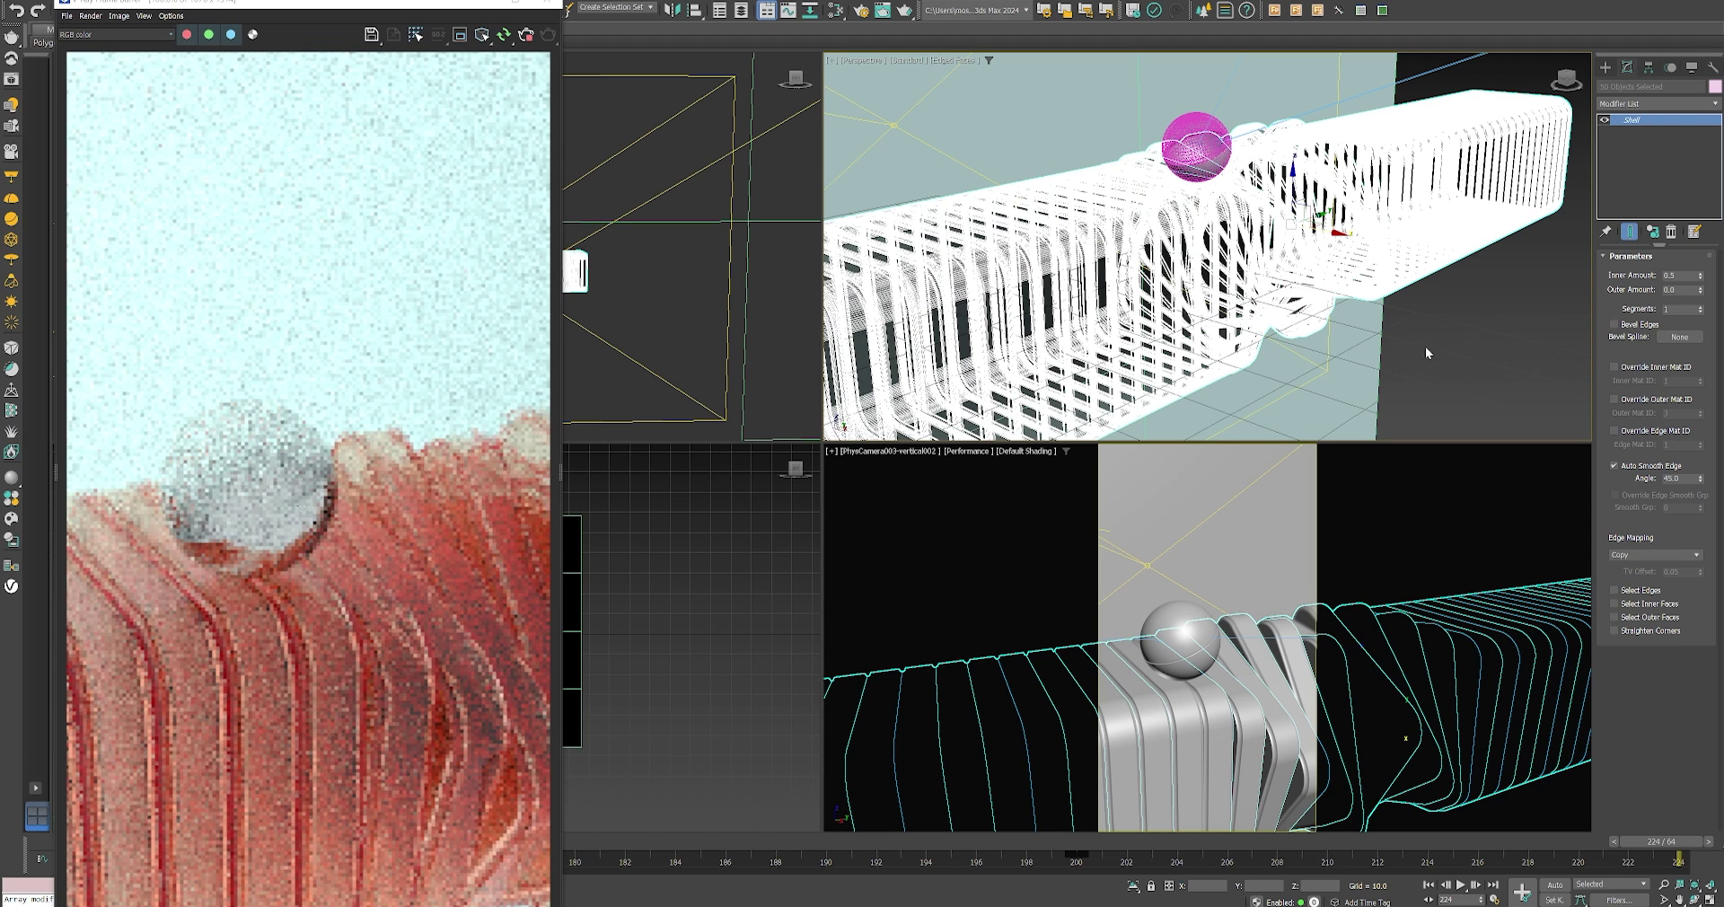
left_click(1510, 336)
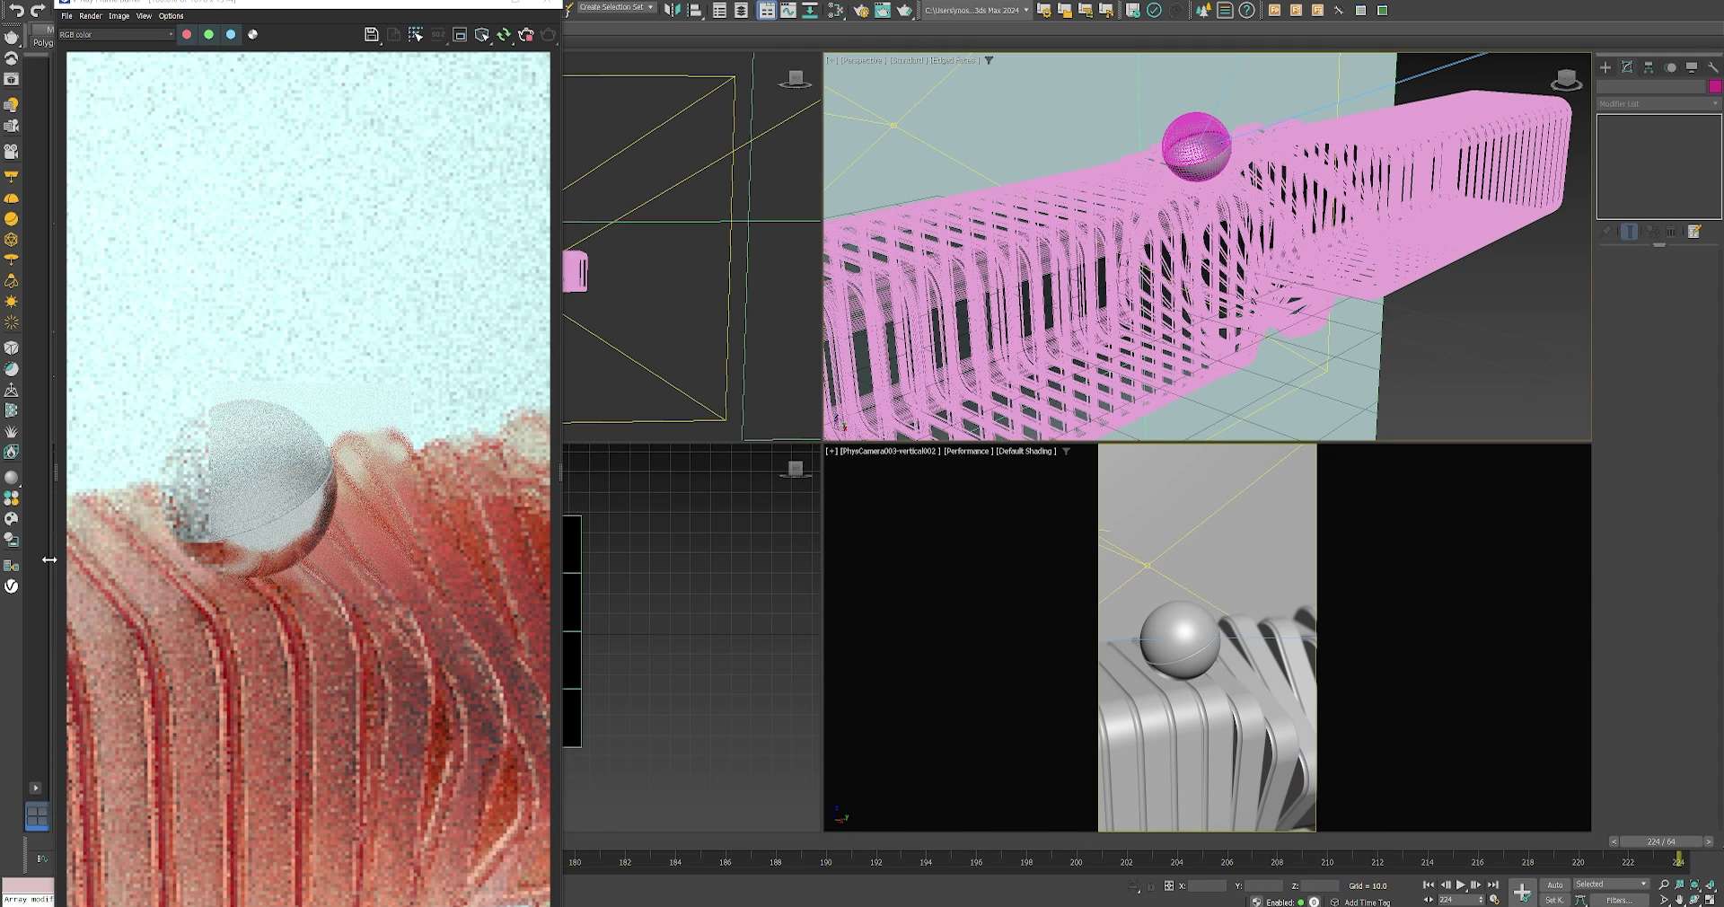
Review the Liquid and Metal categories in the V-Ray Material Library Browser, including Waves_Proc_02_200cm and Chrome_Black_Chameleon, and close the browser.
left_click(12, 499)
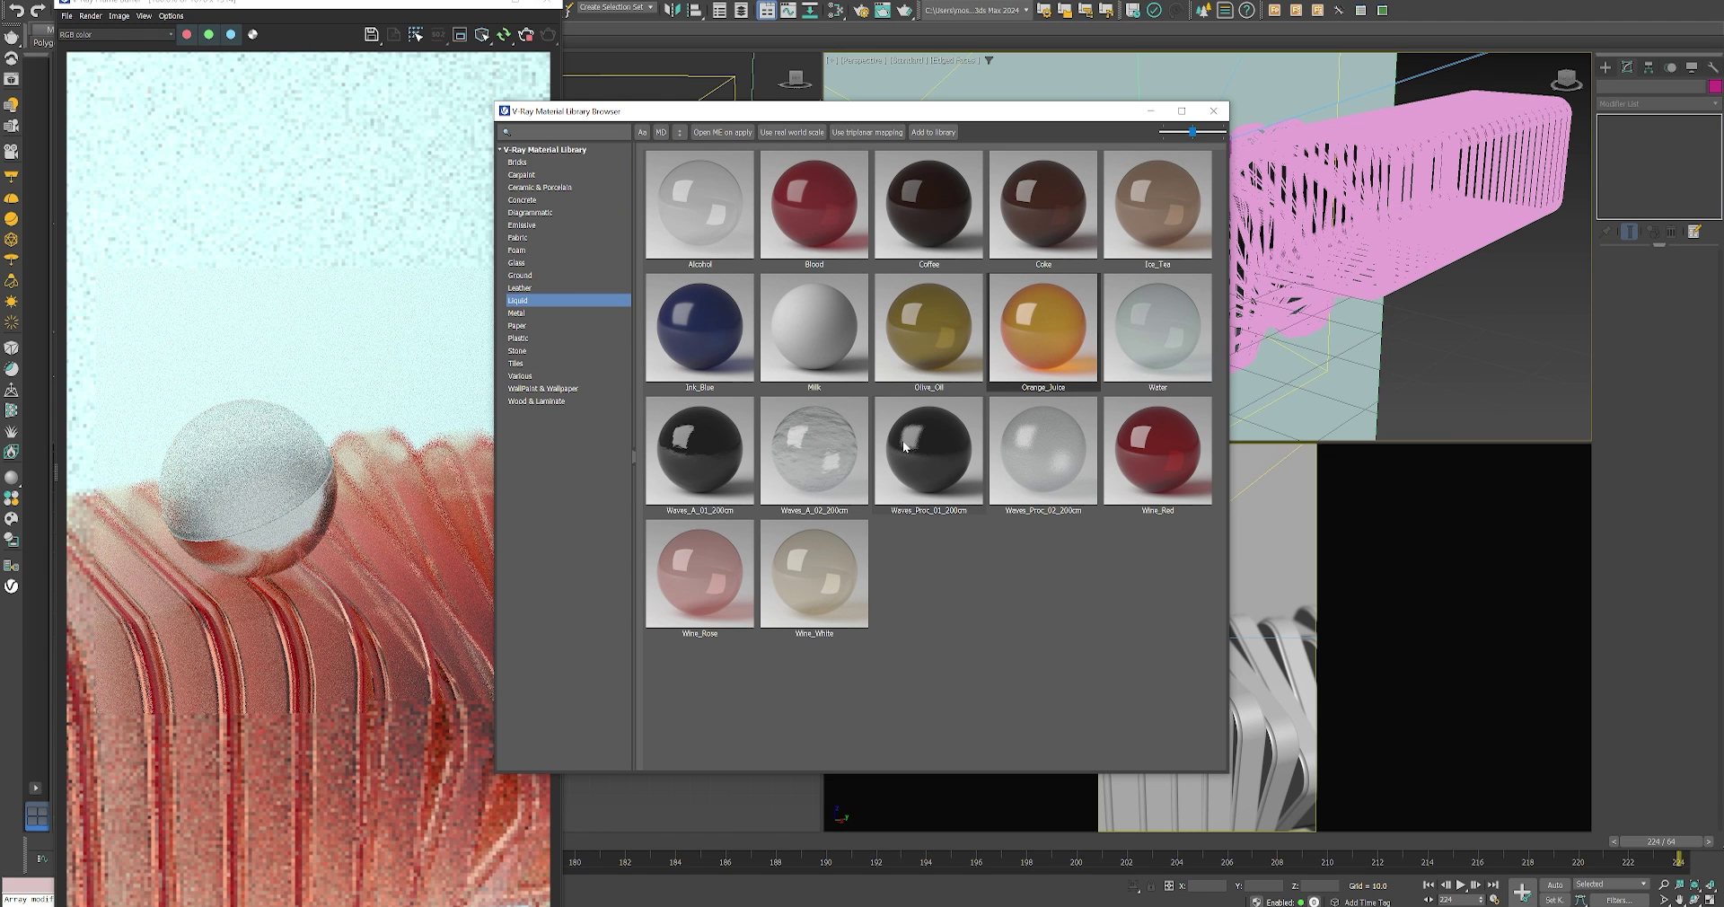
mouse_move(903, 441)
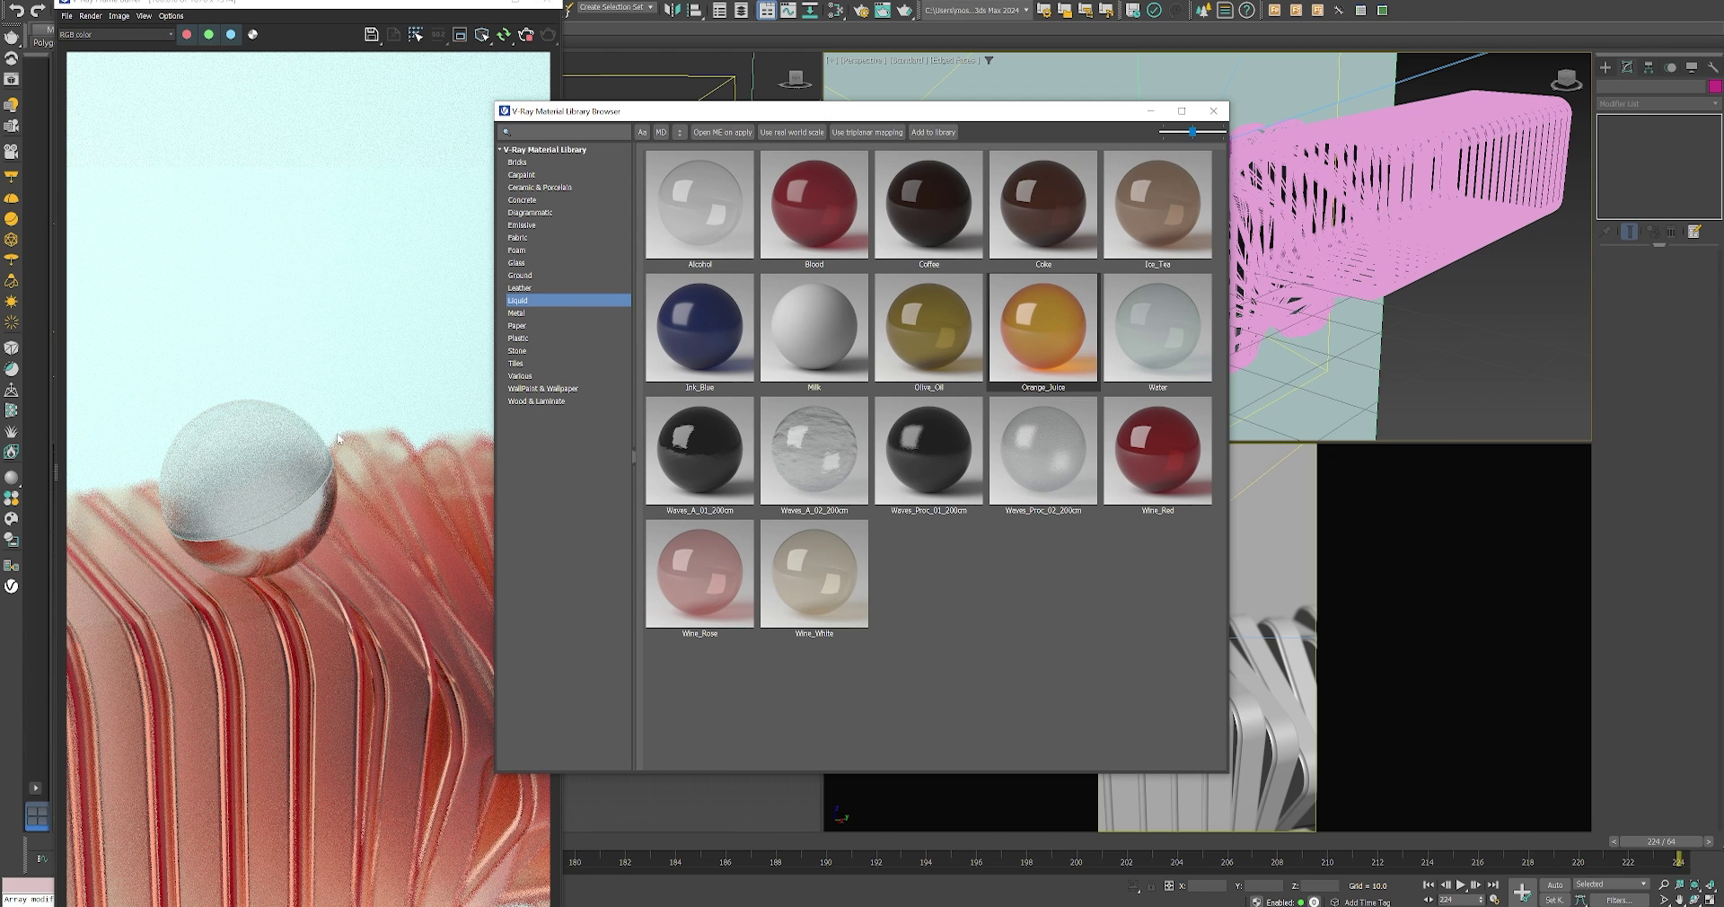
mouse_move(1042, 485)
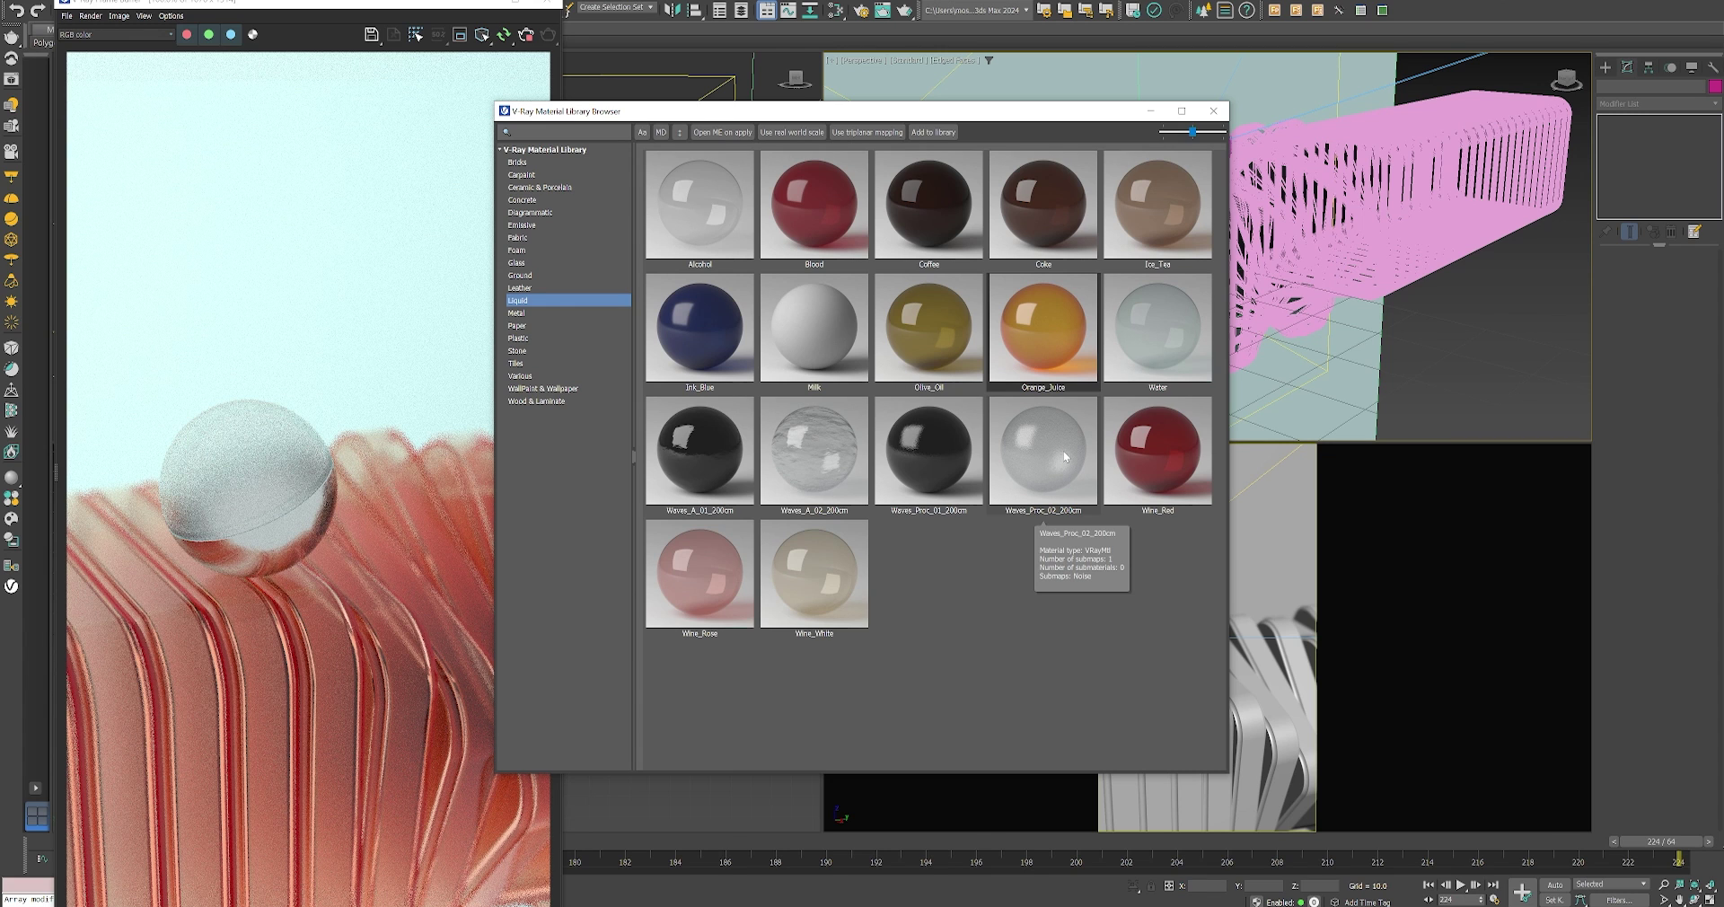
left_click(543, 314)
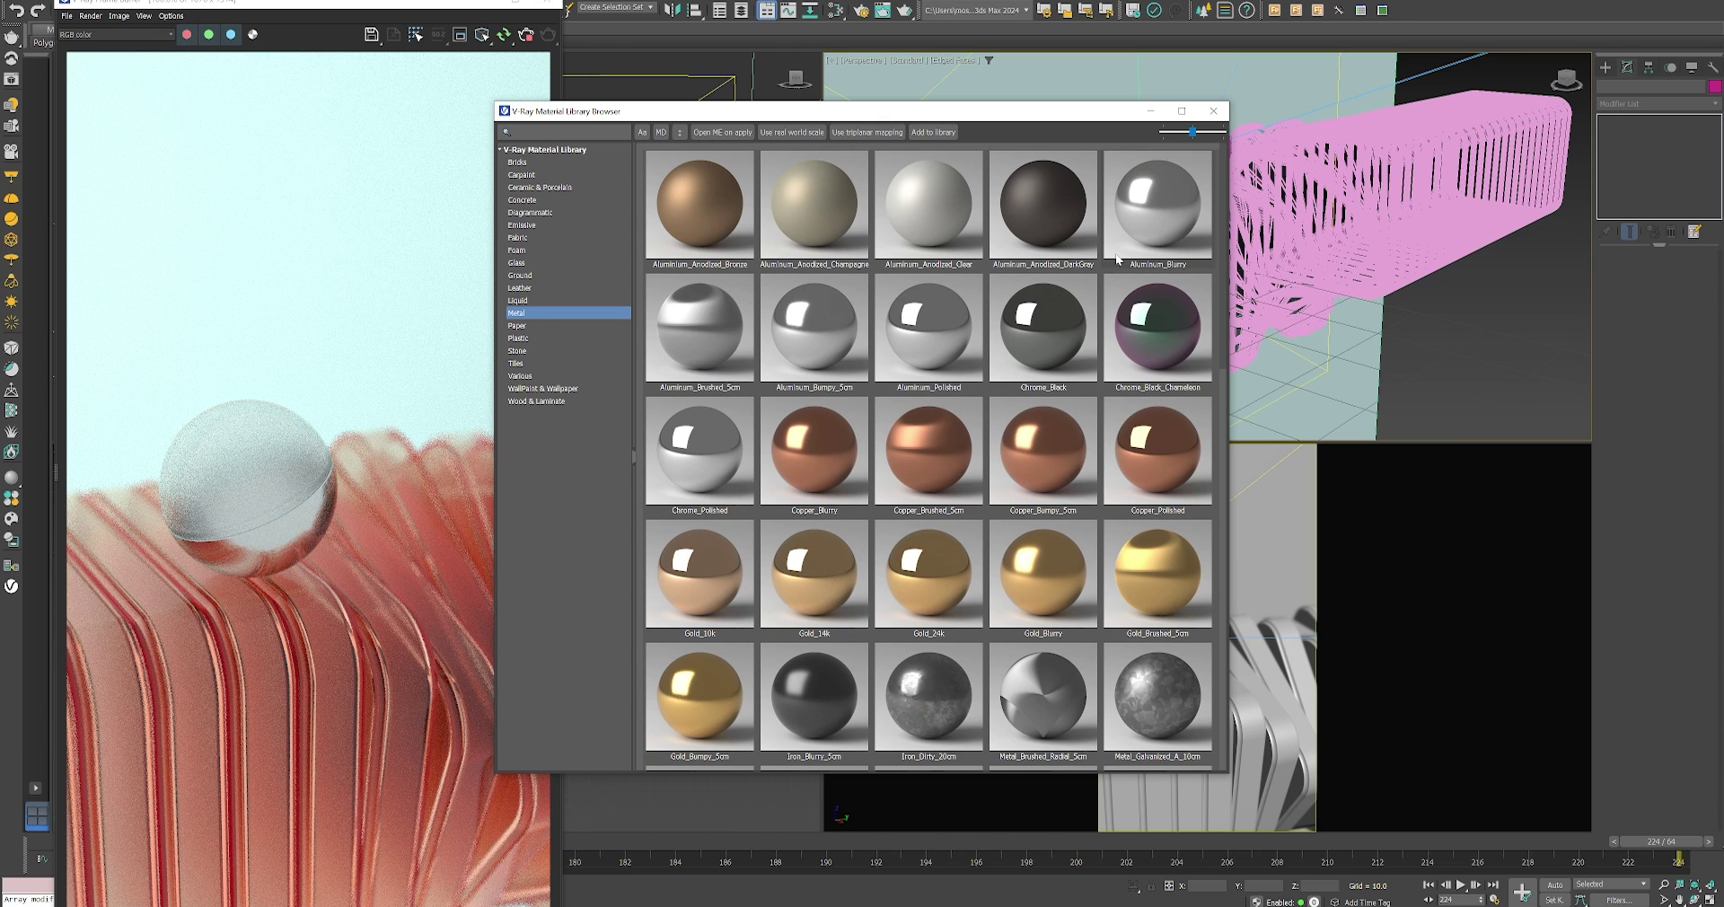
mouse_move(1157, 210)
mouse_move(1152, 336)
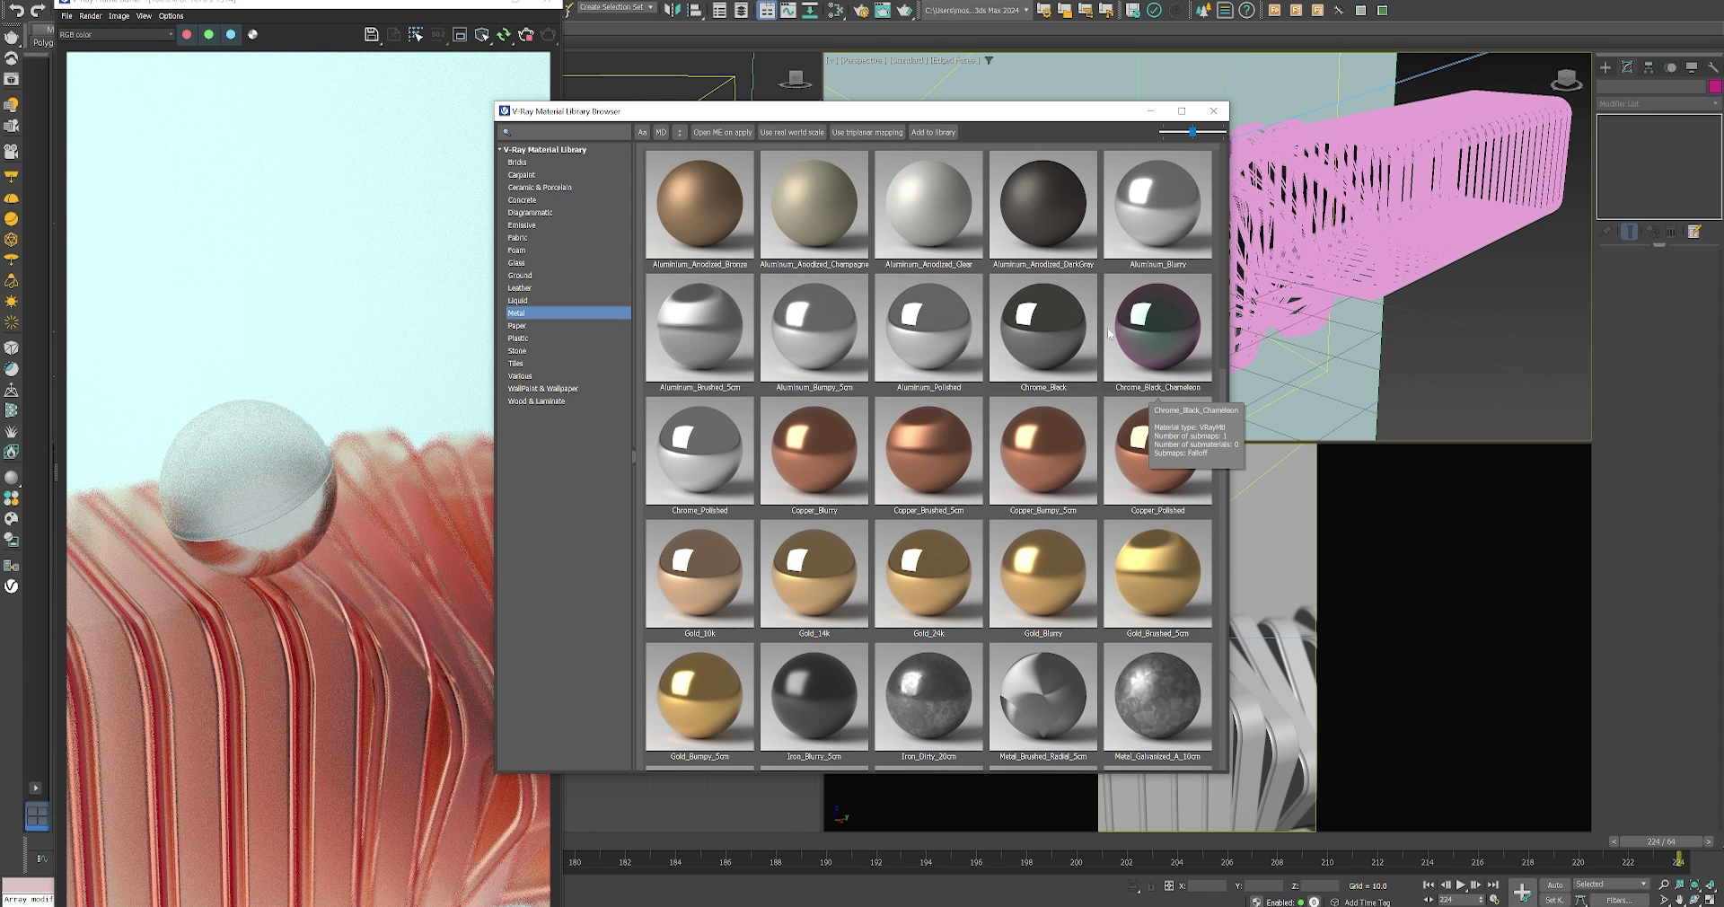
left_click(1213, 112)
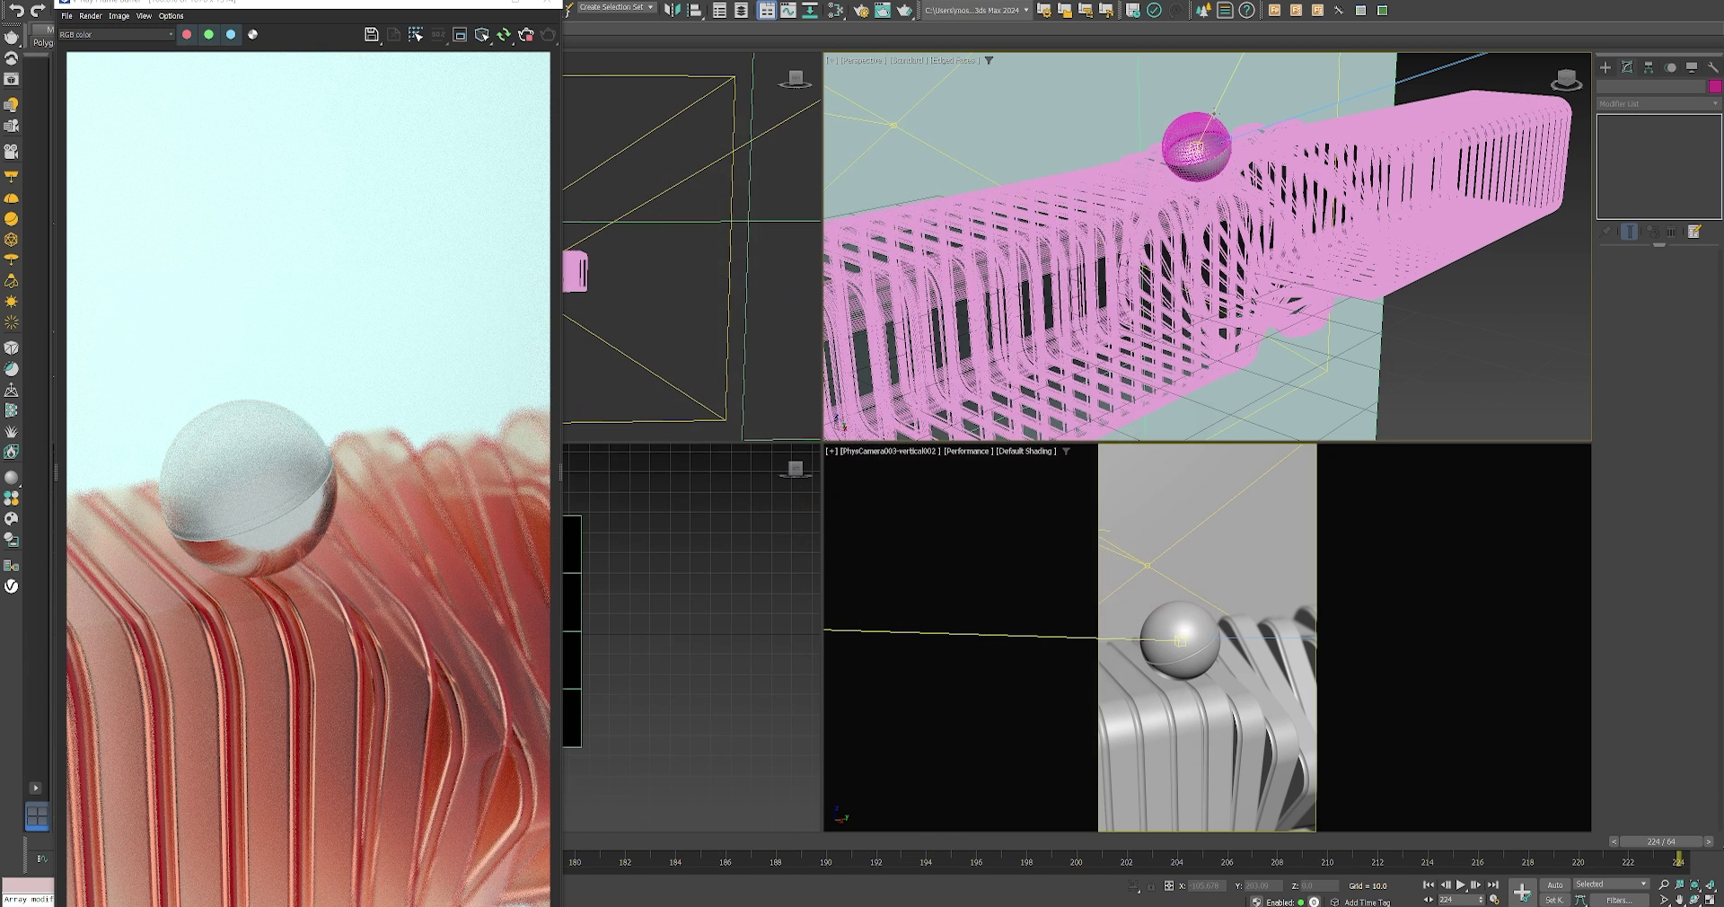
Select the vertical physical camera and compare the render with its depth of field off and on.
left_click(883, 451)
left_click(911, 697)
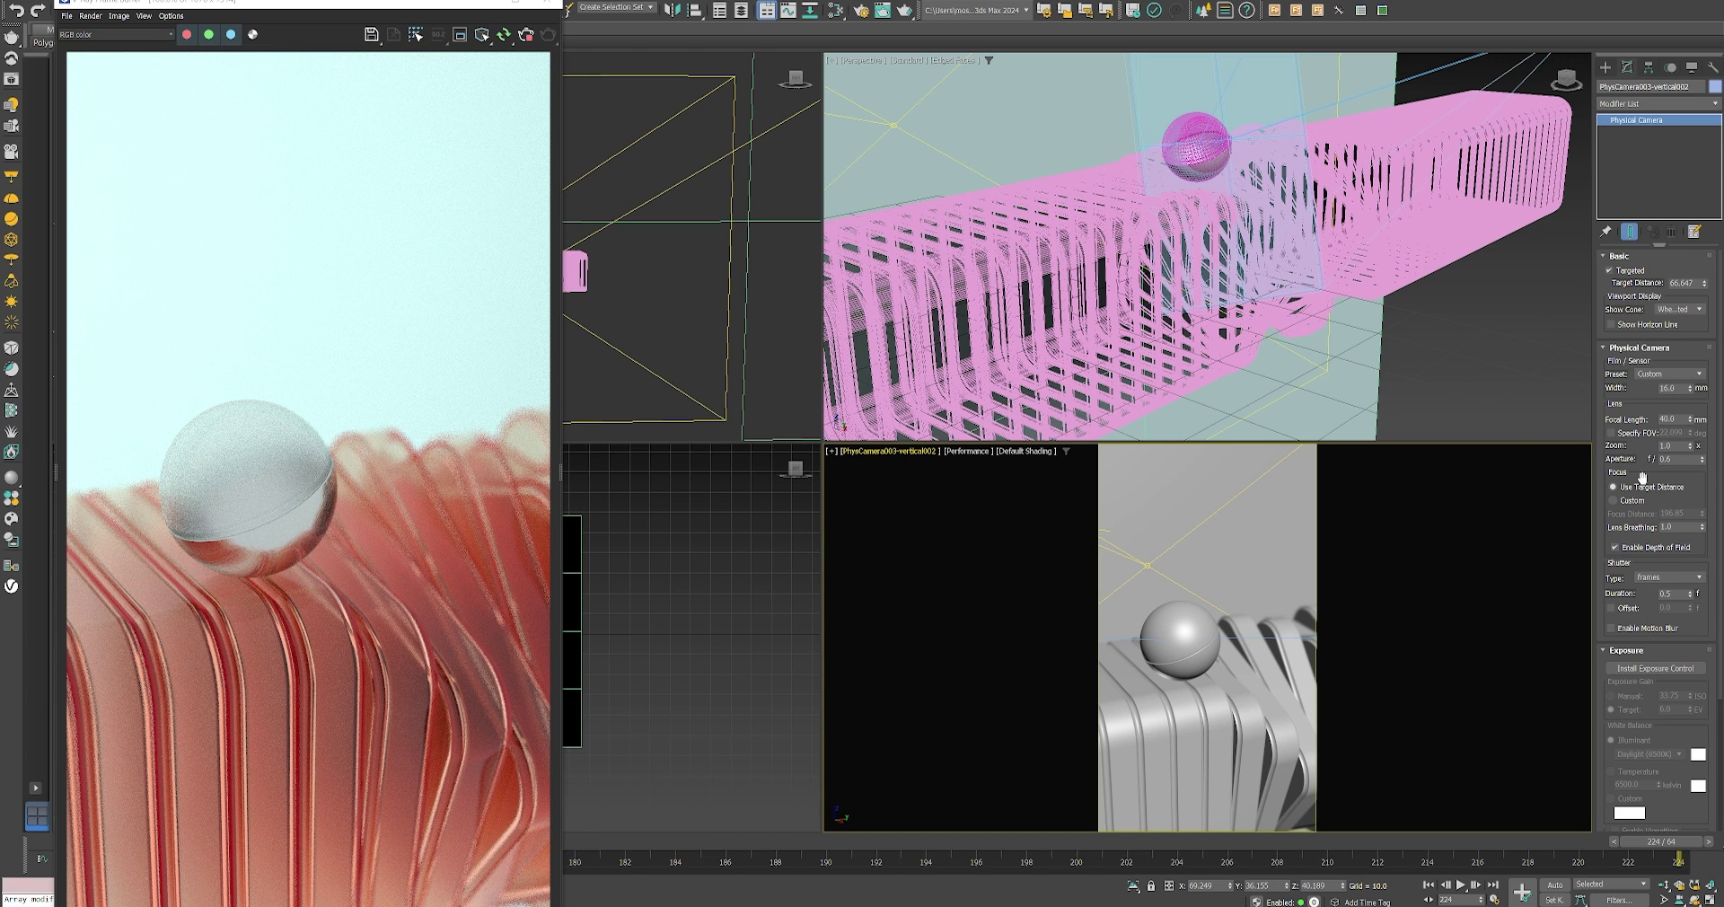
left_click(1634, 550)
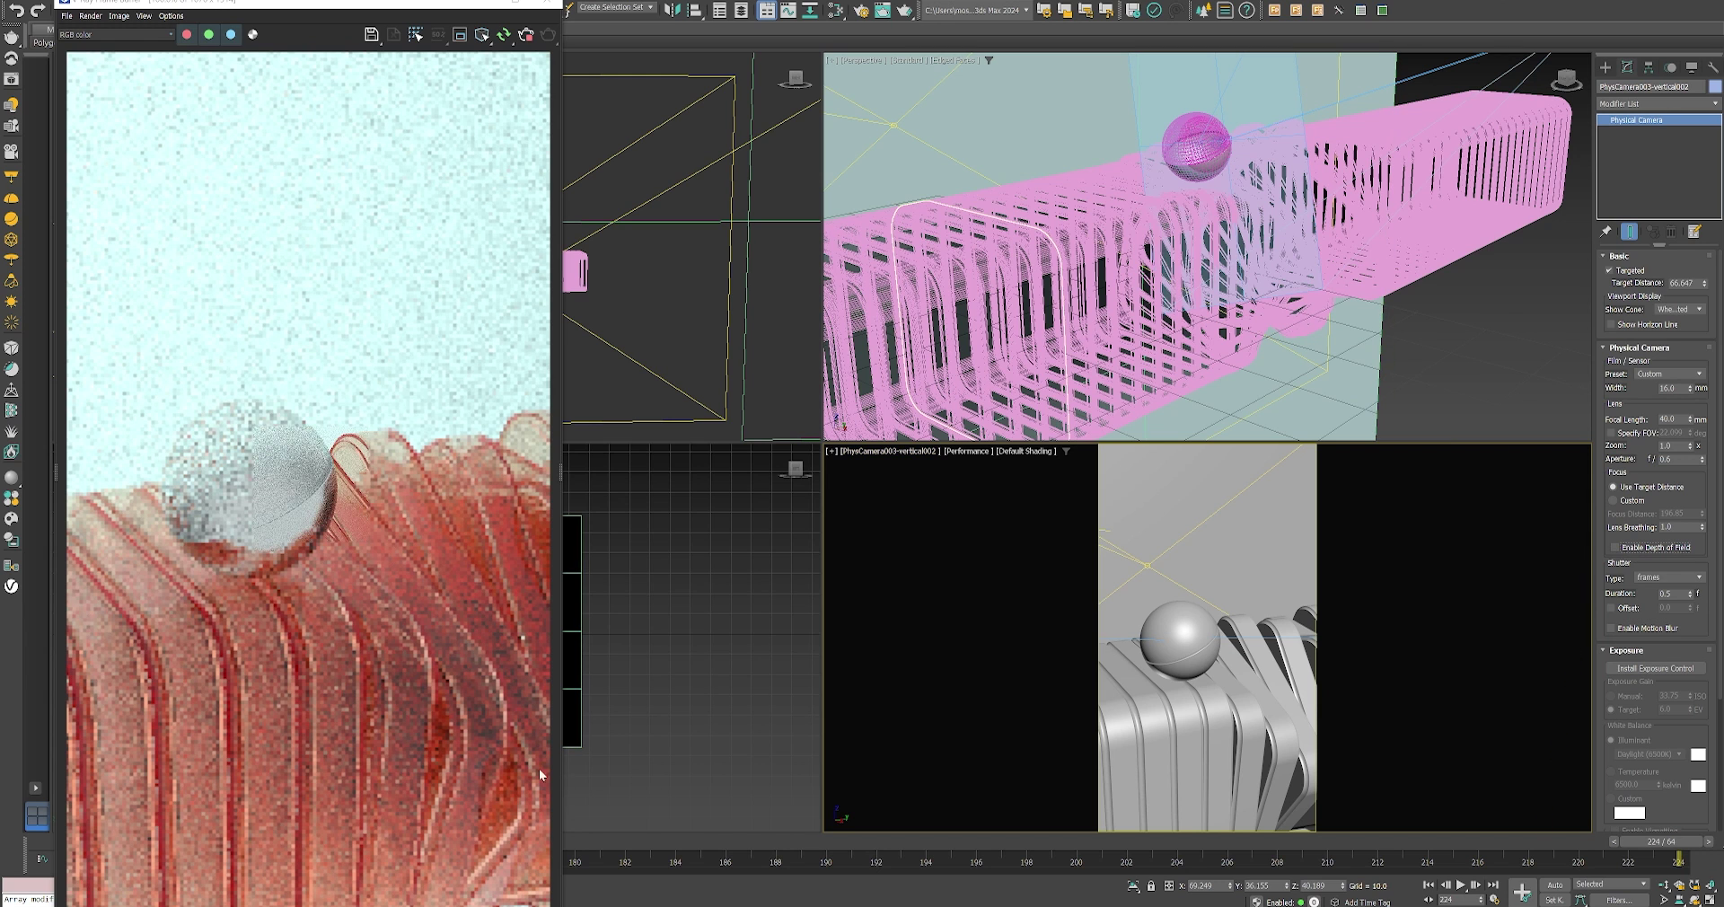
left_click(1645, 549)
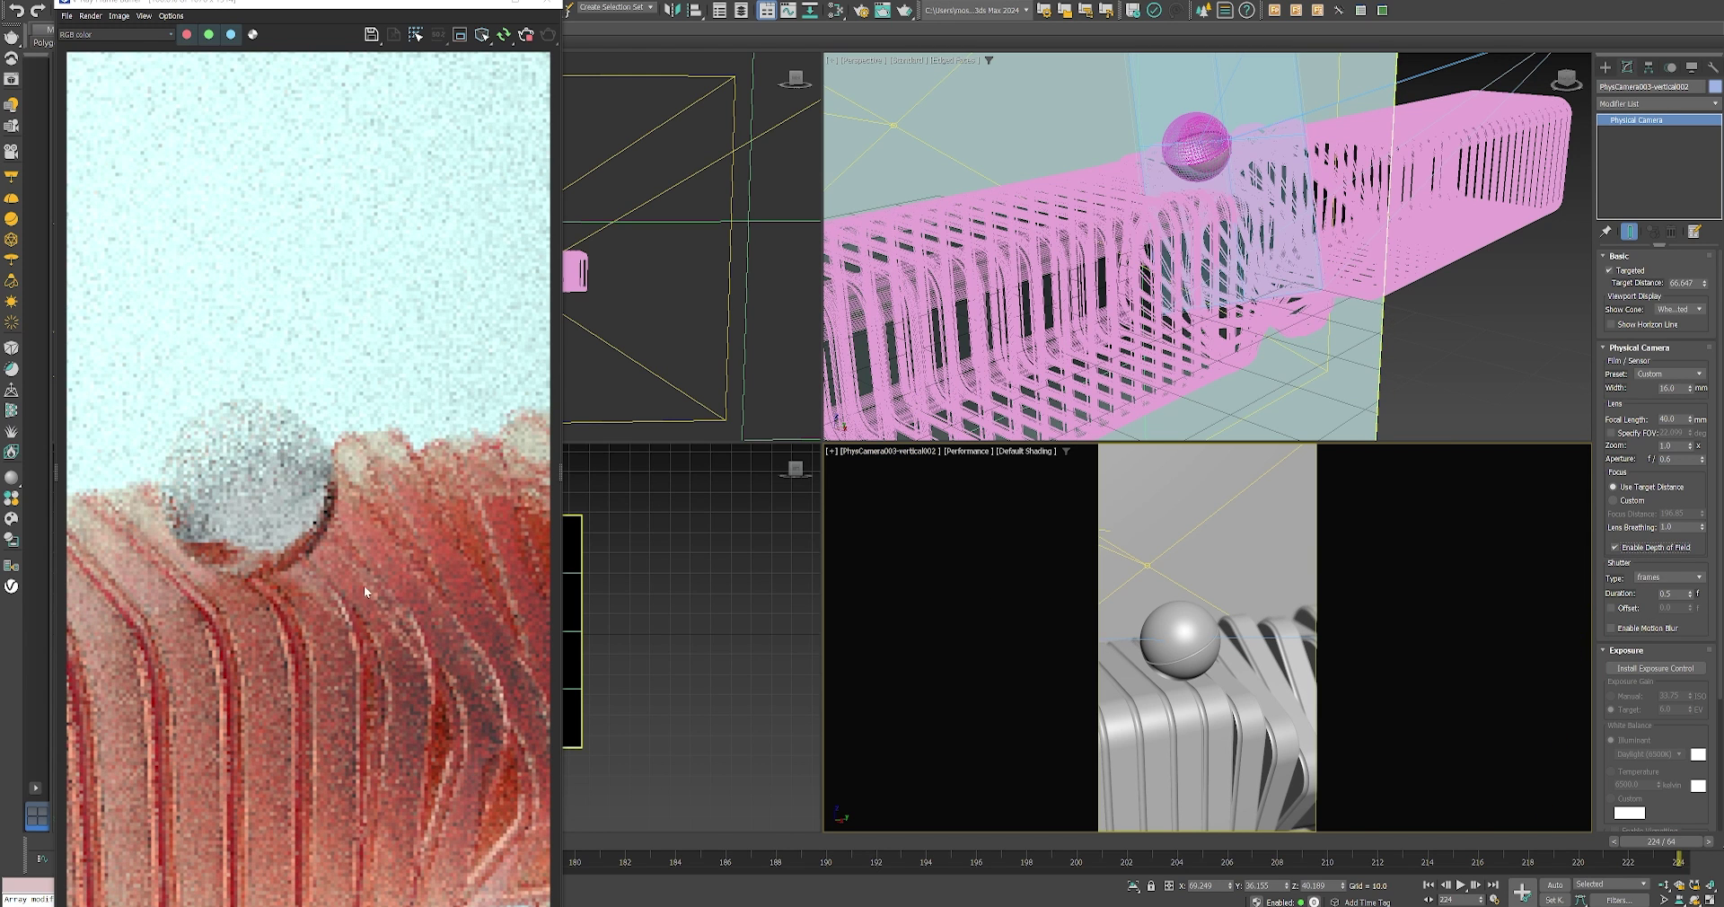